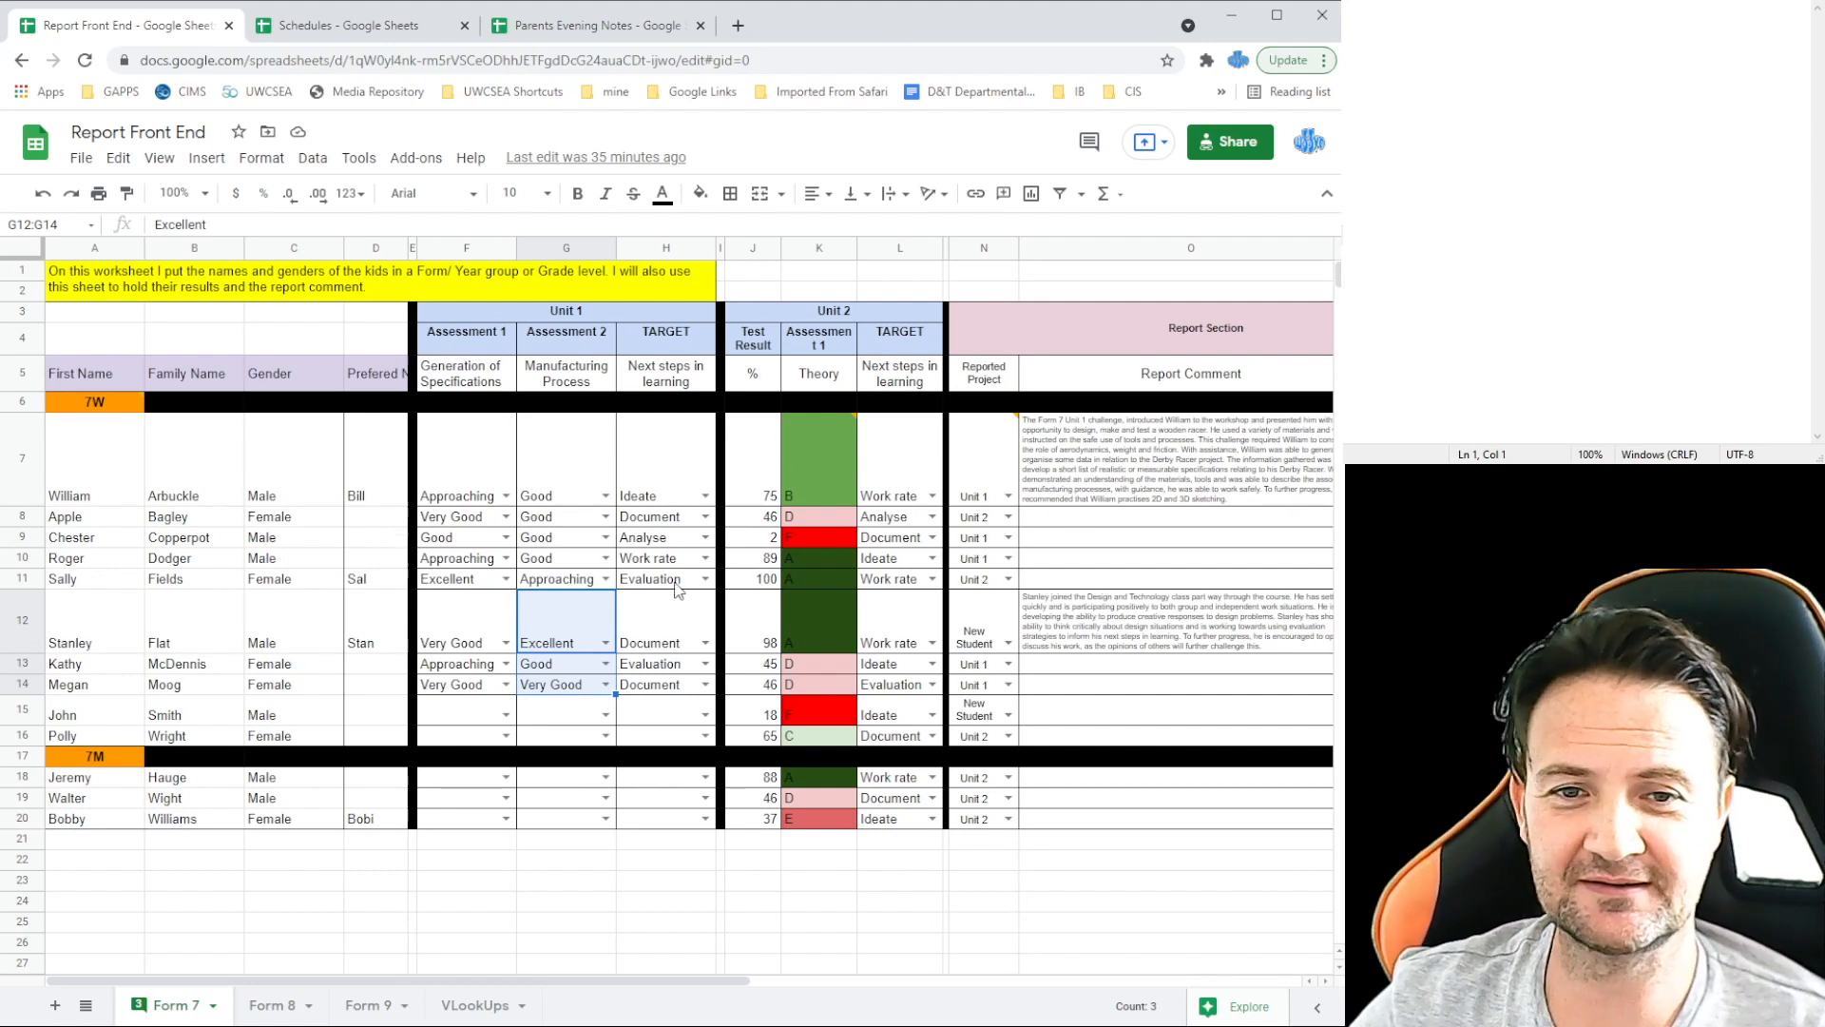
Step: Bring up the empty Sheet1 of the Parents Evening Notes spreadsheet
click(583, 28)
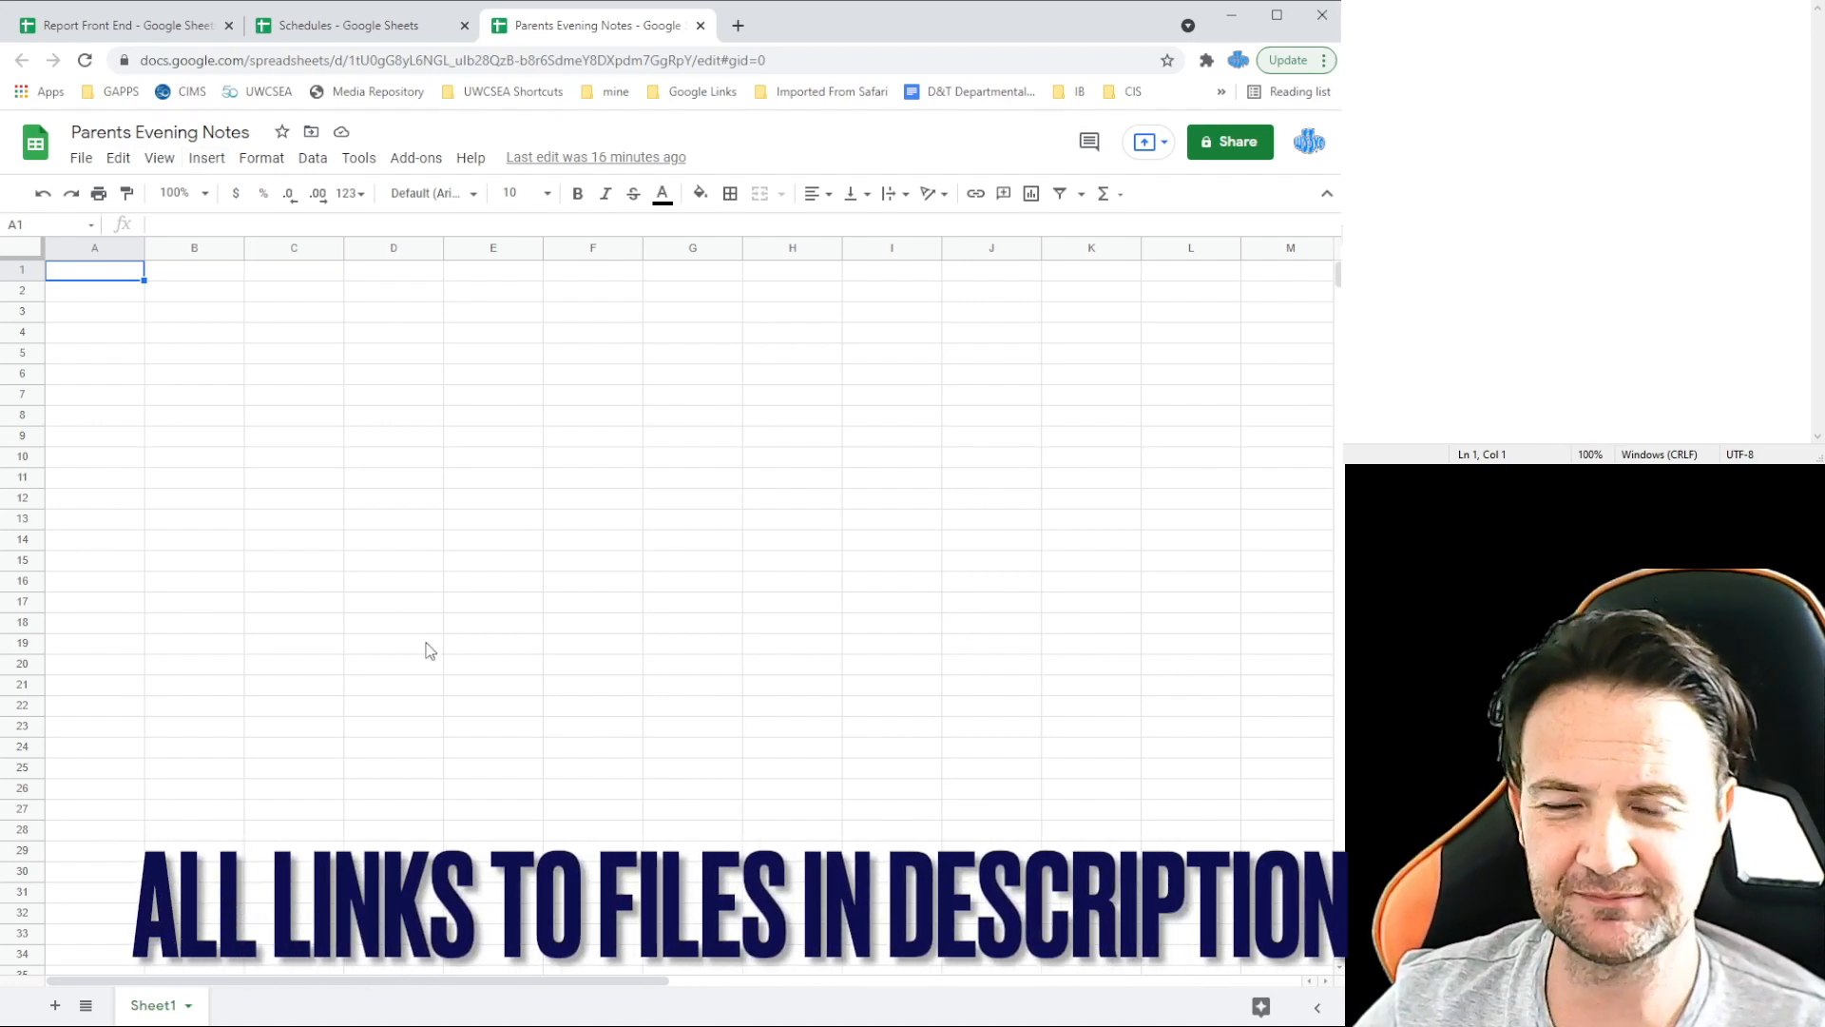
Step: In Report Front End, view the Form 8 and Form 9 sheets and scroll to the Approaches to Learning columns
click(380, 31)
click(138, 28)
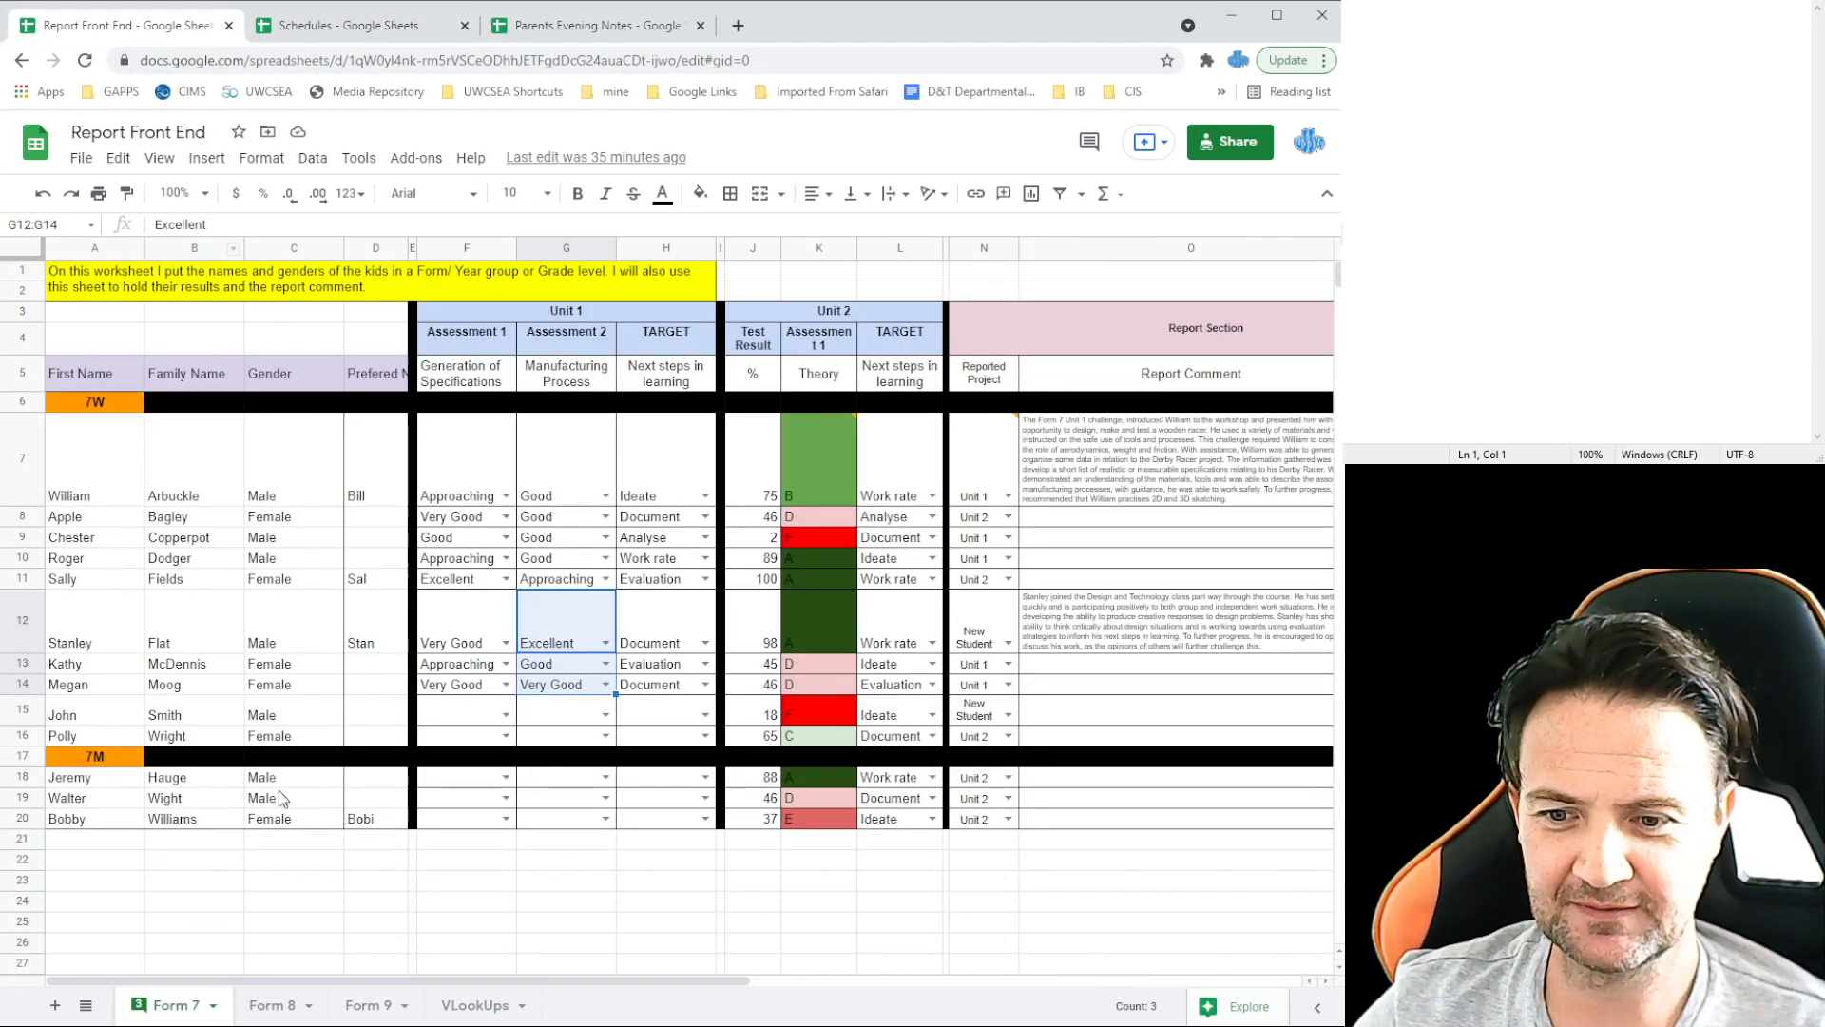
click(264, 1007)
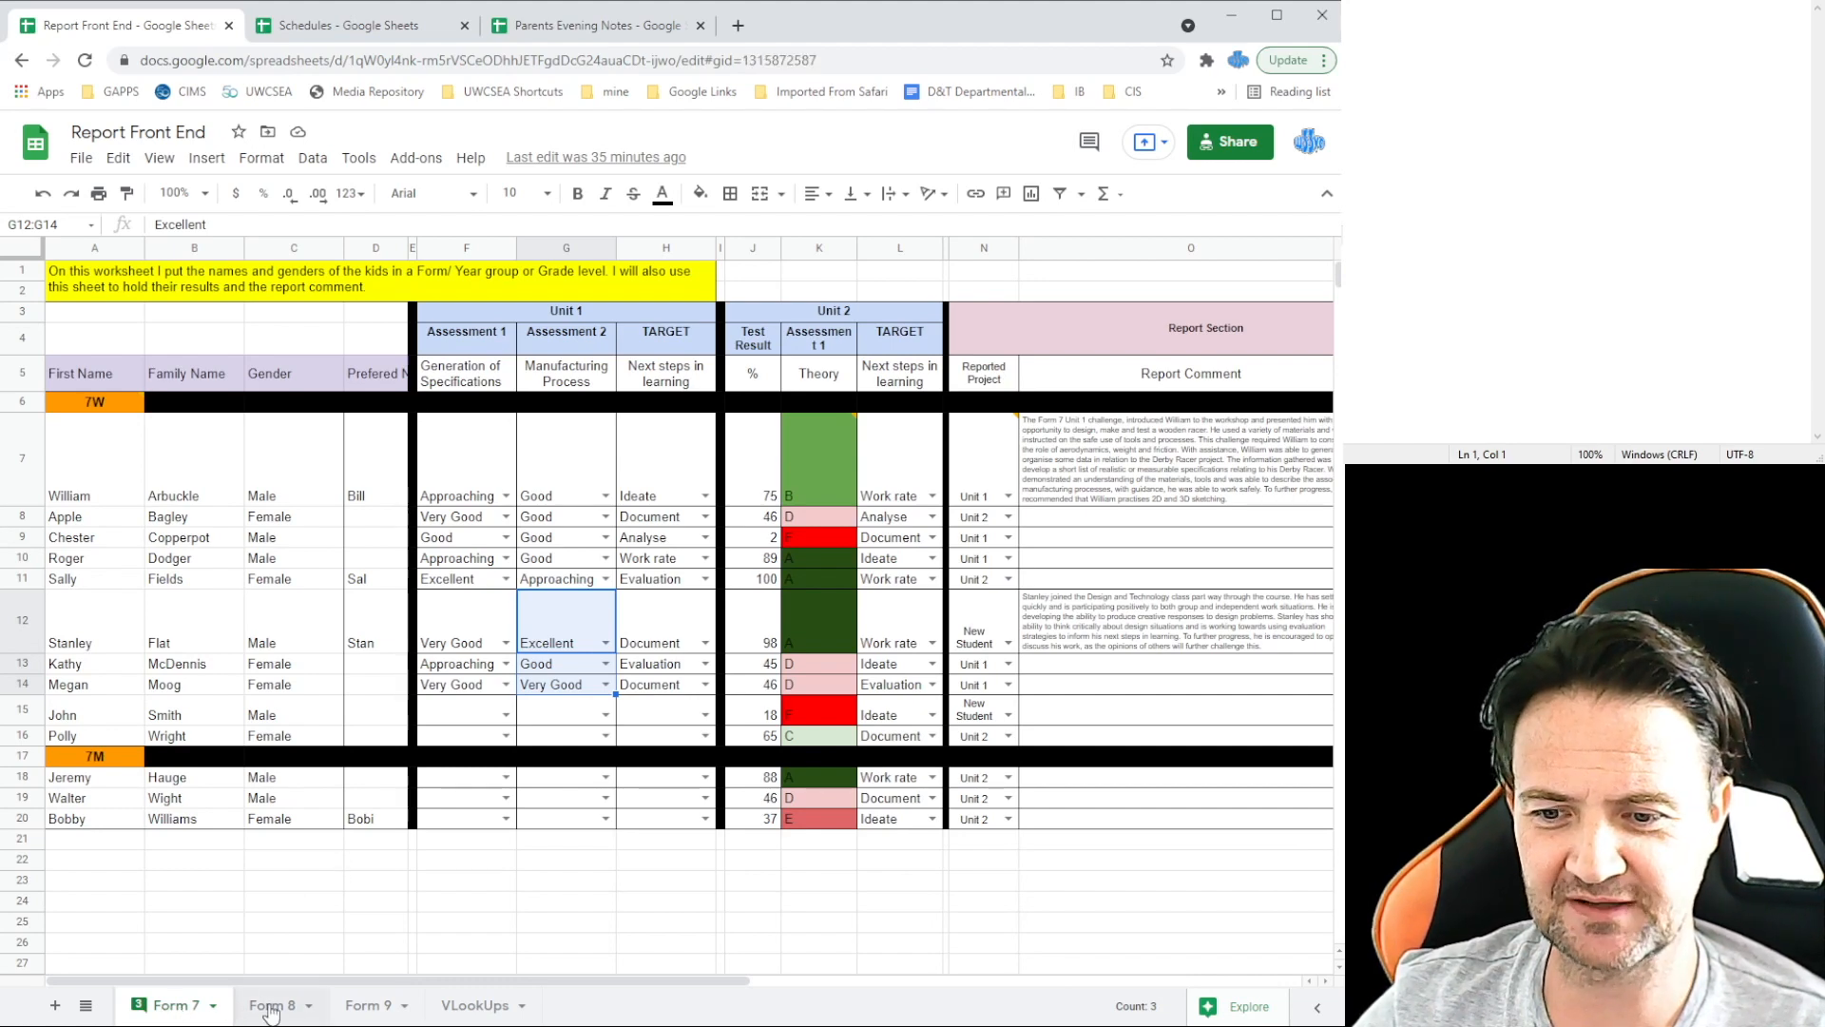
click(366, 1008)
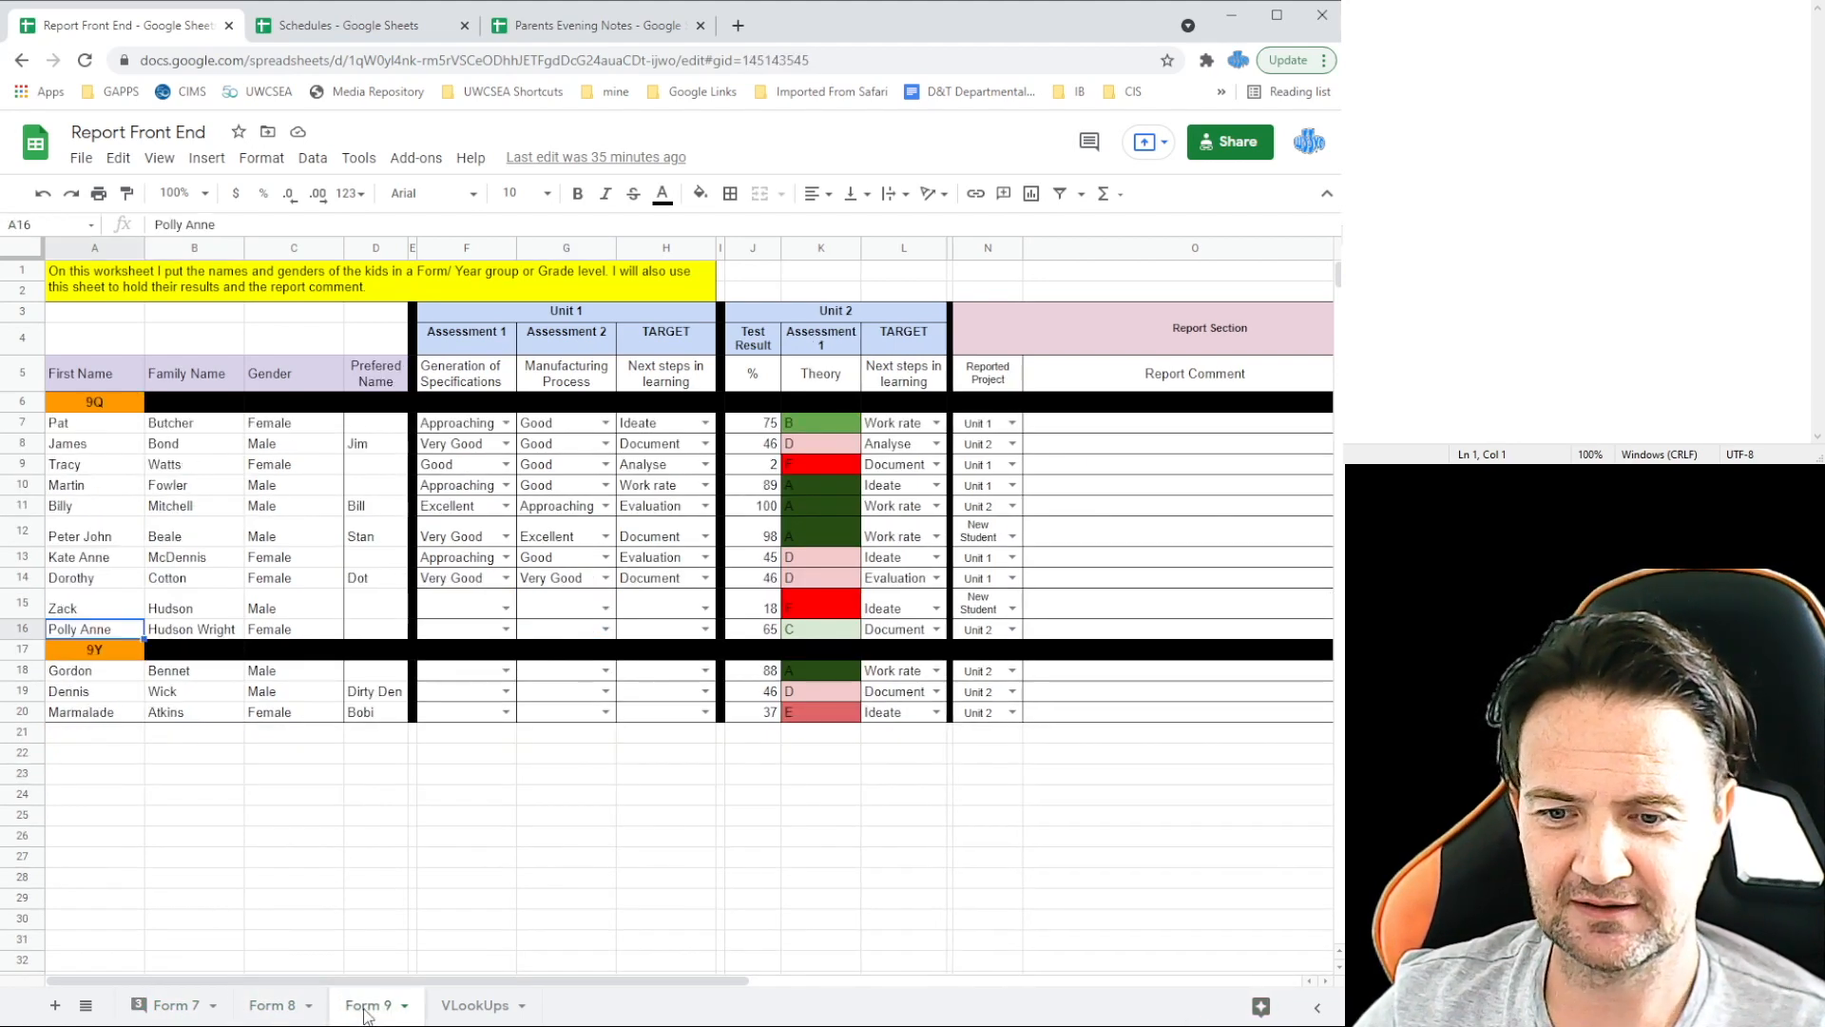
click(258, 1006)
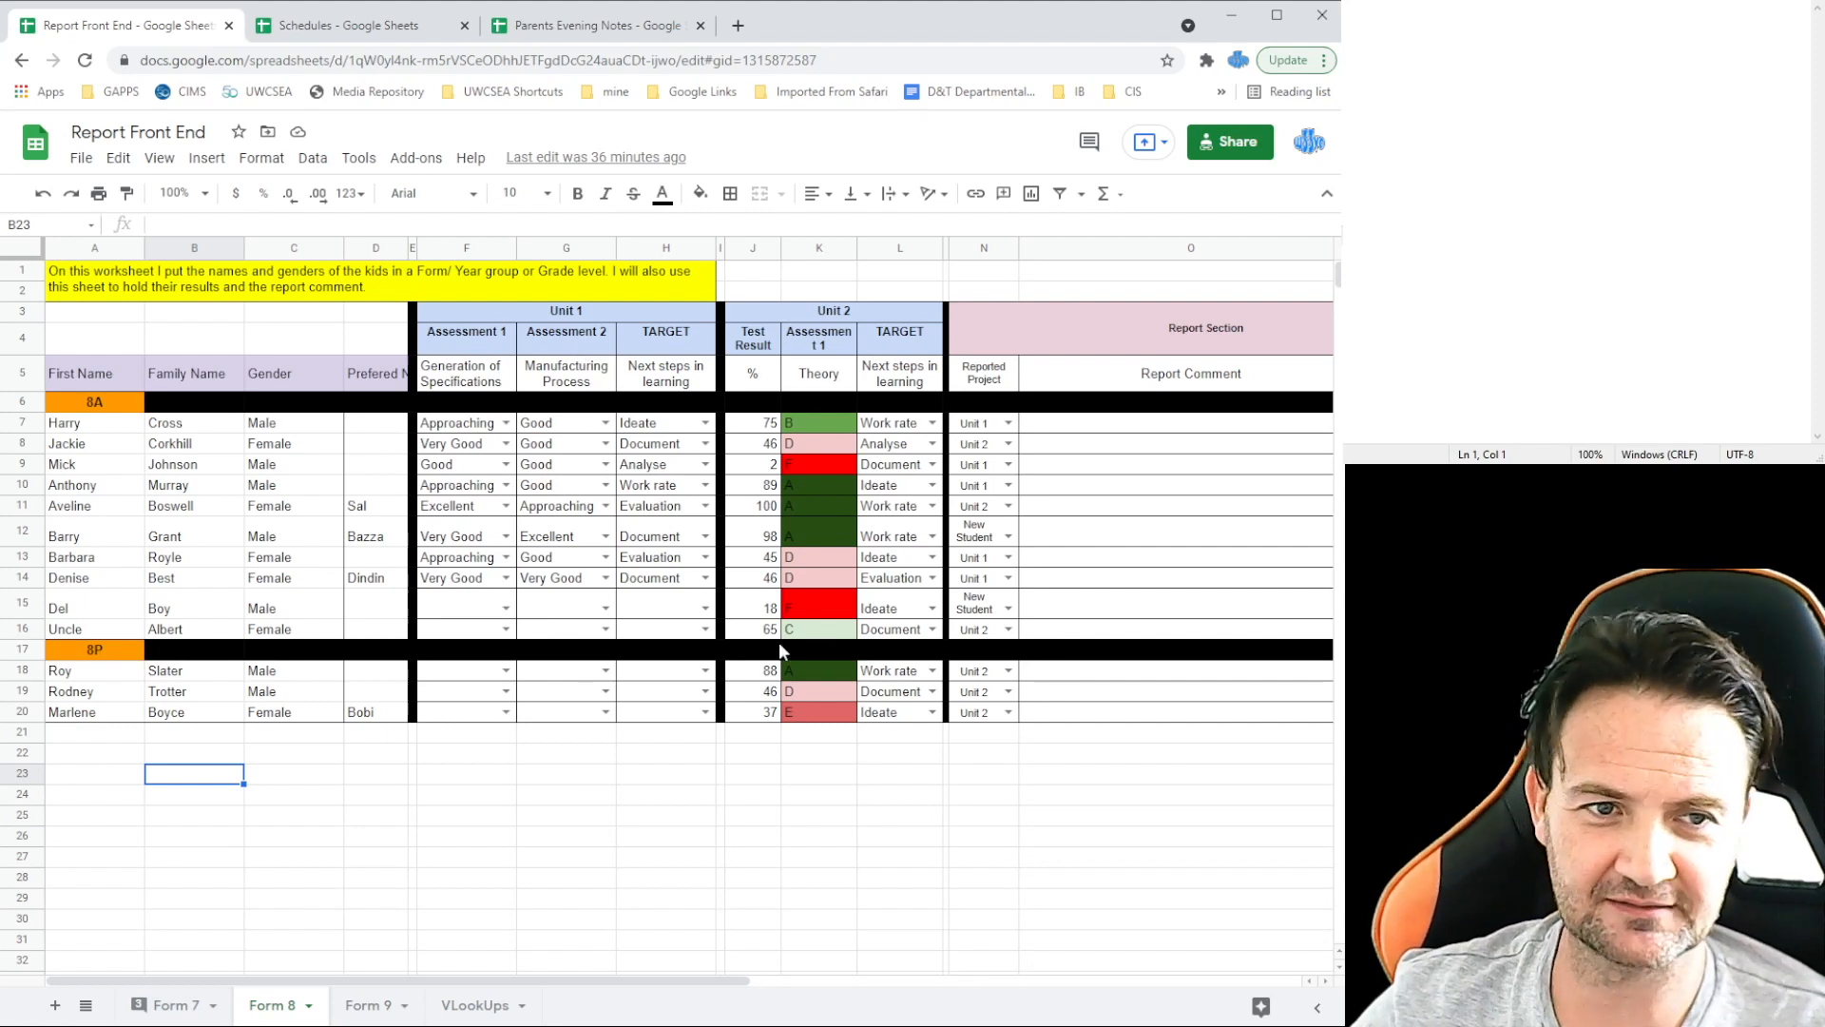
drag(544, 979, 889, 993)
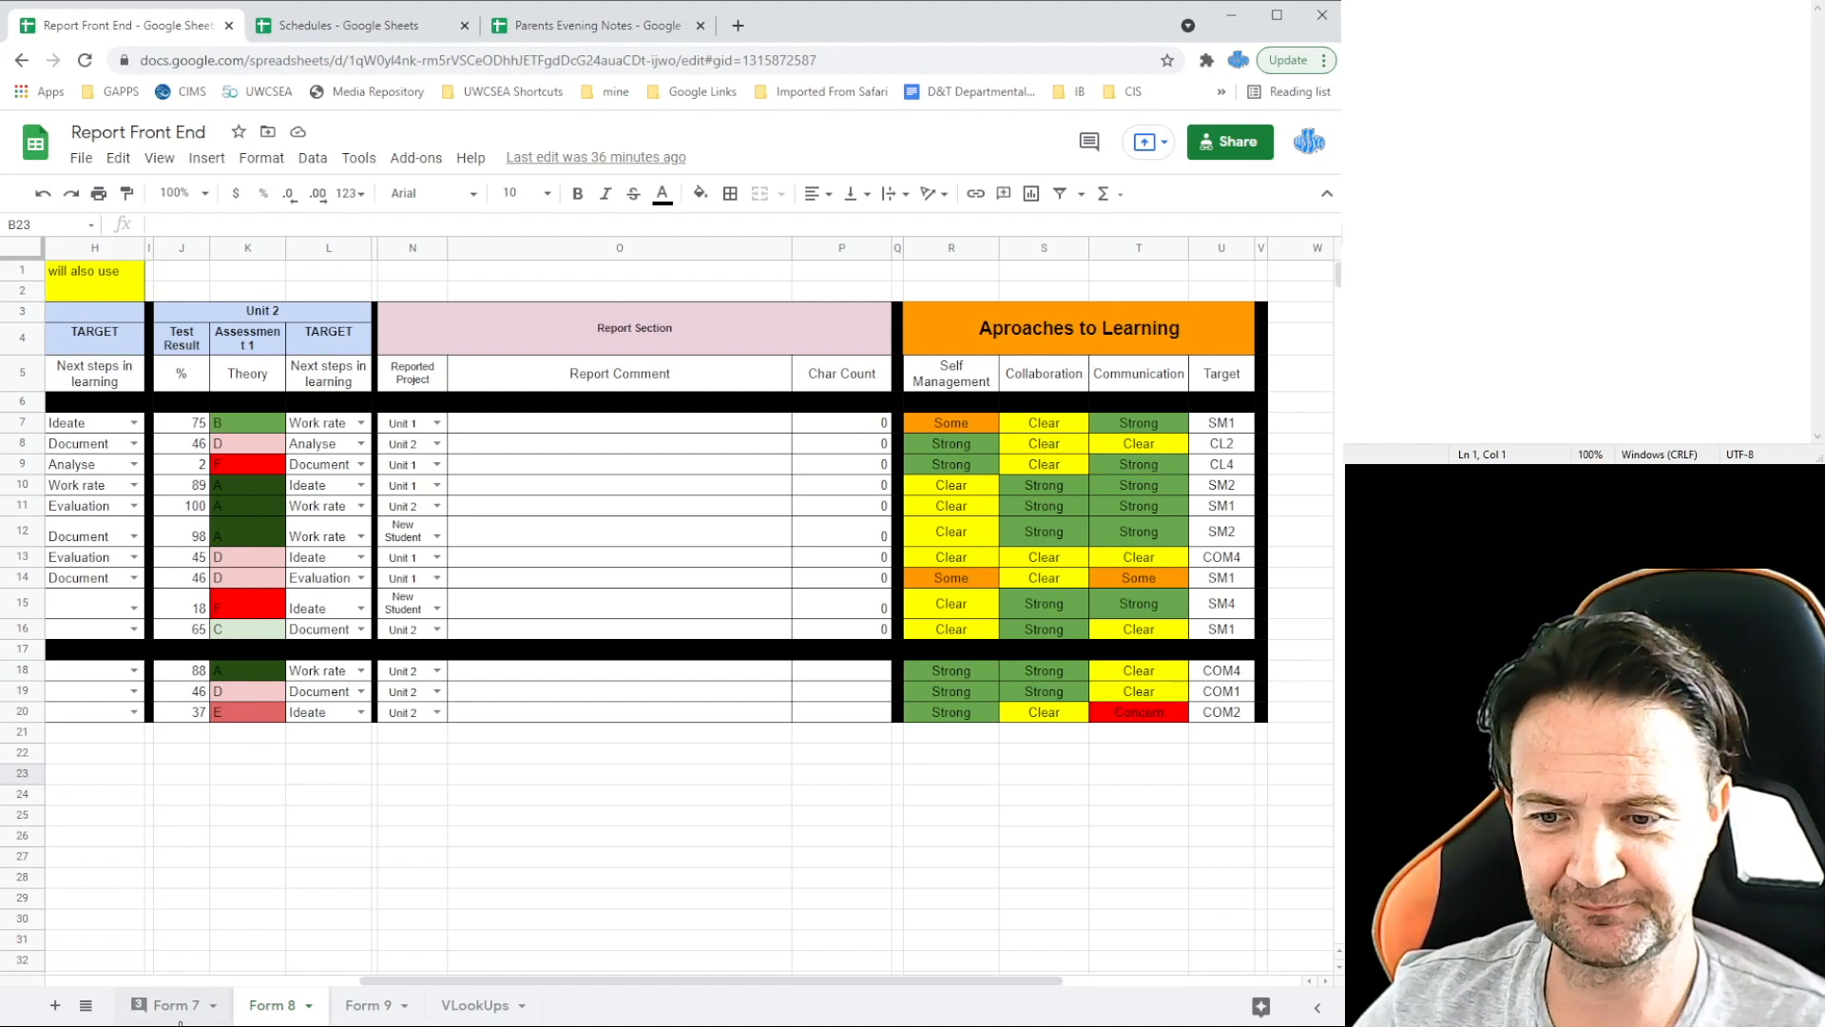
Step: Flip through Form 7, Form 8 and Form 9 again, finishing on Form 7, then show Schedules
click(188, 1008)
click(271, 1005)
click(367, 1005)
click(182, 1006)
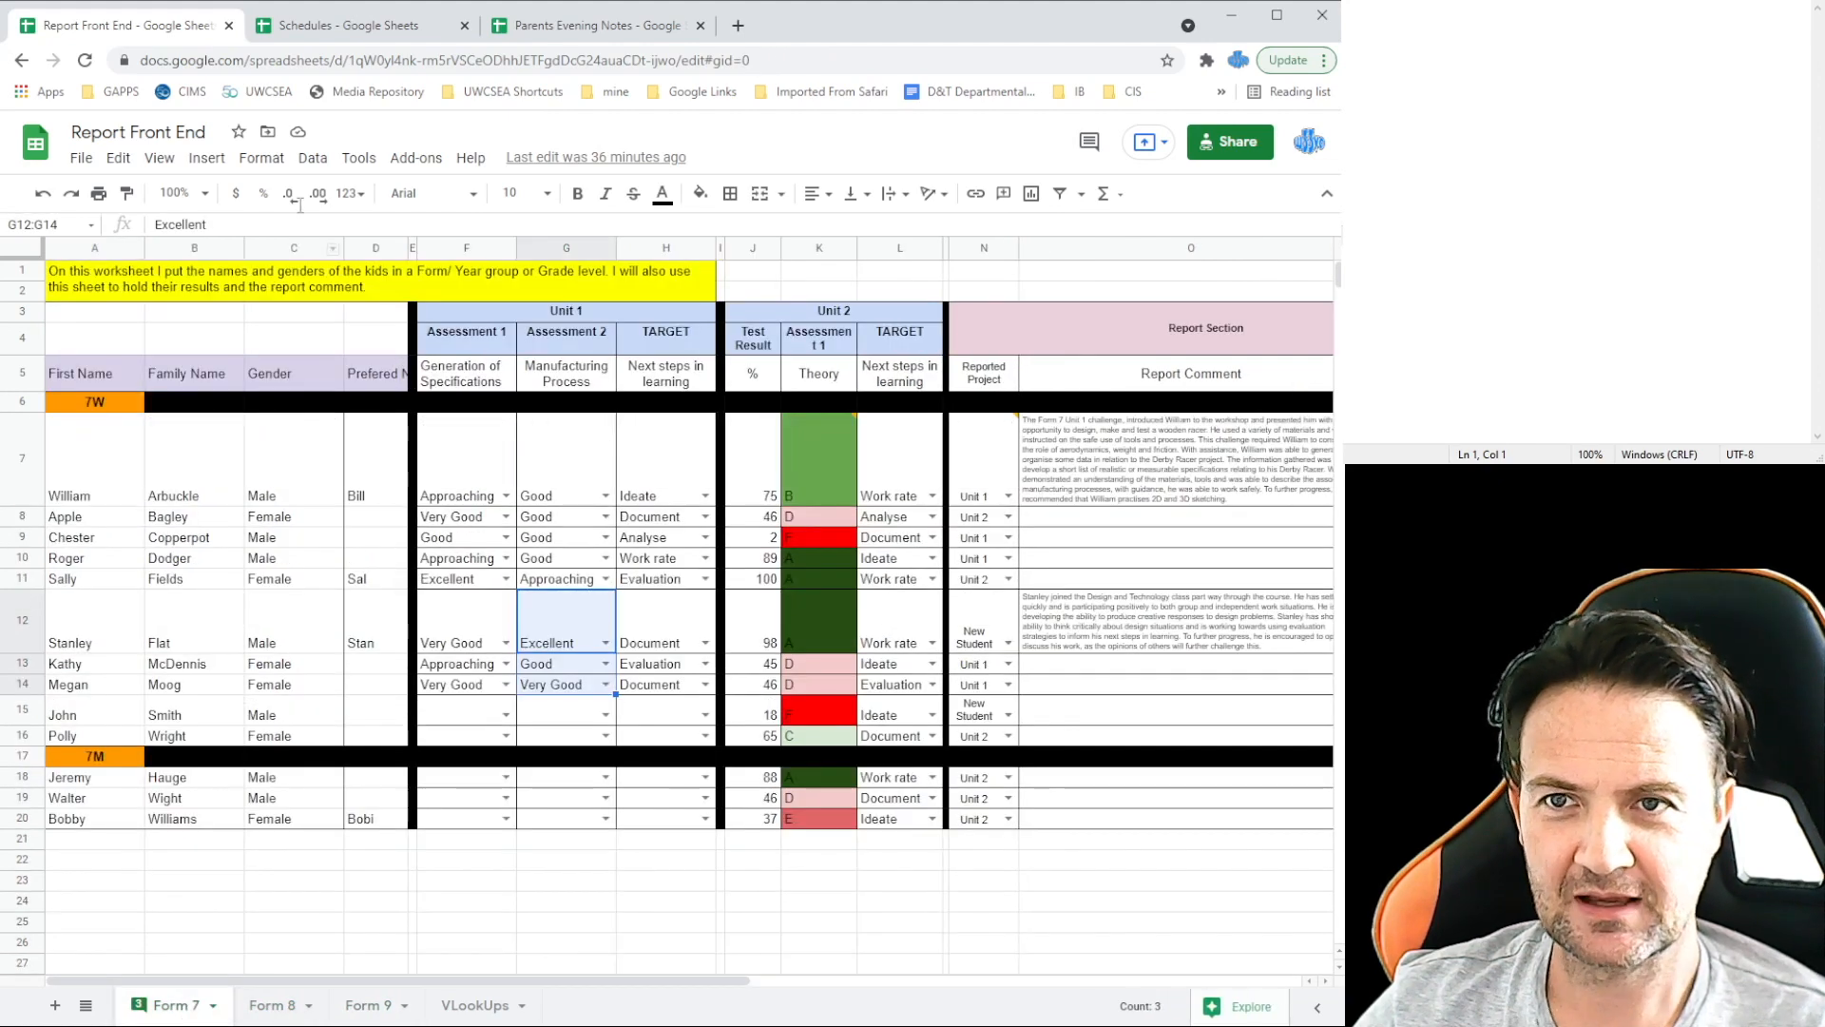
click(348, 28)
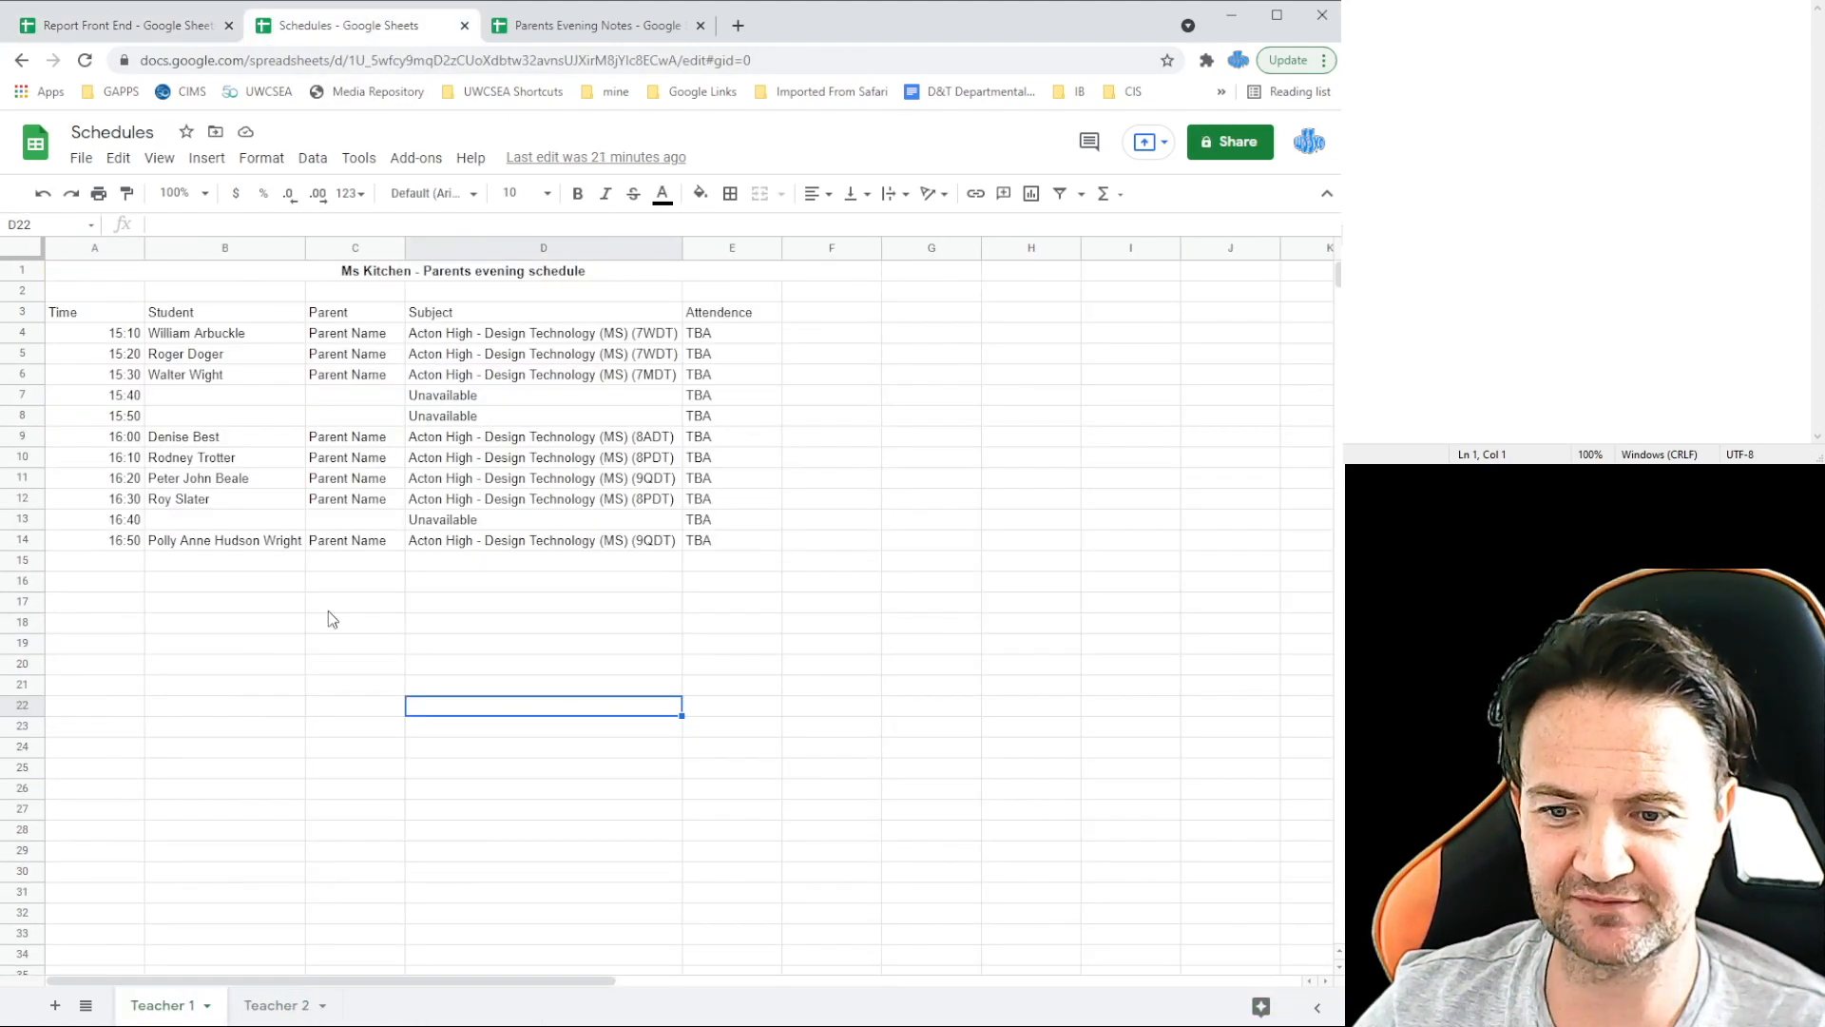
Step: Check the Teacher 2 and Teacher 1 schedule sheets, then return to Parents Evening Notes
click(276, 1005)
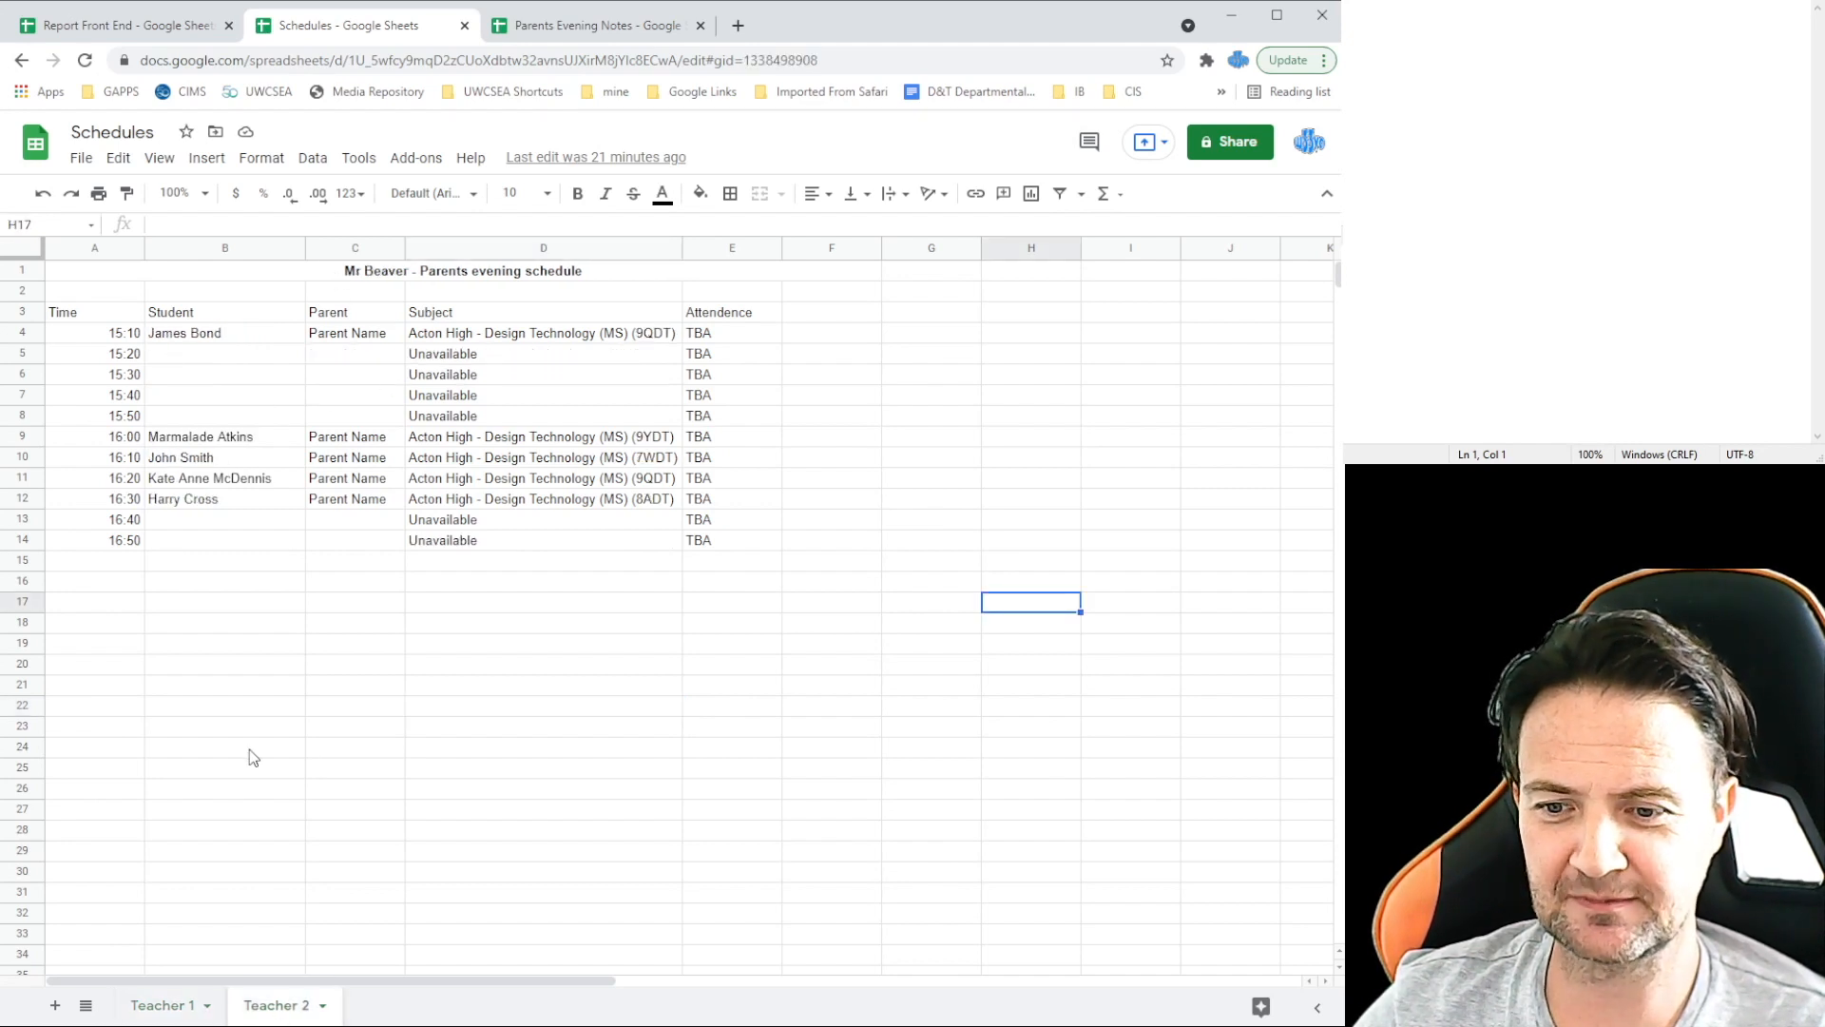
click(180, 999)
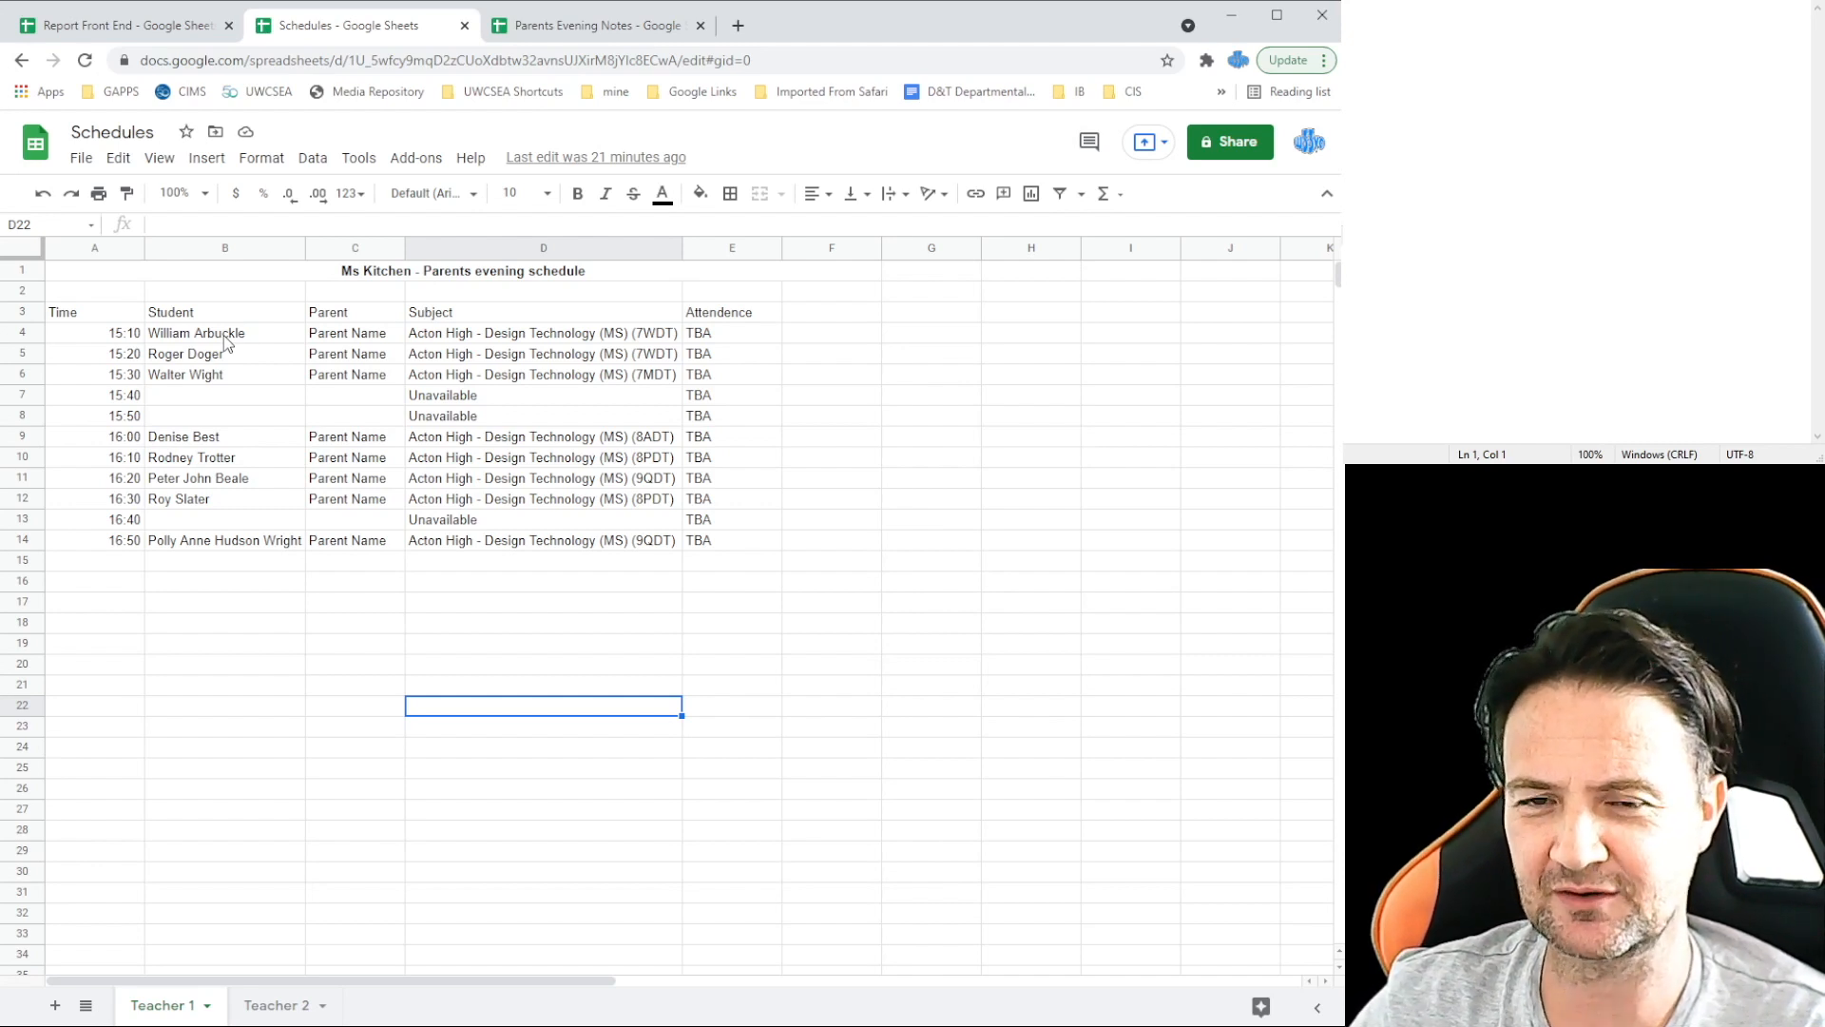
key(ctrl+Tab)
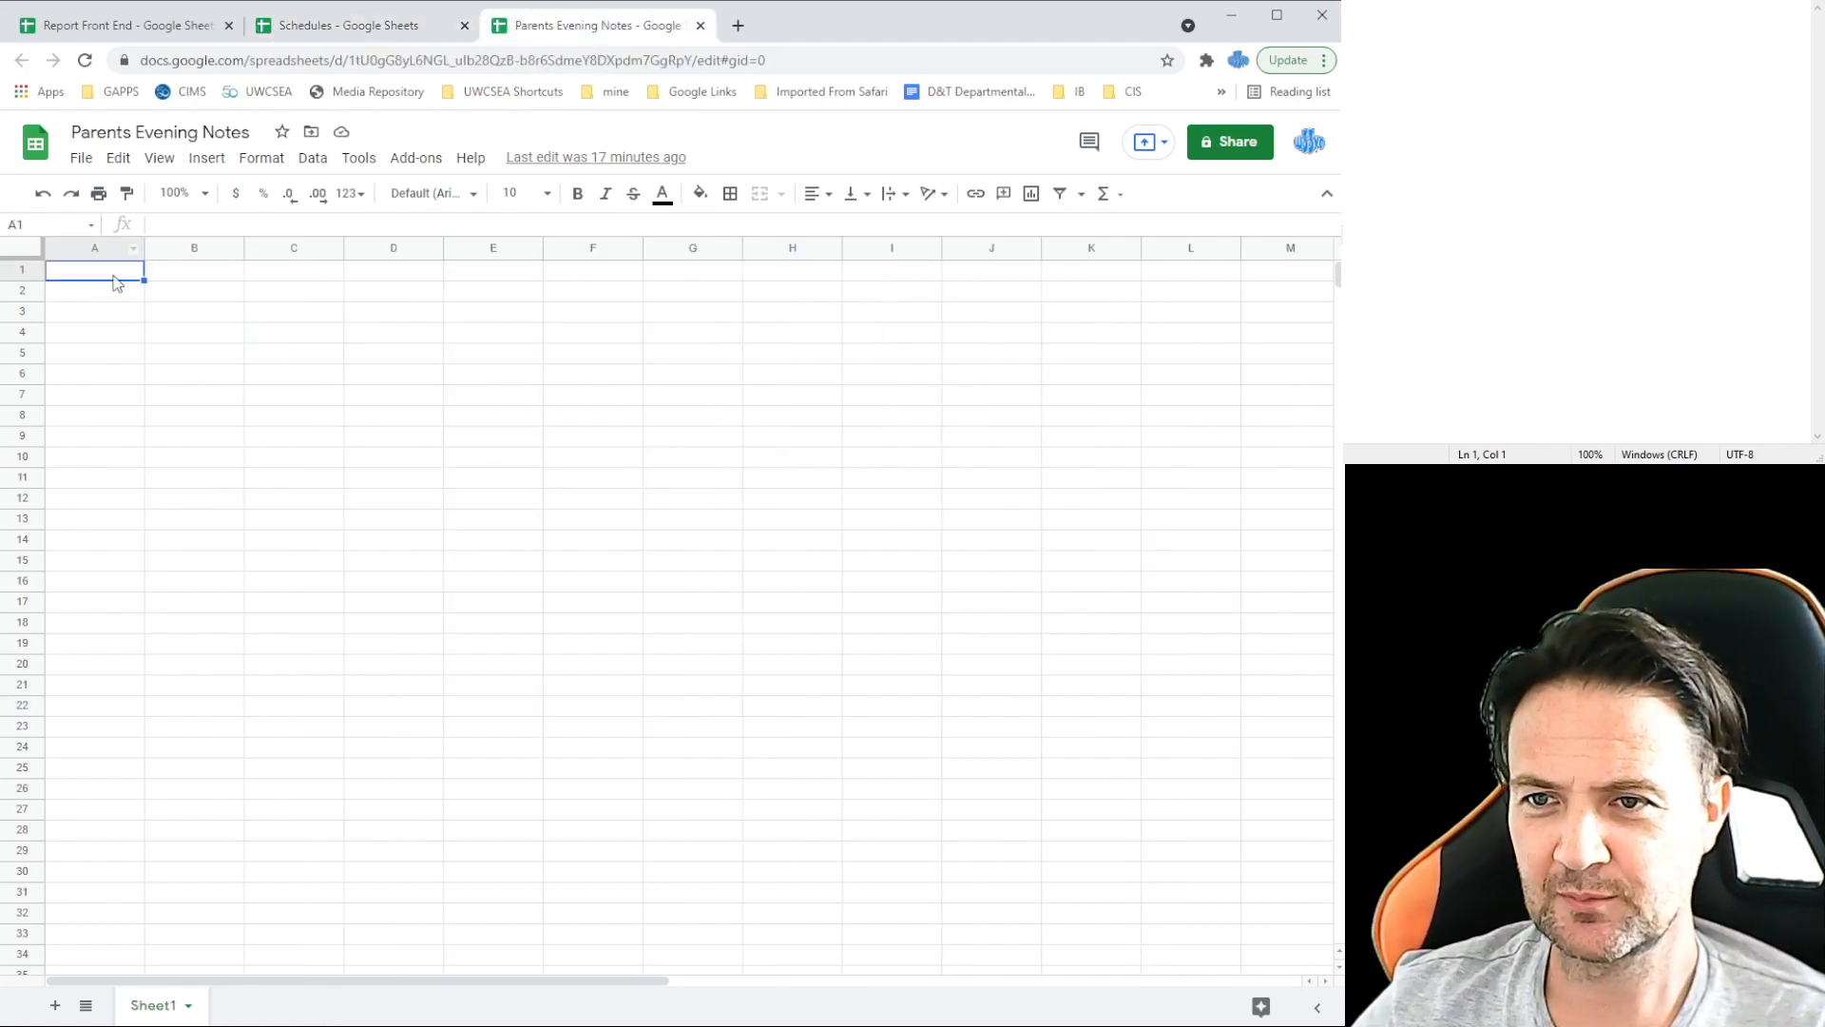
Step: Enter the heading 'Teachers Name' in cell A1
click(155, 275)
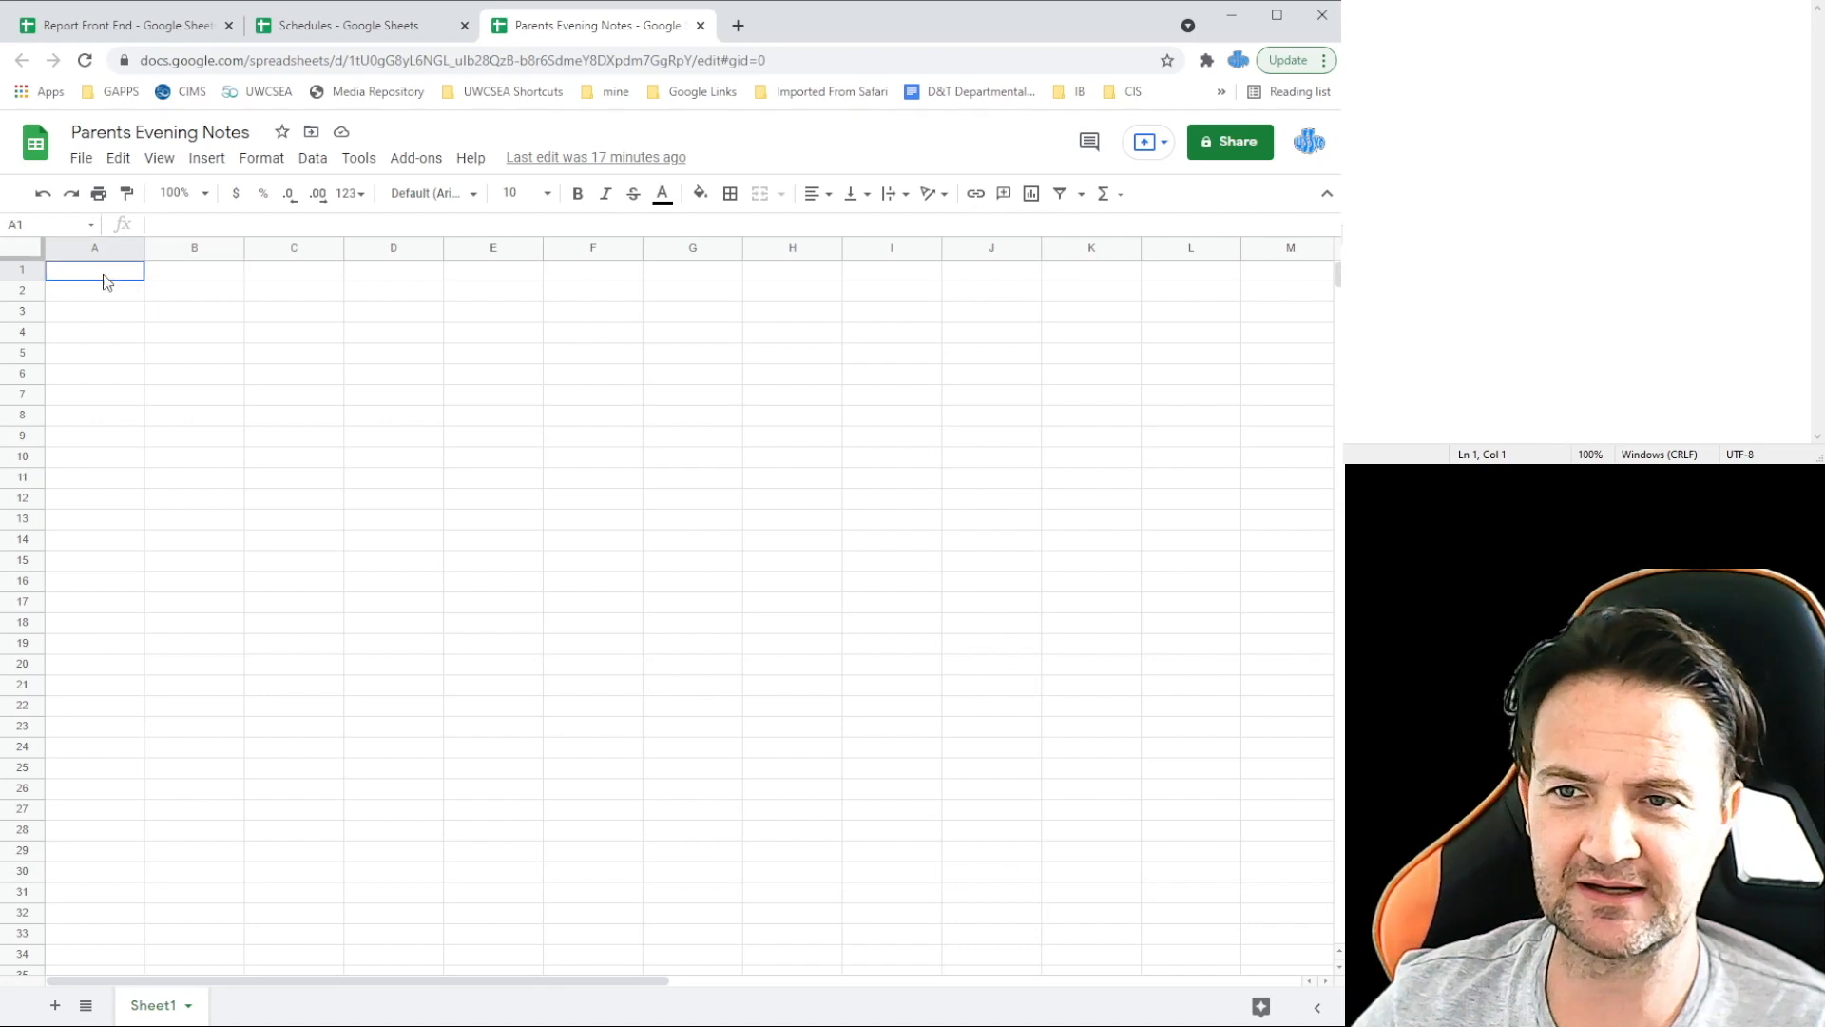
click(157, 292)
drag(110, 273, 242, 276)
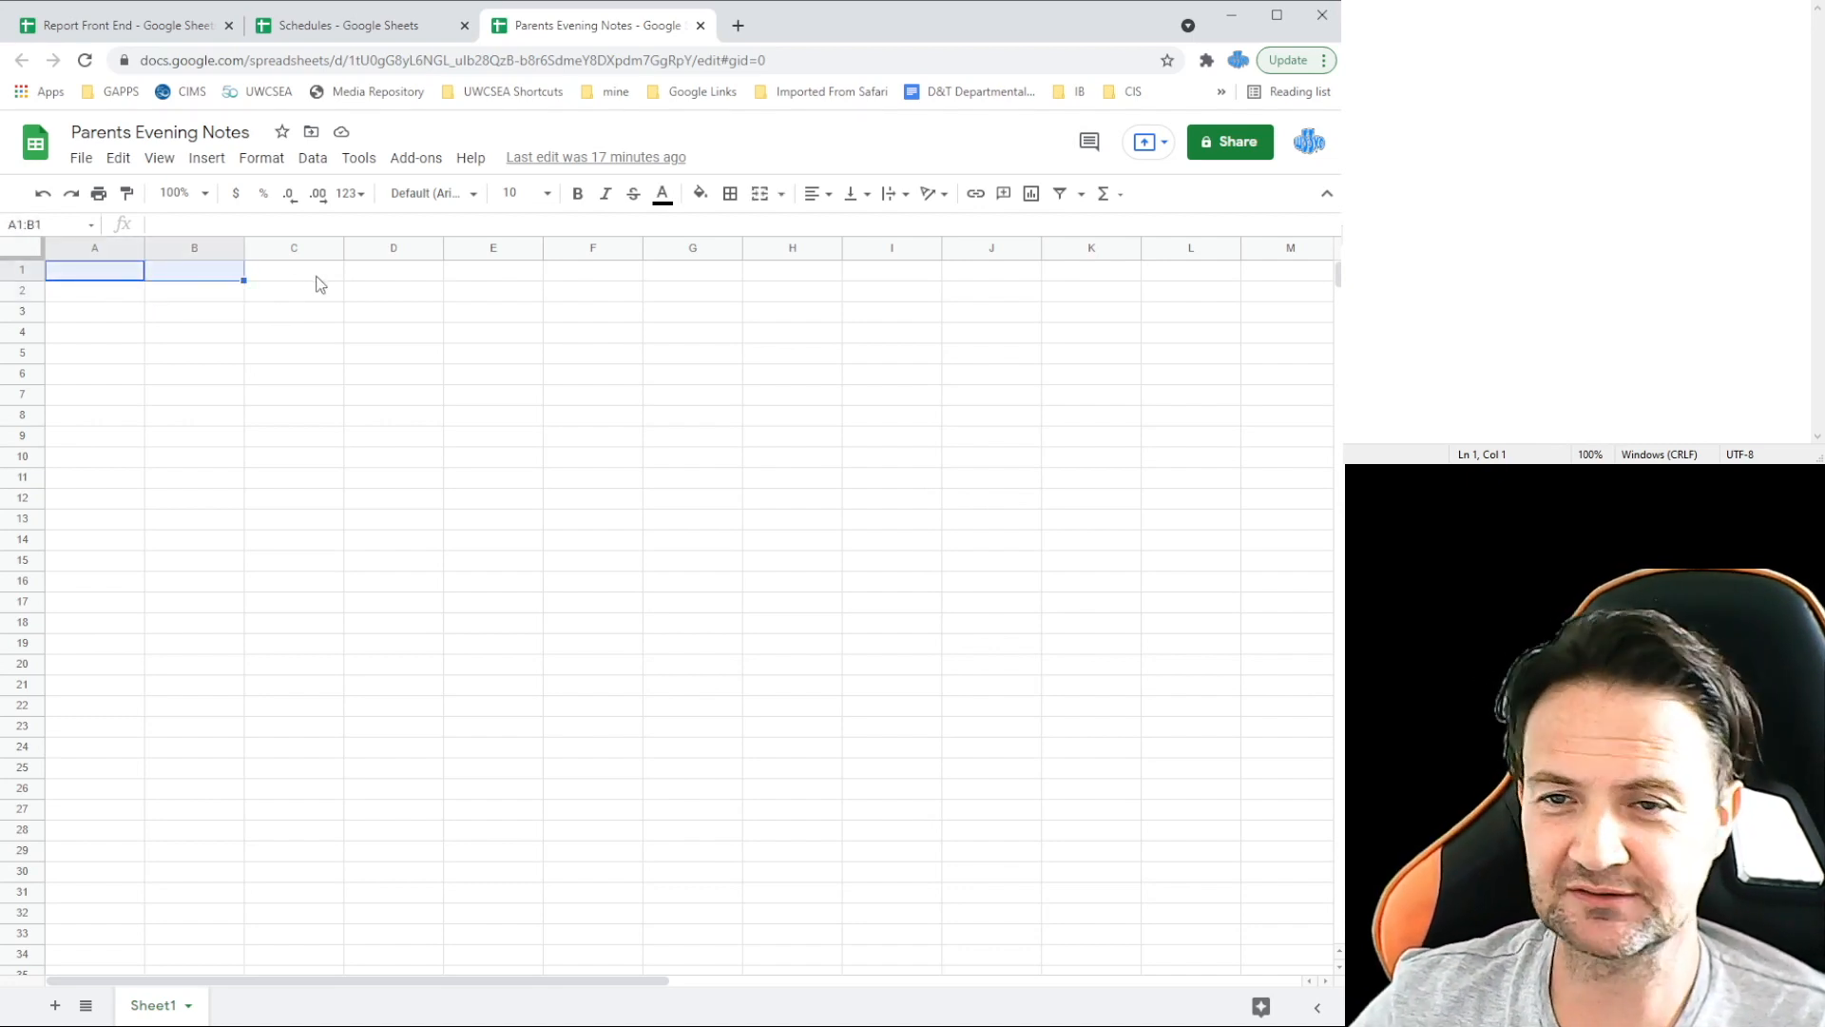
click(366, 314)
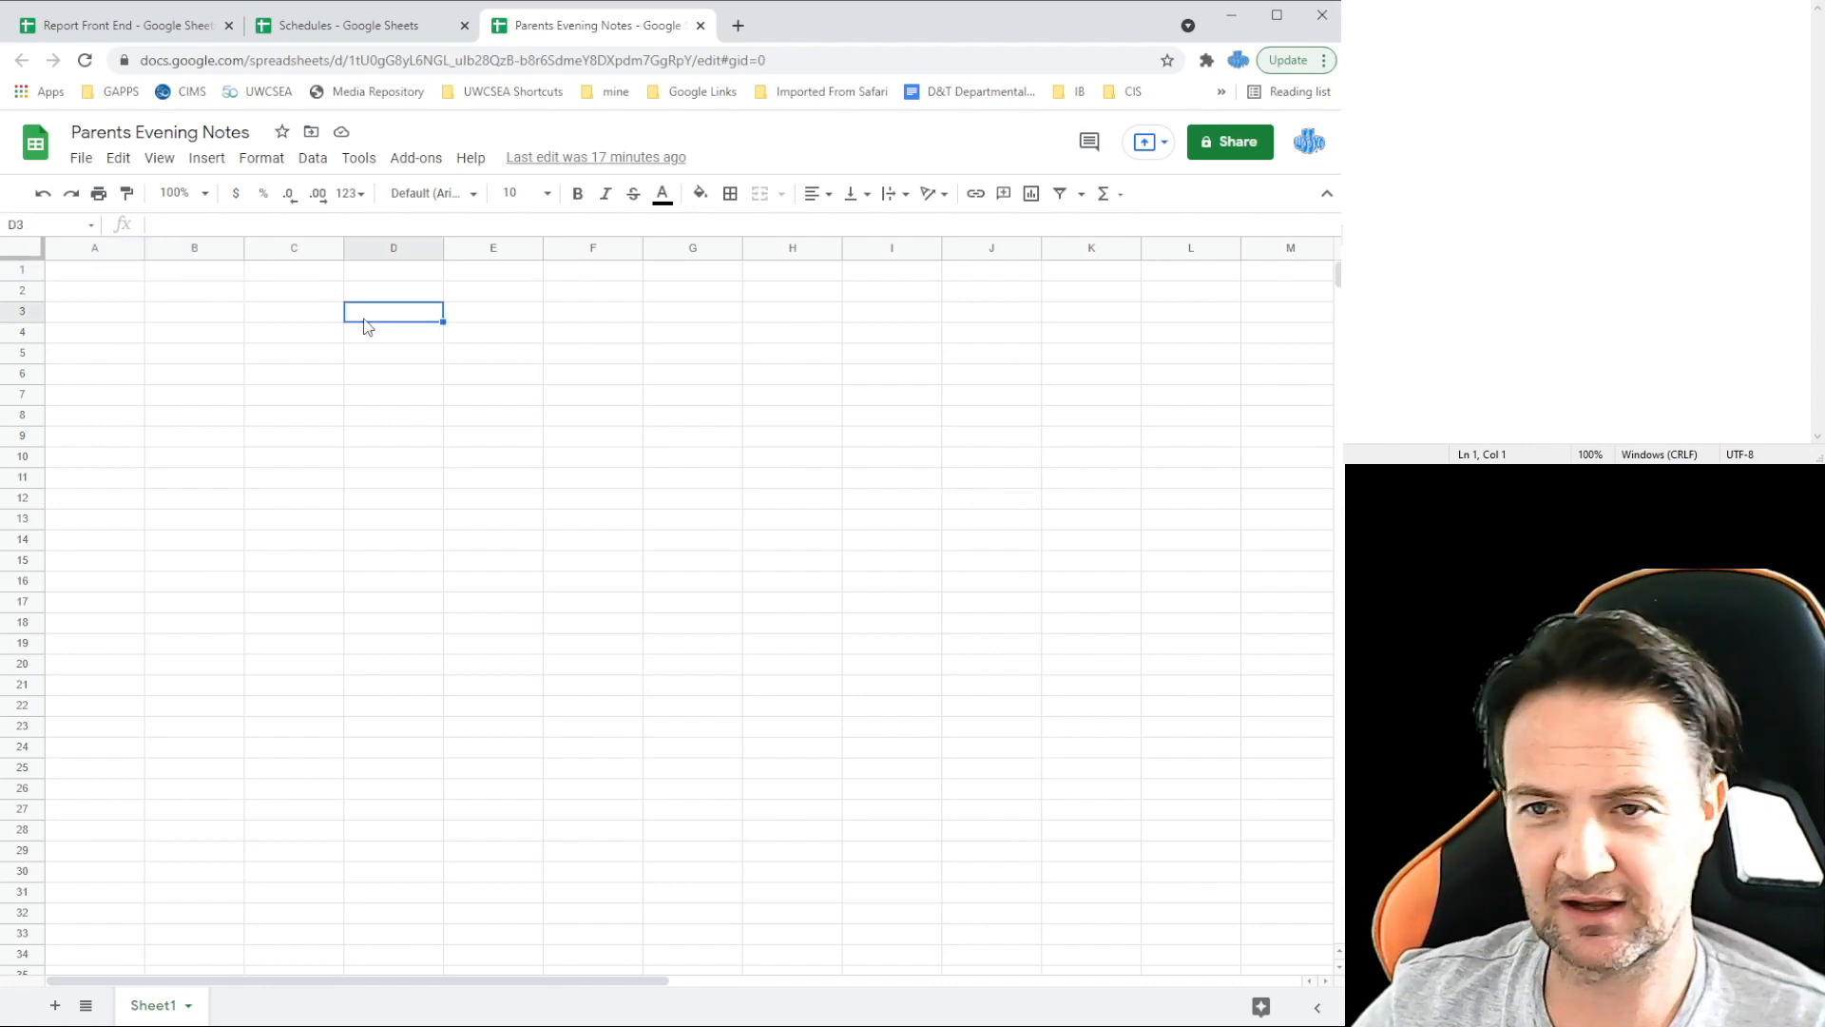
click(121, 274)
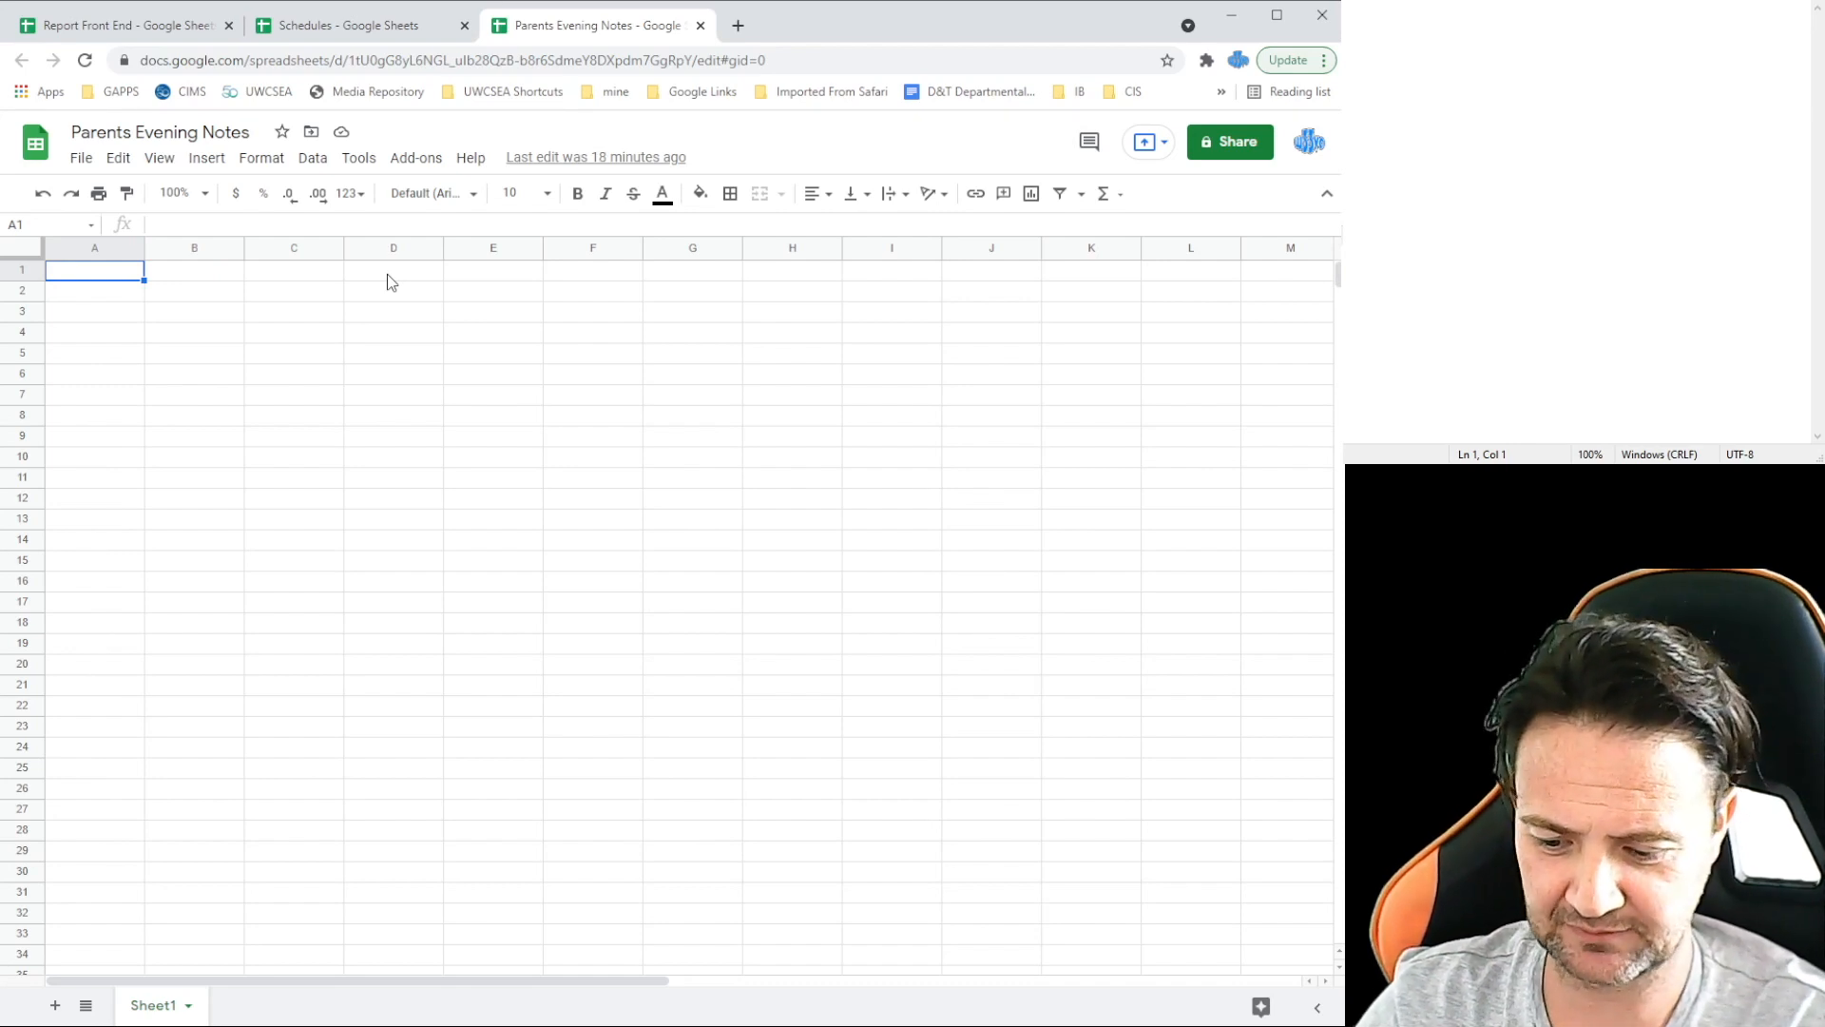
text(Teachers Name)
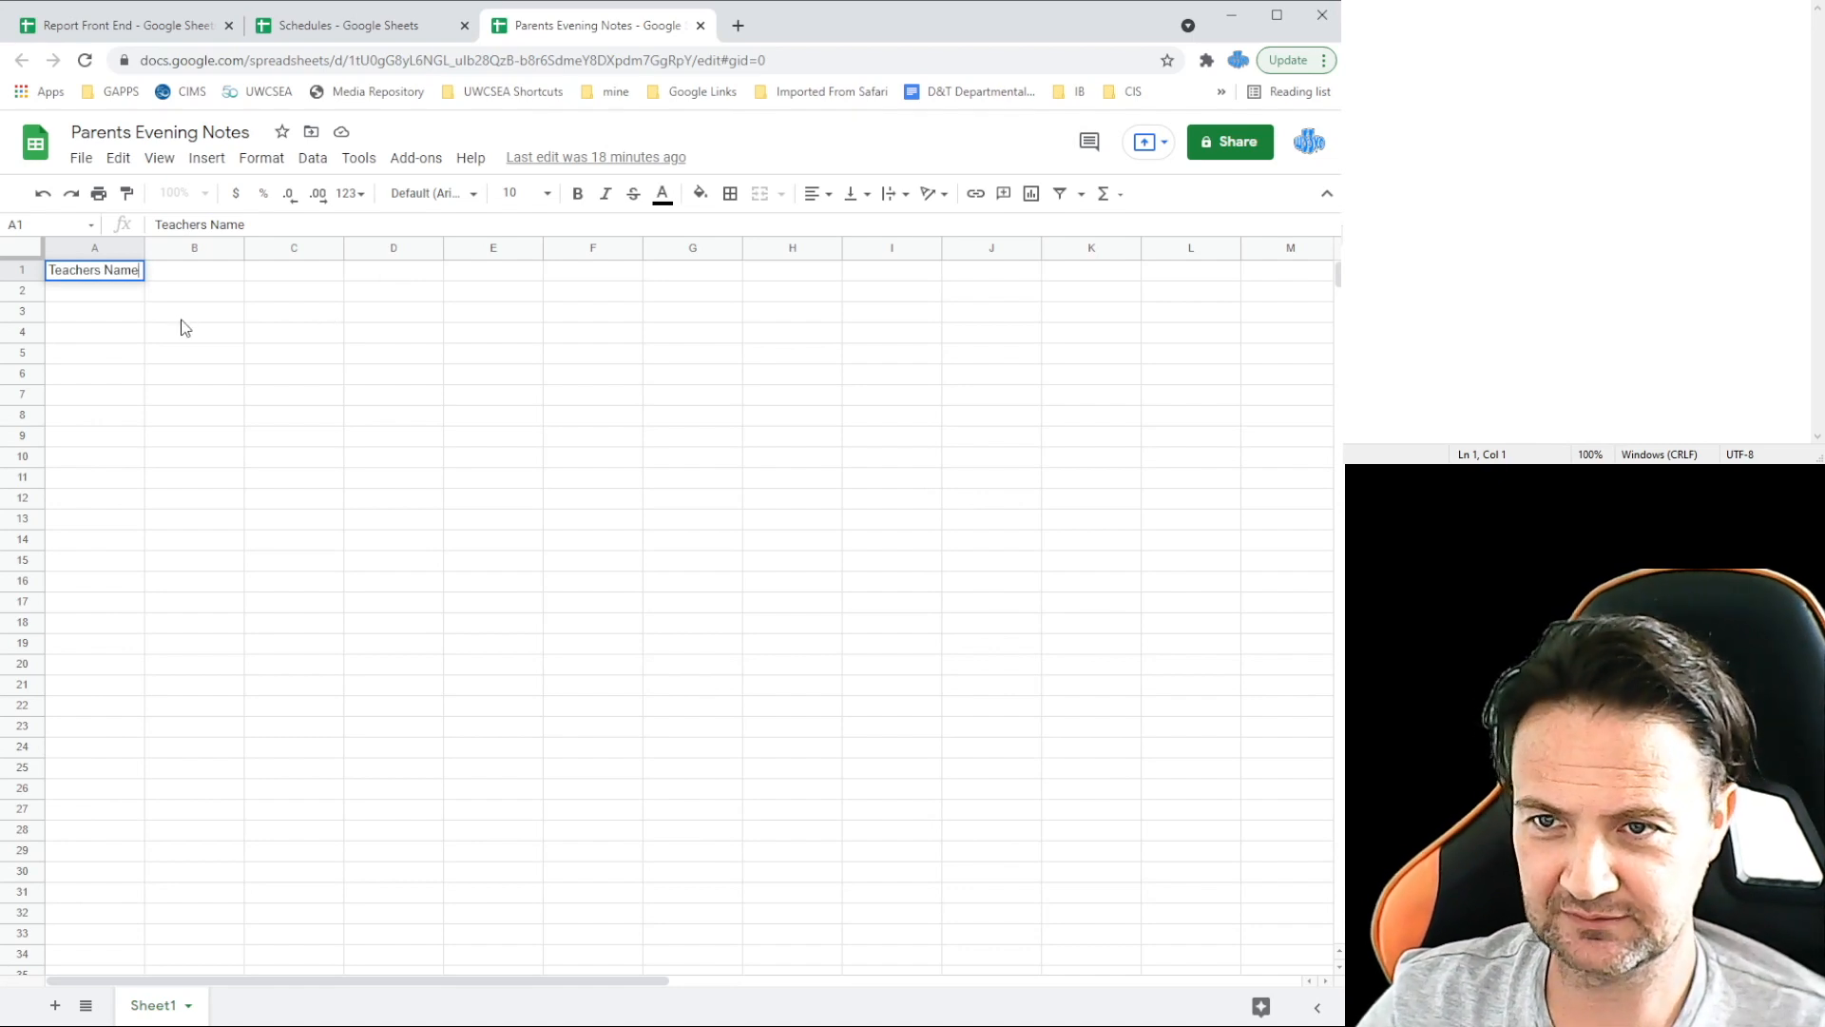
click(181, 275)
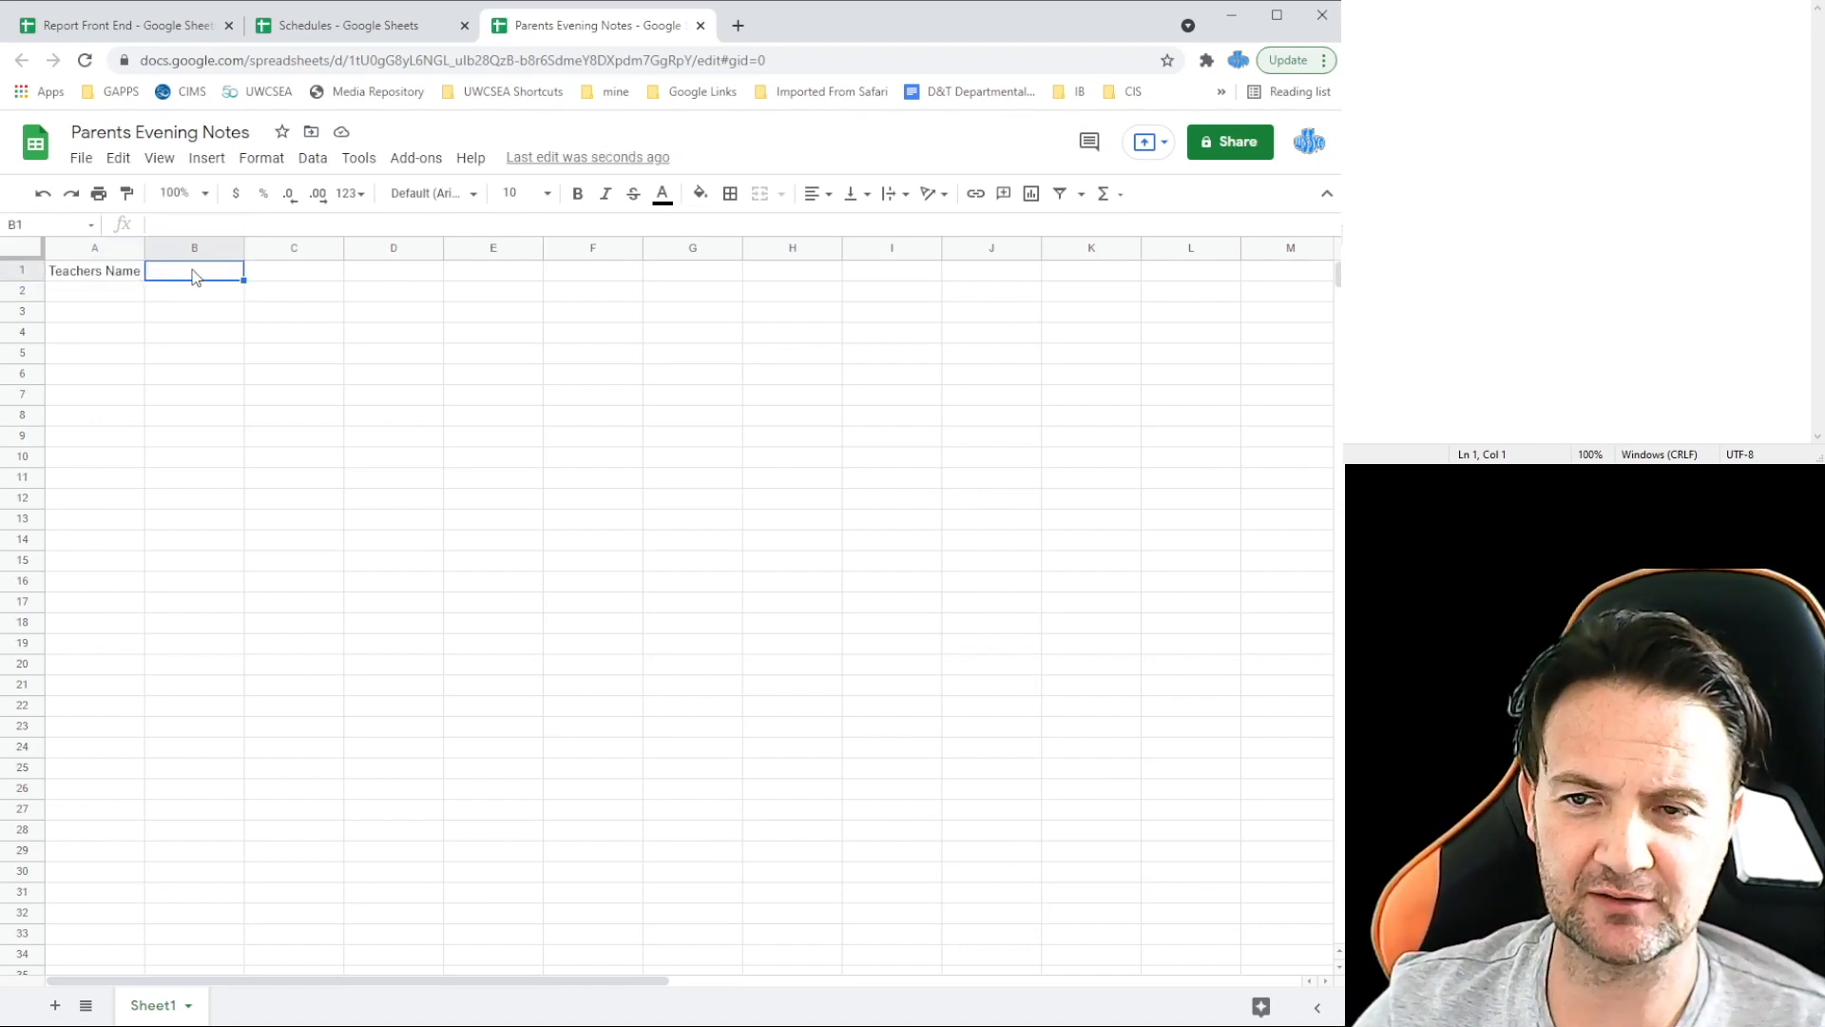
Step: Recheck Report Front End and the Teacher 1/Teacher 2 schedules, then return to Parents Evening Notes' Data menu
click(132, 25)
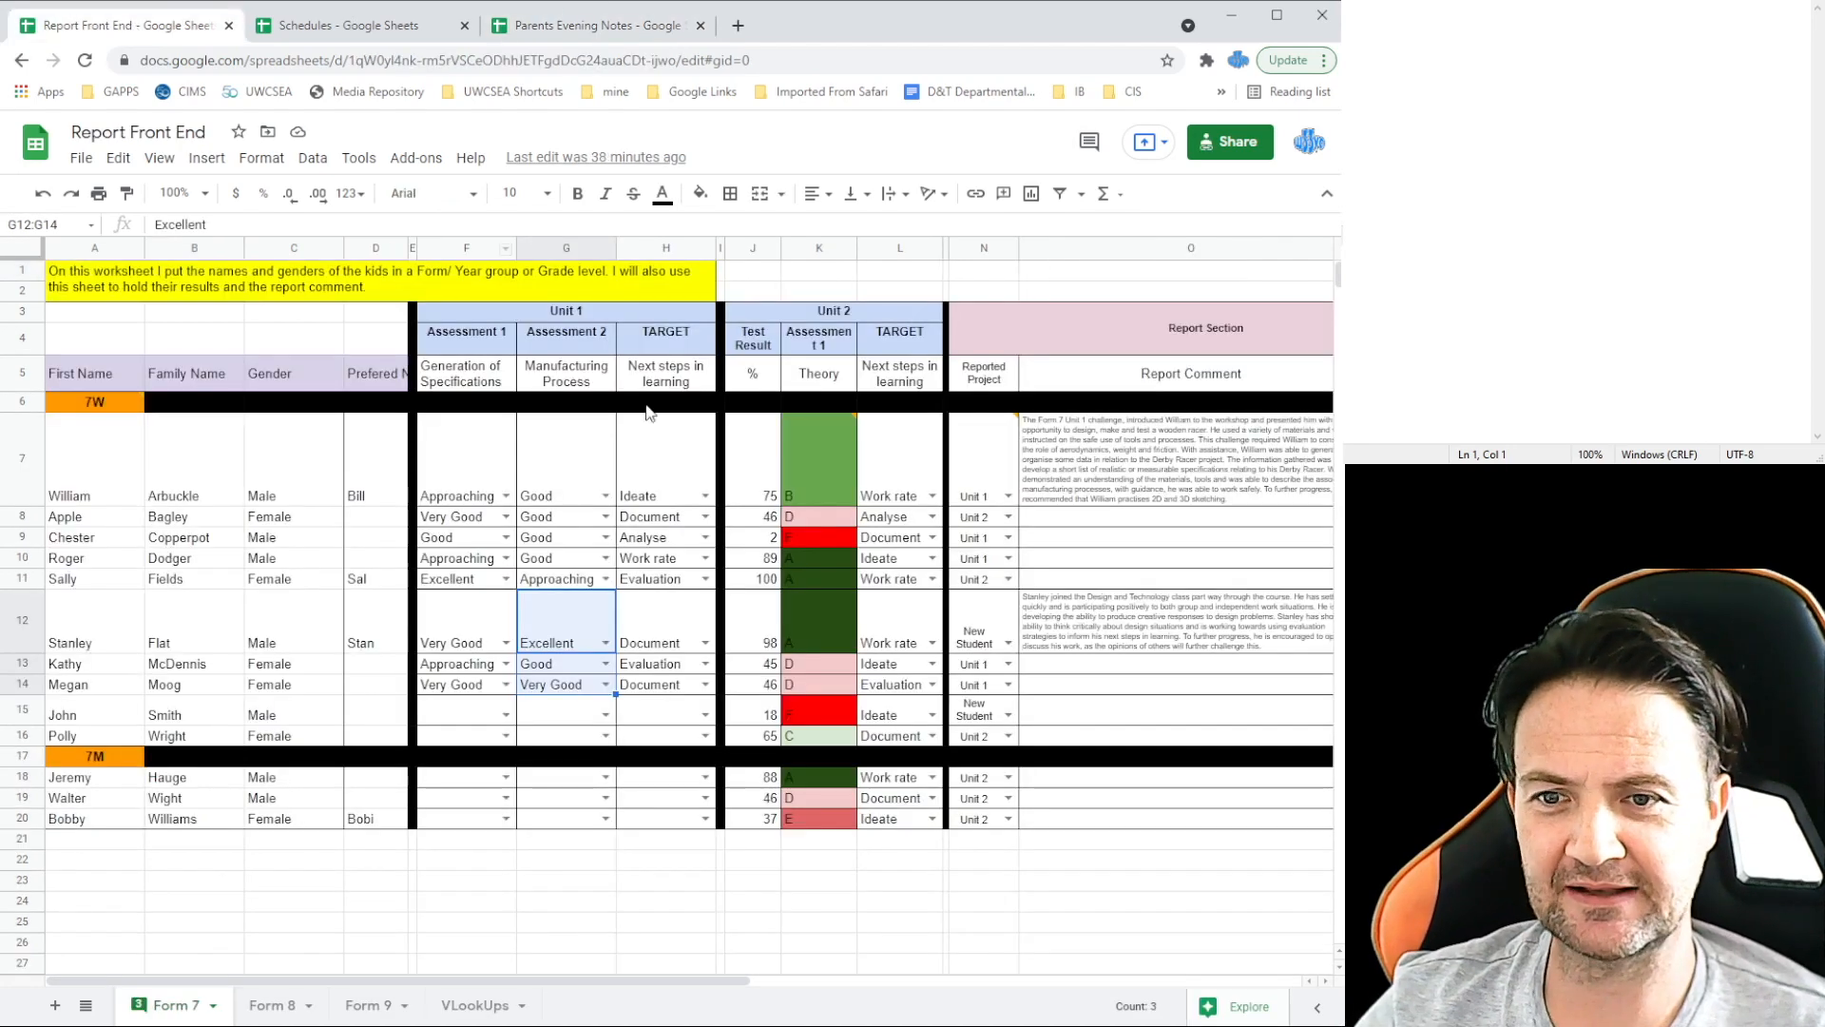
click(285, 25)
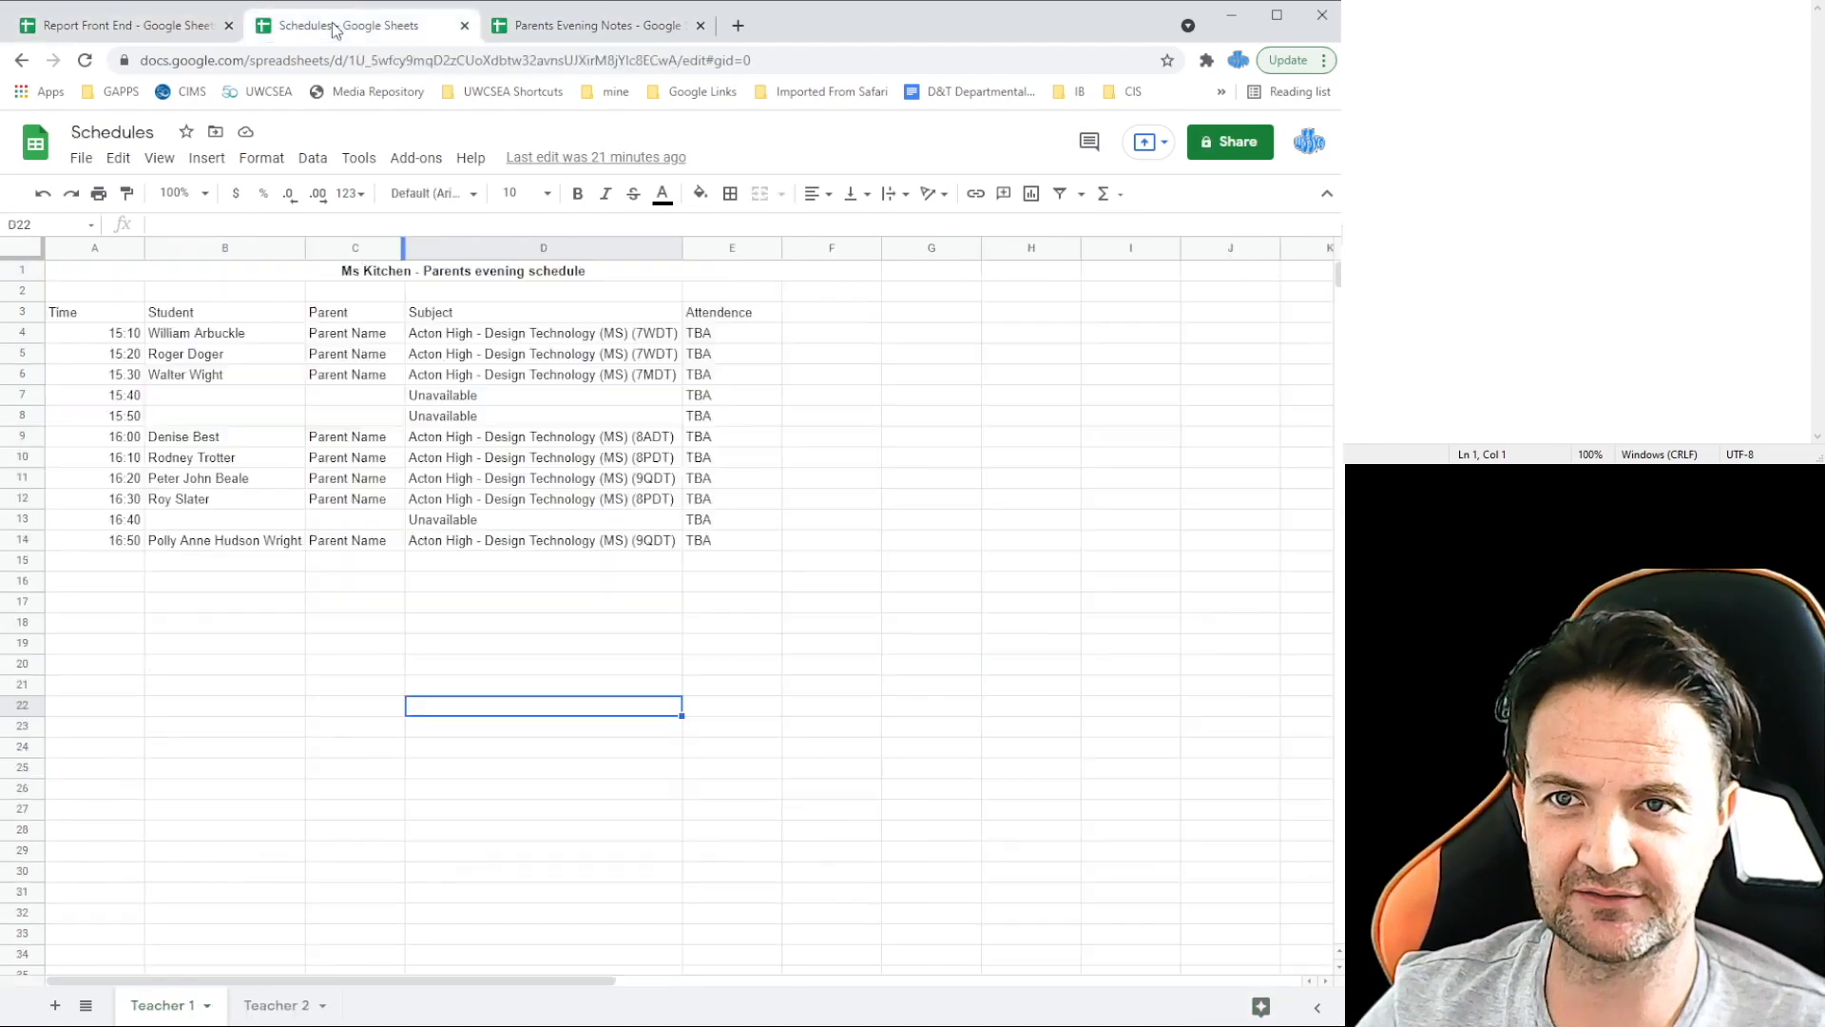
click(276, 1010)
click(190, 1012)
click(273, 1011)
click(165, 1007)
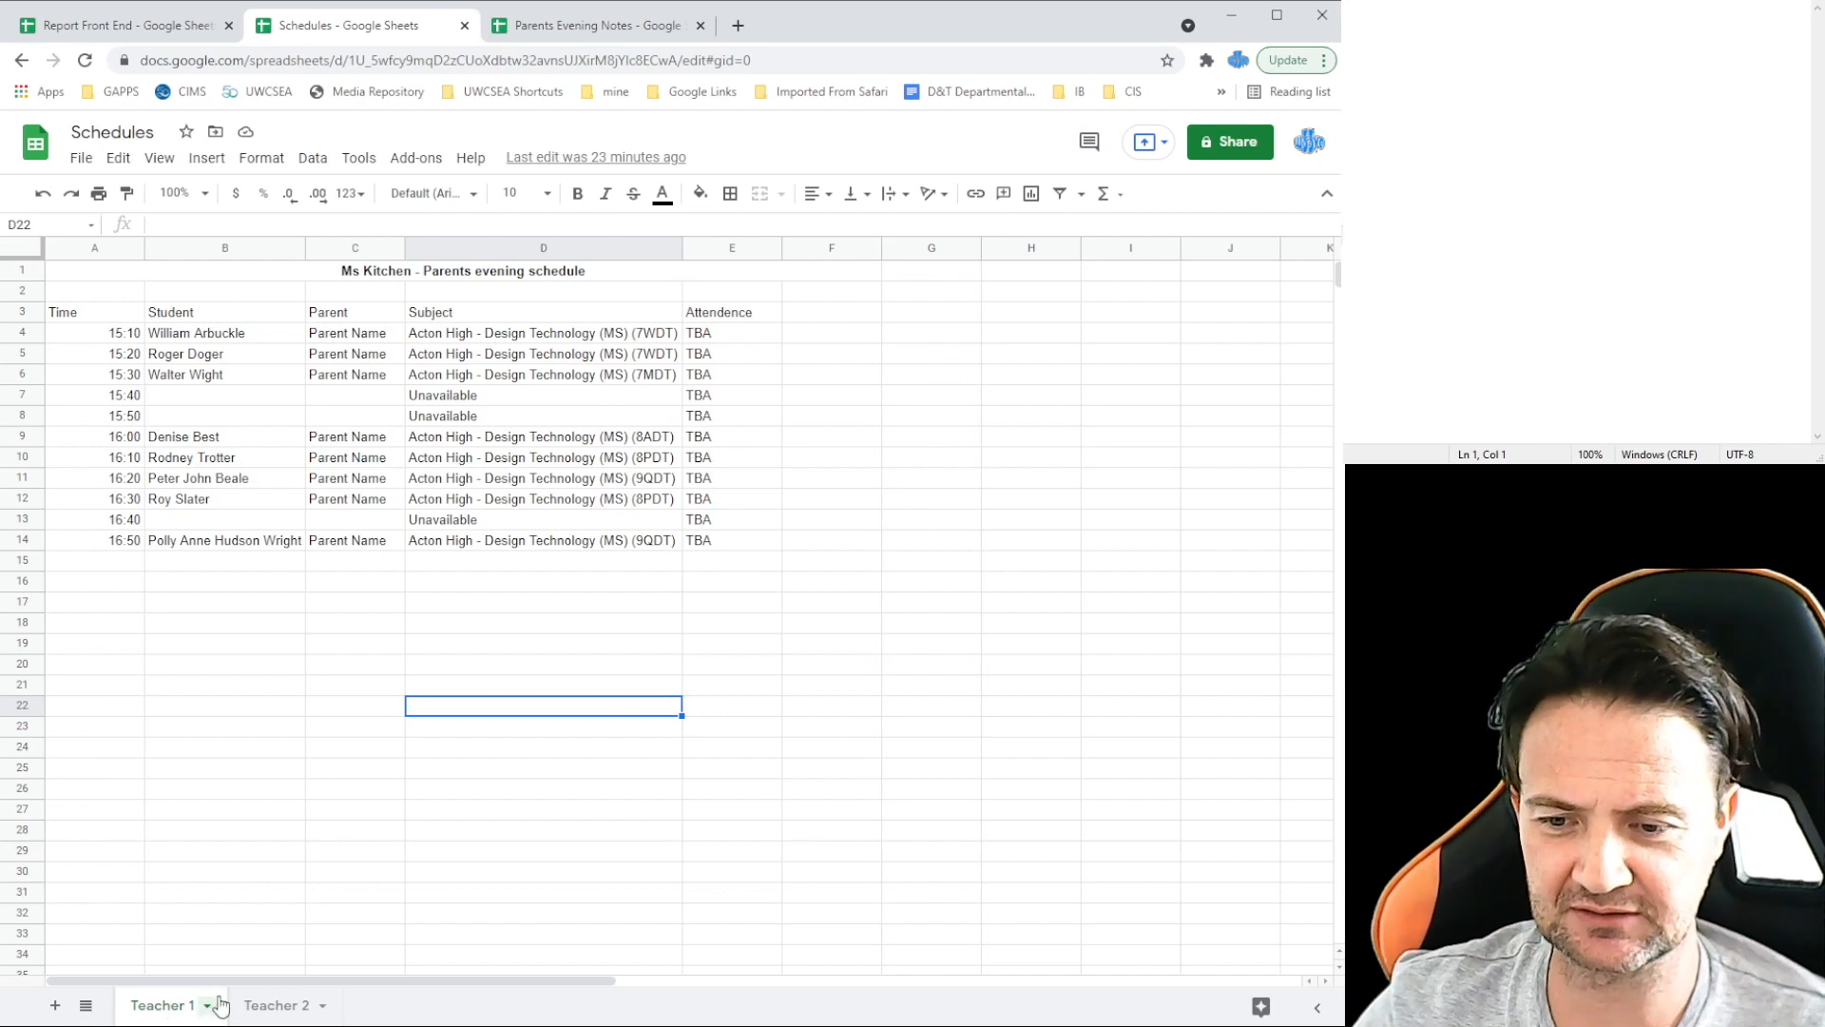
click(583, 23)
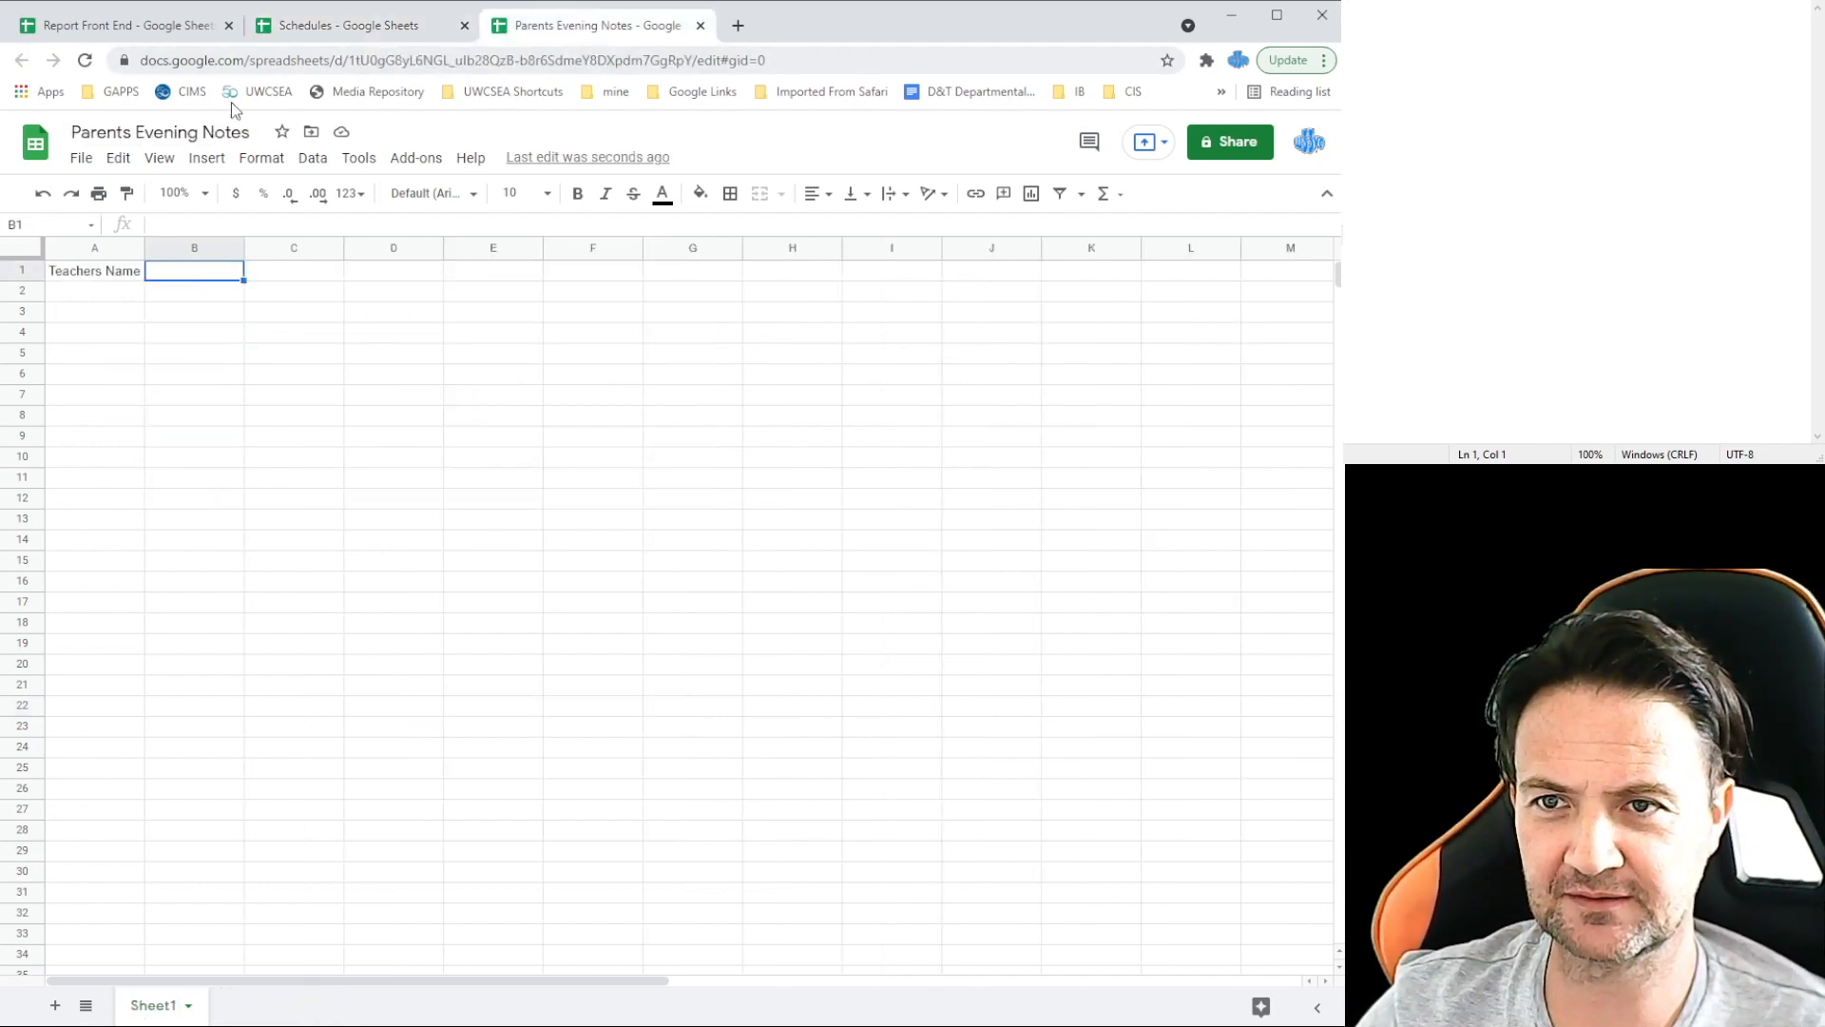
click(312, 158)
Step: Add a data-validation dropdown to B1 listing the items Teacher 1, Teacher 2
click(378, 423)
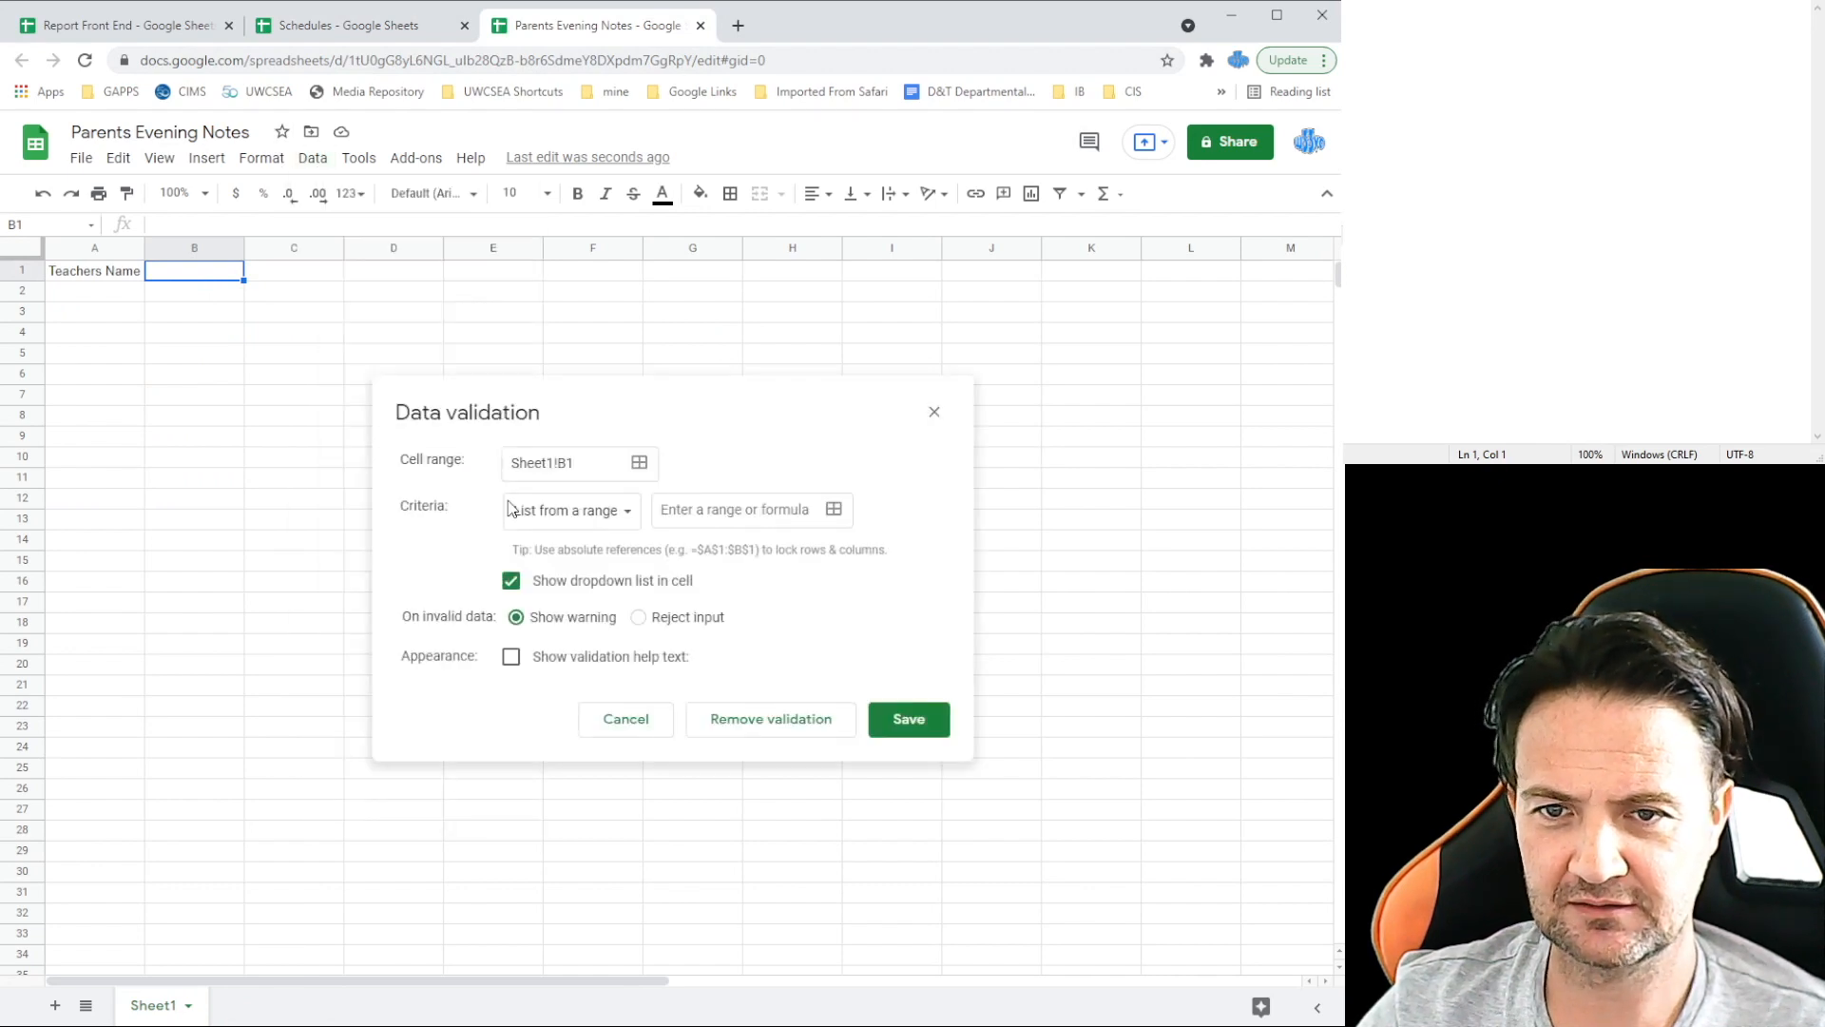
click(604, 513)
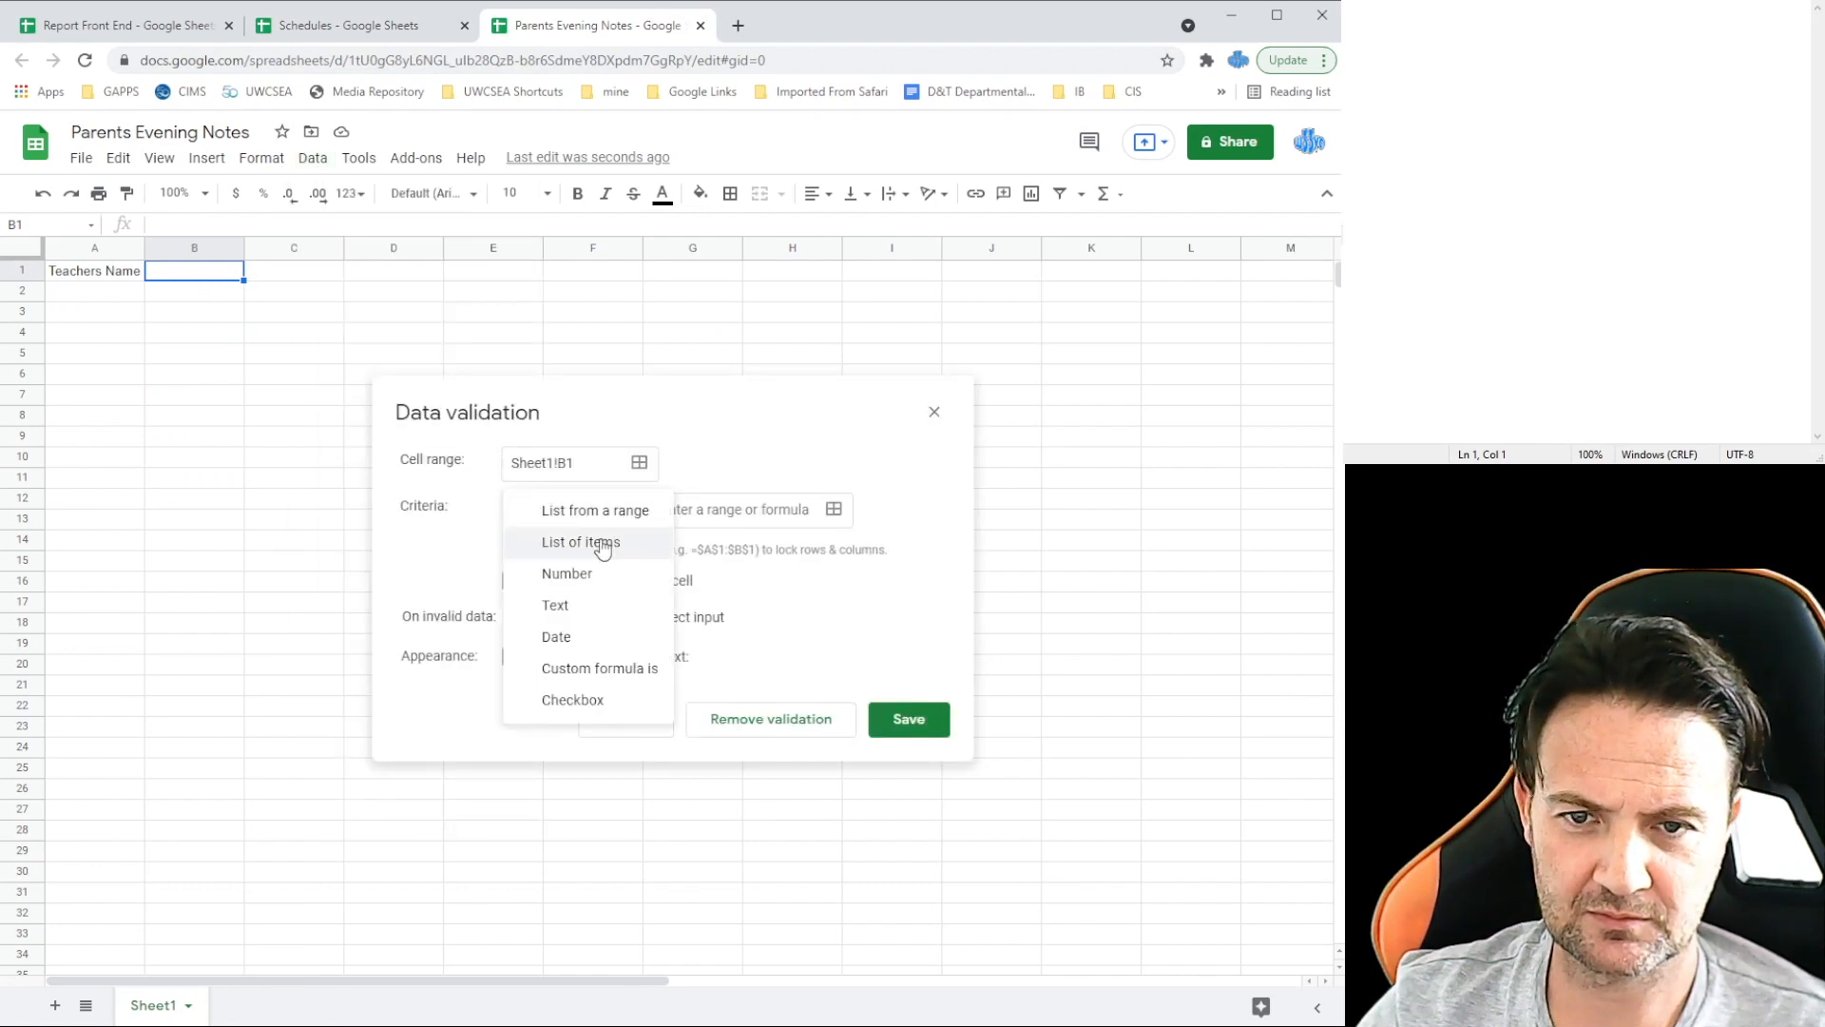
click(601, 549)
click(669, 509)
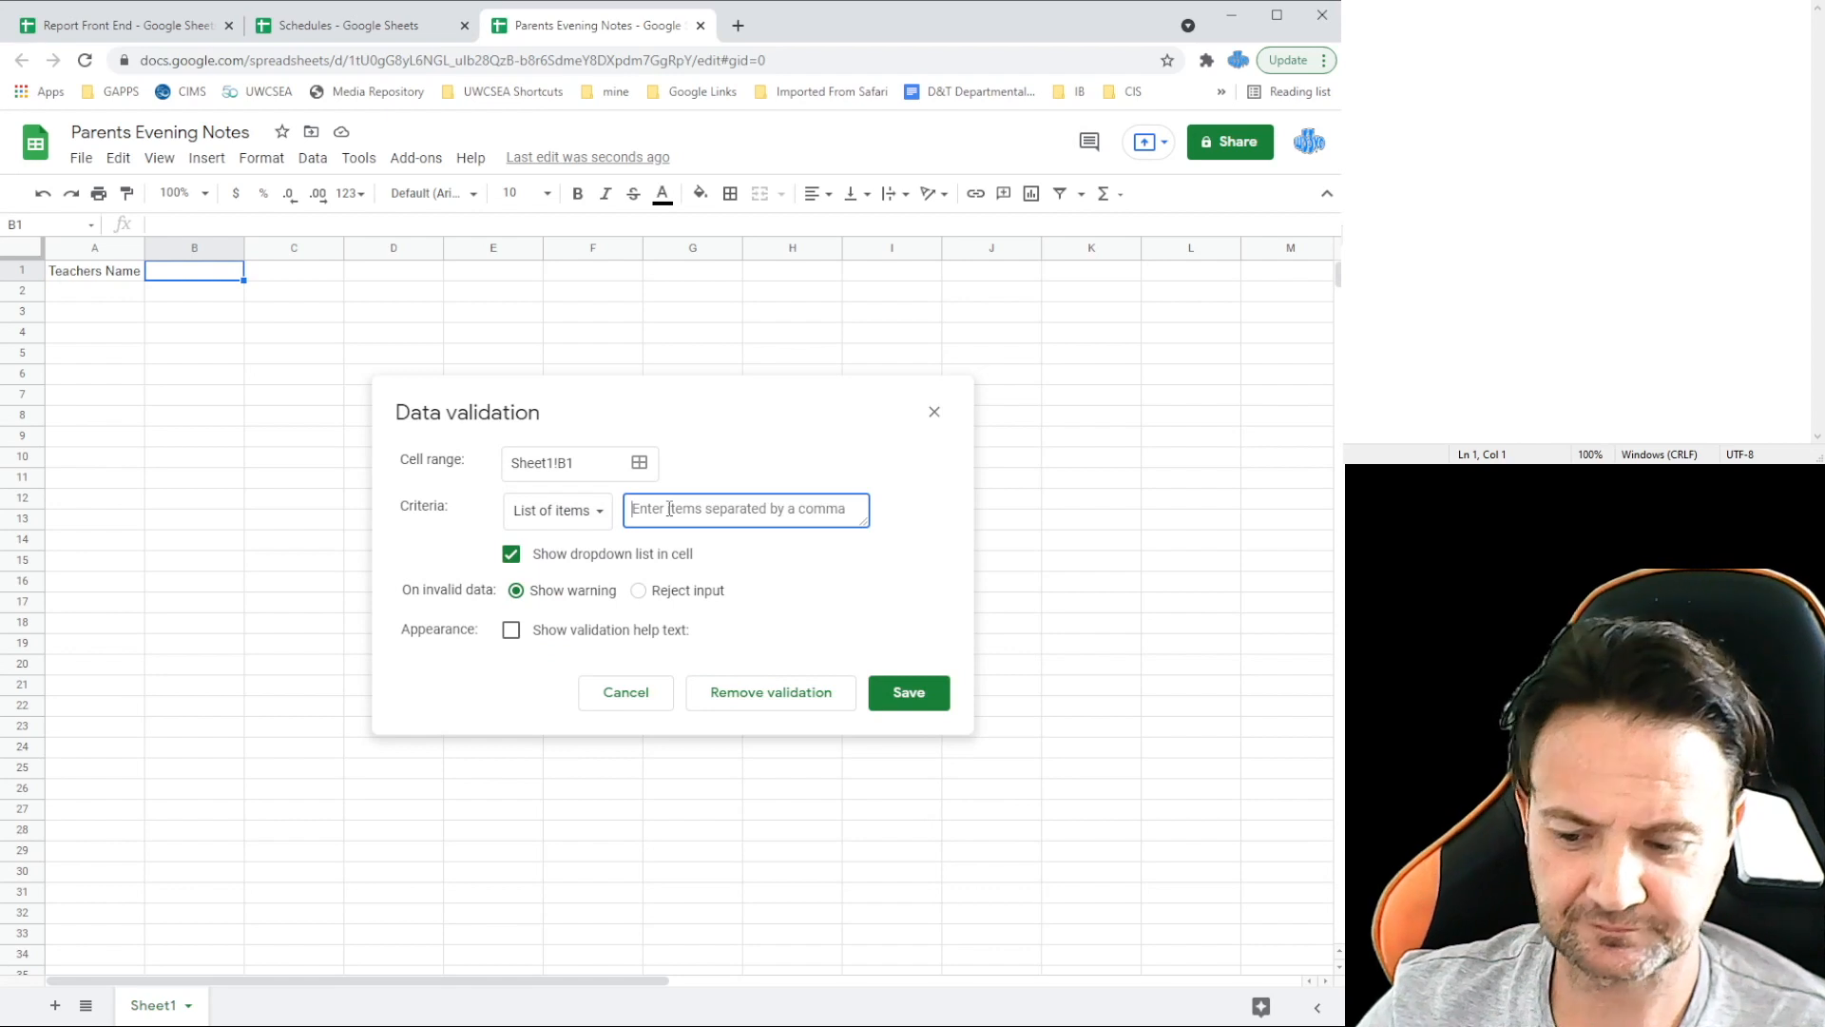
text(Teacher)
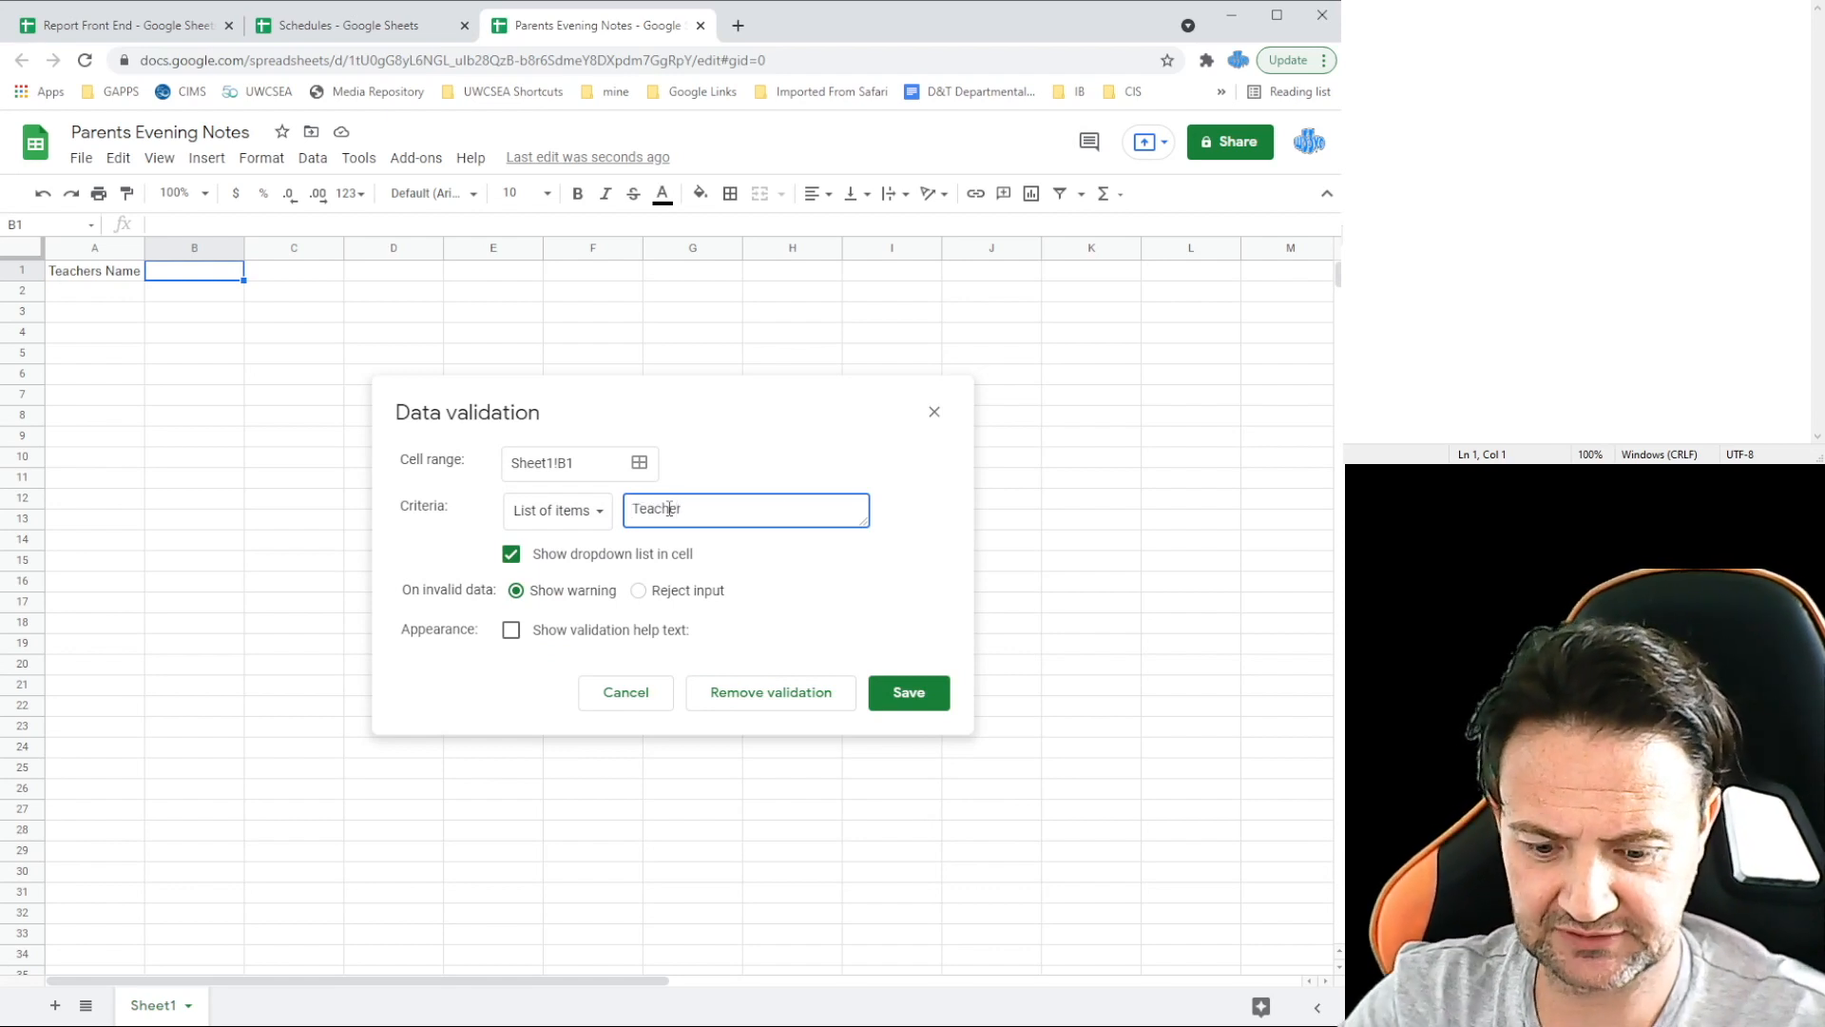
text( 1, Teacher 2)
click(930, 694)
click(194, 353)
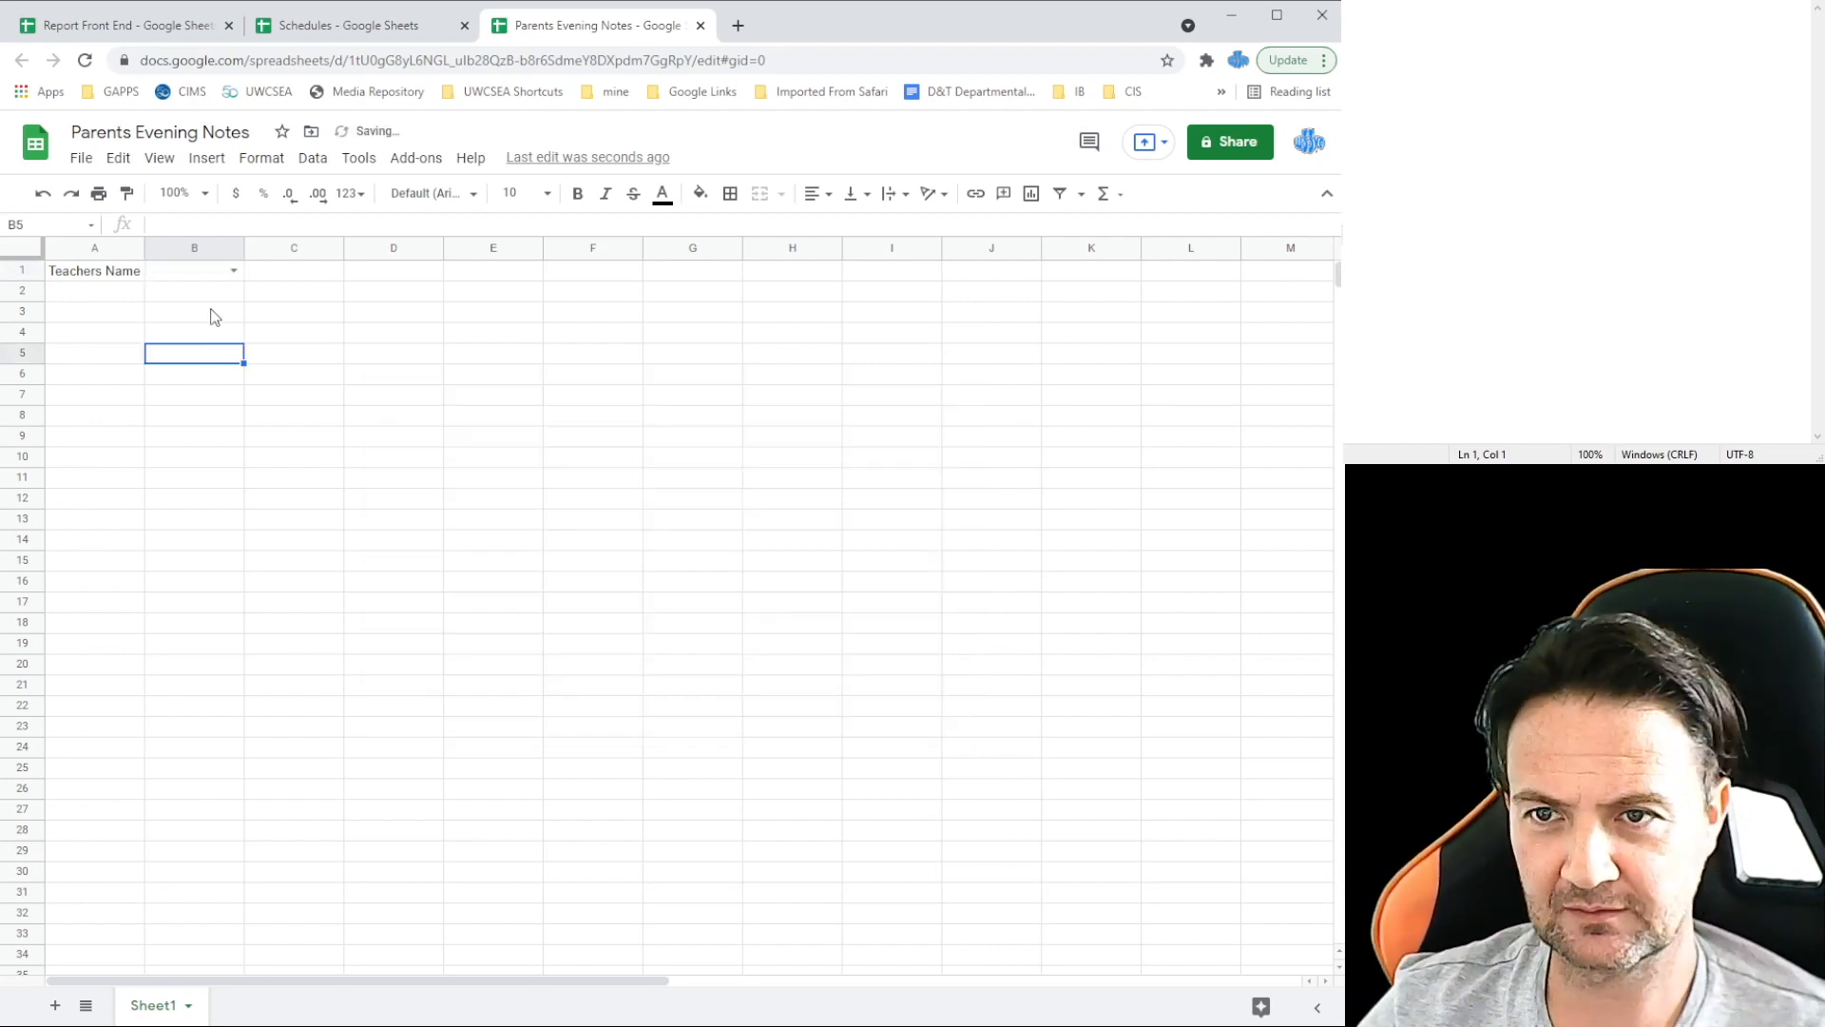
Step: Test the B1 dropdown by choosing Teacher 1, then Teacher 2
click(233, 271)
click(188, 297)
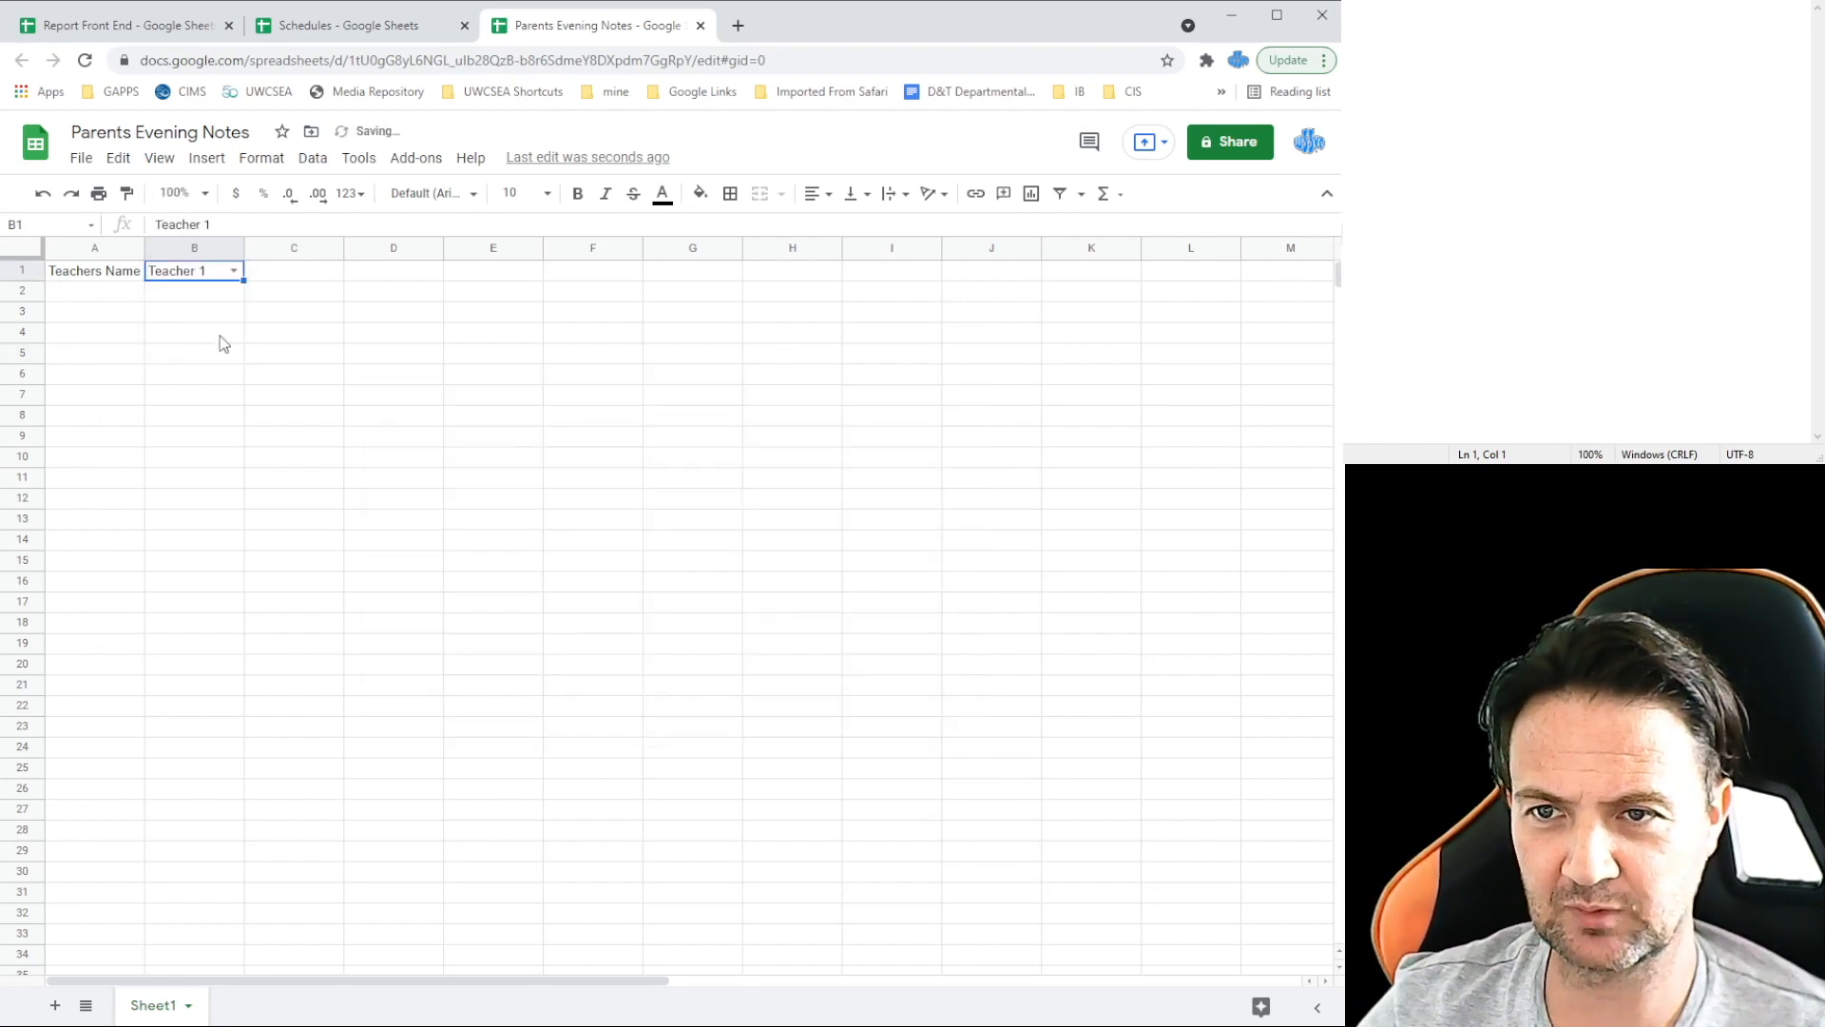
click(233, 273)
click(206, 317)
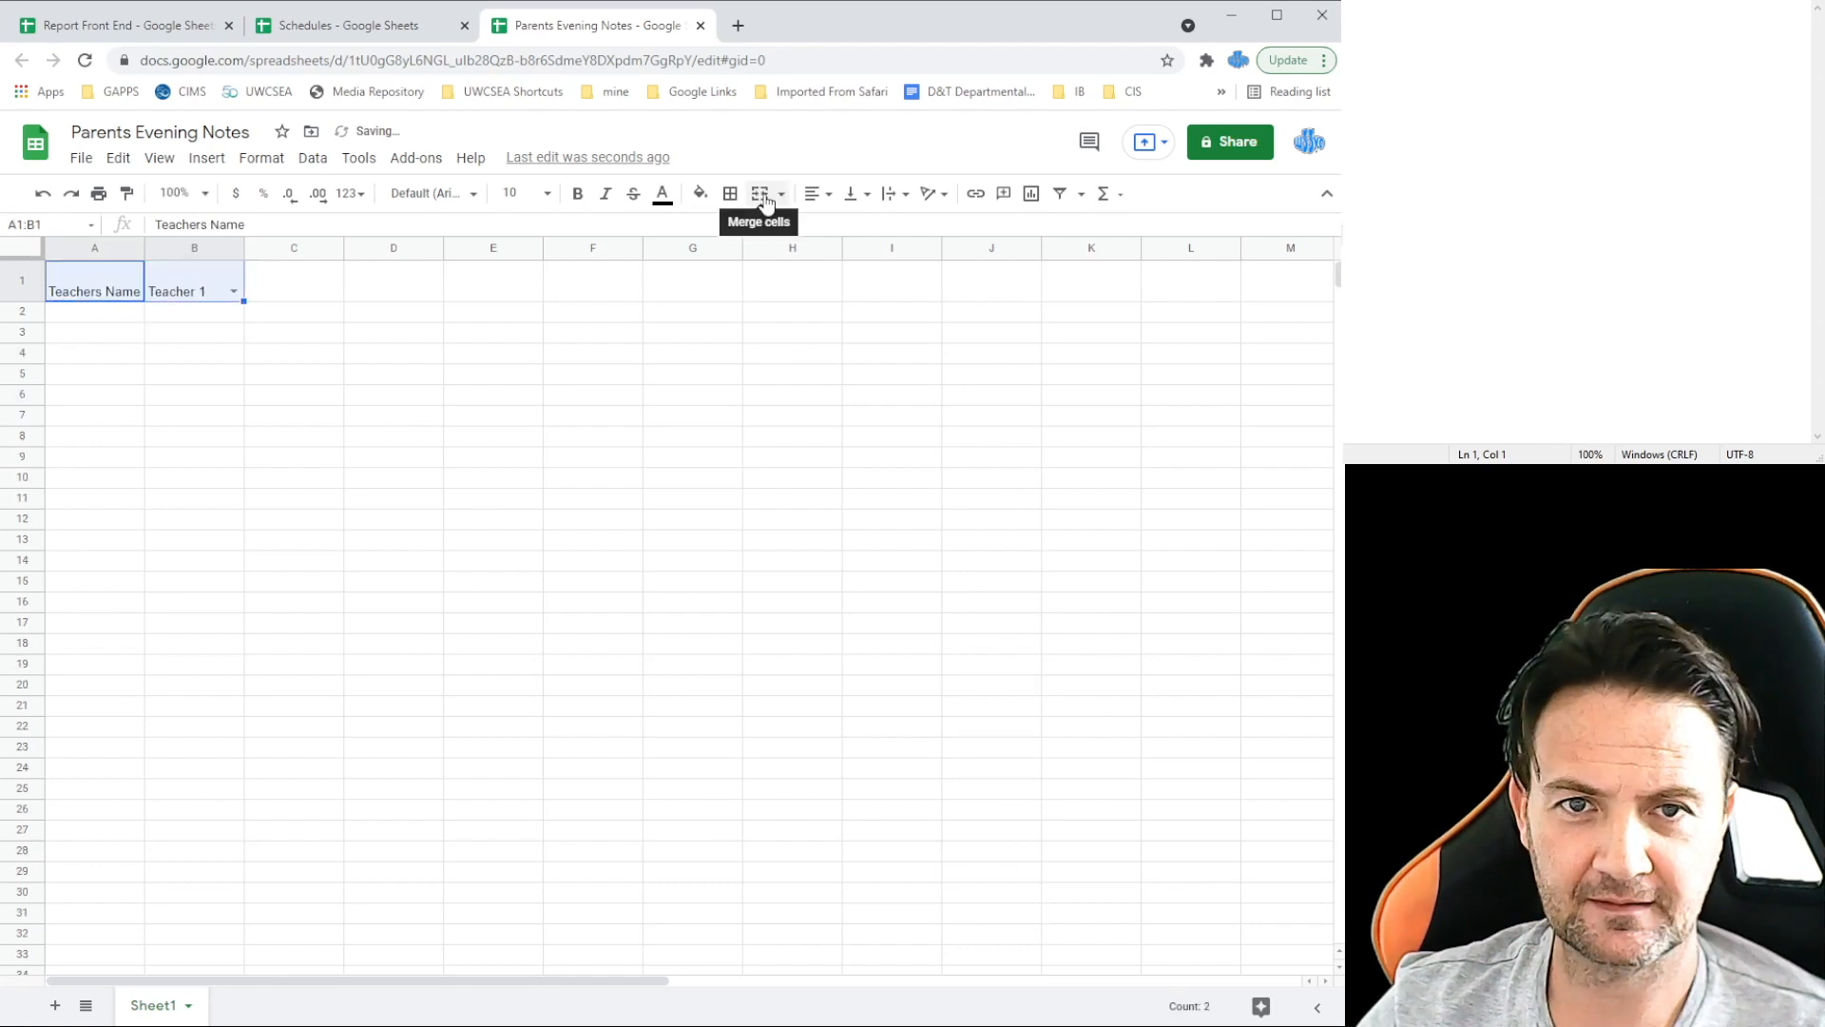
Step: Format the A1 heading centred, orange, bold, size 12, auto-fit column A, and middle-align A1:B1
click(818, 194)
click(845, 226)
click(95, 281)
click(700, 194)
click(750, 286)
click(578, 194)
click(547, 194)
click(514, 424)
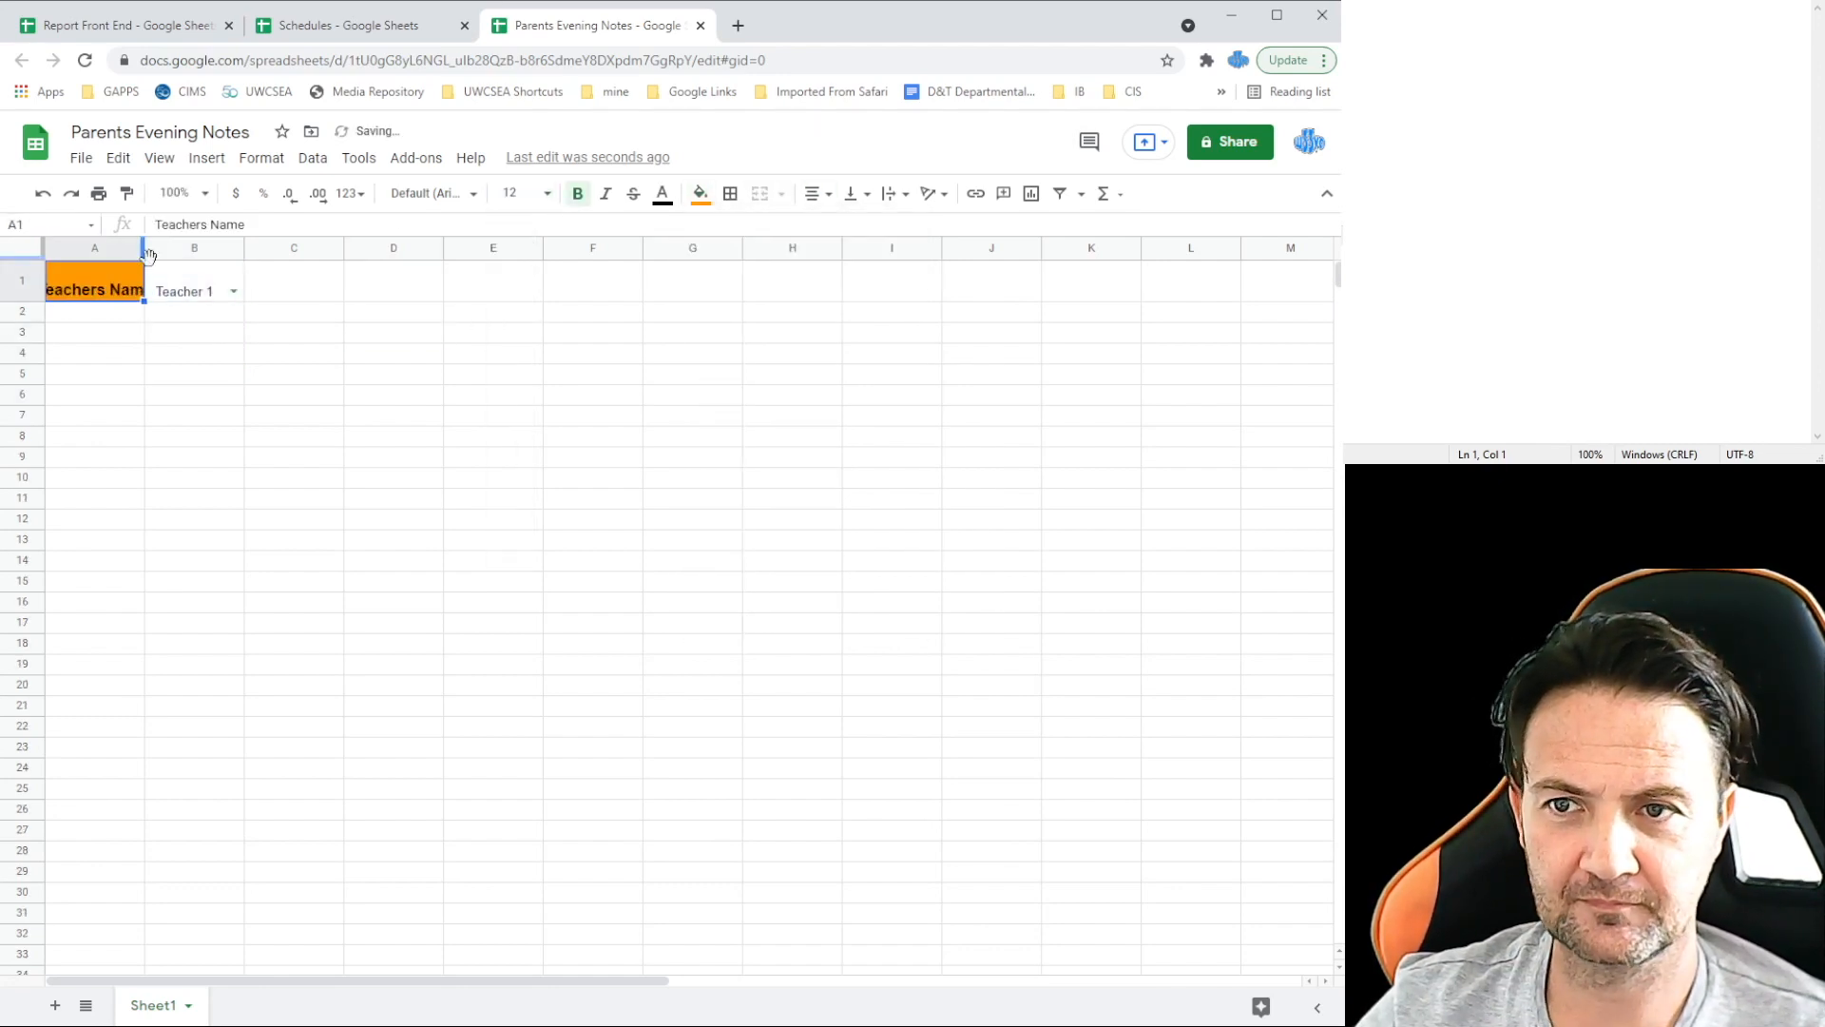
double_click(144, 251)
drag(107, 282, 196, 289)
click(856, 194)
click(884, 227)
Step: Style B1 with a grey fill and bold, enlarged white text, leaving Teacher 2 selected
click(412, 333)
click(209, 282)
click(700, 194)
click(771, 264)
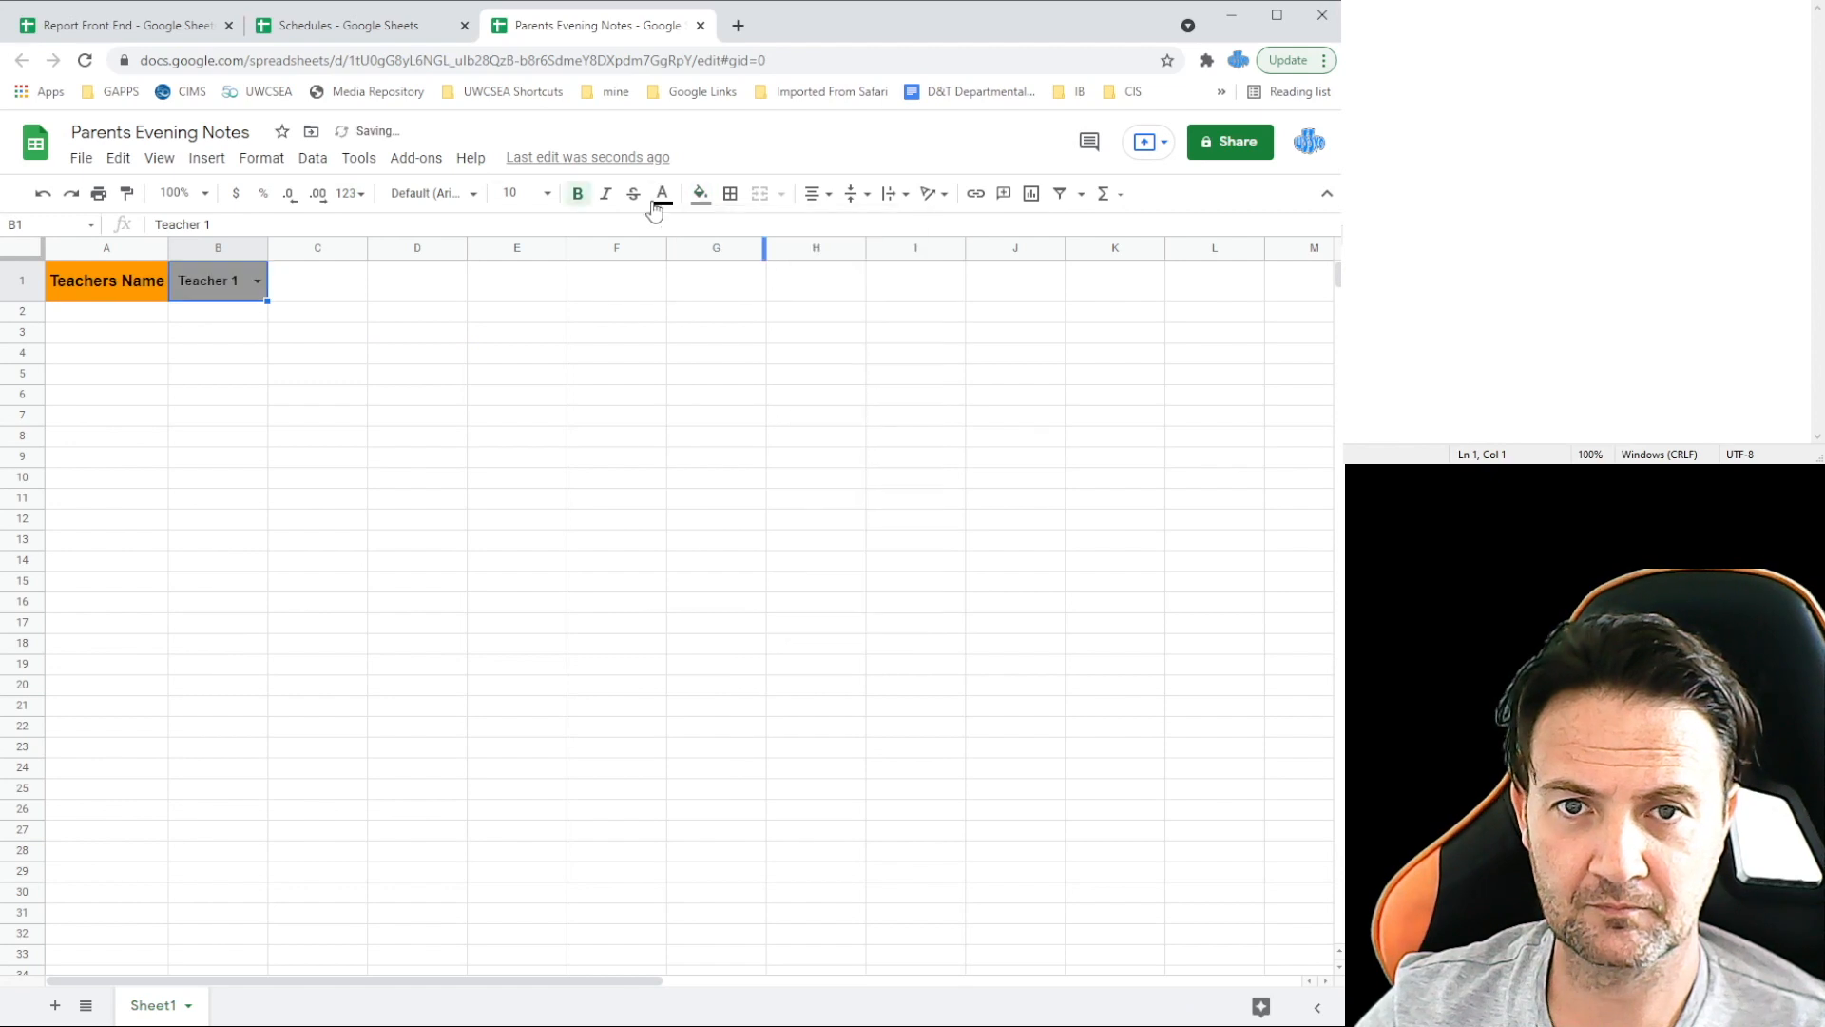
click(663, 194)
click(844, 264)
click(547, 194)
click(513, 424)
click(257, 280)
click(205, 338)
click(342, 312)
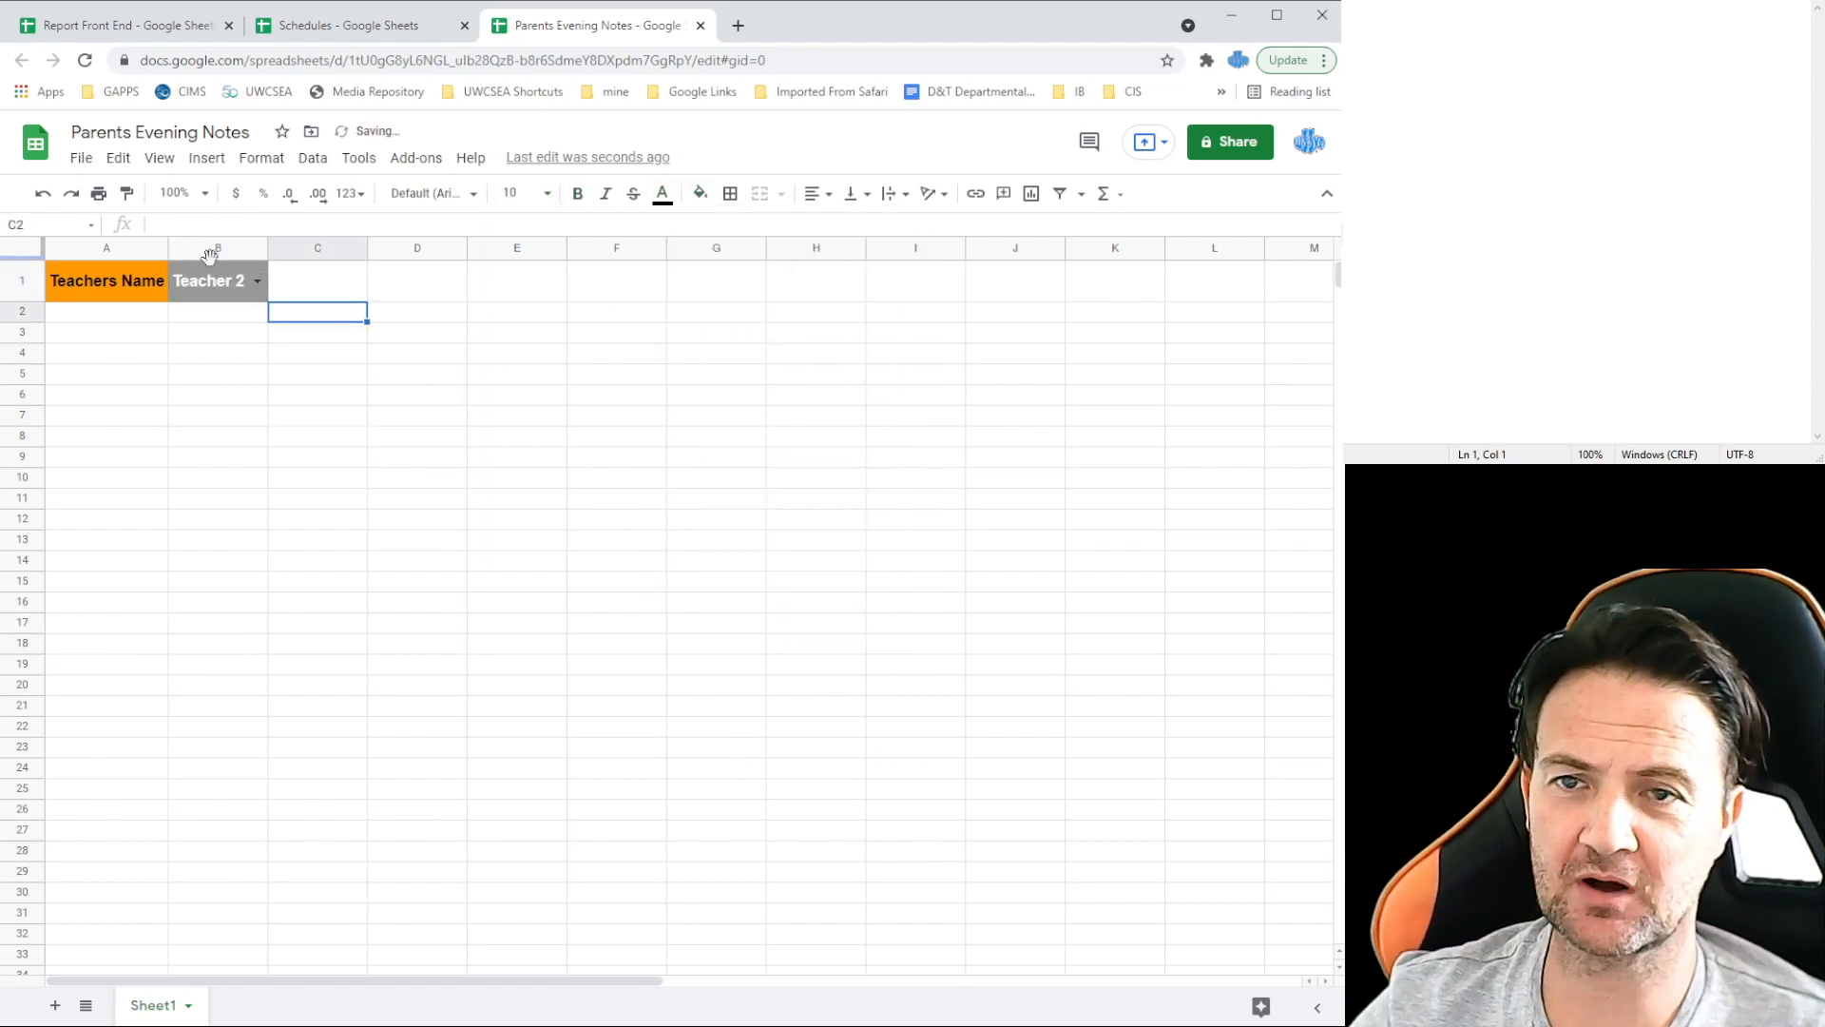
click(107, 333)
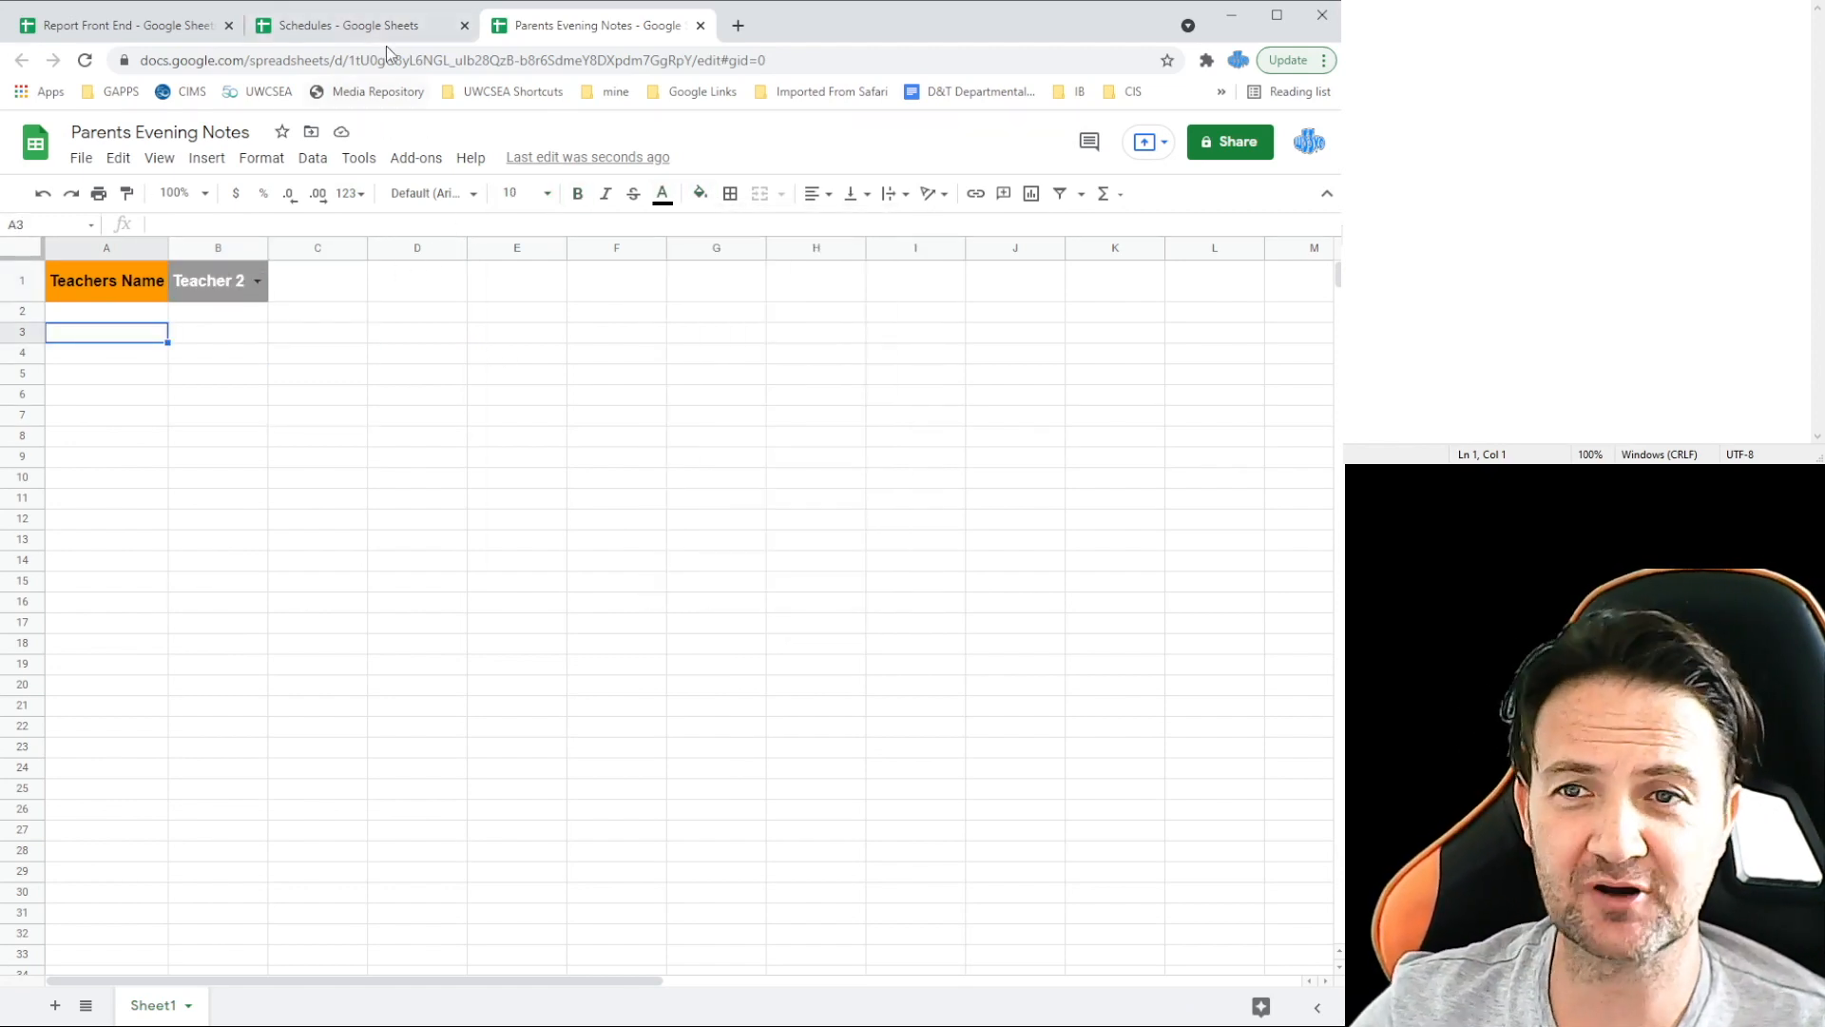
click(381, 36)
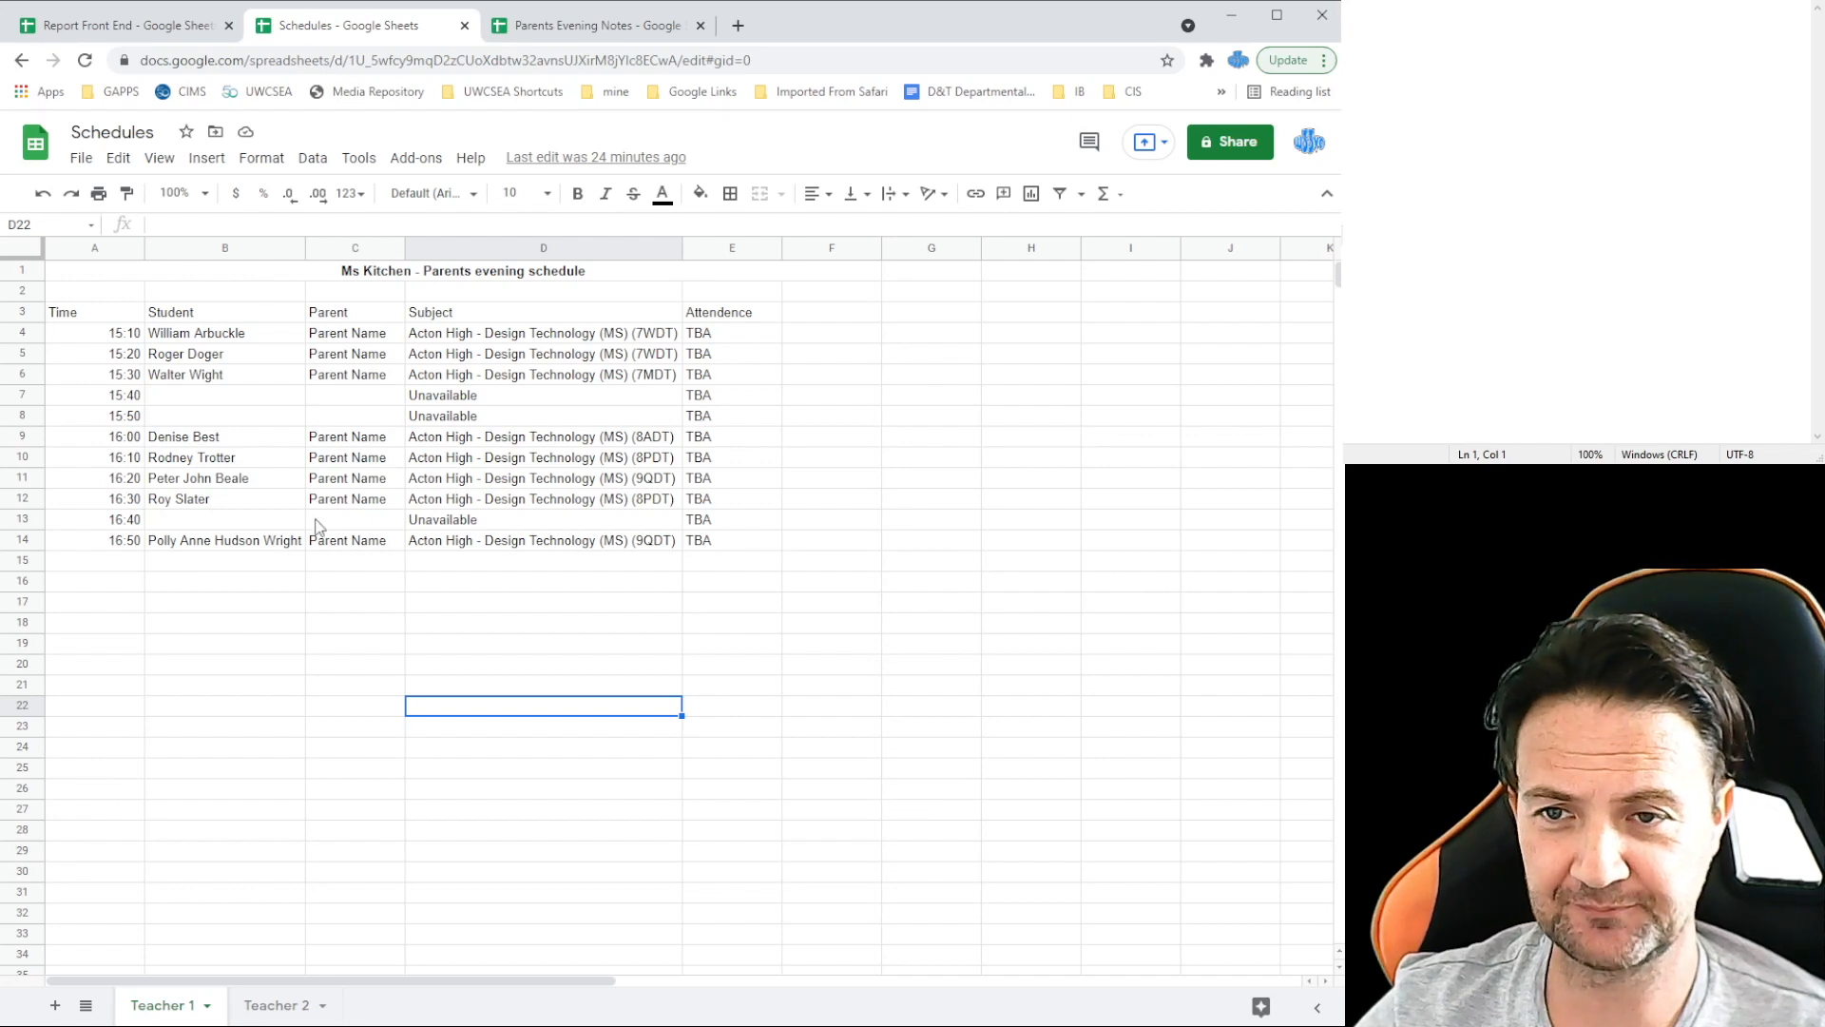
Step: Copy the Schedules spreadsheet ID into Notepad and begin an IMPORTRANGE("ID", formula with it
drag(348, 60, 681, 65)
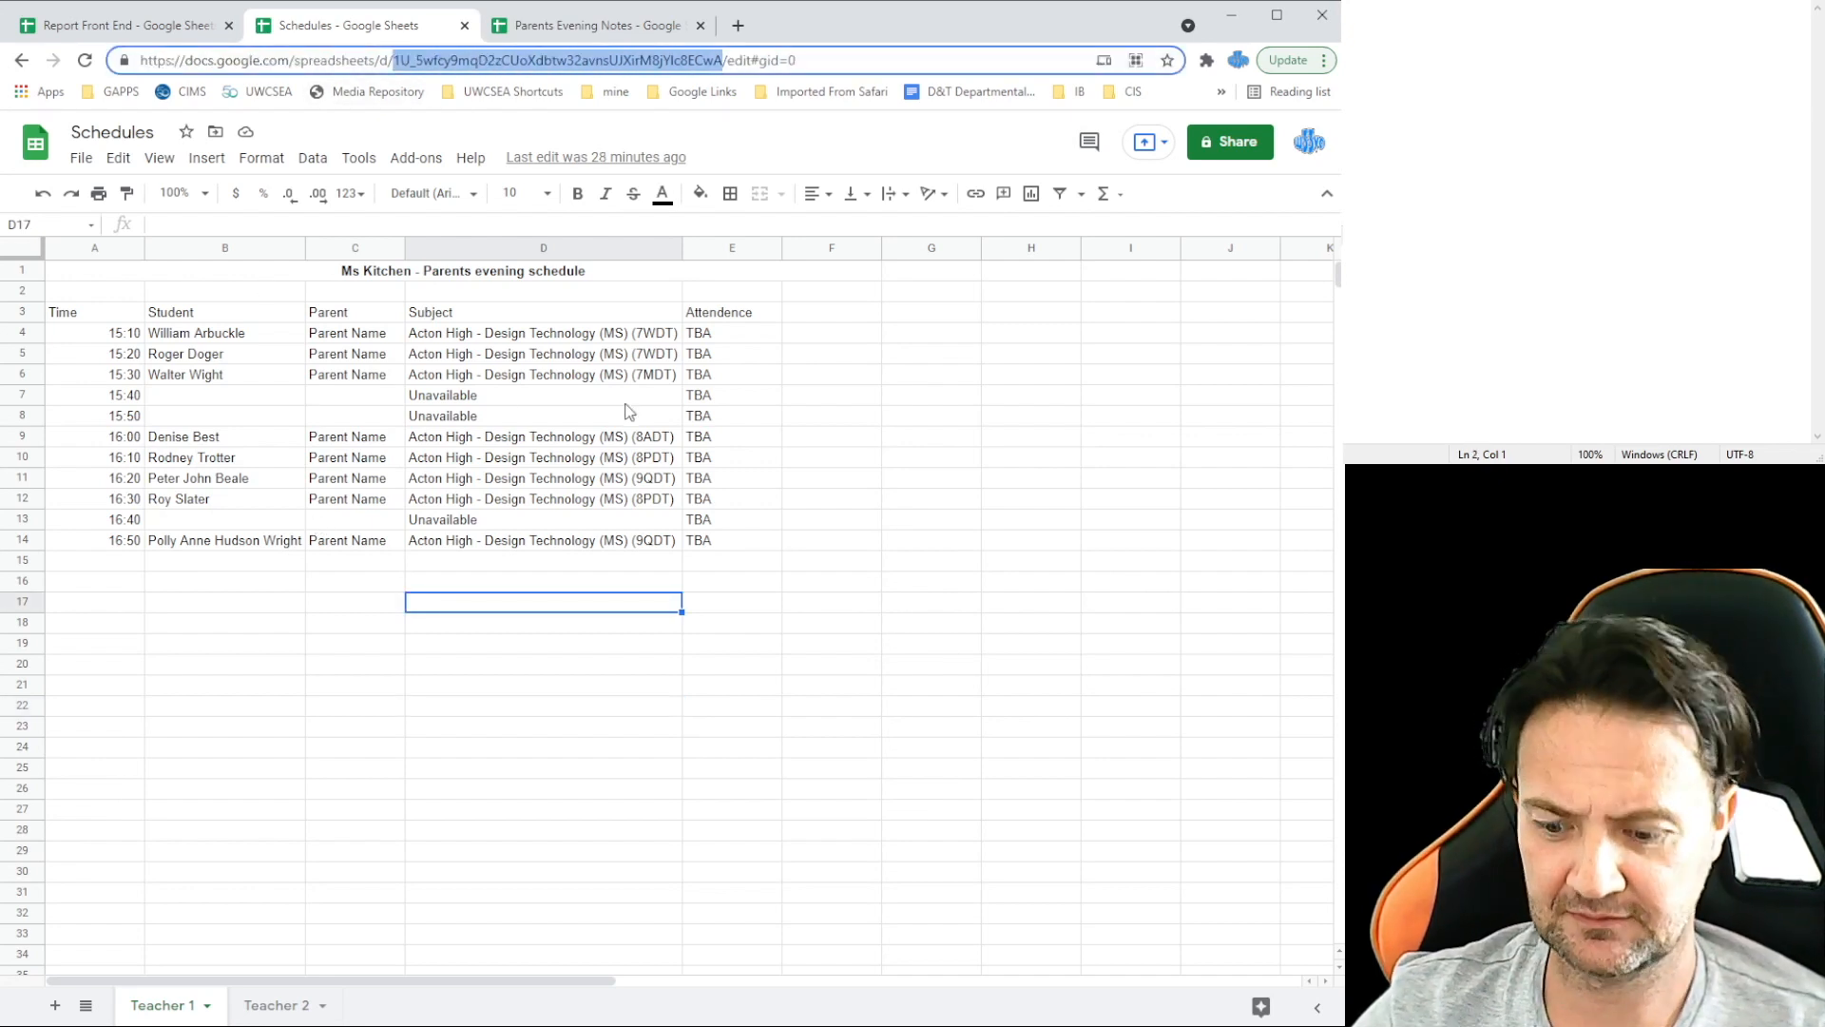
click(599, 27)
click(1532, 65)
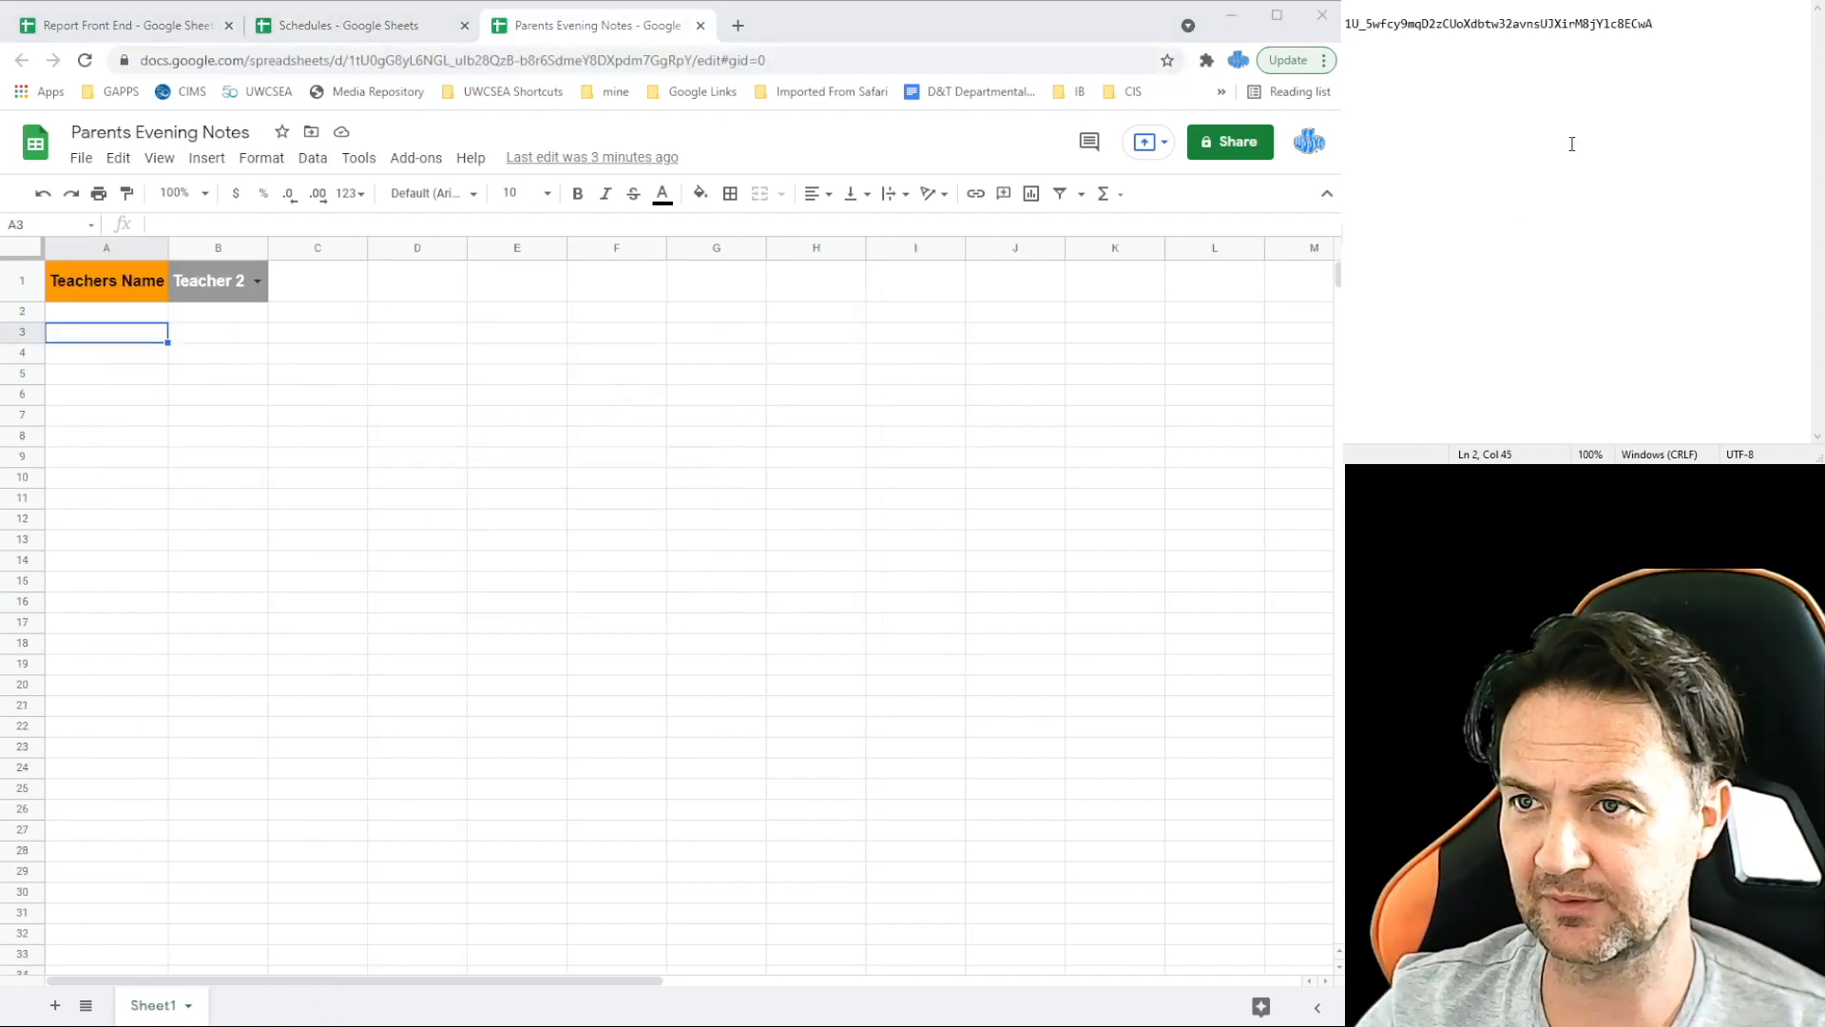
key(Return)
key(Return)
text(IMPORTA)
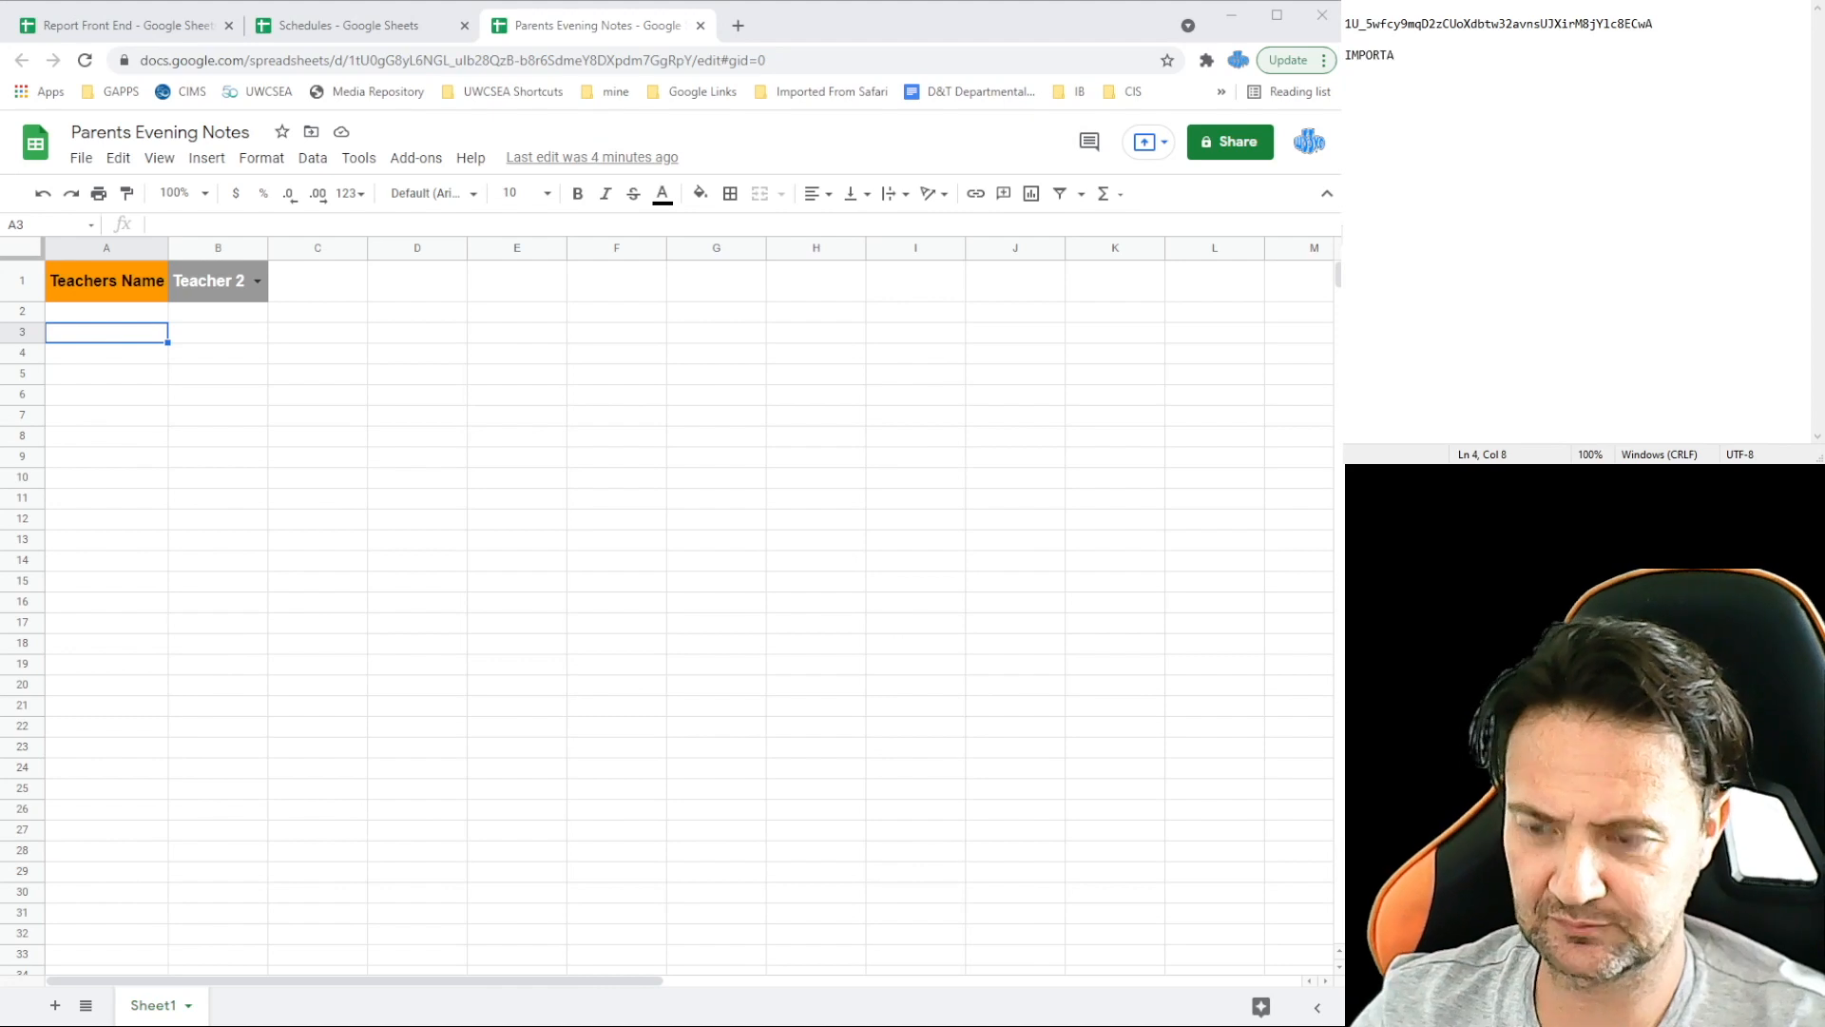
text(ANGE)
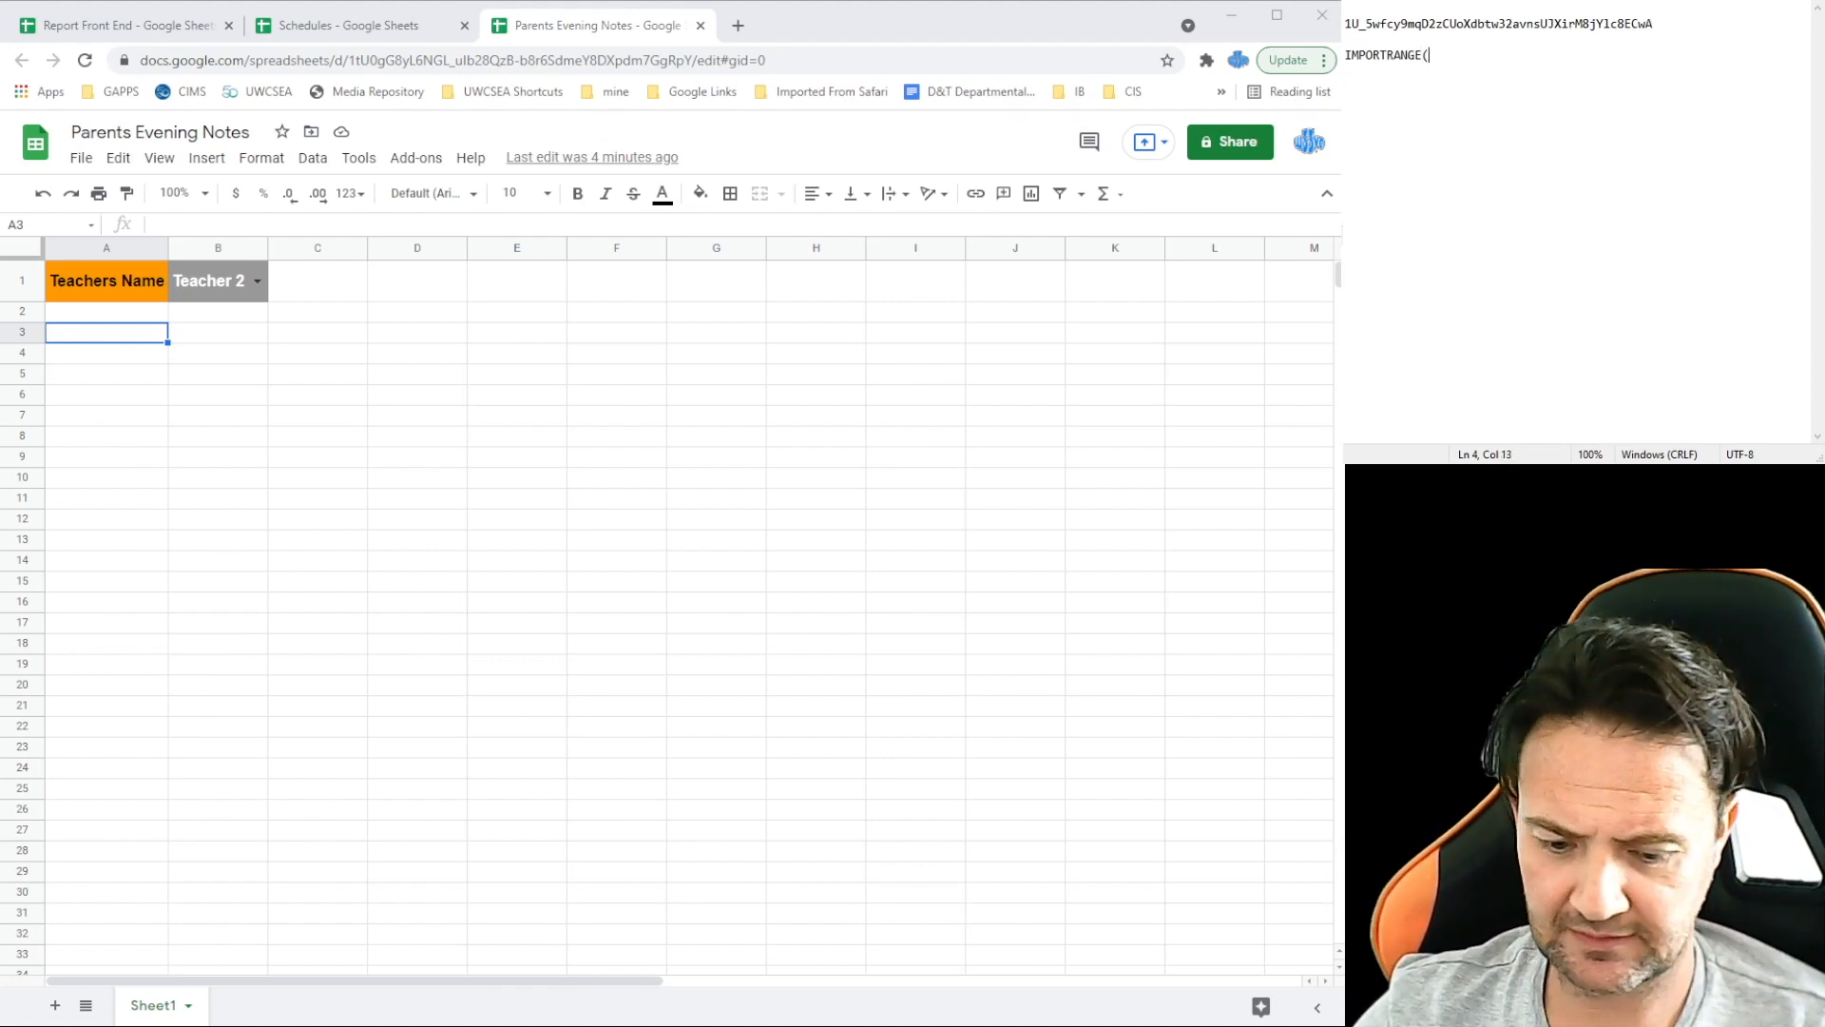
text((")
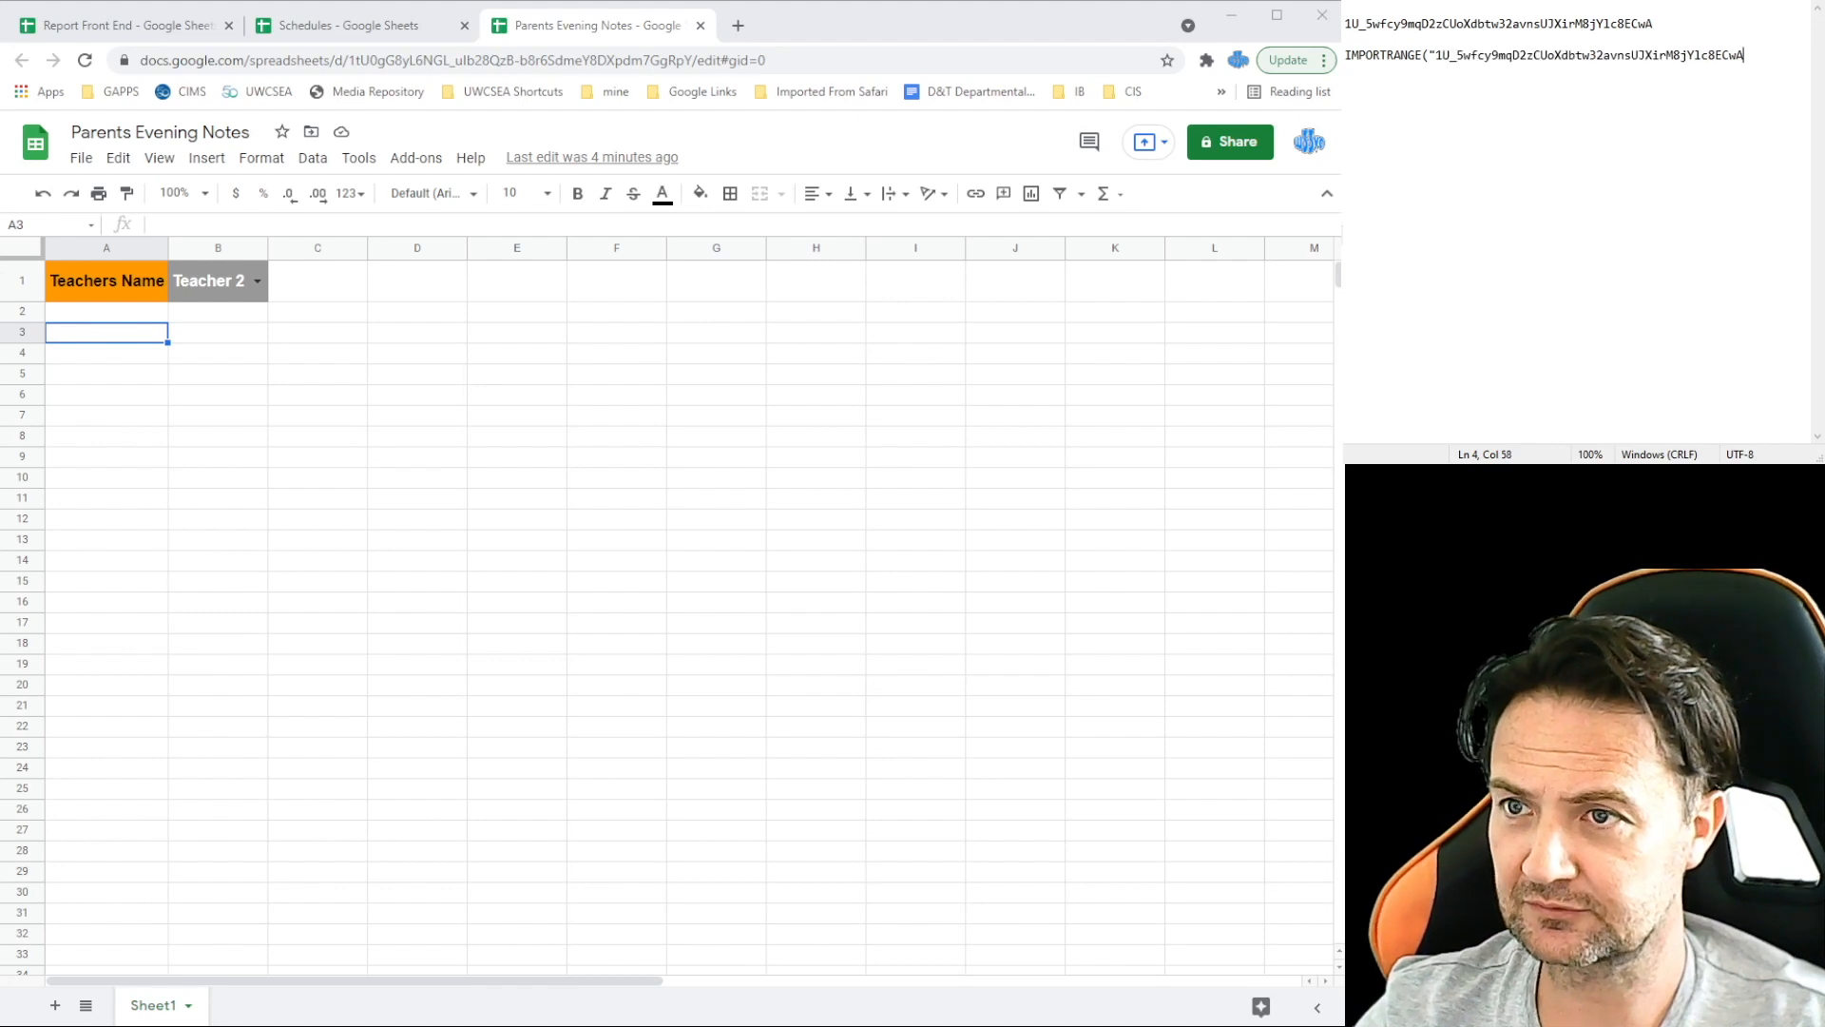
text(",)
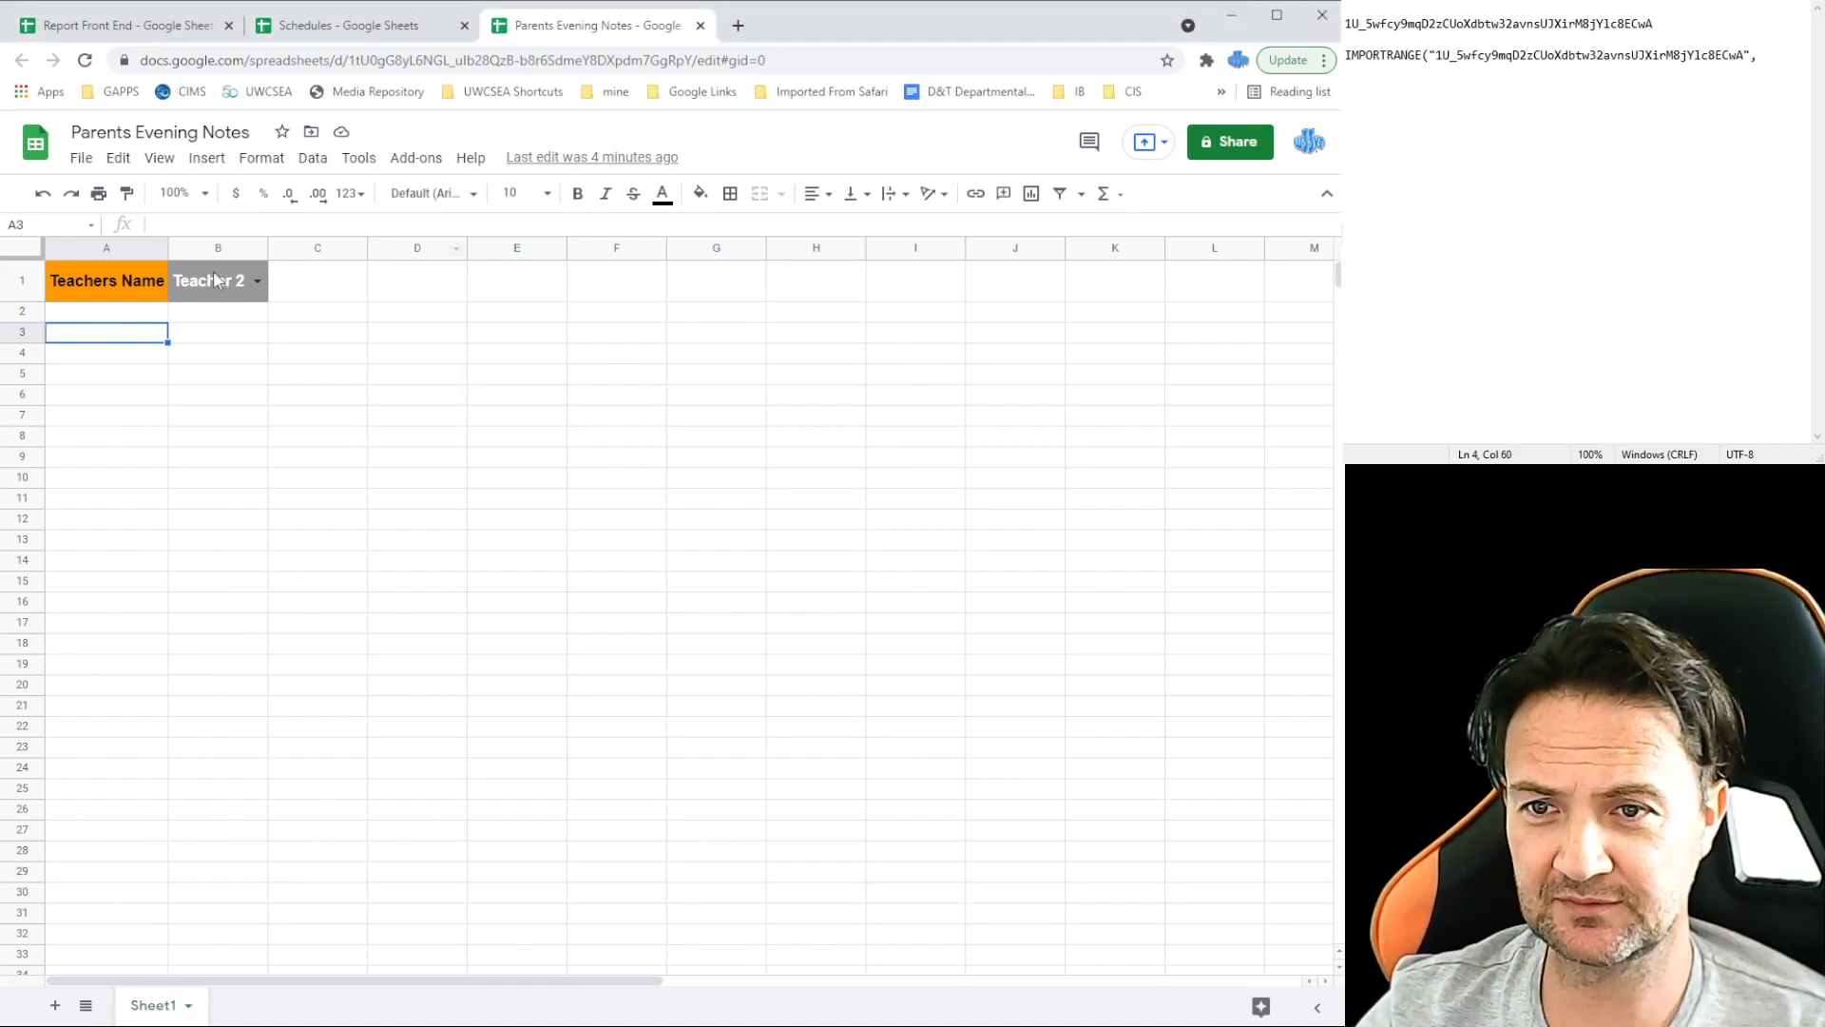
Step: Choose Teacher 1 in the B1 dropdown and continue the formula with the B1 reference
click(257, 280)
click(228, 316)
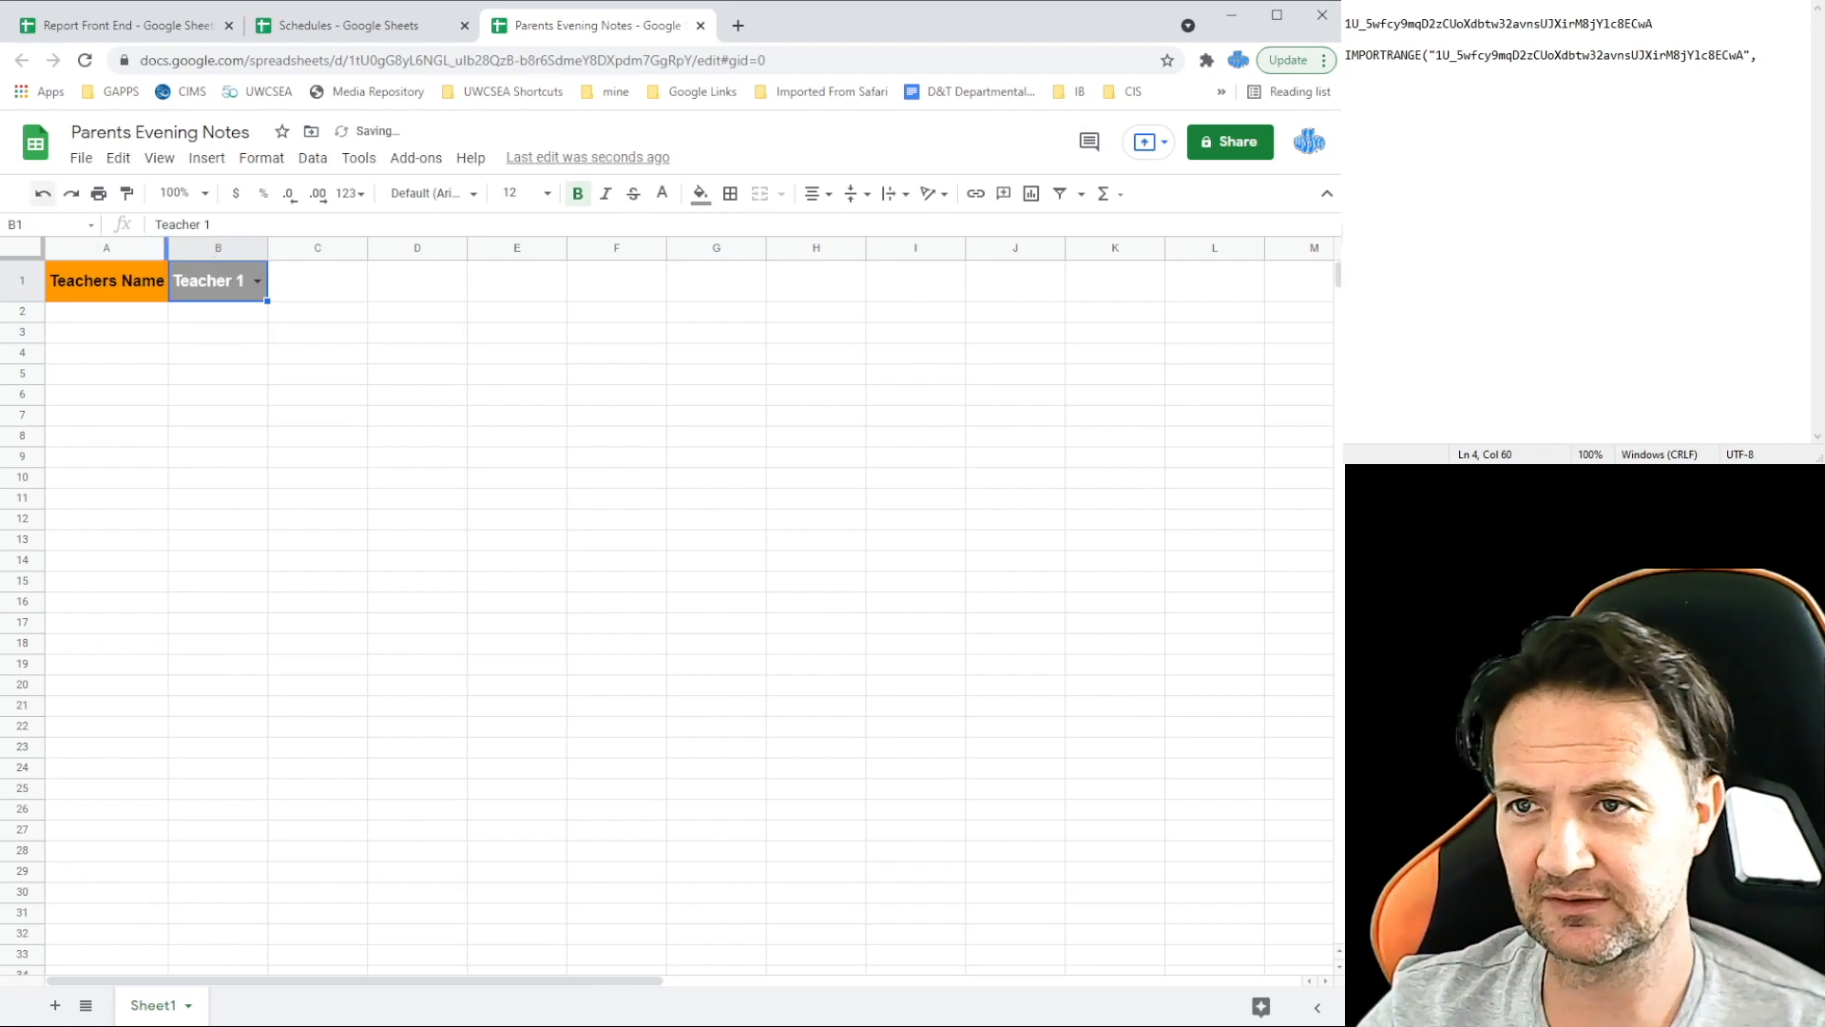
key(alt+Tab)
text(B)
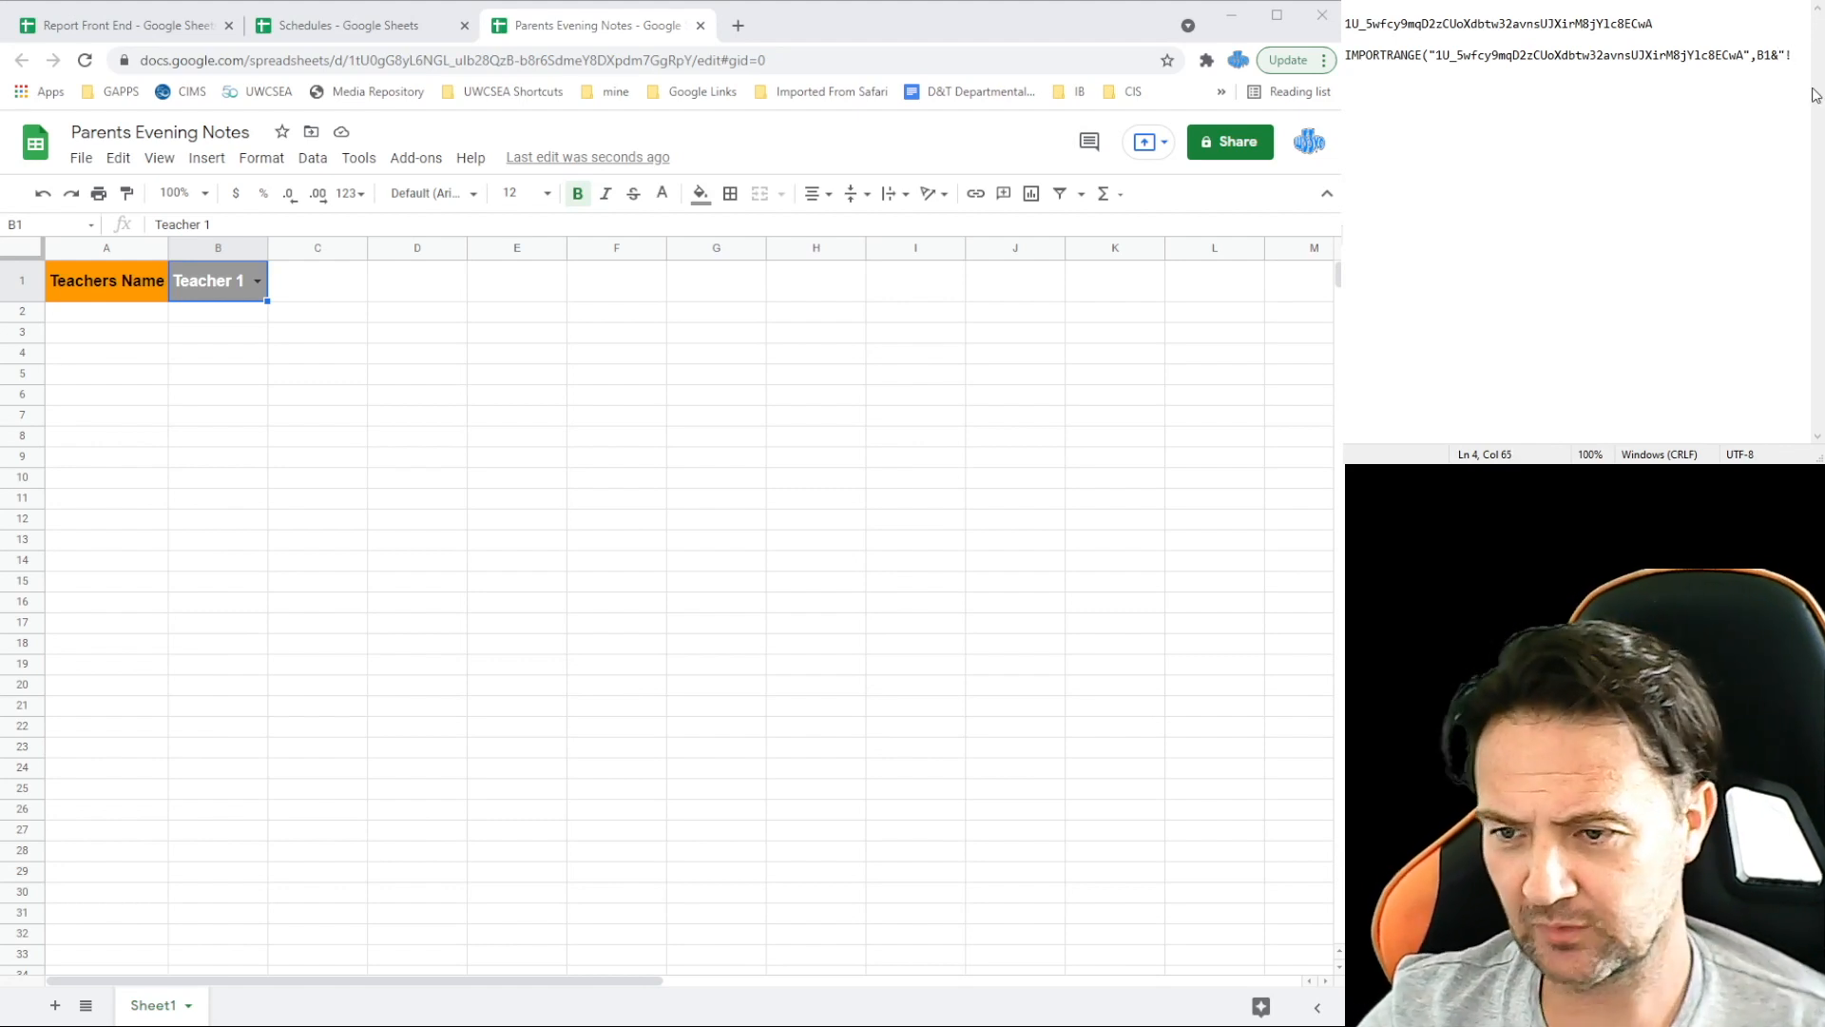
Step: Check the Schedules data range and complete the IMPORTRANGE with A4:E14")
click(380, 26)
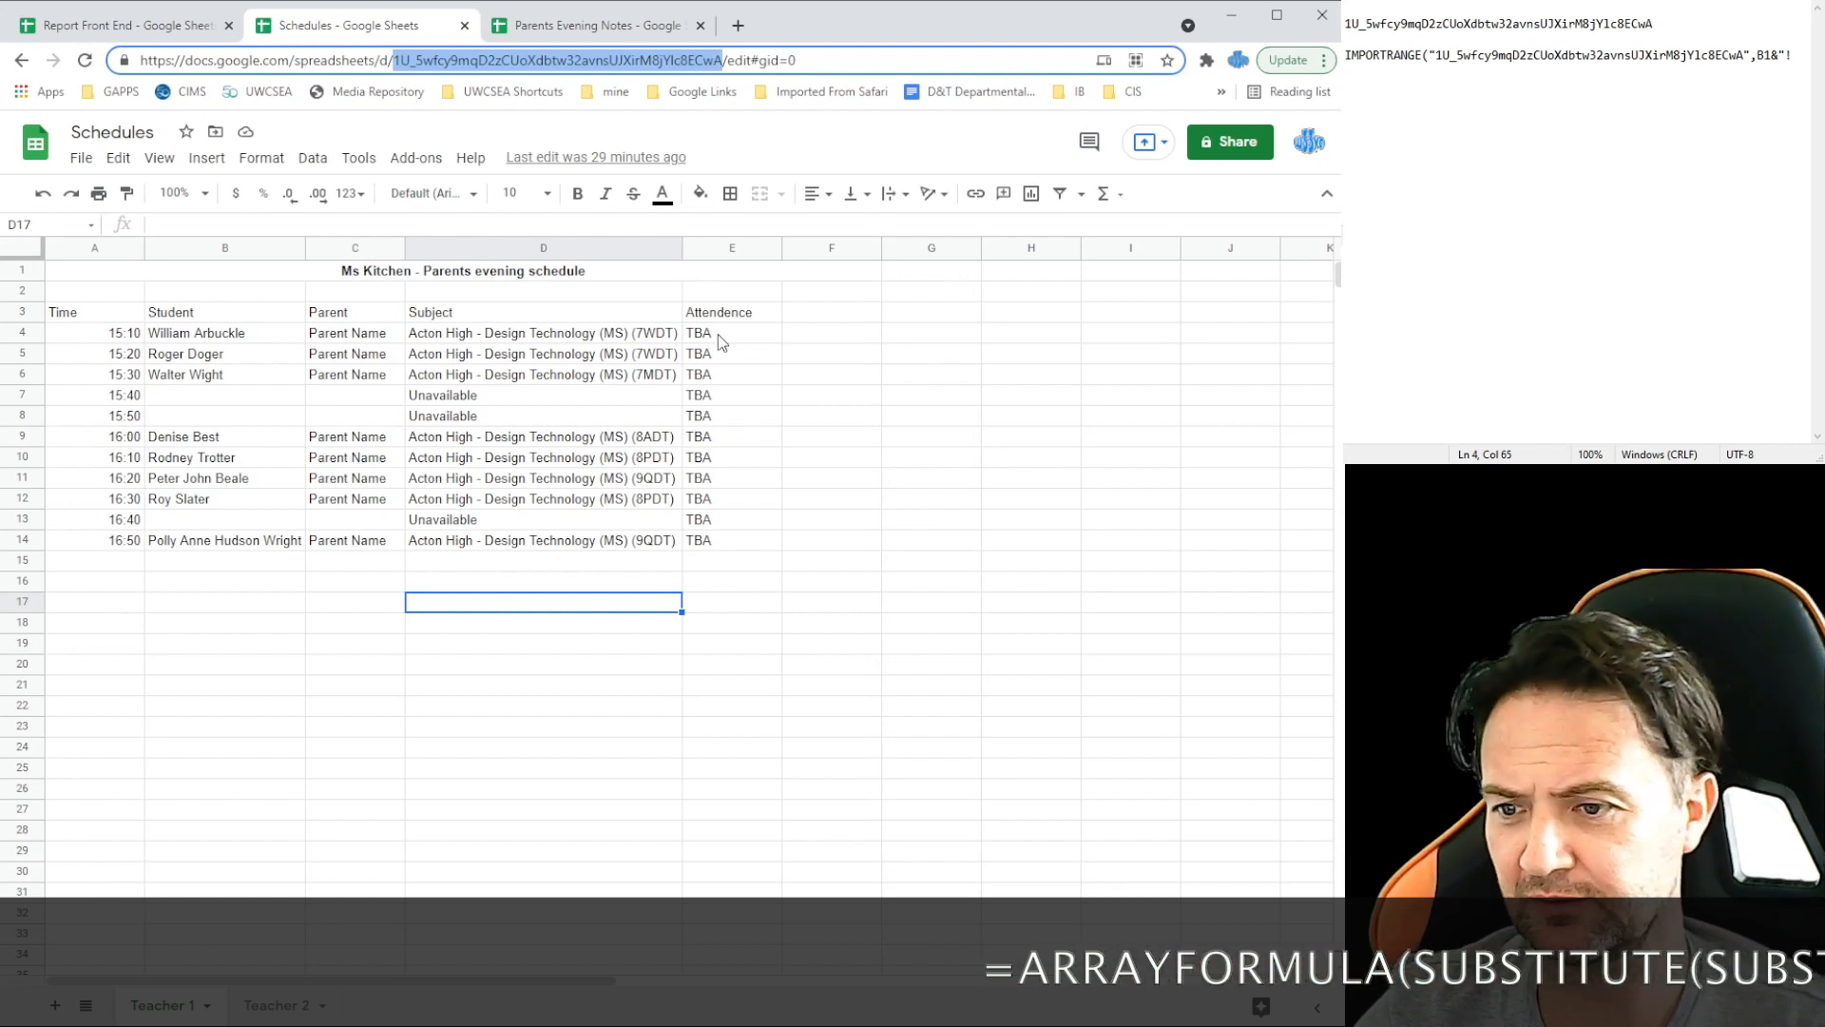
key(alt+Tab)
text(A)
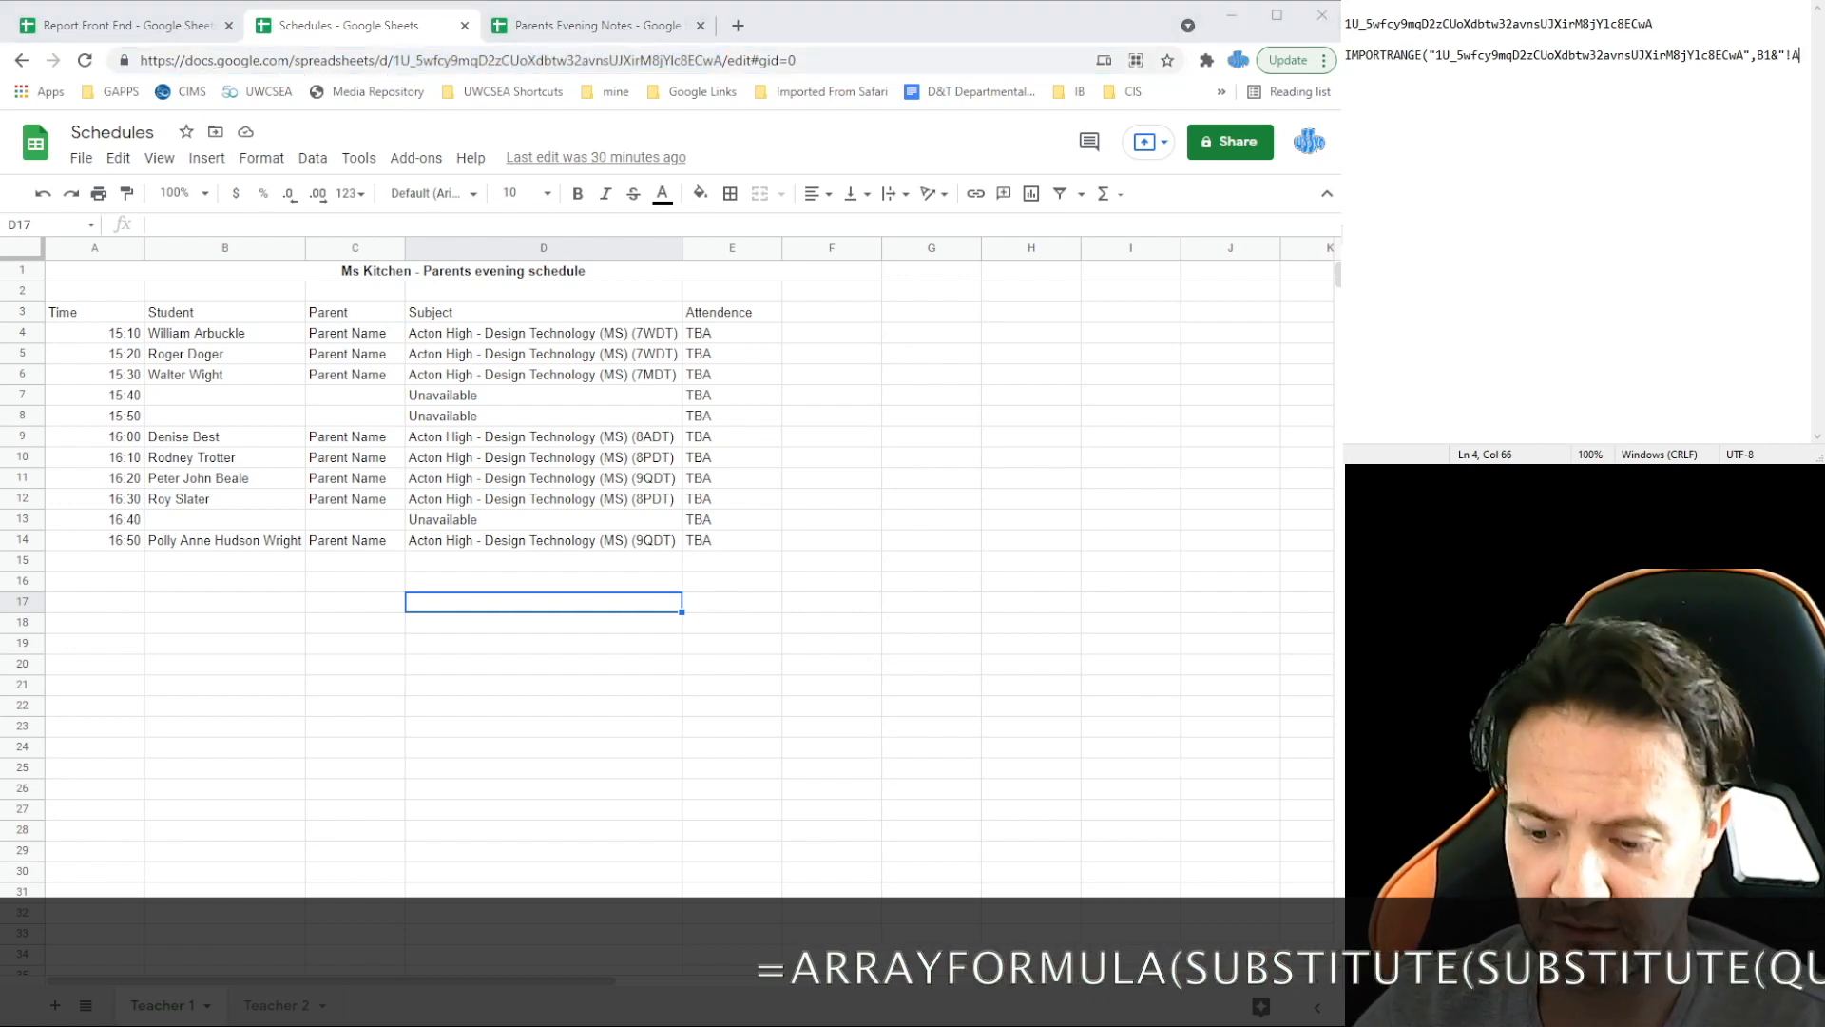
text(4)
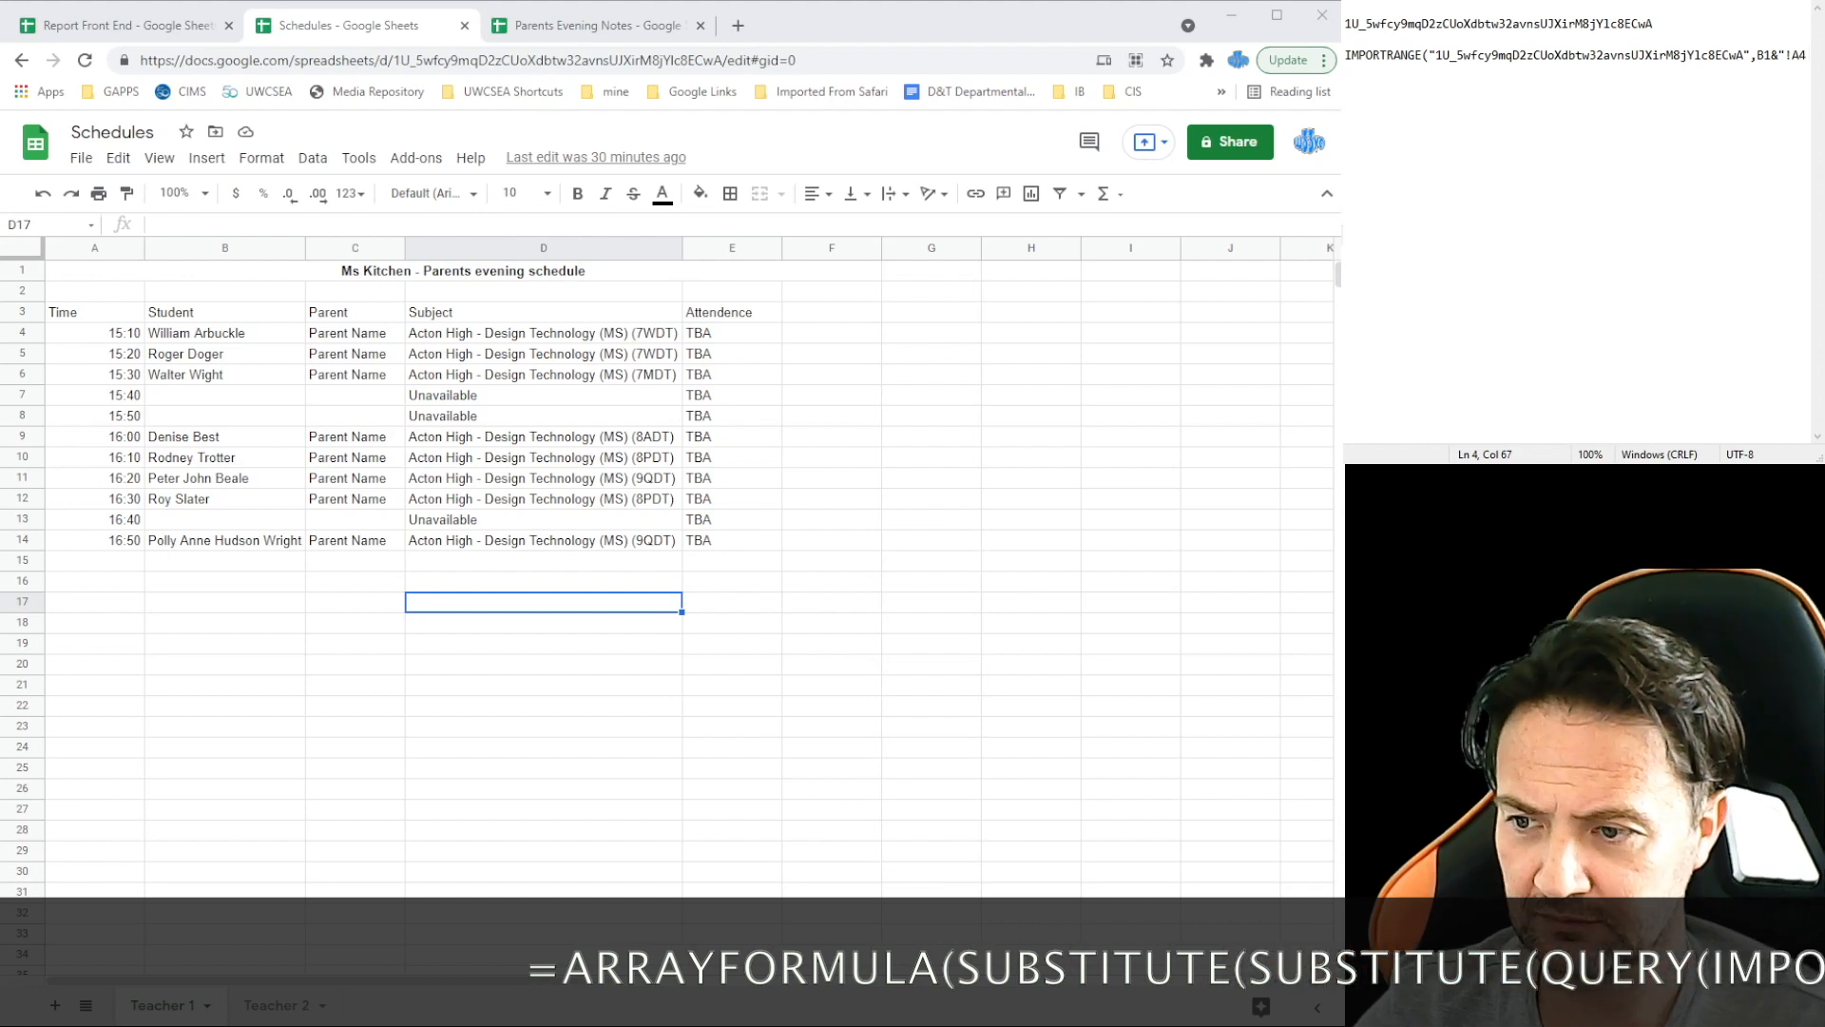
text(:E)
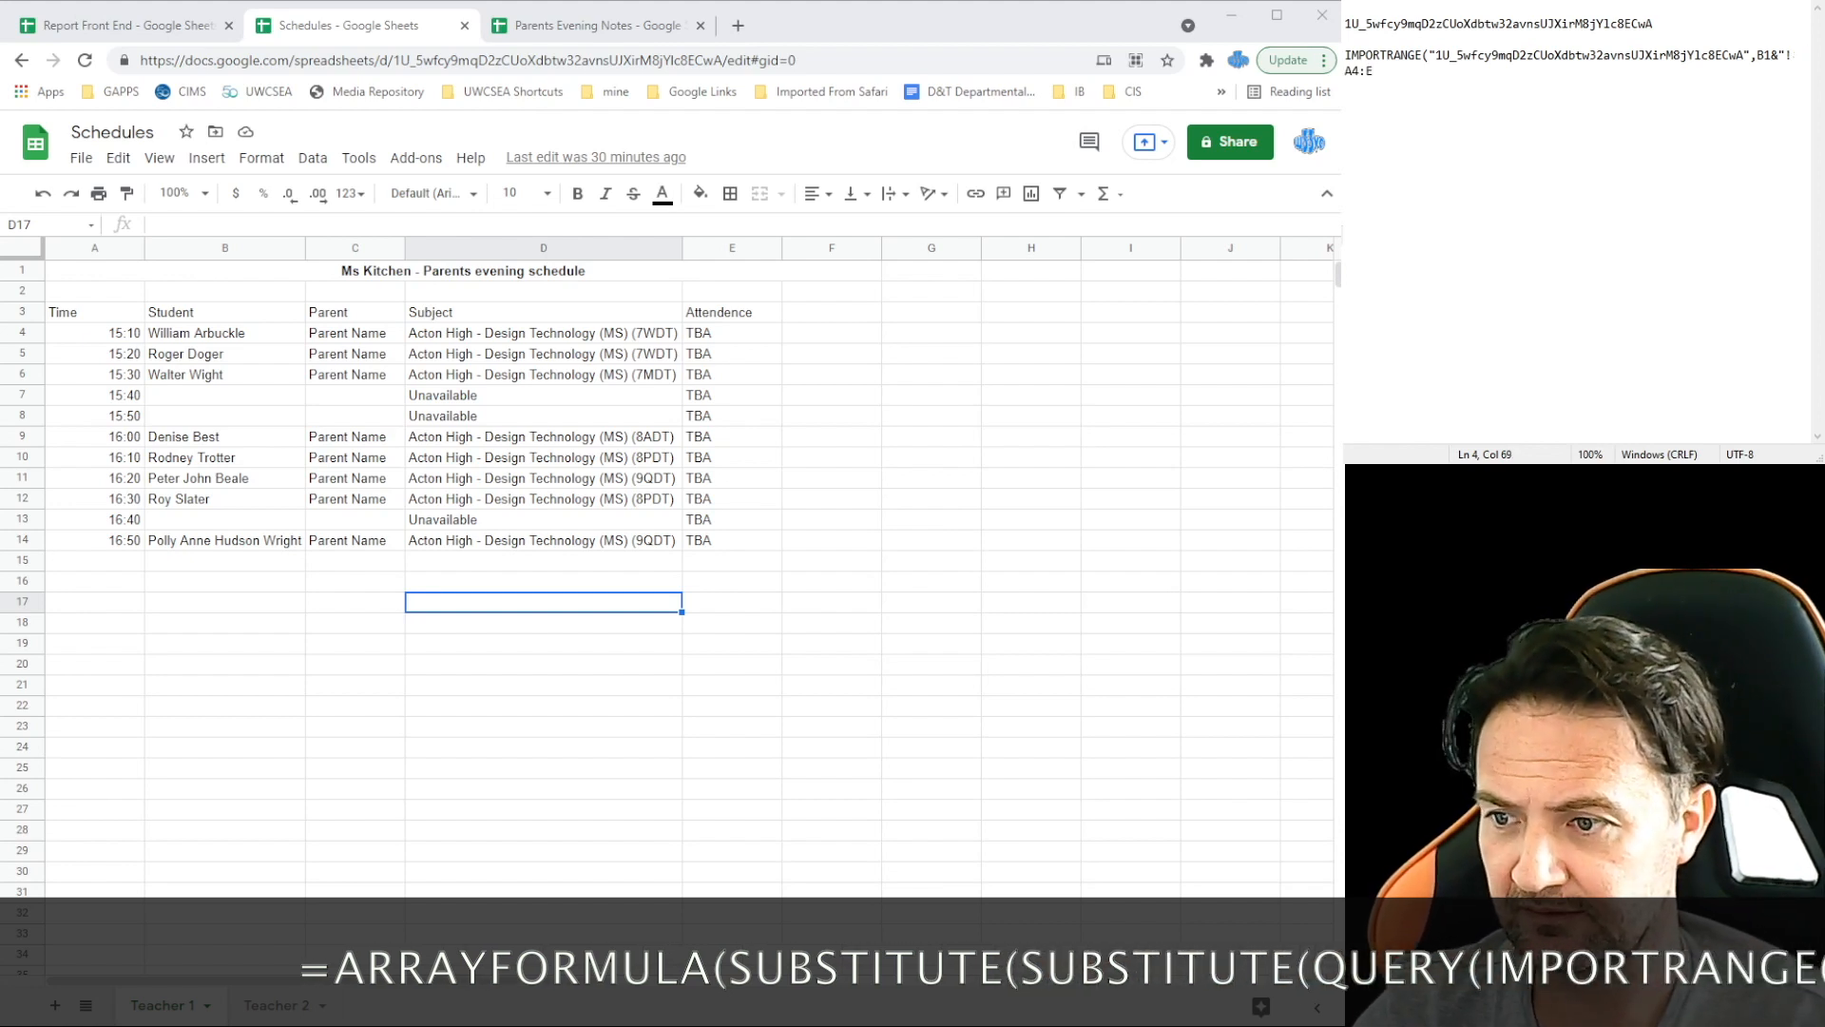
text(14)
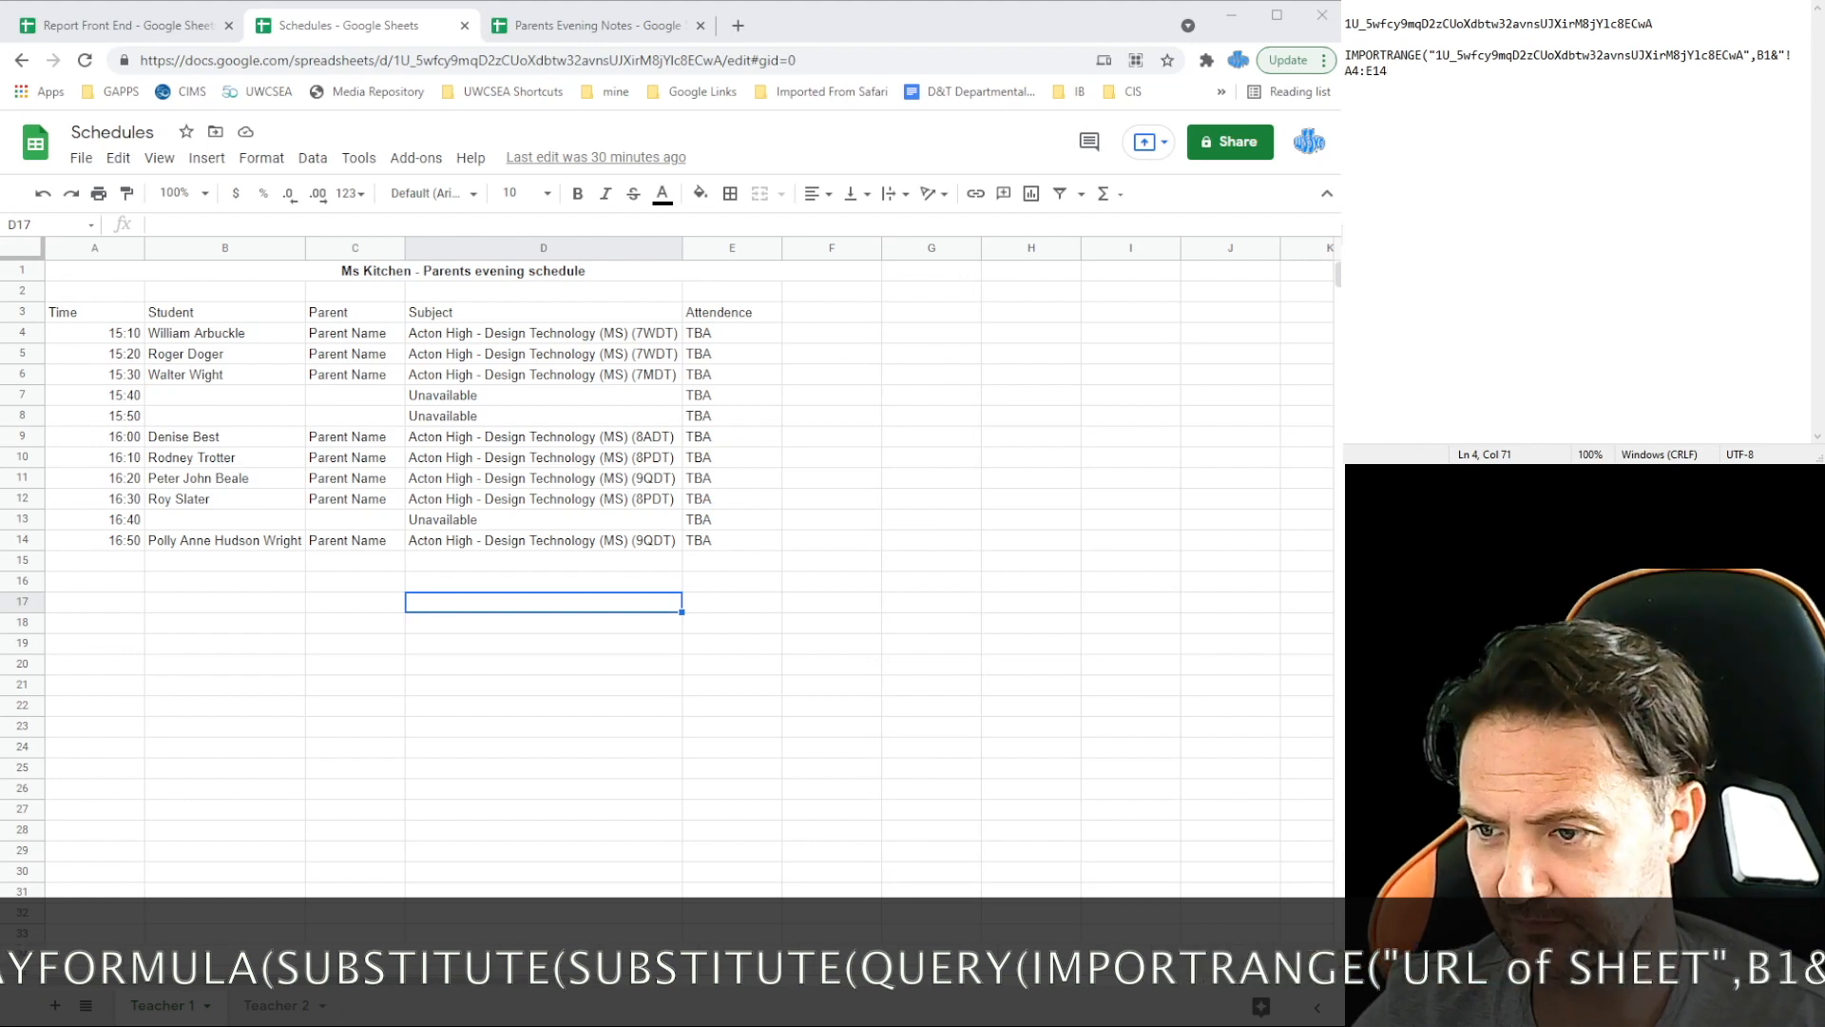
text("))
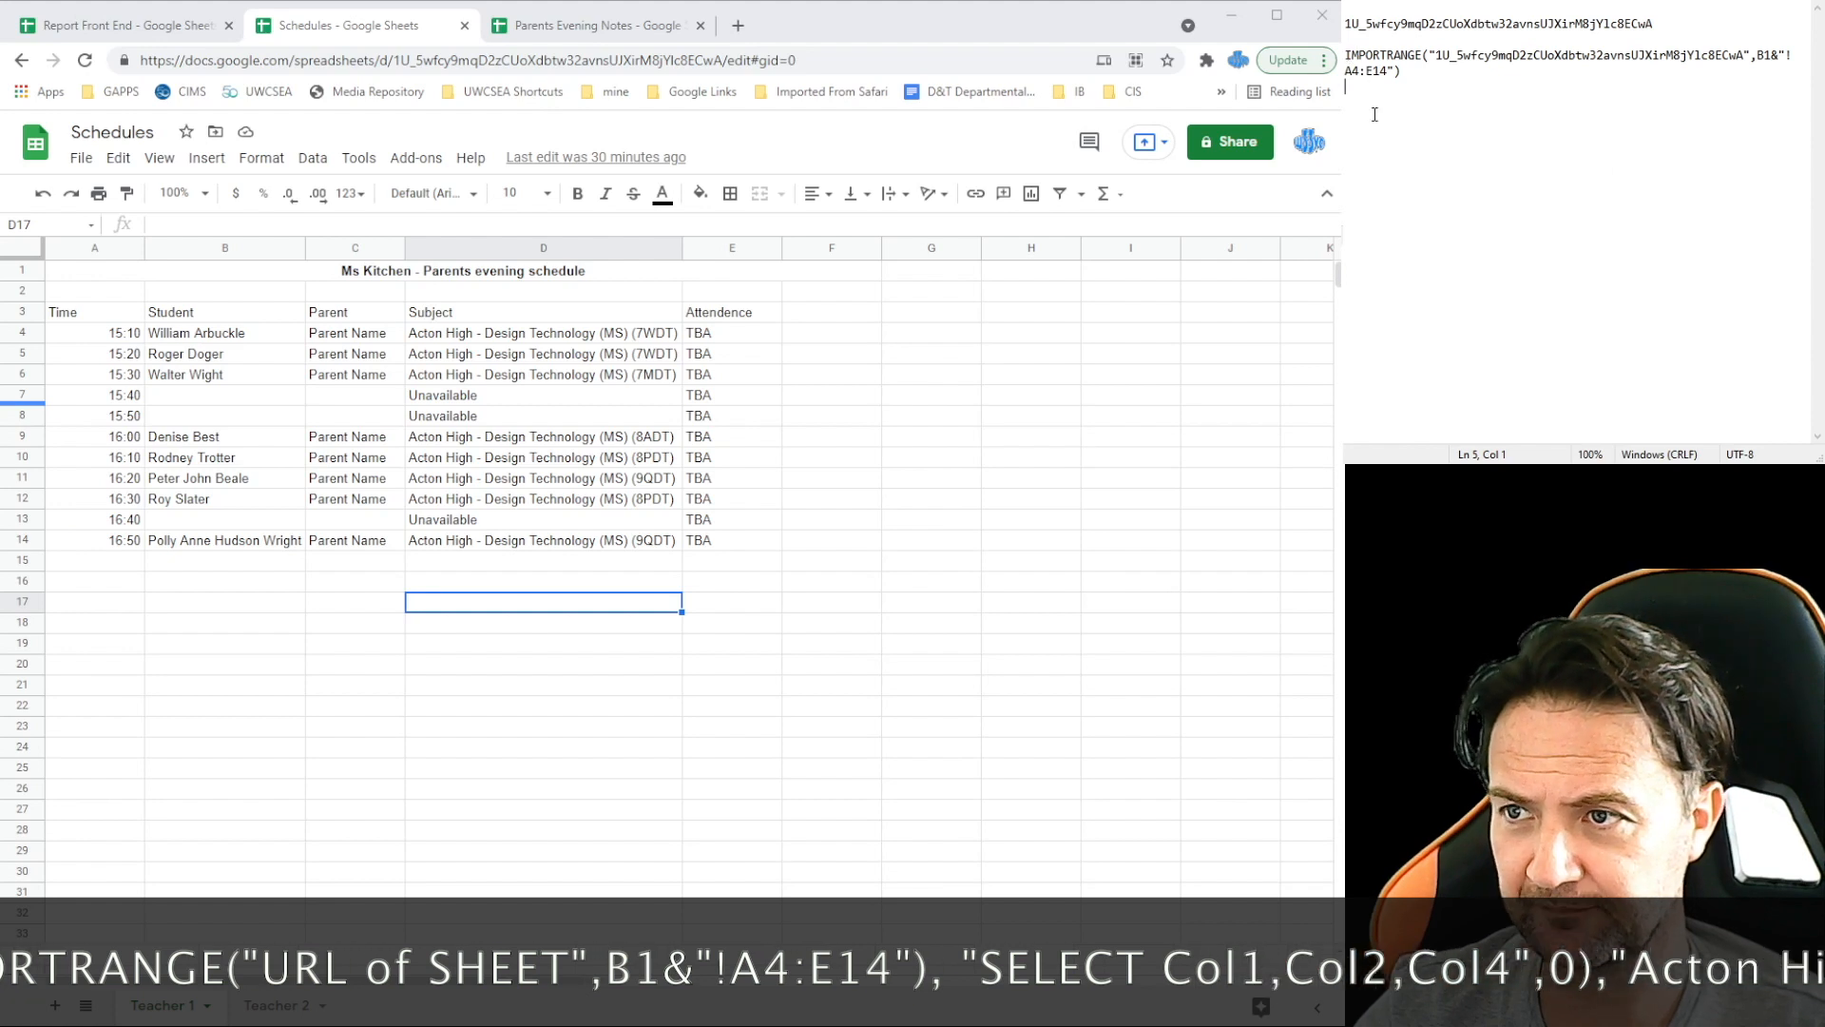
Step: Wrap the IMPORTRANGE in QUERY with "SELECT Col1,Col2,Col4",0
key(Return)
text(QUERY)
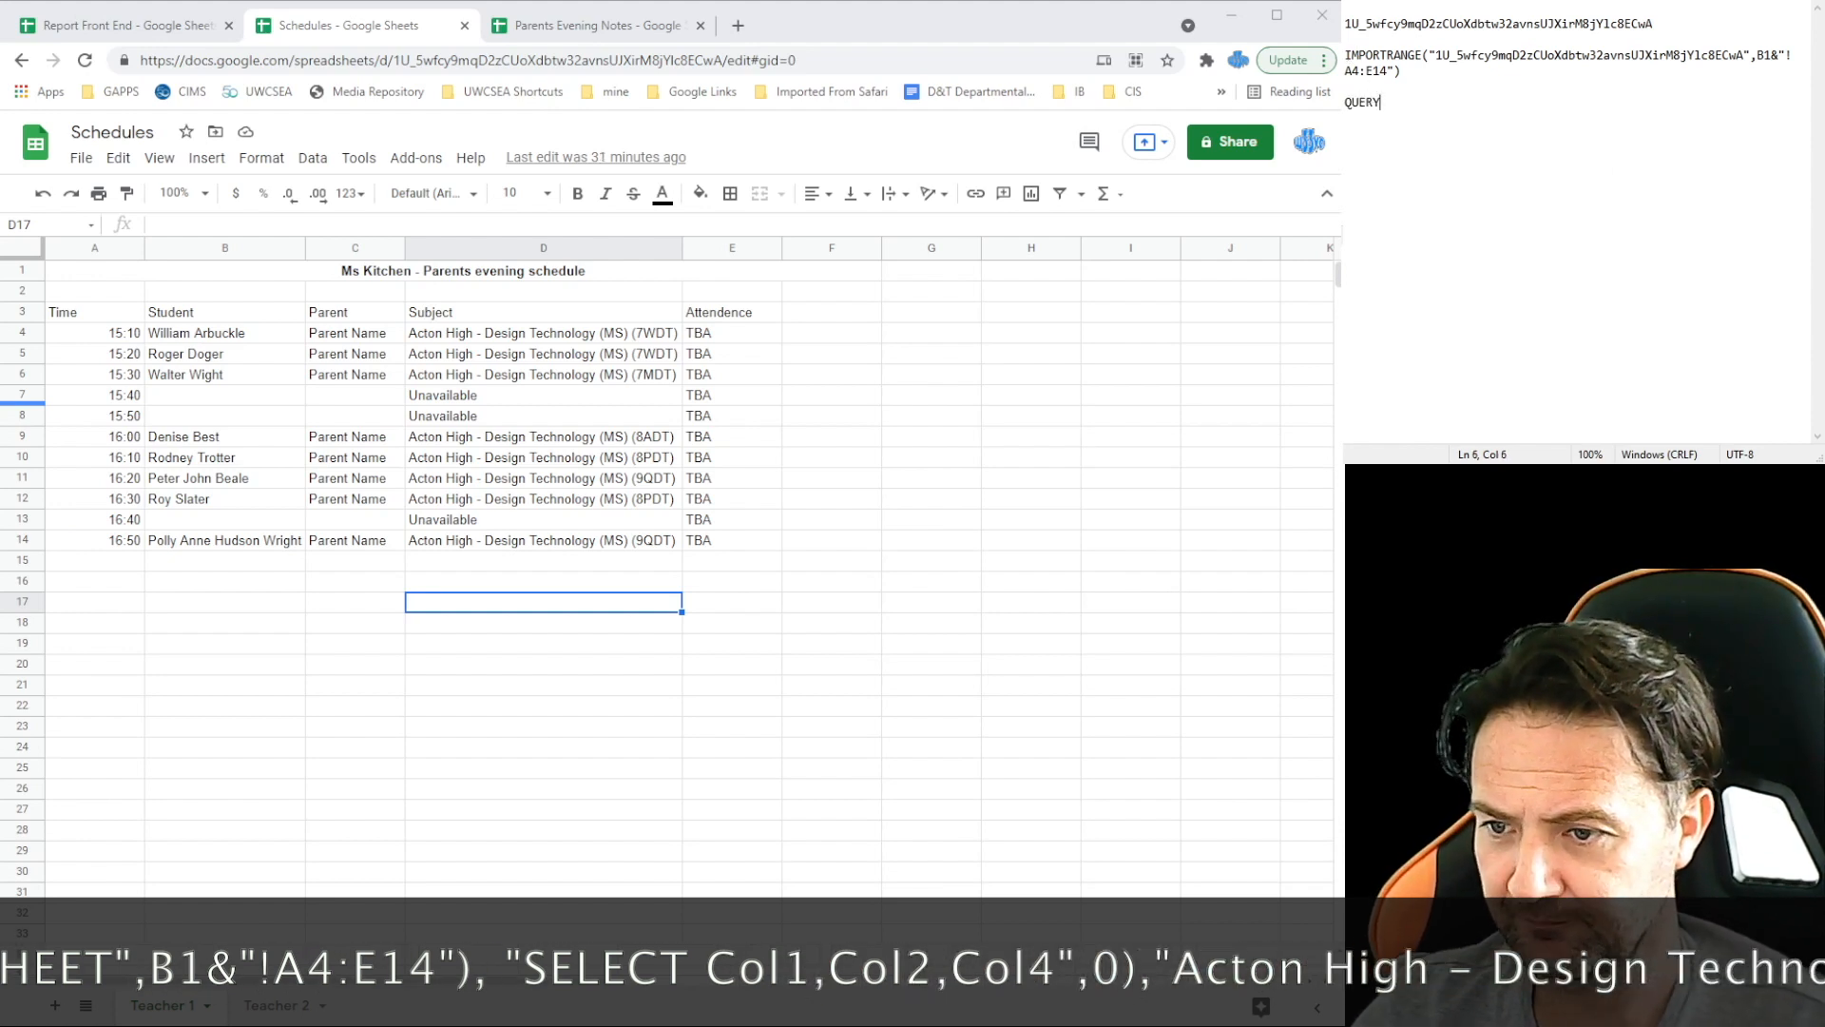
drag(1403, 72, 1366, 55)
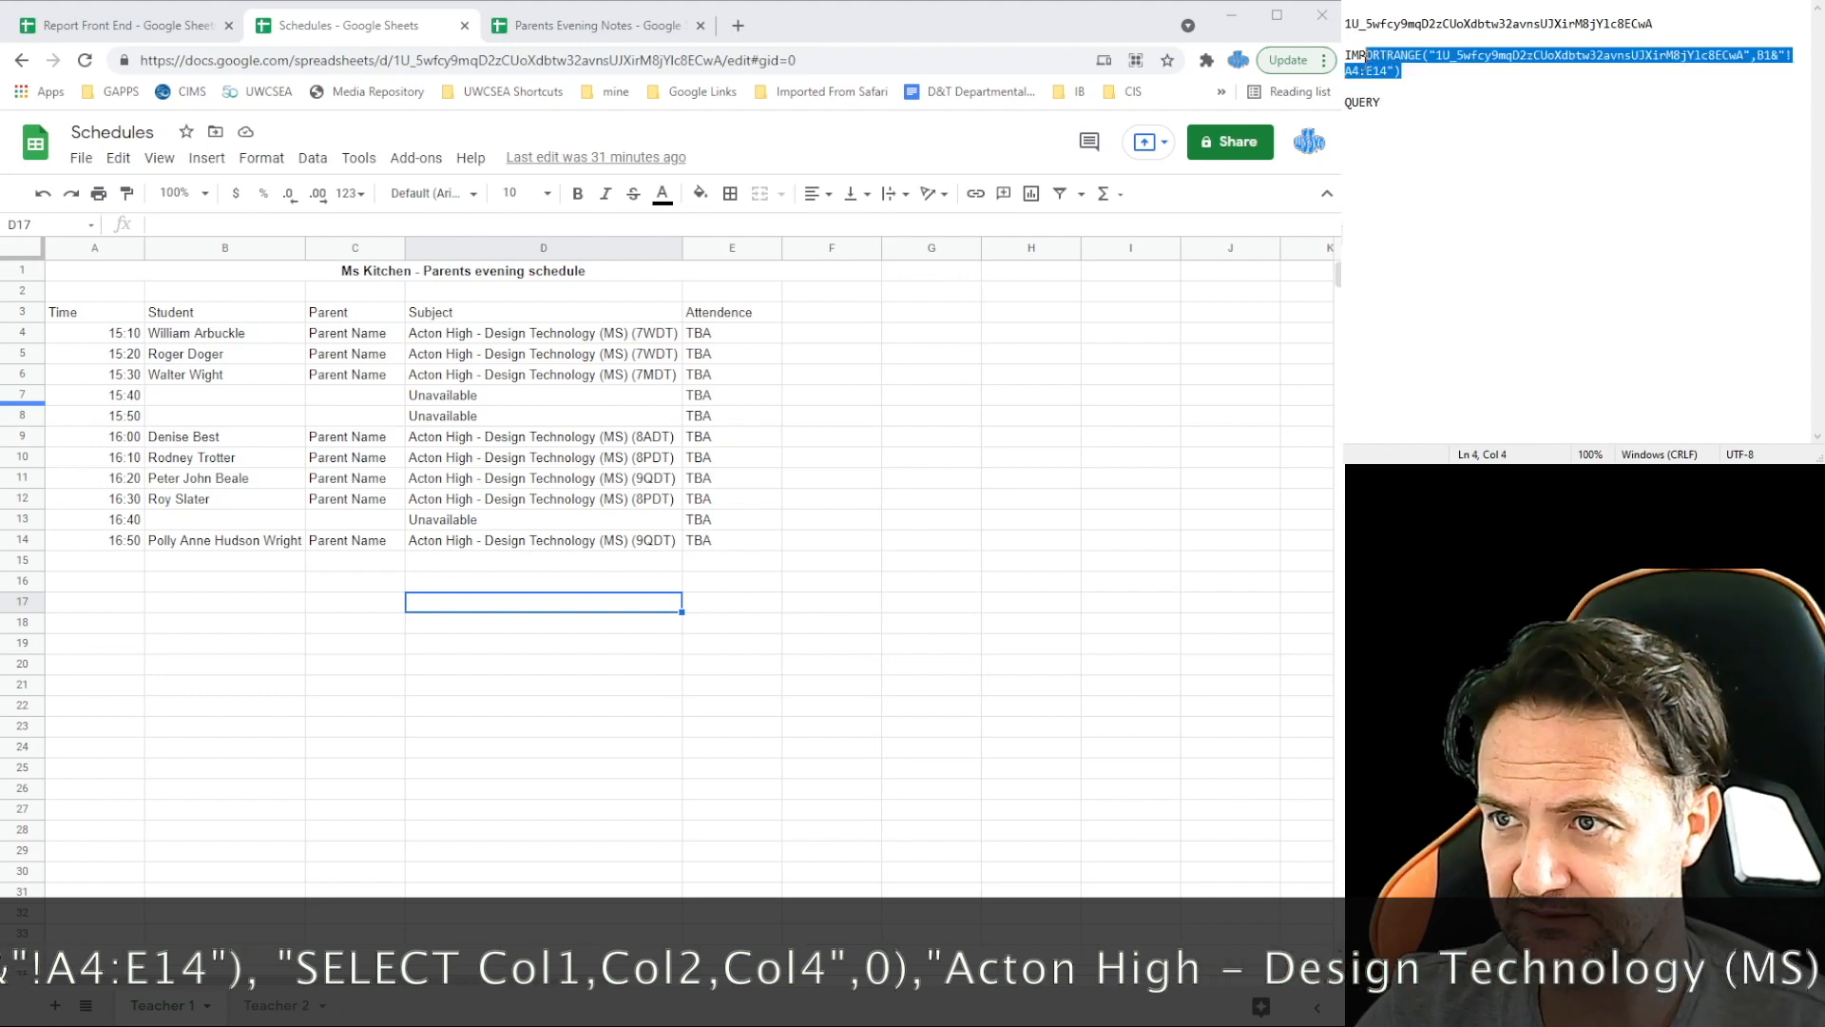
click(1385, 109)
text(()
drag(1415, 65, 1345, 55)
key(ctrl+c)
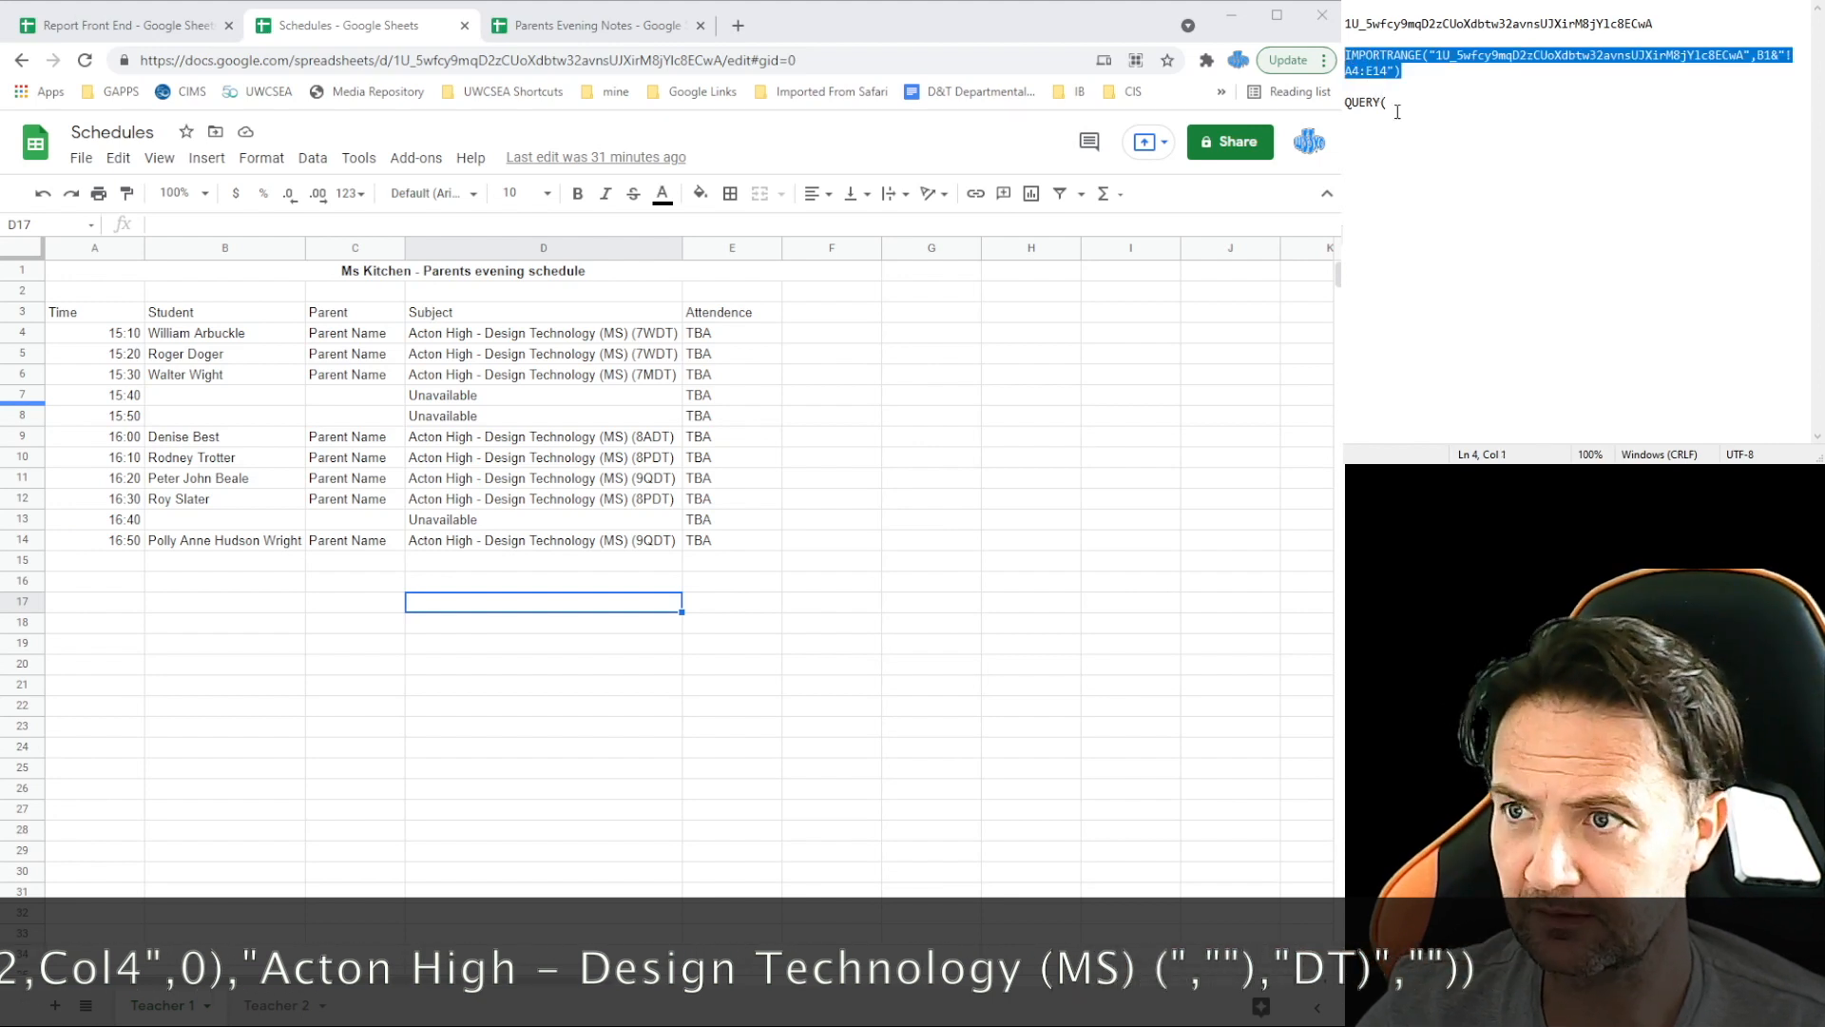
click(1406, 105)
key(ctrl+v)
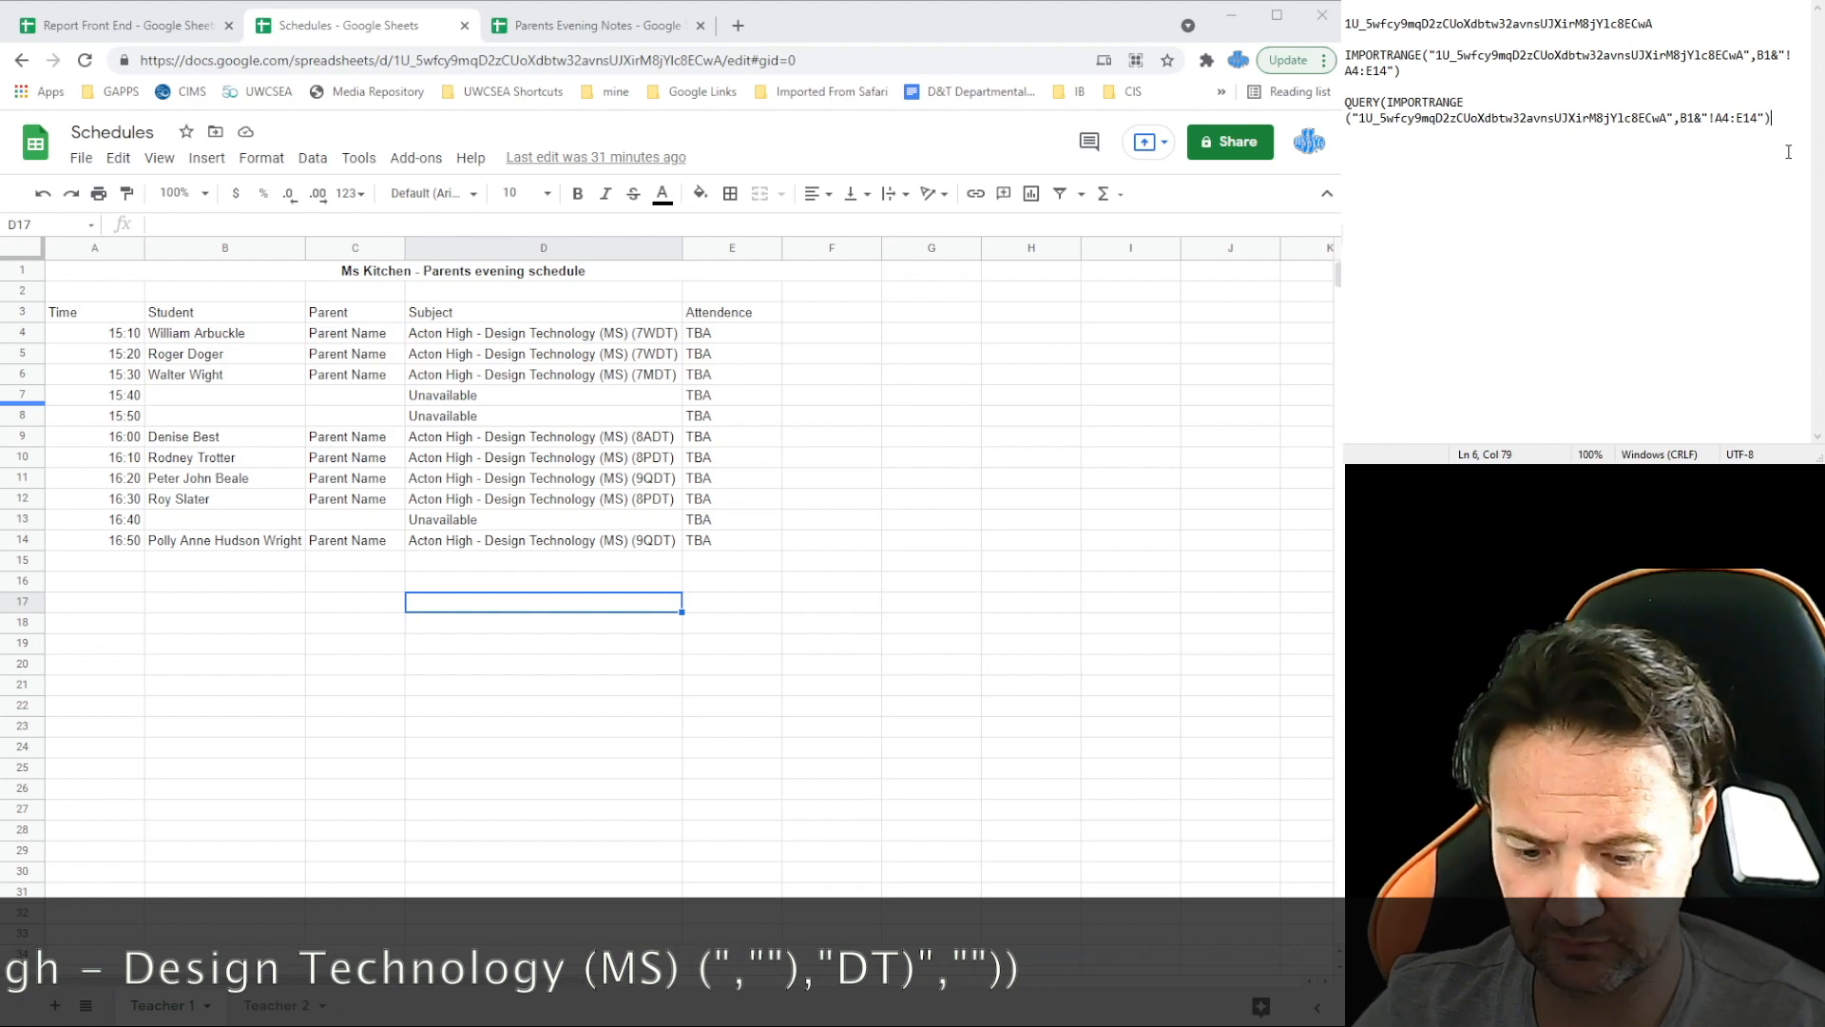
text(, ")
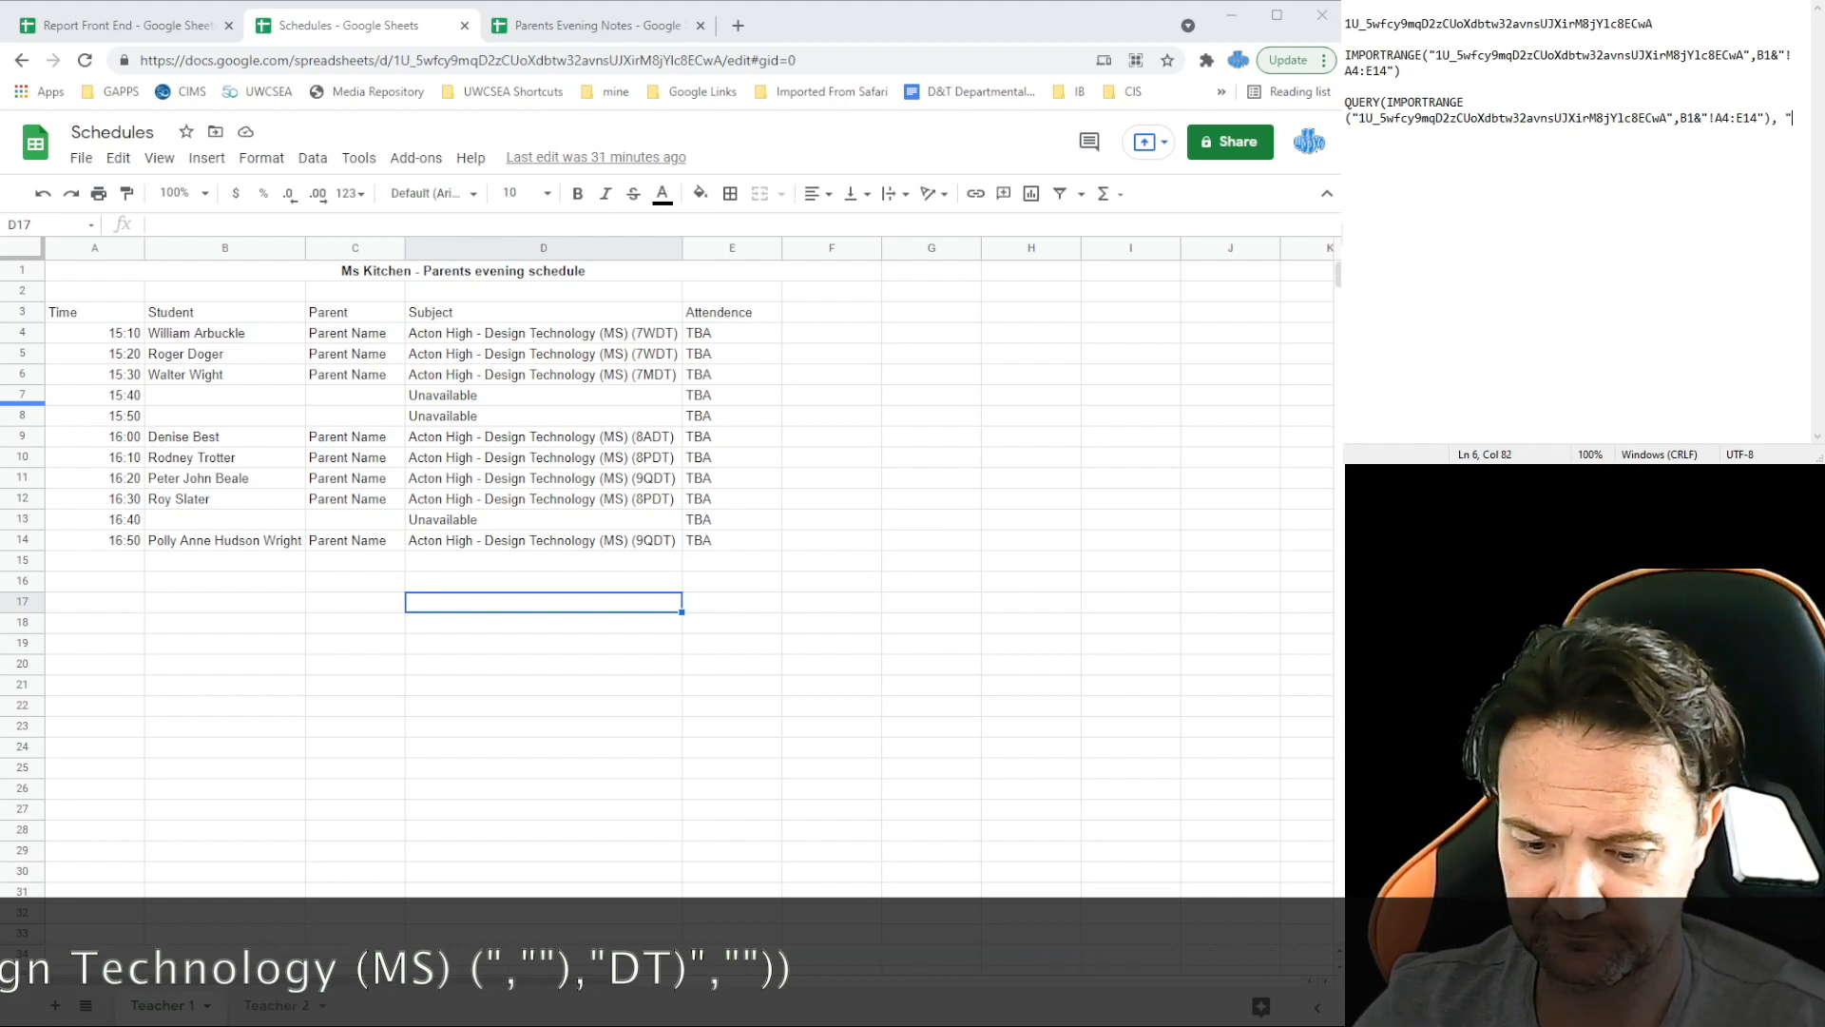
text(SELECT )
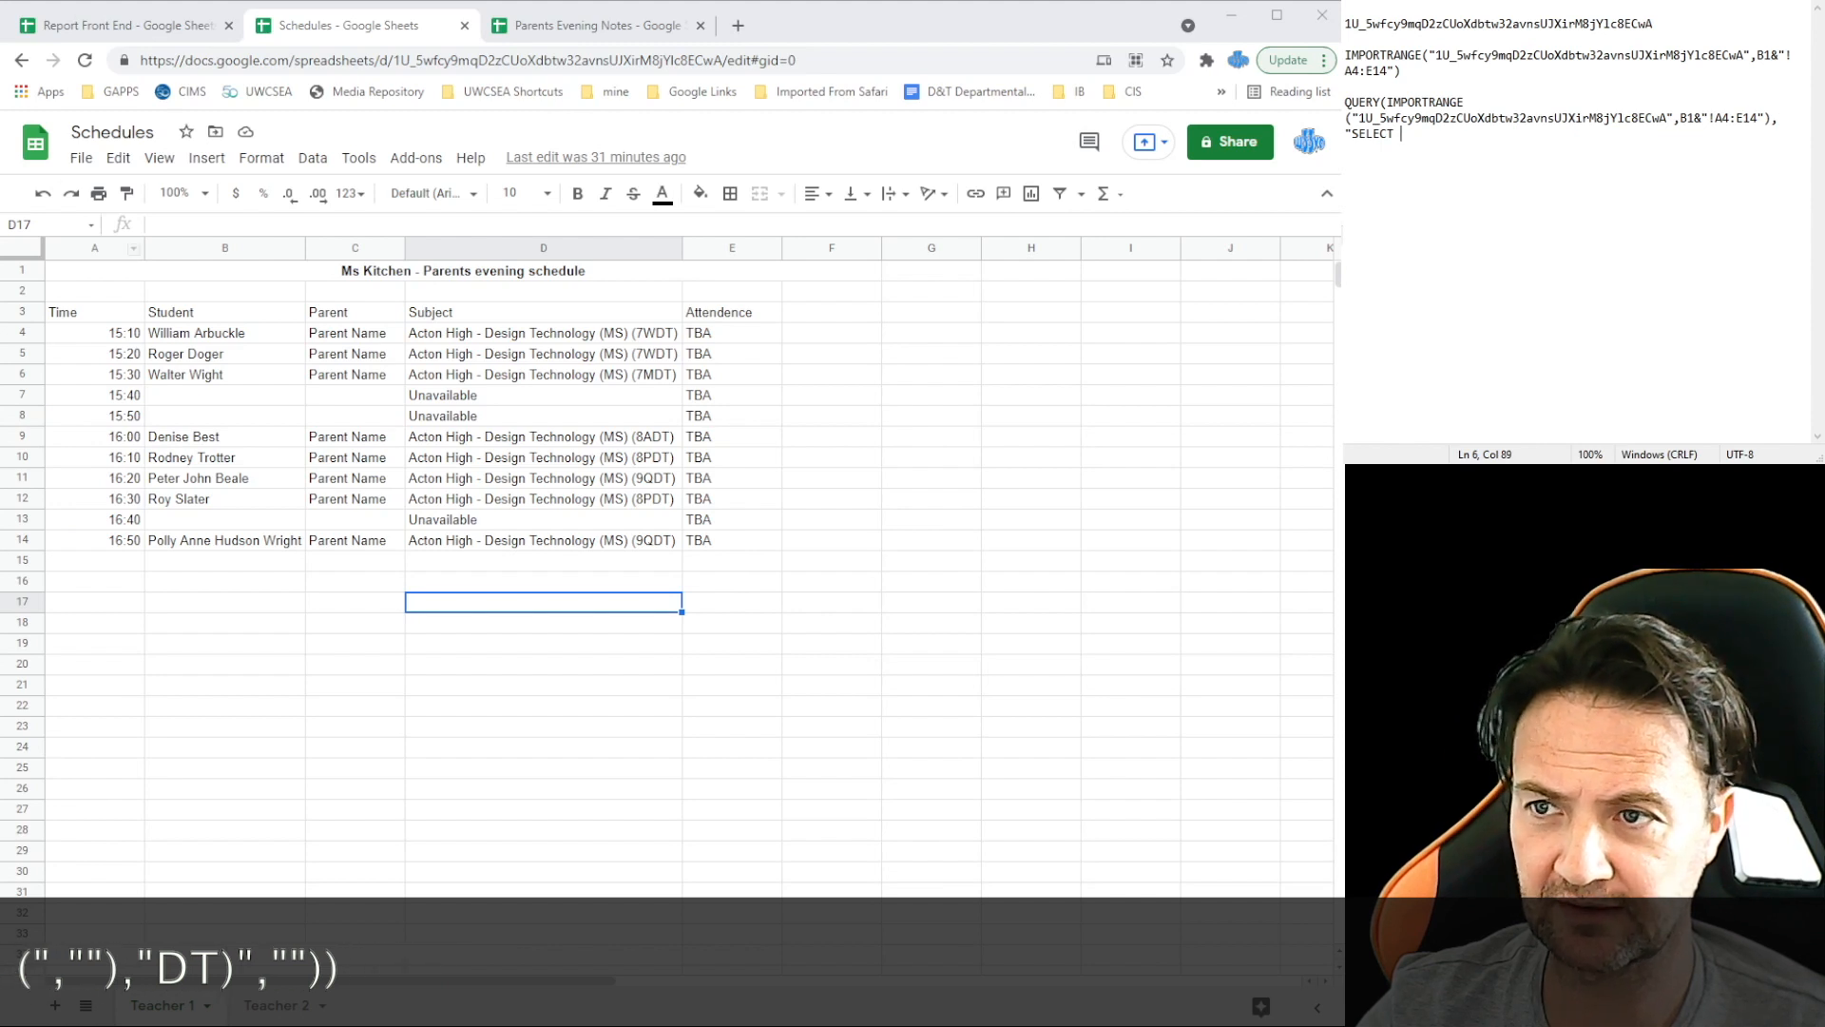
text(c)
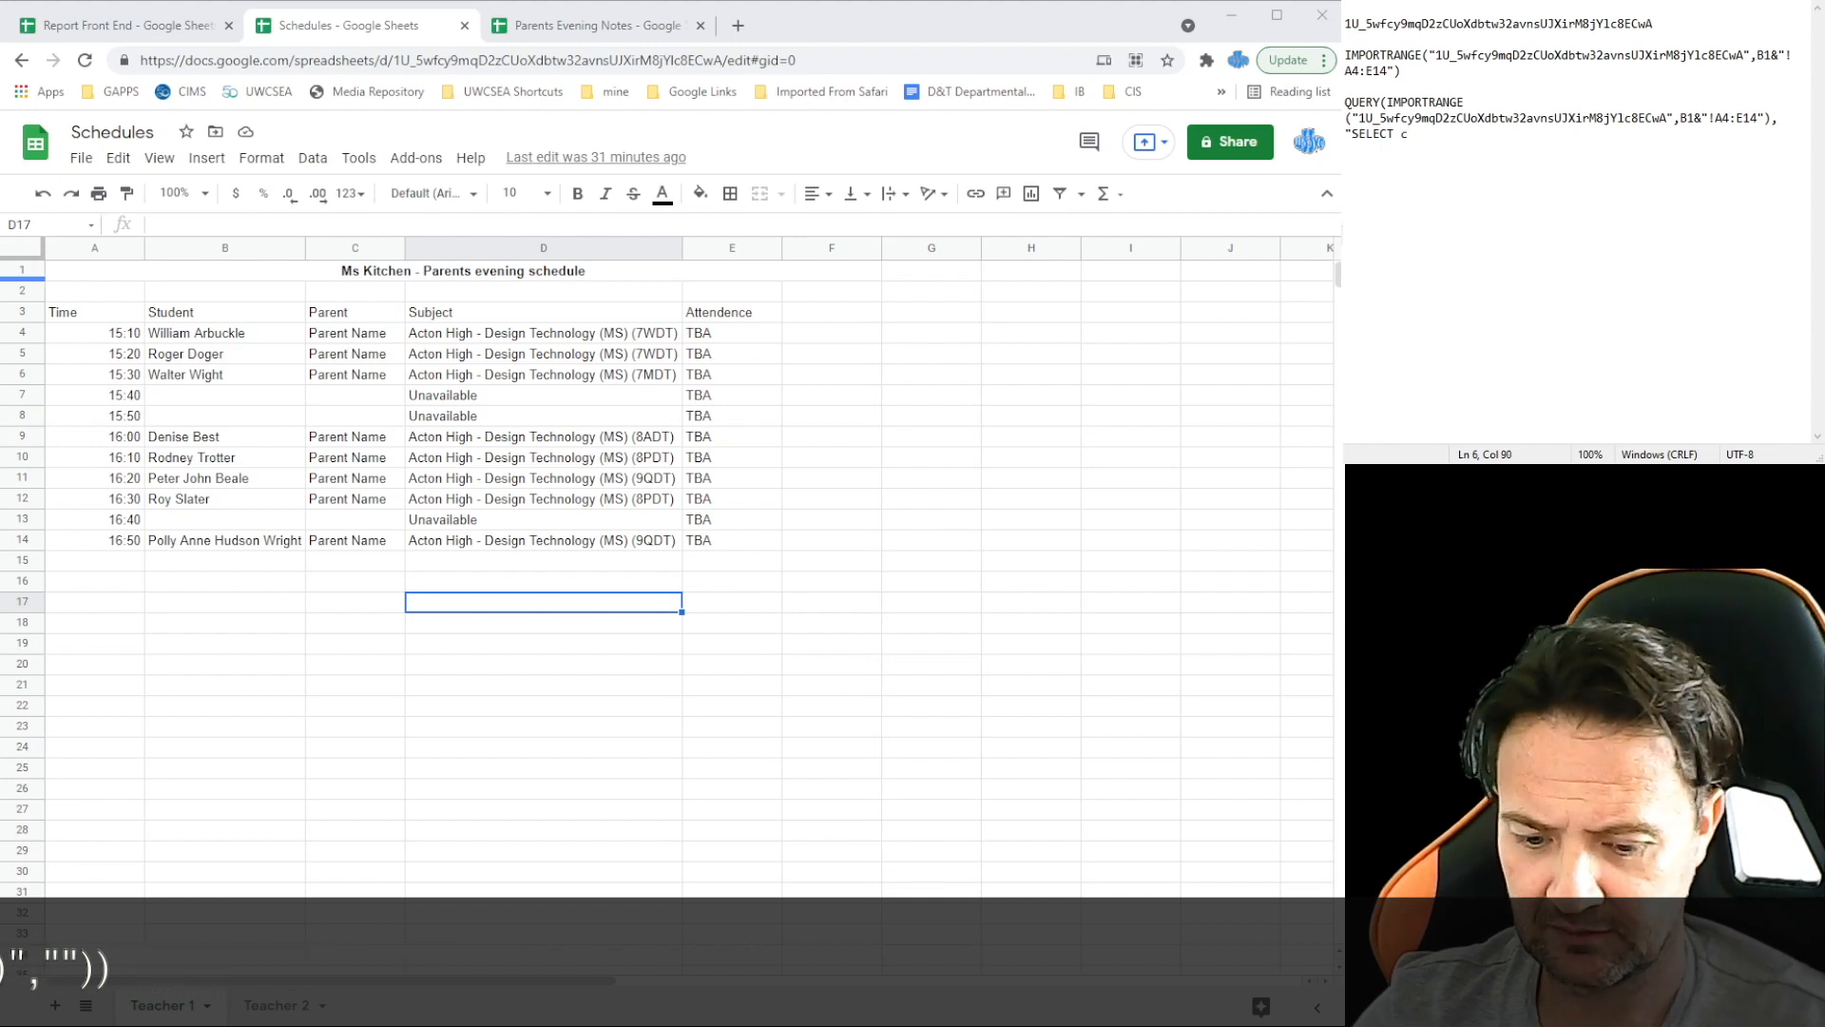
text(C)
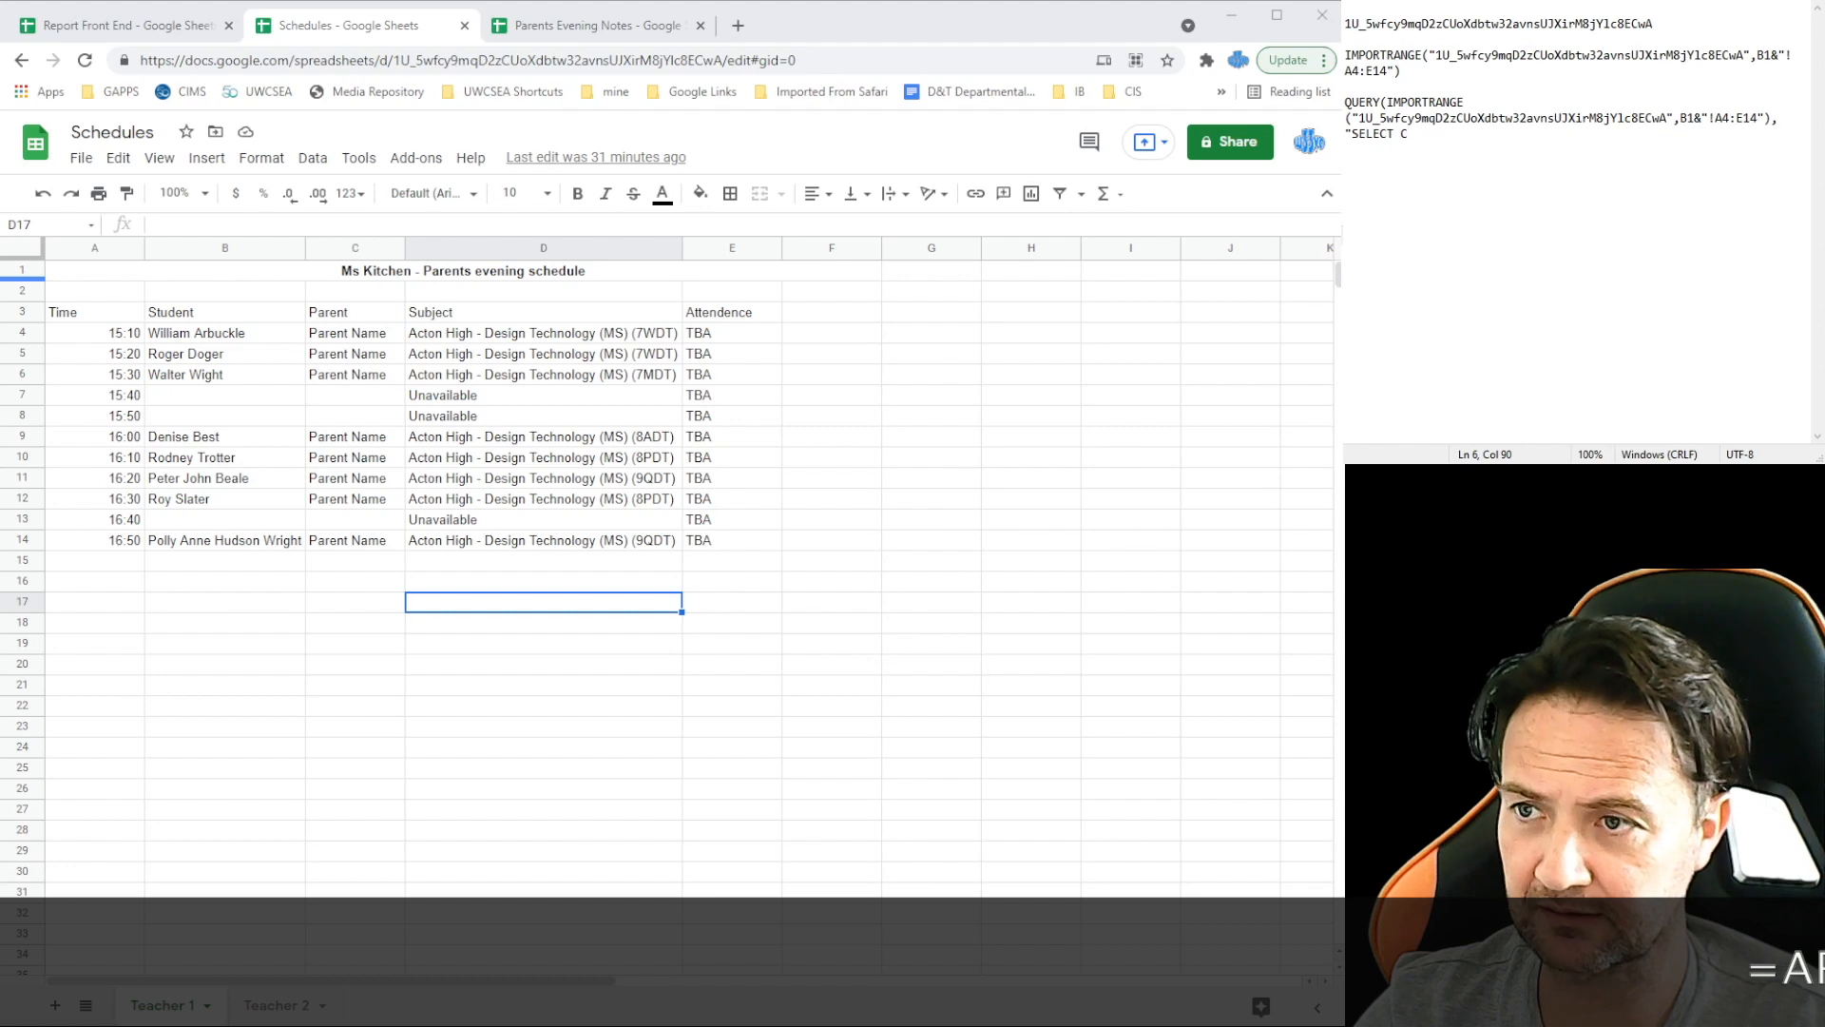
text(ol1)
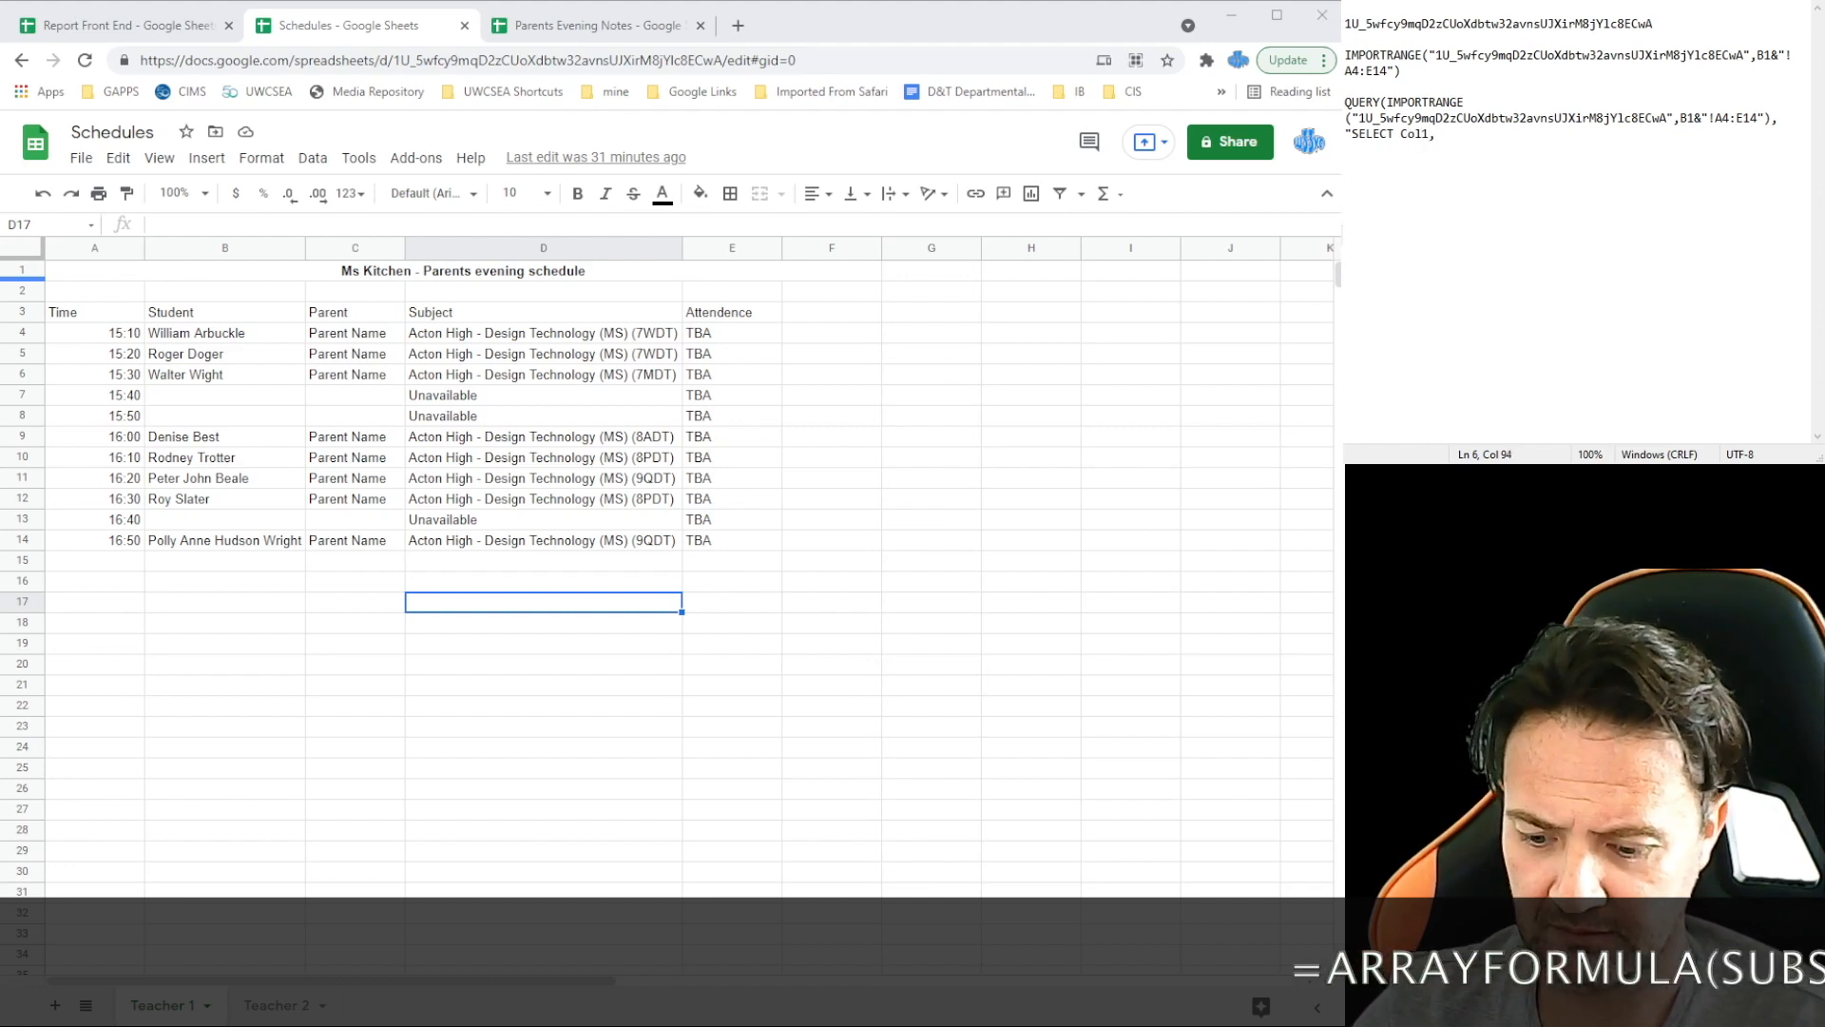
text(,c)
text(ol)
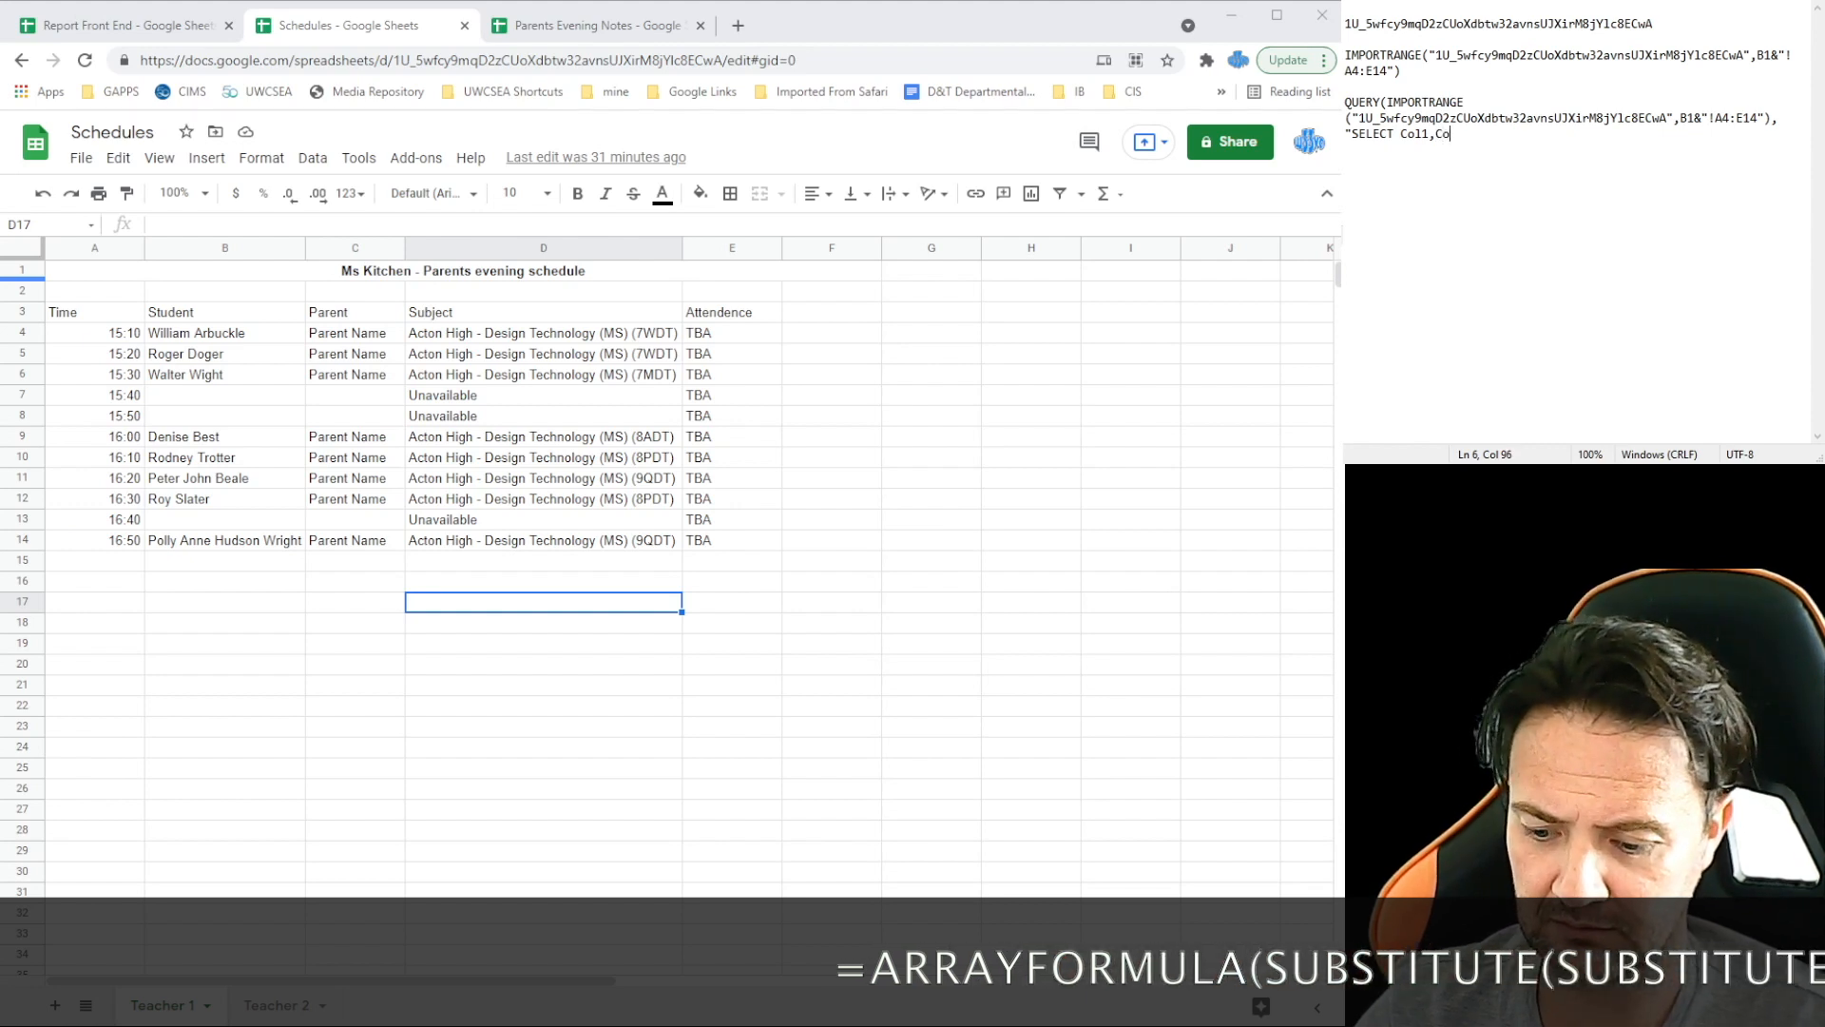
text(2)
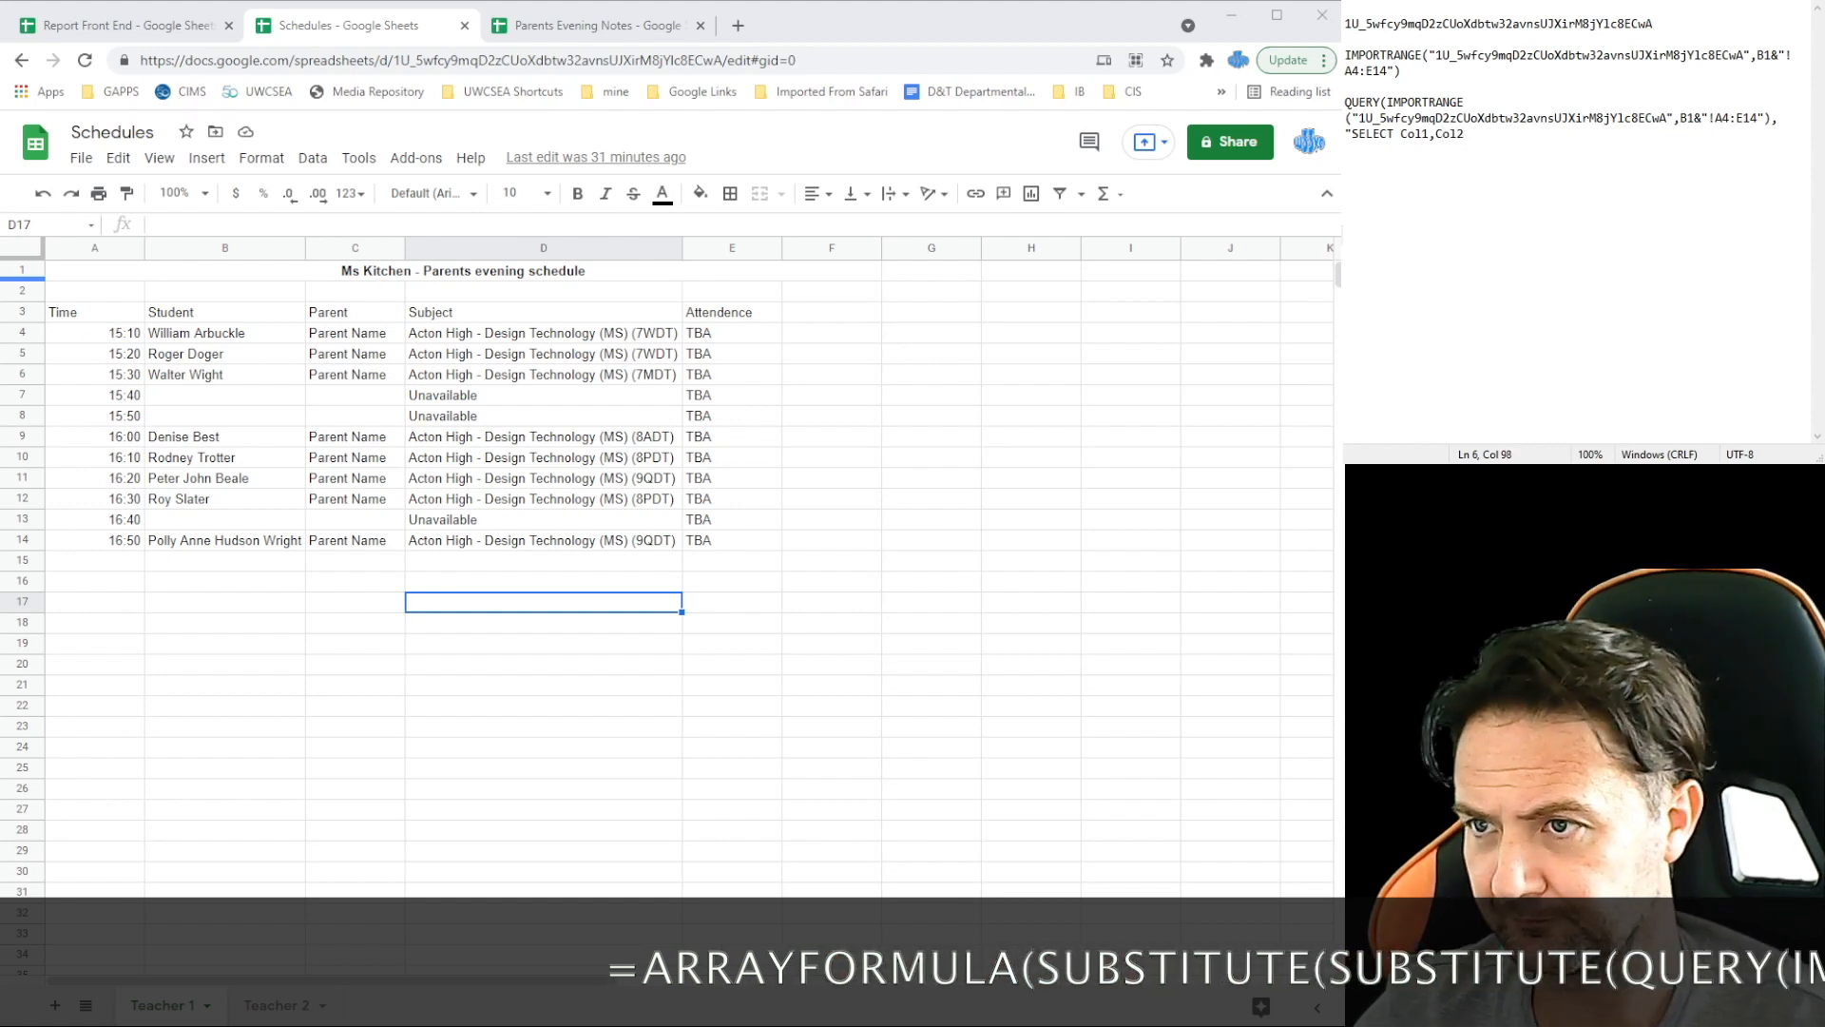
text(,)
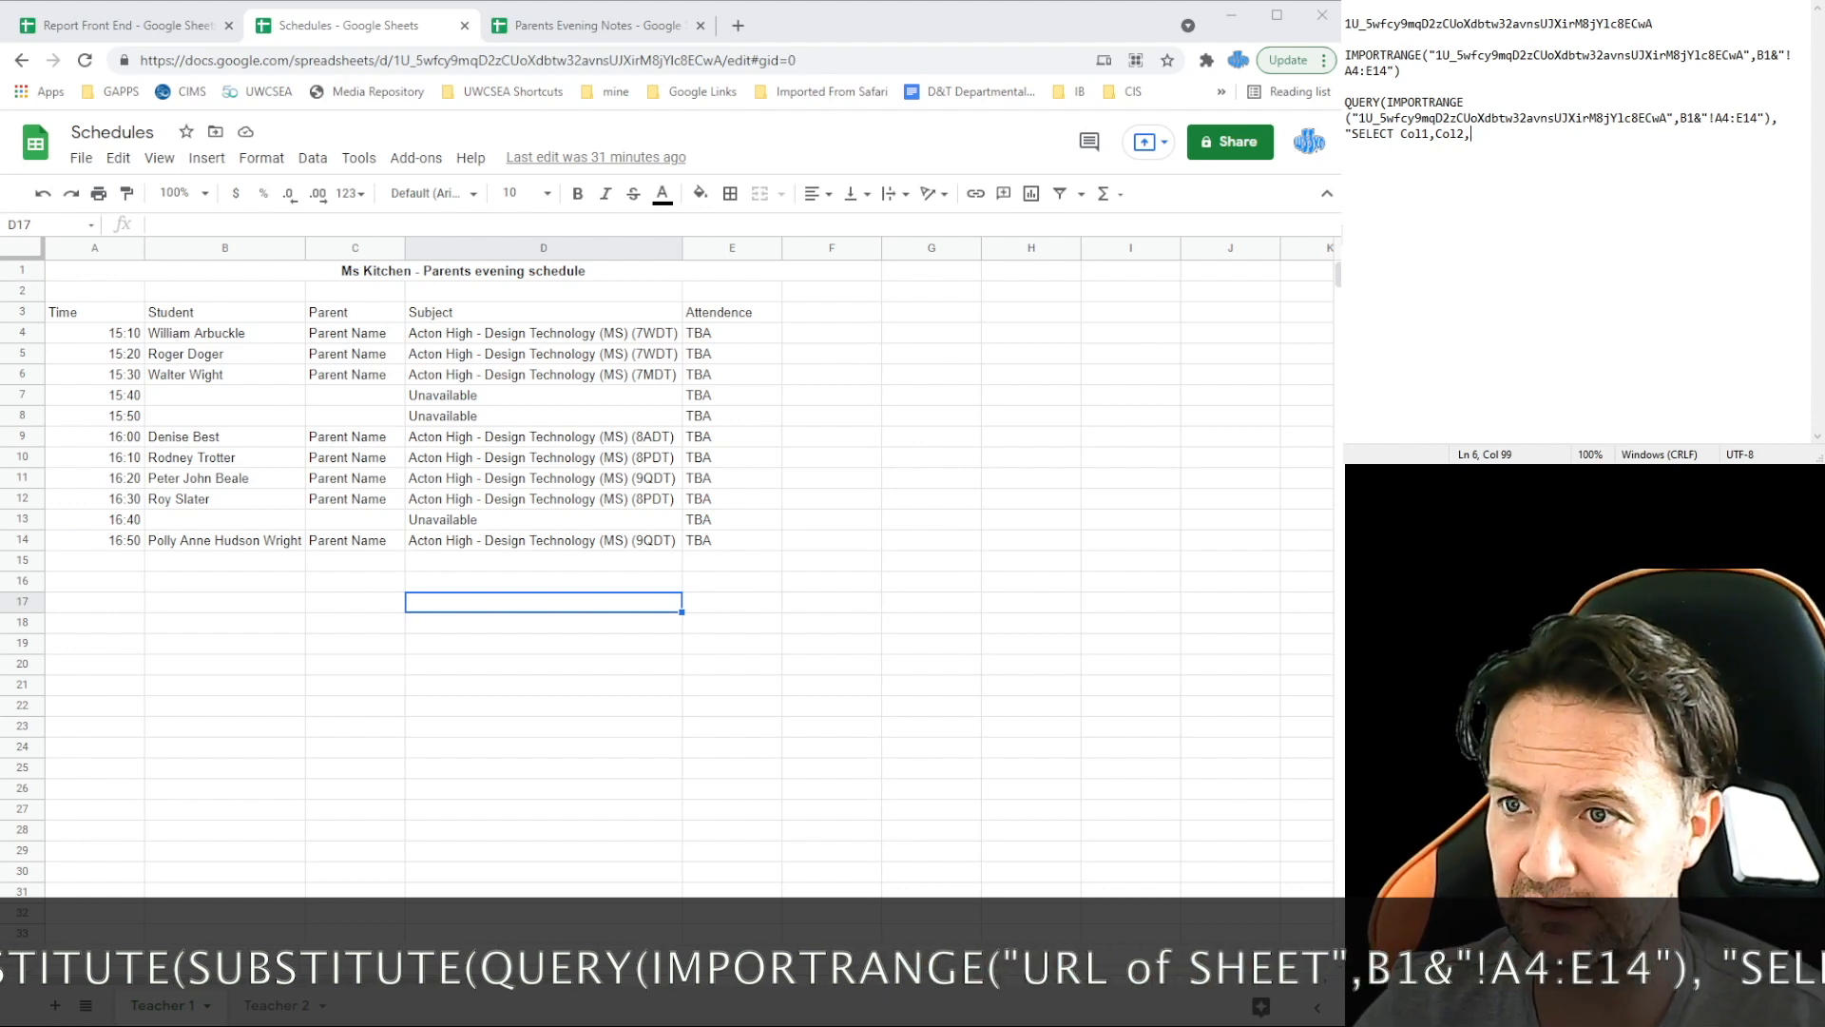
text(C)
text(ol)
text(4",0)
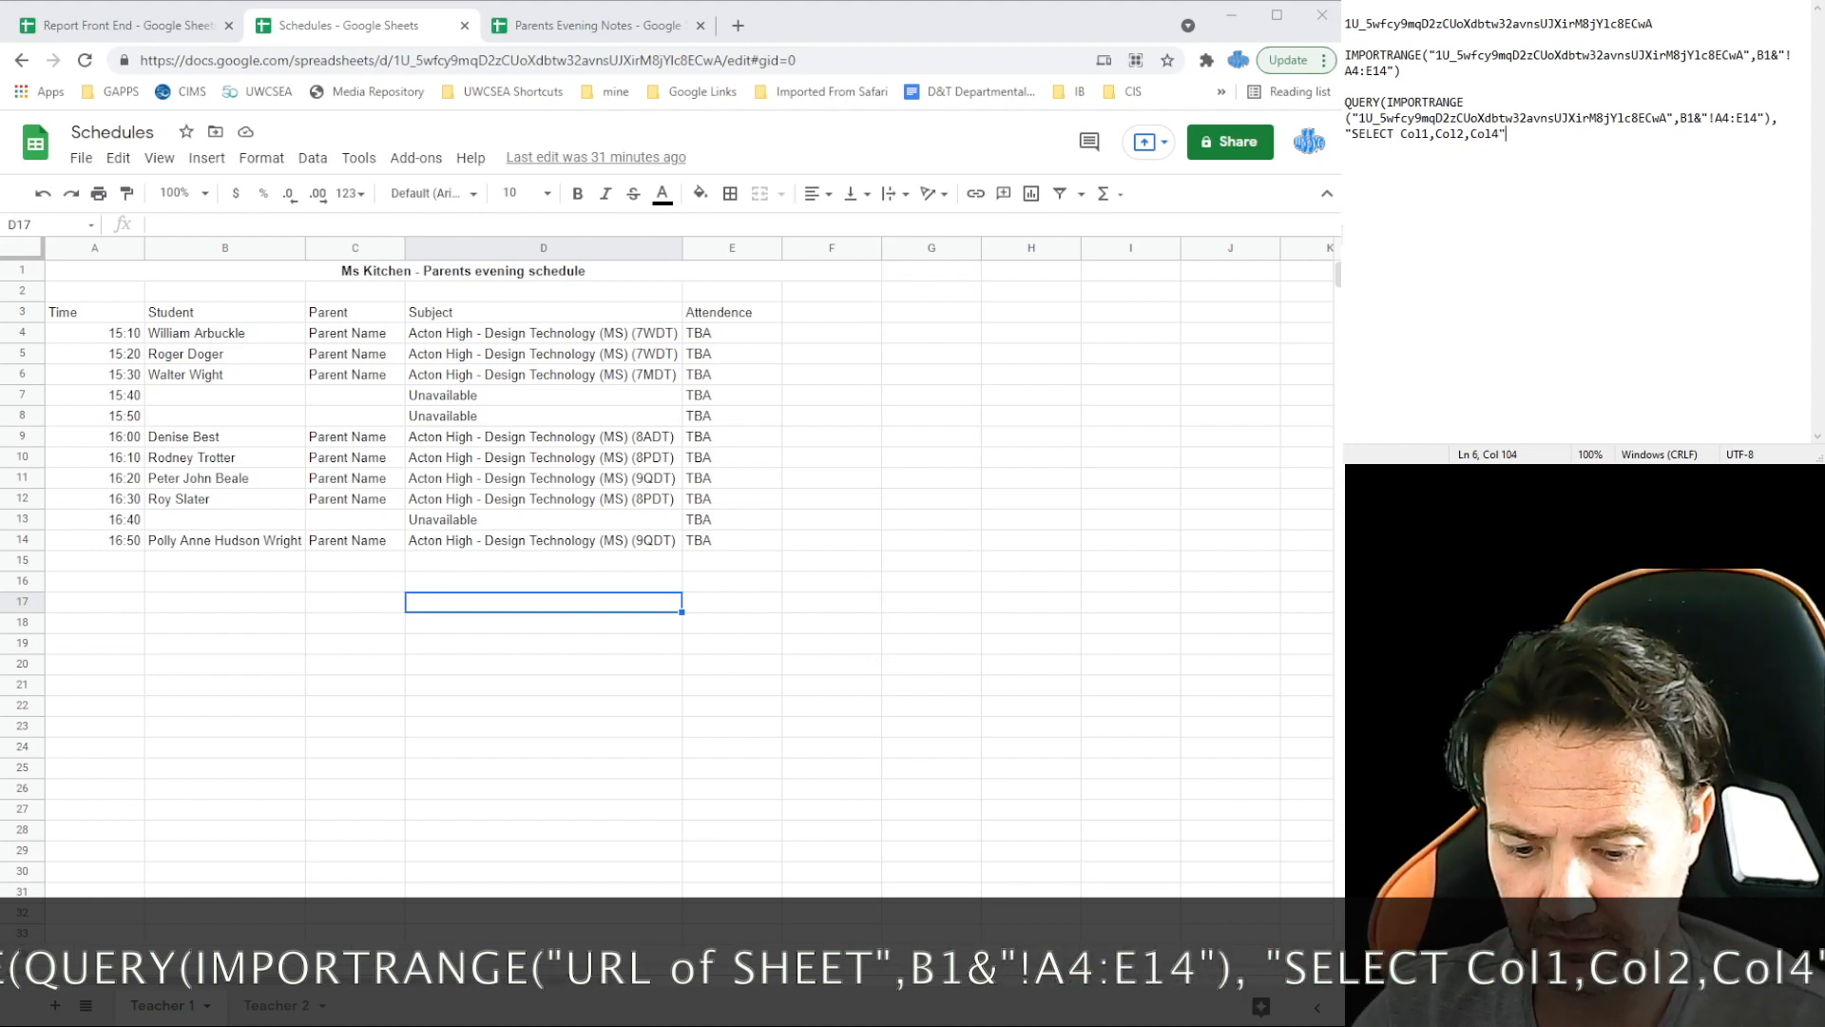
text(),)
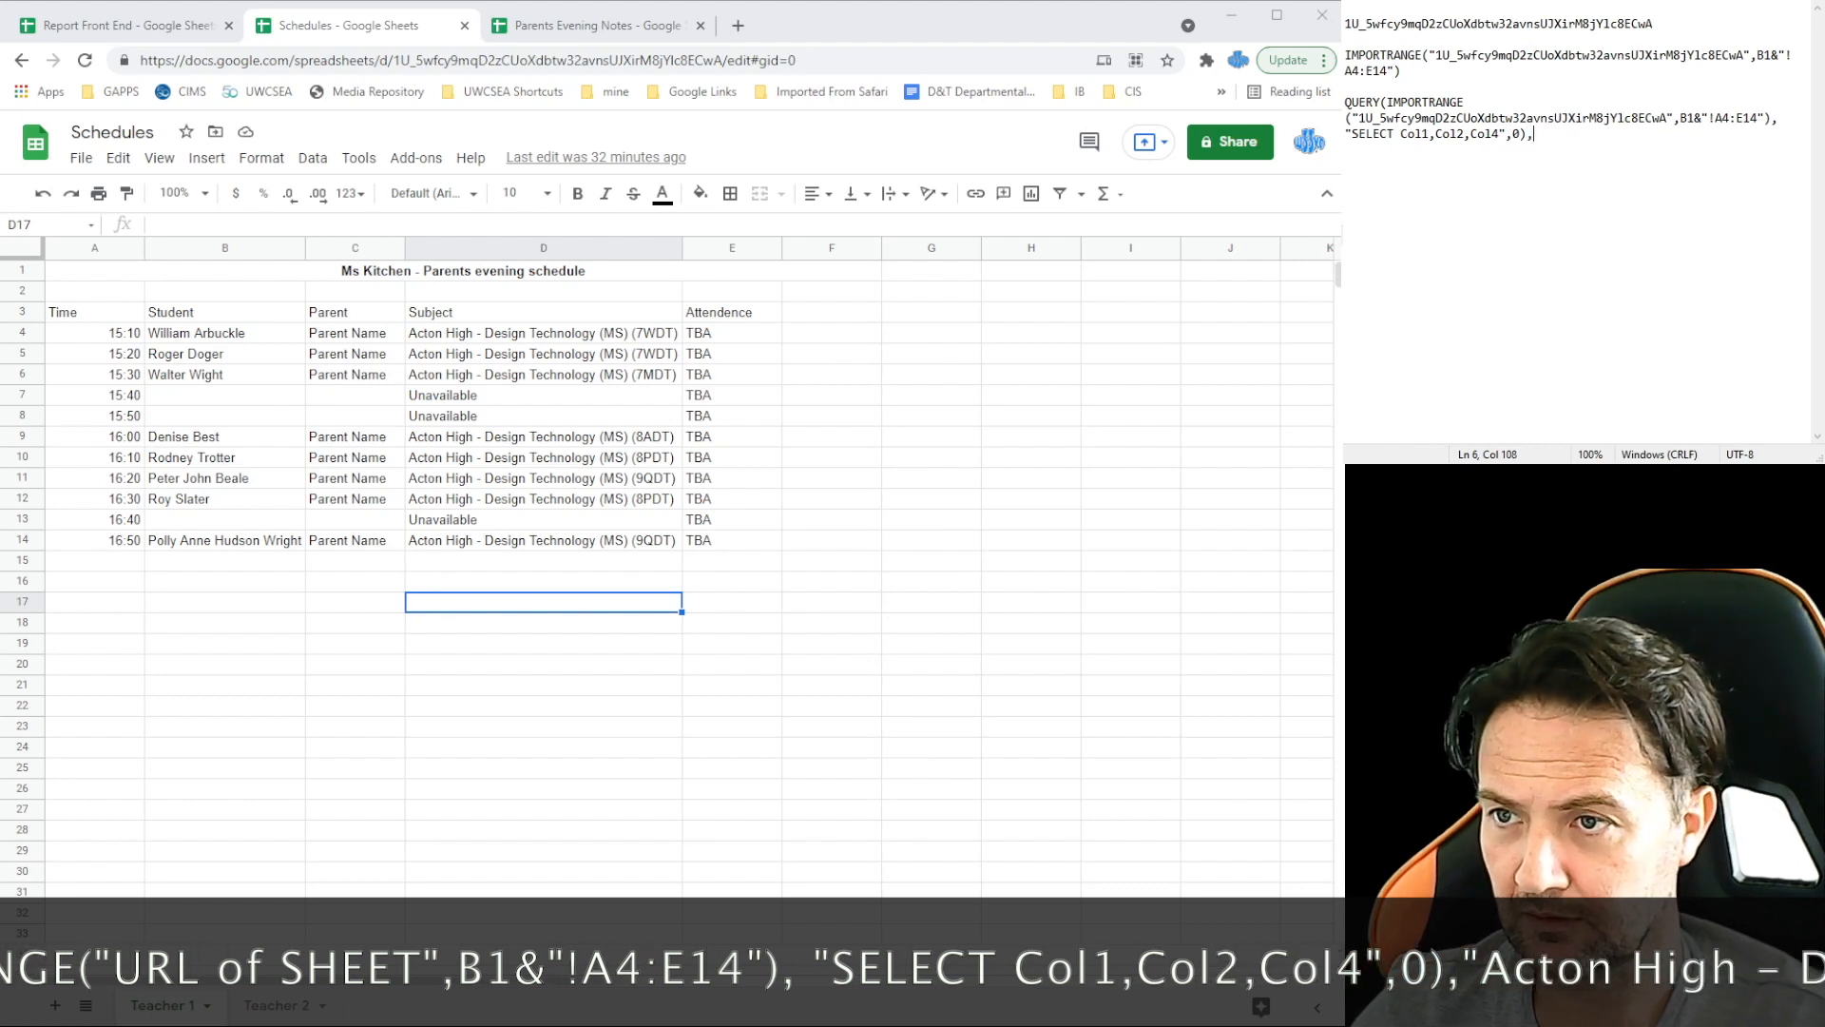
key(BackSpace)
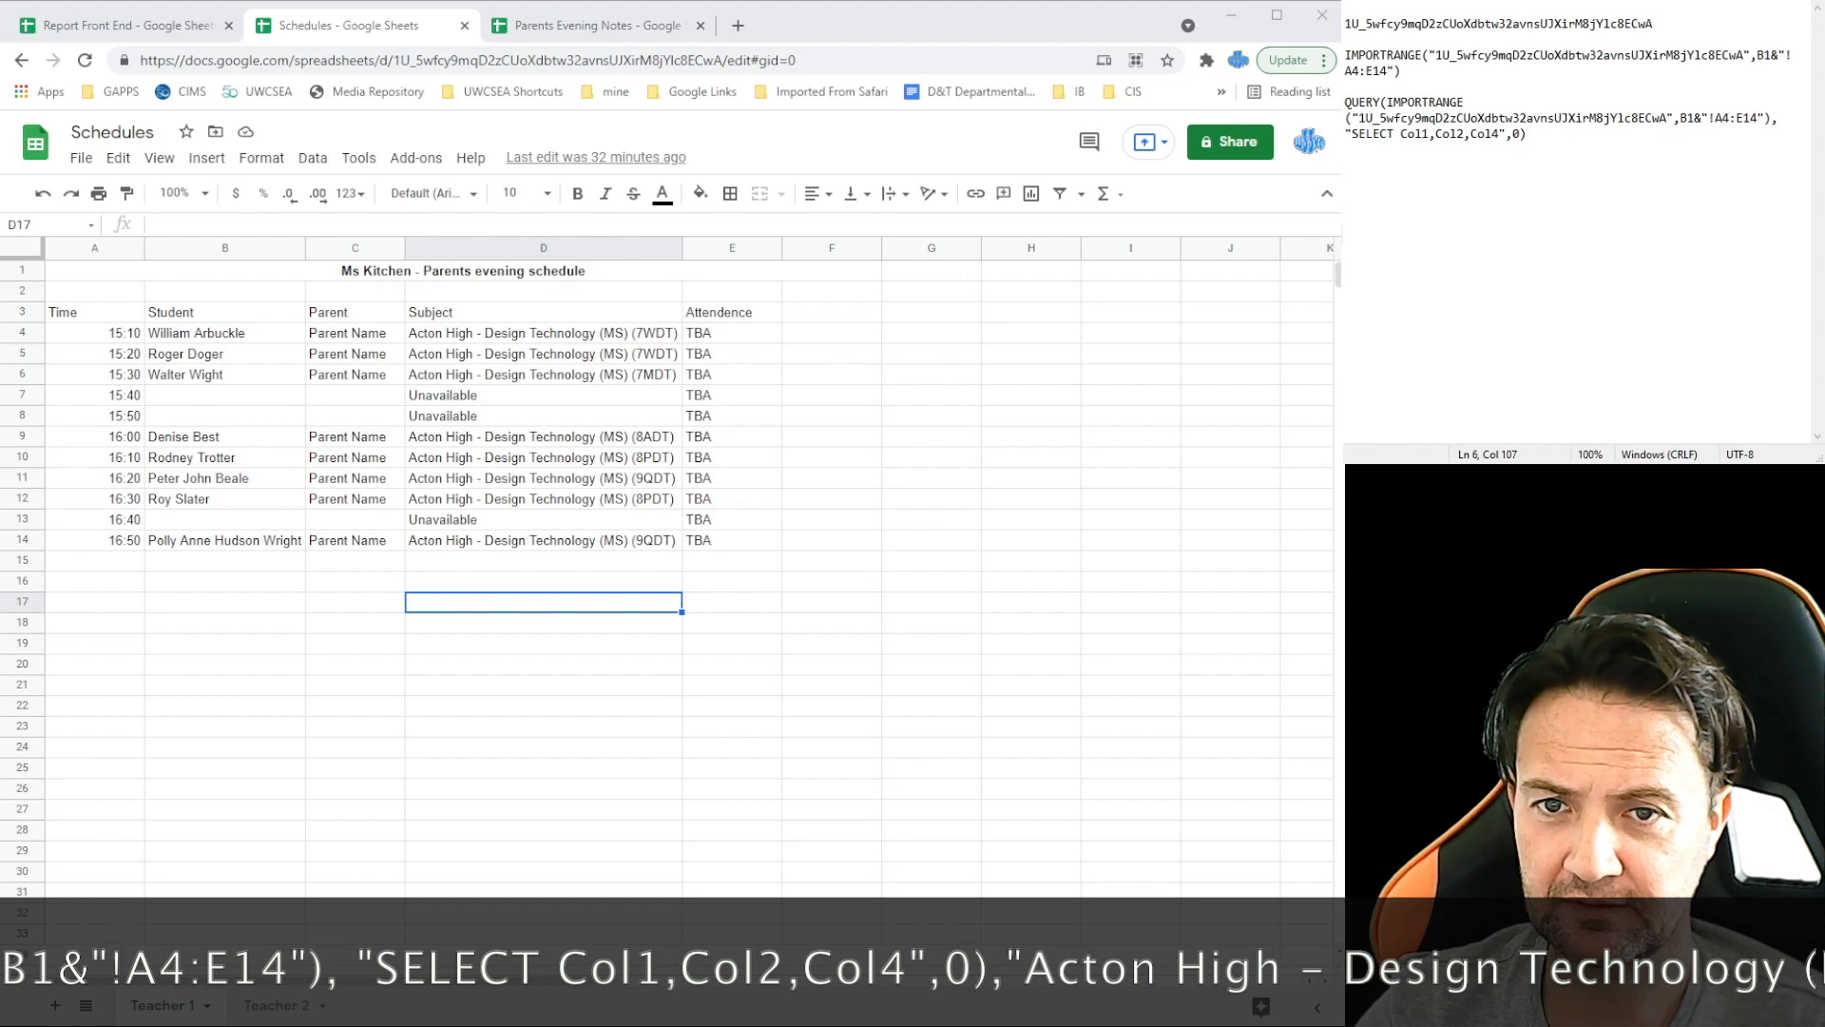
Step: Start a SUBSTITUTE( line in Notepad and move the QUERY formula inside it
drag(542, 333, 568, 498)
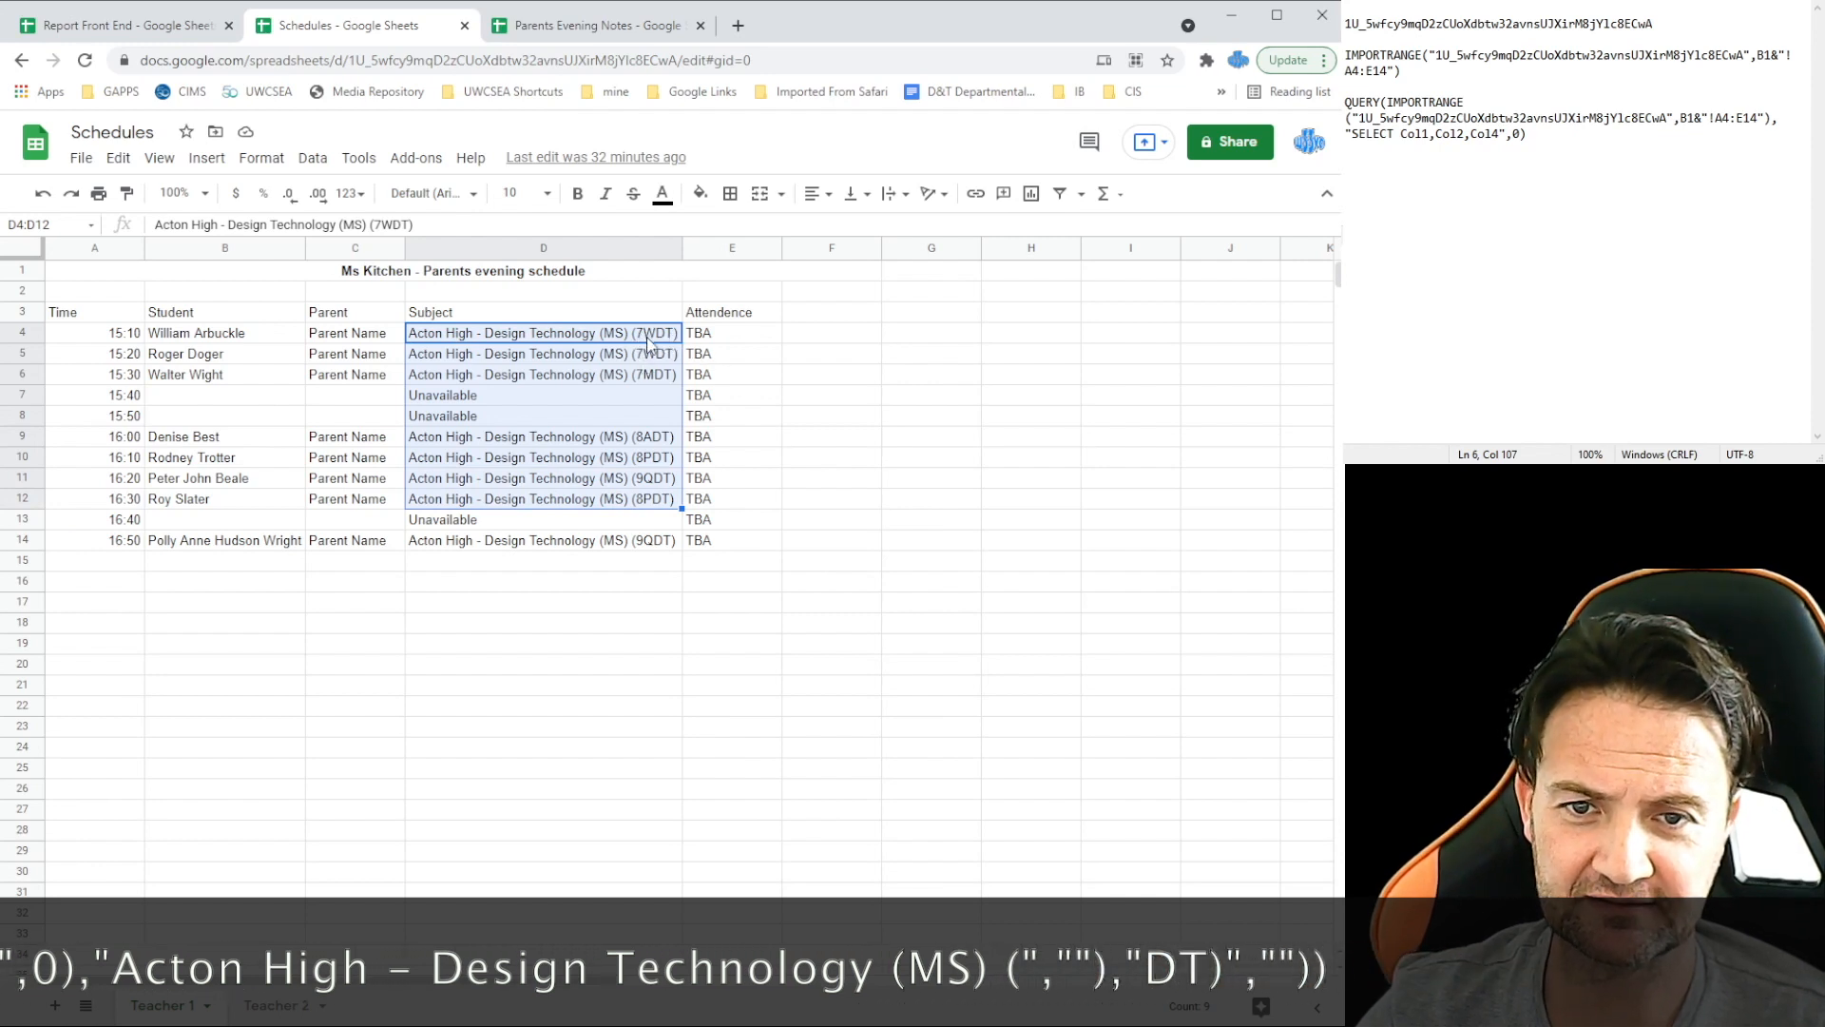
click(1532, 134)
key(Return)
key(Return)
text(SUBSTITUTE)
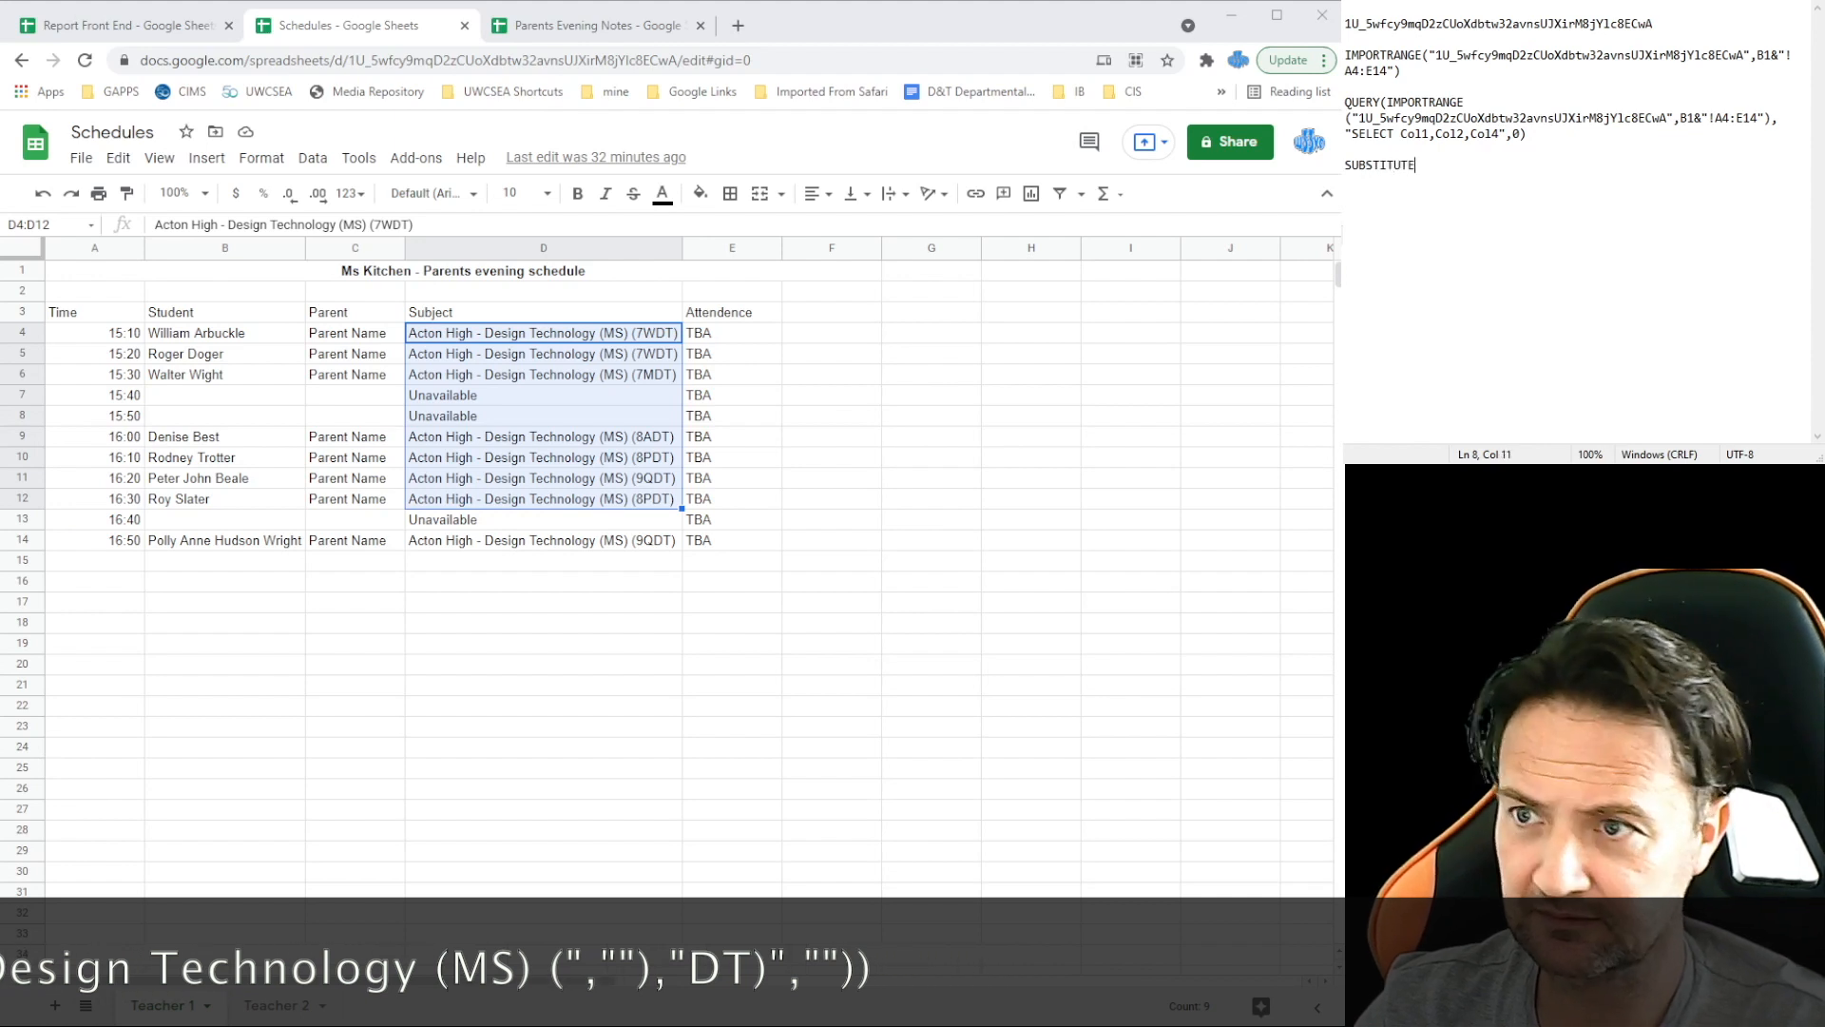
text(()
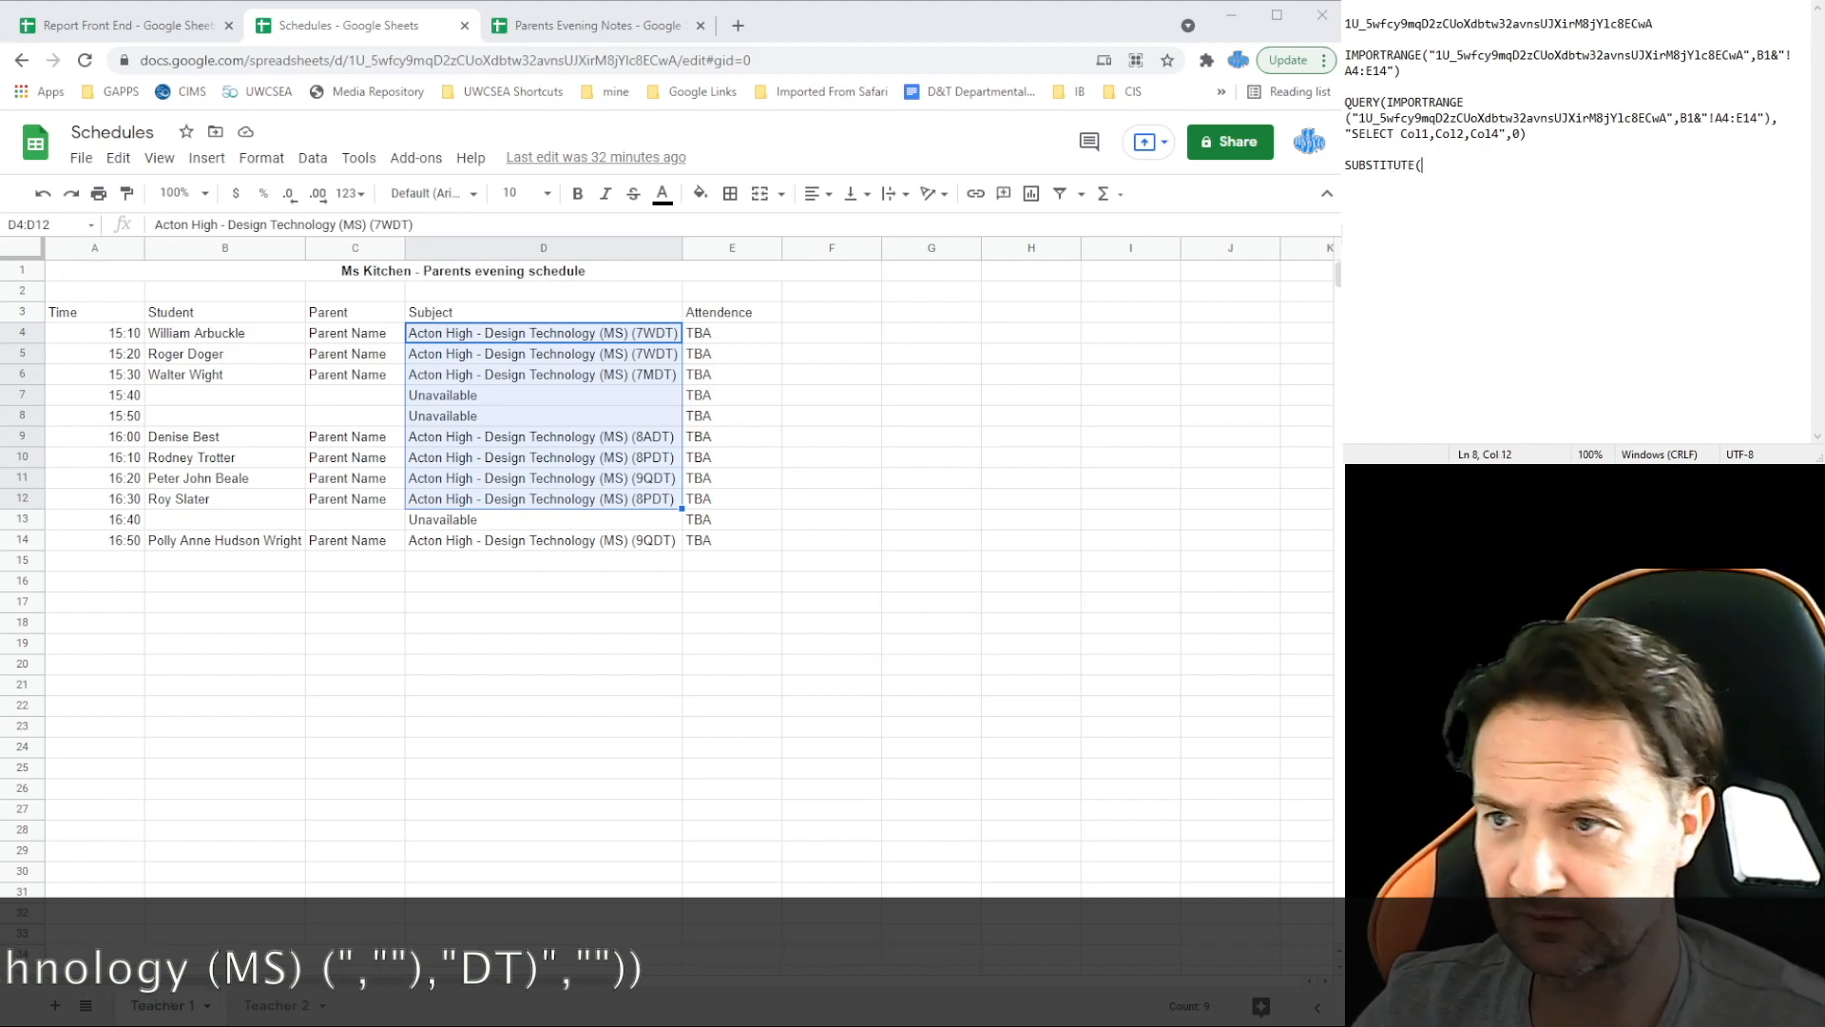
drag(1607, 134, 1344, 106)
key(ctrl+x)
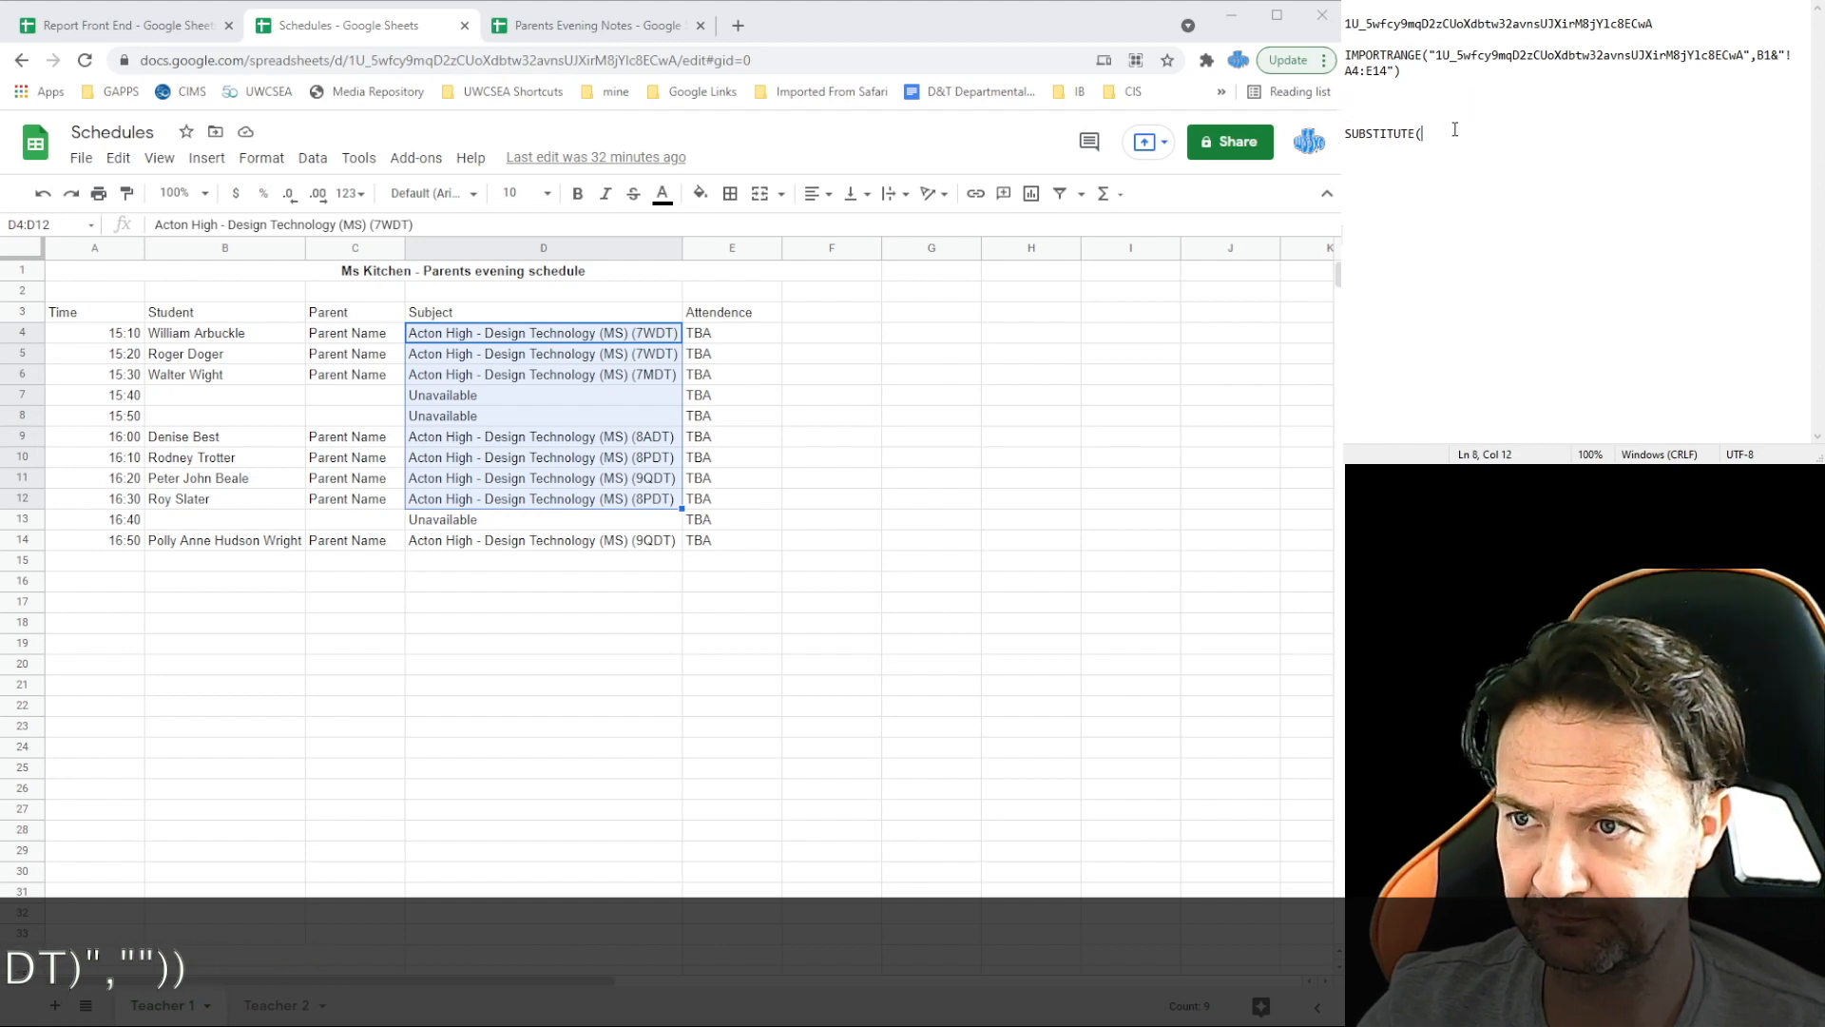
key(ctrl+v)
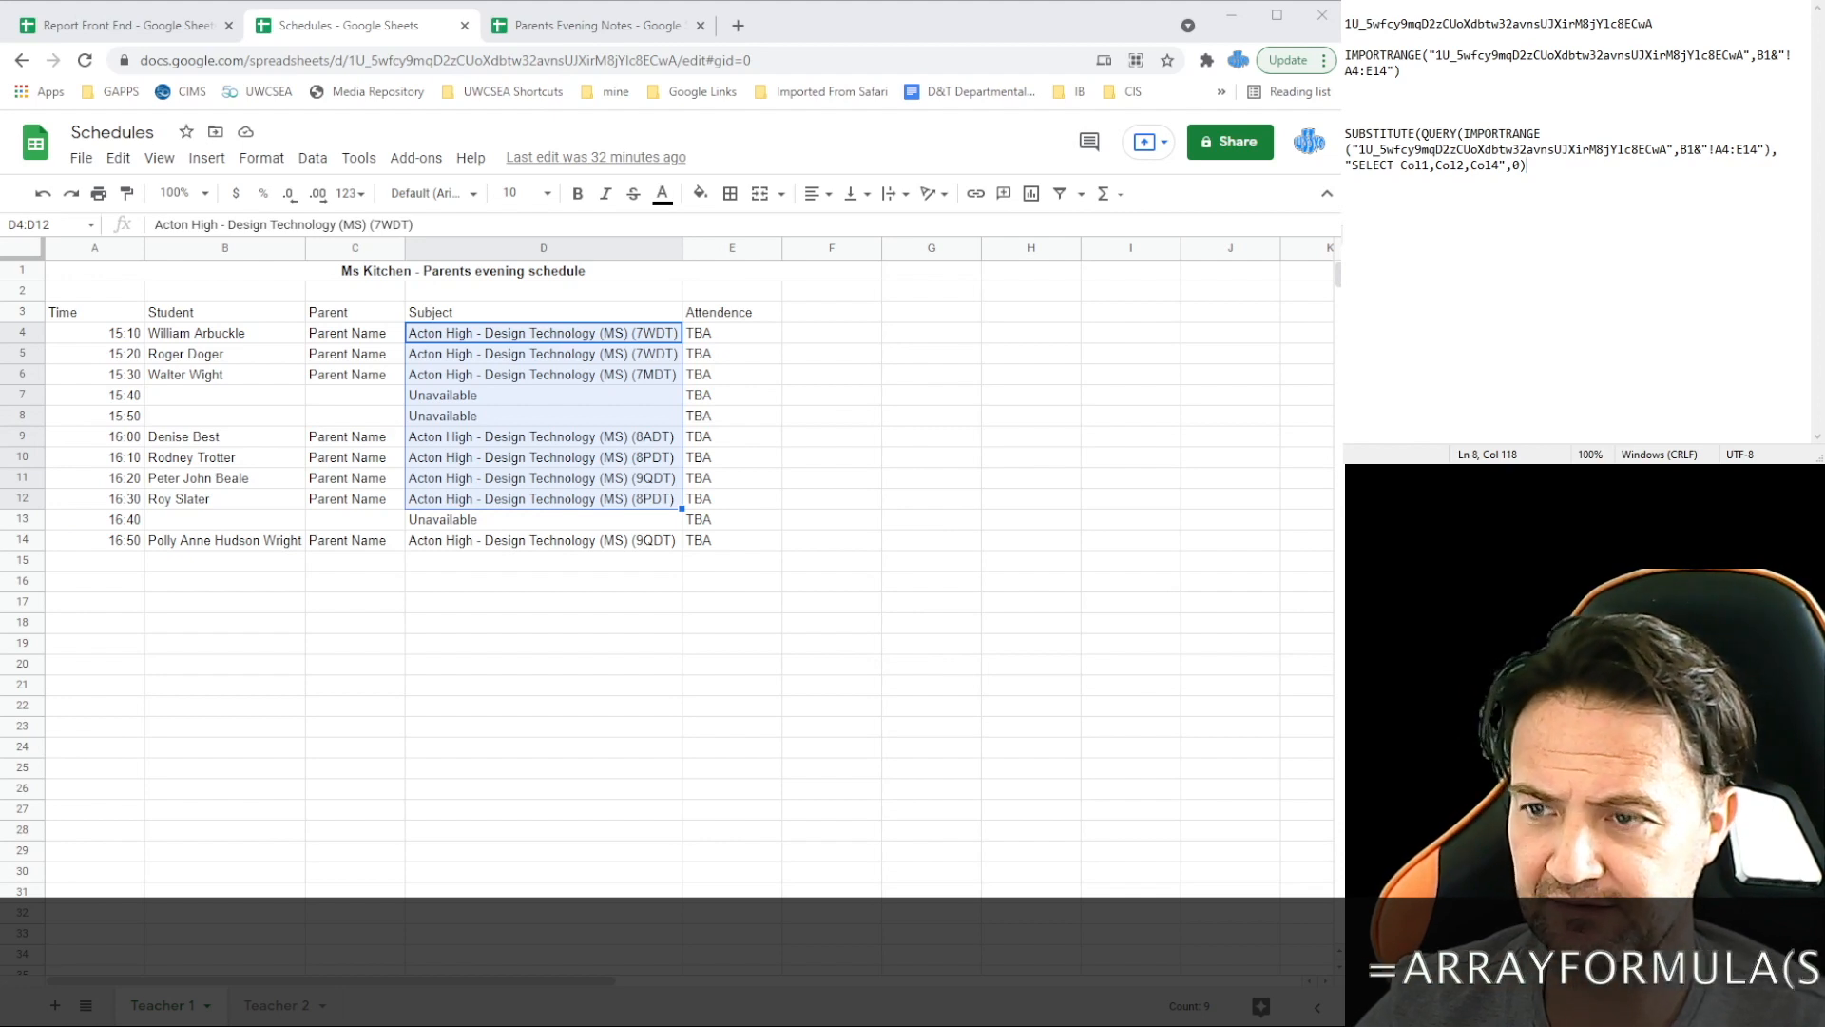
Step: Make the SUBSTITUTE replace "Acton High - Design Technology (MS) (" with "", then begin another SUBSTITUTE(
text(,")
drag(371, 224, 148, 224)
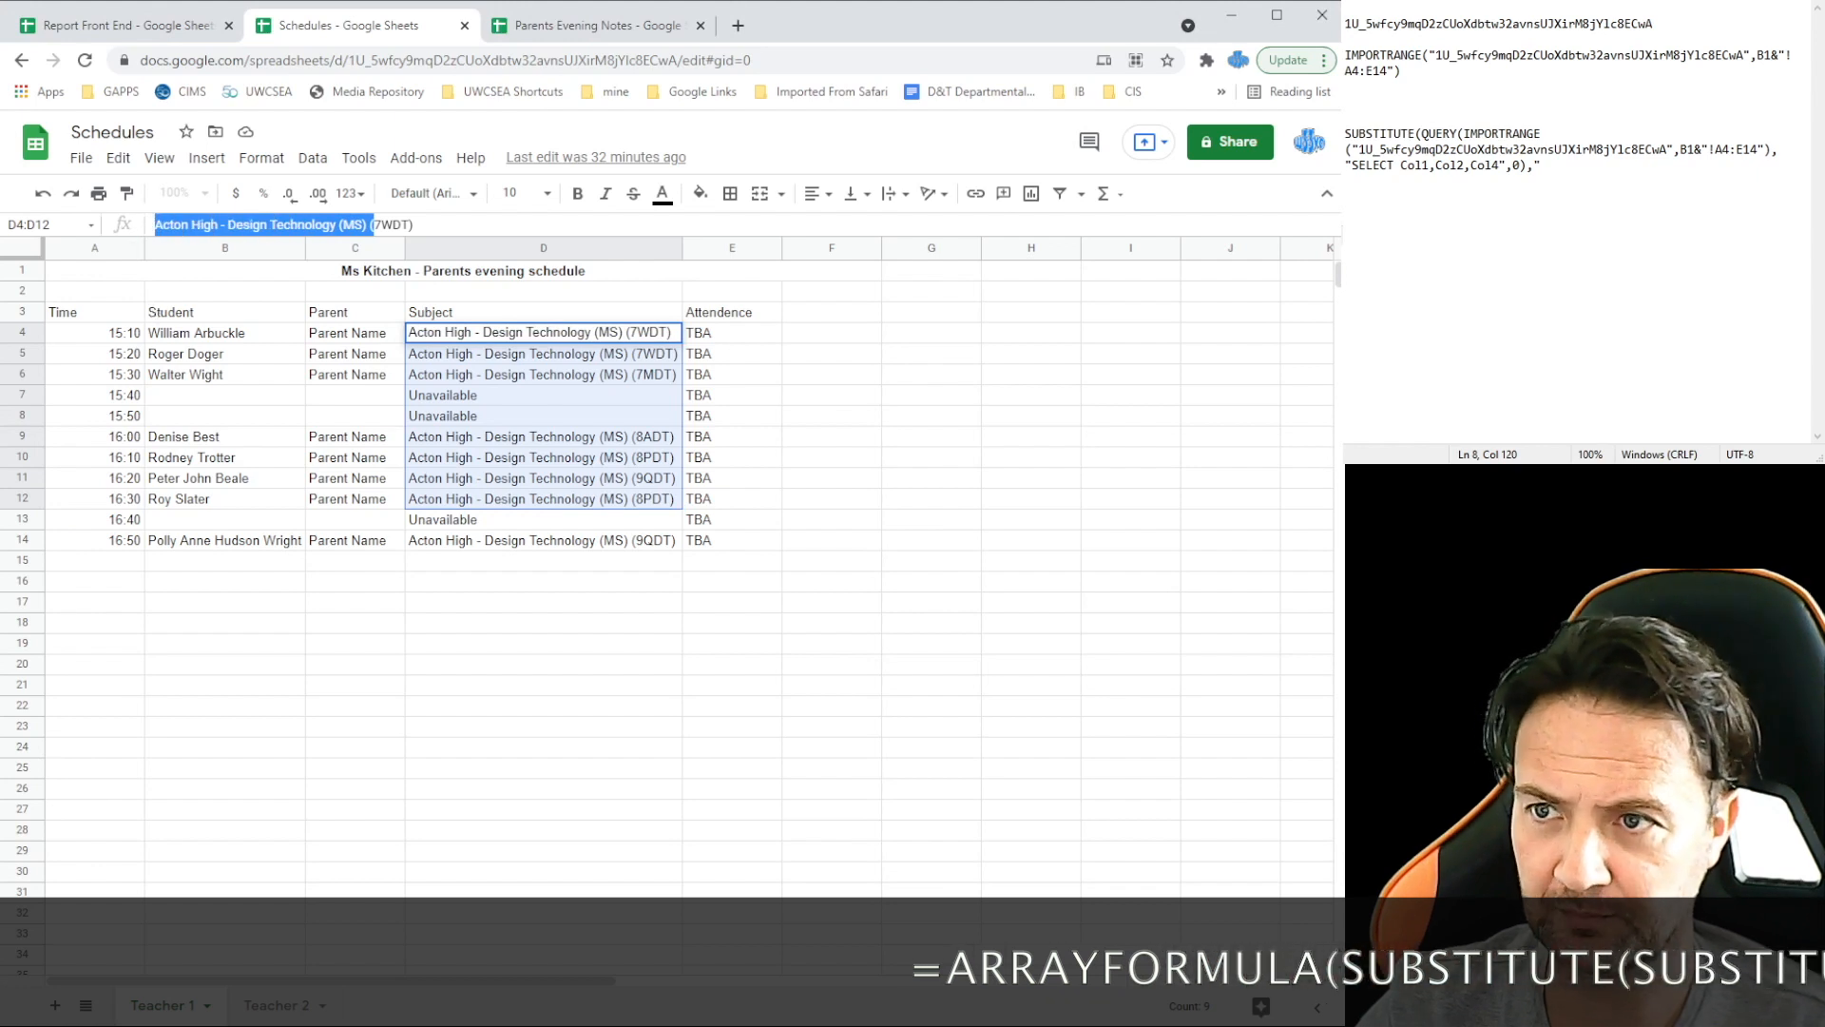
click(1557, 172)
key(ctrl+v)
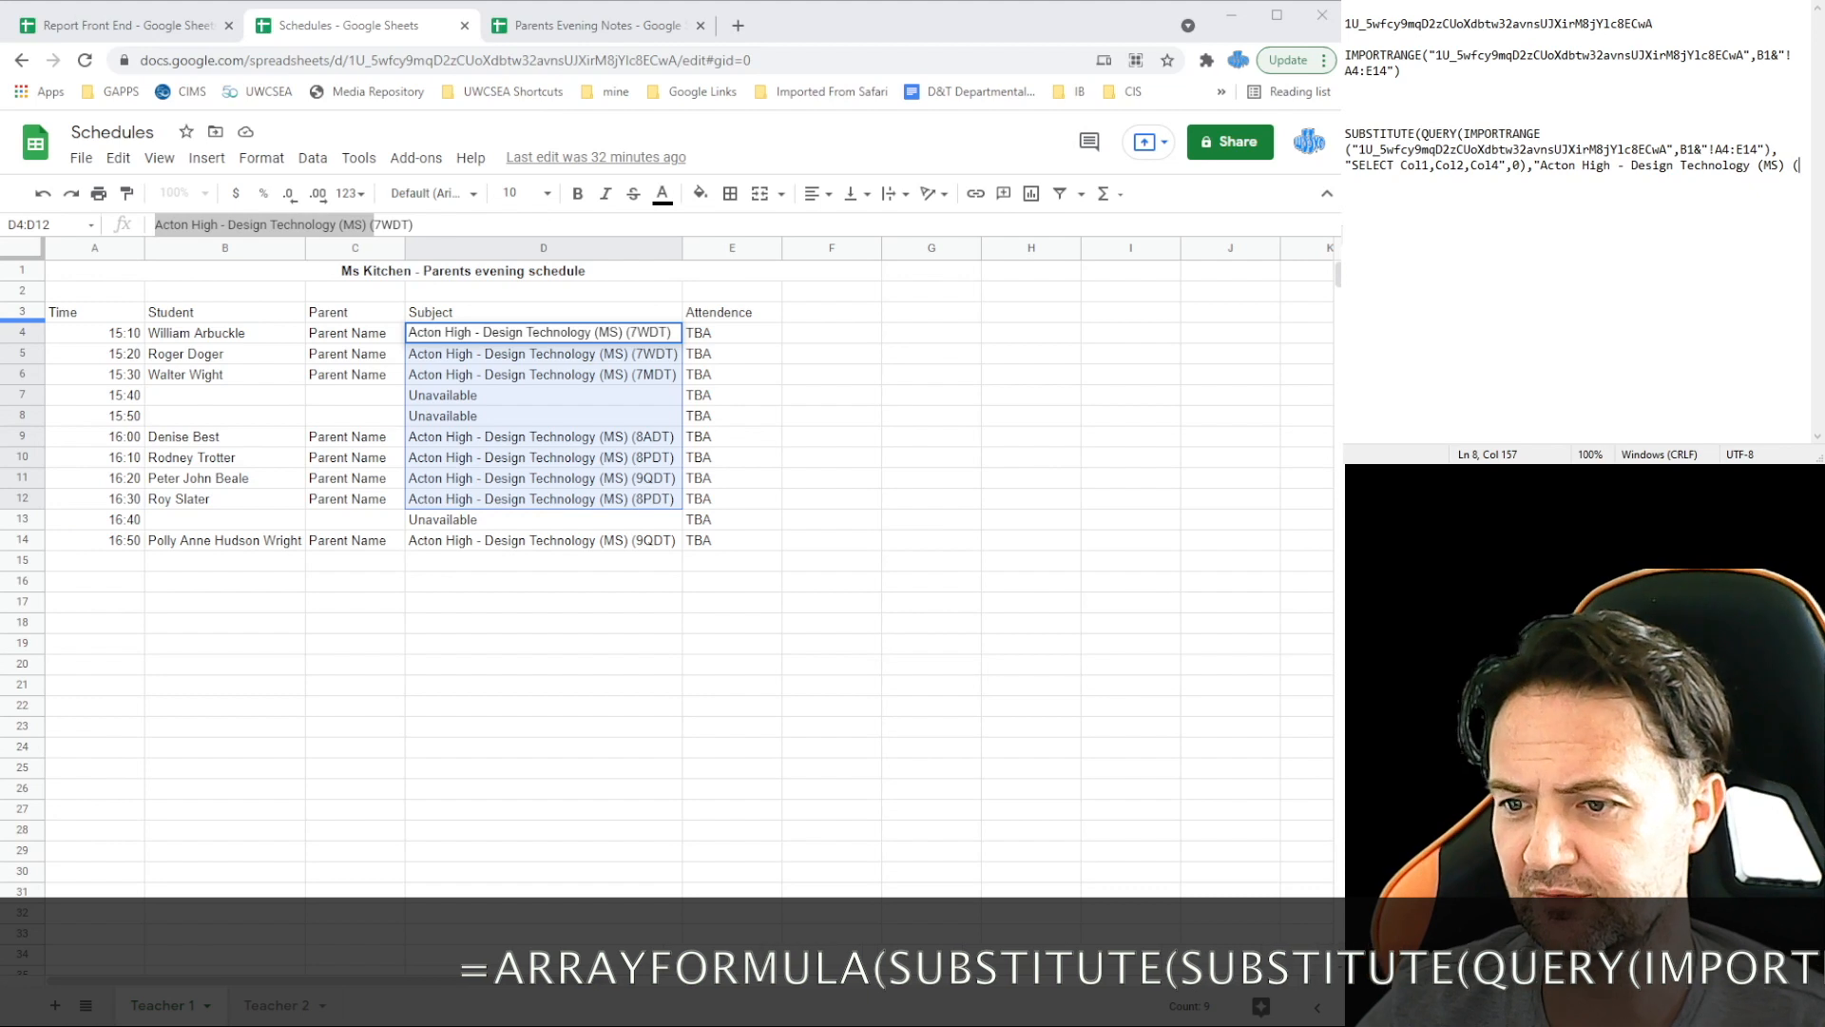
text(",)
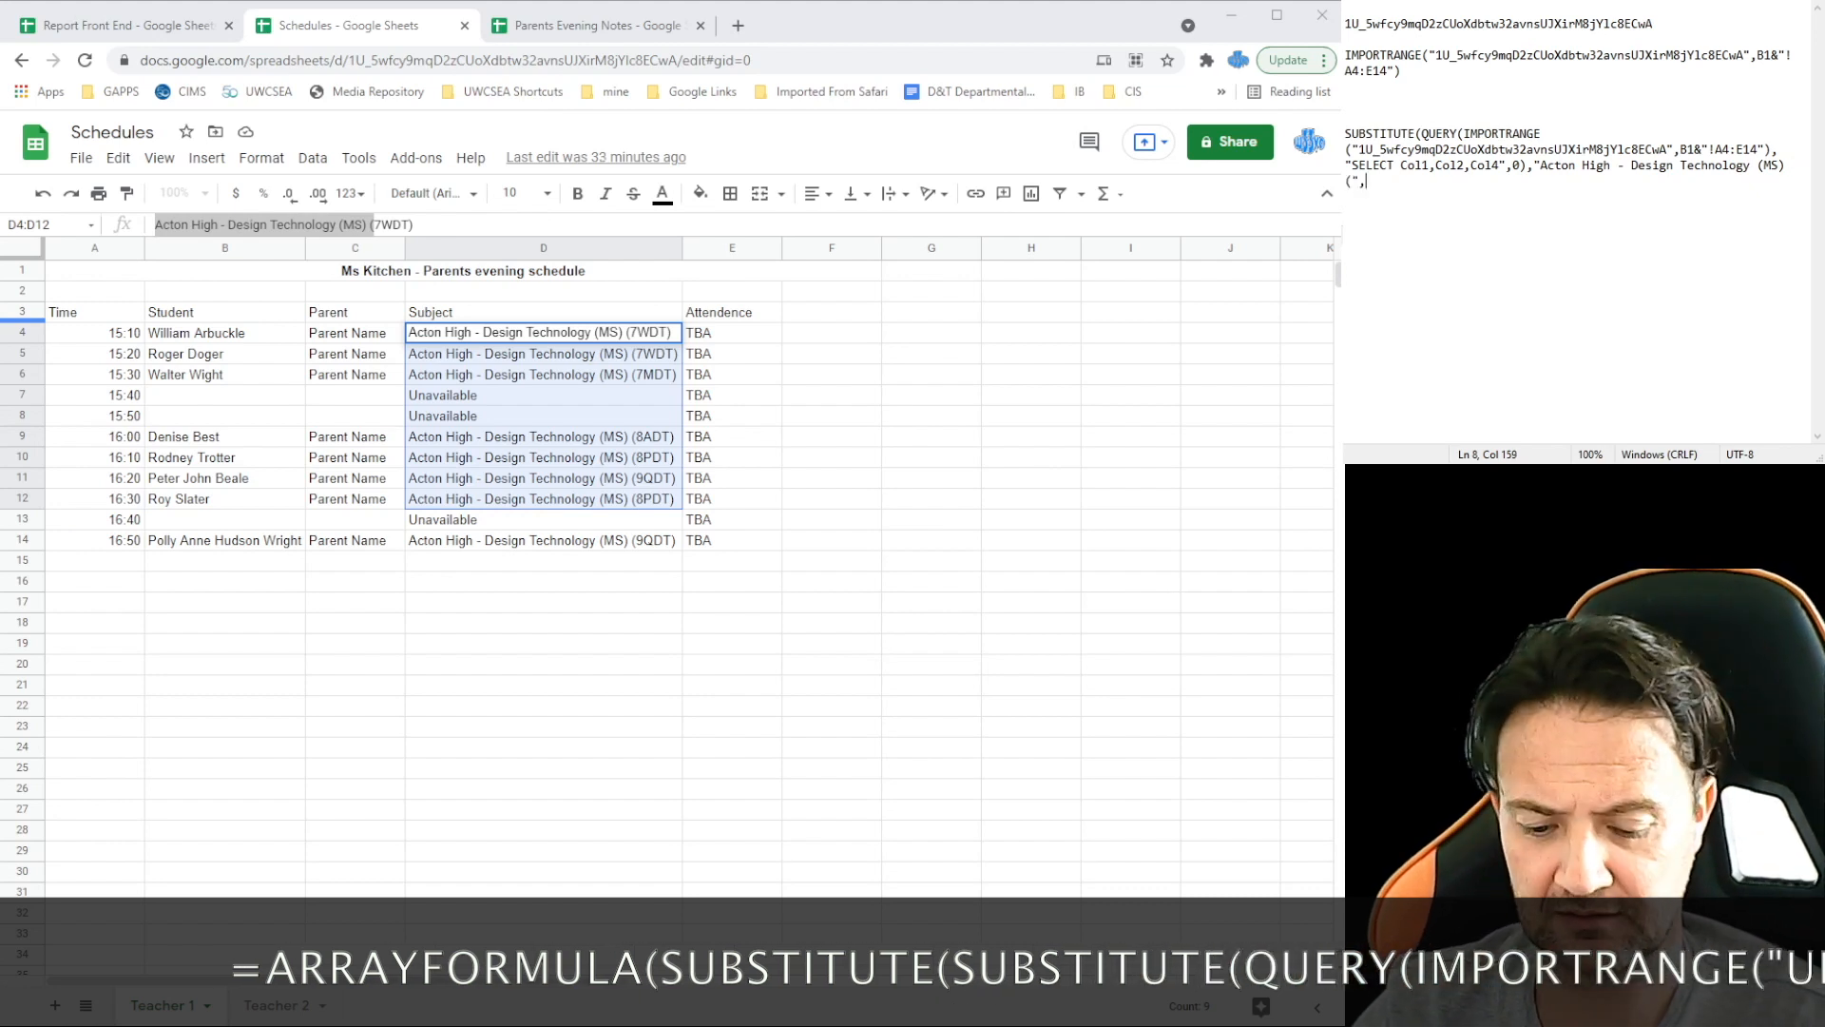
text("""))
key(Return)
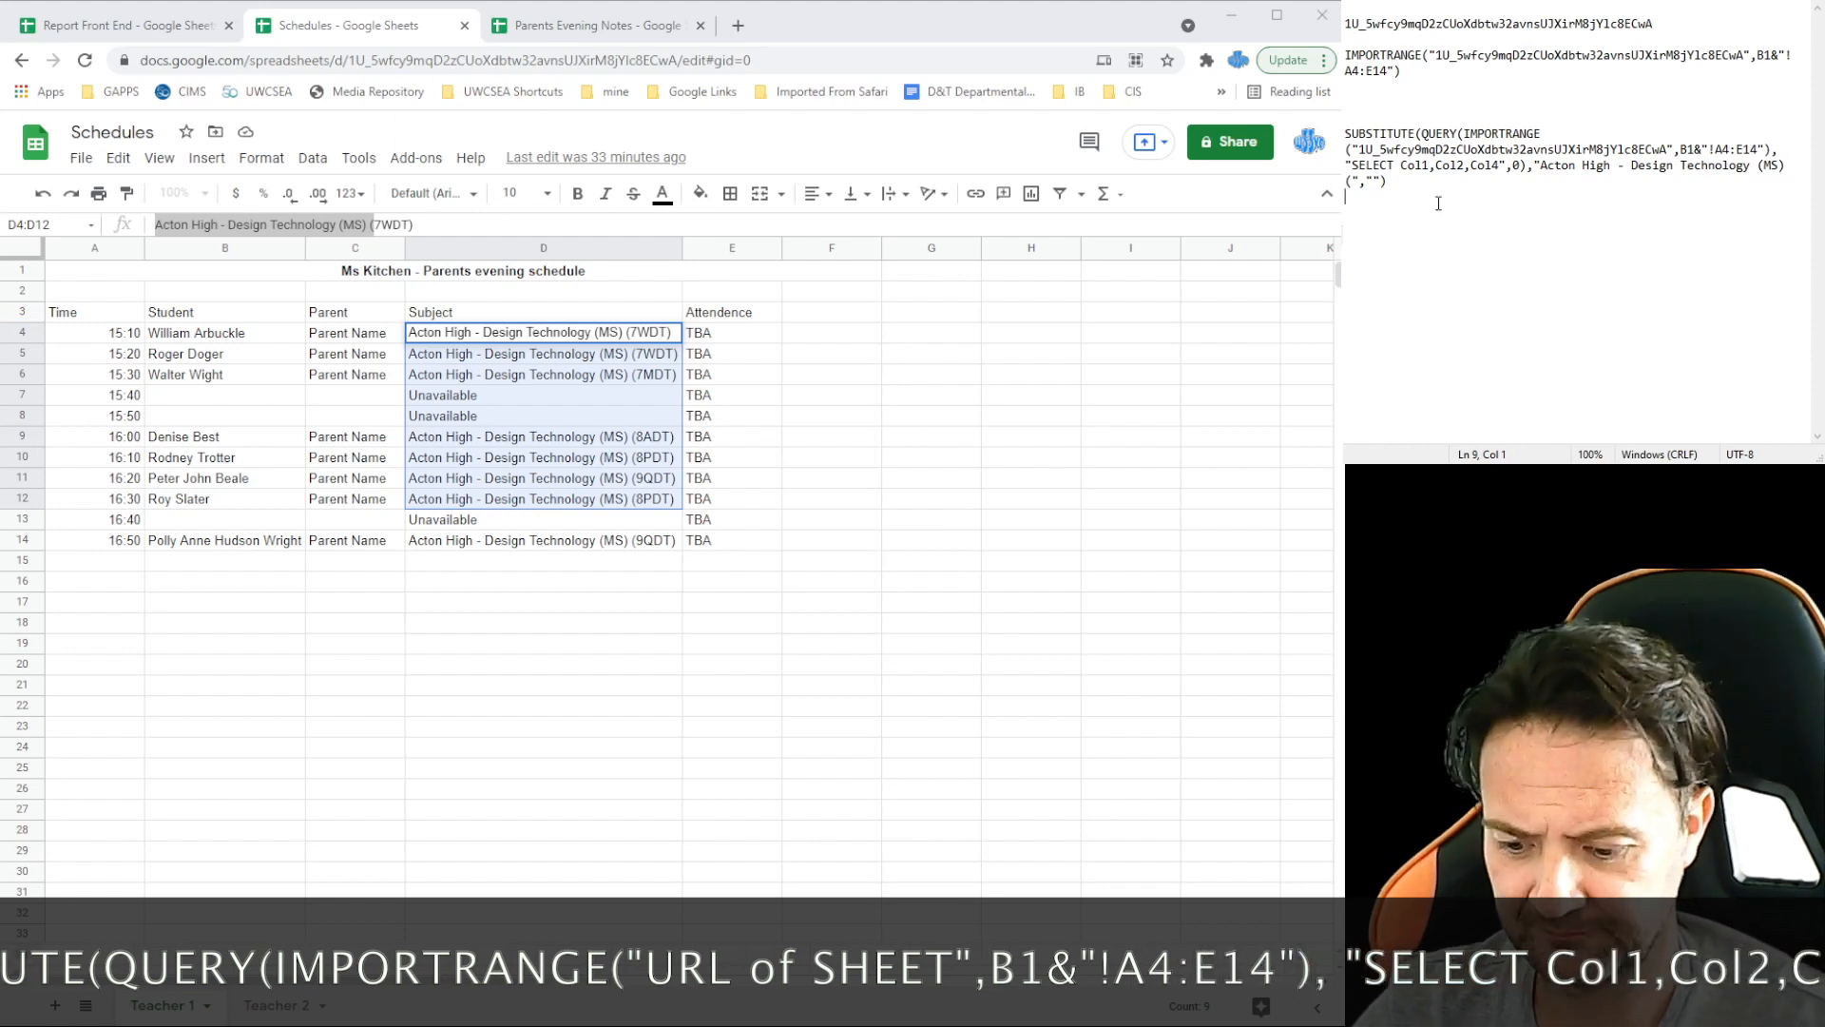
key(Return)
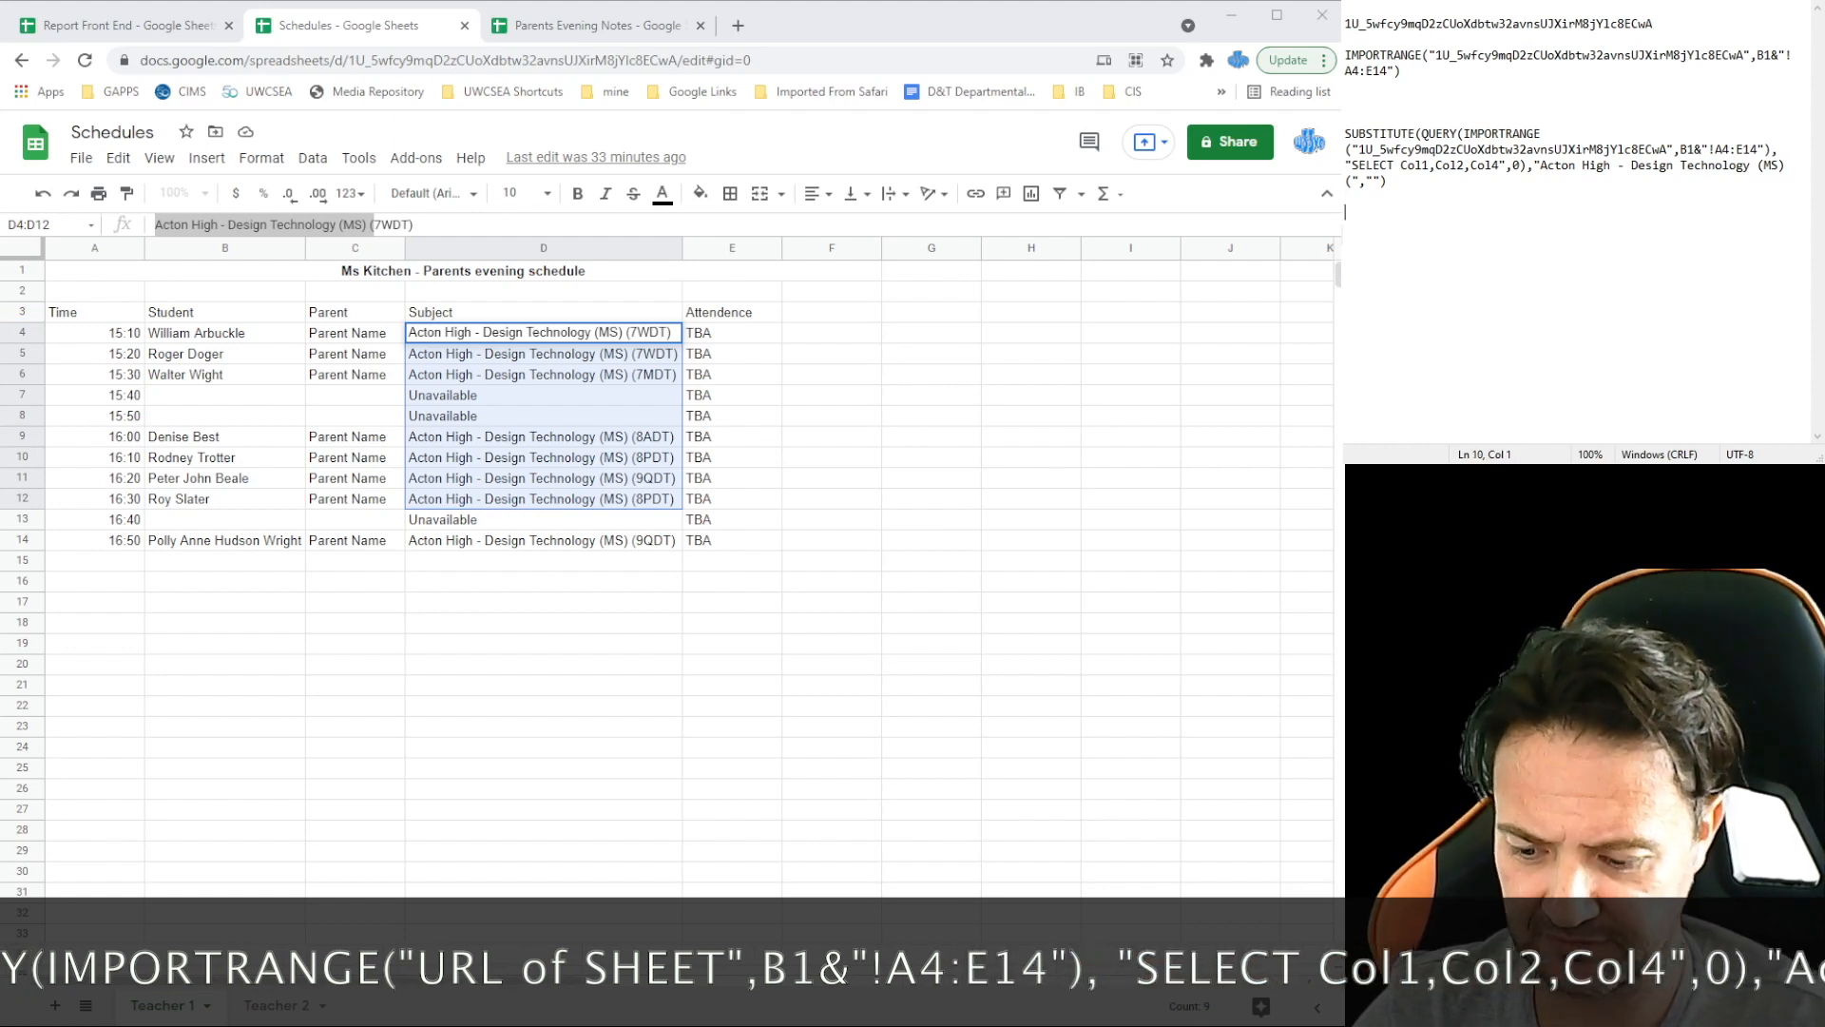
text(SUBSTITUTE()
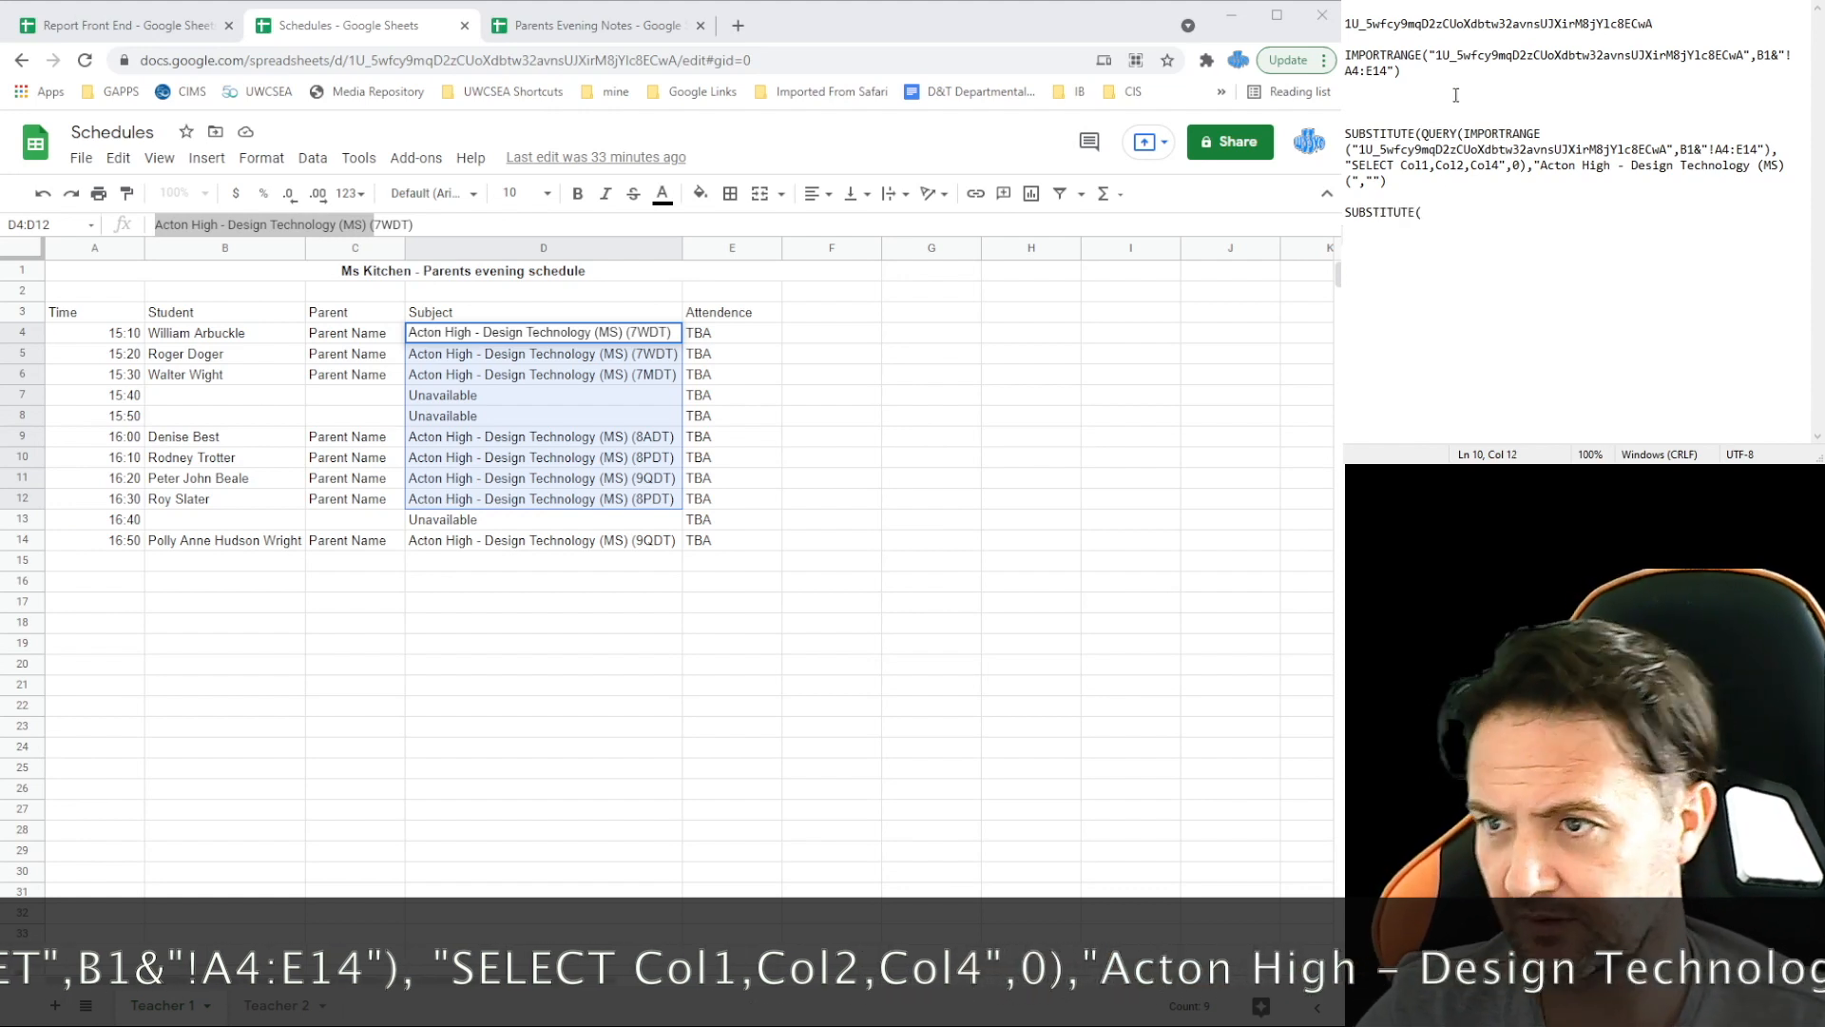
Step: Nest the first SUBSTITUTE inside a second one that replaces "DT)" with ""
drag(1409, 190, 1345, 129)
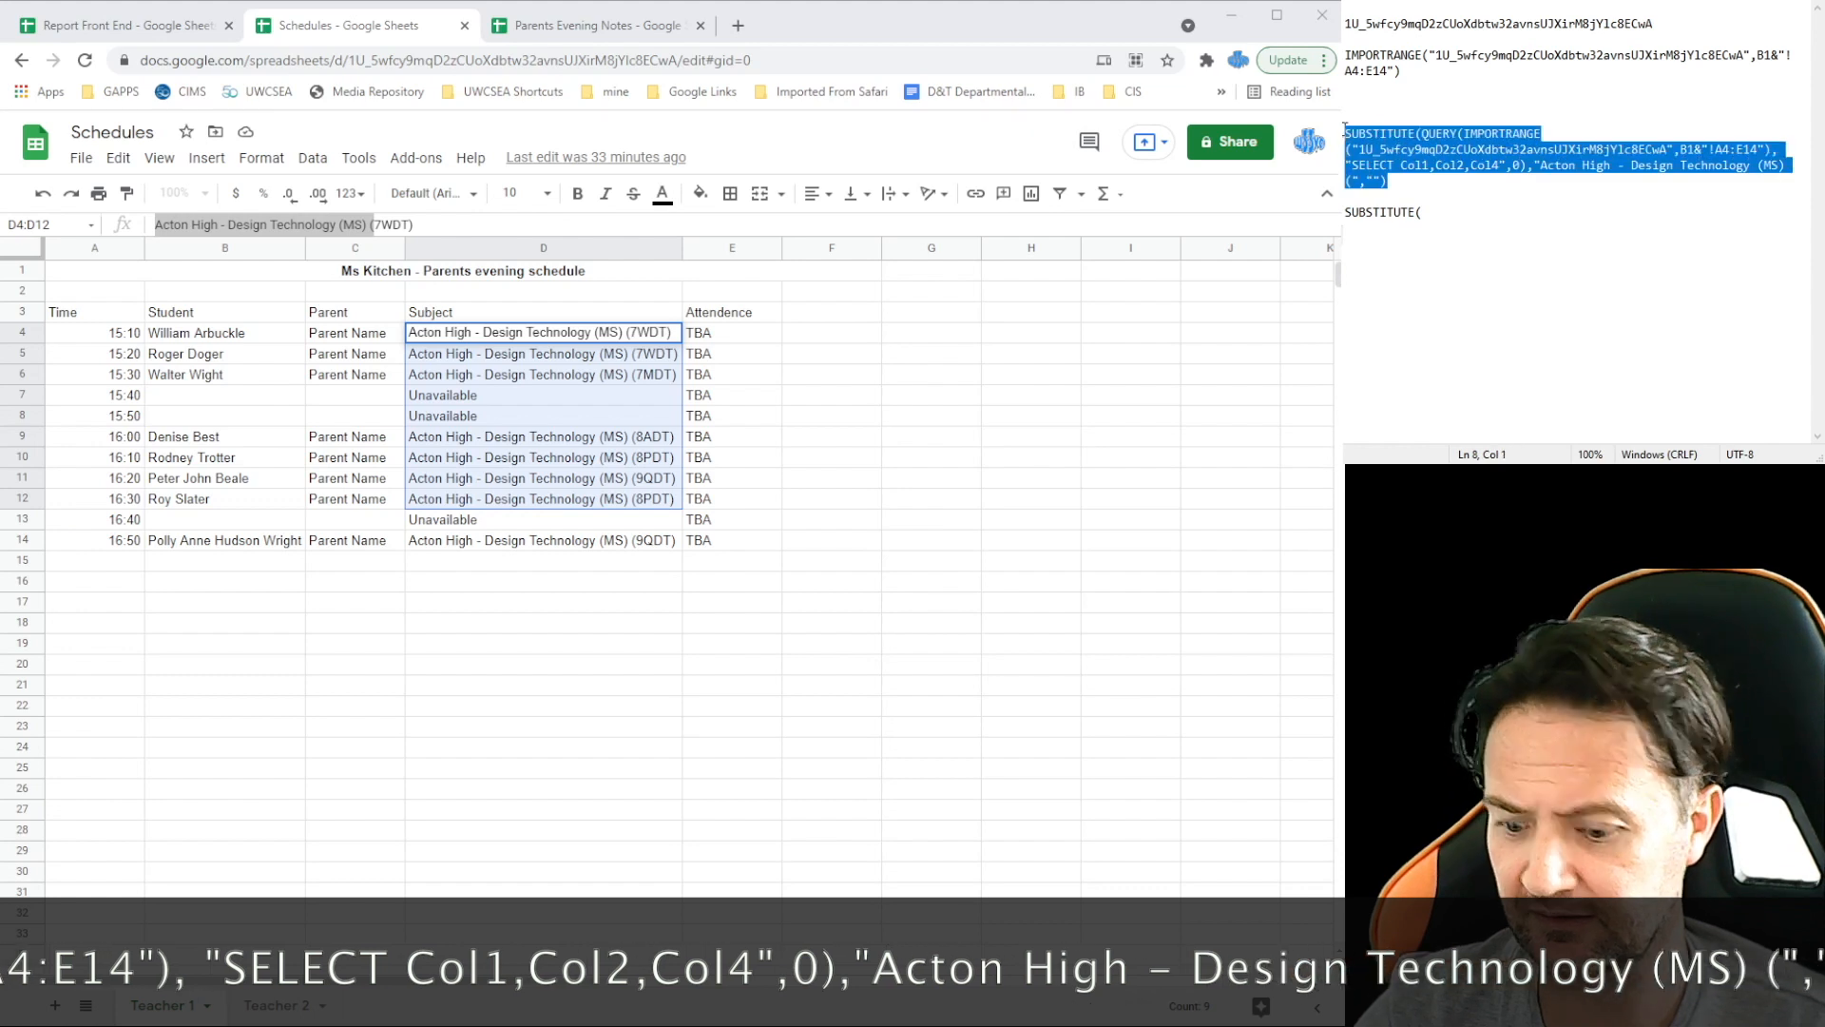
key(ctrl+x)
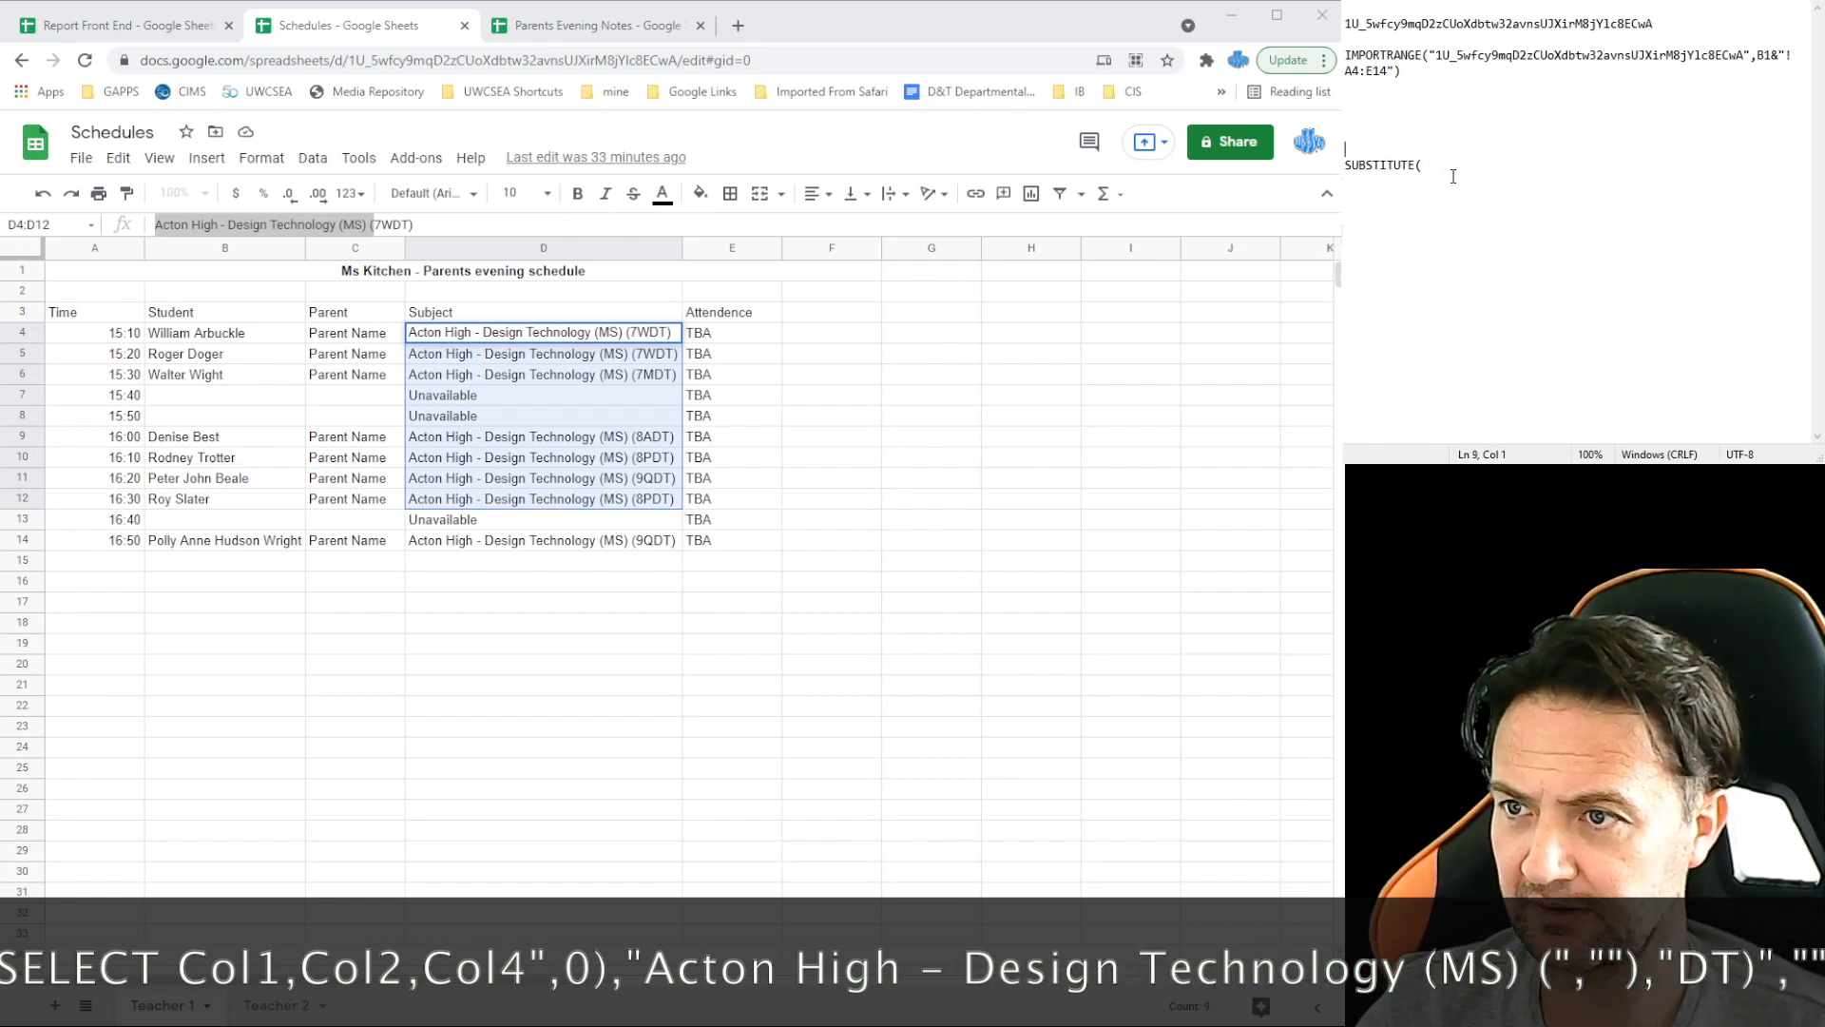
click(1447, 173)
key(ctrl+v)
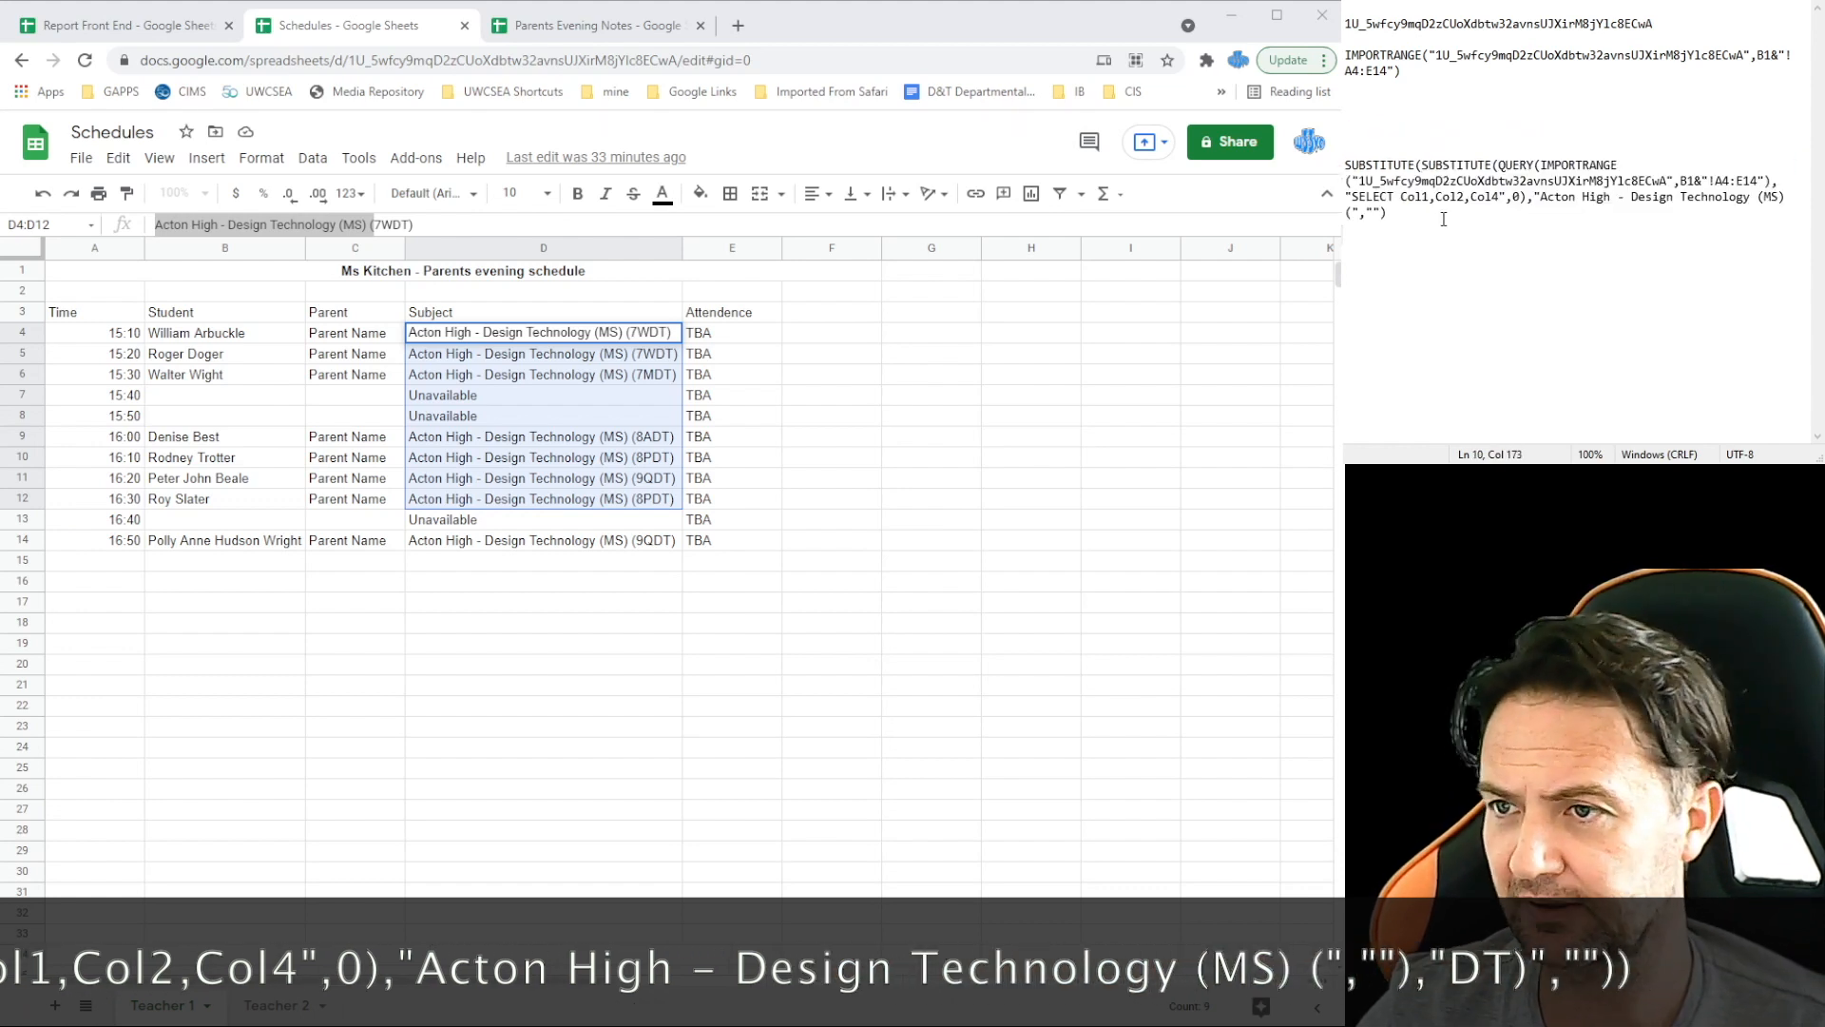
text(,)
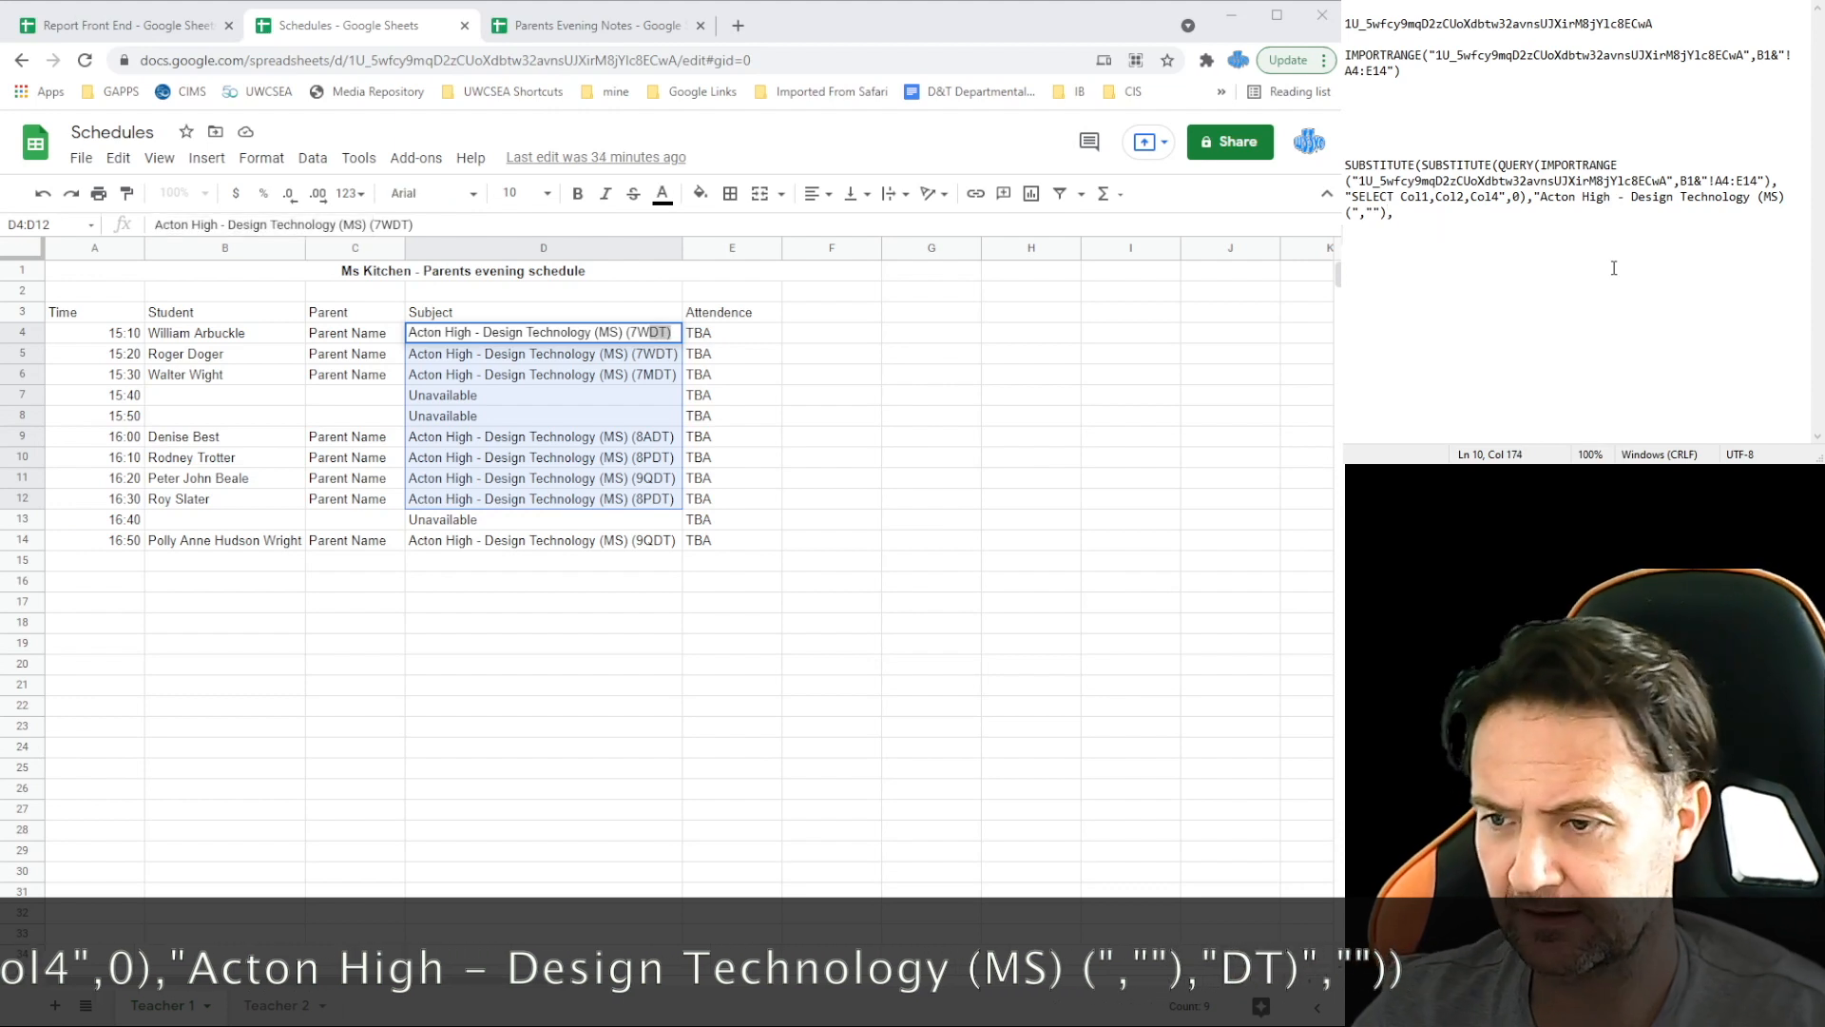
text("DT)")
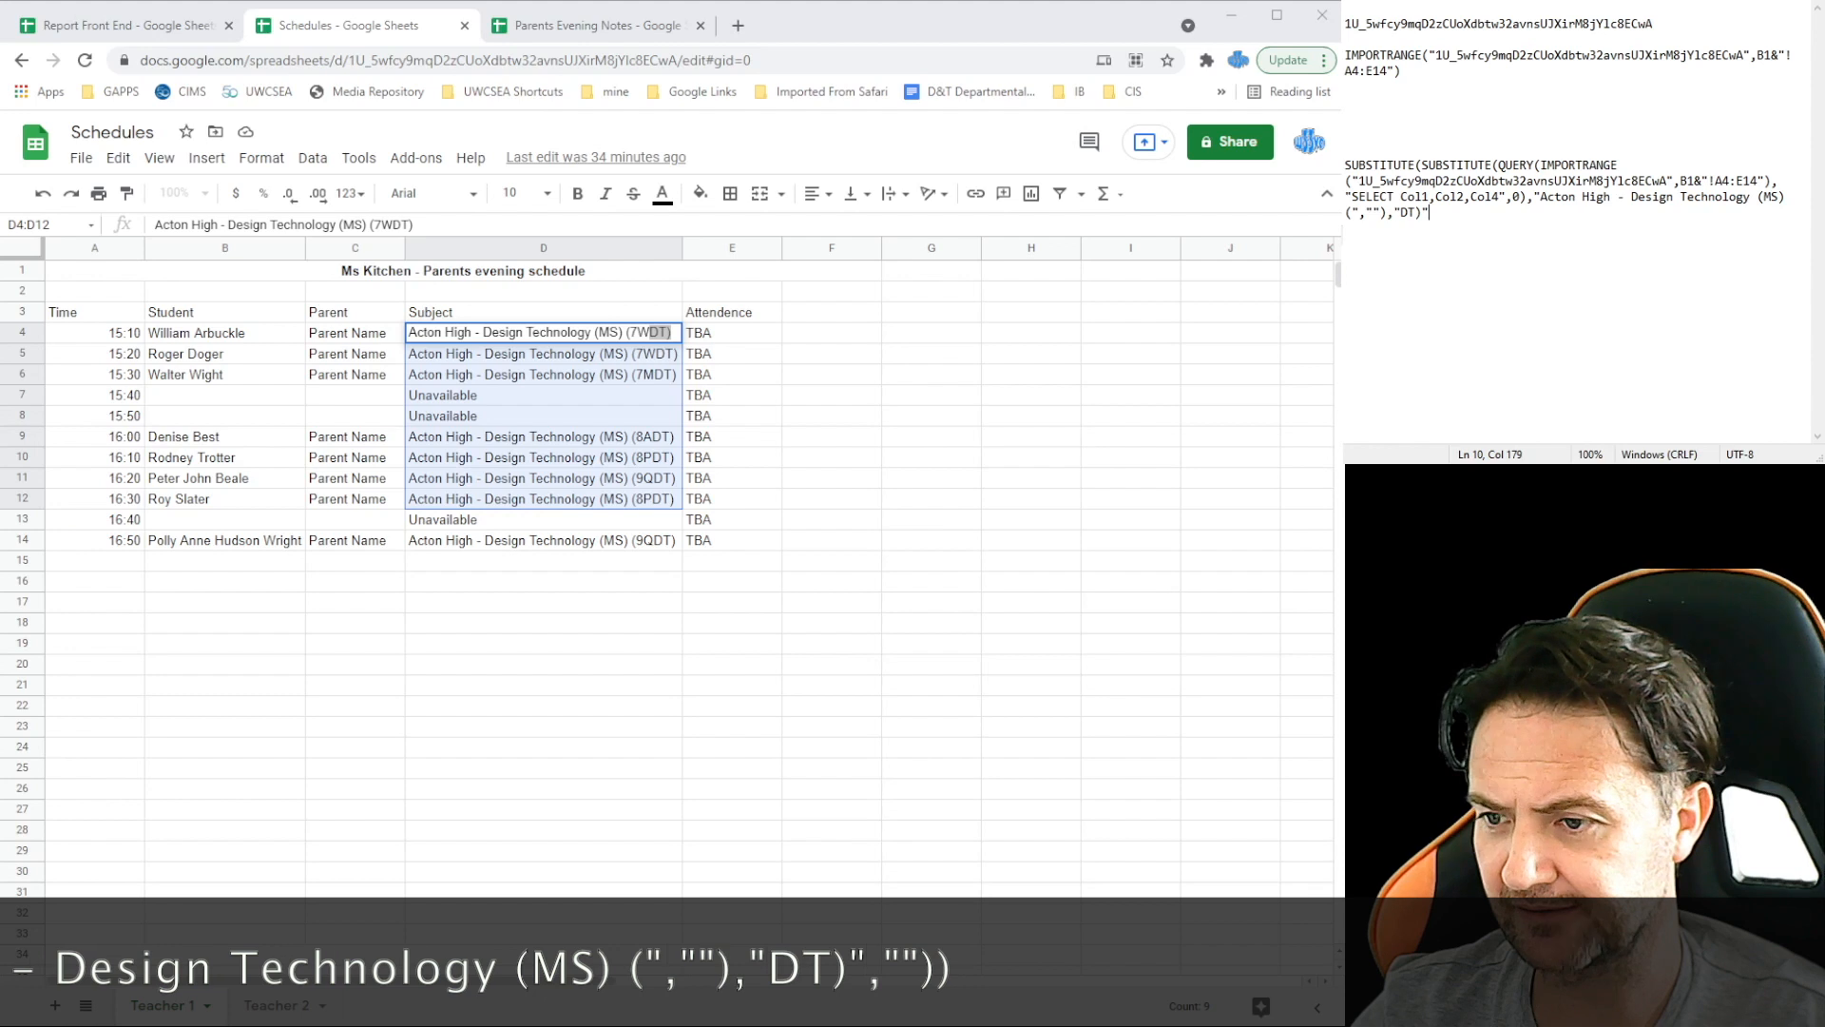
text(,)
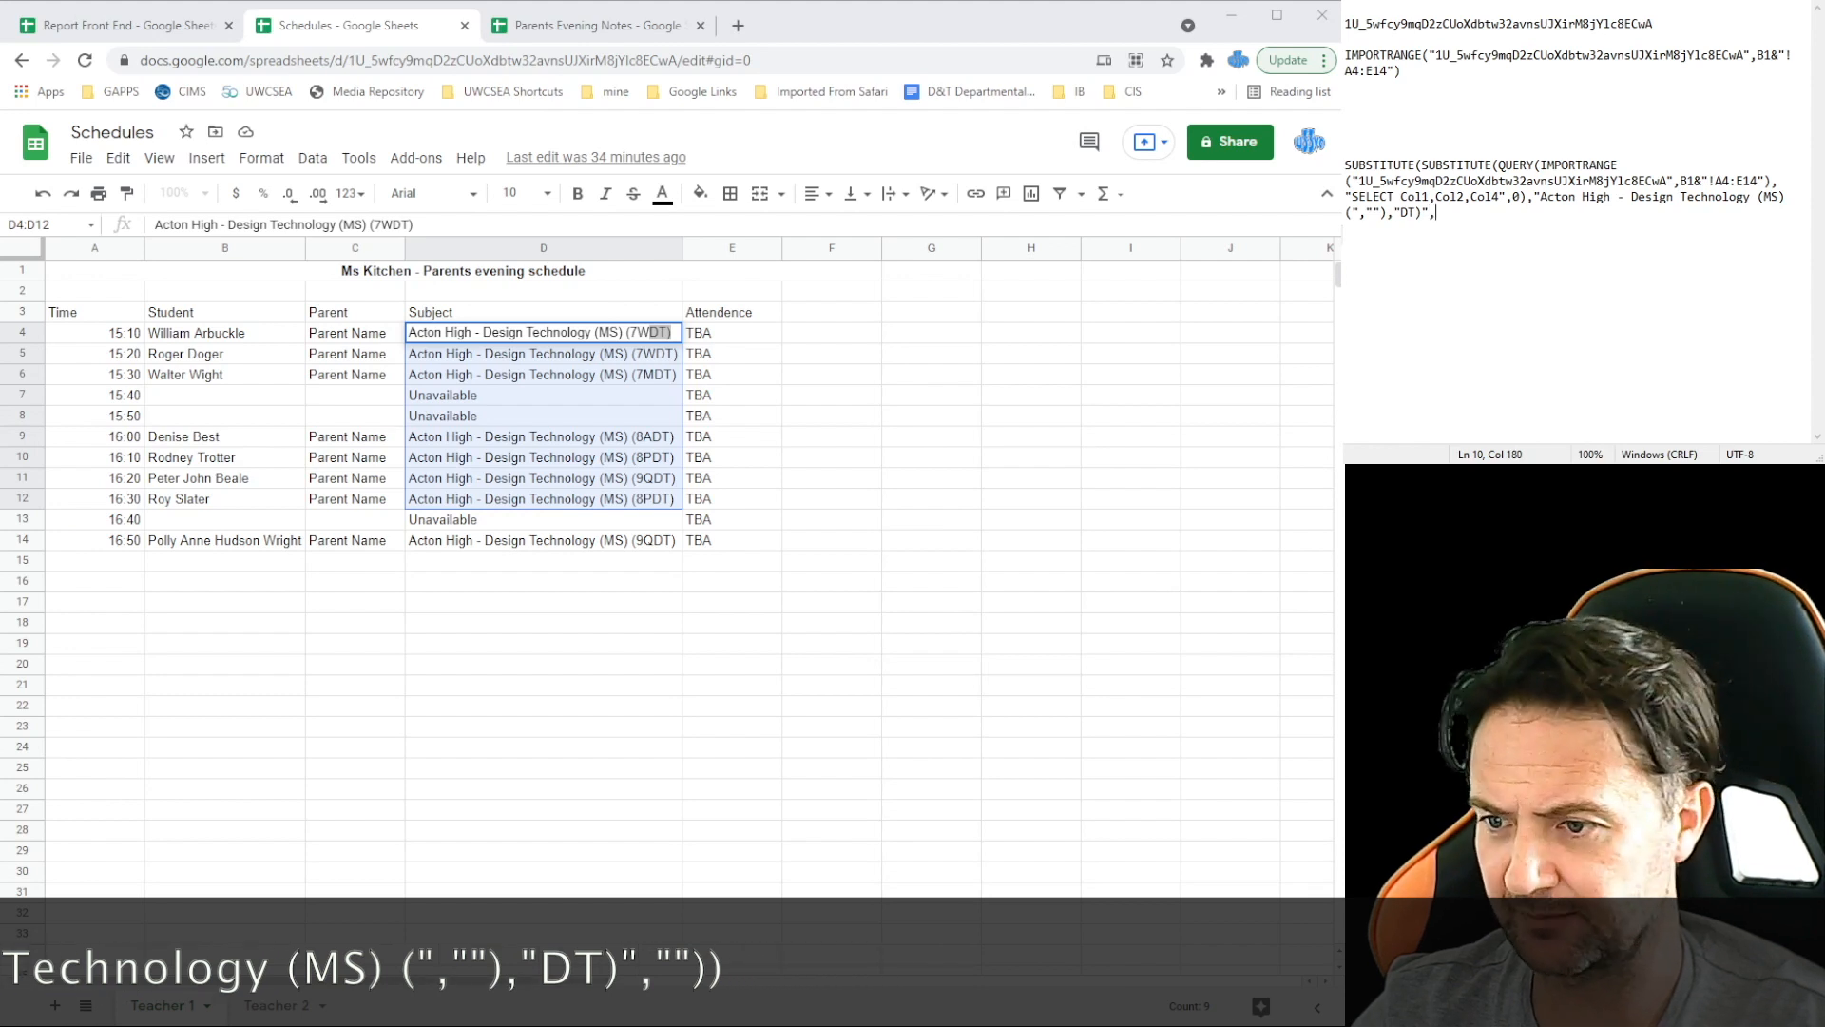
text("")
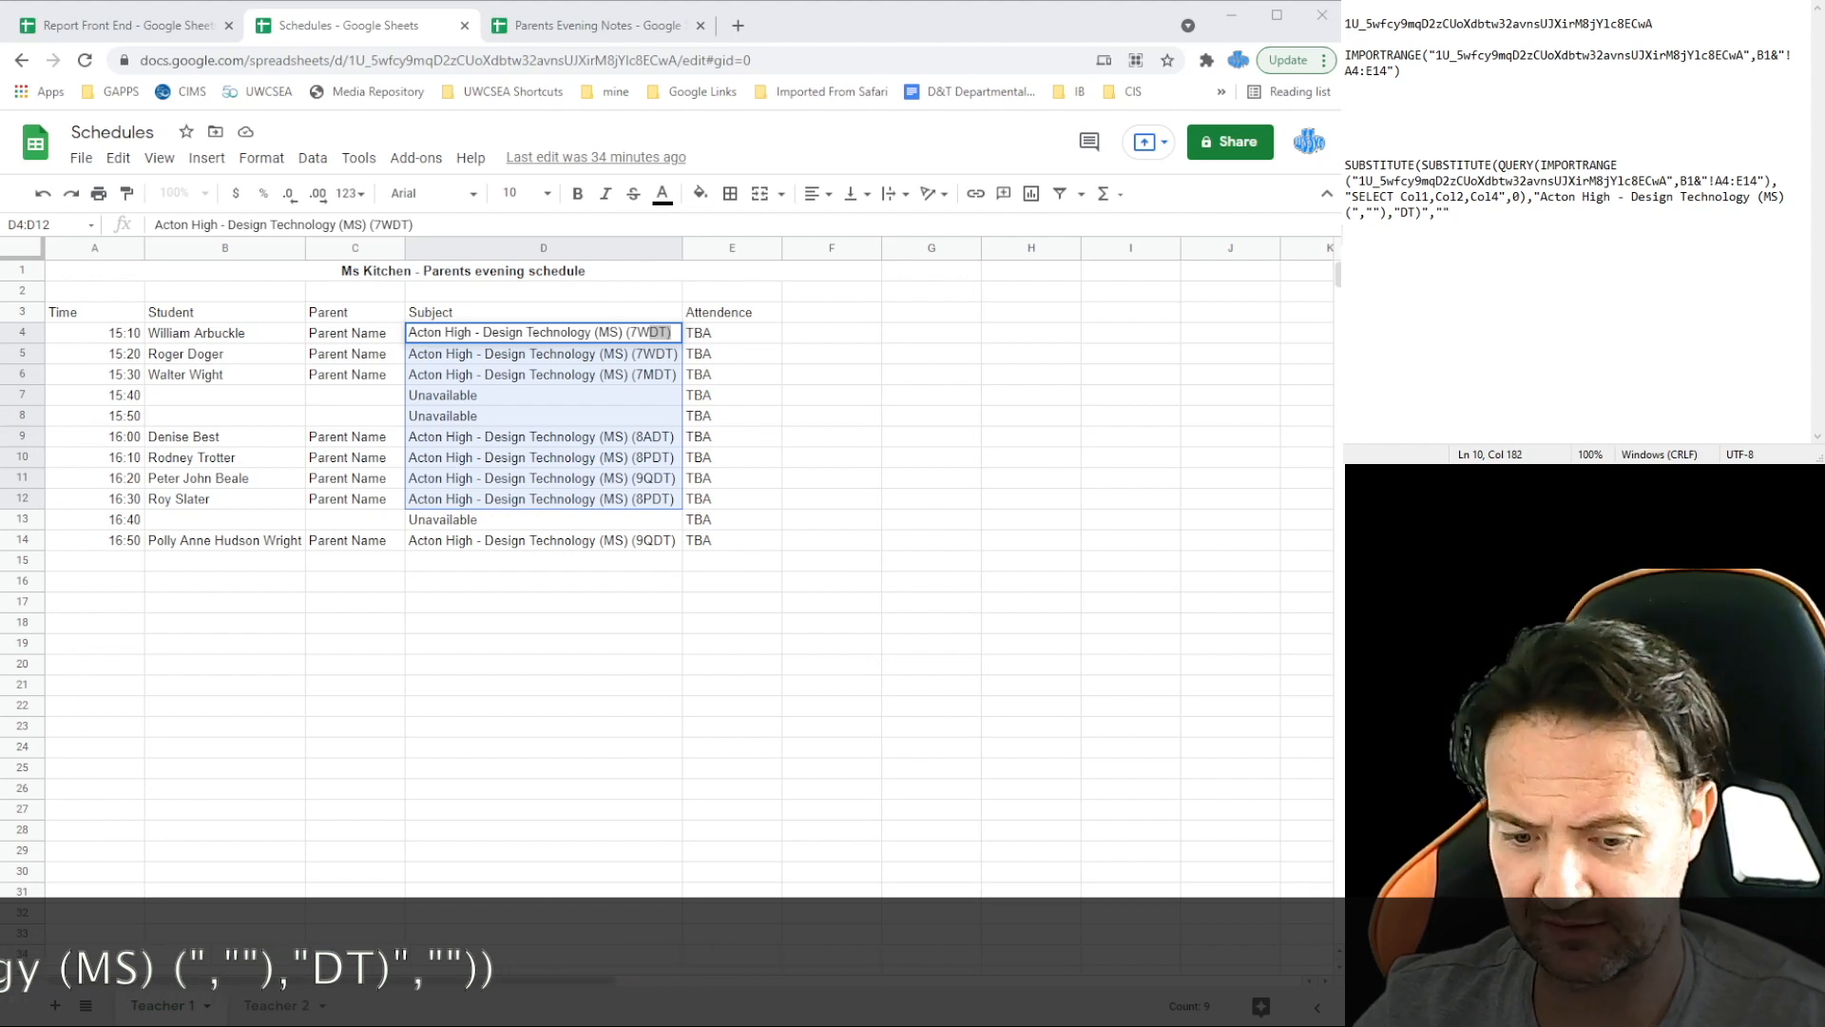
text())
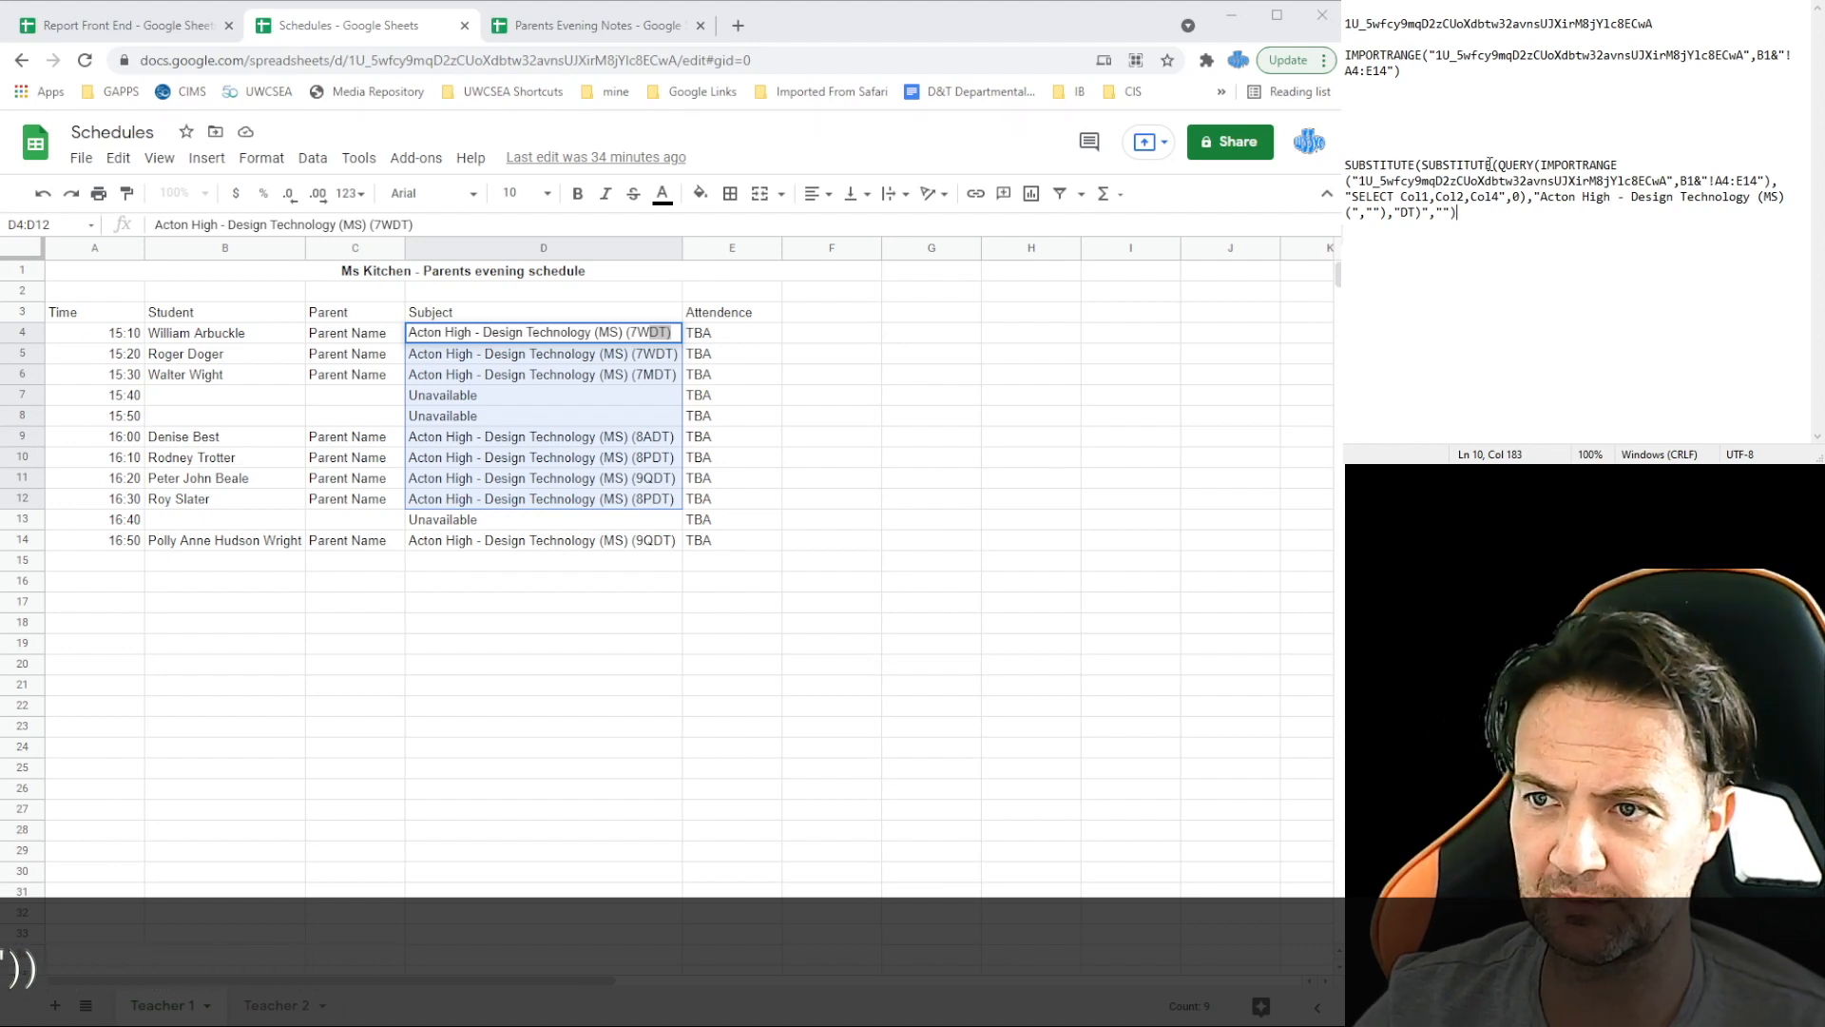
Step: Wrap the nested formula in =ARRAYFORMULA( ), select it, and return to Parents Evening Notes
key(Return)
key(Return)
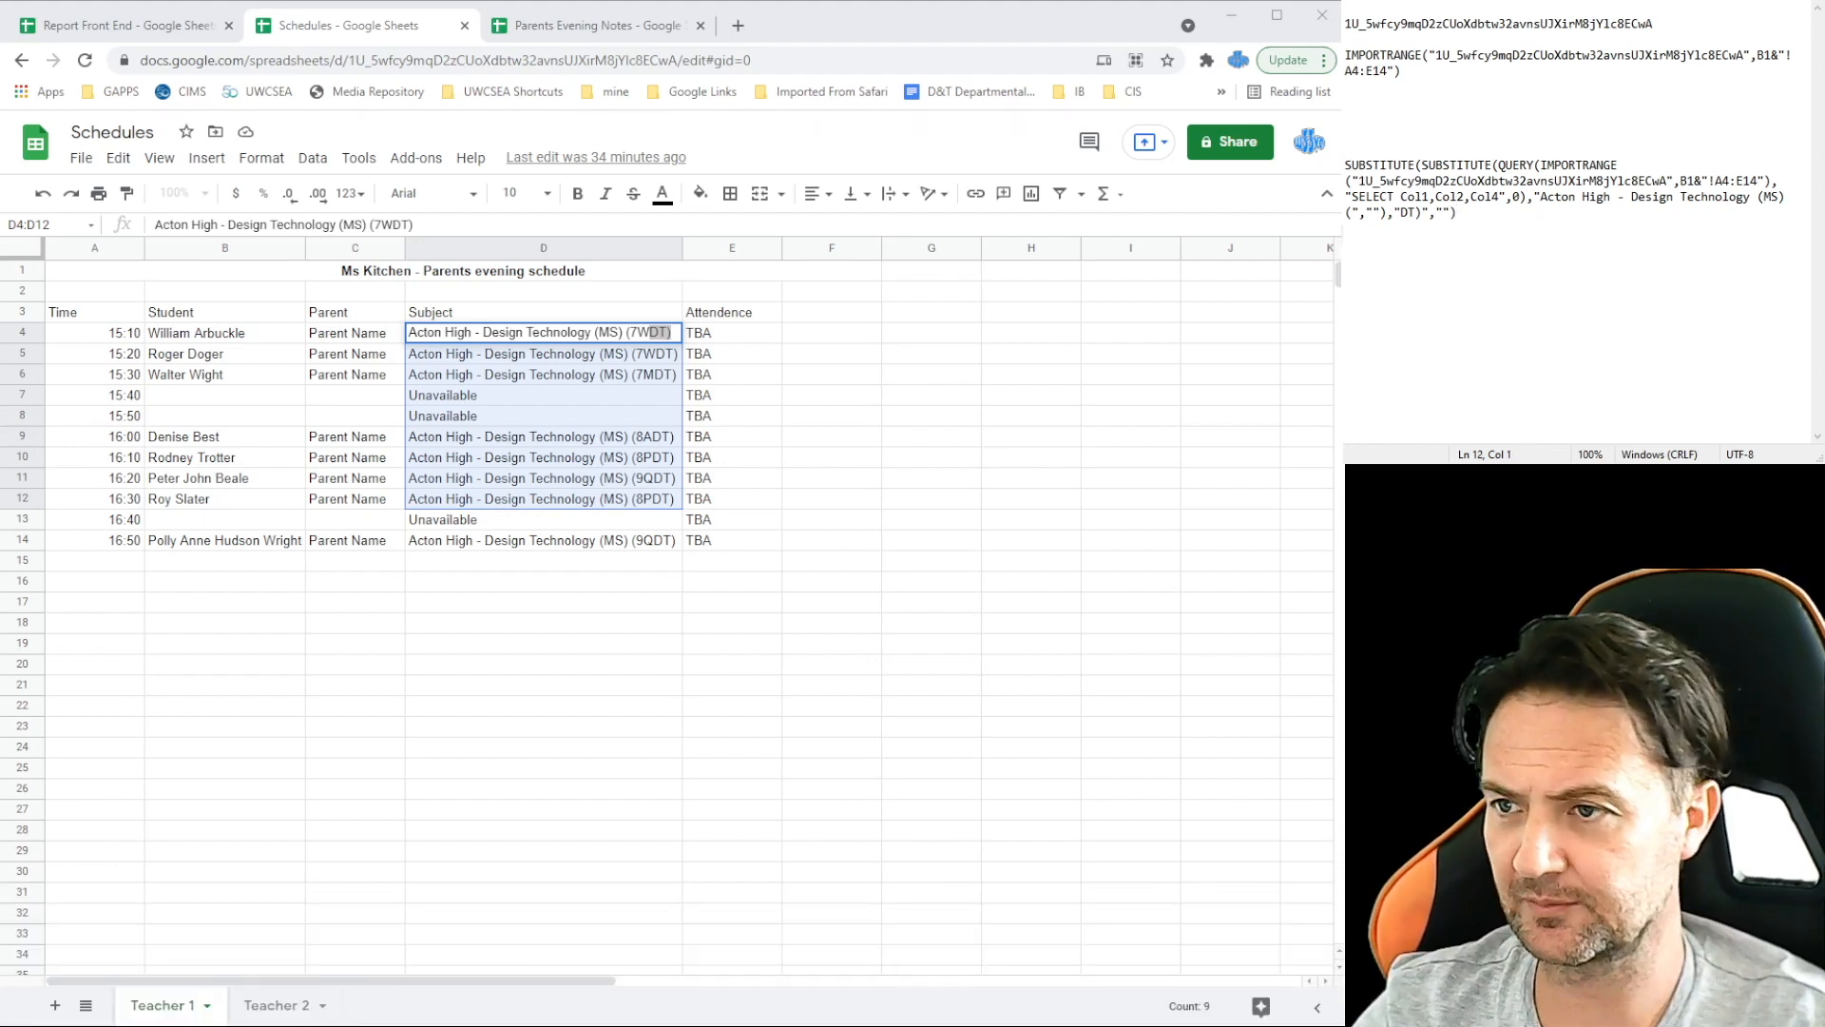
text(=ARRAYFO)
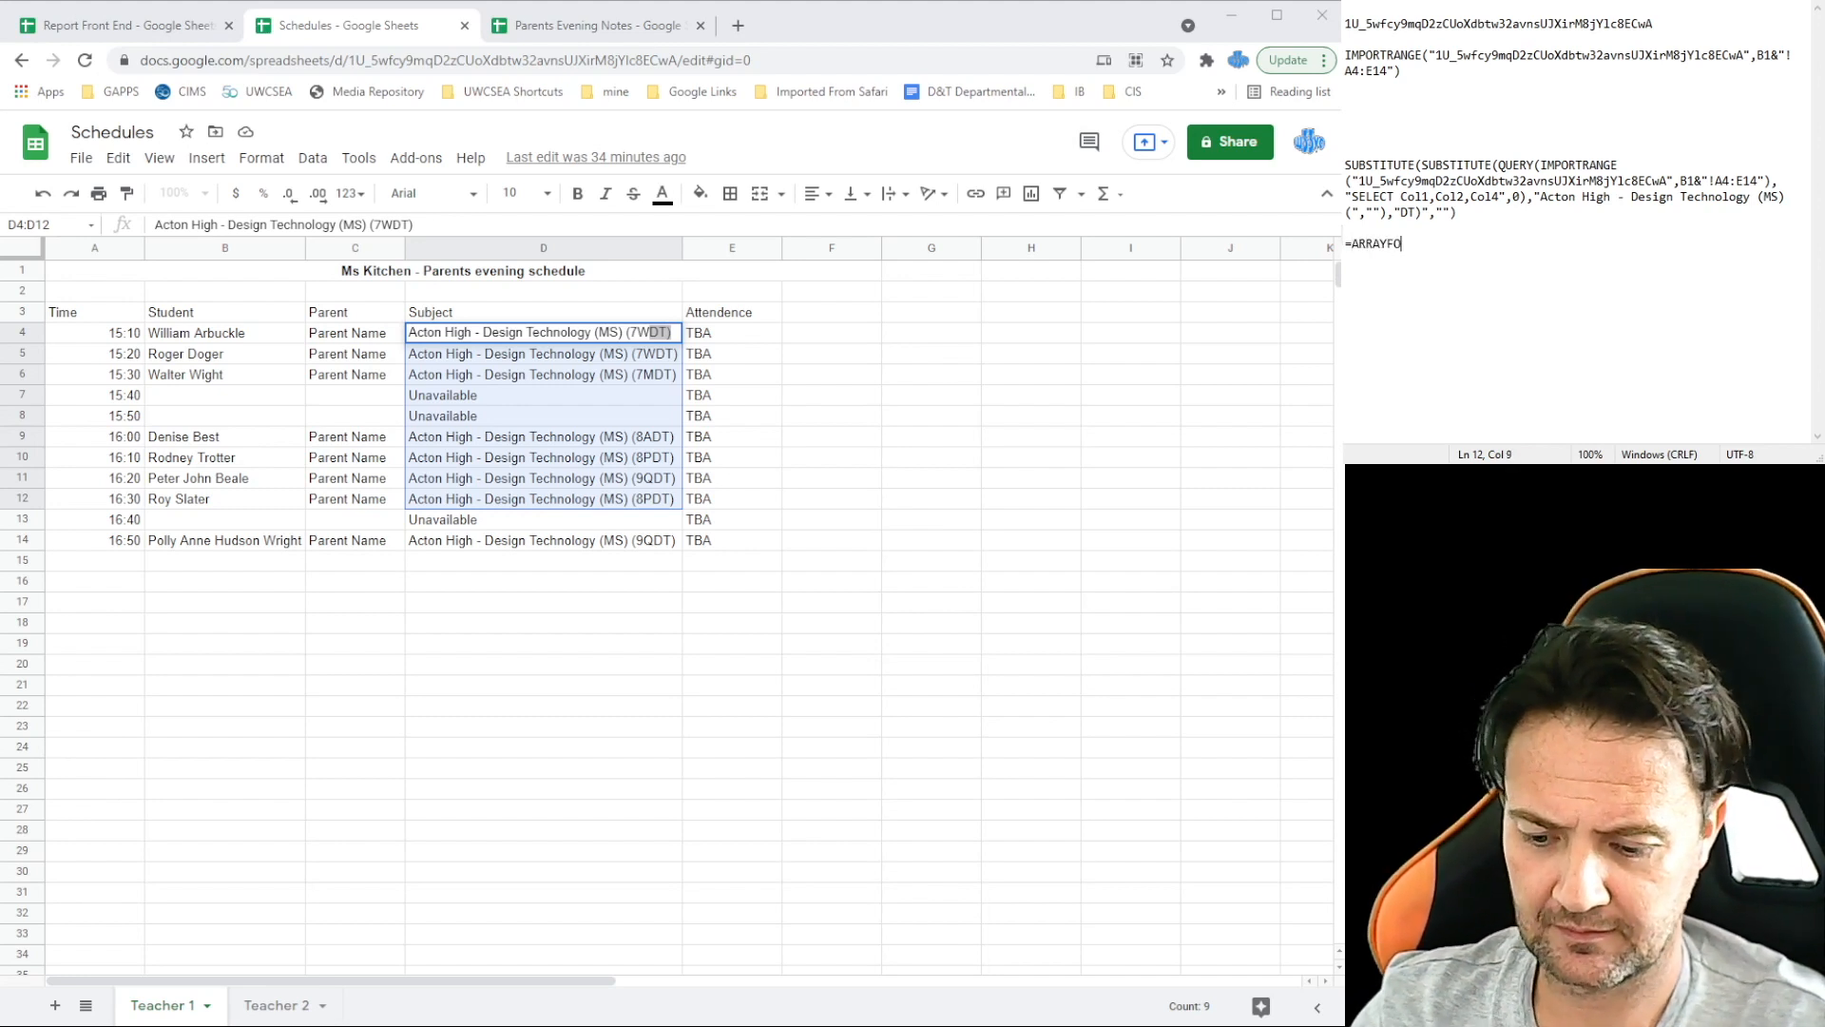
text(RMULA()
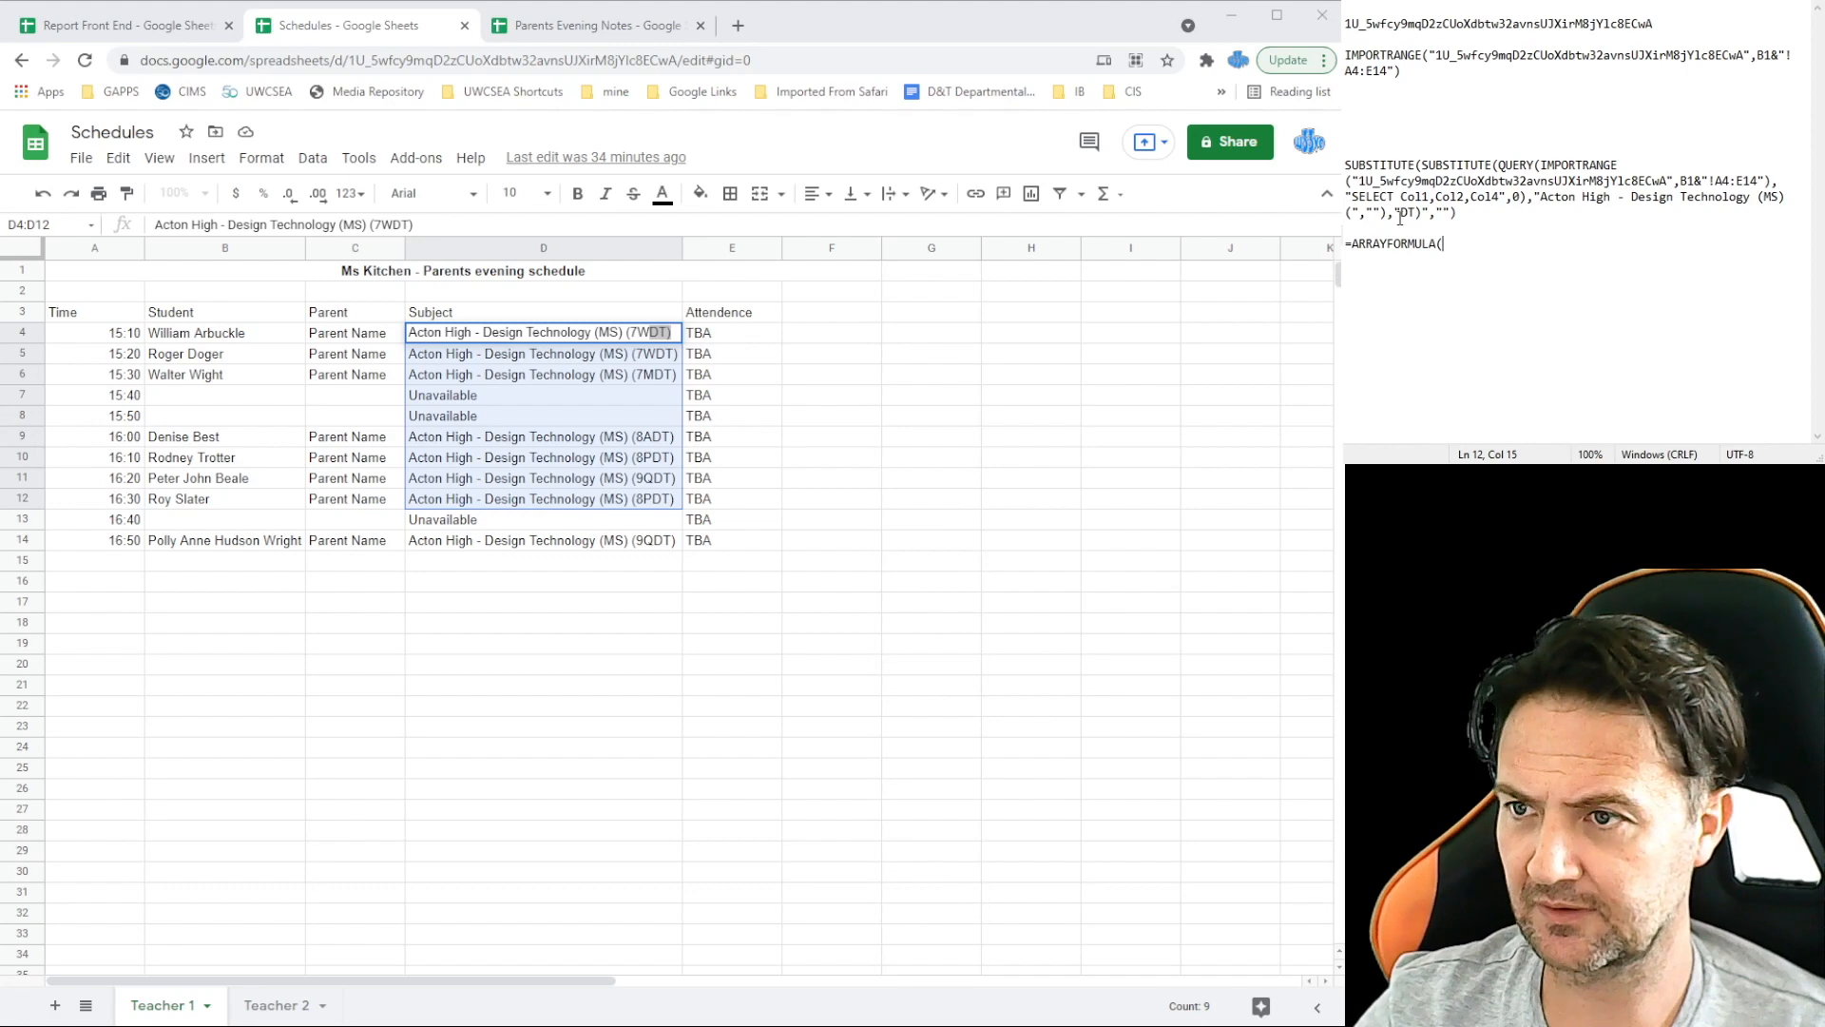
drag(1470, 211, 1344, 164)
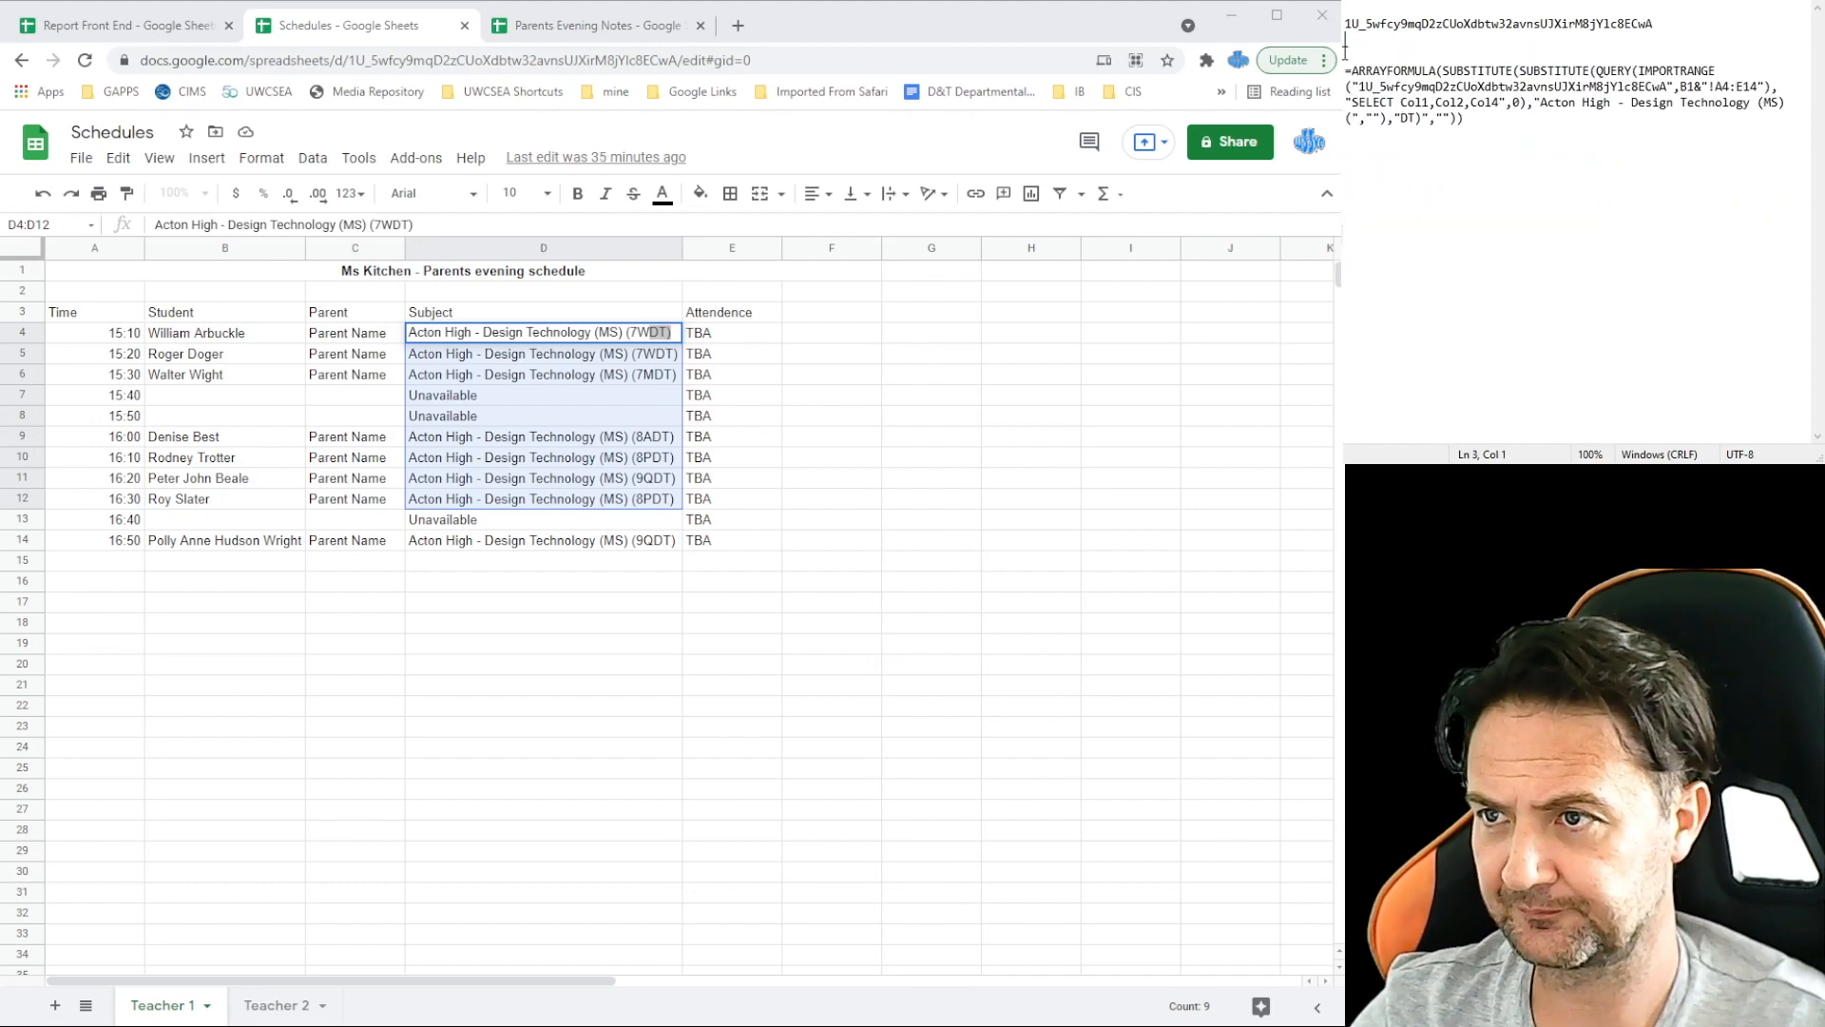
drag(1344, 70, 1359, 149)
click(542, 726)
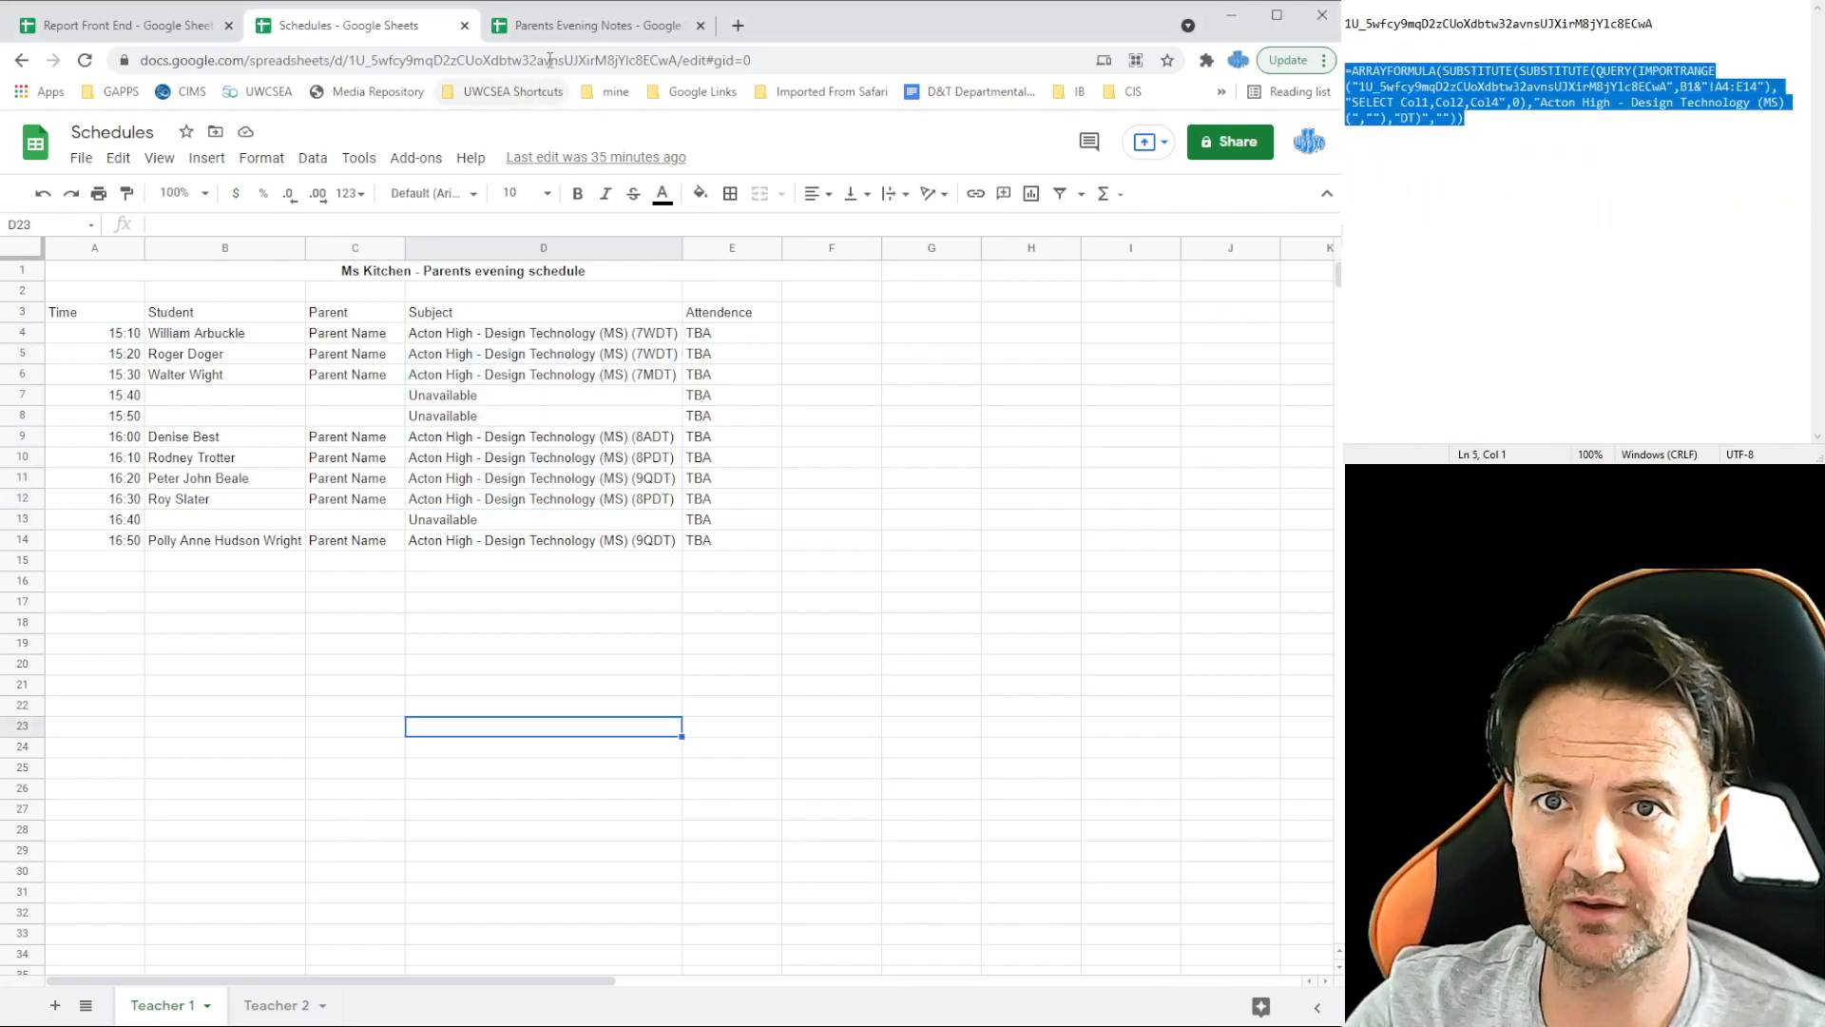
click(571, 28)
Step: Paste the ARRAYFORMULA into A3 and allow access so Teacher 1's times, students and classes import
key(ctrl+v)
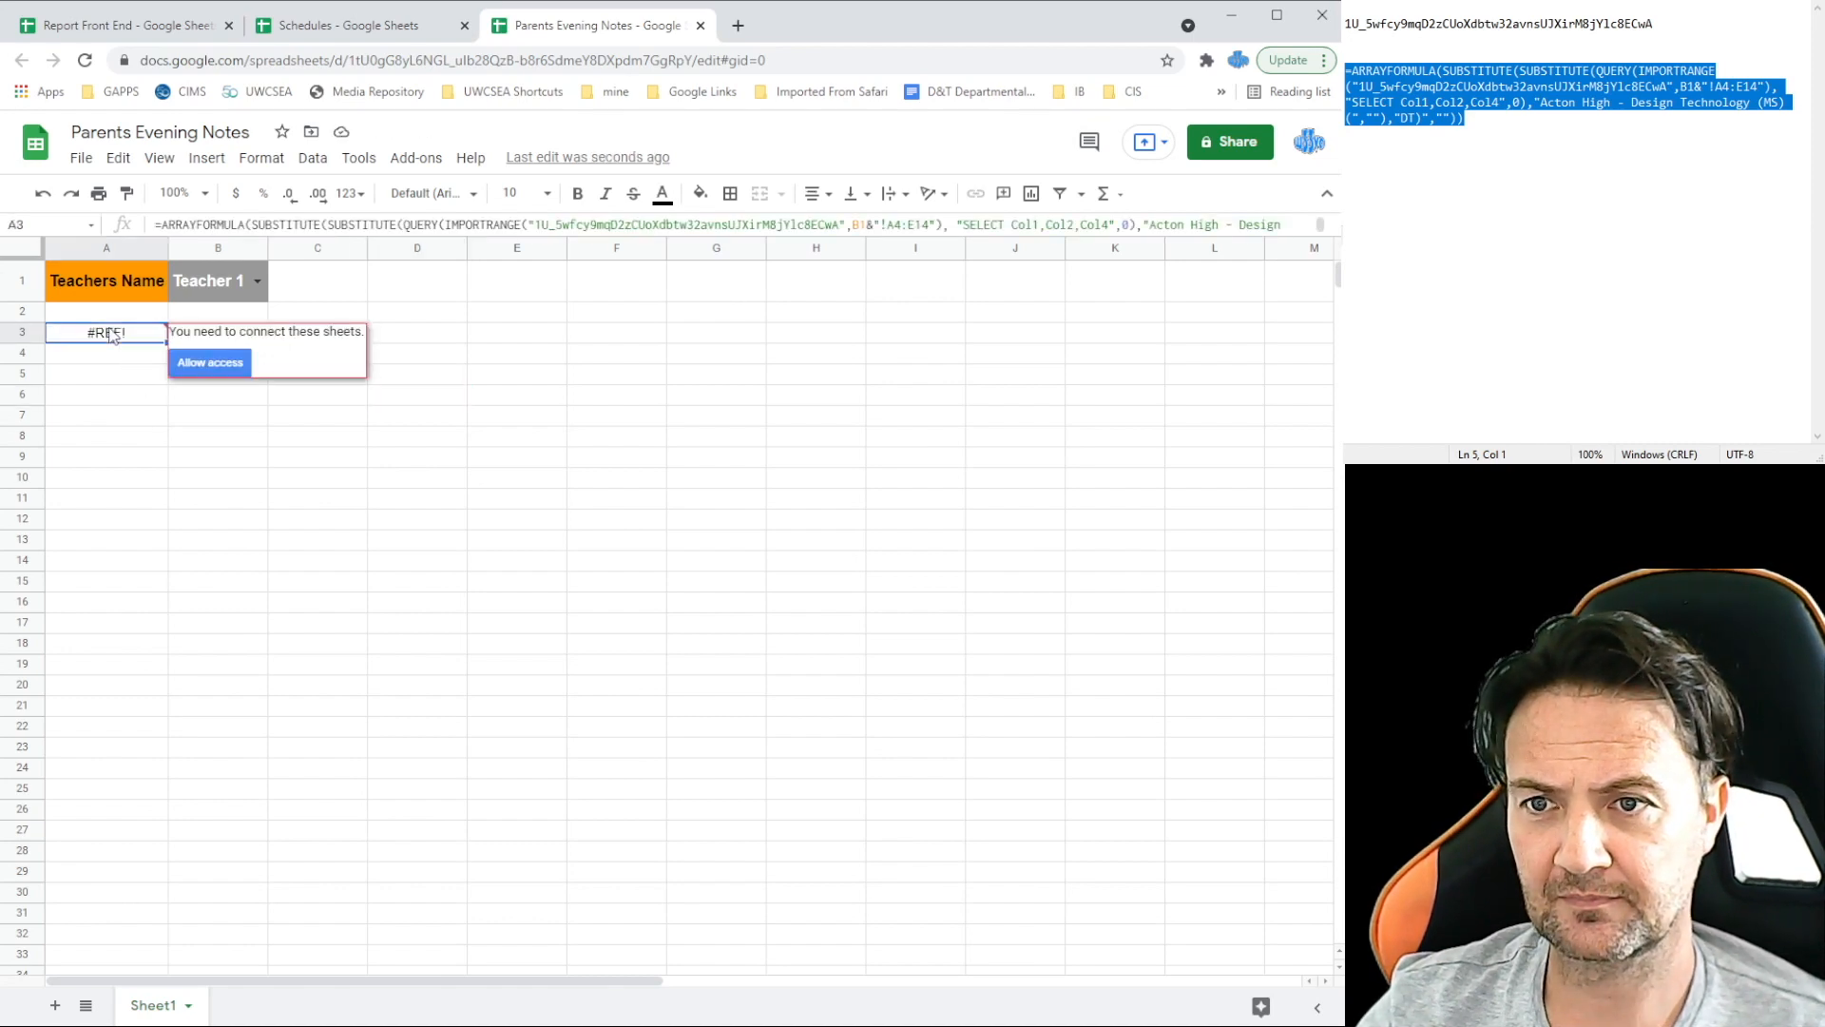
click(208, 364)
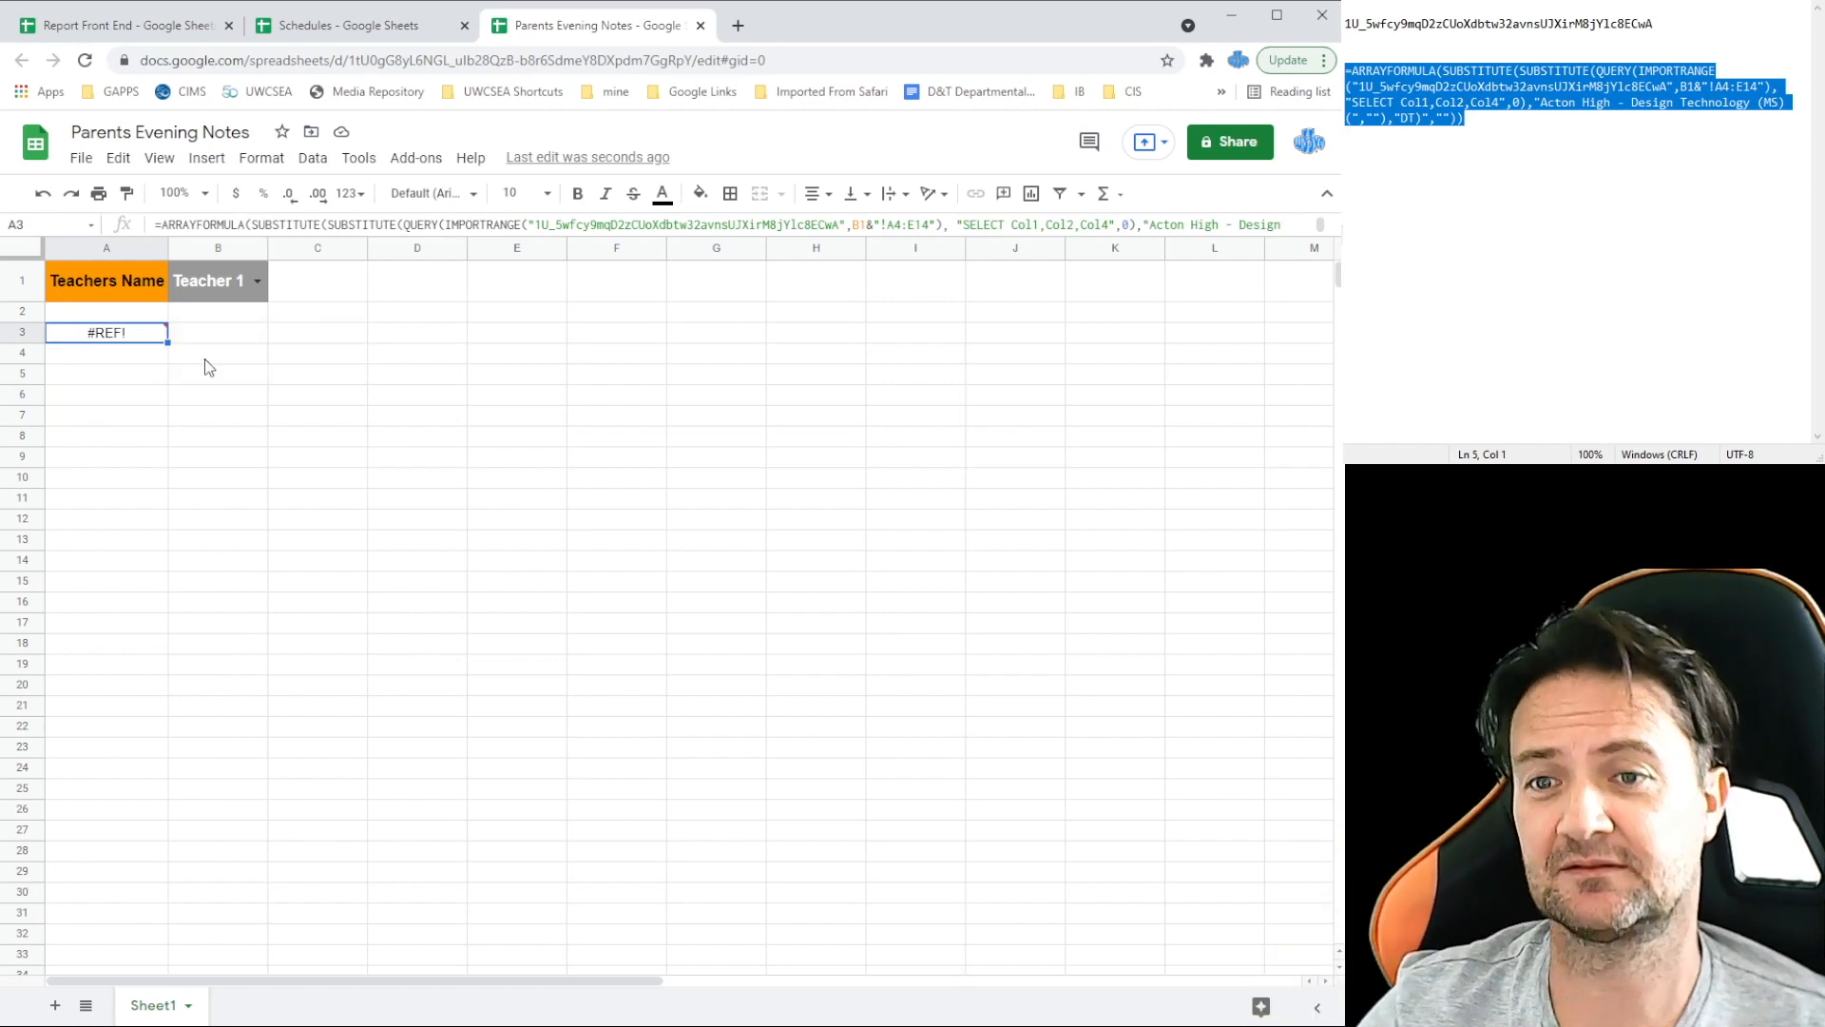
click(99, 312)
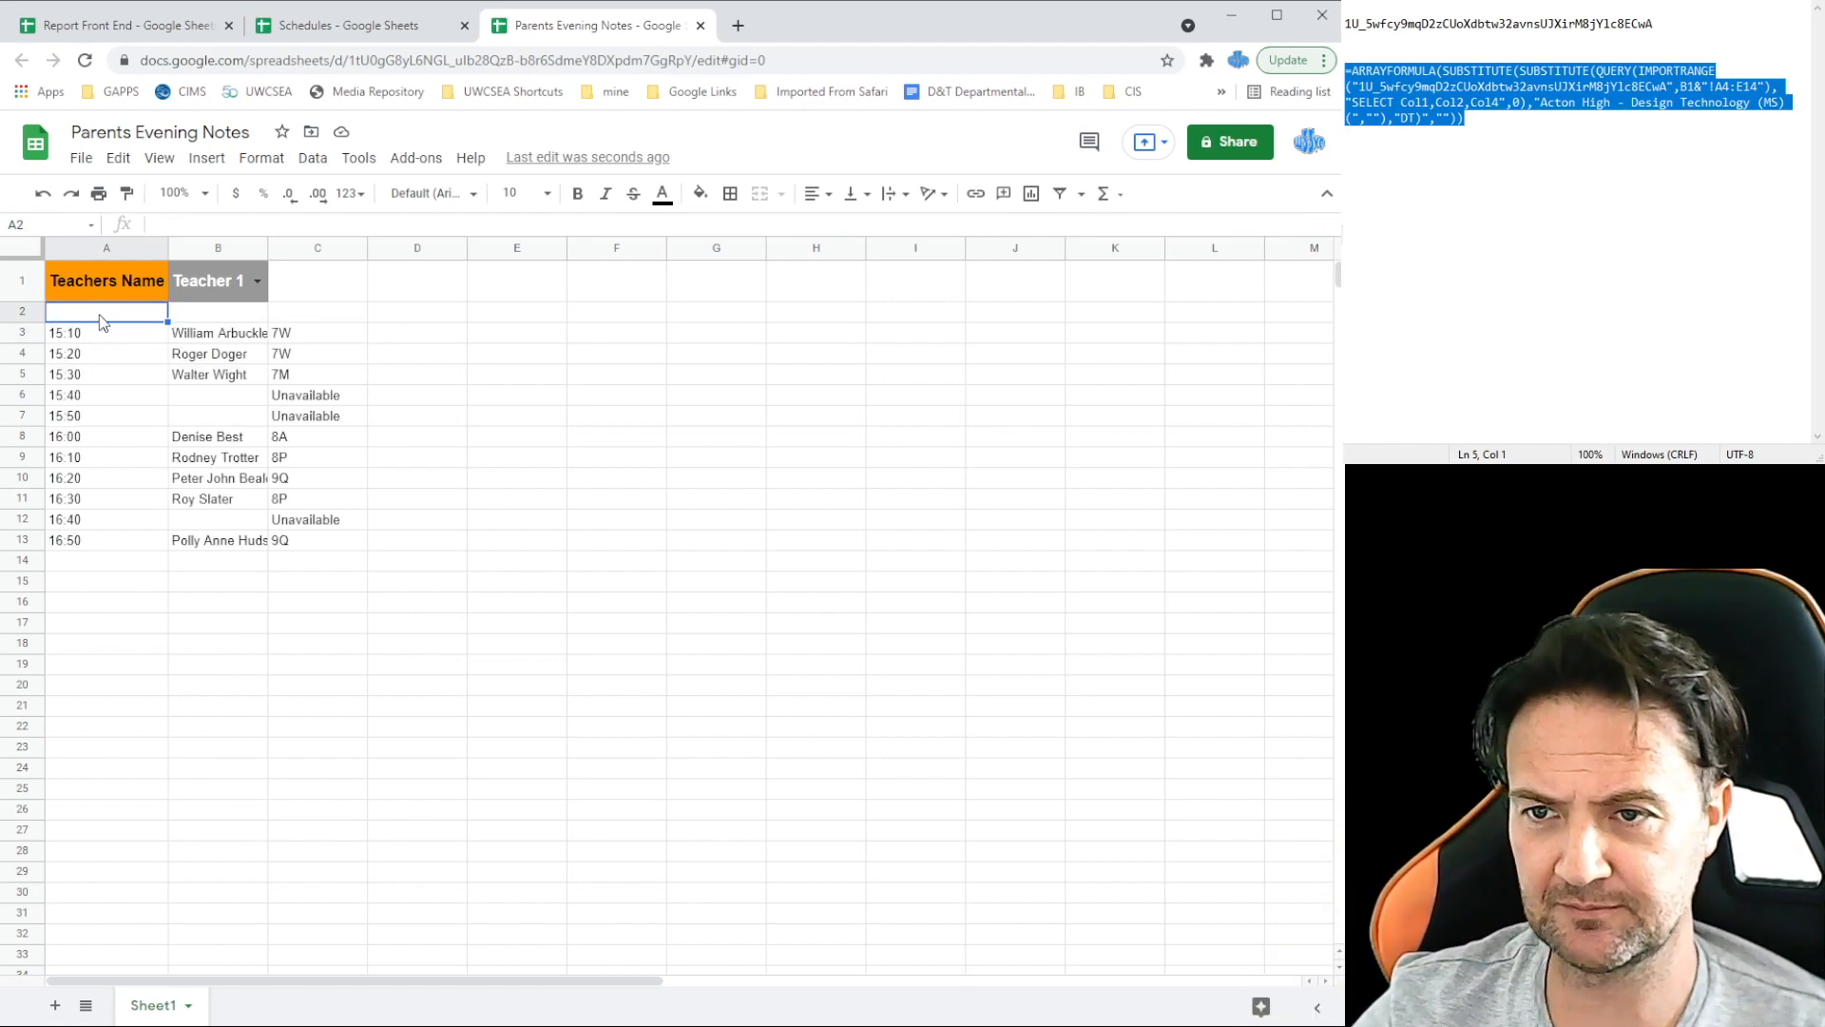
Step: Enter the TIME, NAME and CLASS headings across row 2
text(TIME)
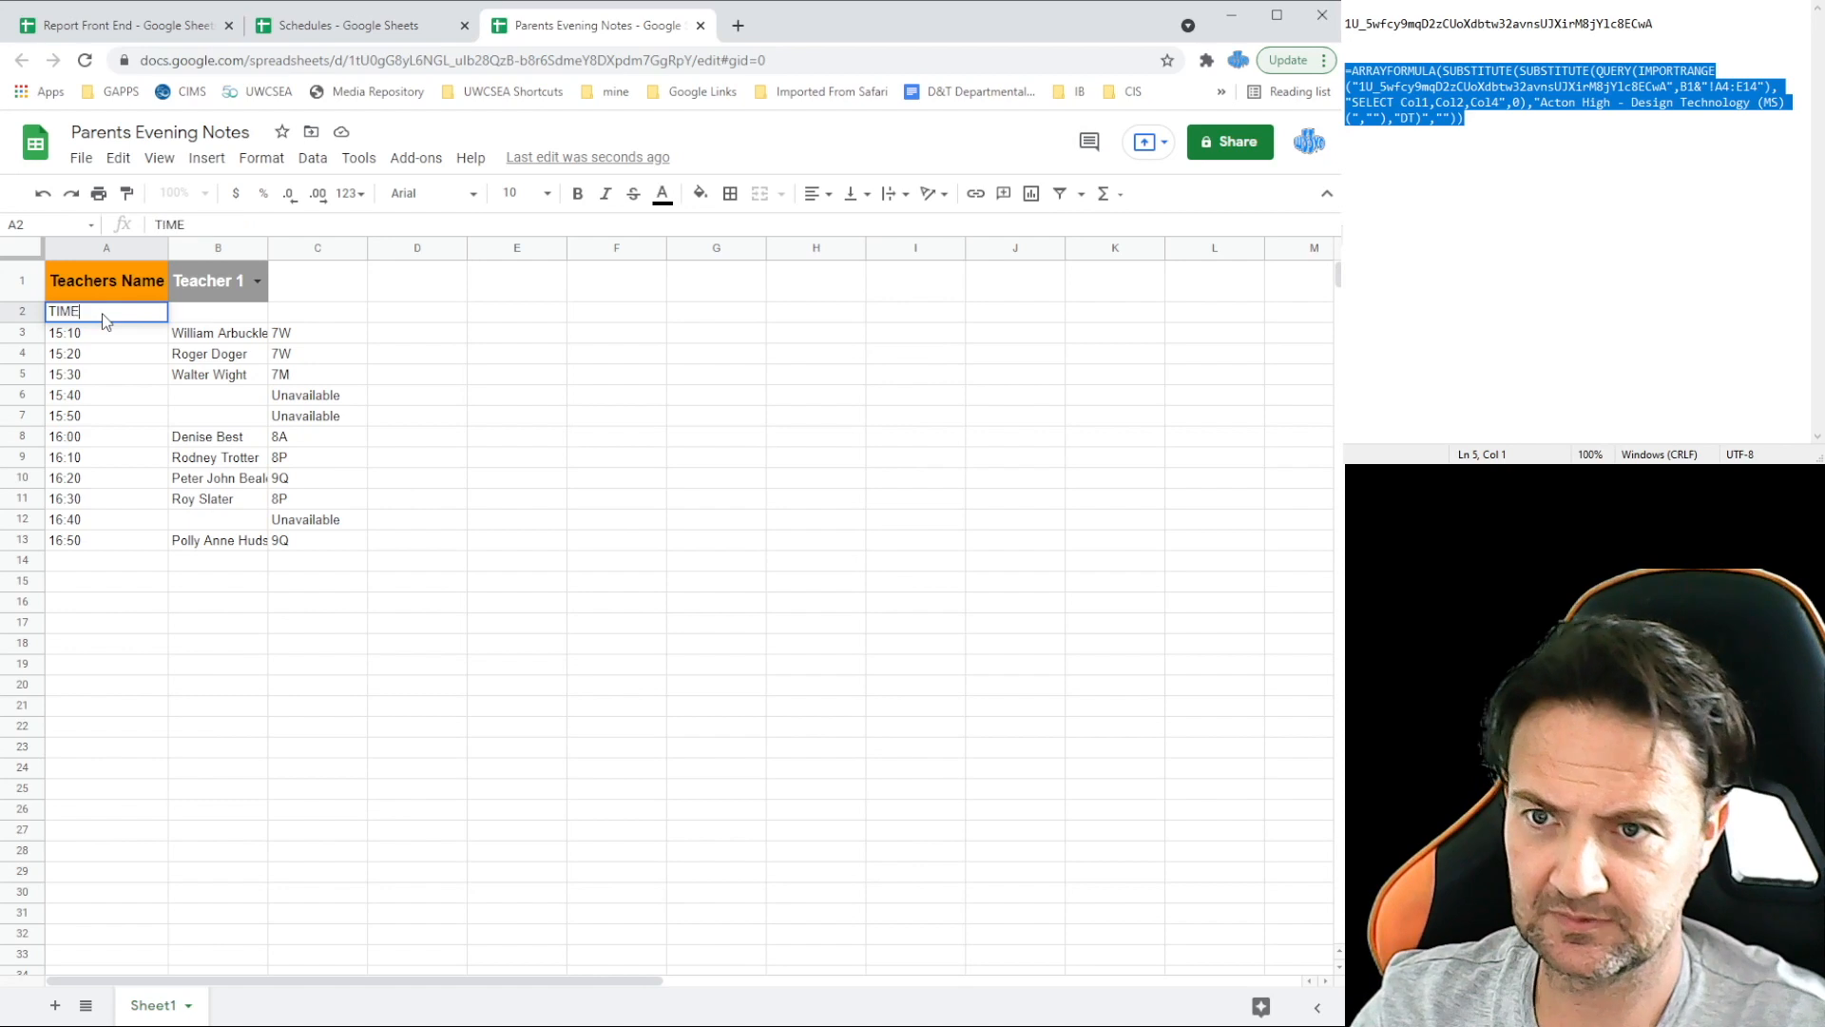
key(Tab)
text(nAME)
key(Tab)
text(CLASS)
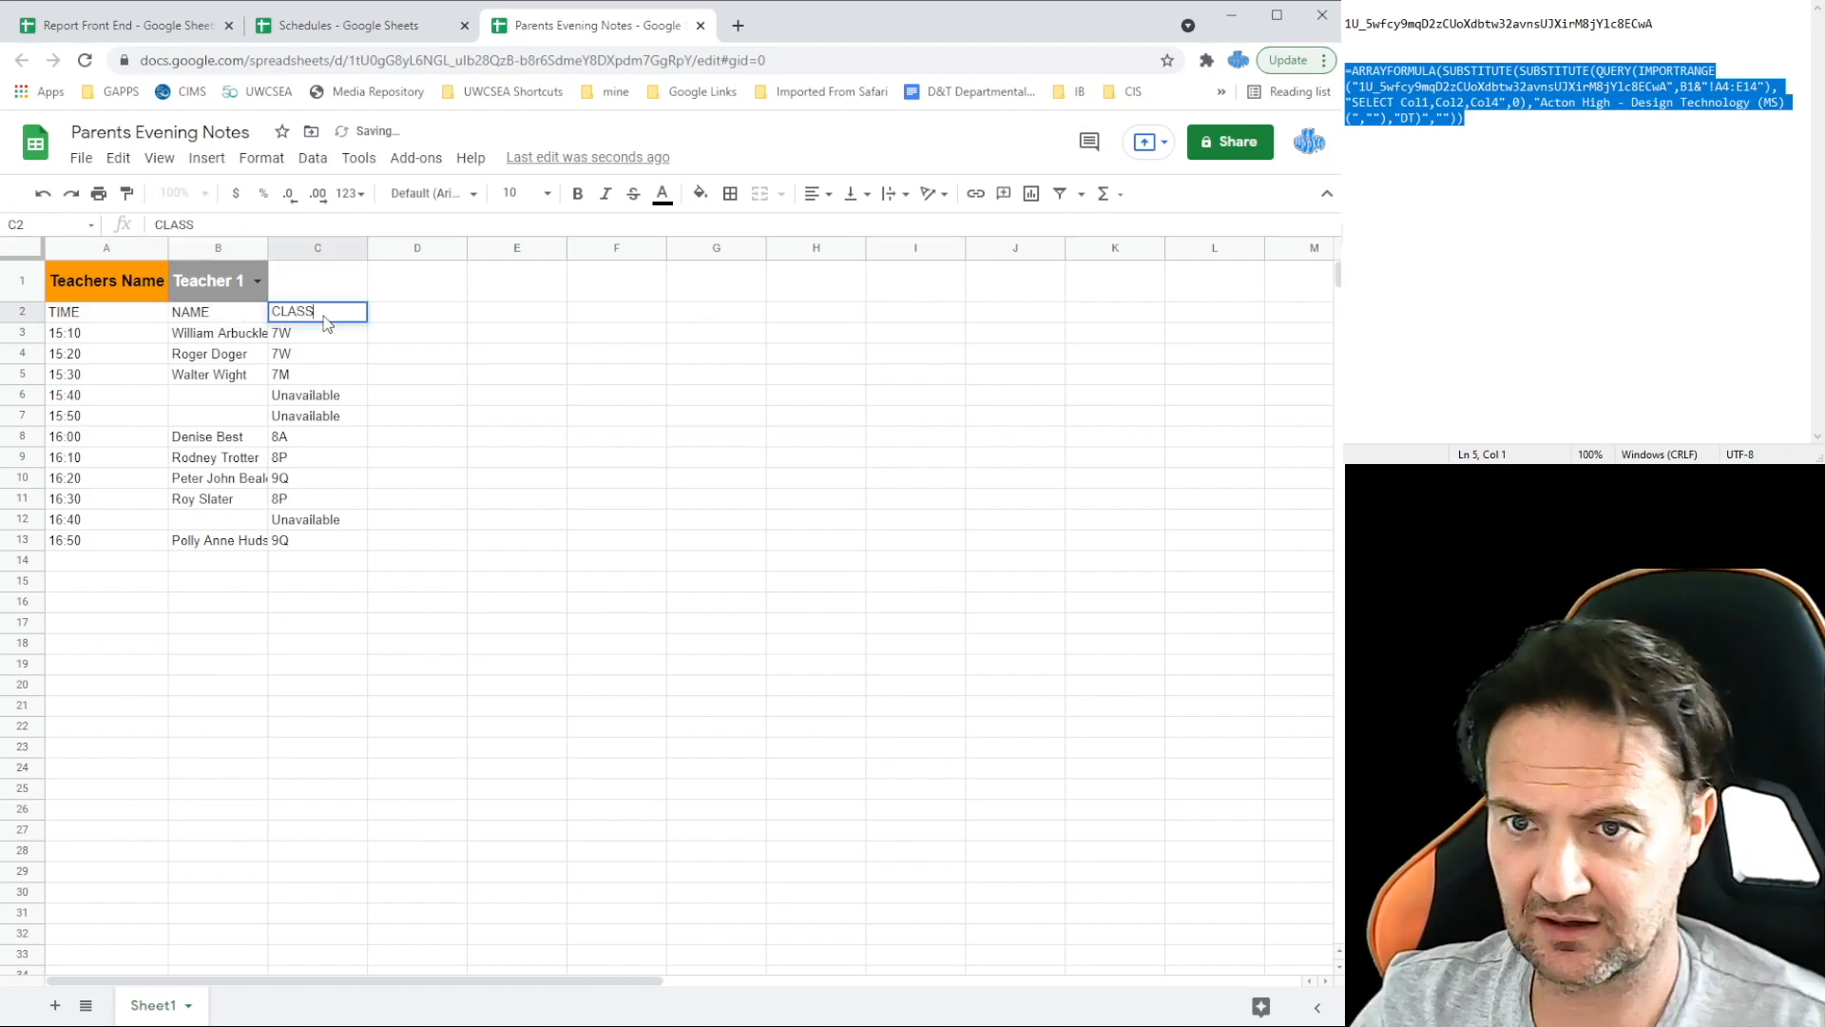
Step: Compare the first student's name in B3 against the Report Front End spreadsheet
click(204, 339)
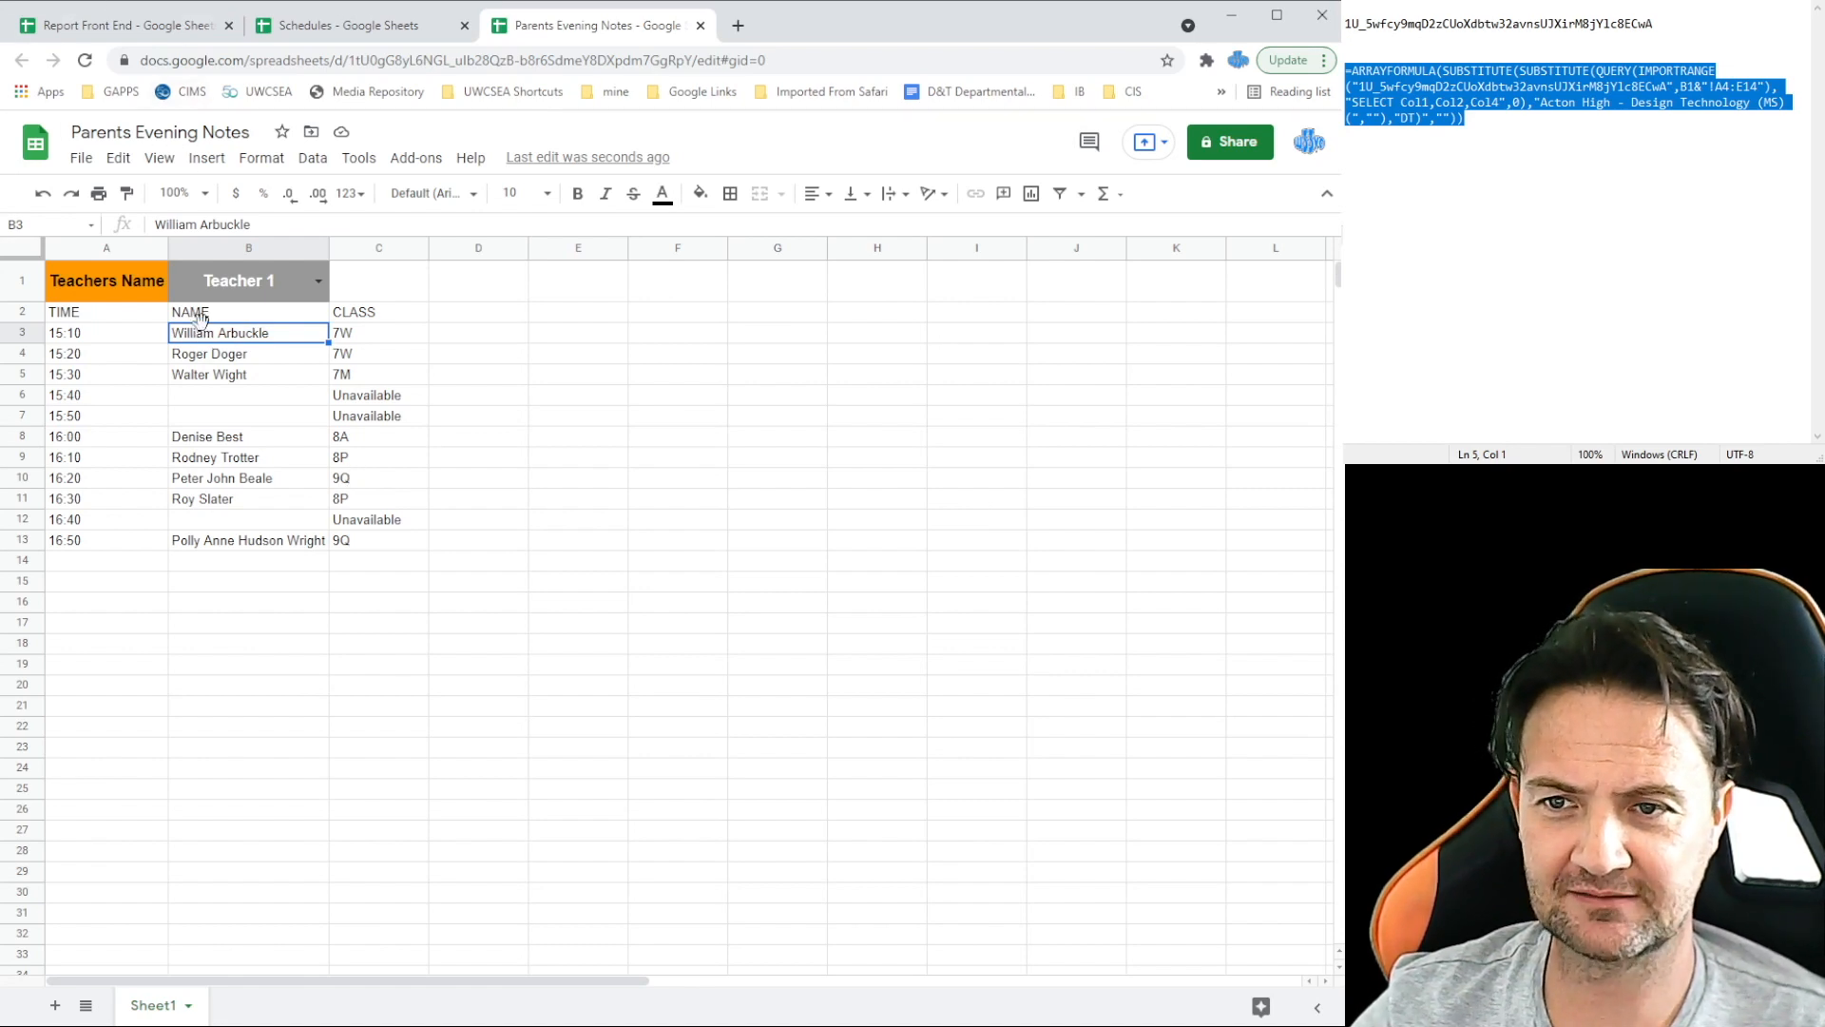
click(154, 29)
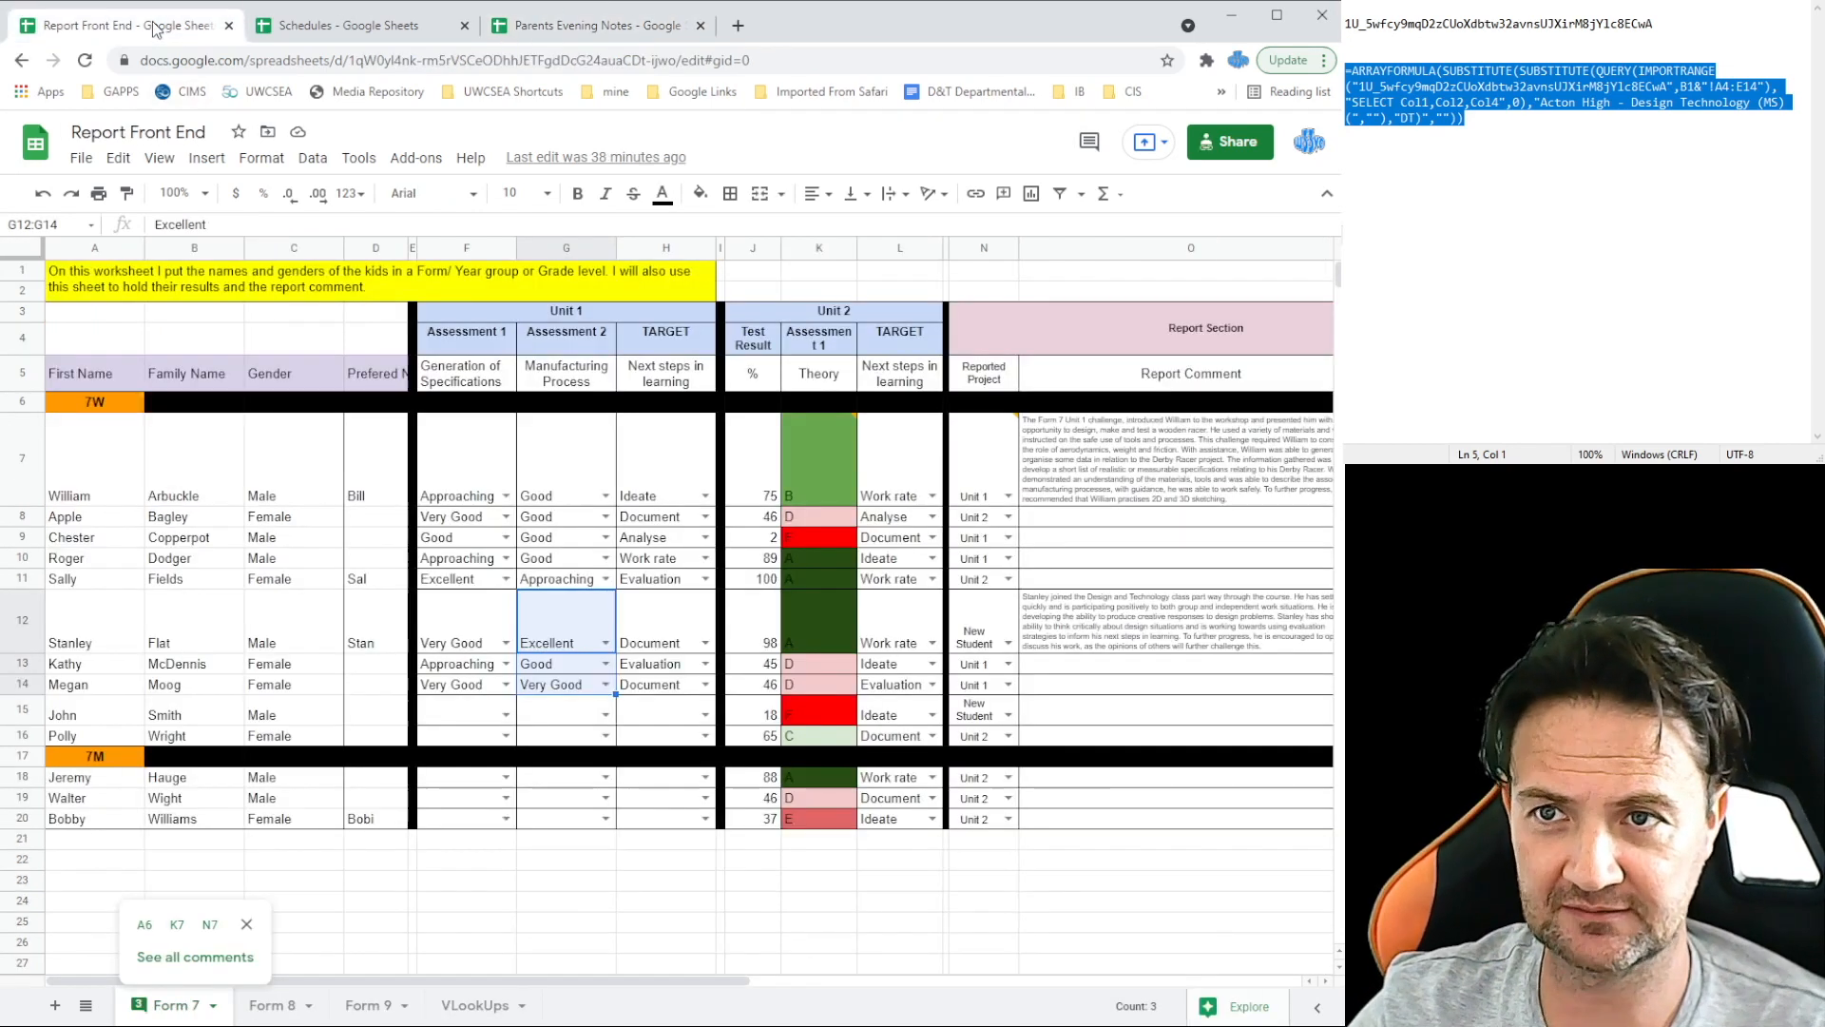
click(599, 29)
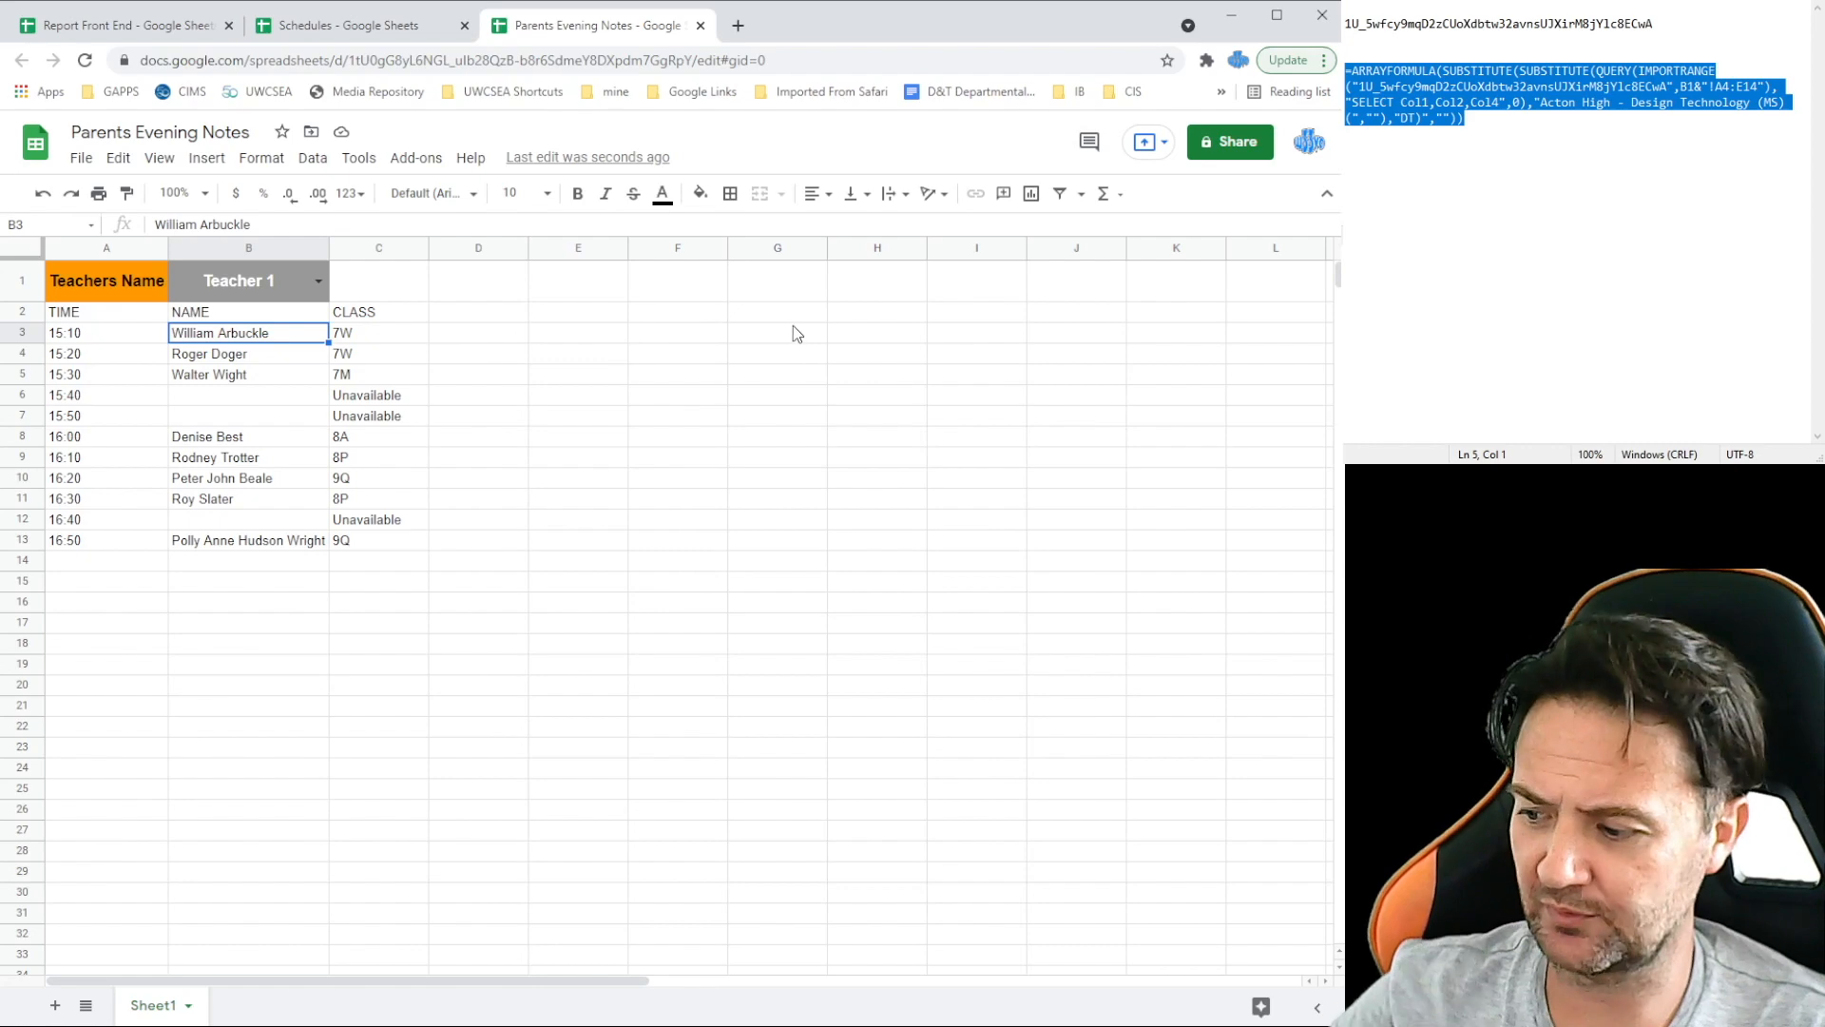
click(203, 28)
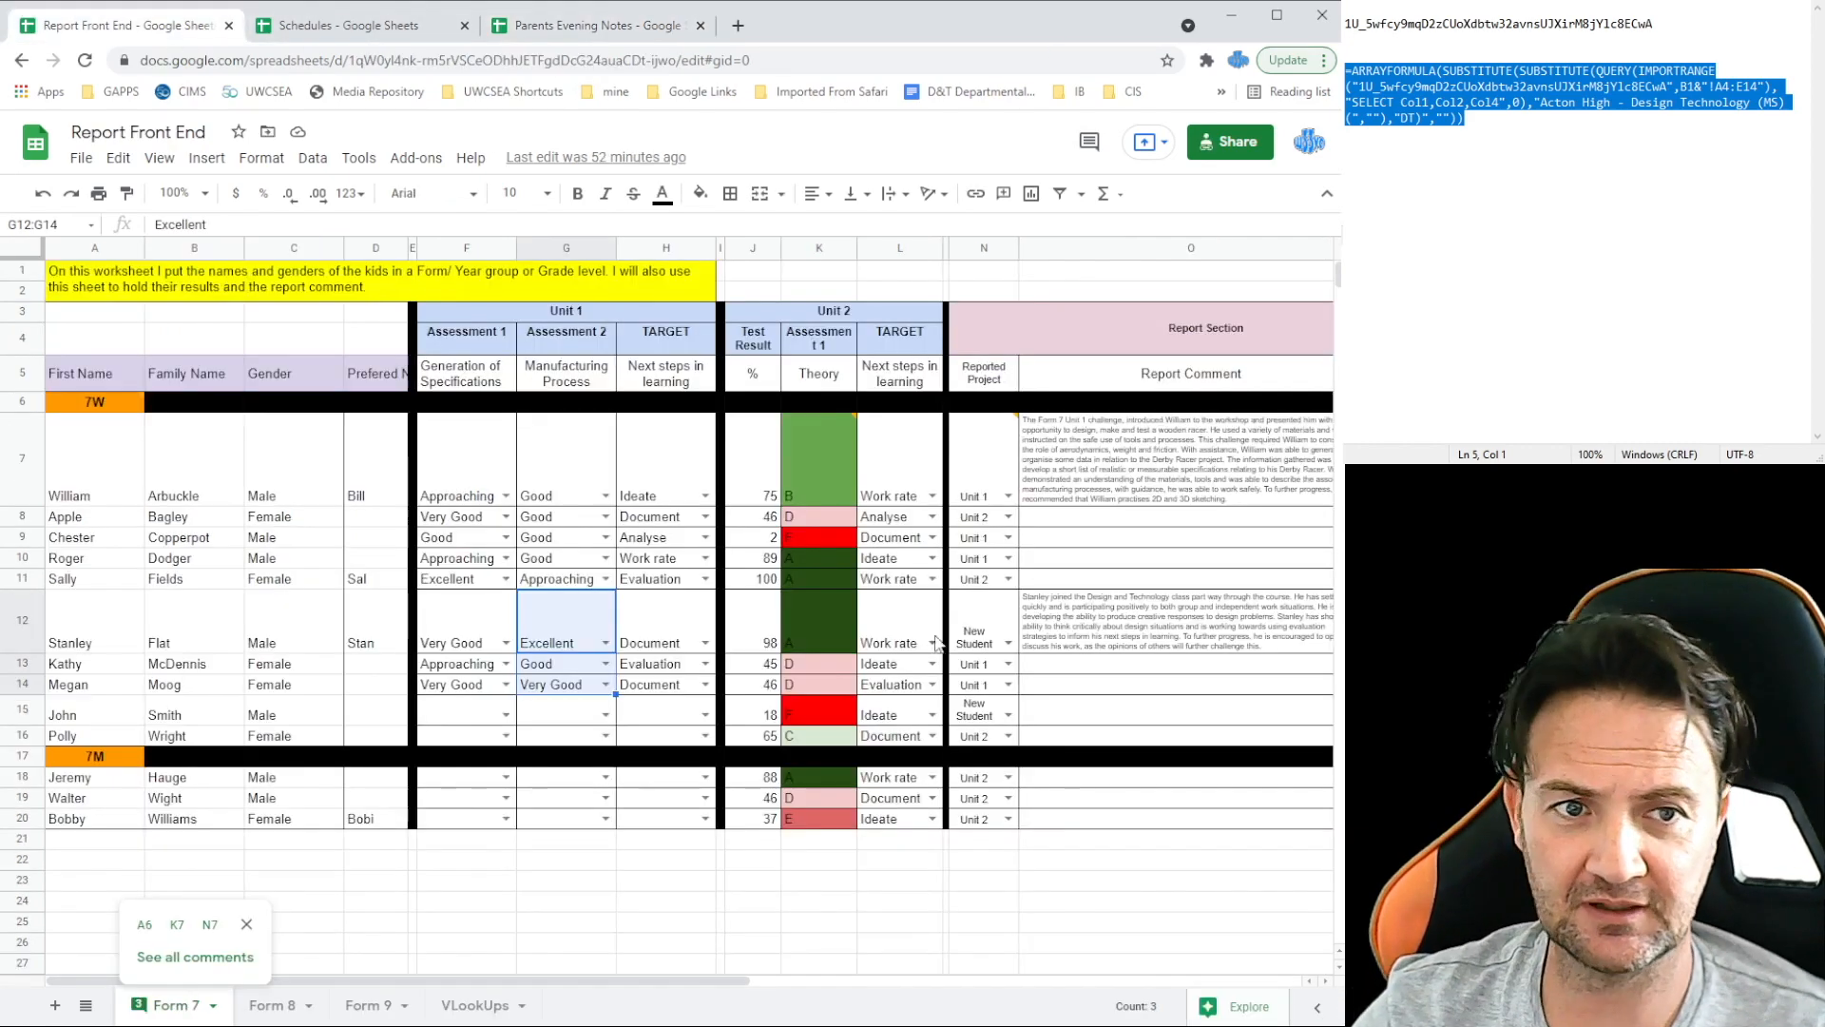
drag(481, 979, 811, 985)
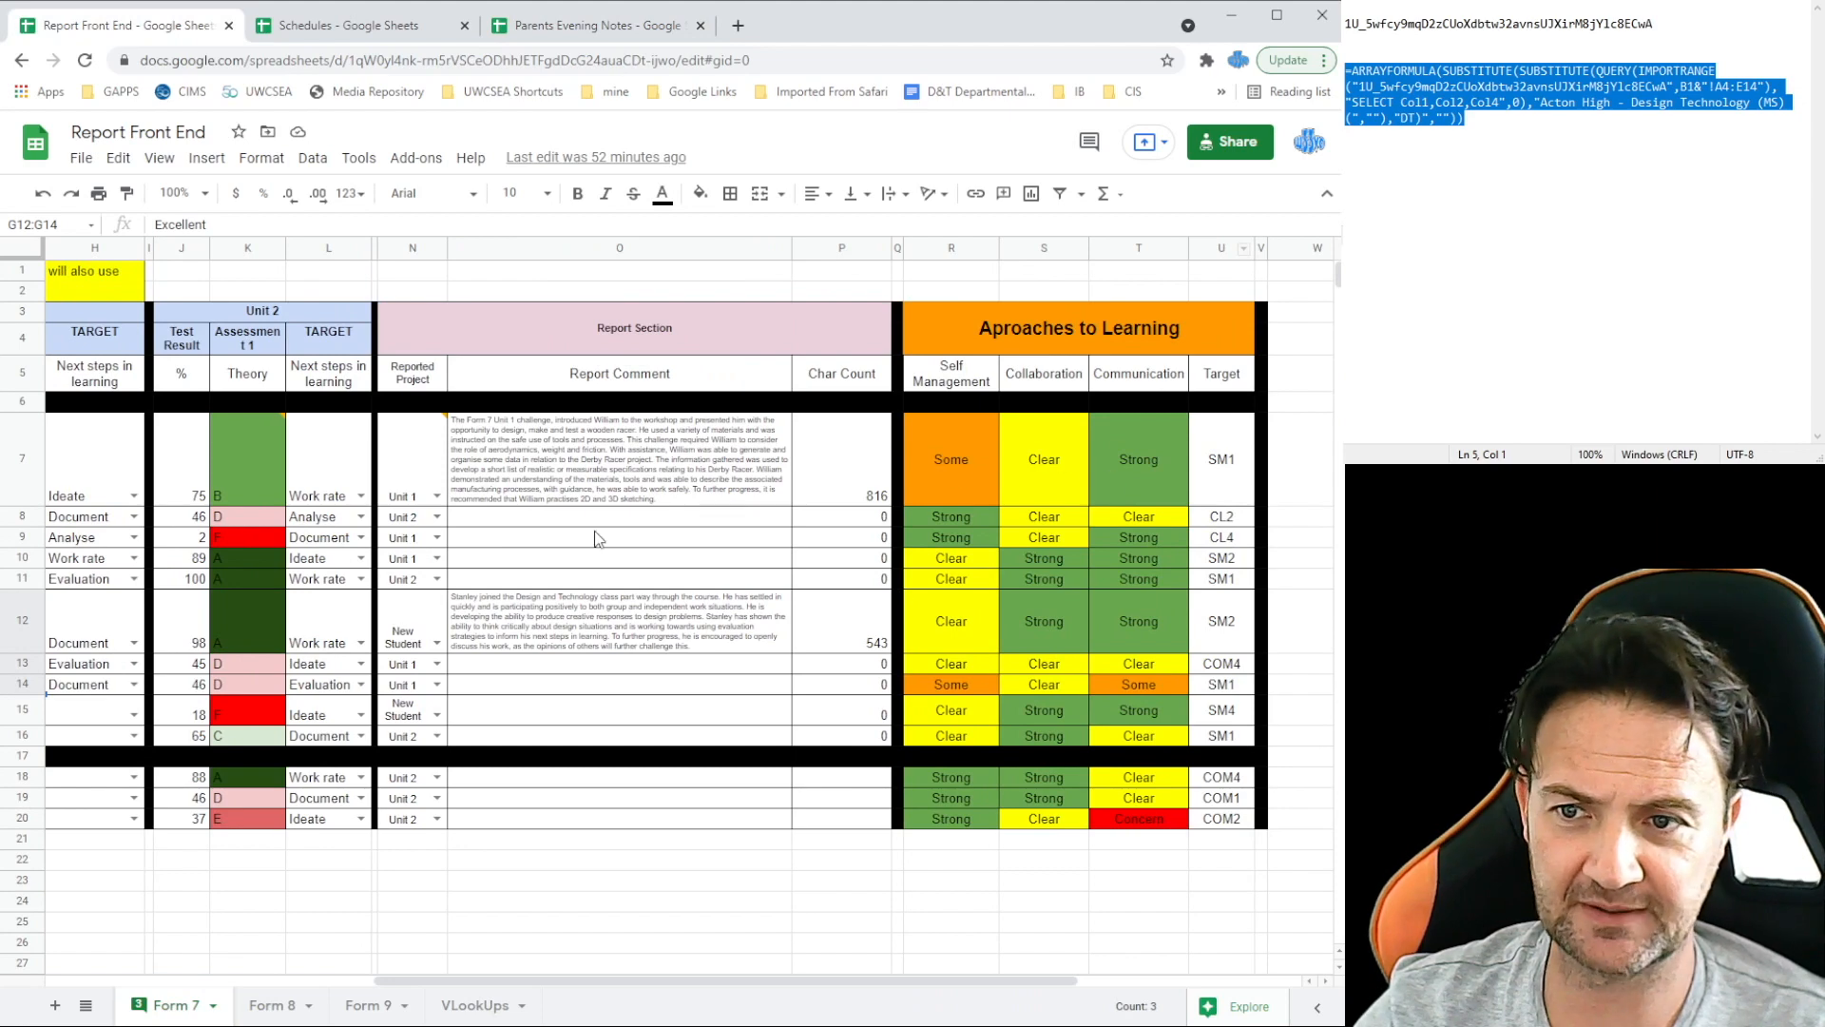
drag(487, 979, 157, 980)
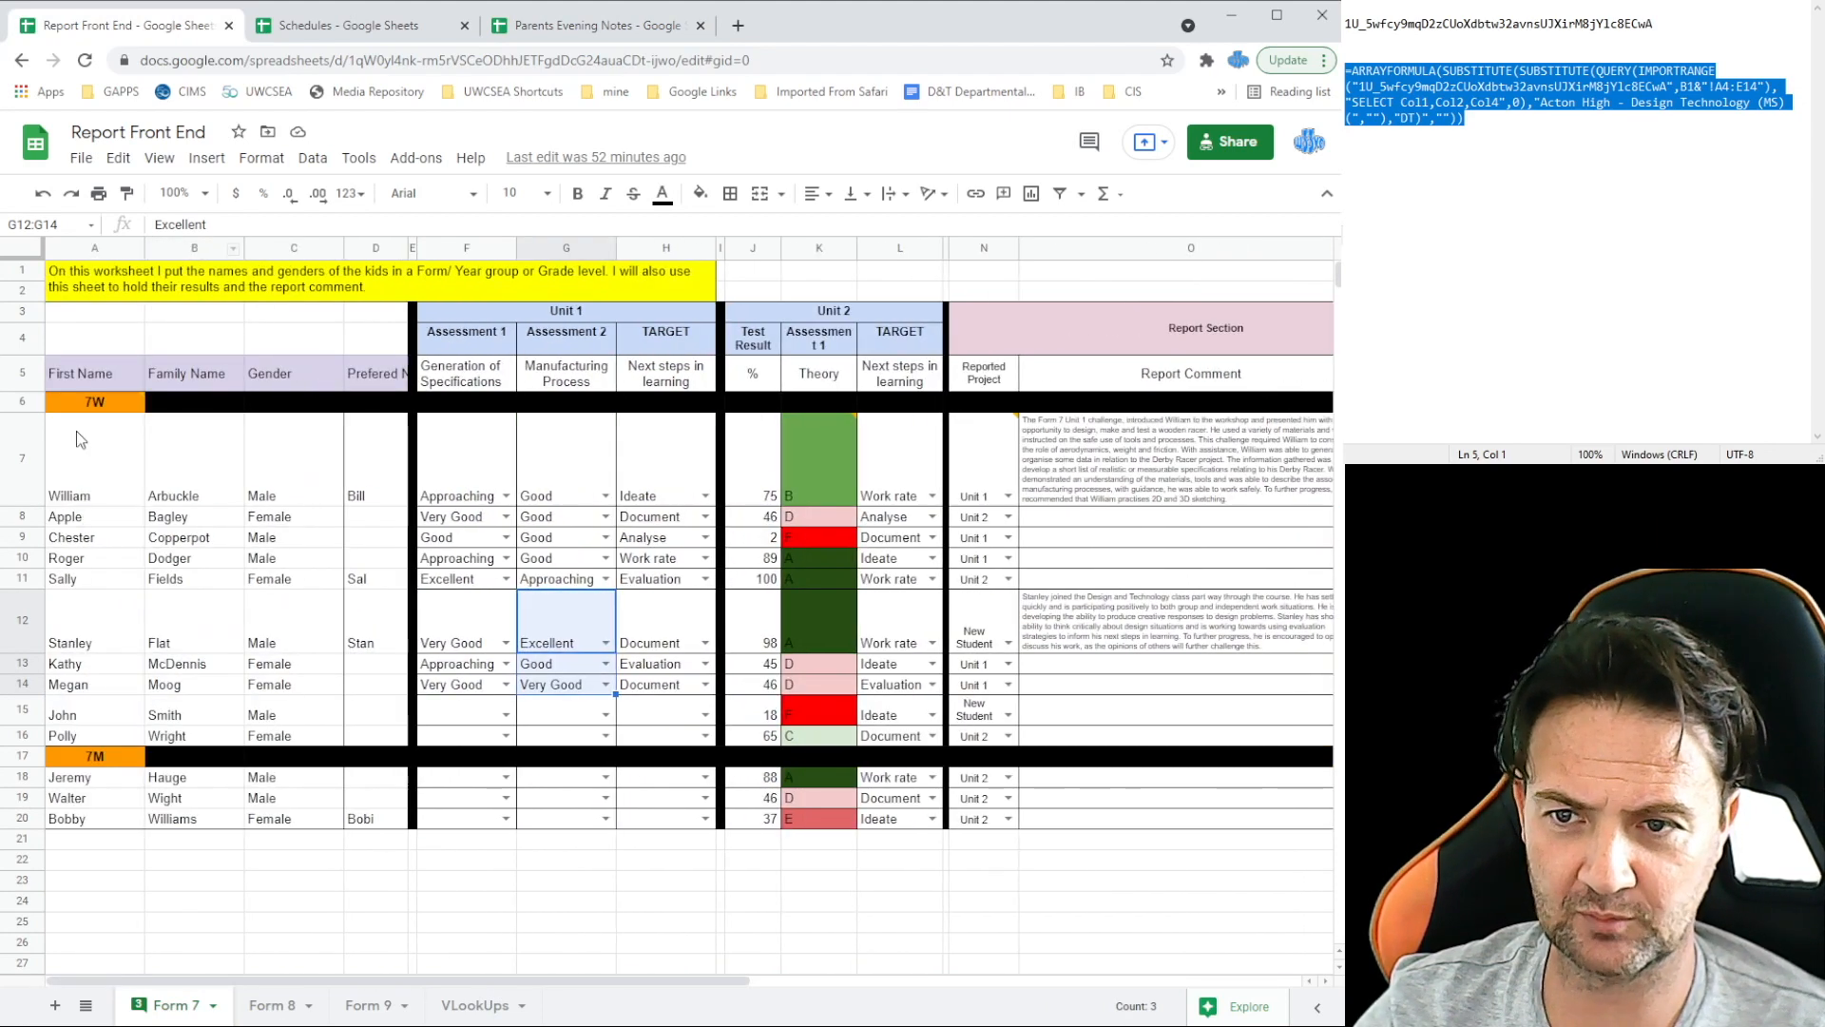
click(604, 33)
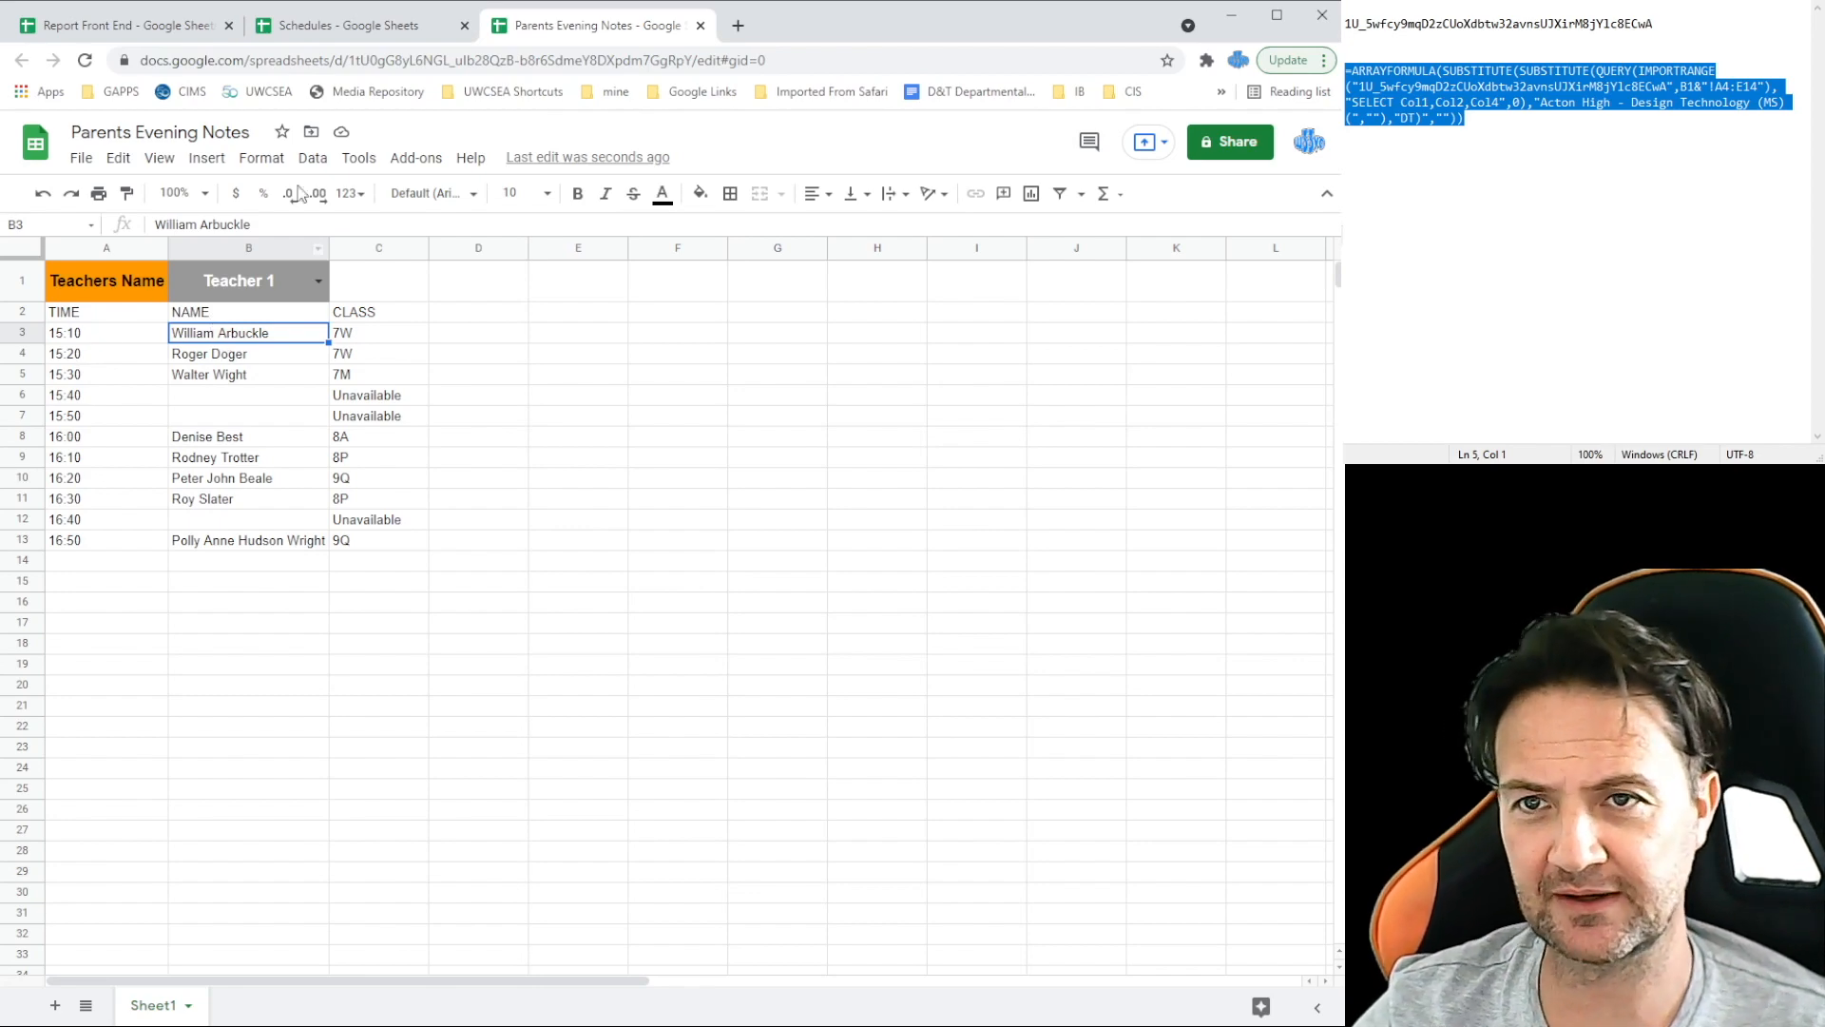
click(123, 26)
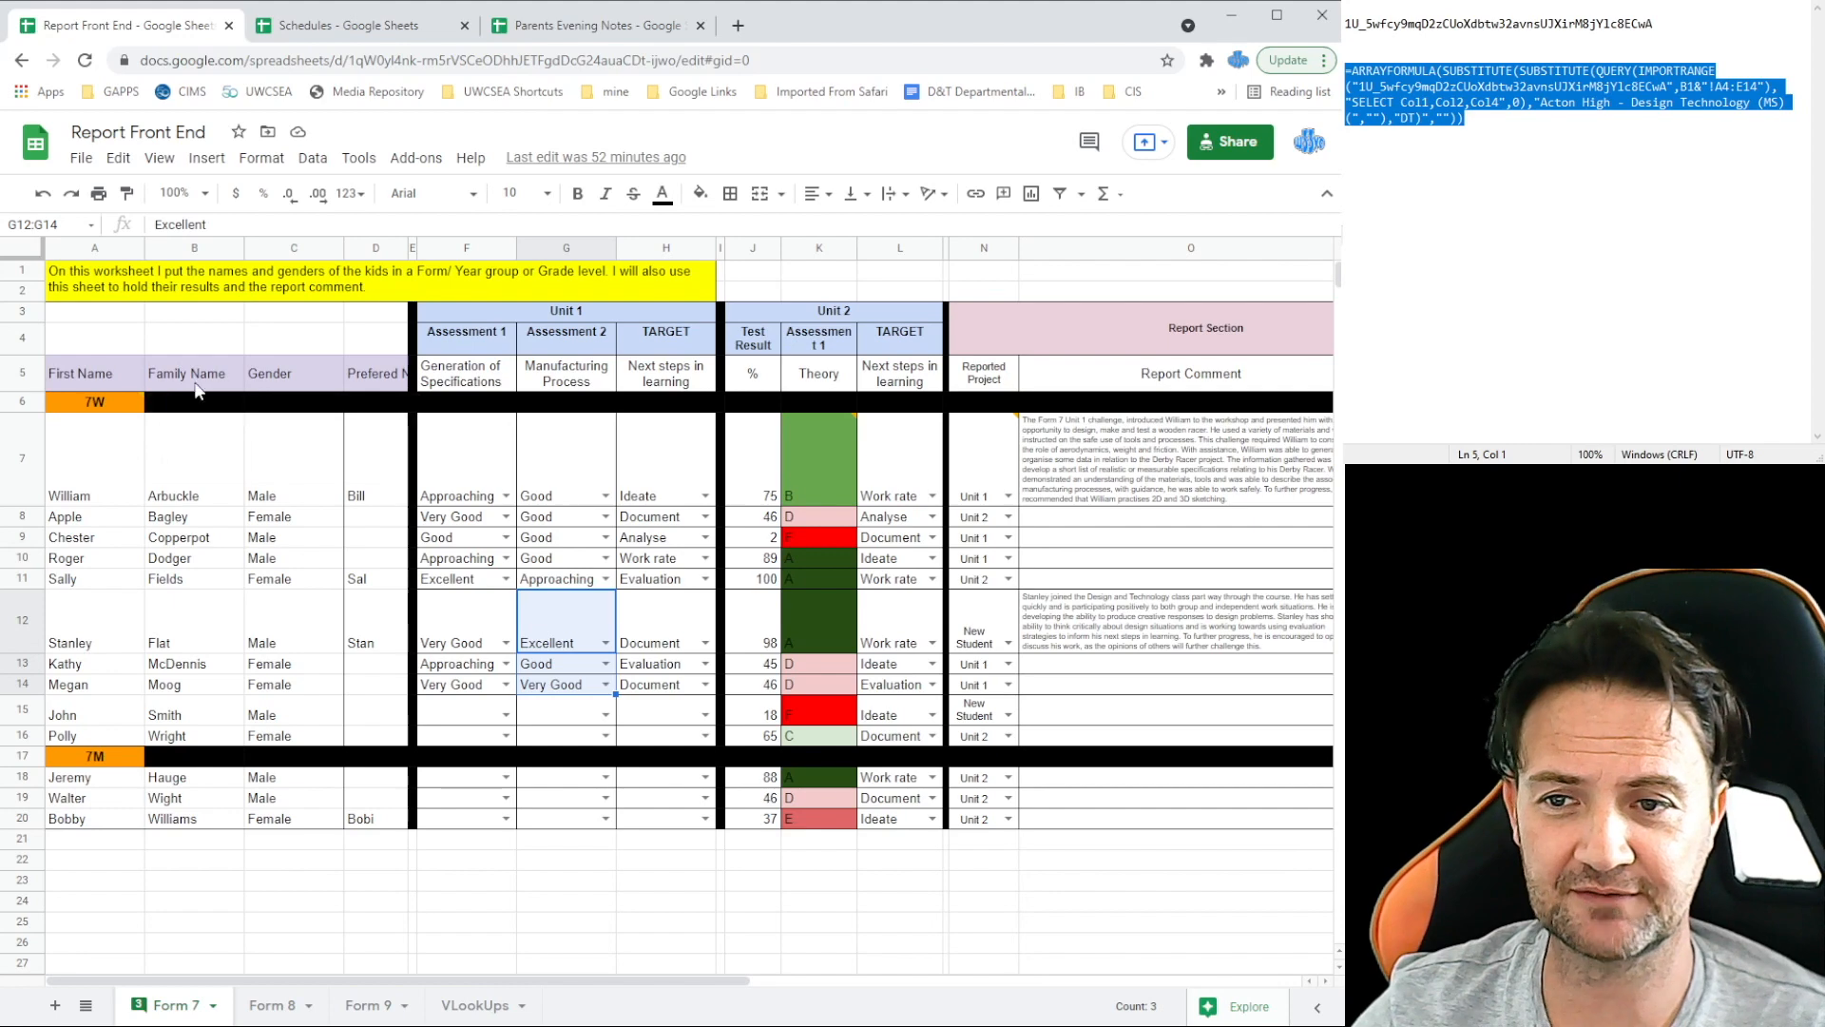
key(ctrl+Tab)
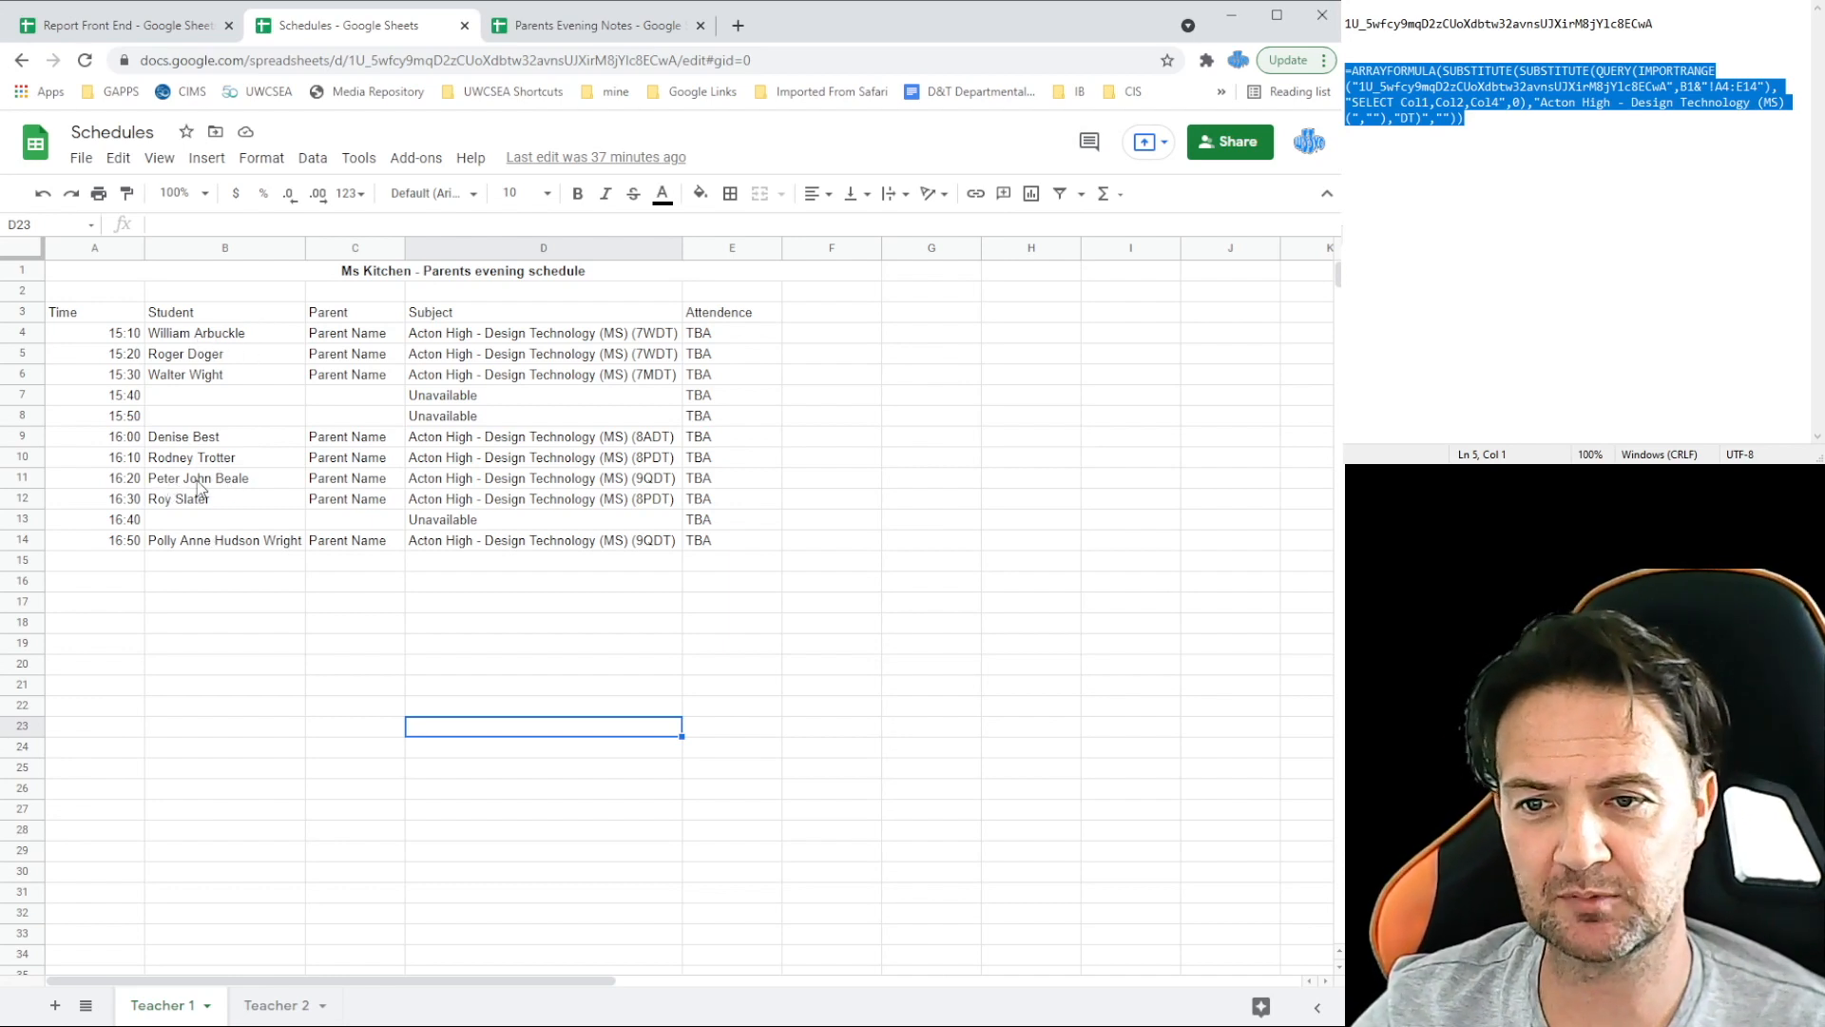
key(ctrl+Tab)
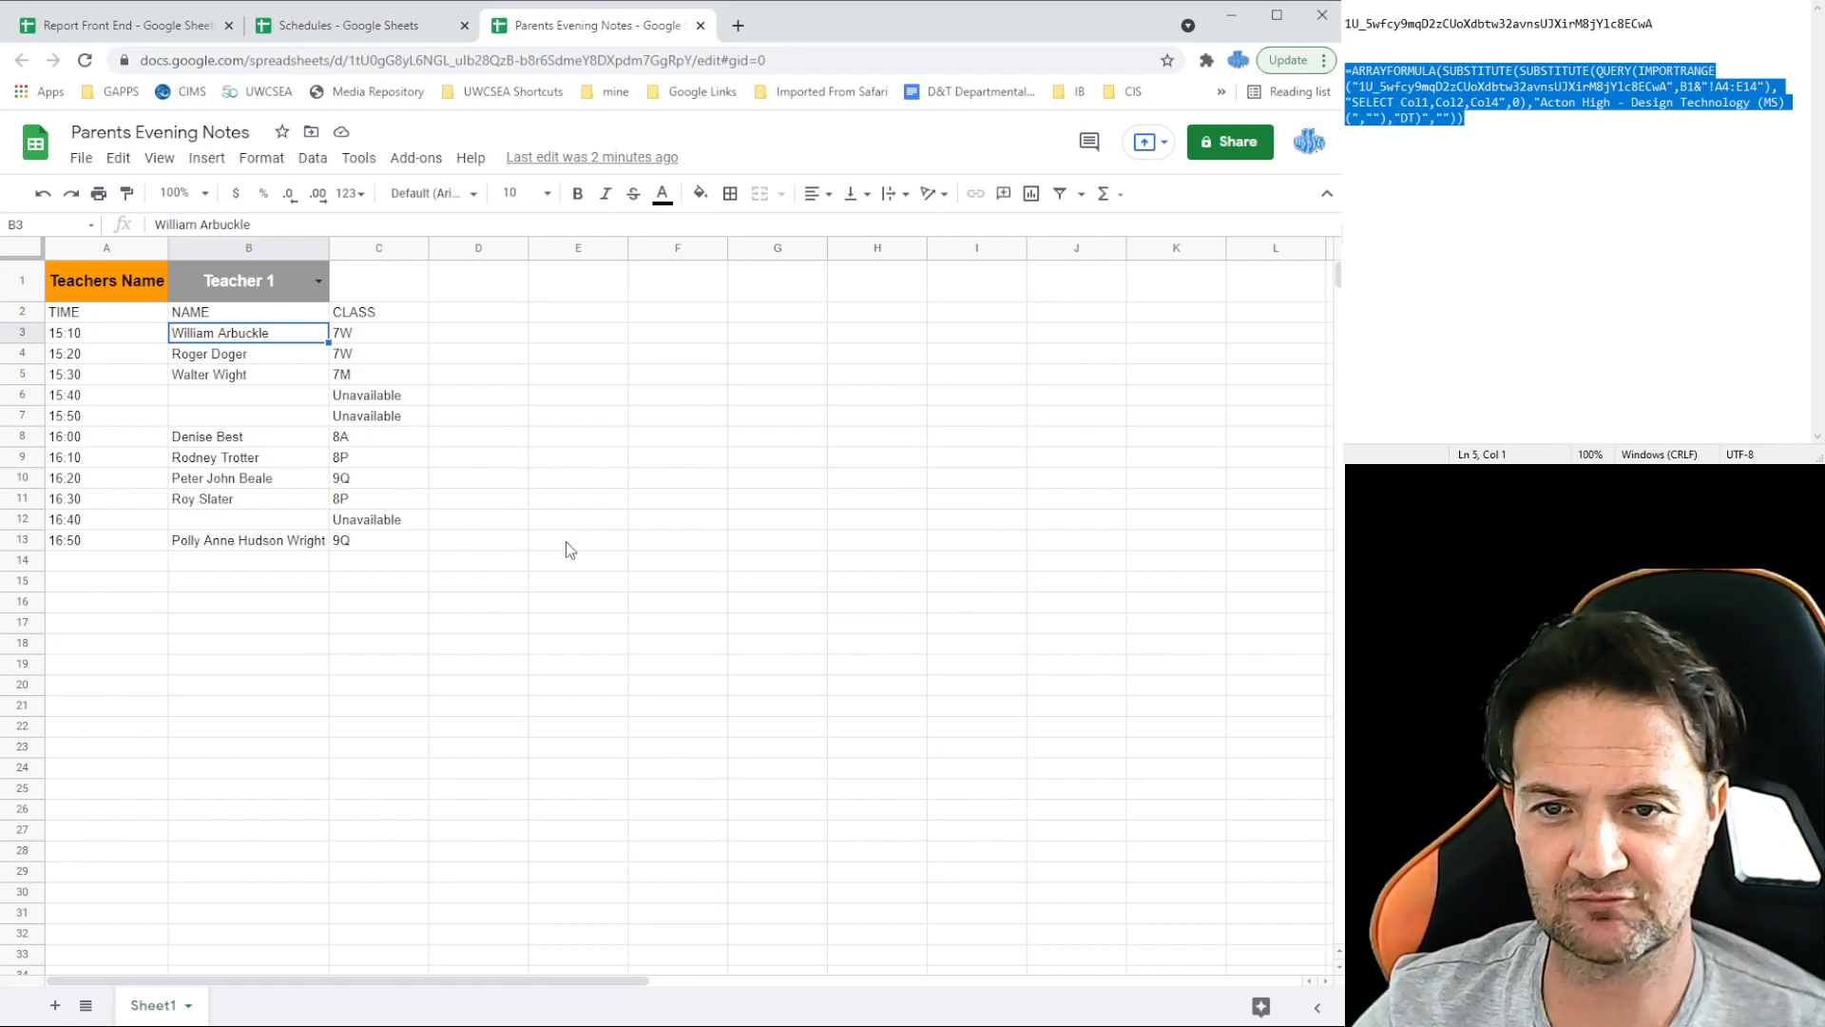
click(1465, 119)
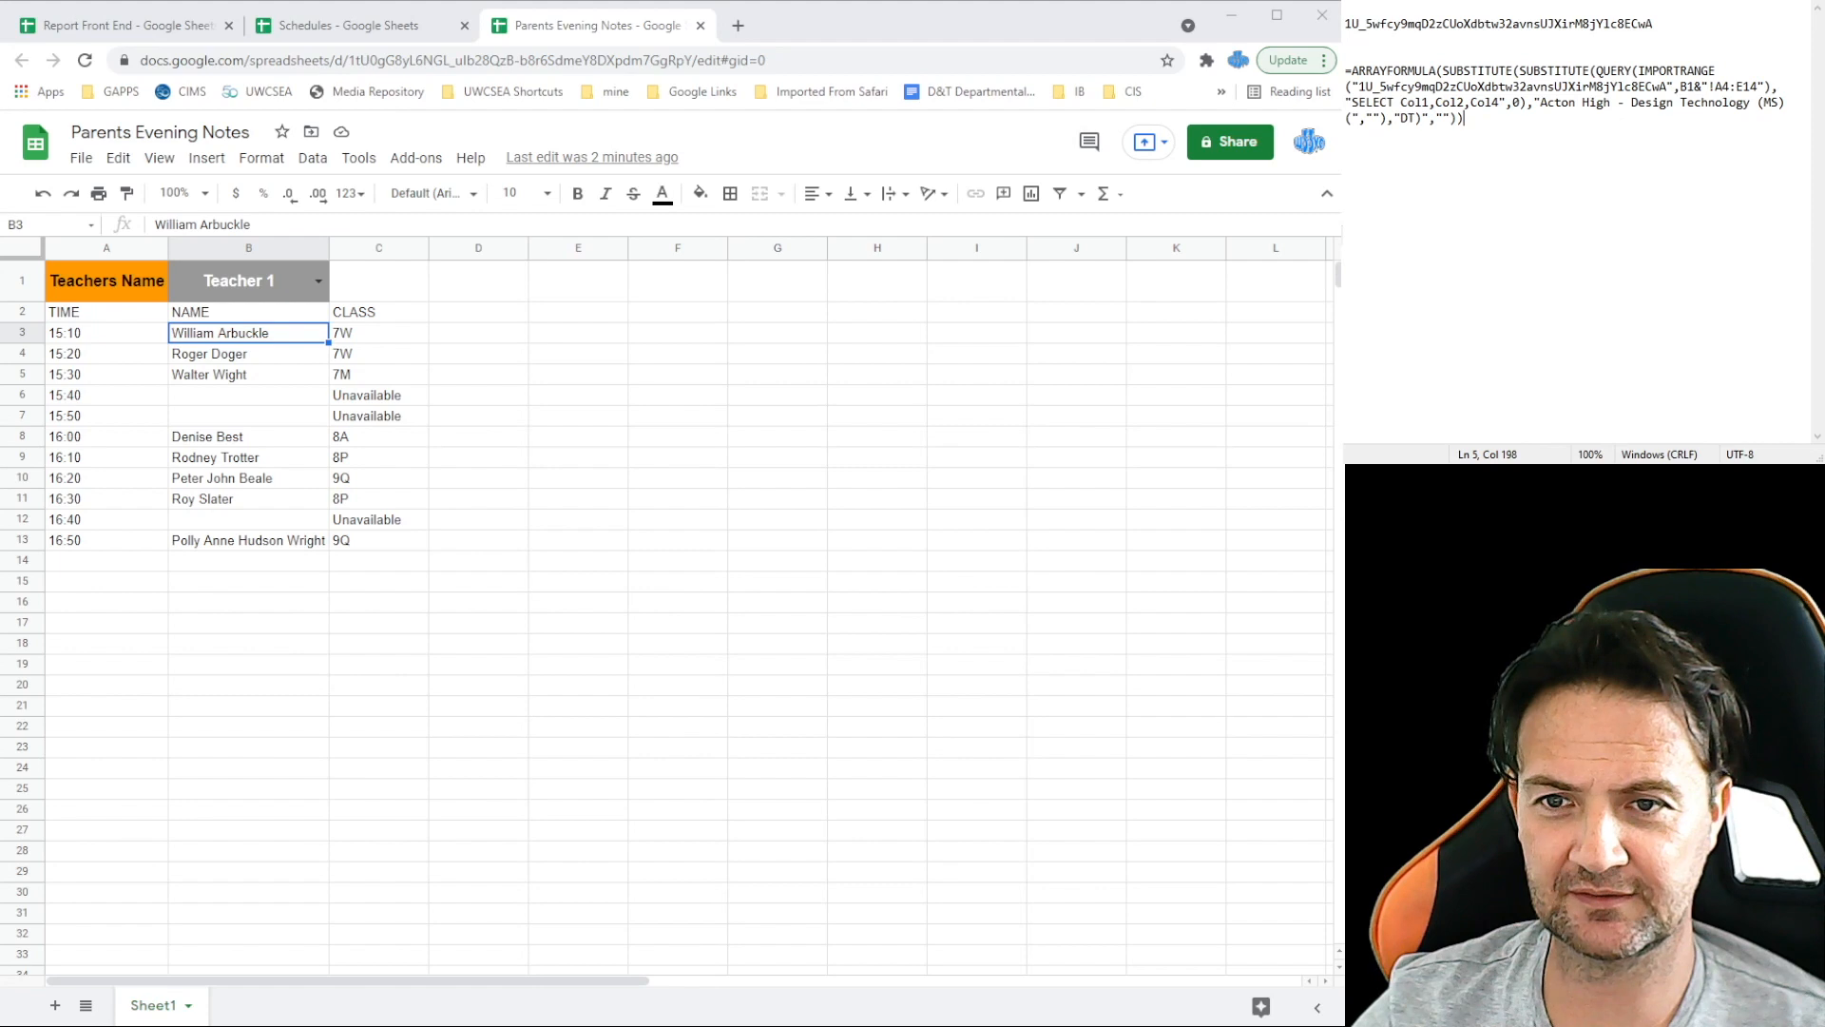
click(478, 319)
Step: Add the FIRST heading in D2 and FAMILY in E2
text(f)
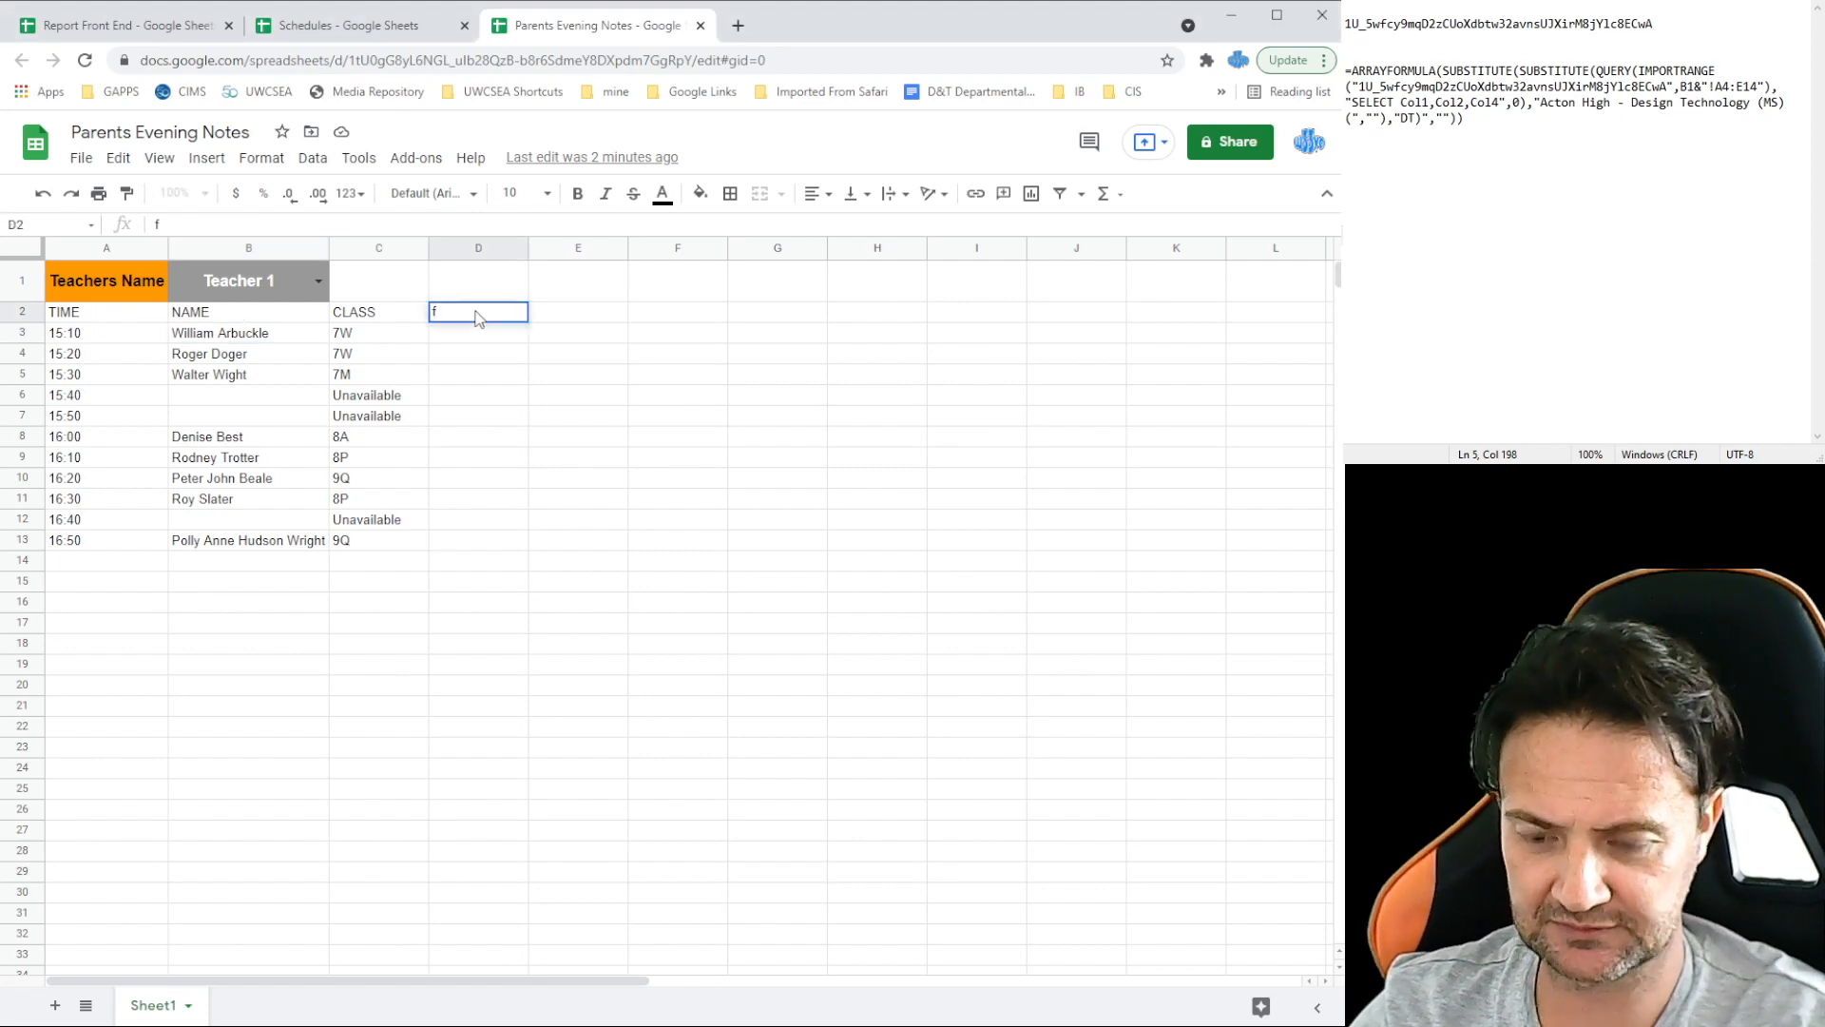
key(Escape)
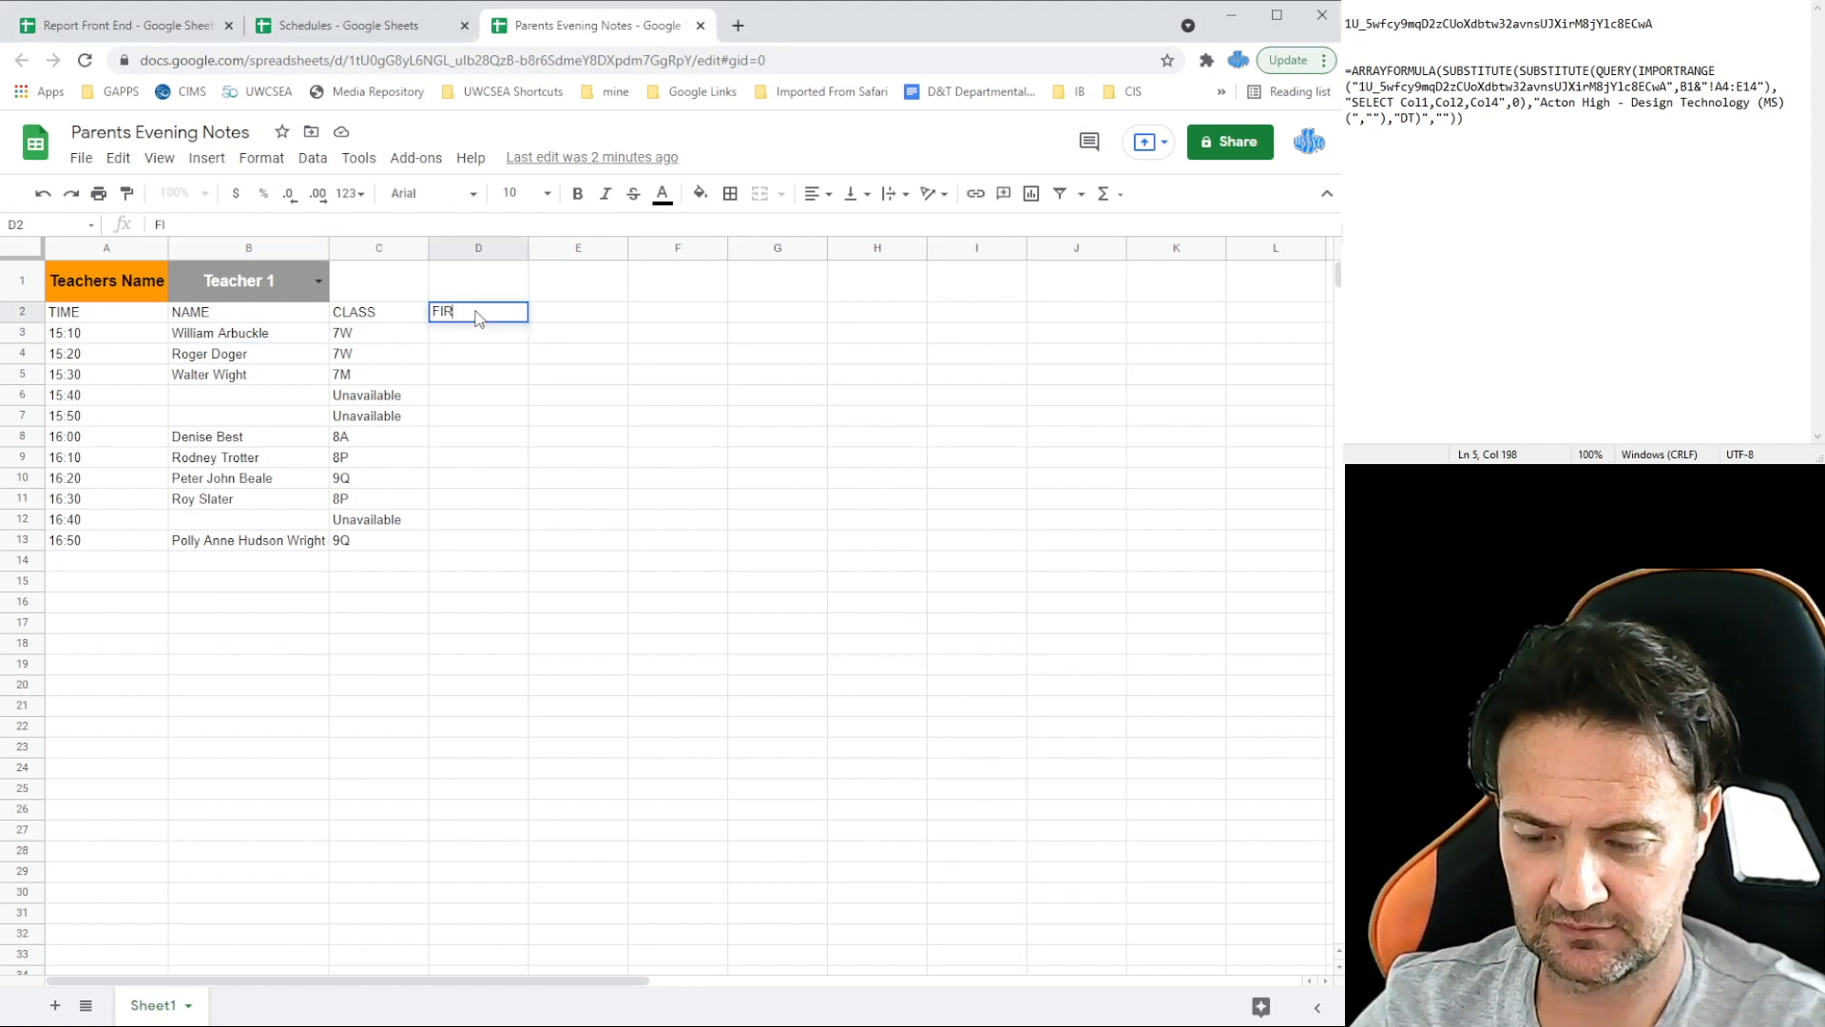
key(Tab)
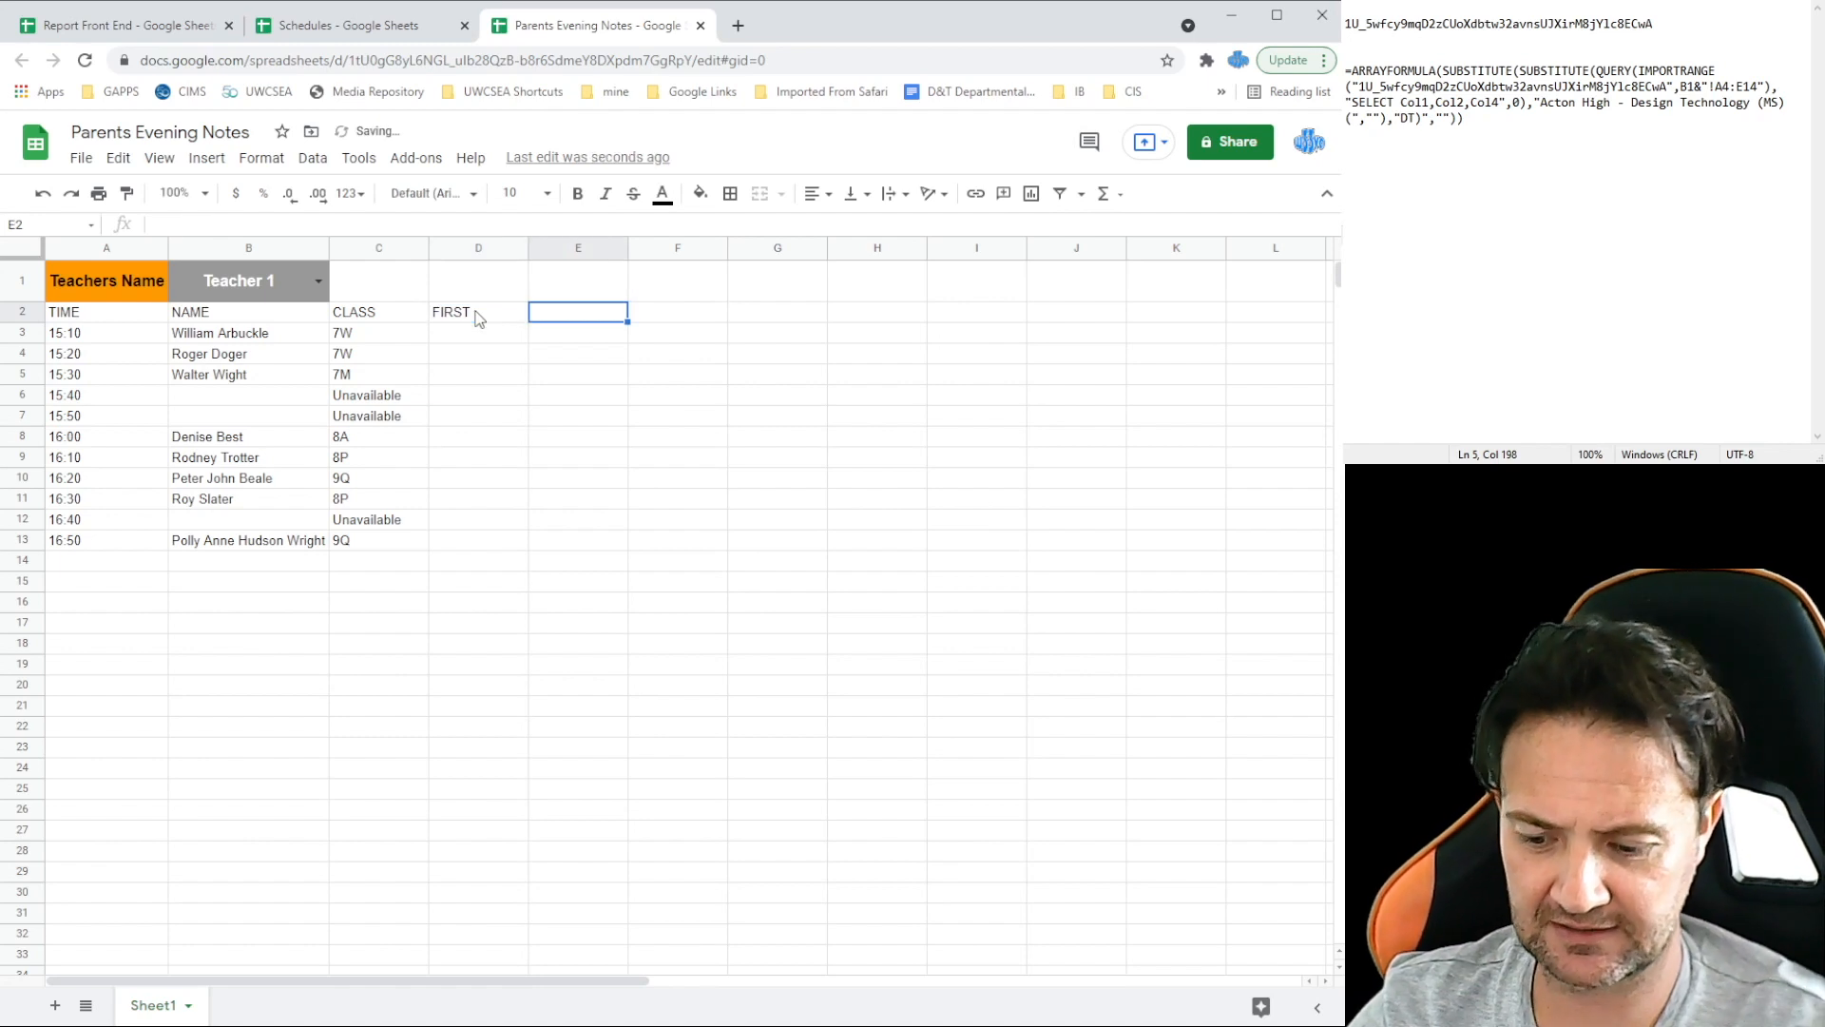
text(FAMILY)
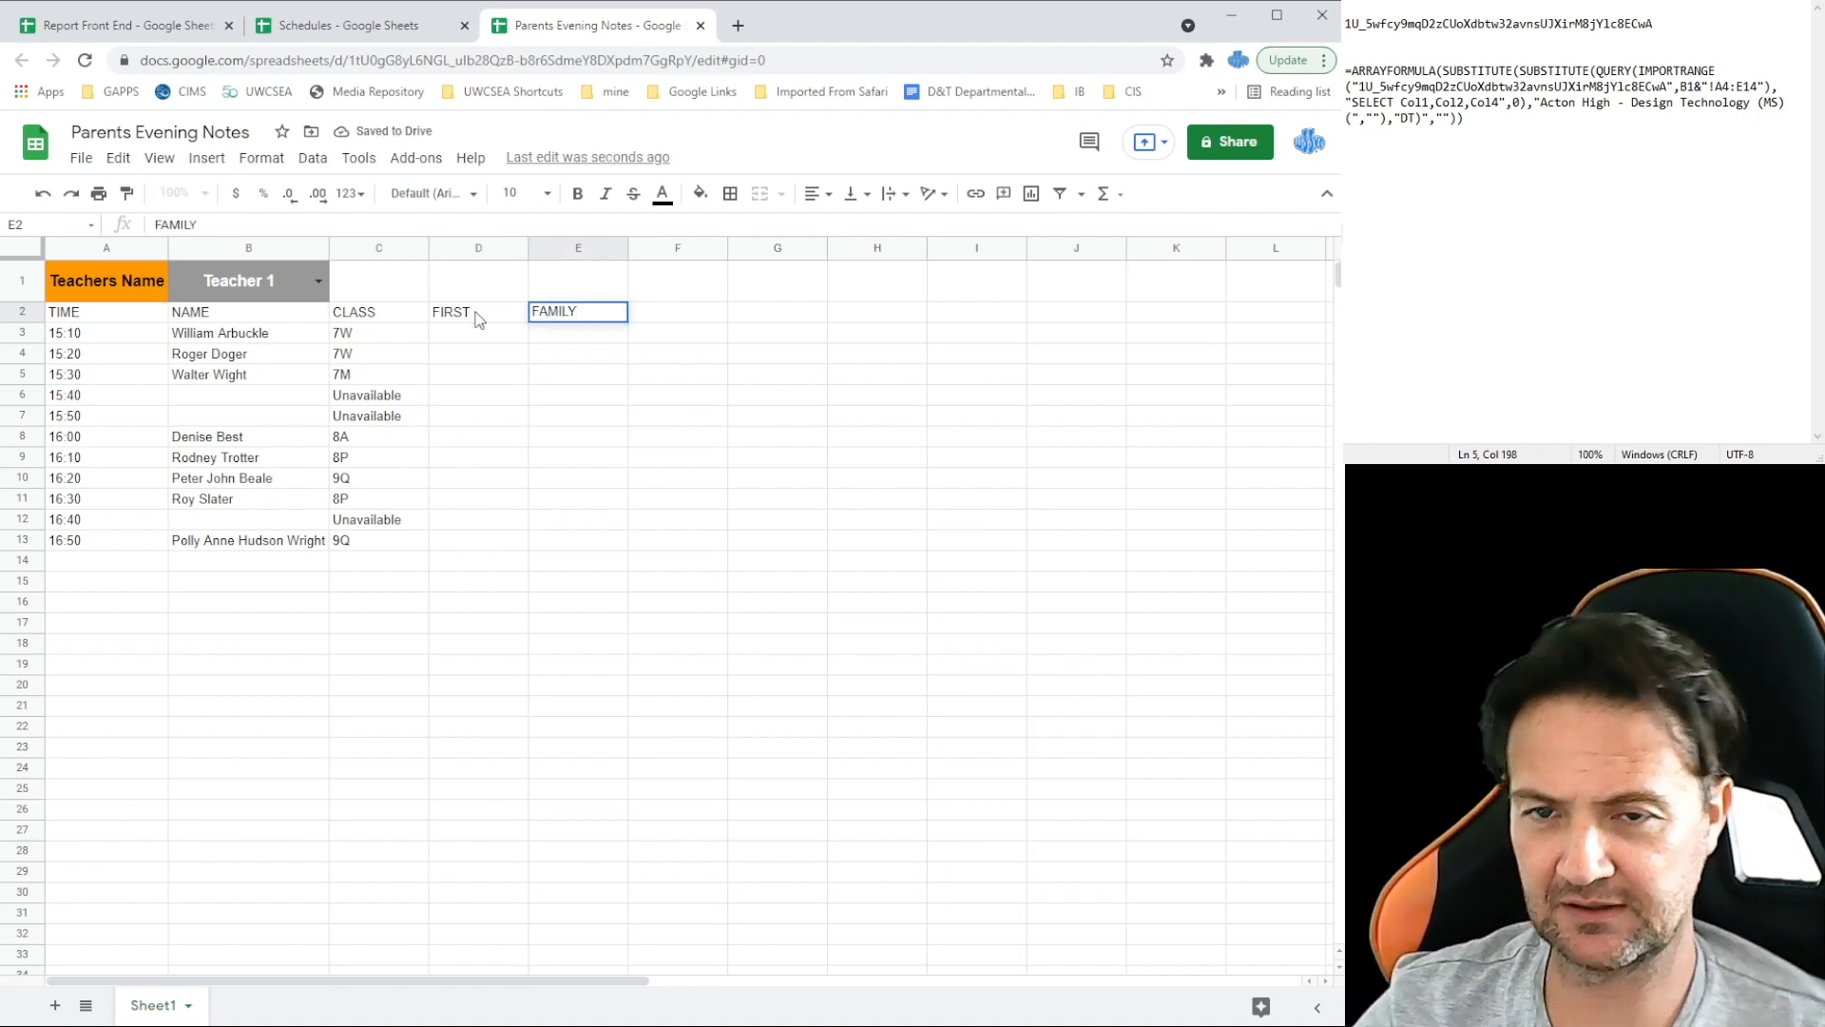
click(477, 349)
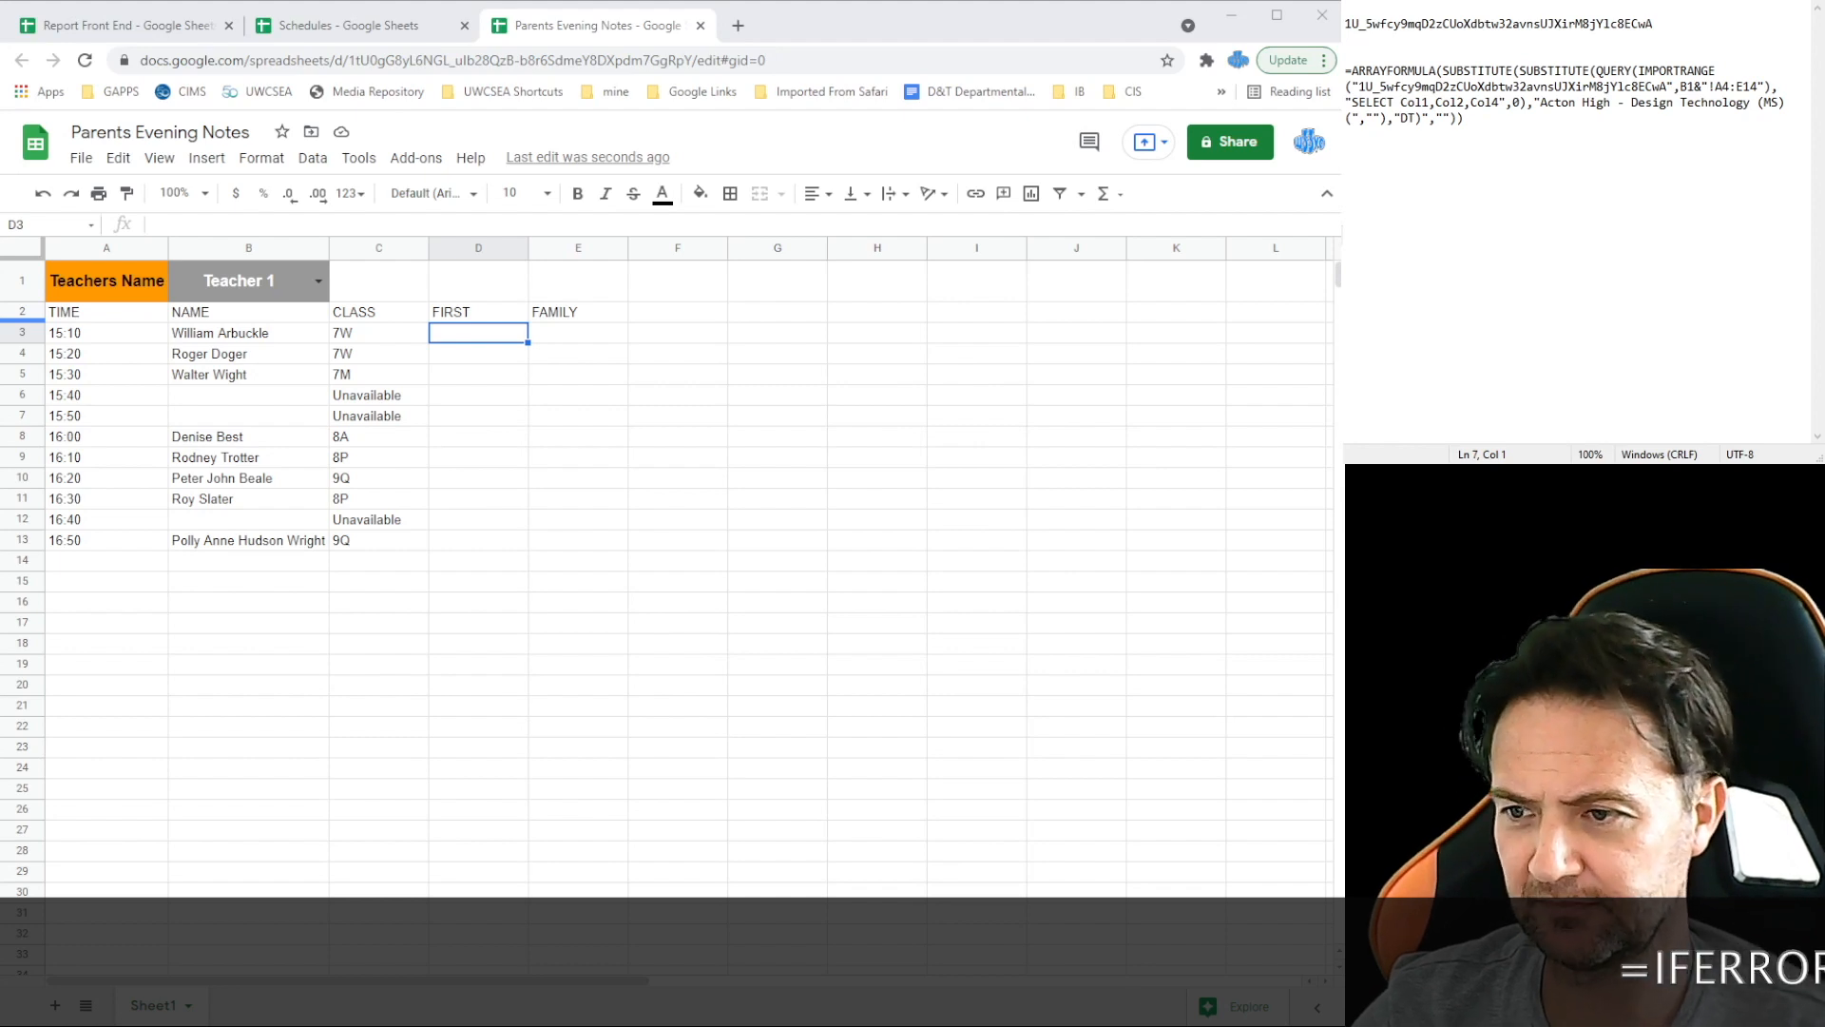
Step: Write =LEFT(B3,FIND(" ",B3)-1) in the notes and paste it into D3 to show William
text(=)
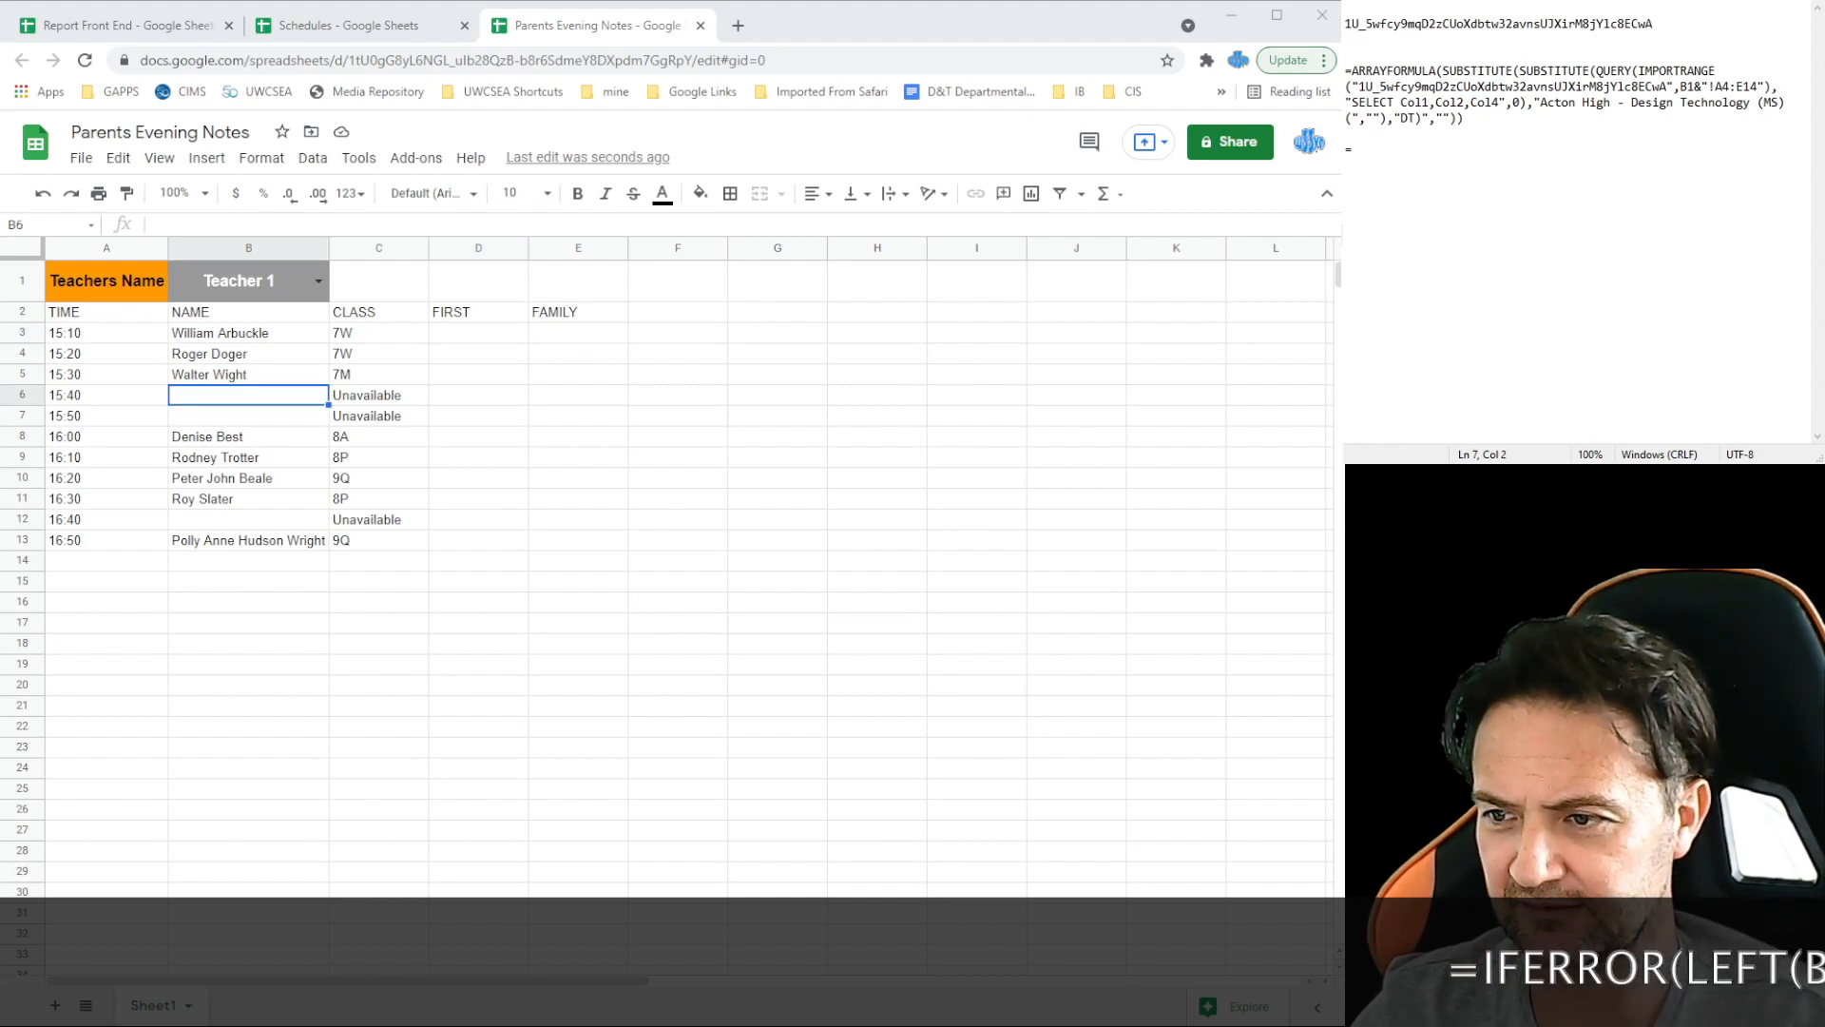
text(LEFT)
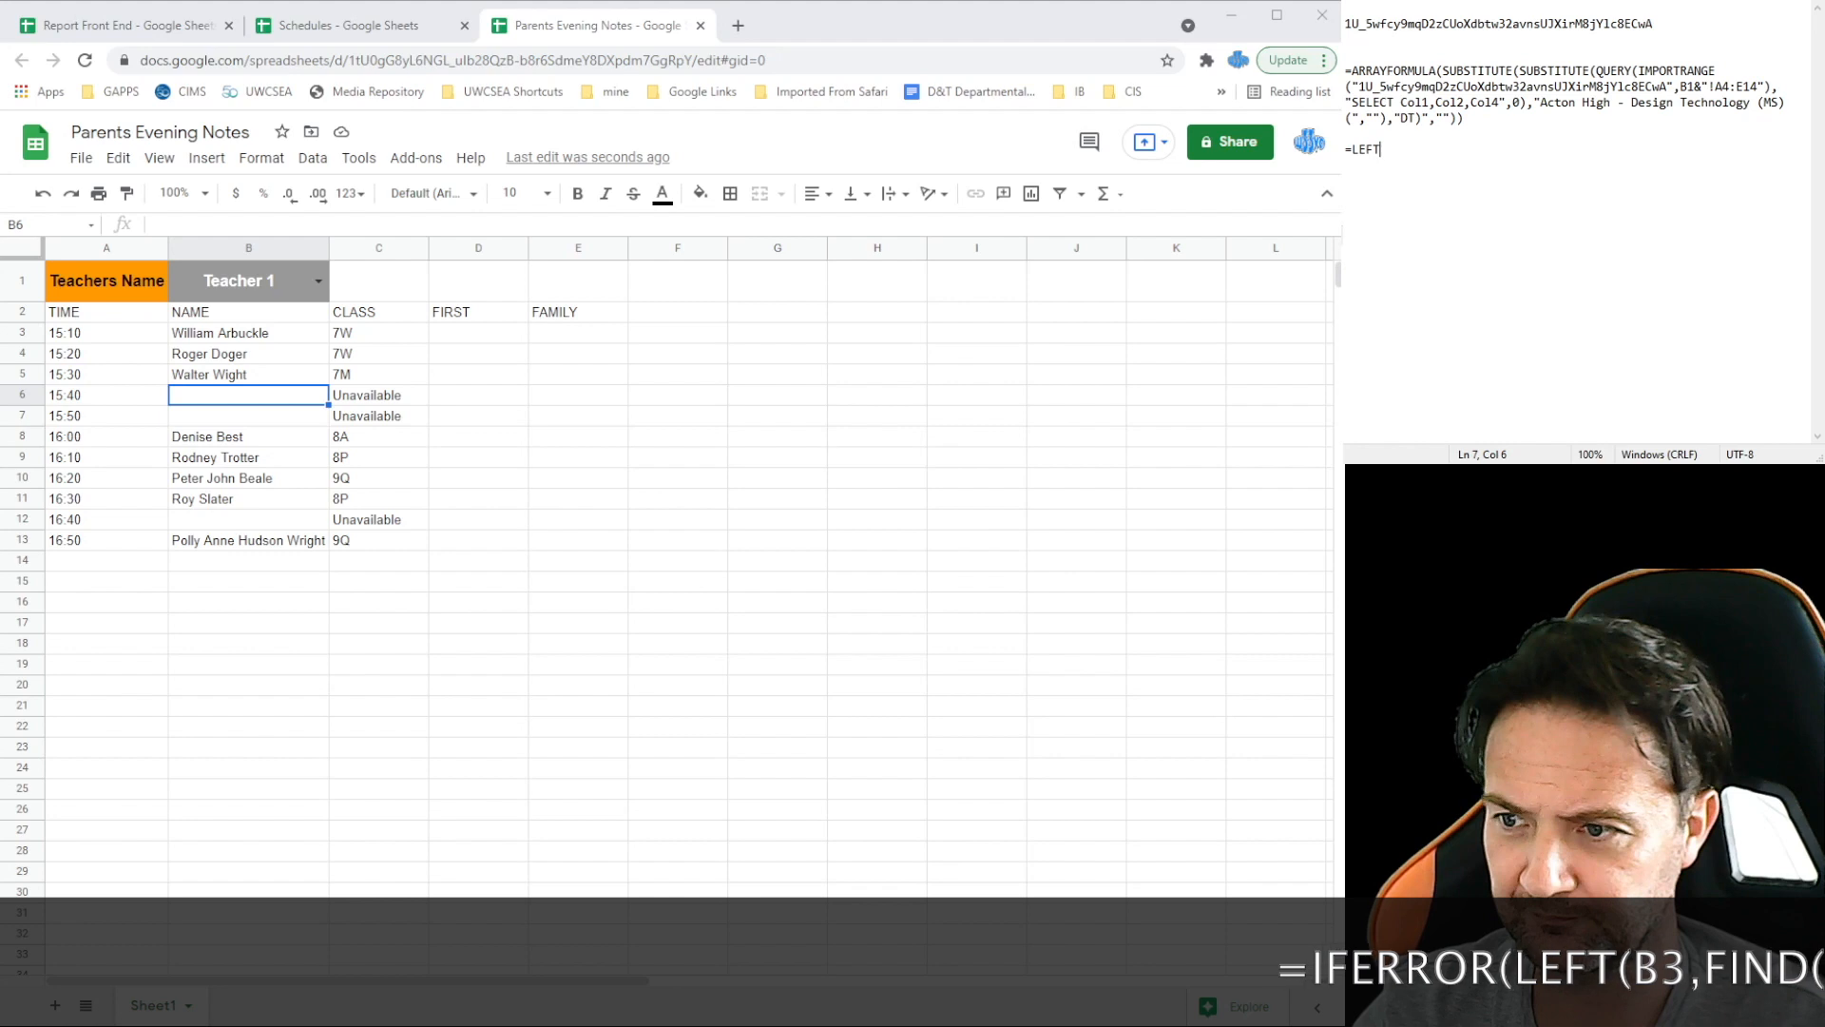
text(()
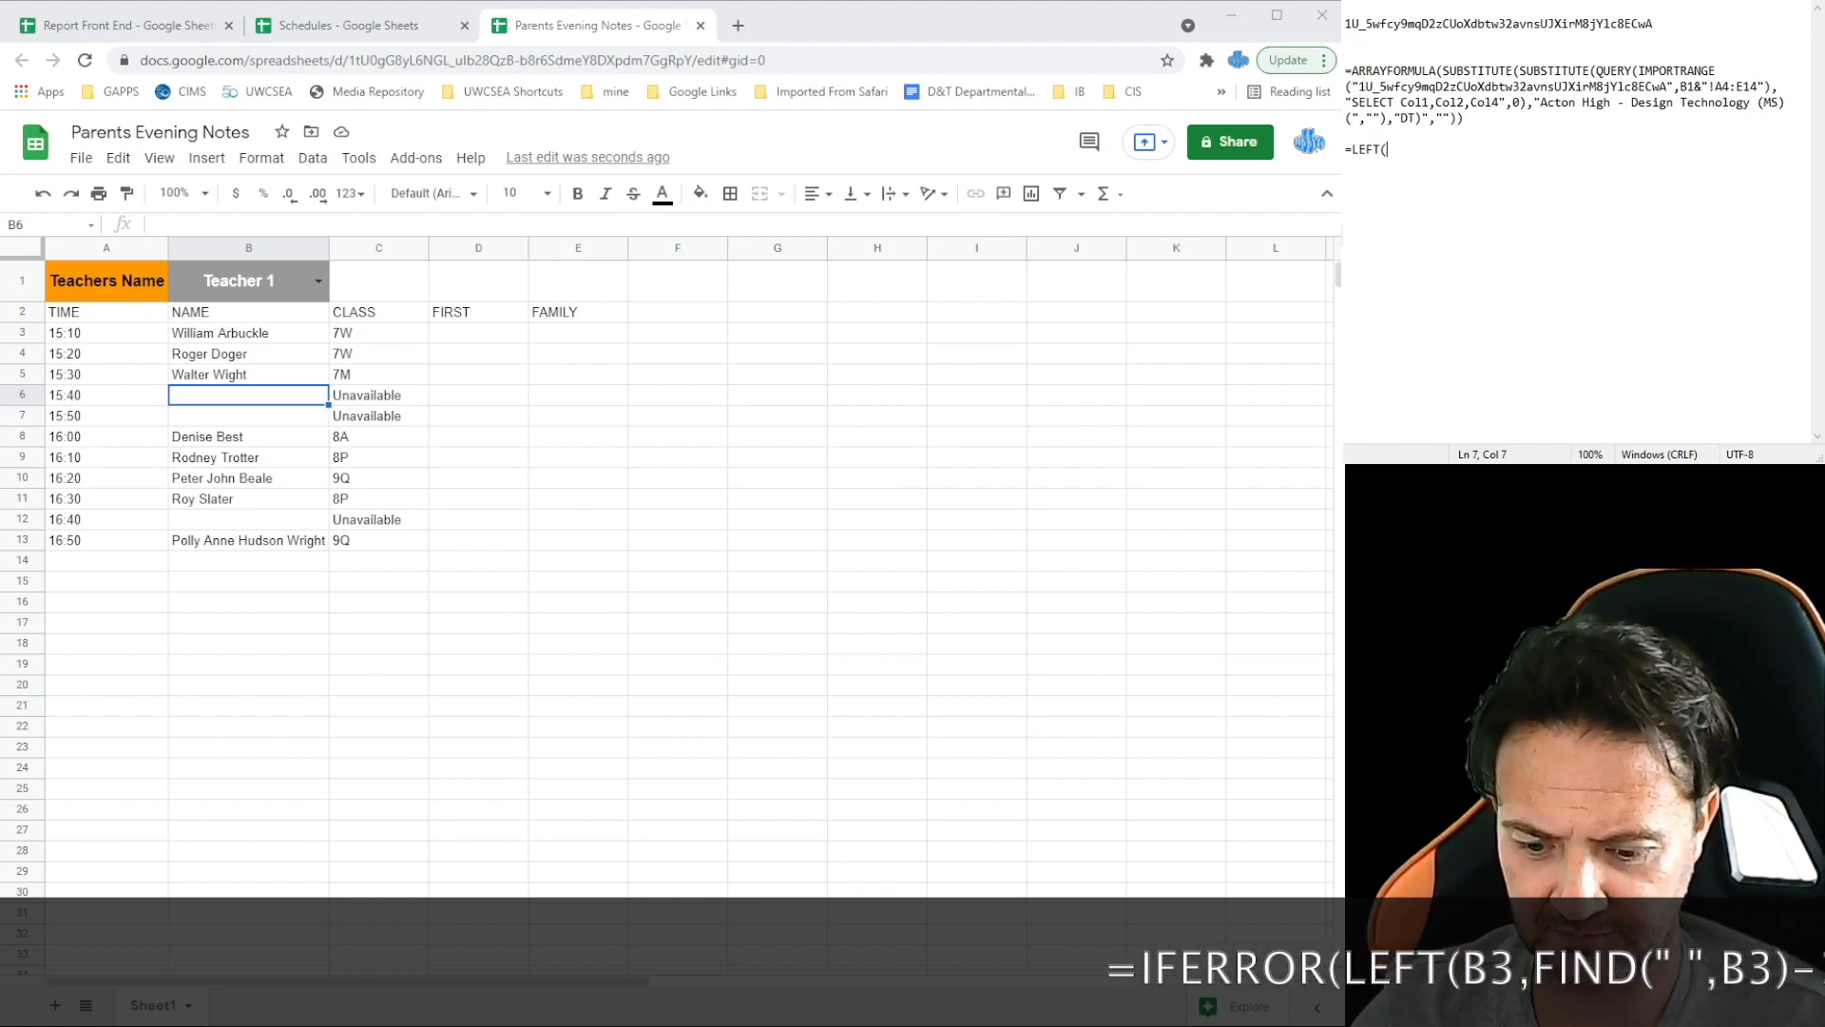
text(B3)
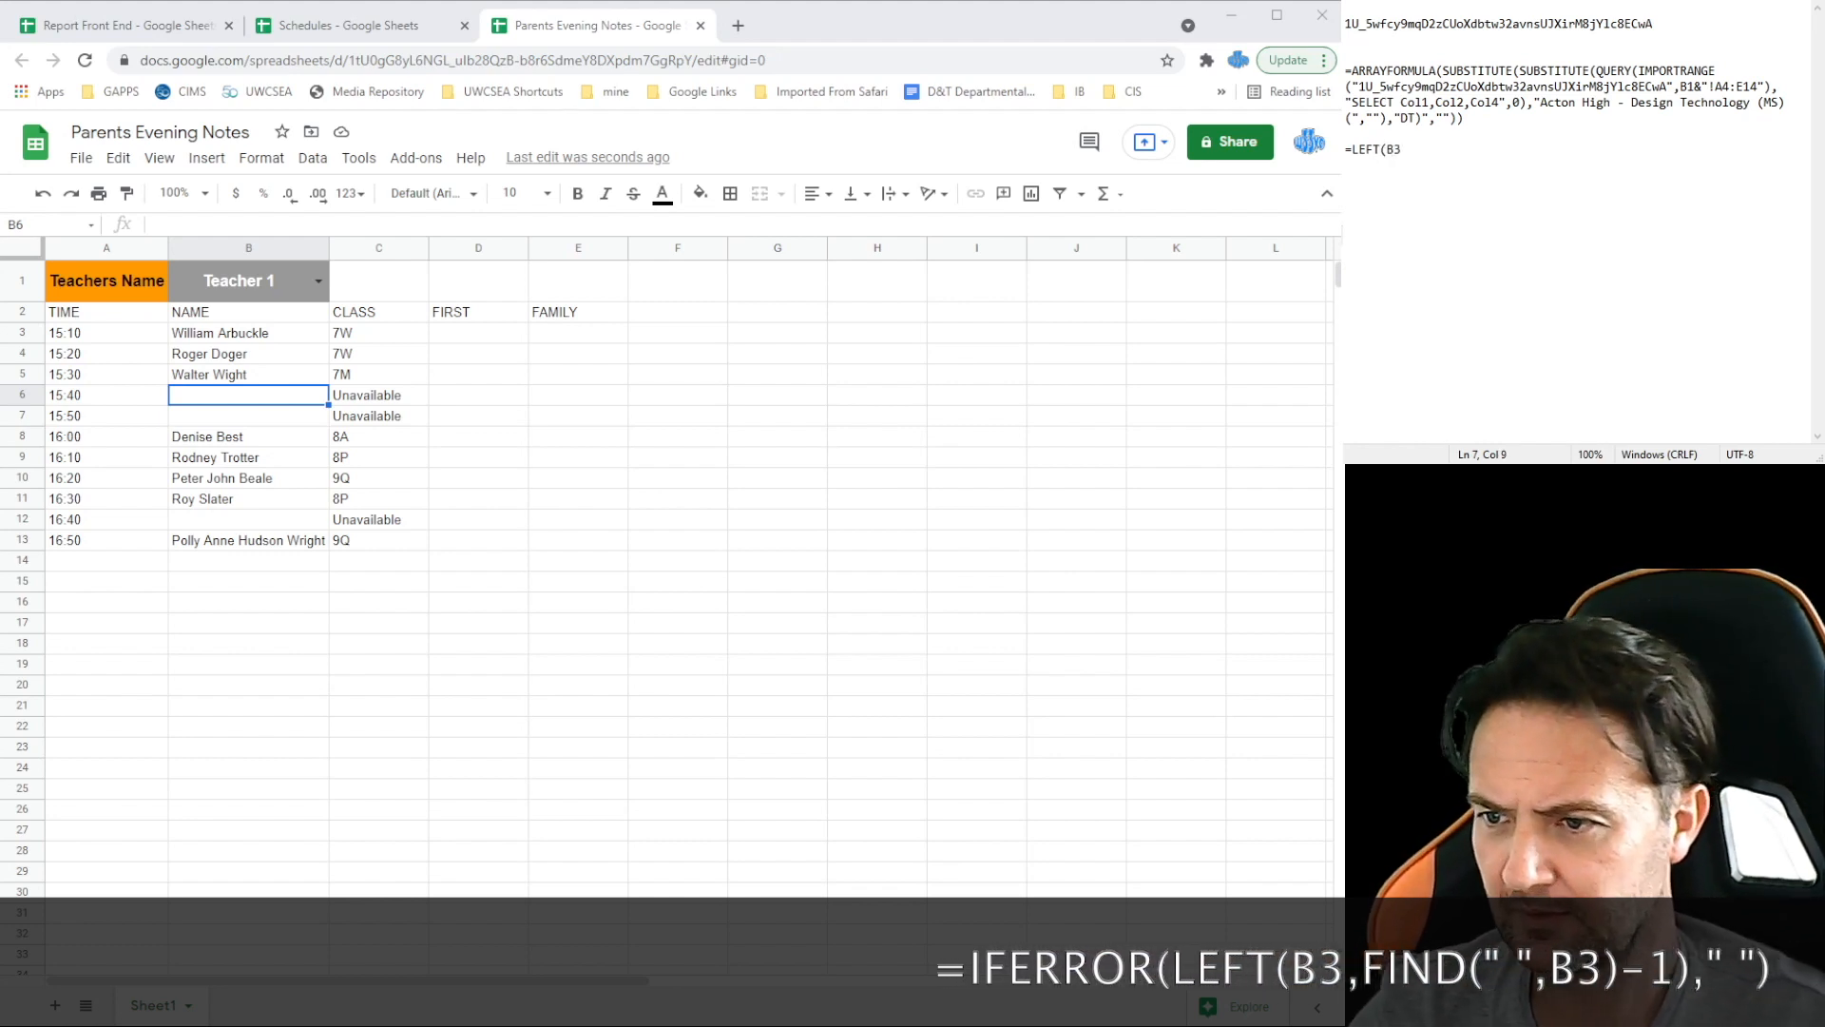
text(,)
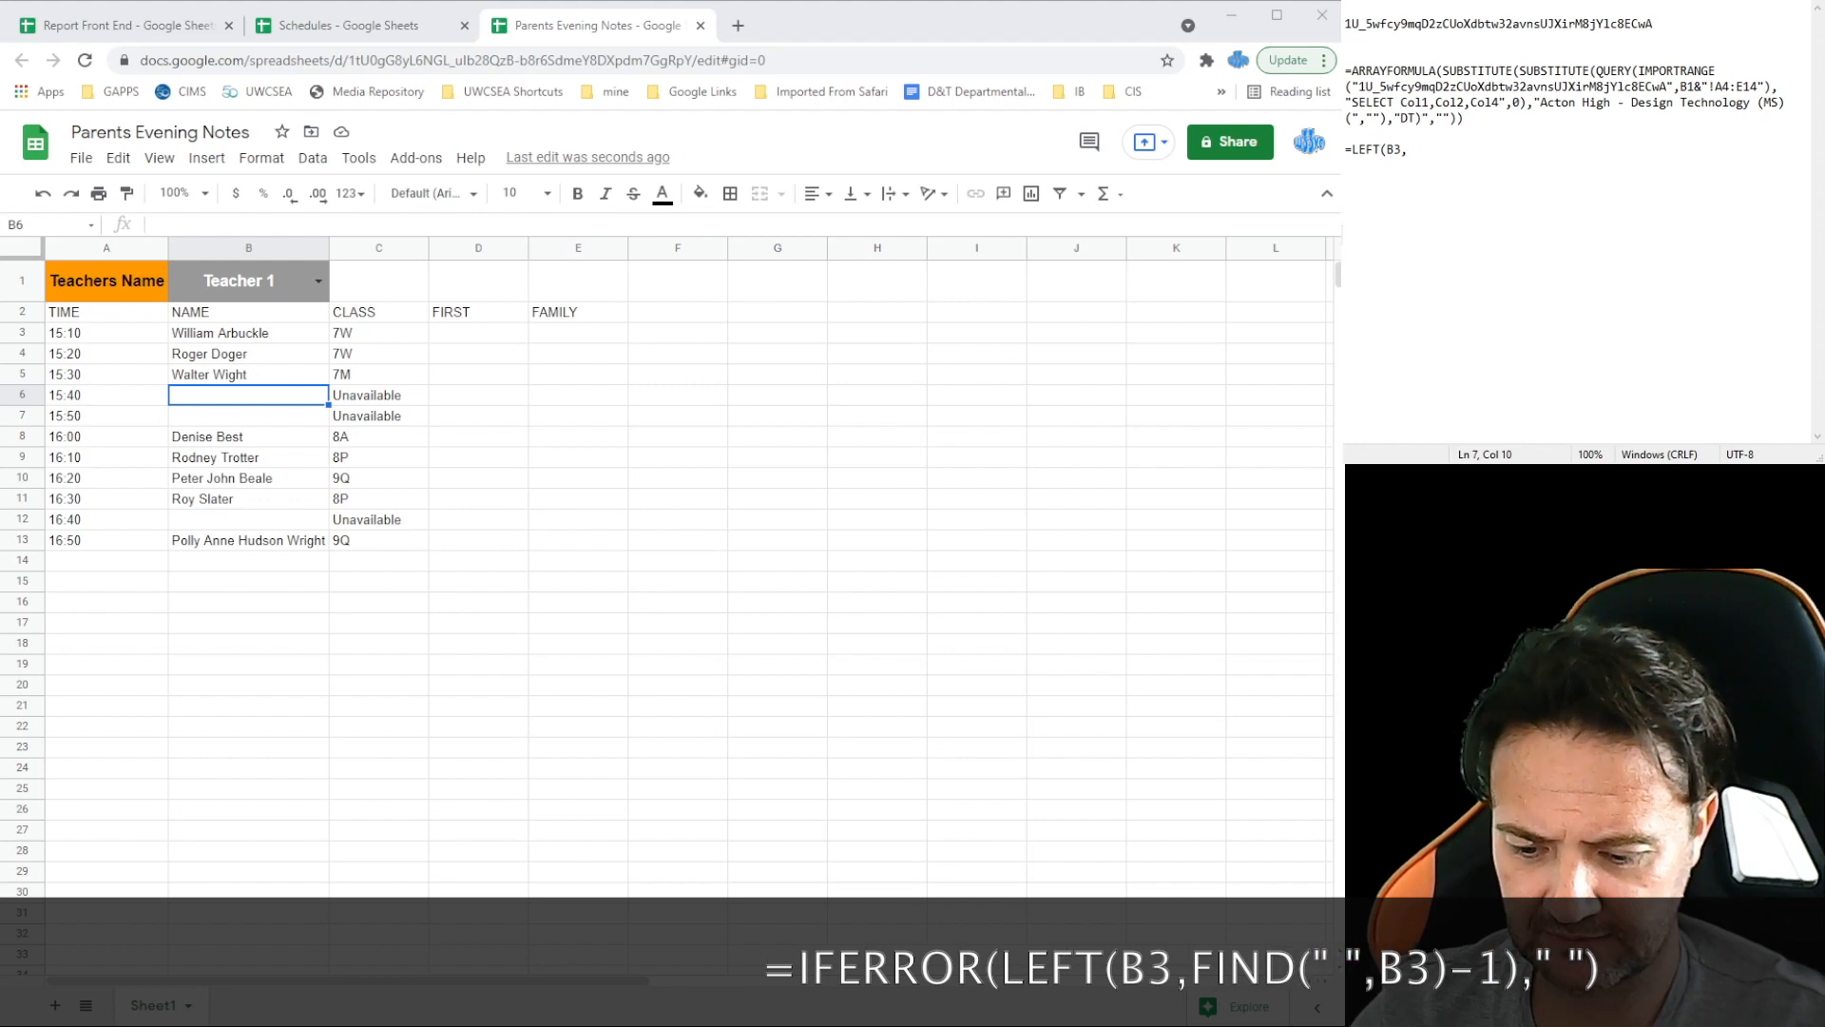
text(FIND)
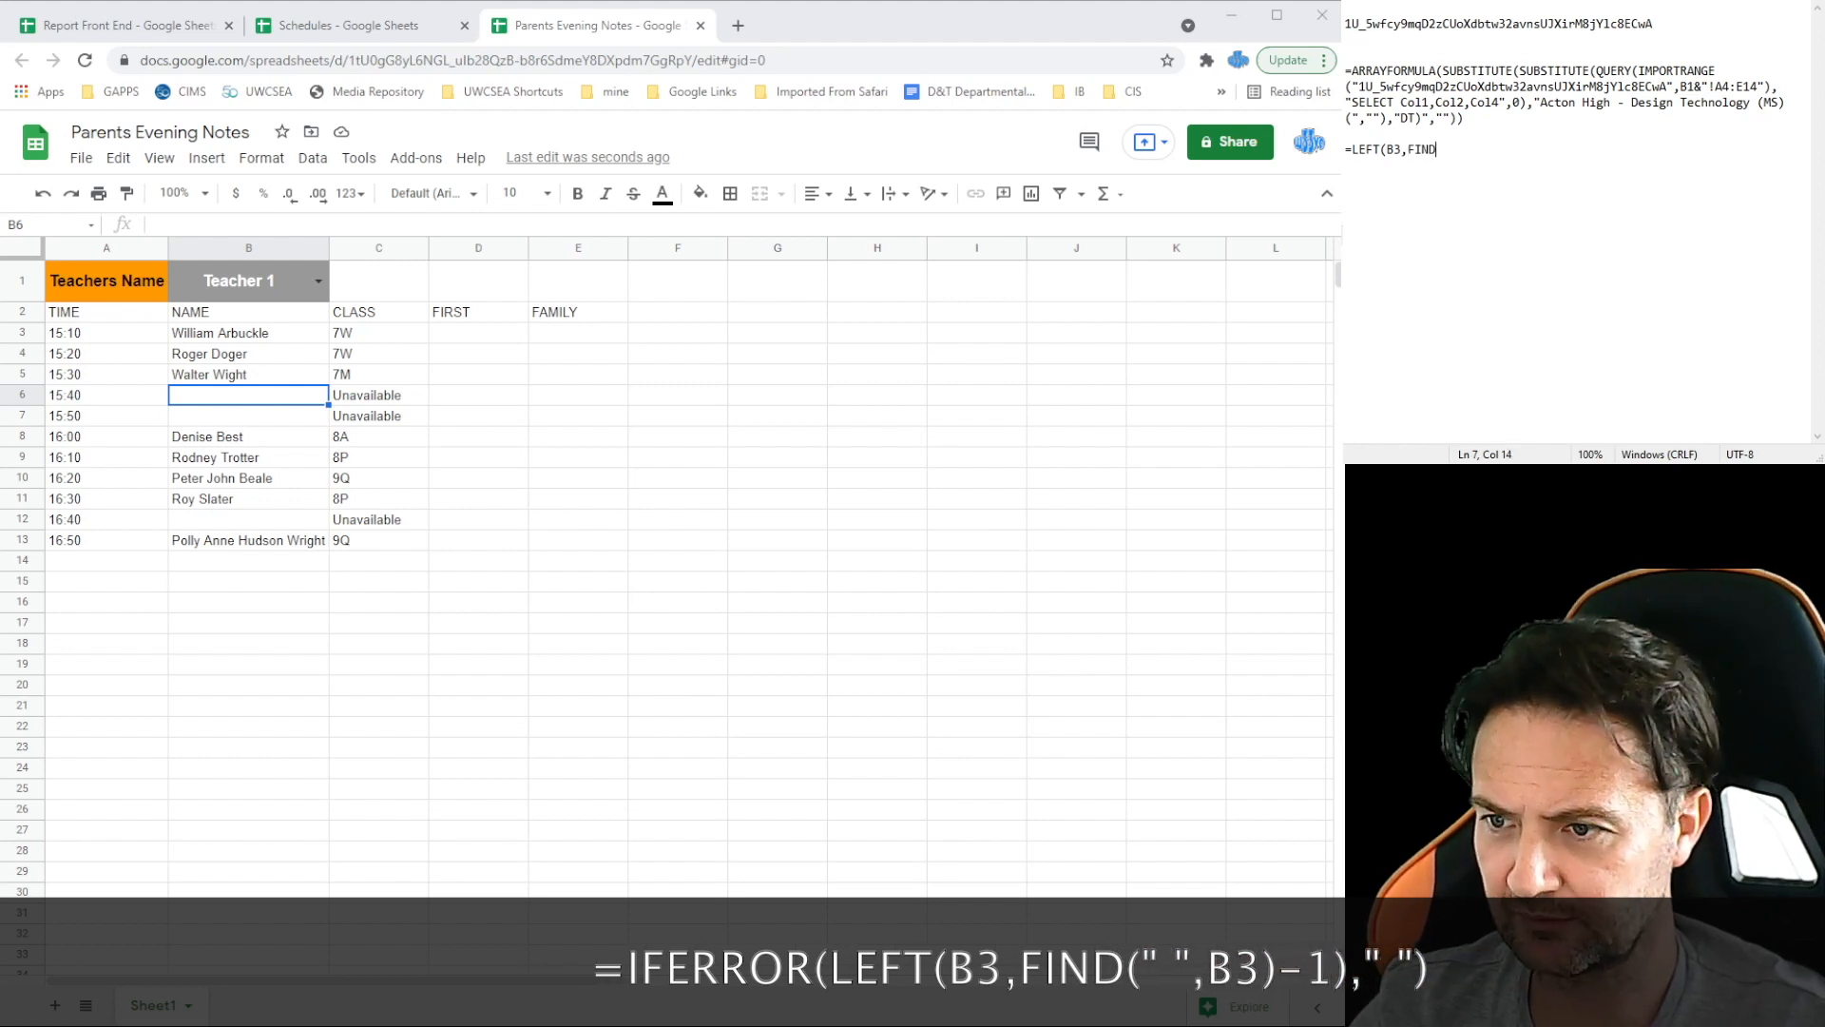
text((" ",B3)
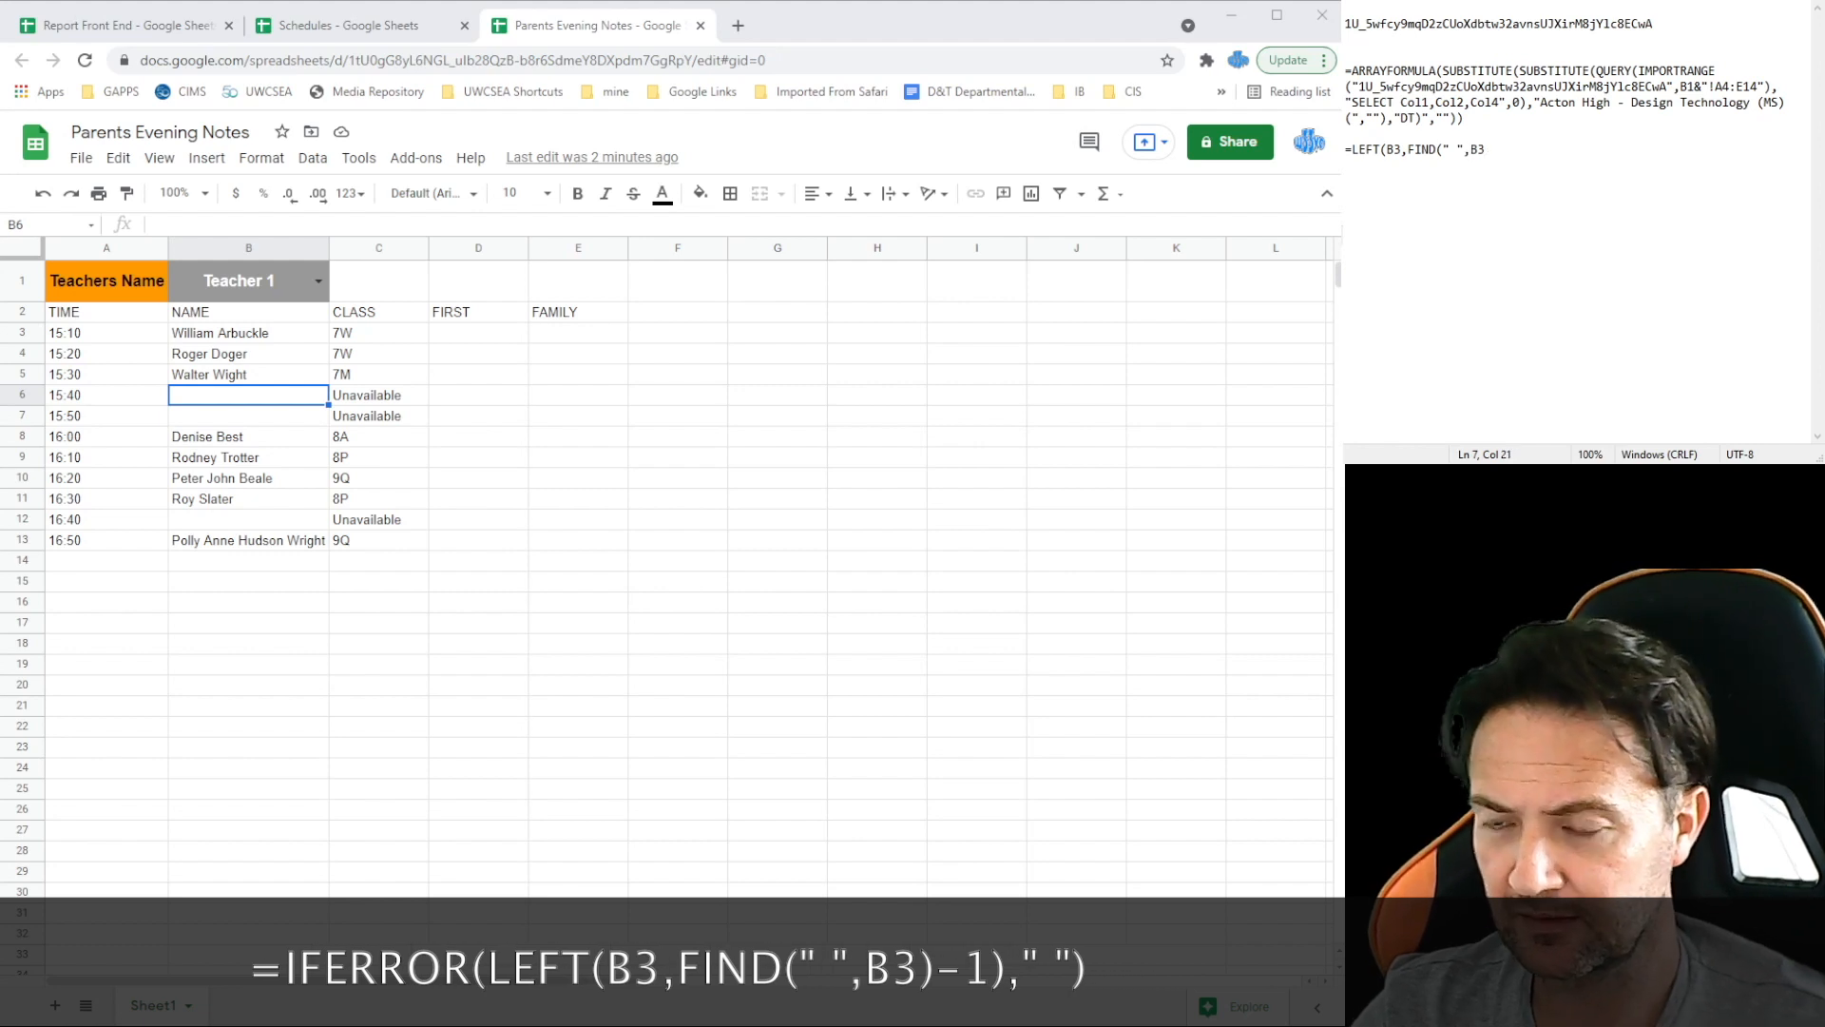
text())
text(-1)
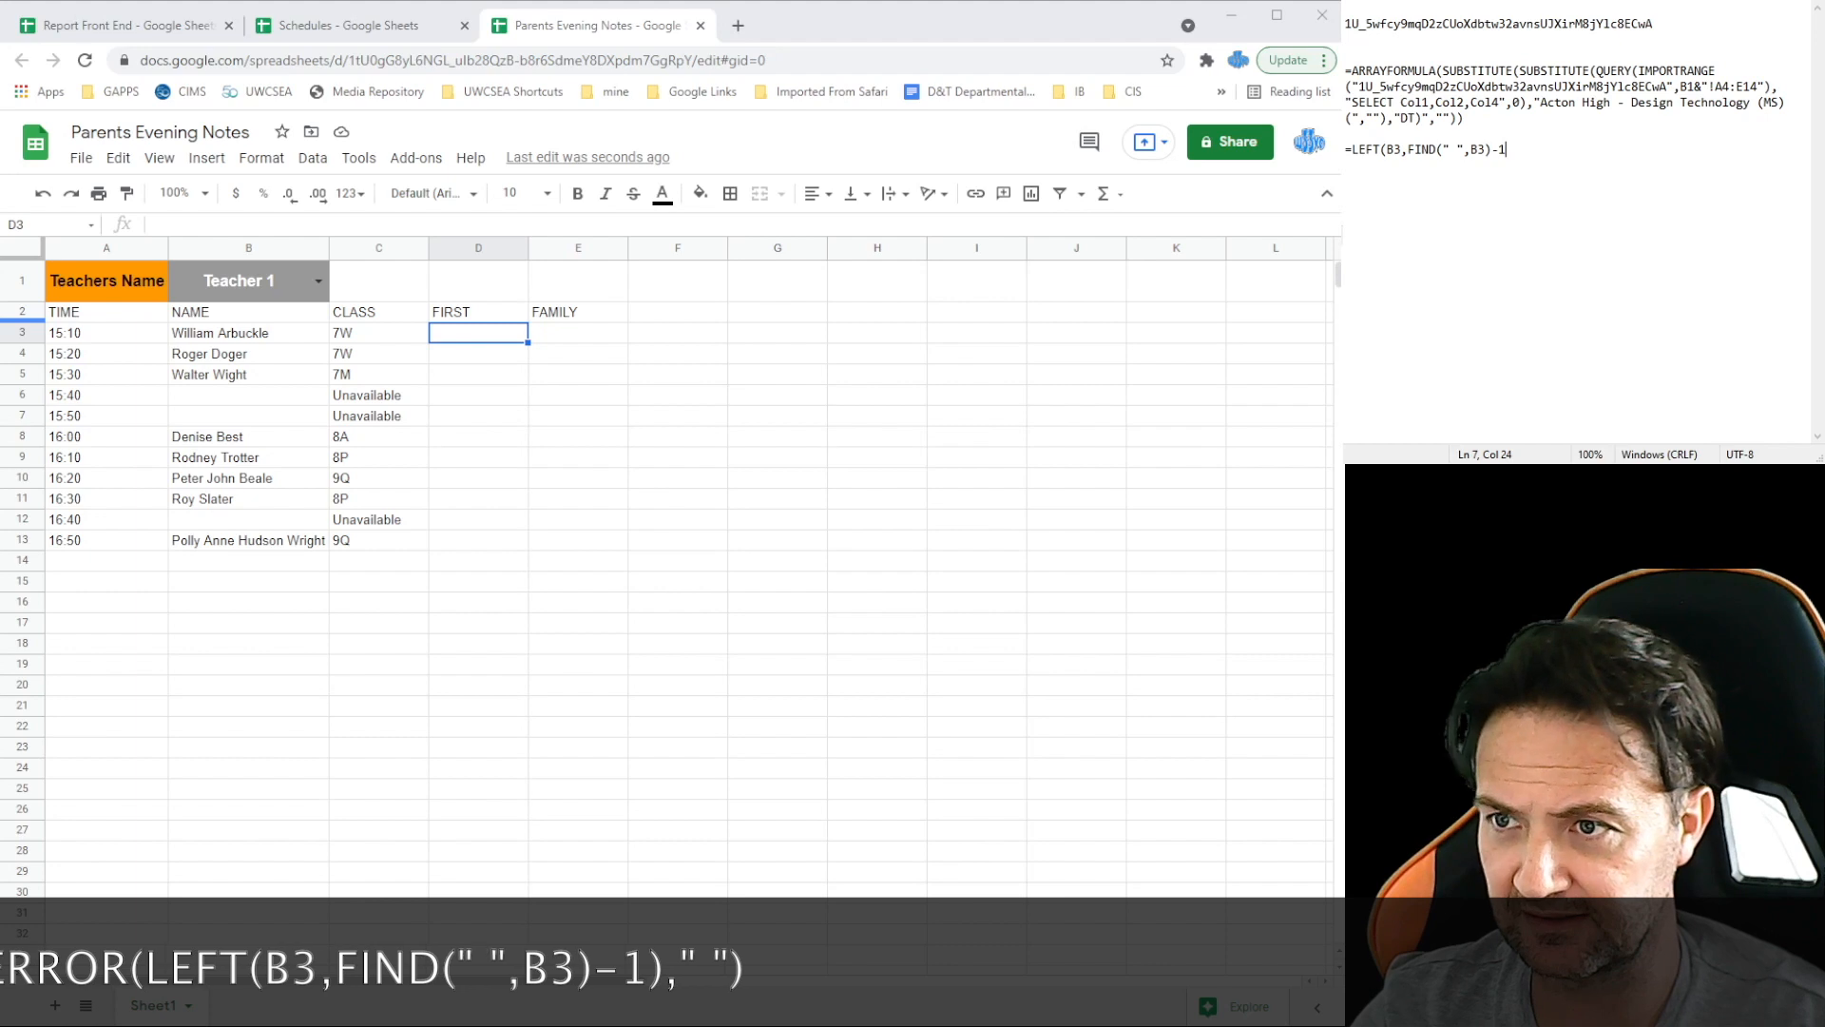
text())
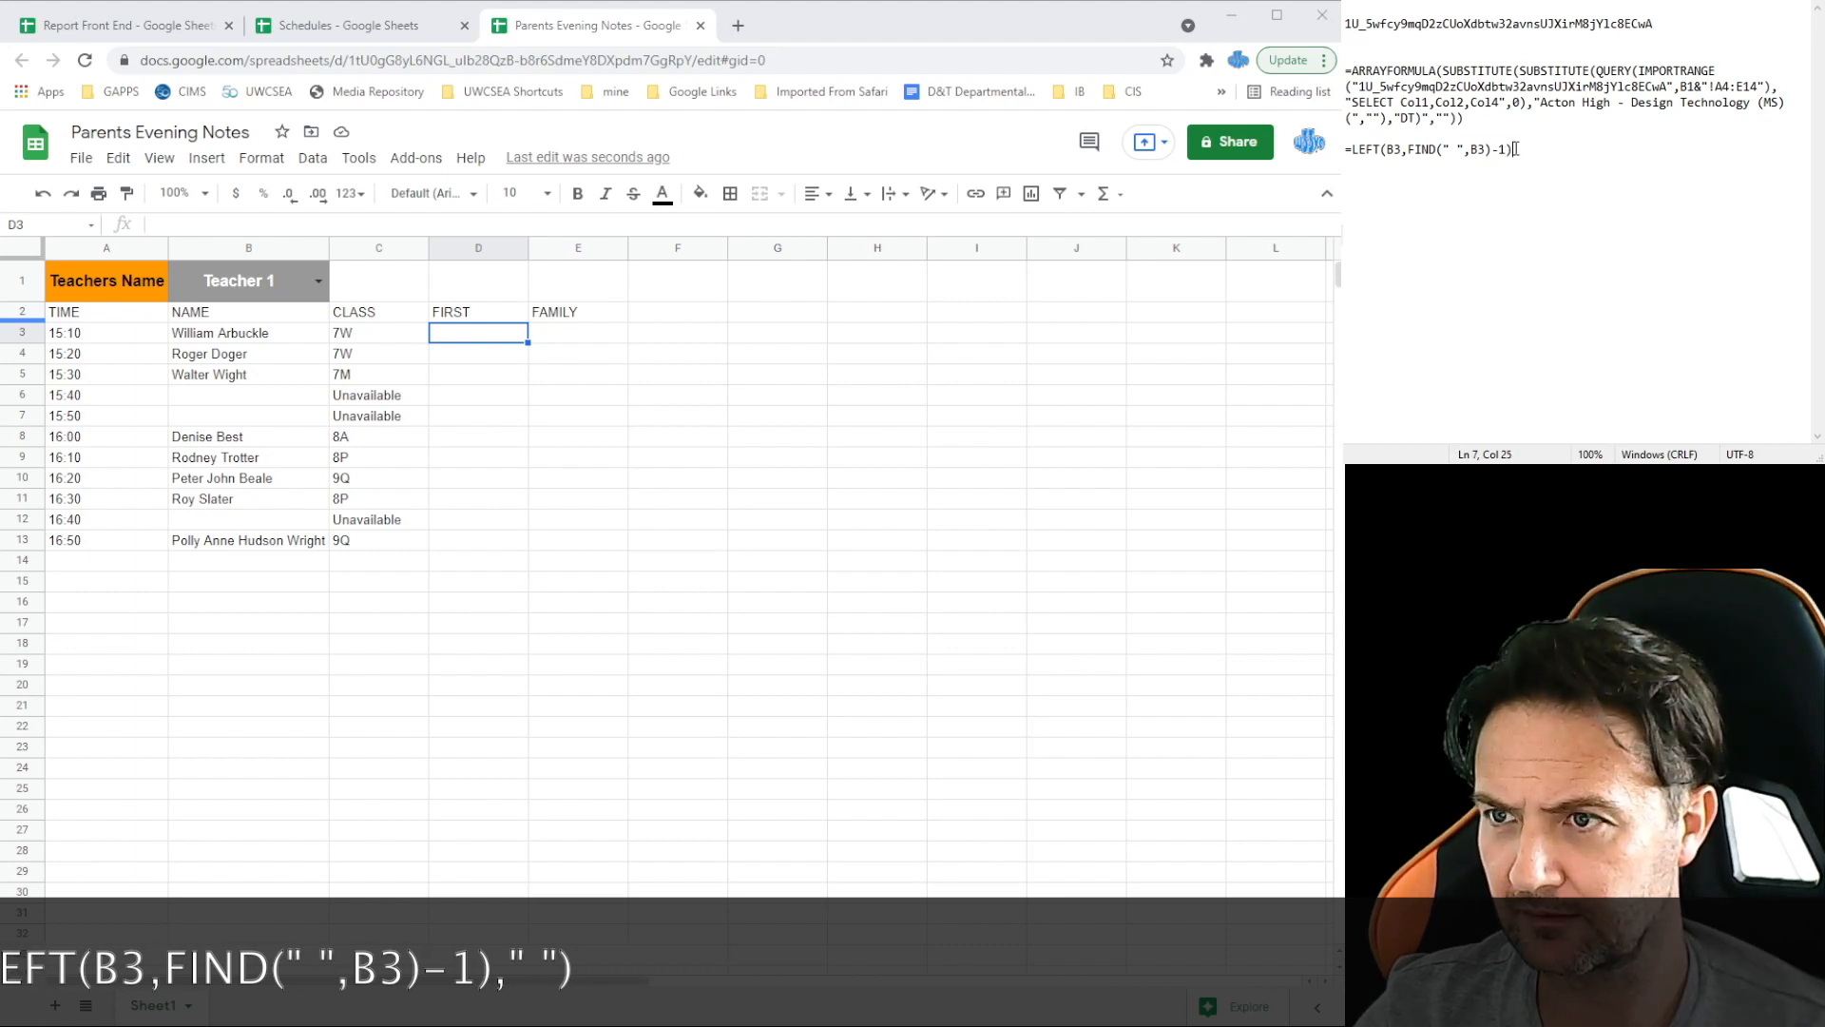
key(shift+Home)
key(ctrl+c)
click(478, 335)
key(ctrl+v)
key(Down)
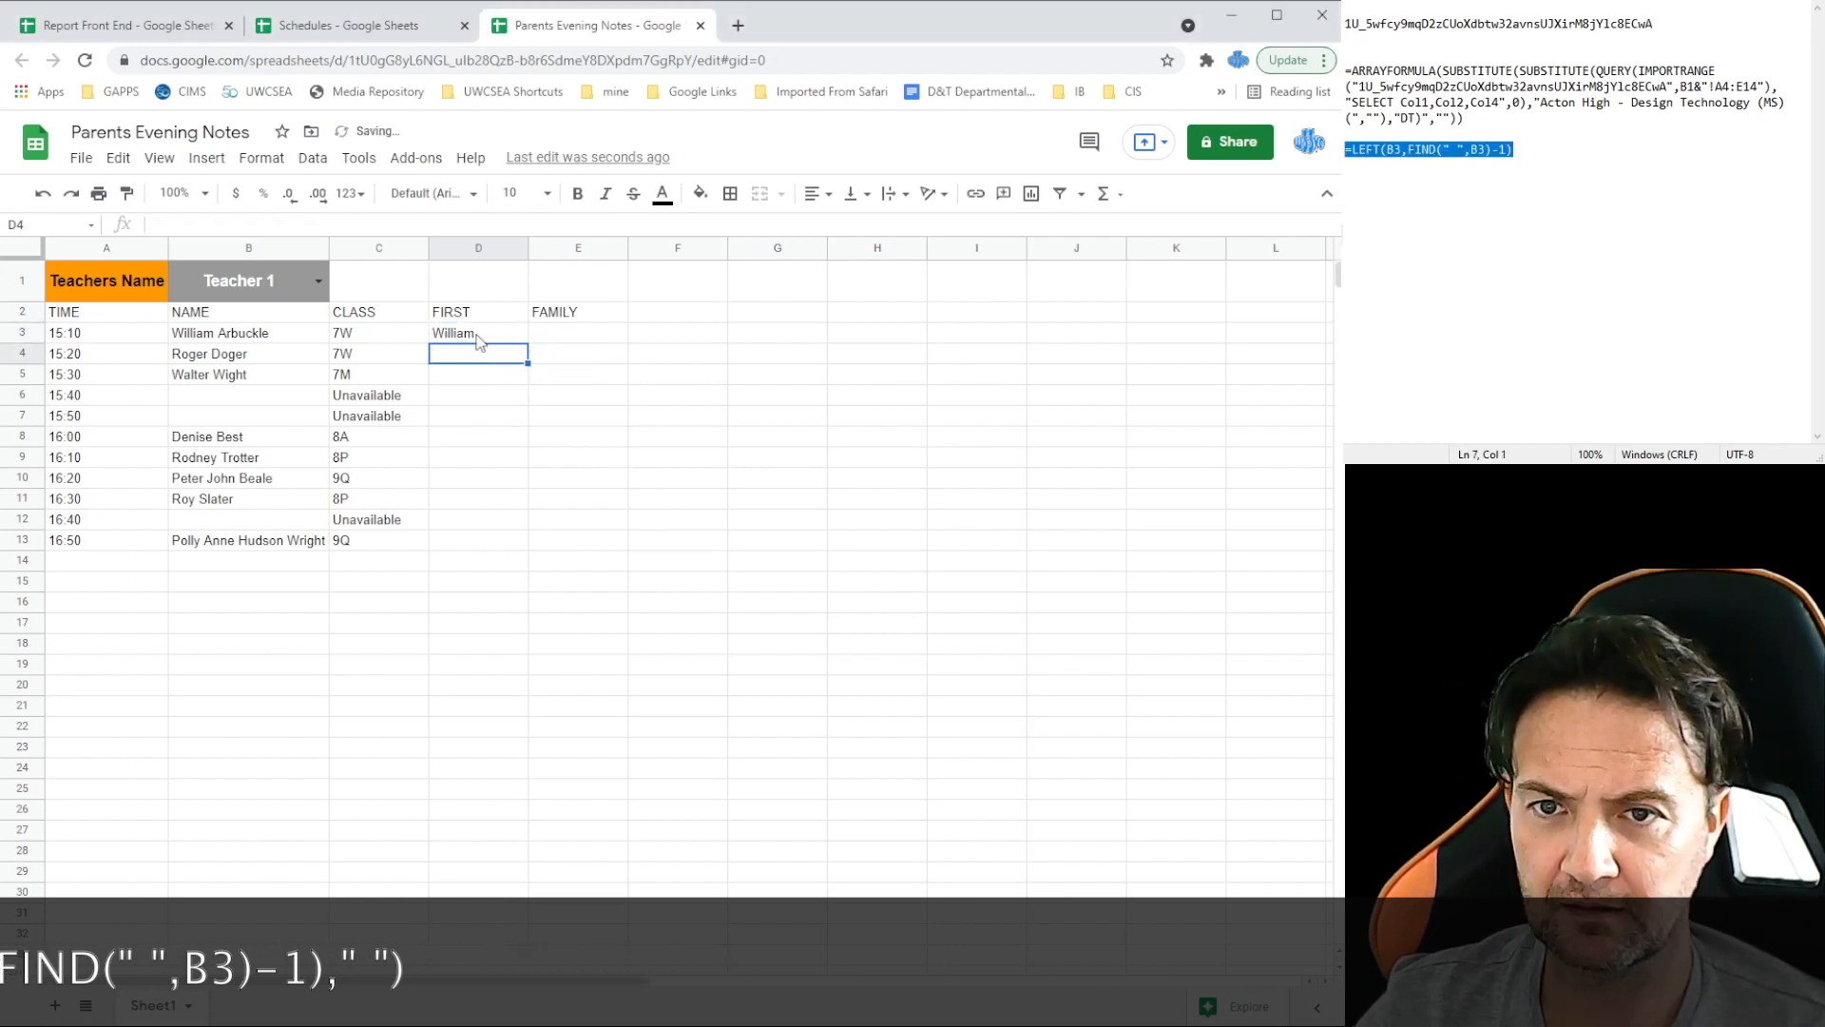
key(Down)
key(Down)
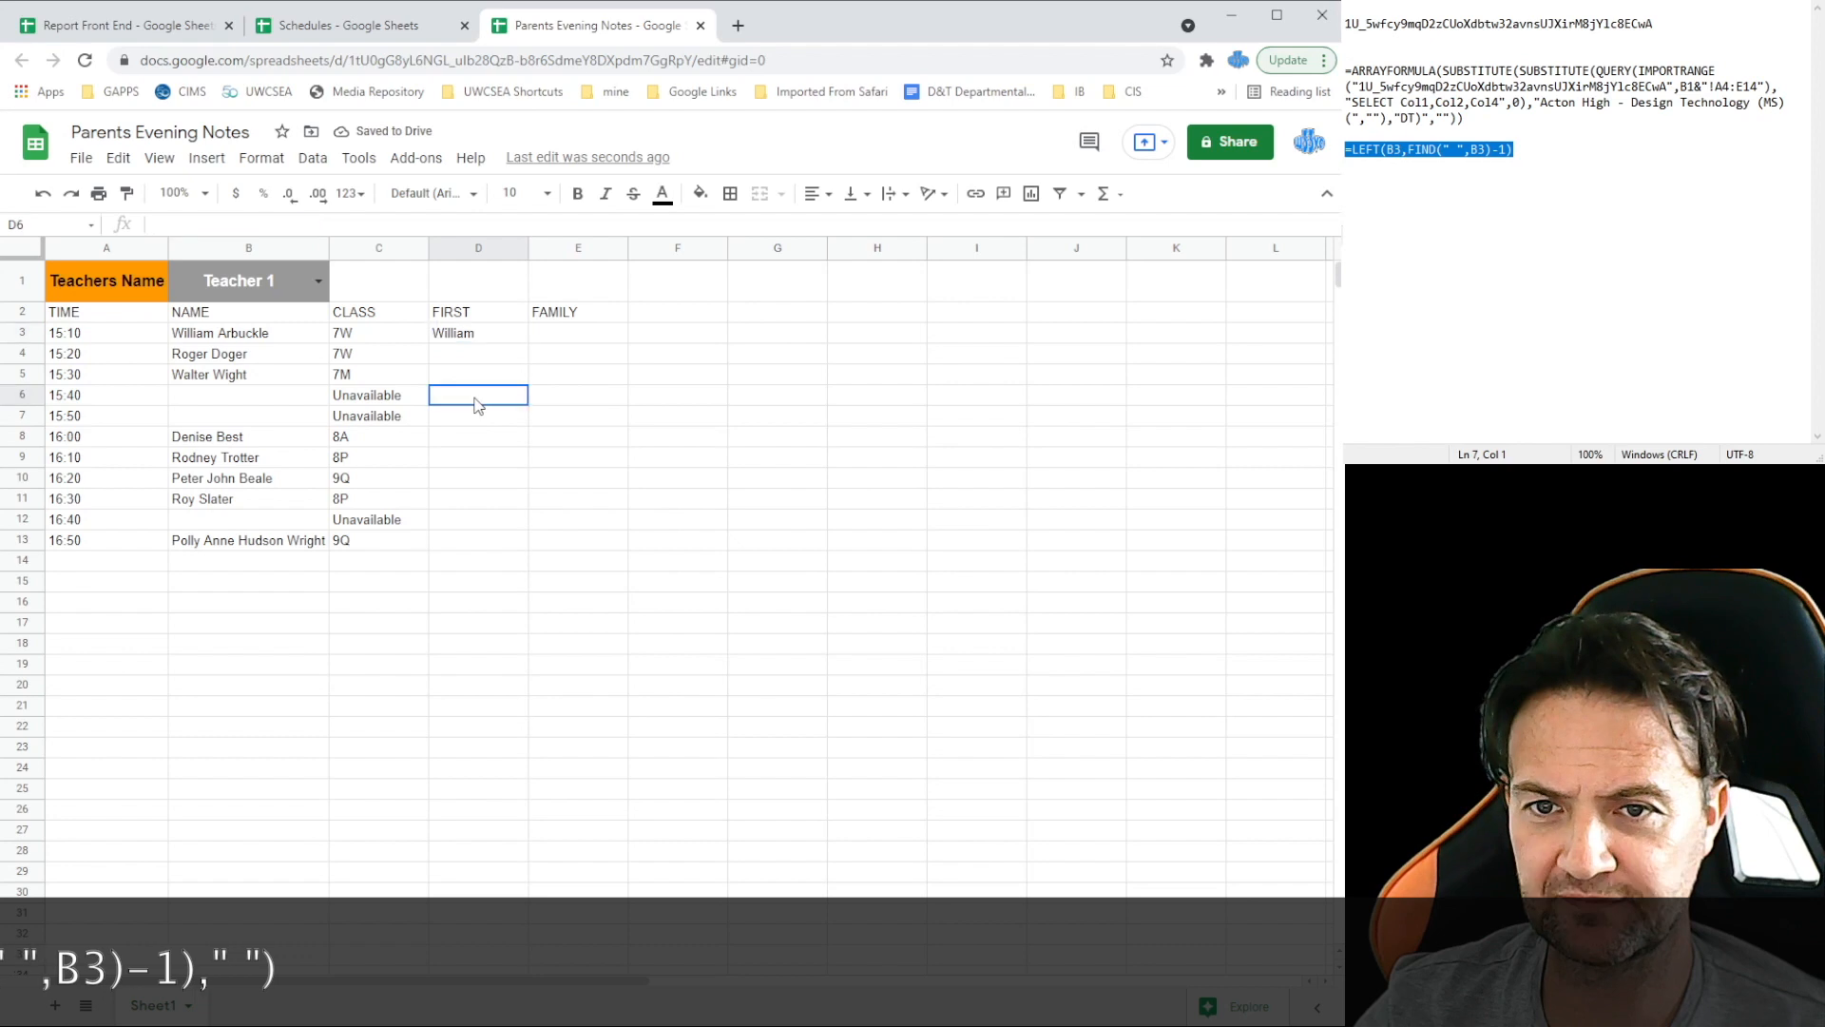
Step: Fill the first-name formula down to D6, then undo it after #VALUE! errors
click(478, 334)
drag(528, 341, 524, 399)
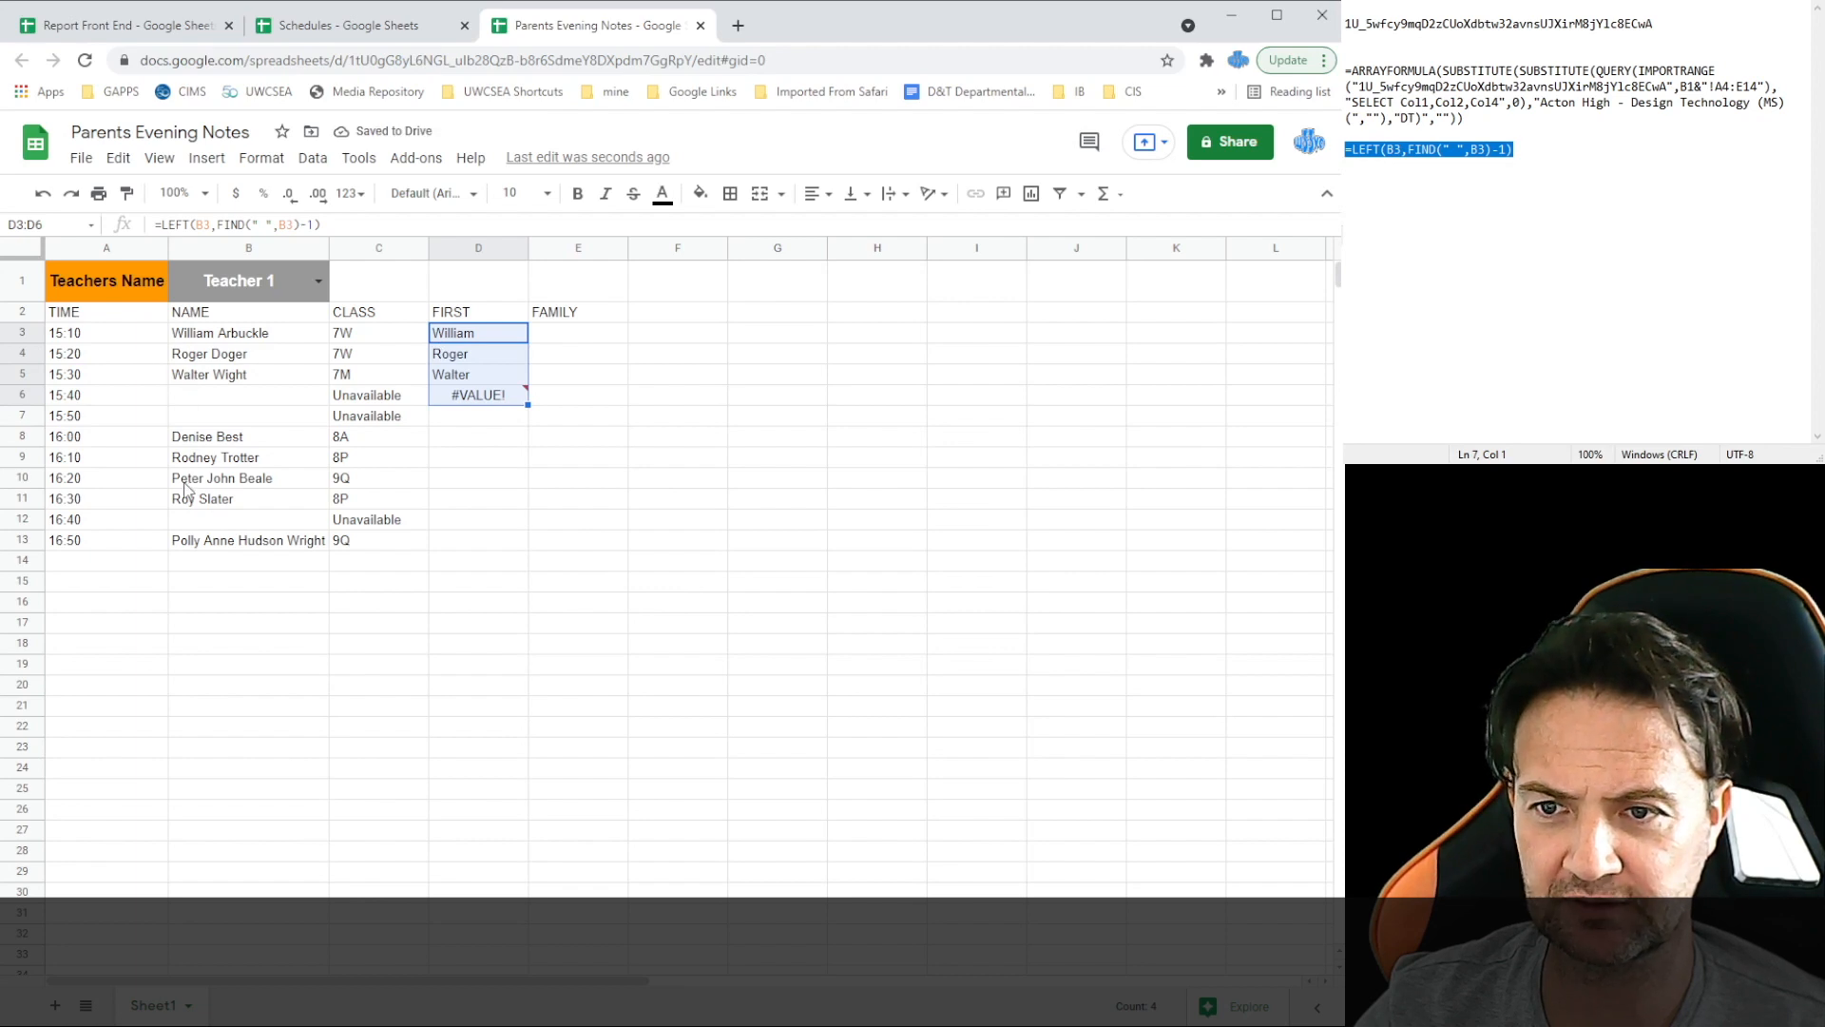
mouse_move(490, 398)
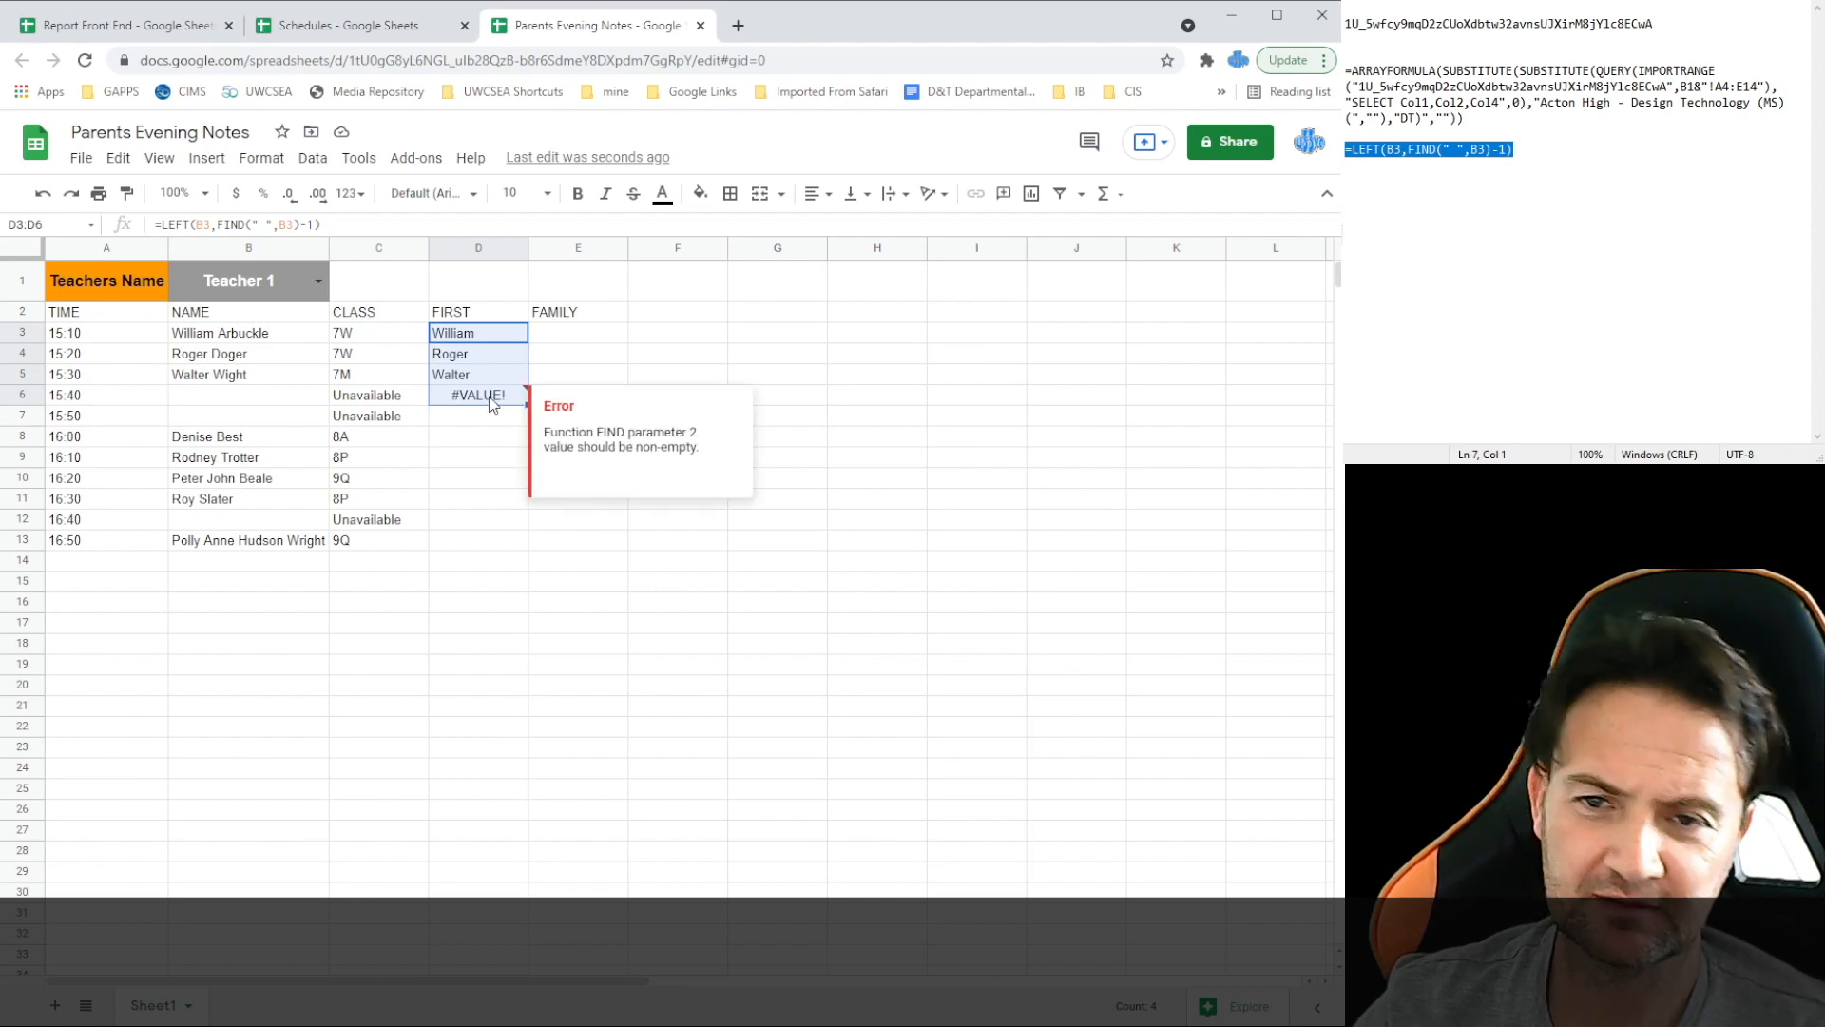
click(482, 413)
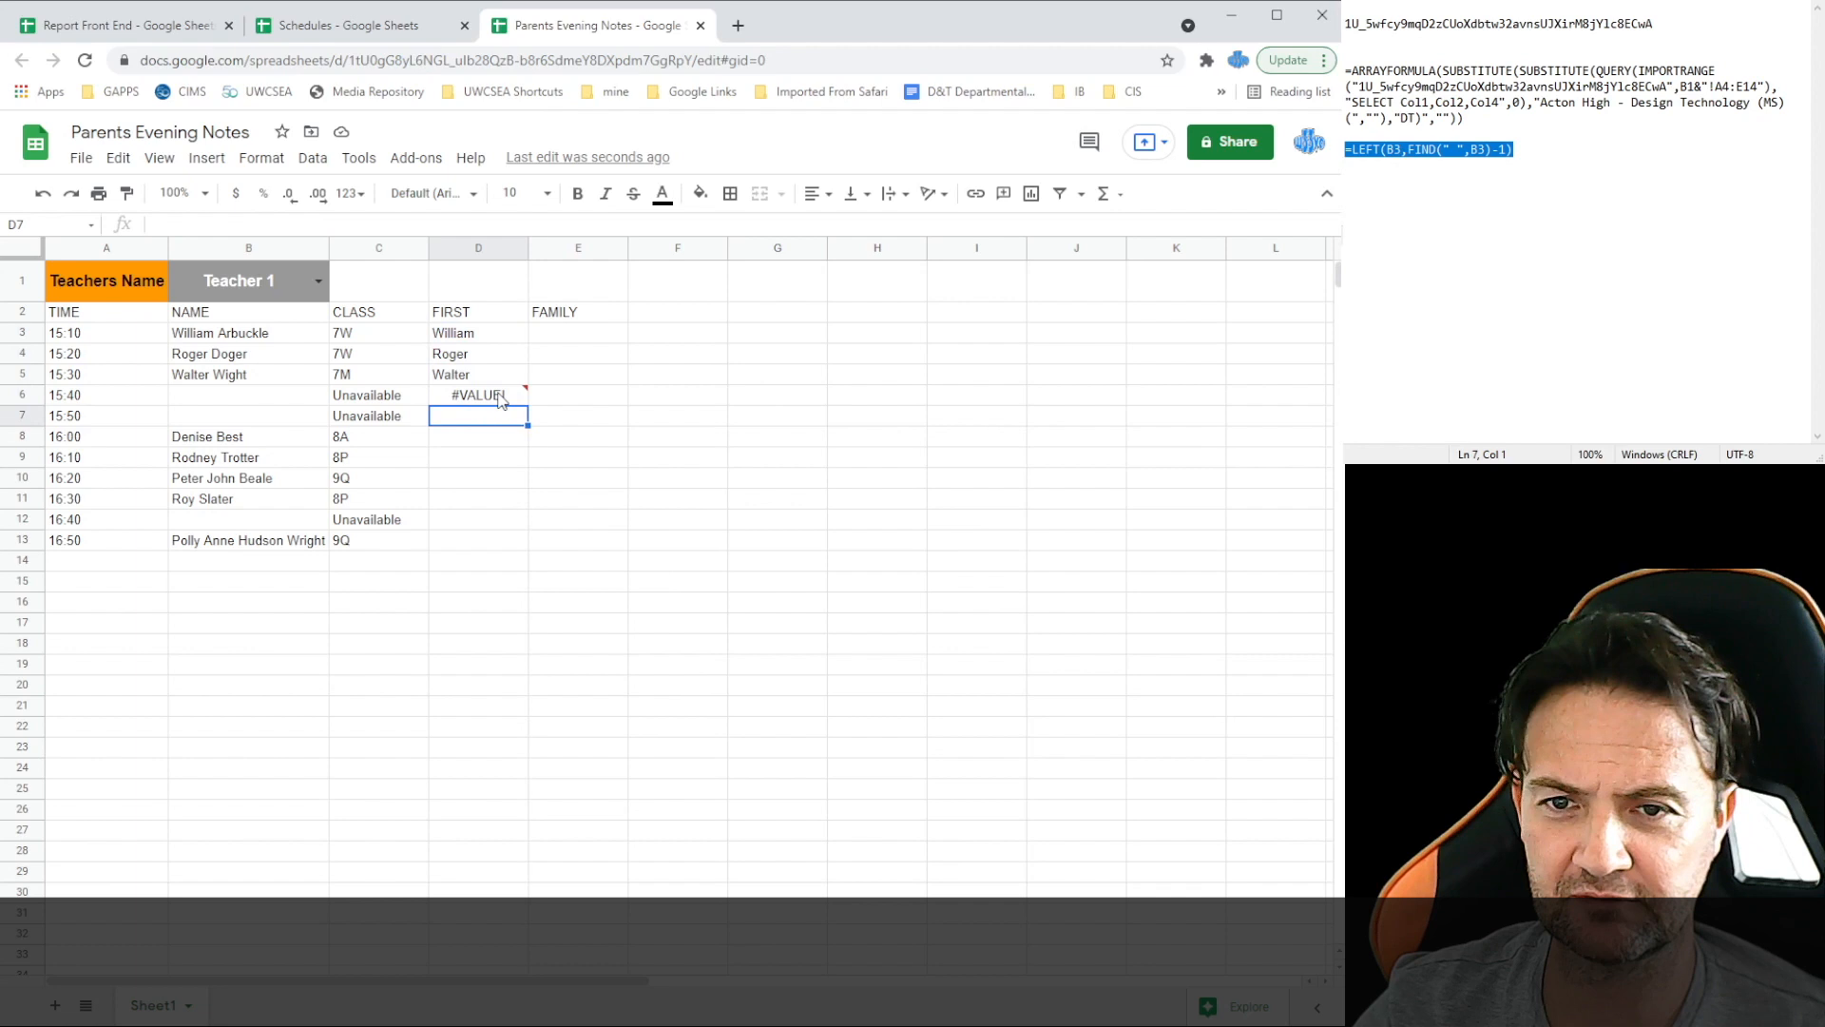
key(ctrl+z)
Step: Clear D3 and wrap the LEFT/FIND formula in IFERROR with a blank fallback in the notes
key(Delete)
click(1368, 181)
text(=IFERR)
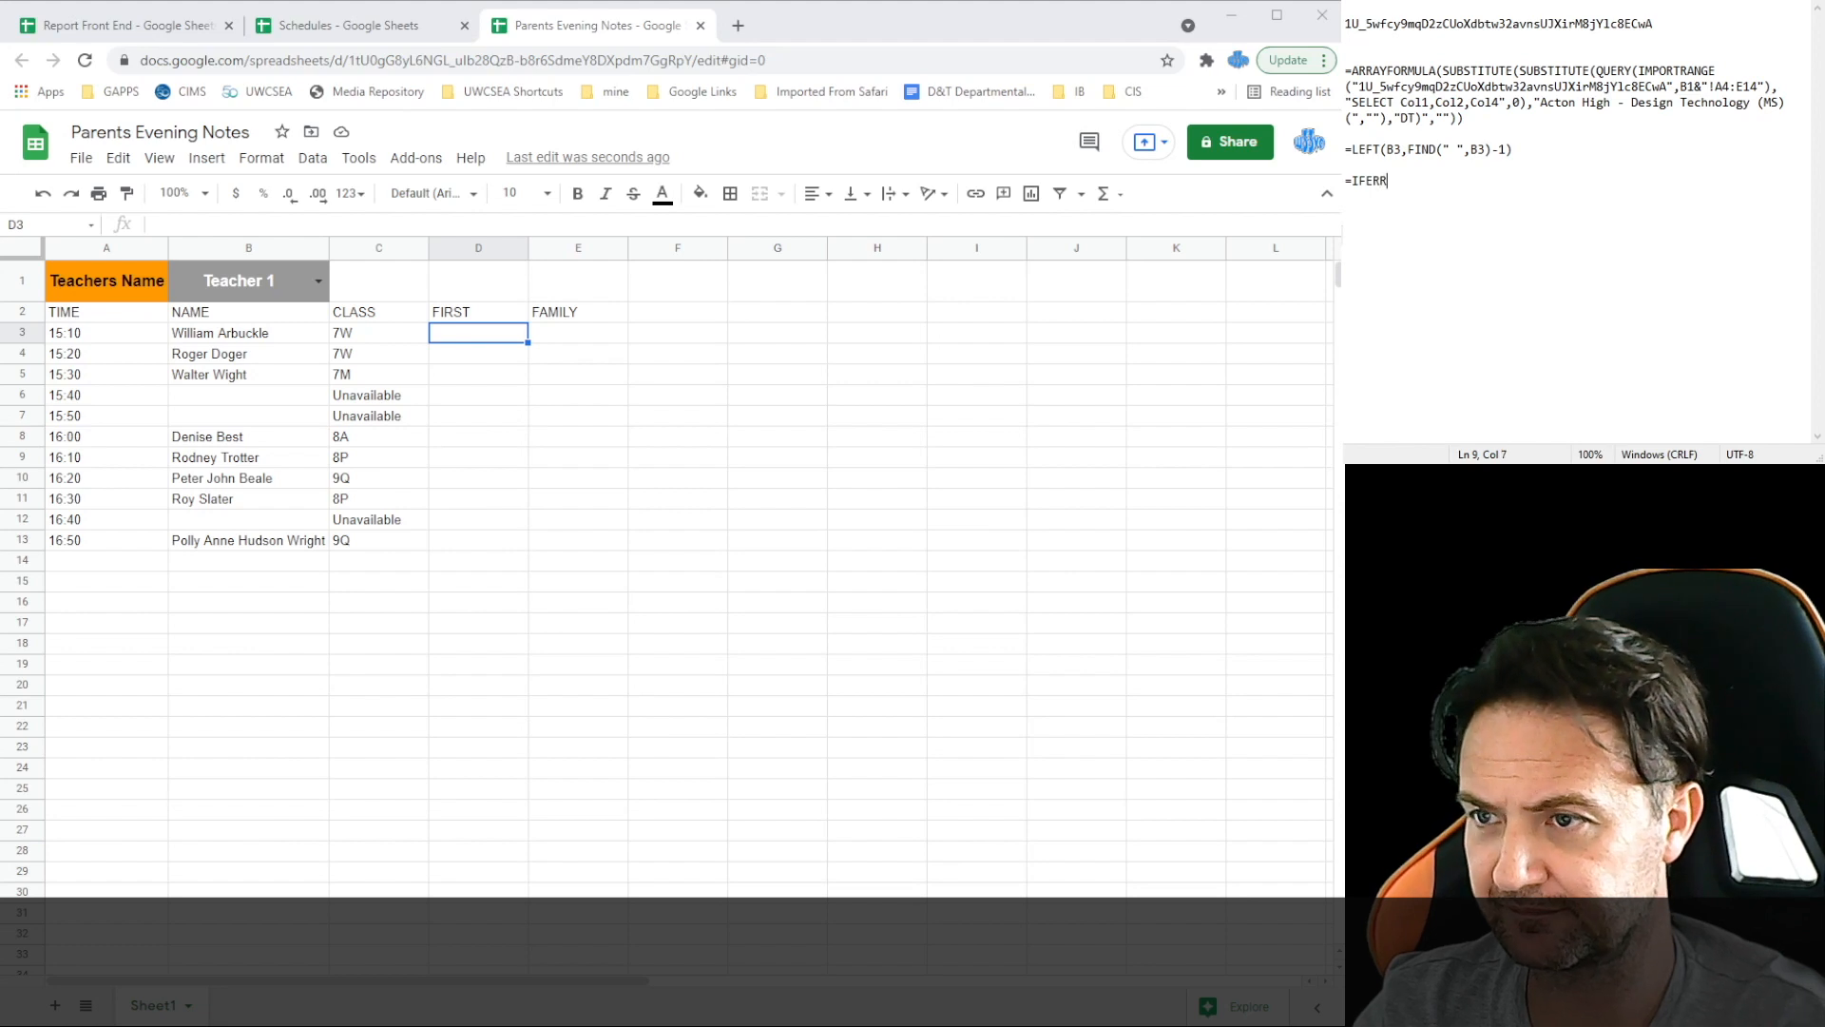
text(OR)
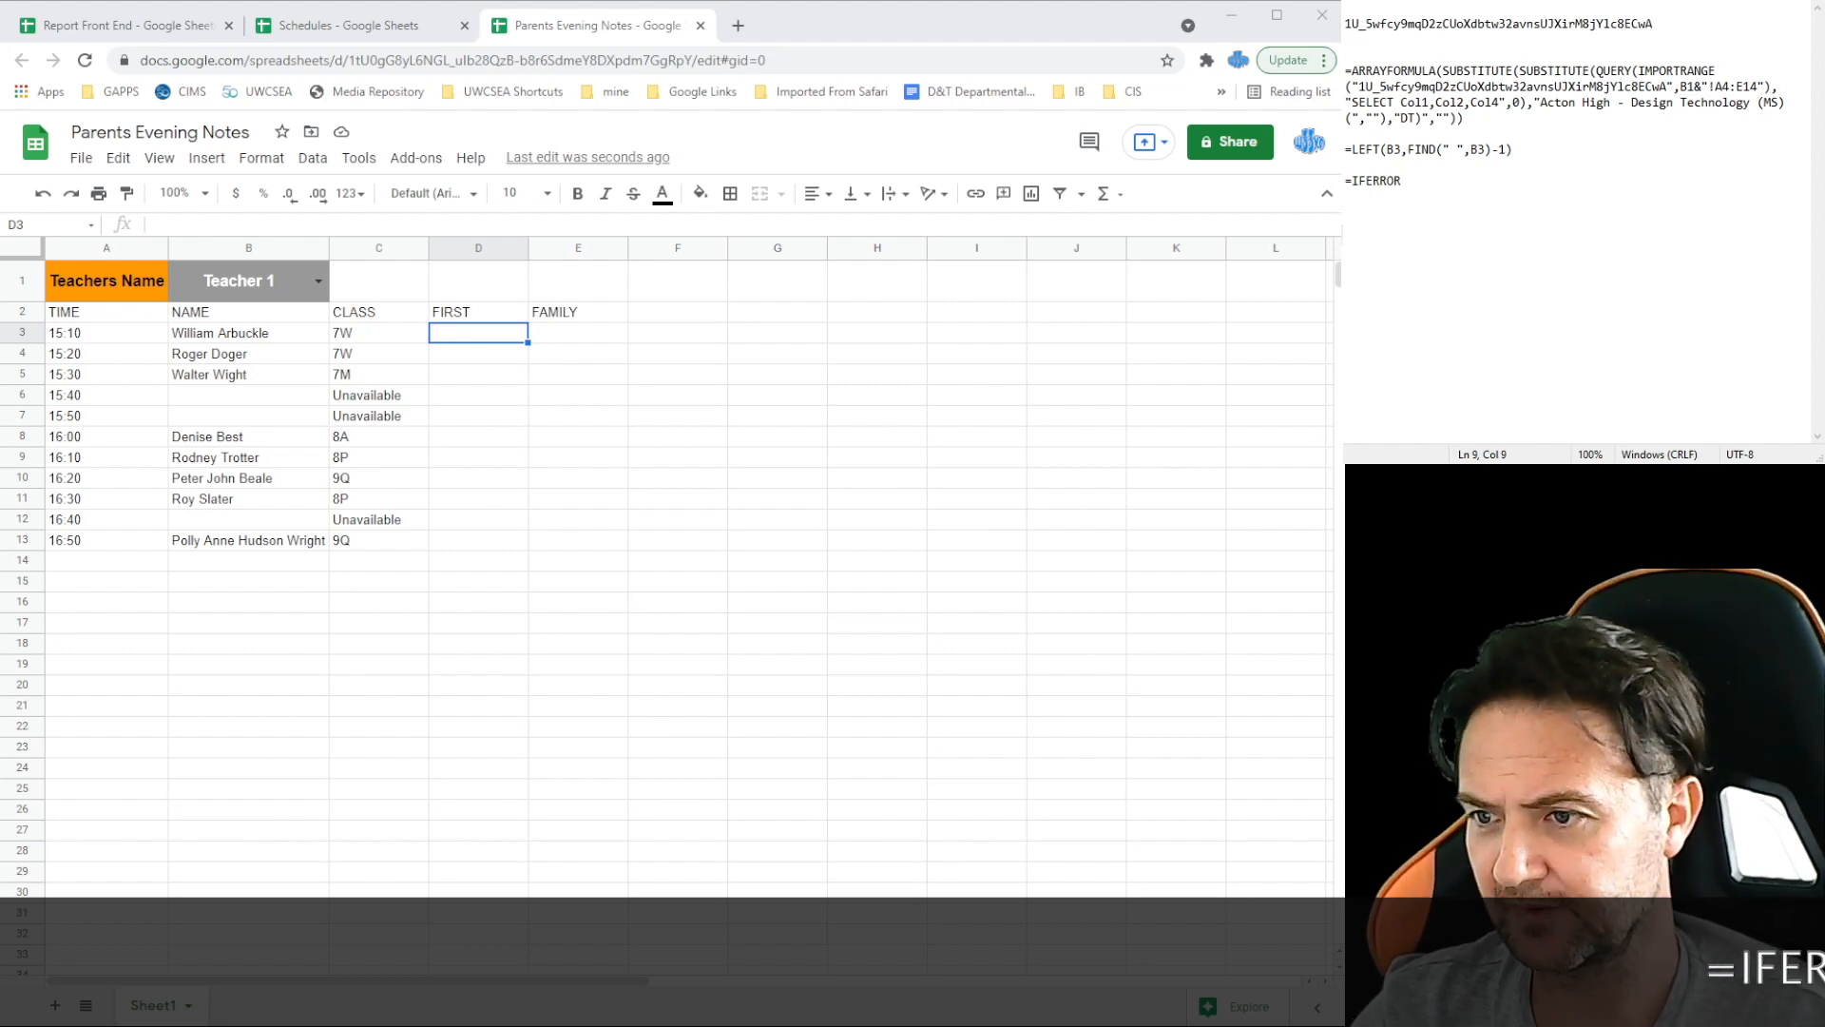
text(()
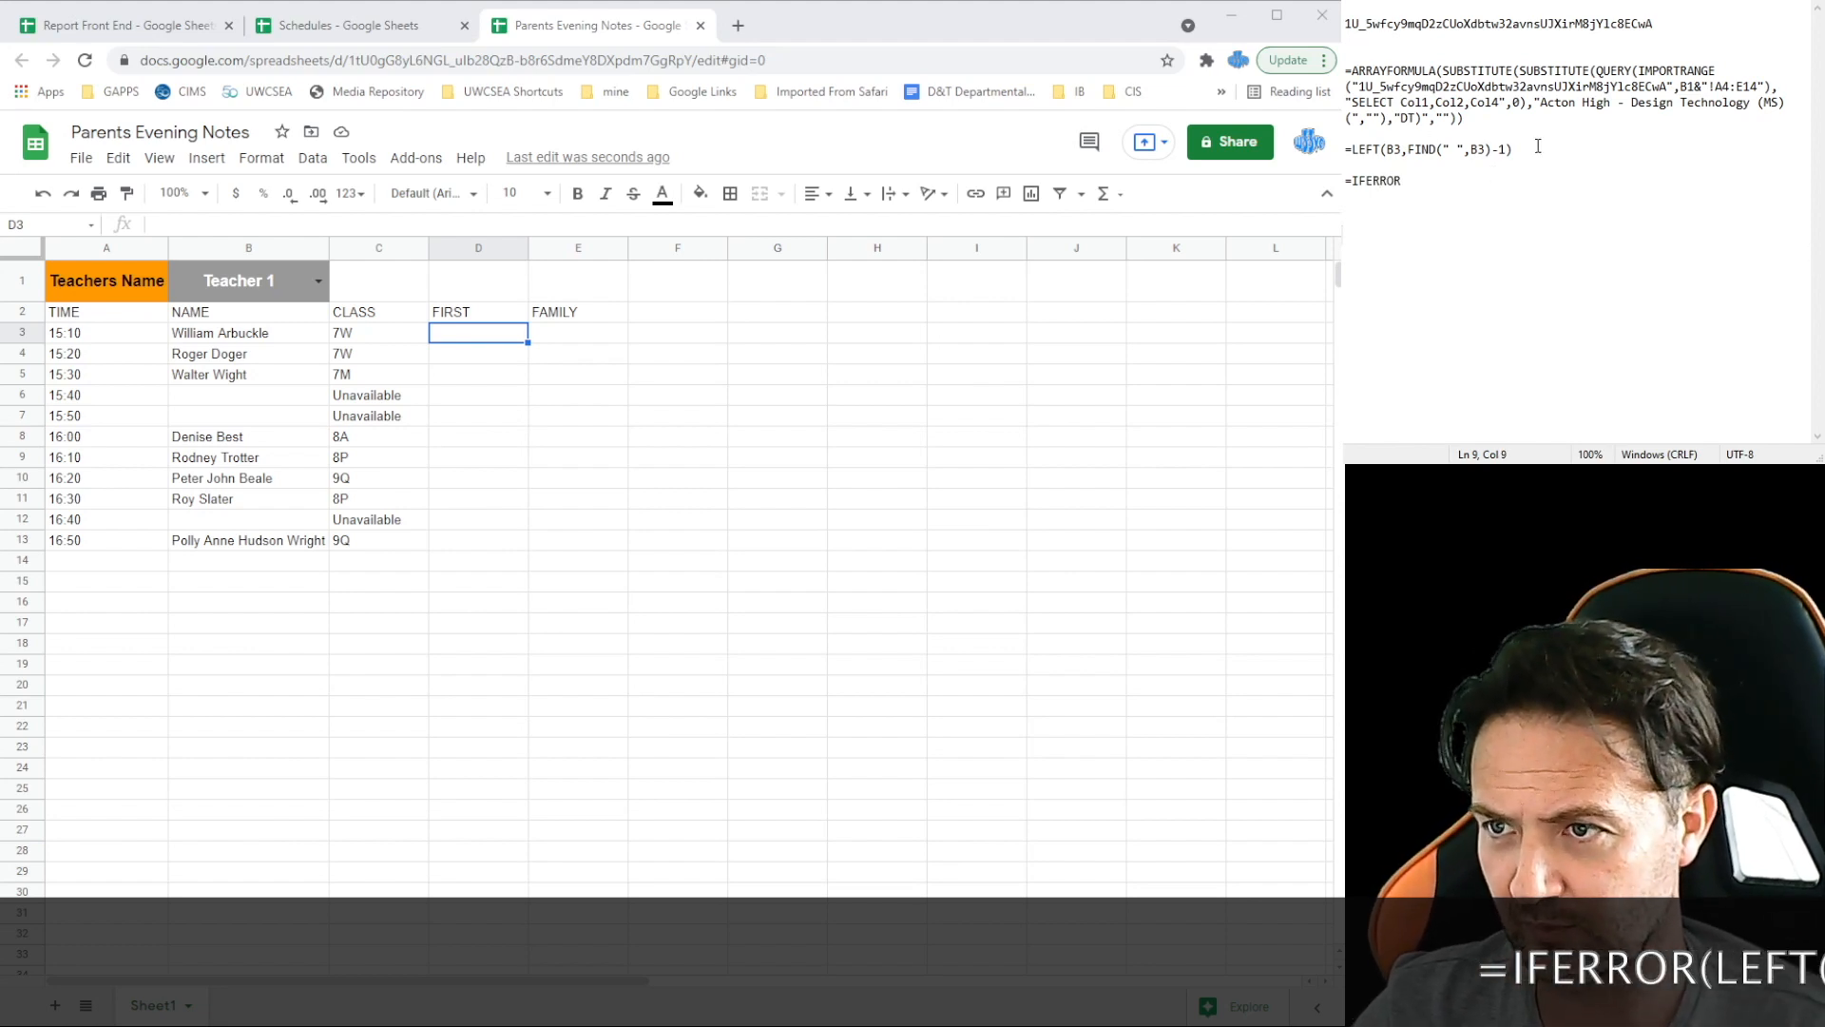
drag(1346, 150, 1386, 149)
drag(1512, 149, 1352, 149)
key(ctrl+x)
key(BackSpace)
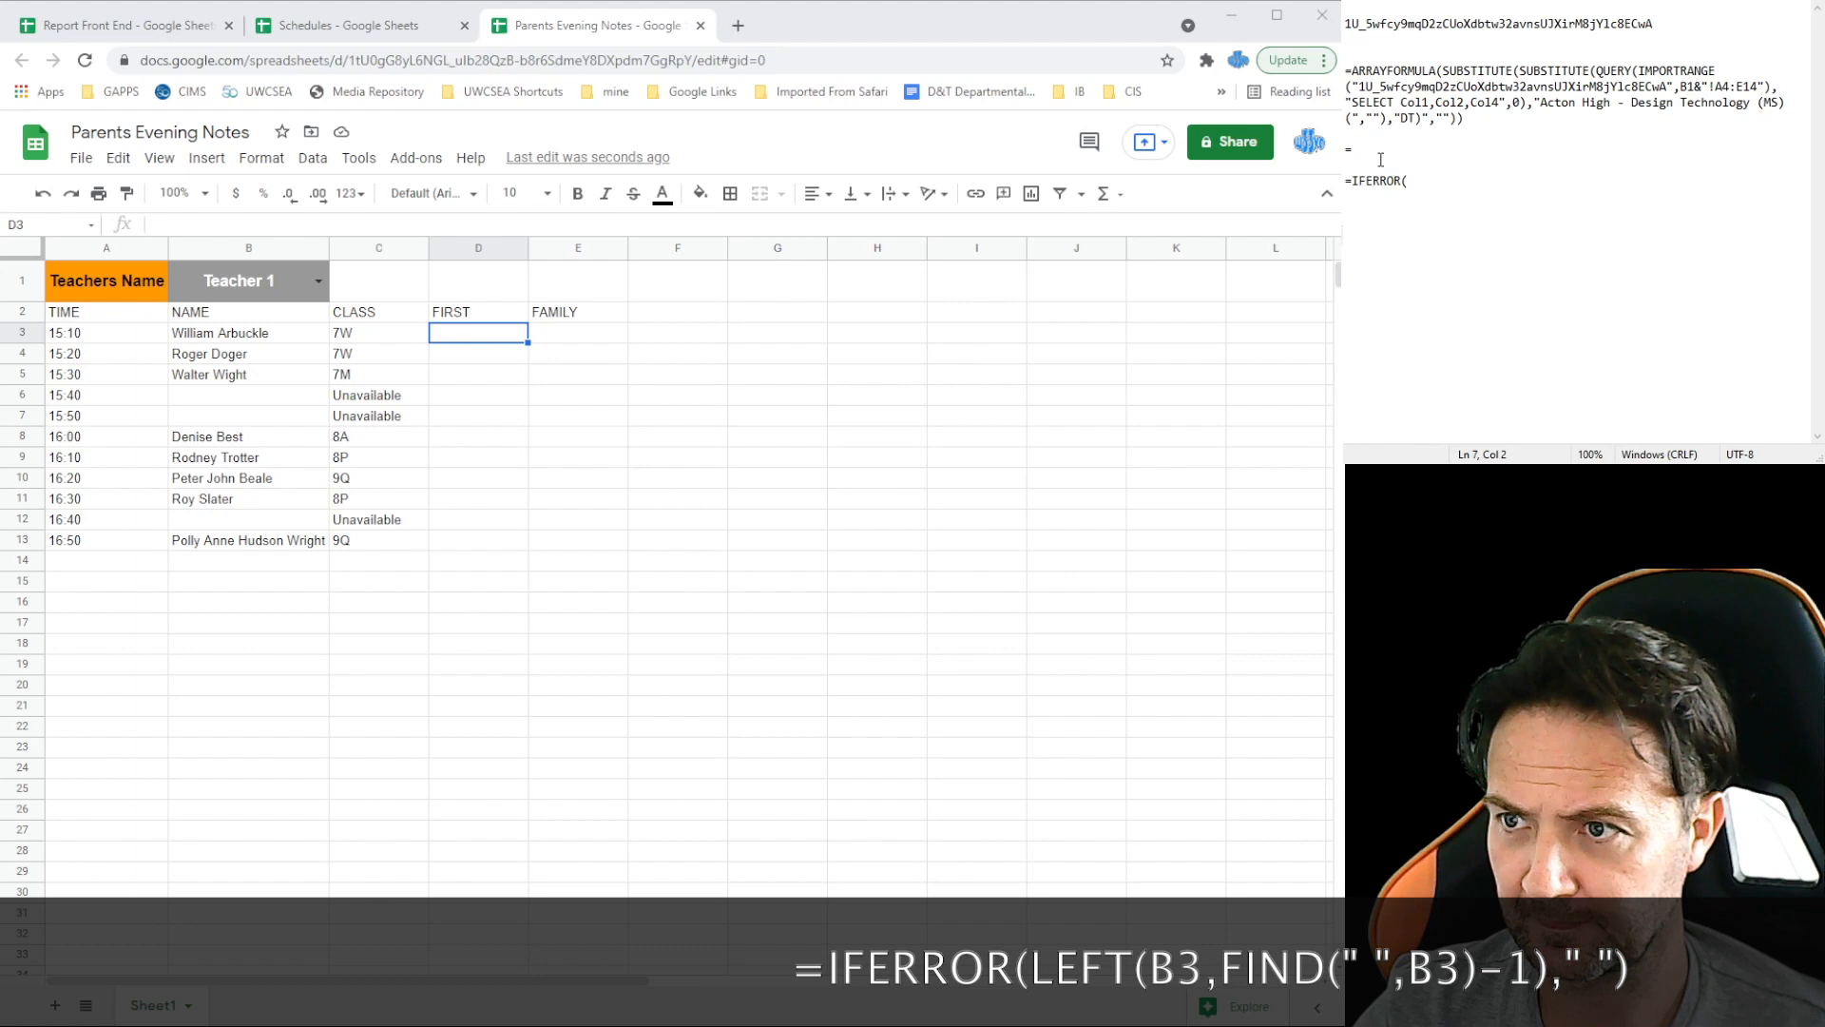
key(Down)
key(Down)
key(End)
key(ctrl+v)
text(,)
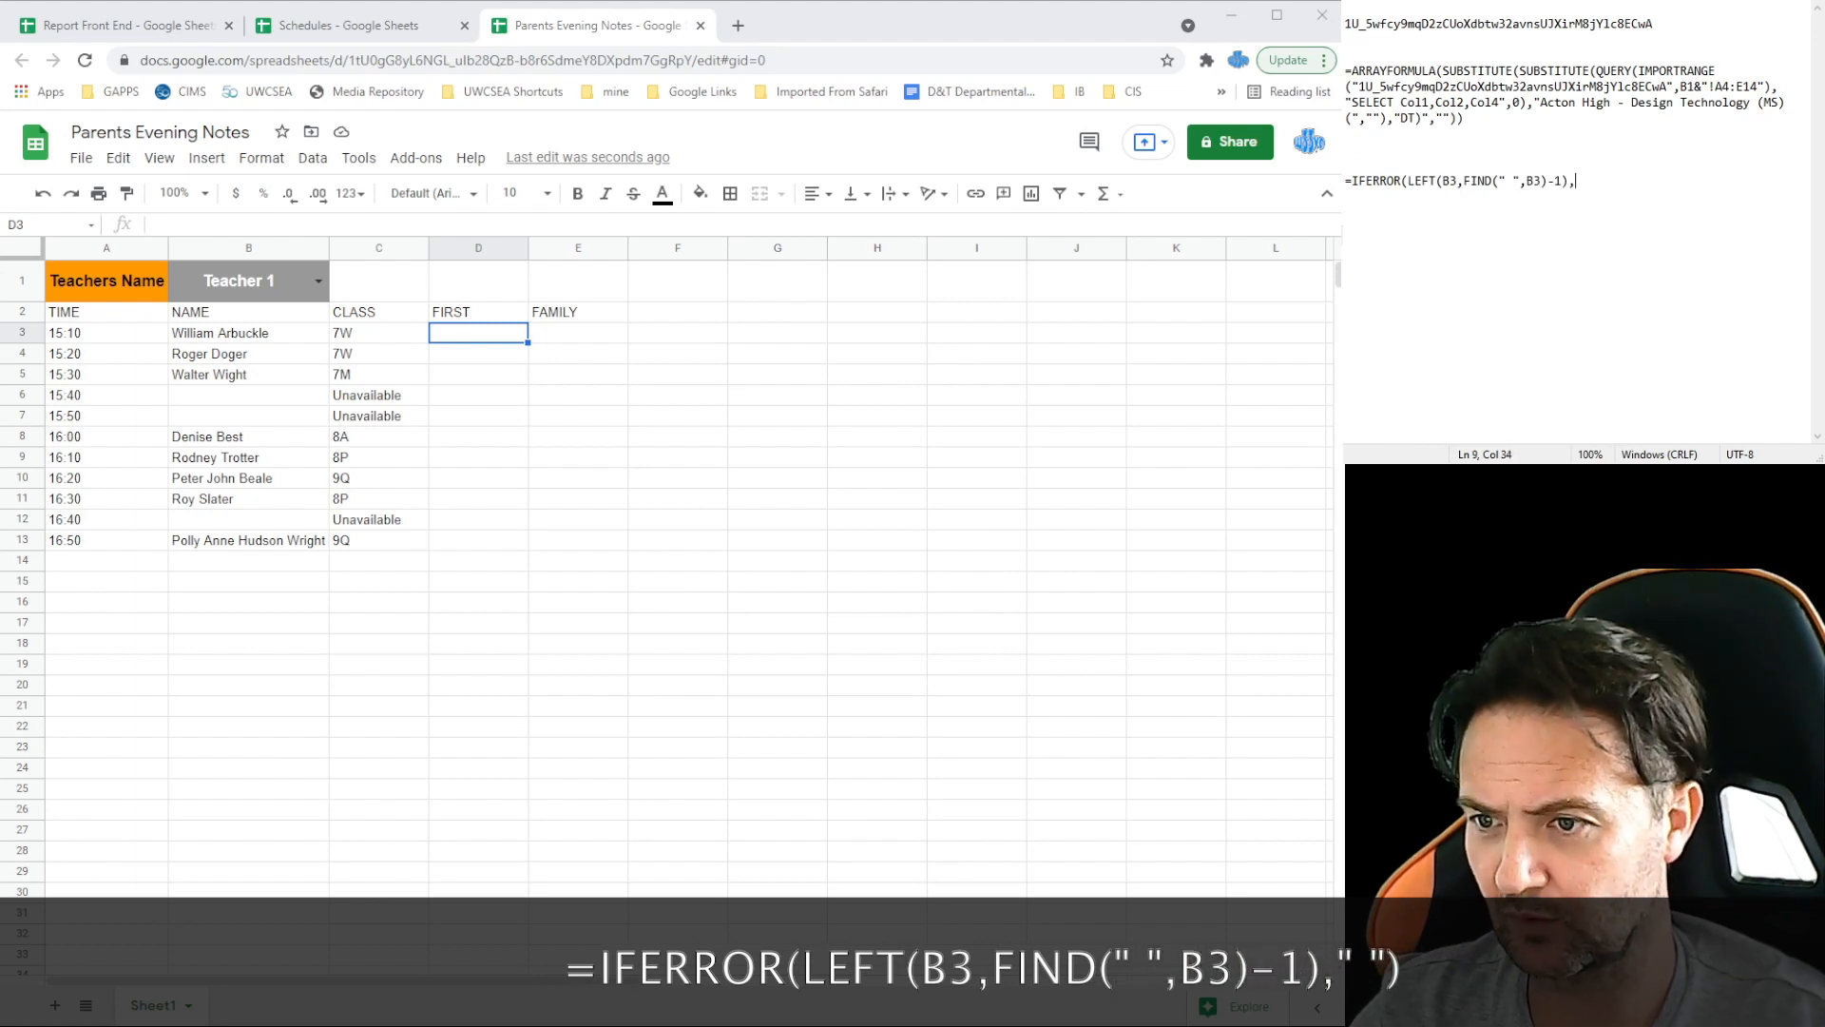
text(" )
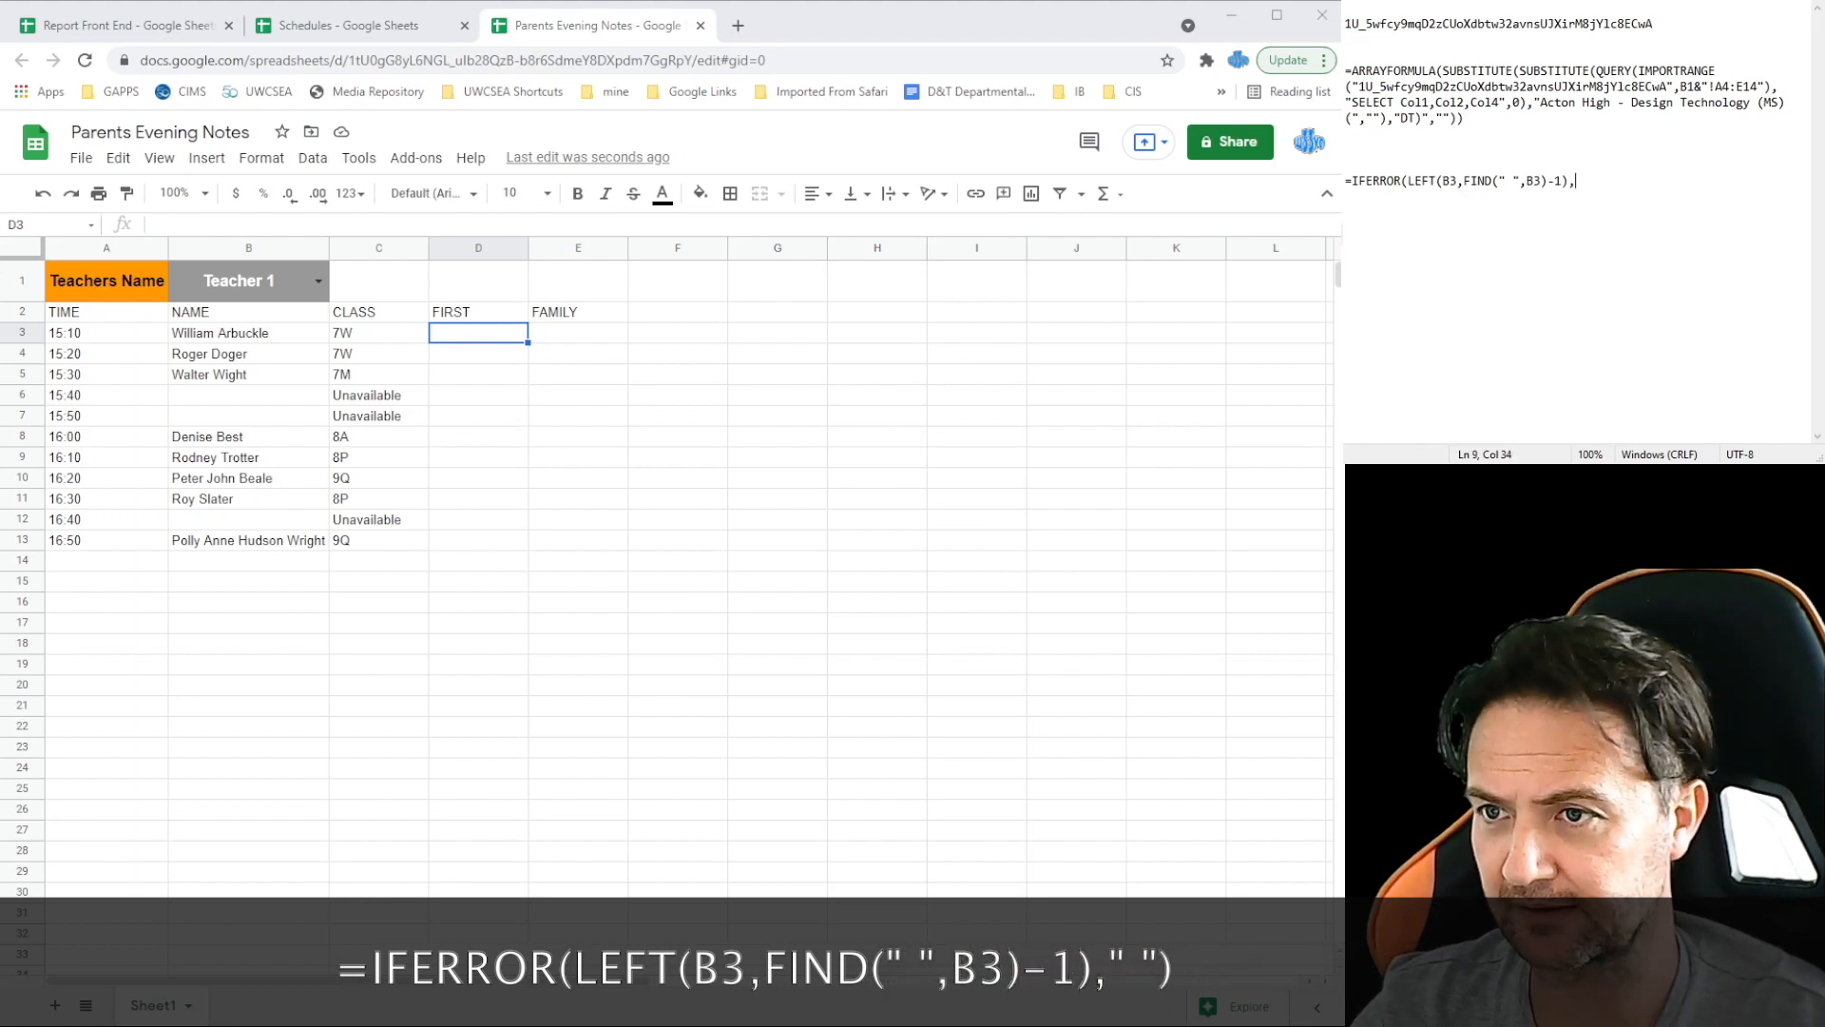
text("))
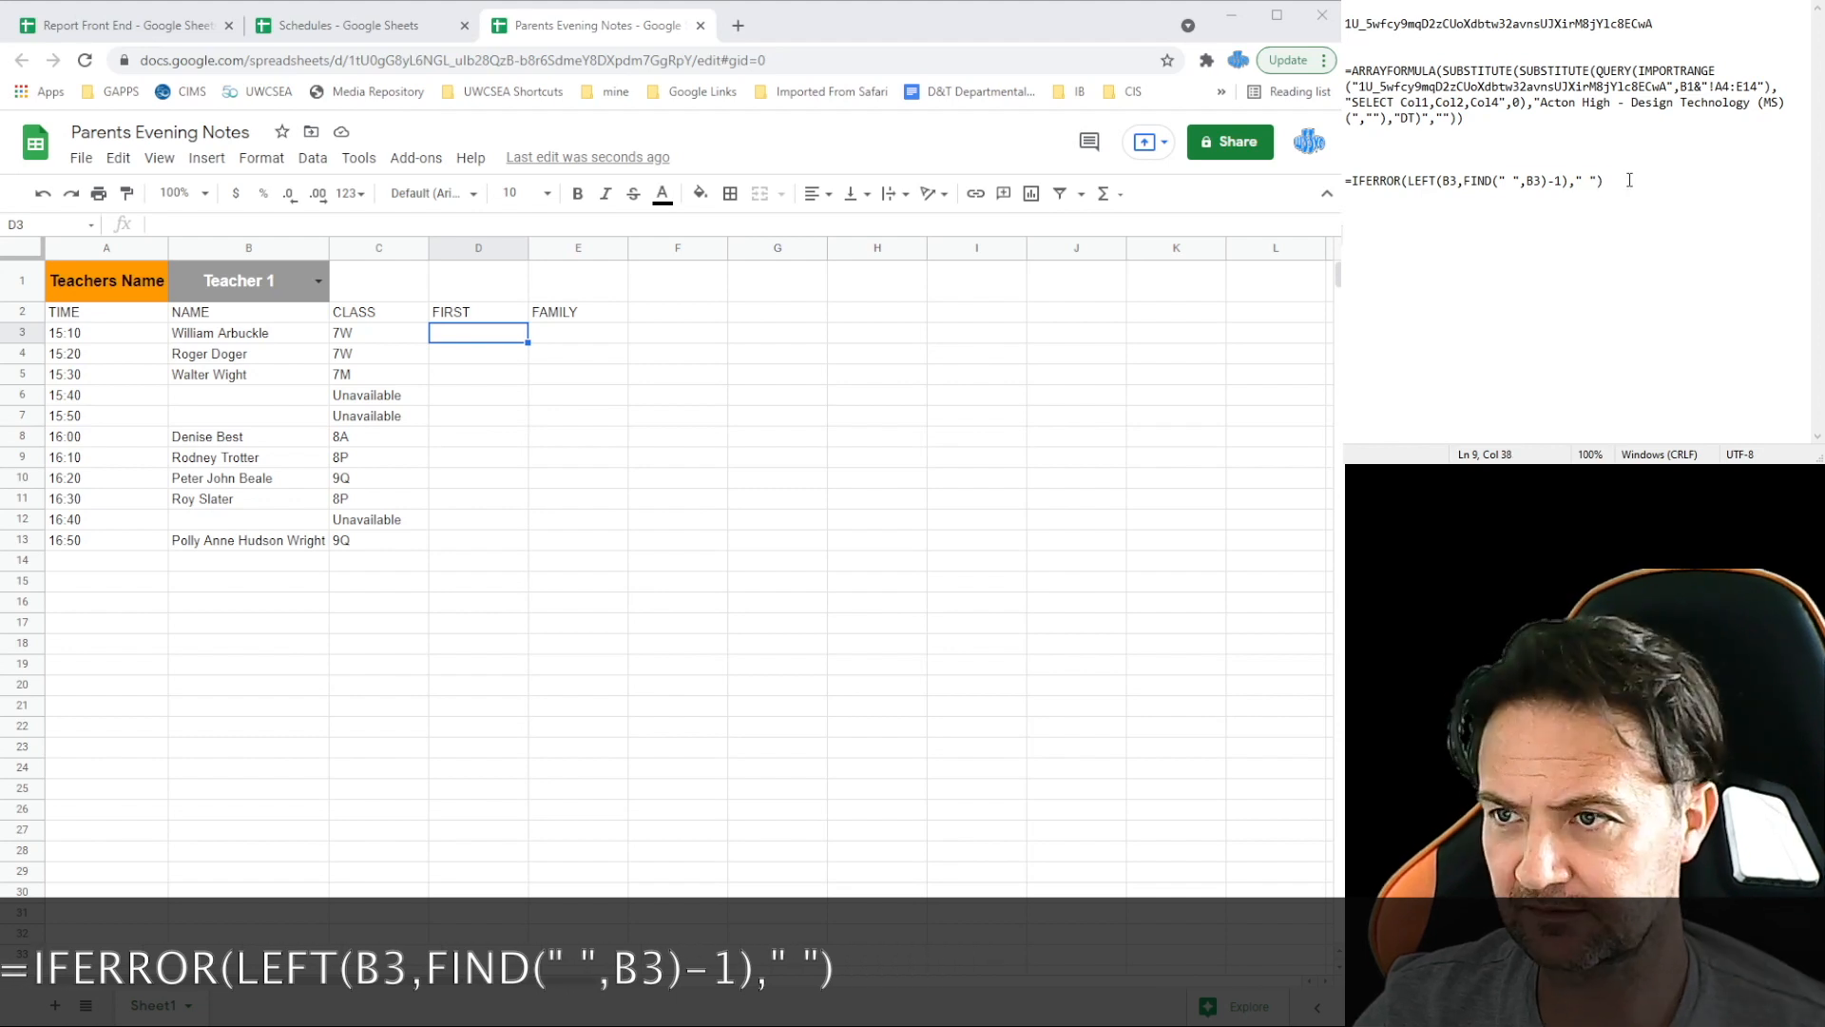
Step: Paste the IFERROR first-name formula into D3 and fill it down to D13
key(shift+Home)
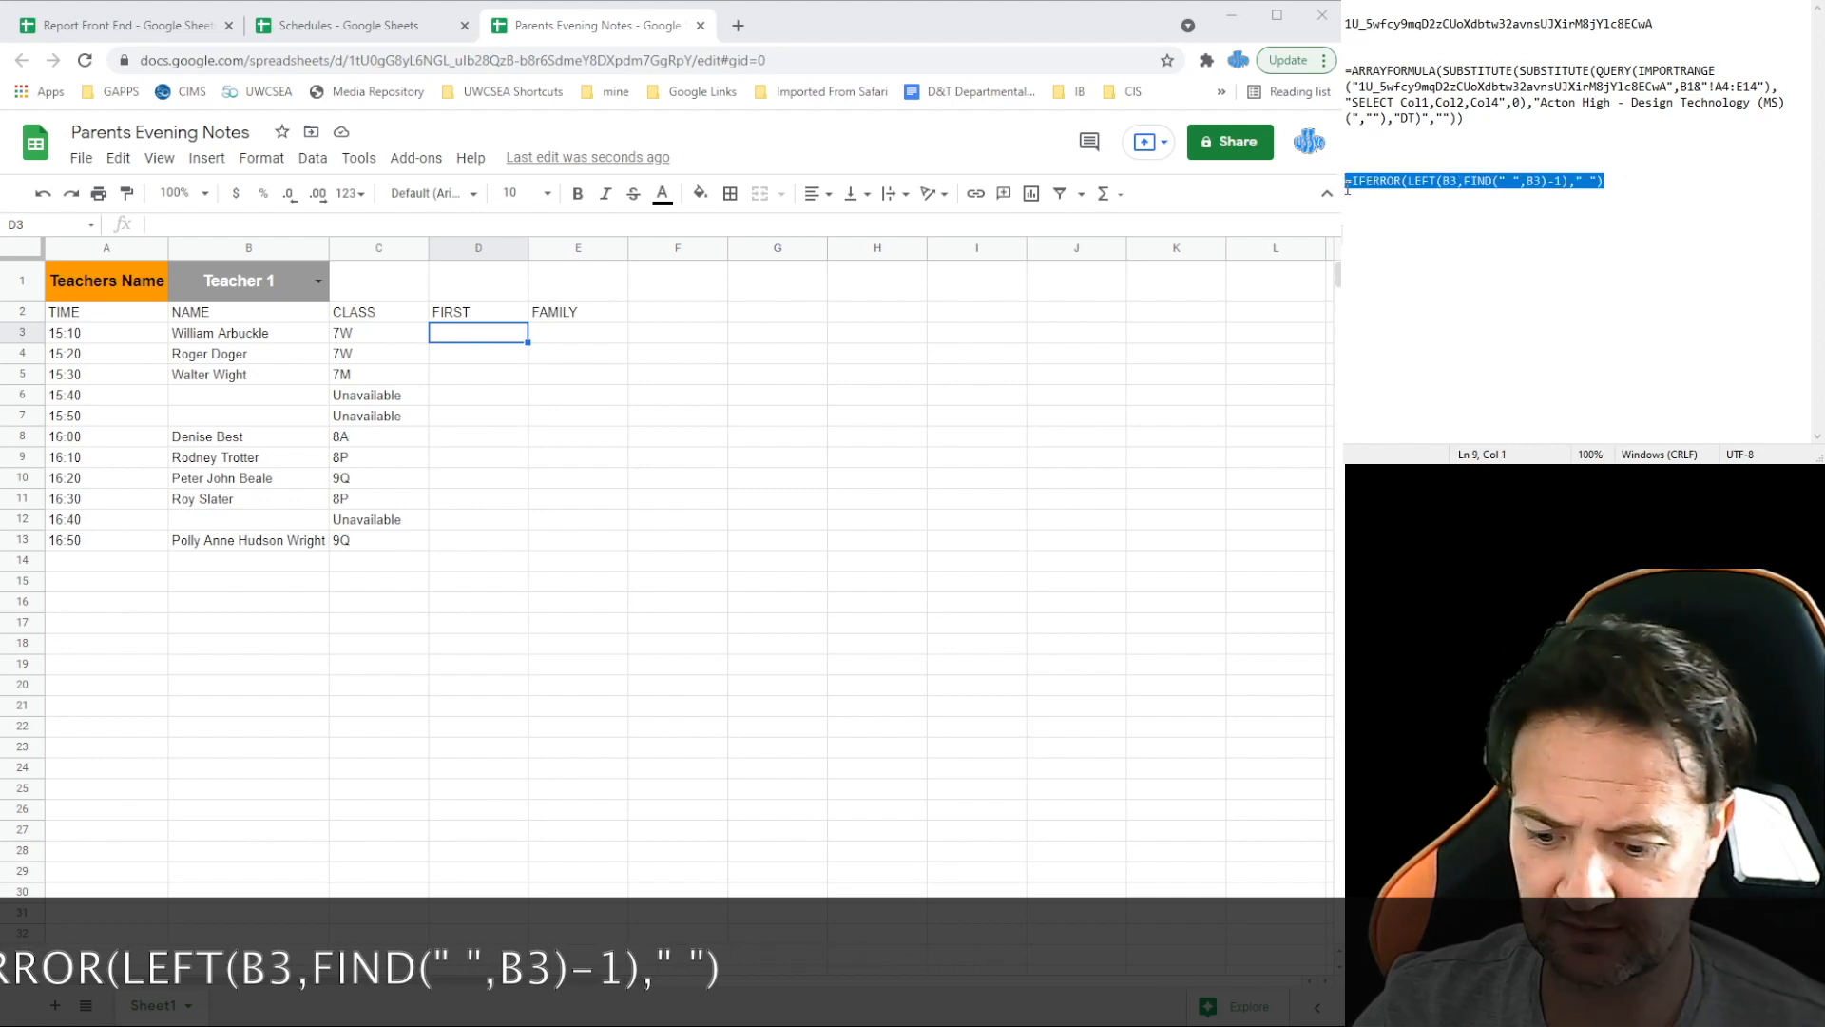
click(485, 339)
key(ctrl+v)
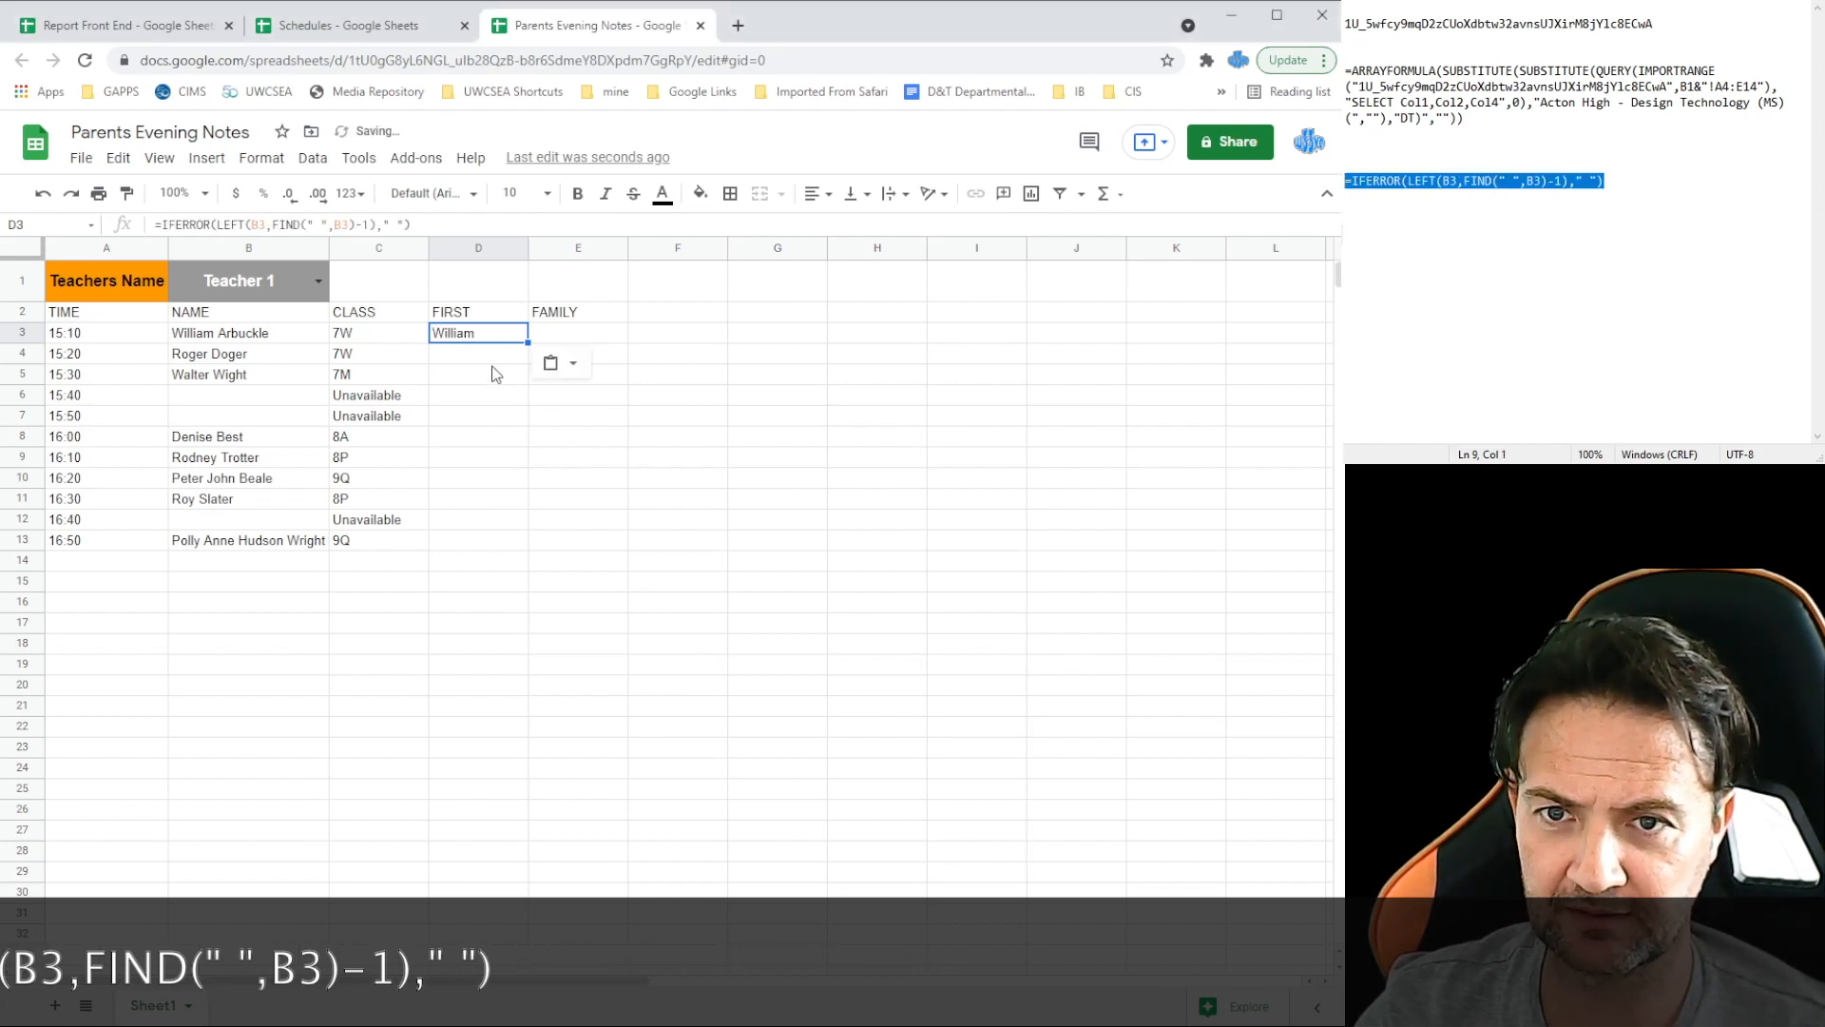
drag(528, 342, 522, 544)
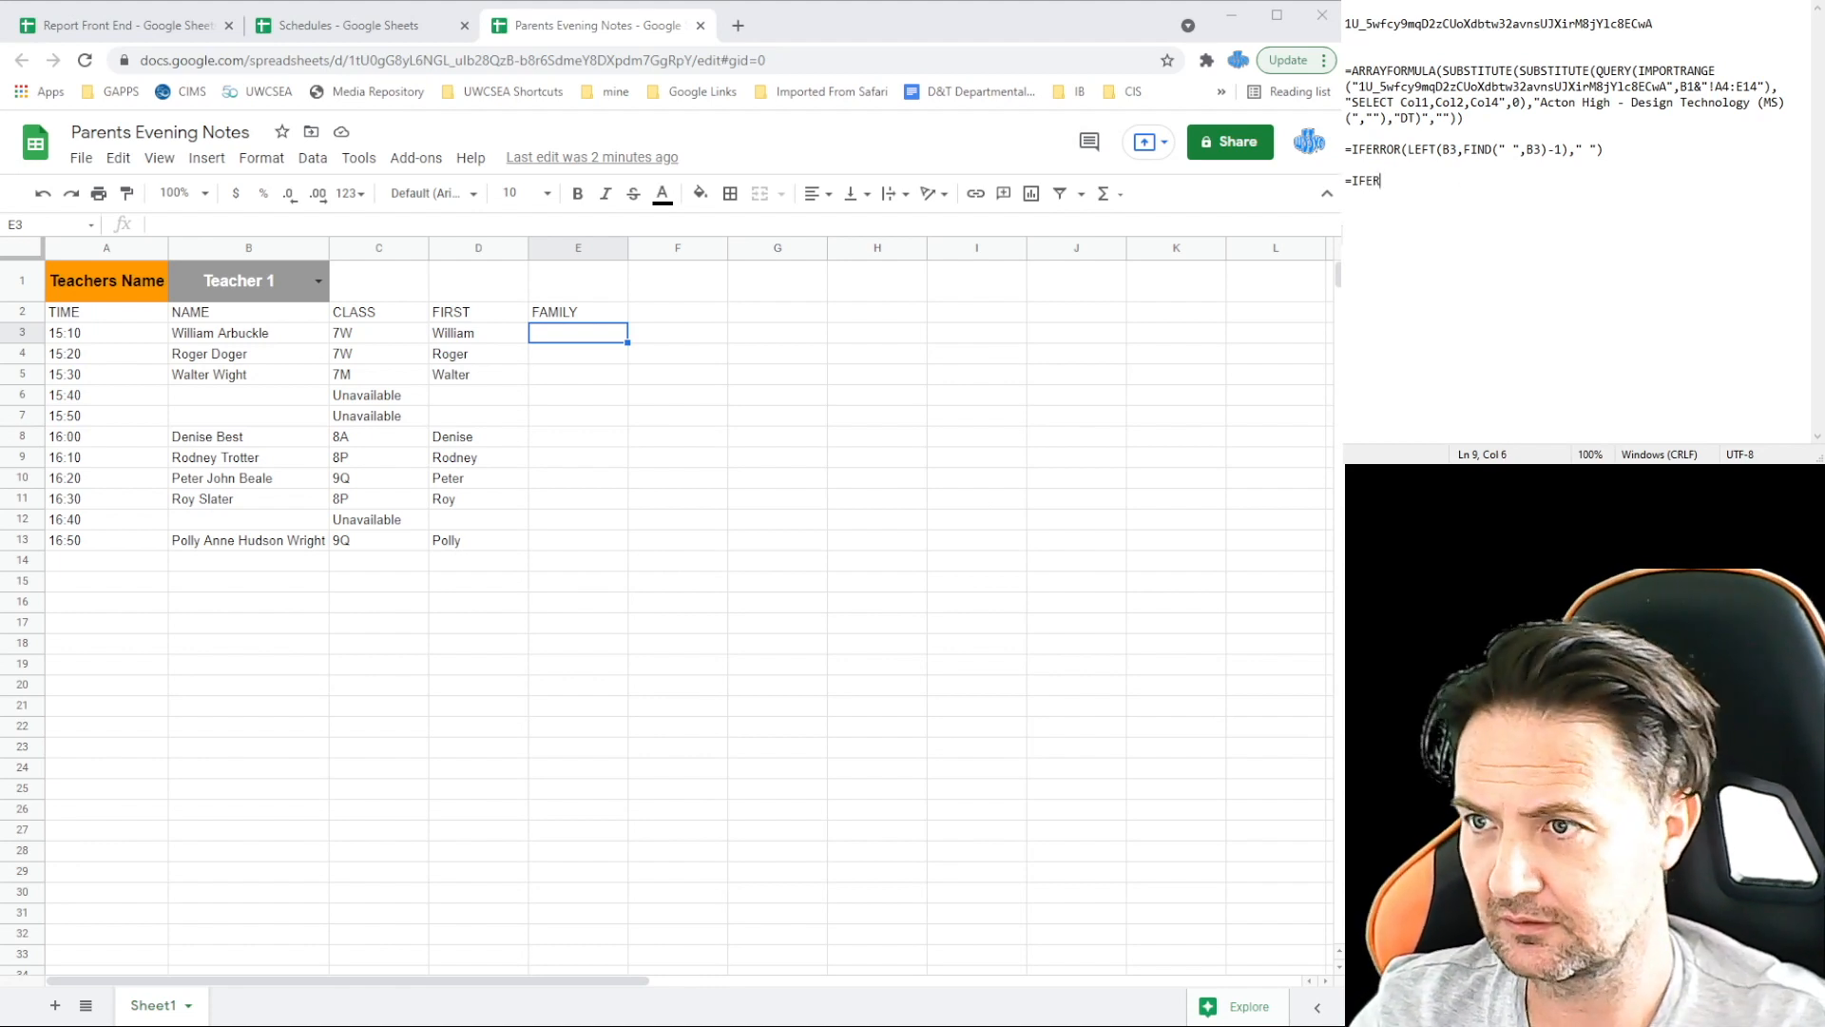
Step: Draft an IFERROR(TRIM(RIGHT(SUBSTITUTE(B3," ",REPT(" ",100)),100))) surname formula in the notes
text(RROR()
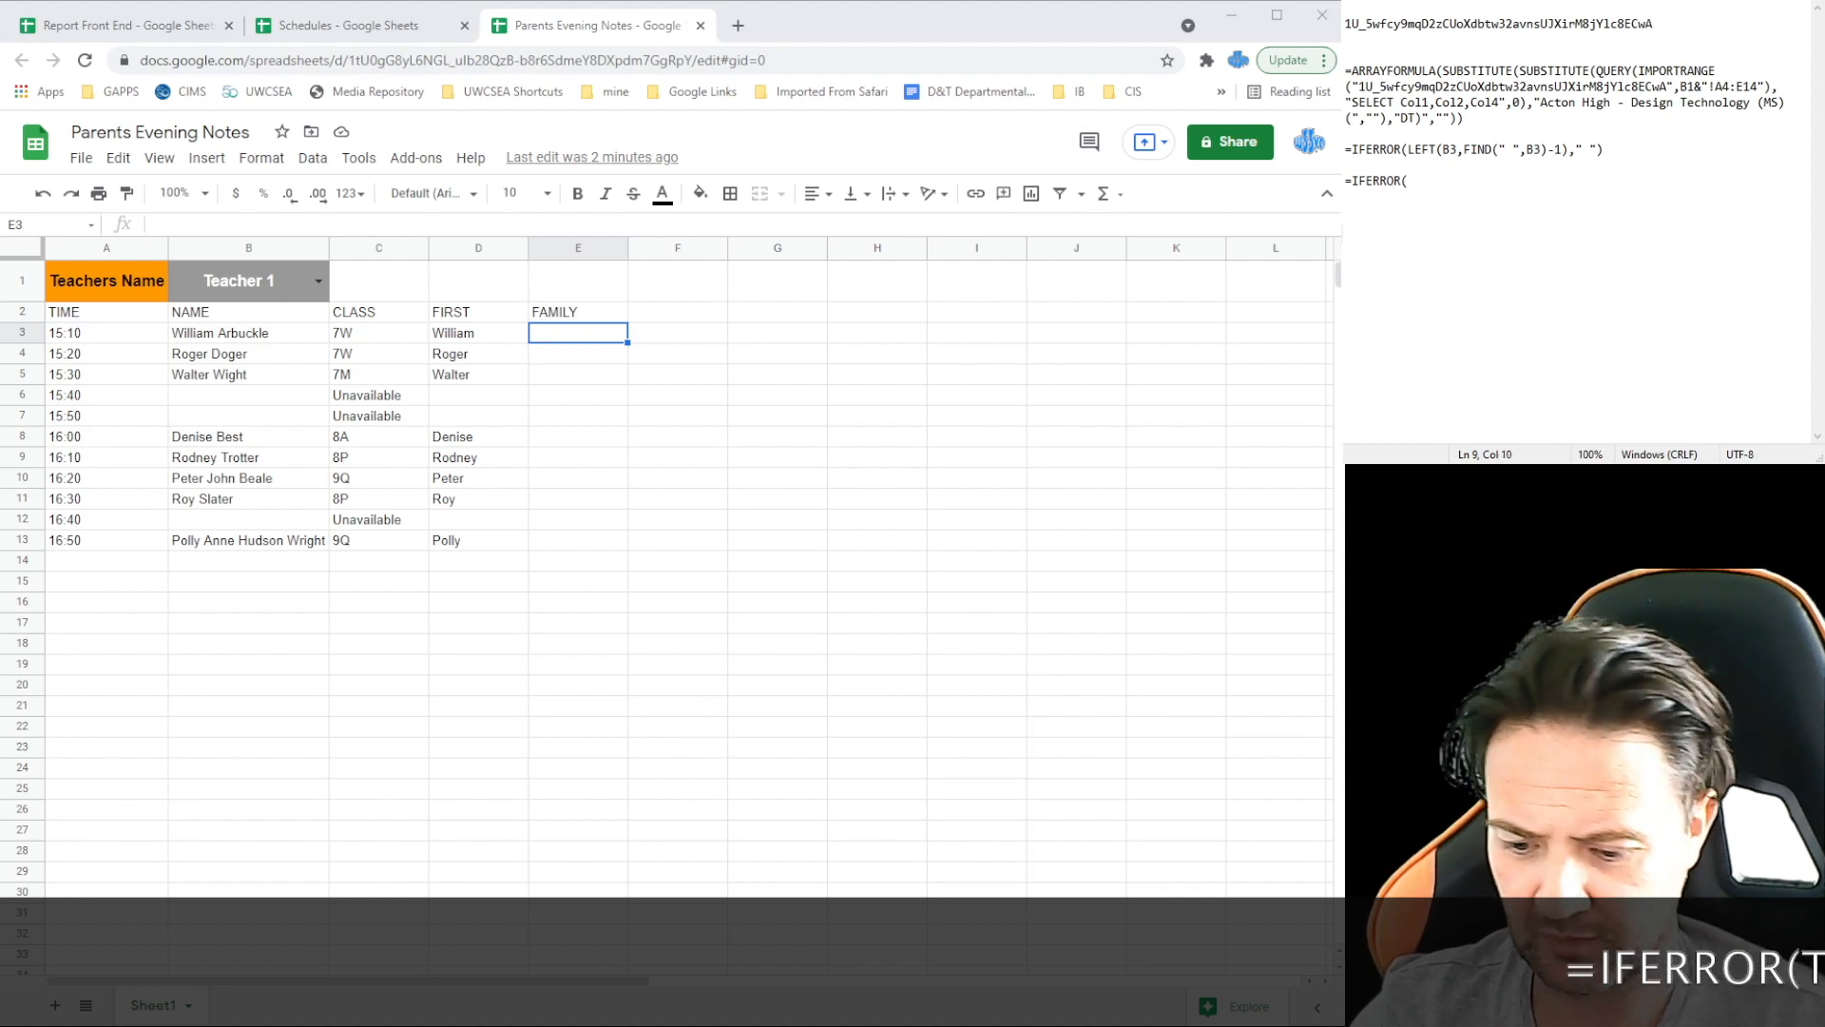
text(TRIM( R)
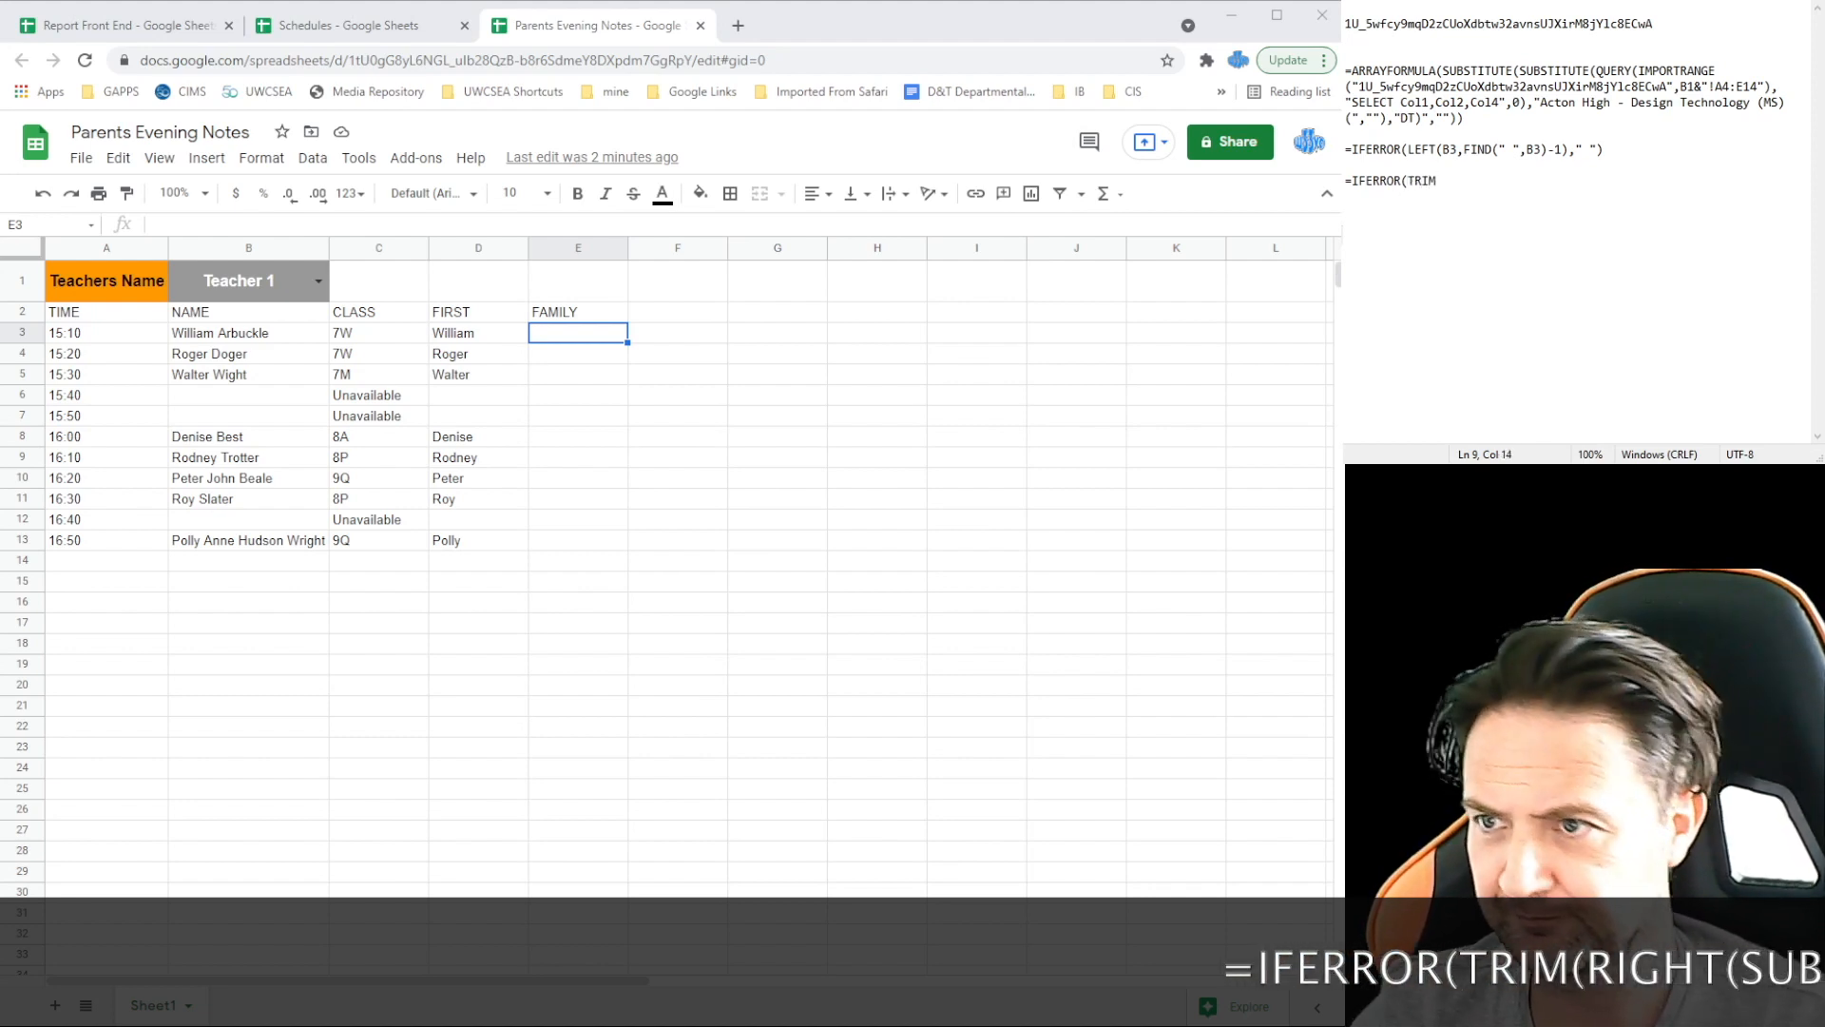
key(BackSpace)
key(BackSpace)
text(RIGHT)
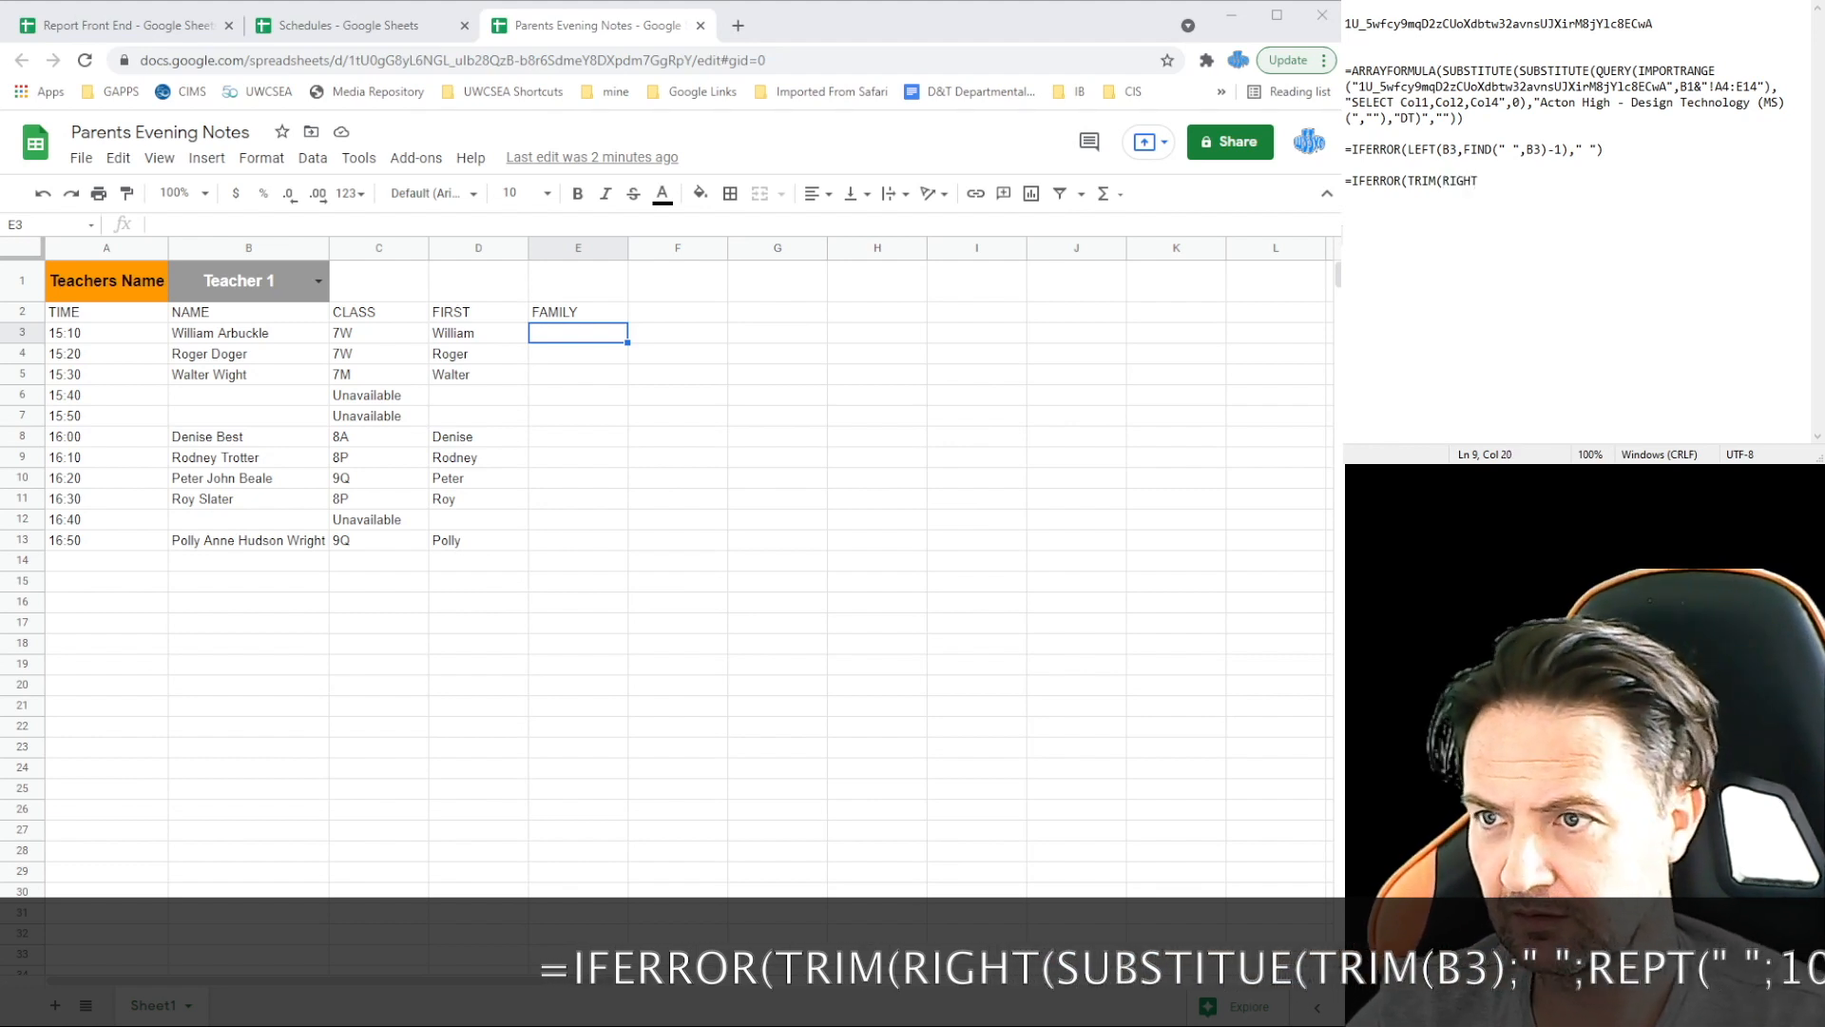
text((SUB)
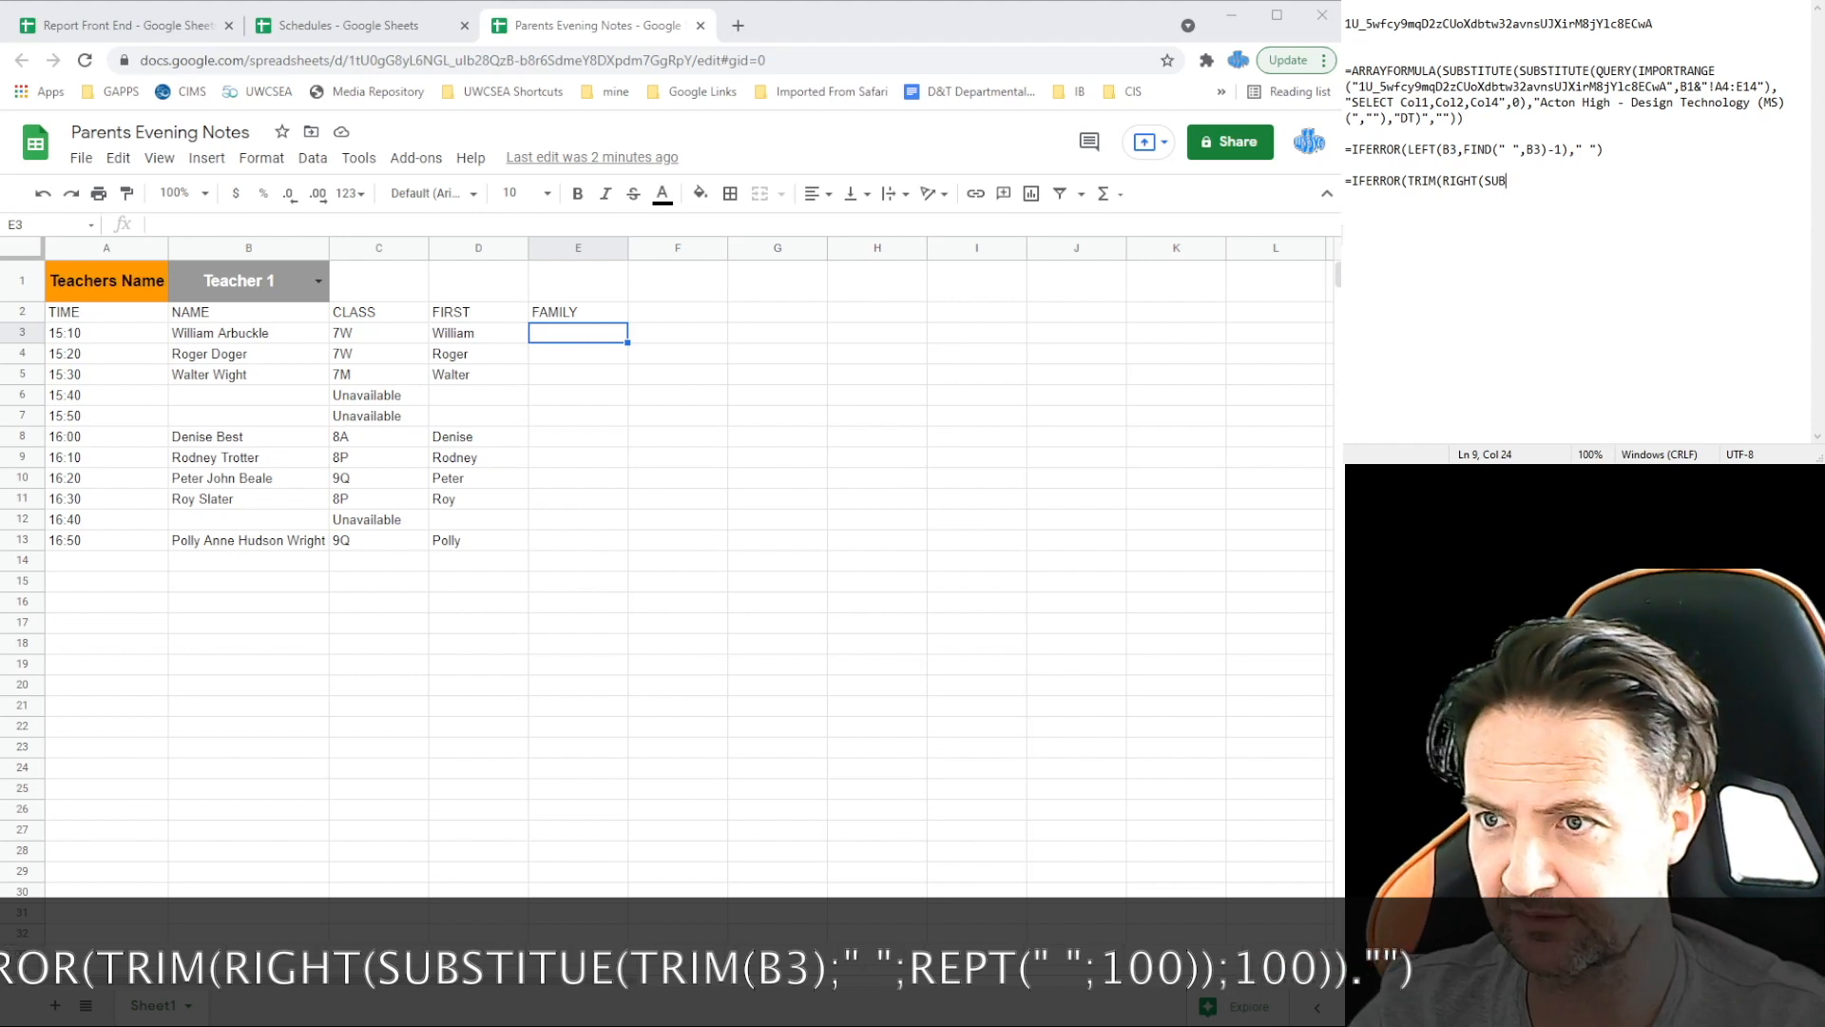
text(T)
text(TITUE(TRIM)
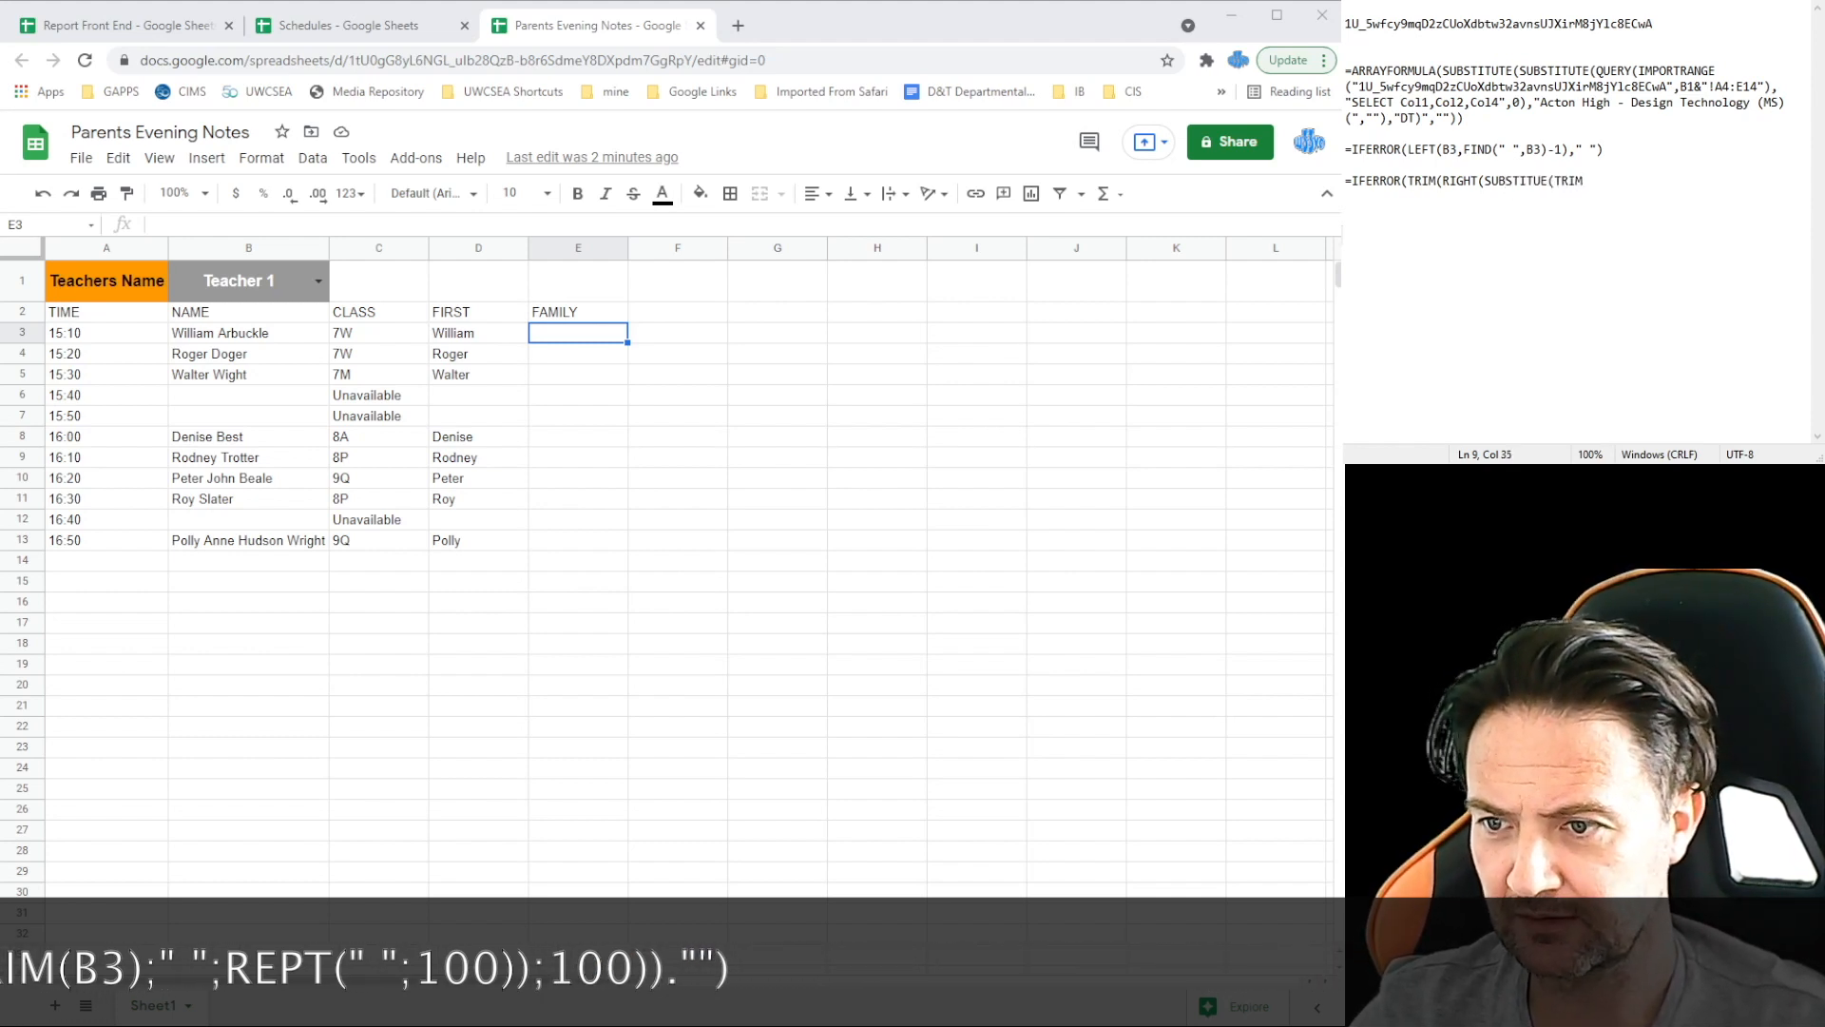
text(()
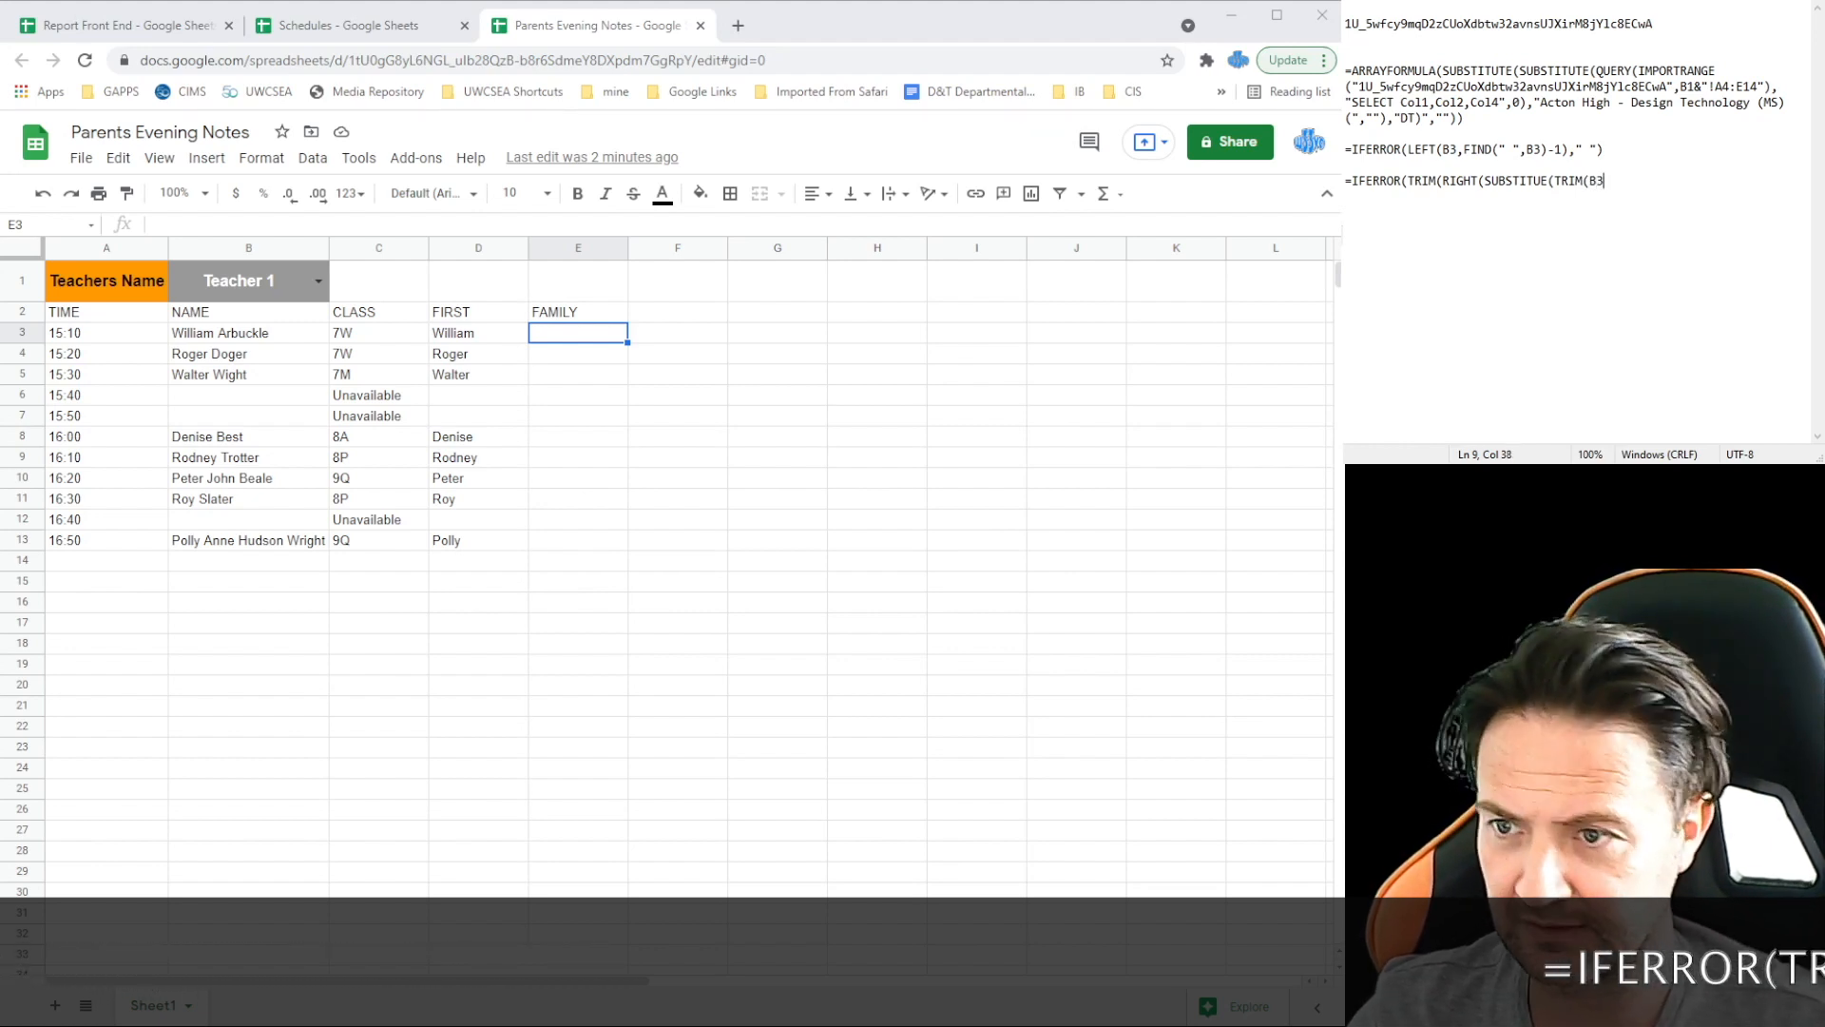
text(B3)," )
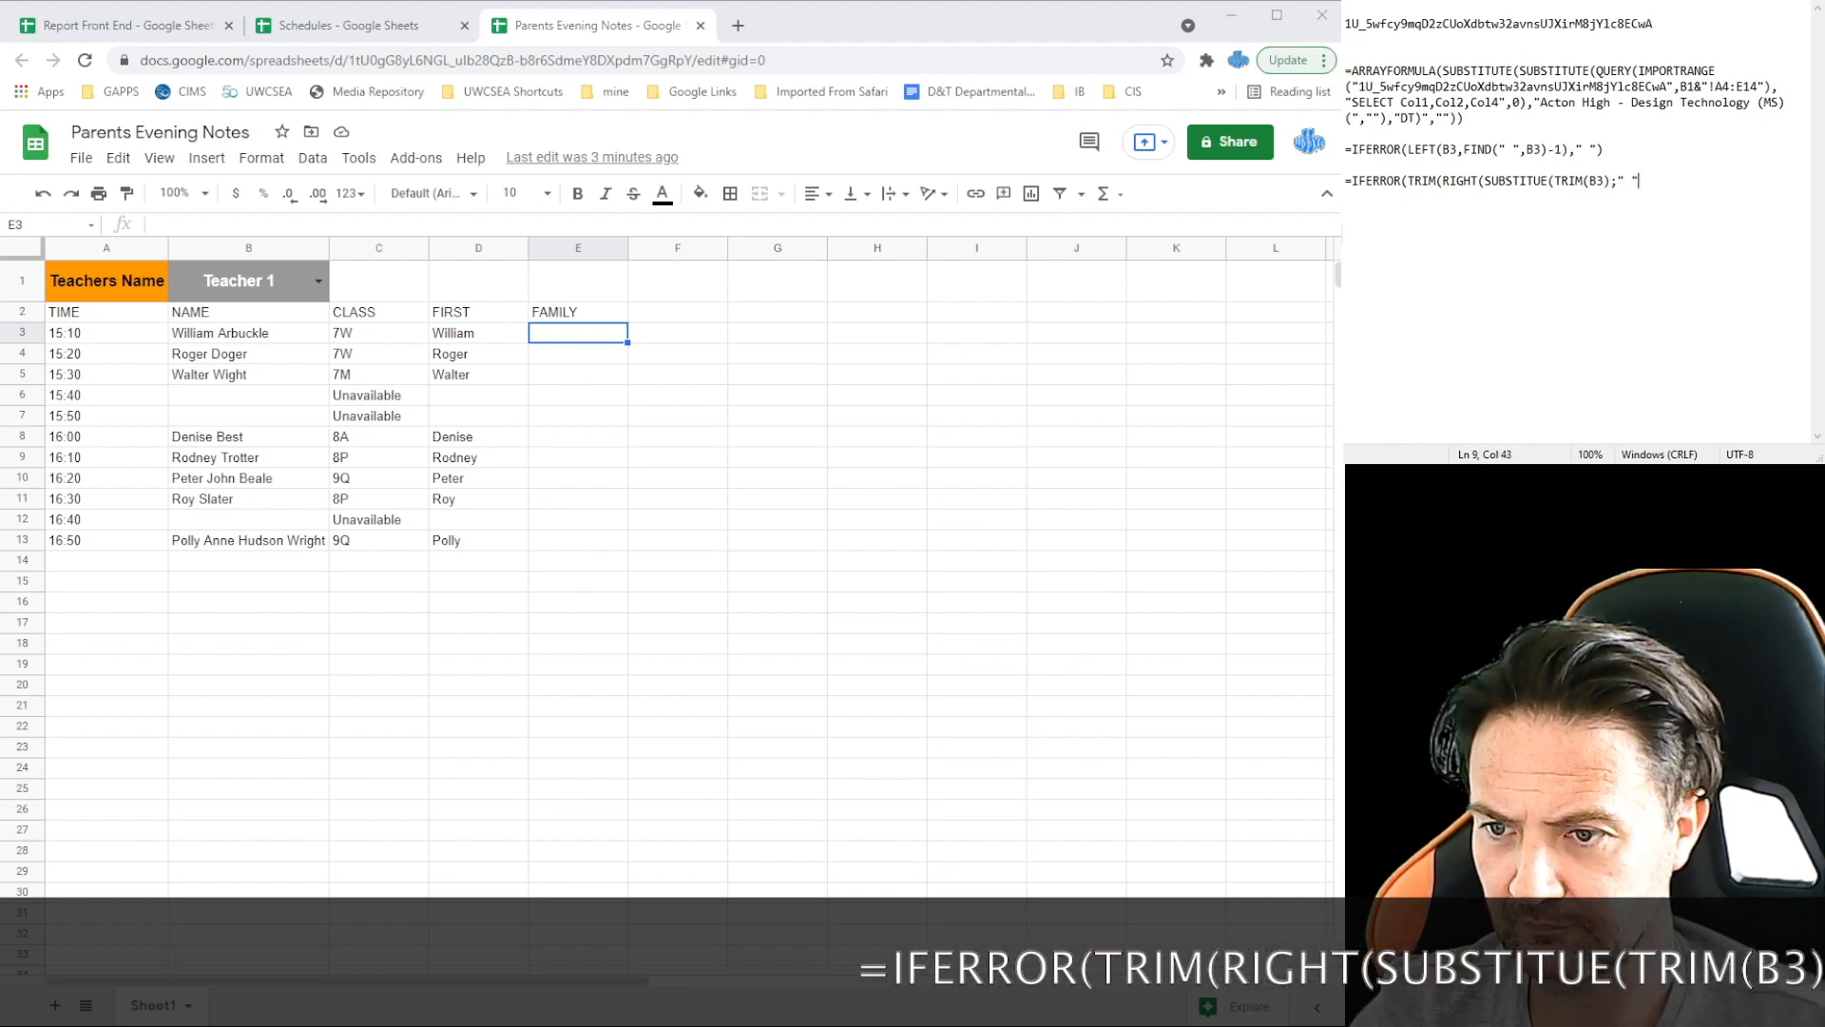
text(")
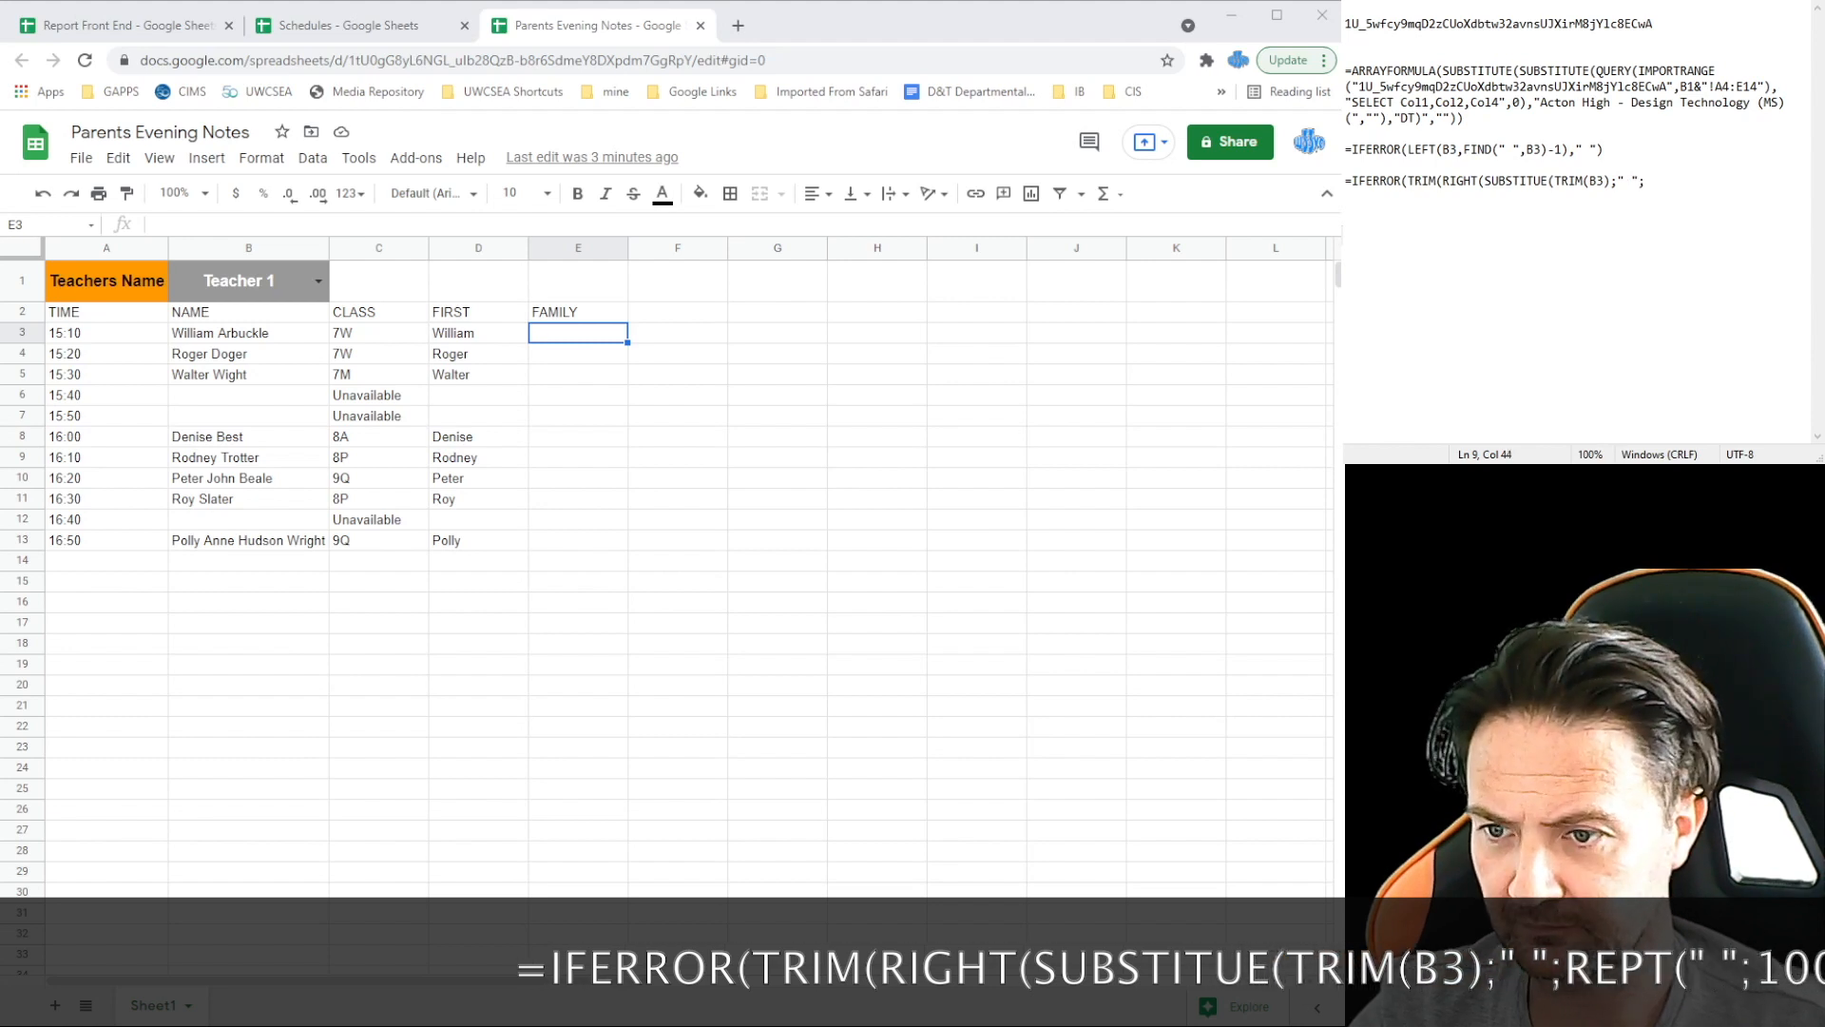
text(;)
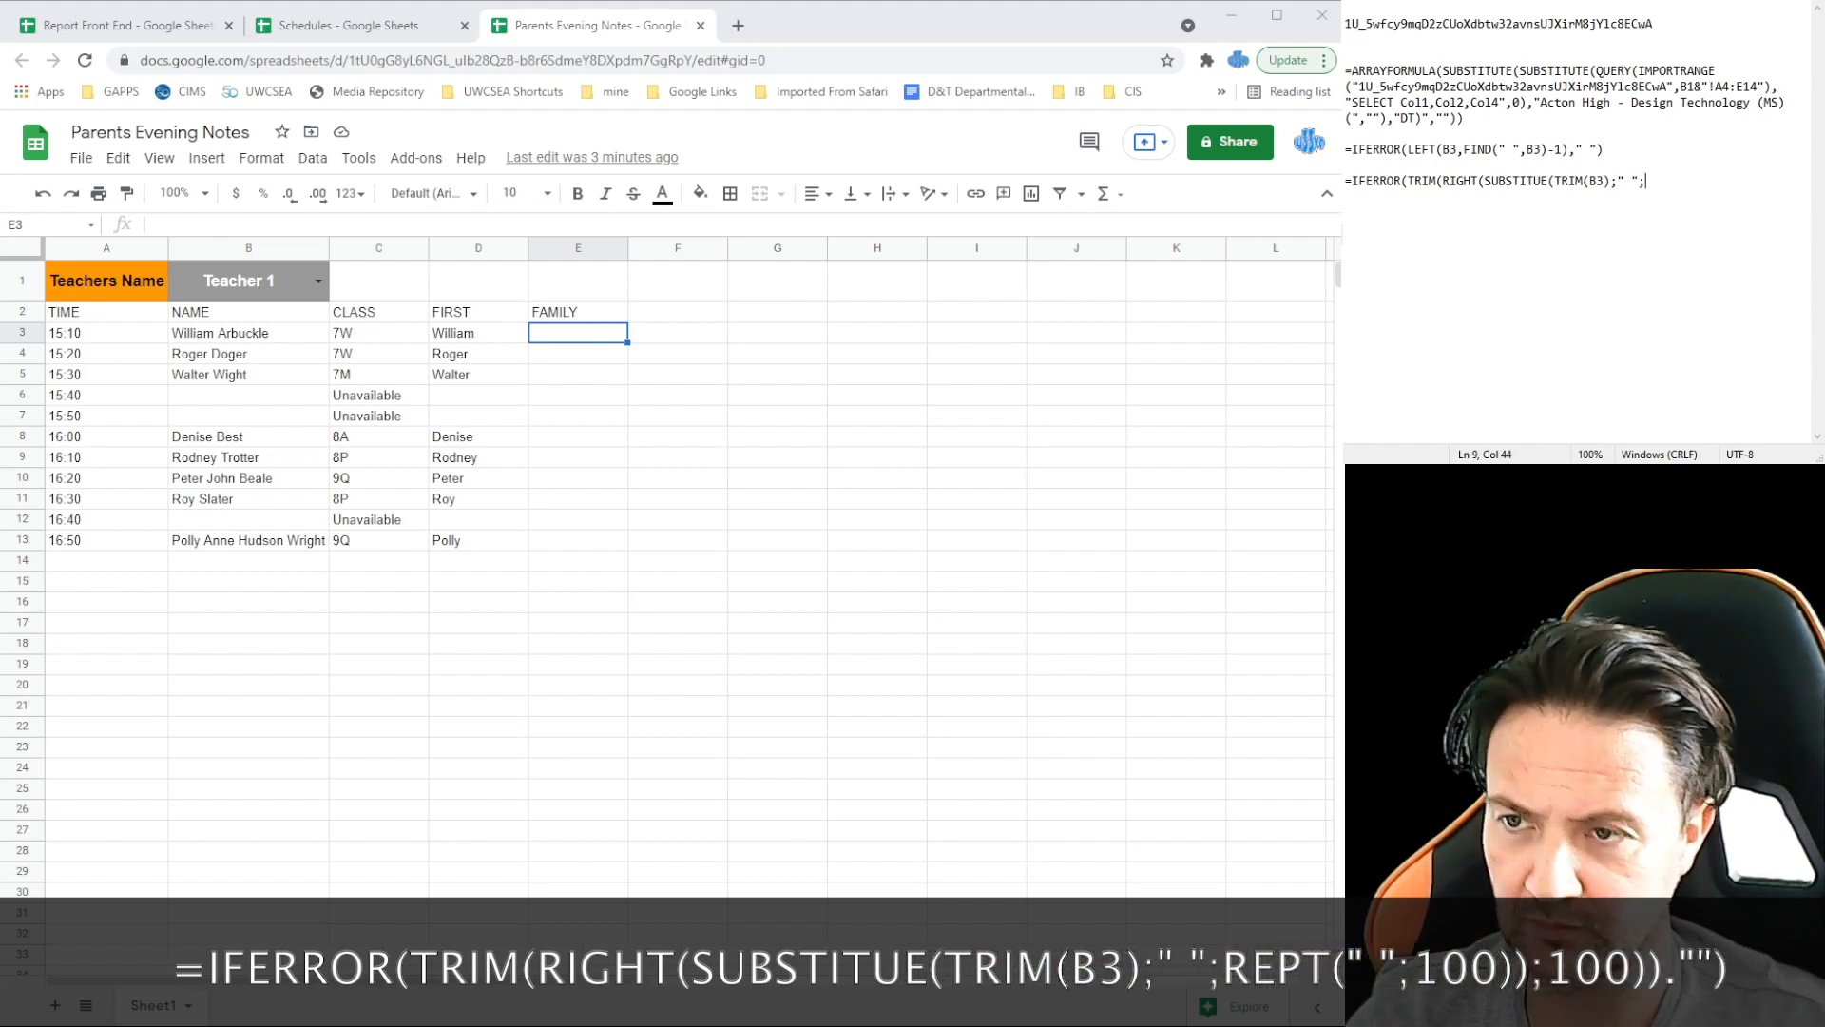
text(REPT)
text(()
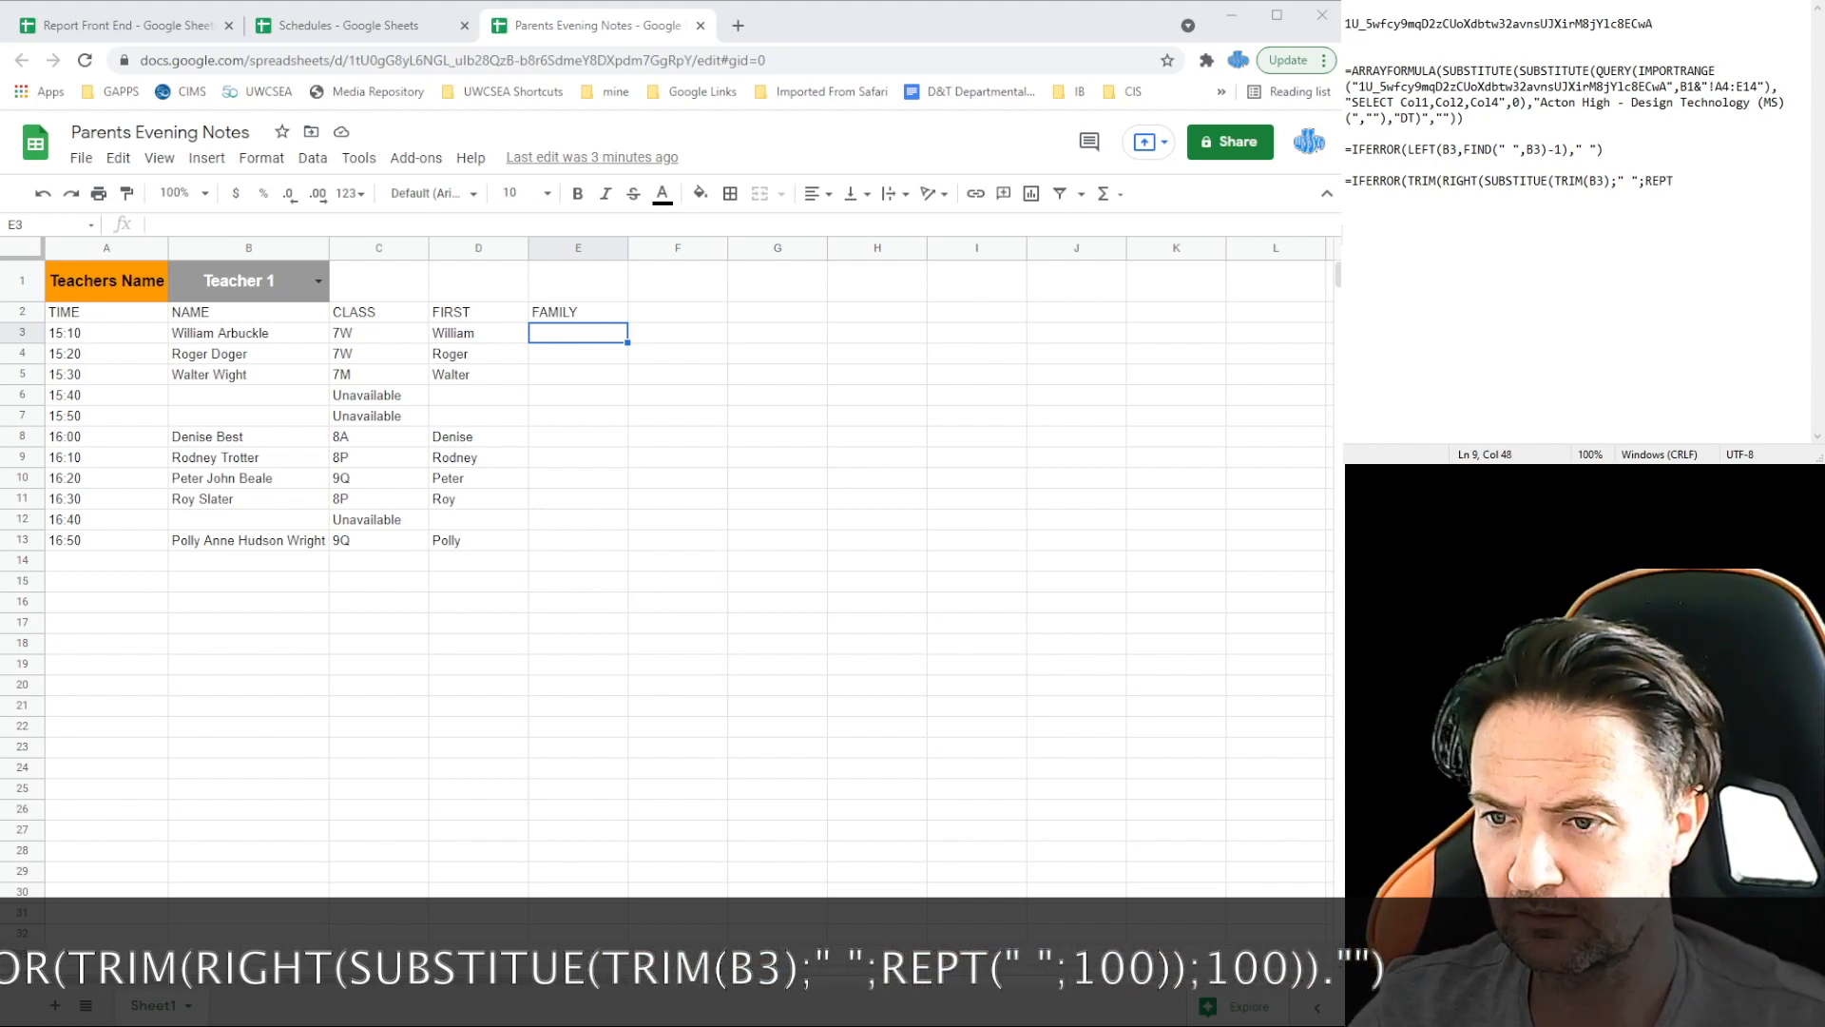
text(" ";100)
text())
text();)
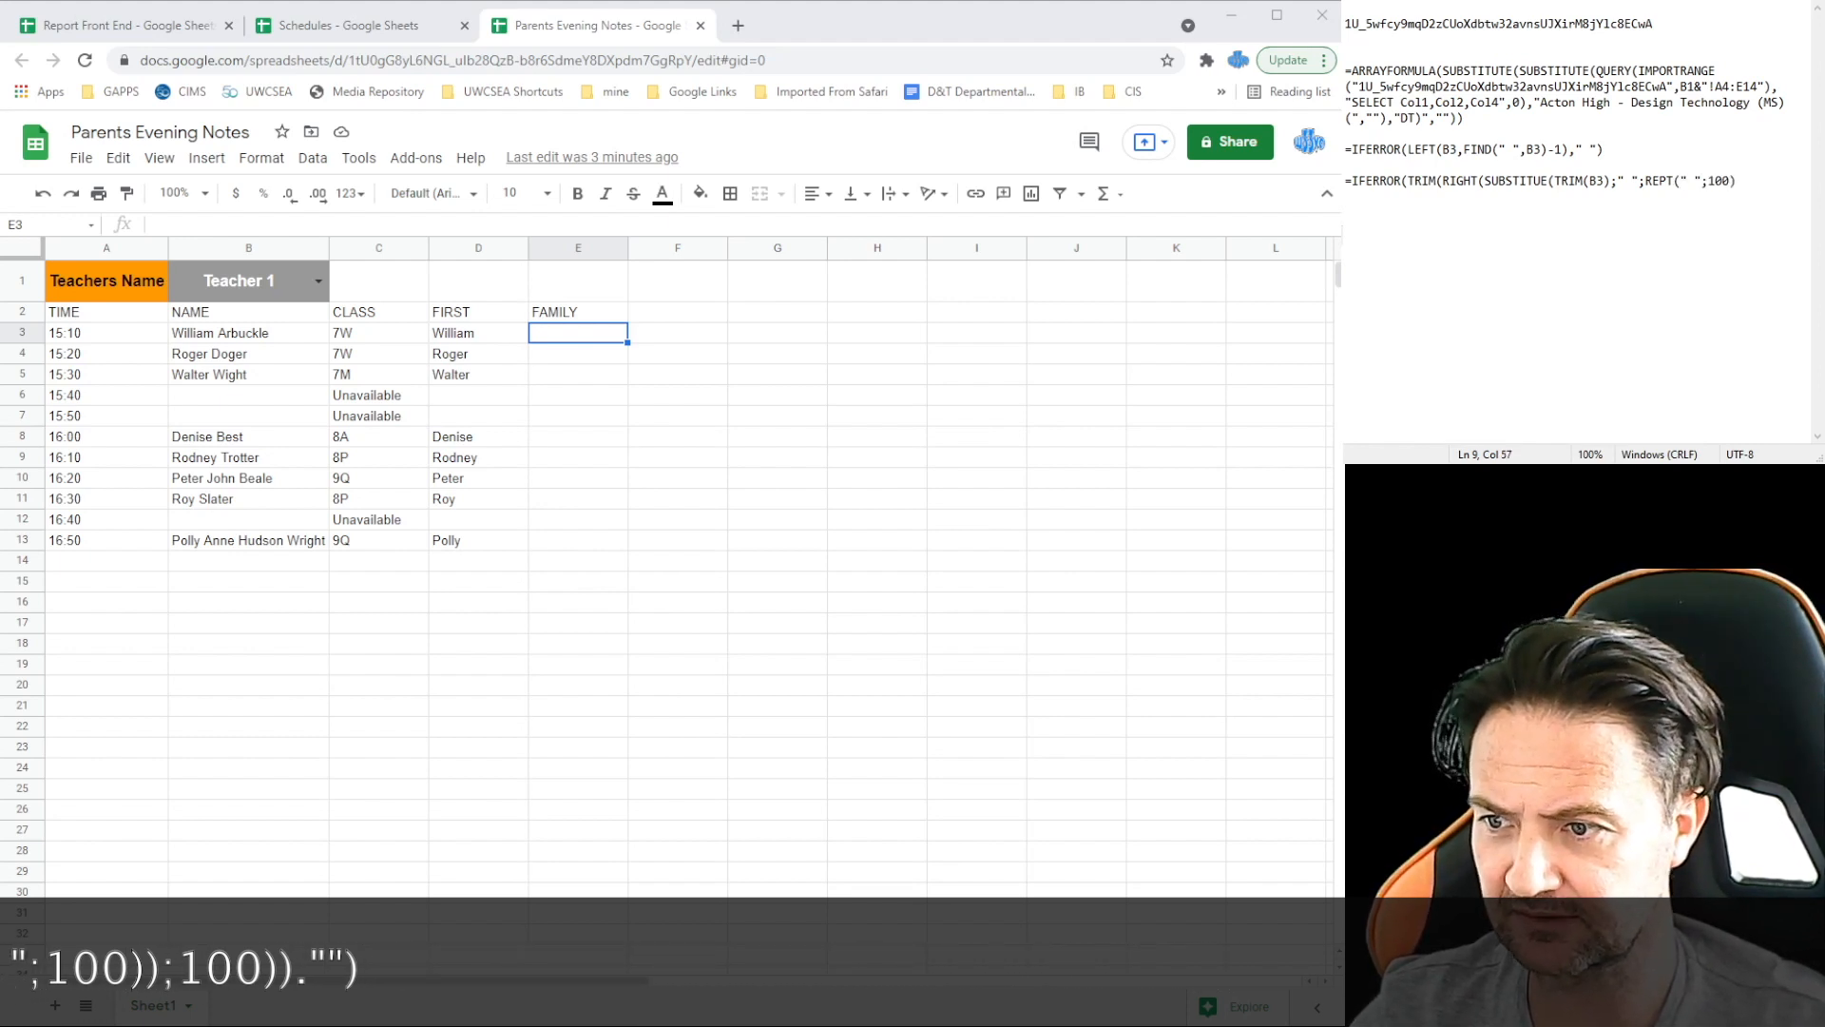
text(100)
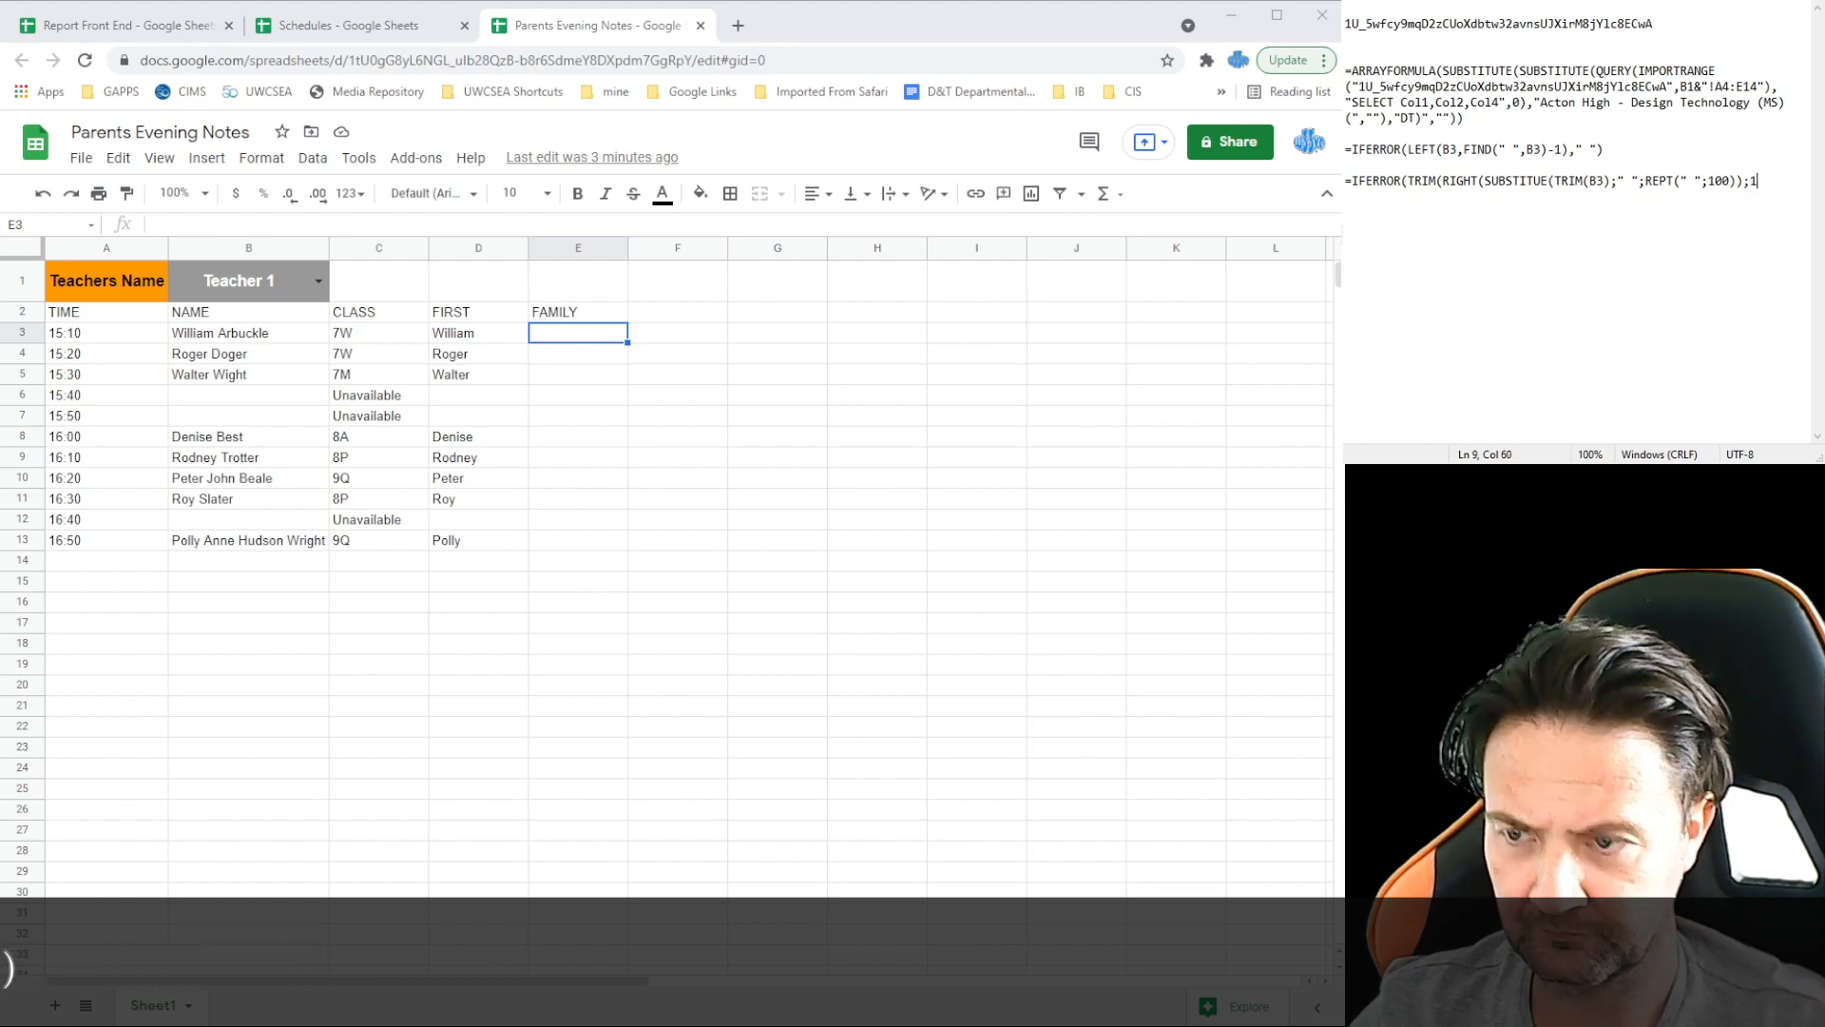
text()),"")
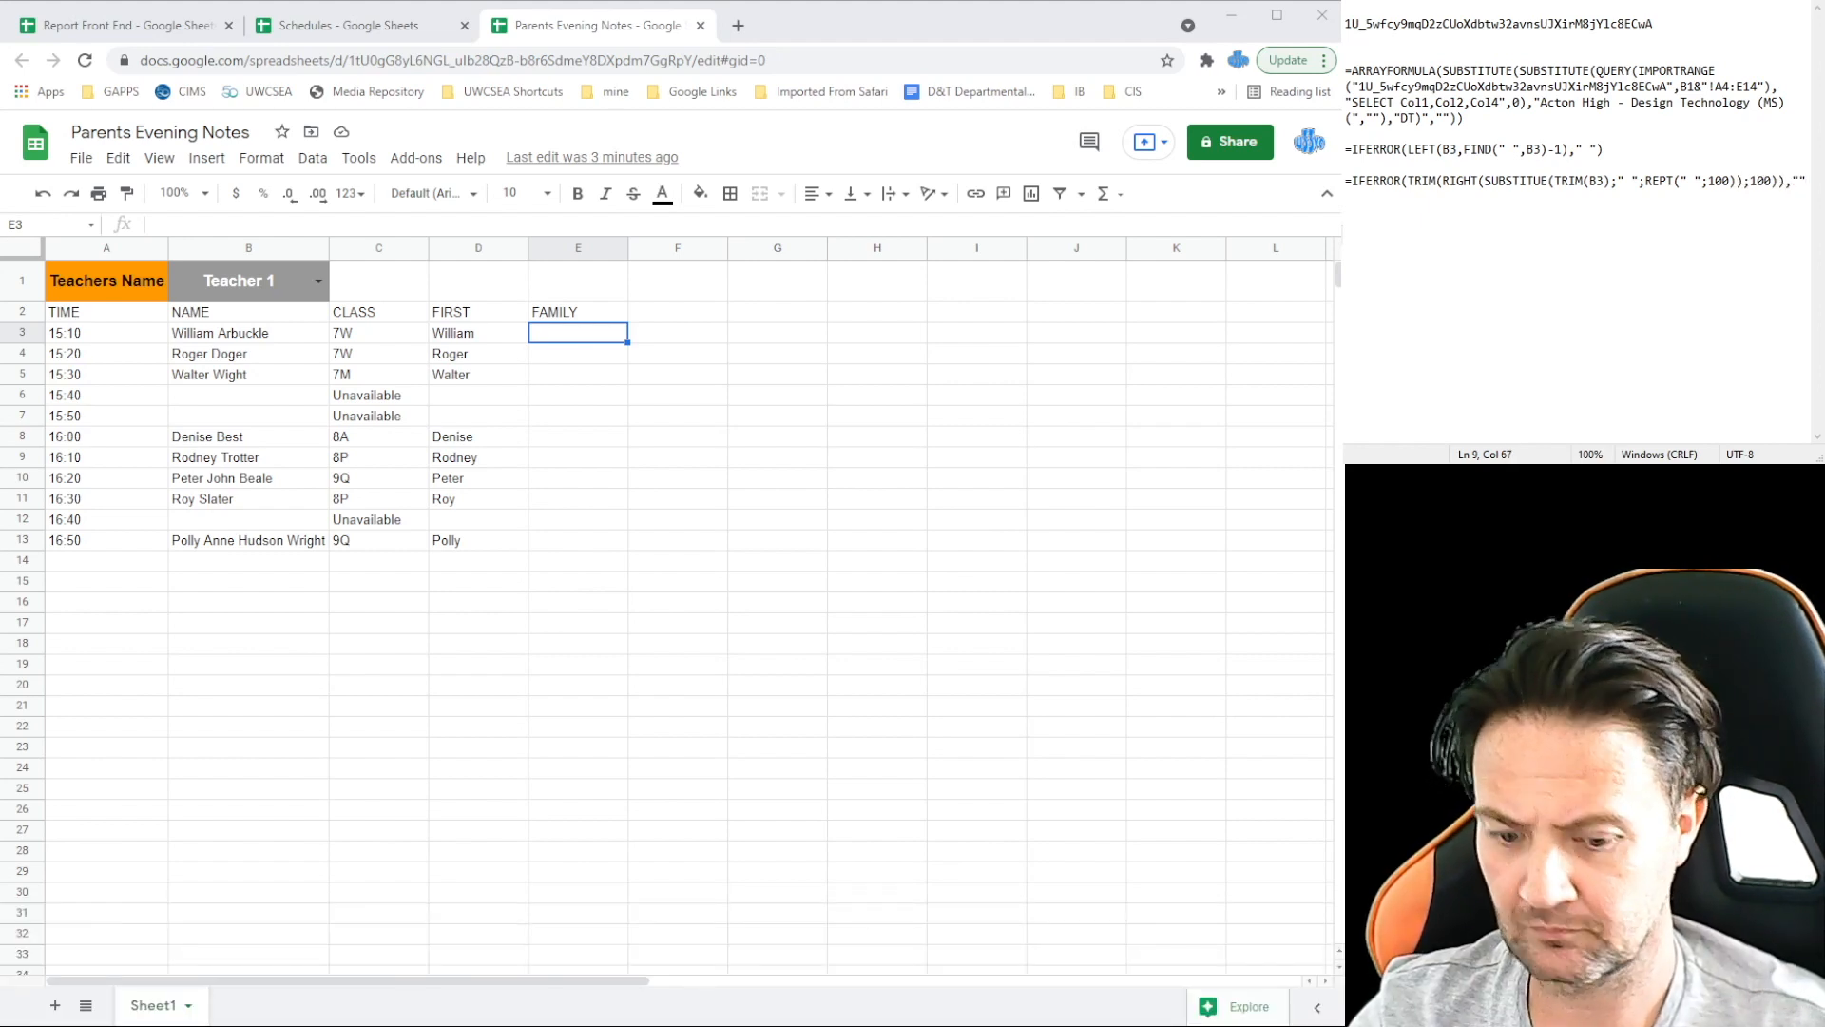
text())
Step: Paste the surname formula into E3 and fill it down to E13
drag(1464, 197, 1345, 174)
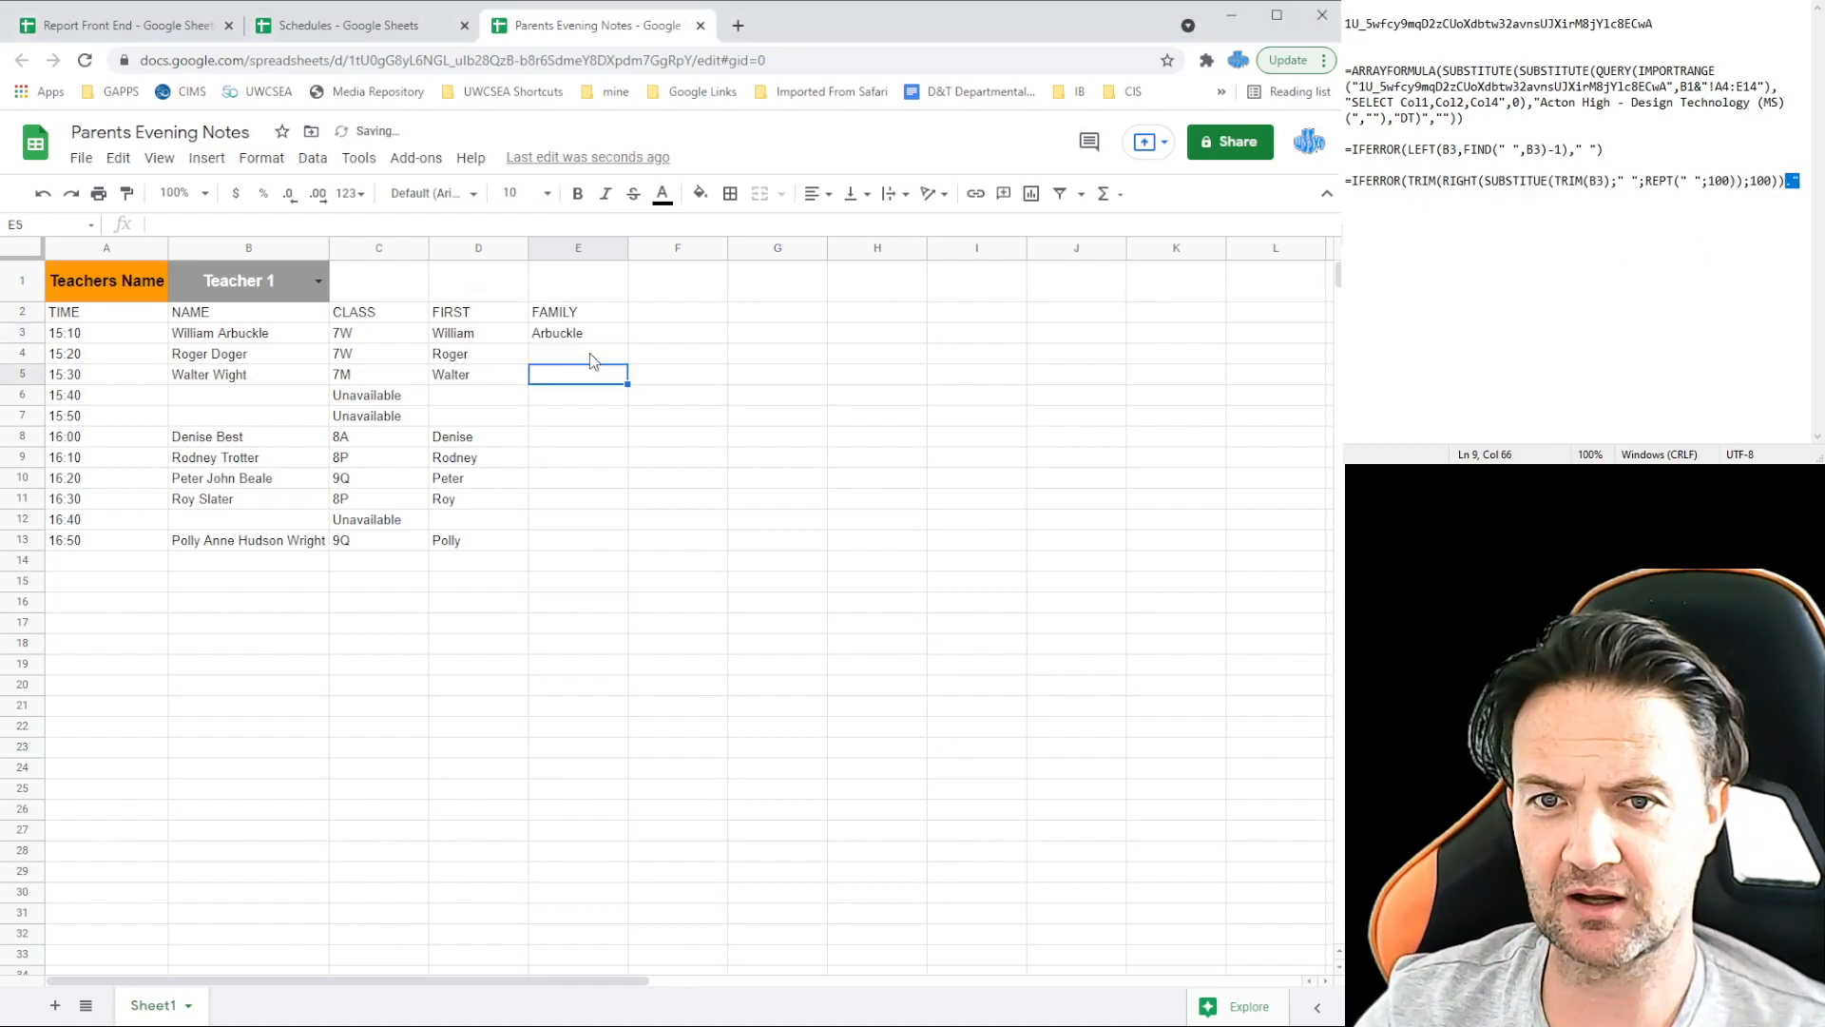
click(589, 354)
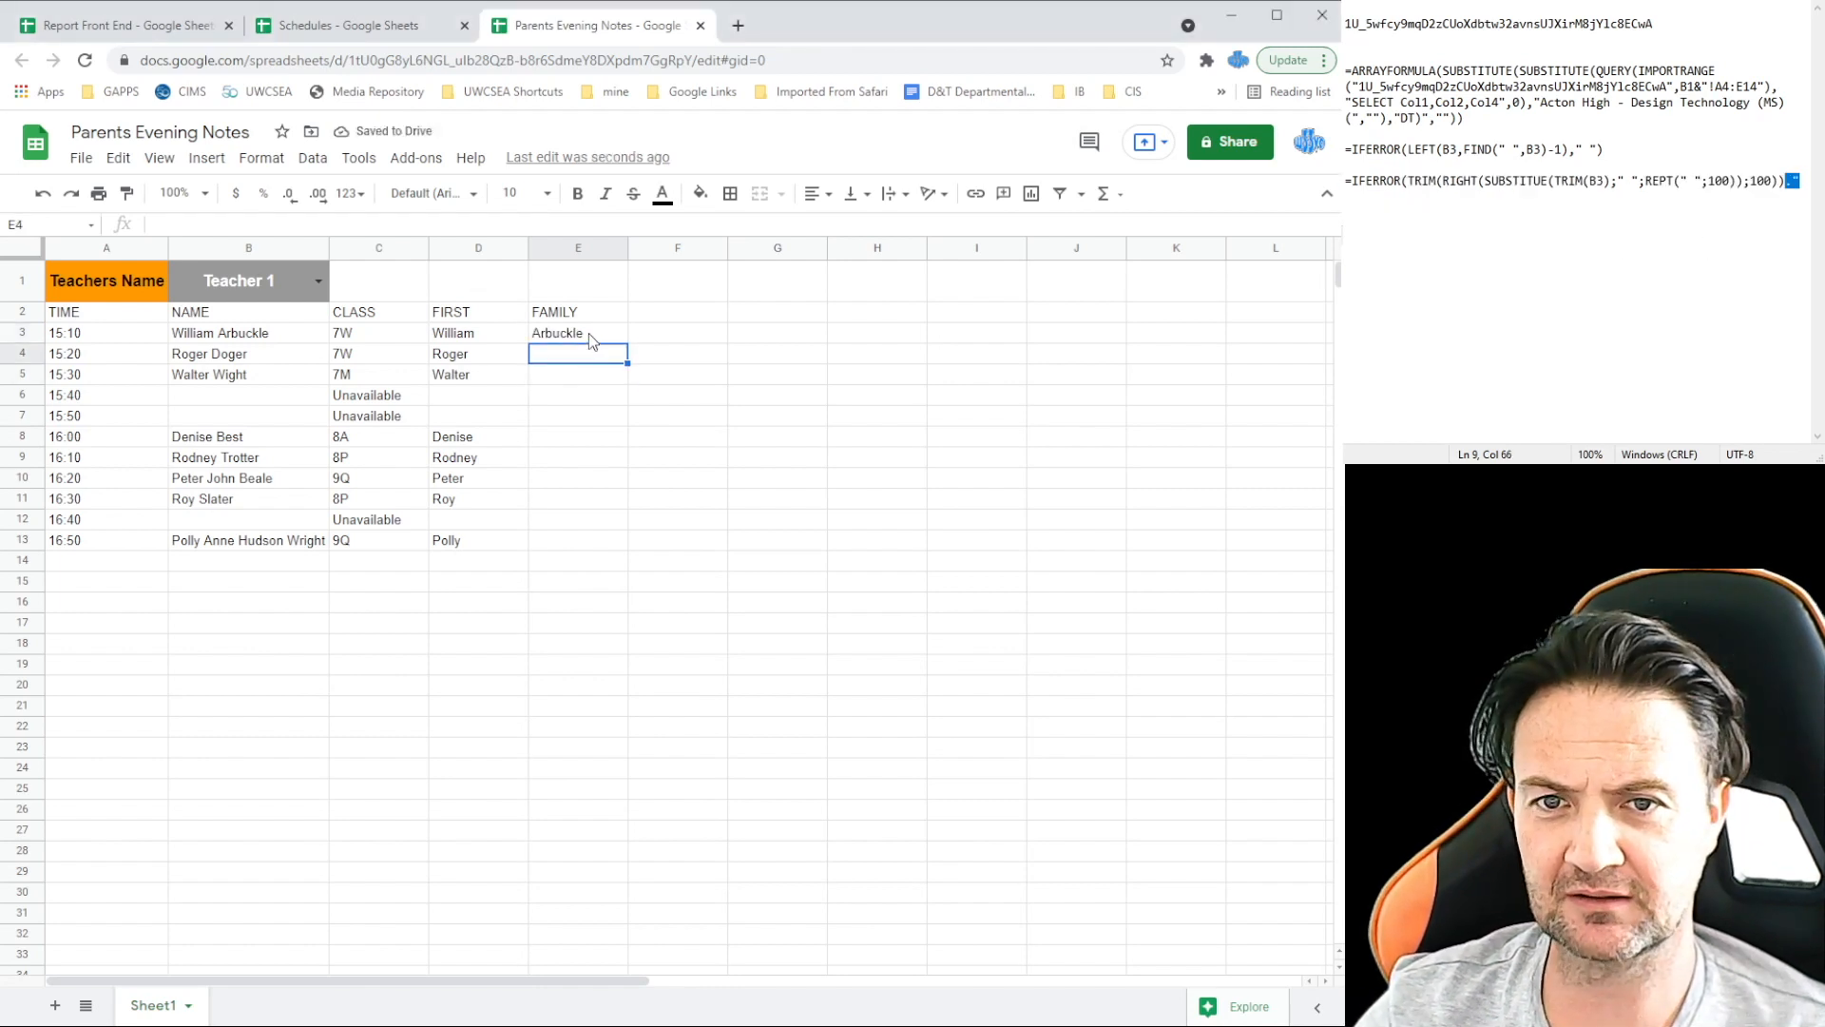
click(589, 333)
drag(626, 339, 627, 561)
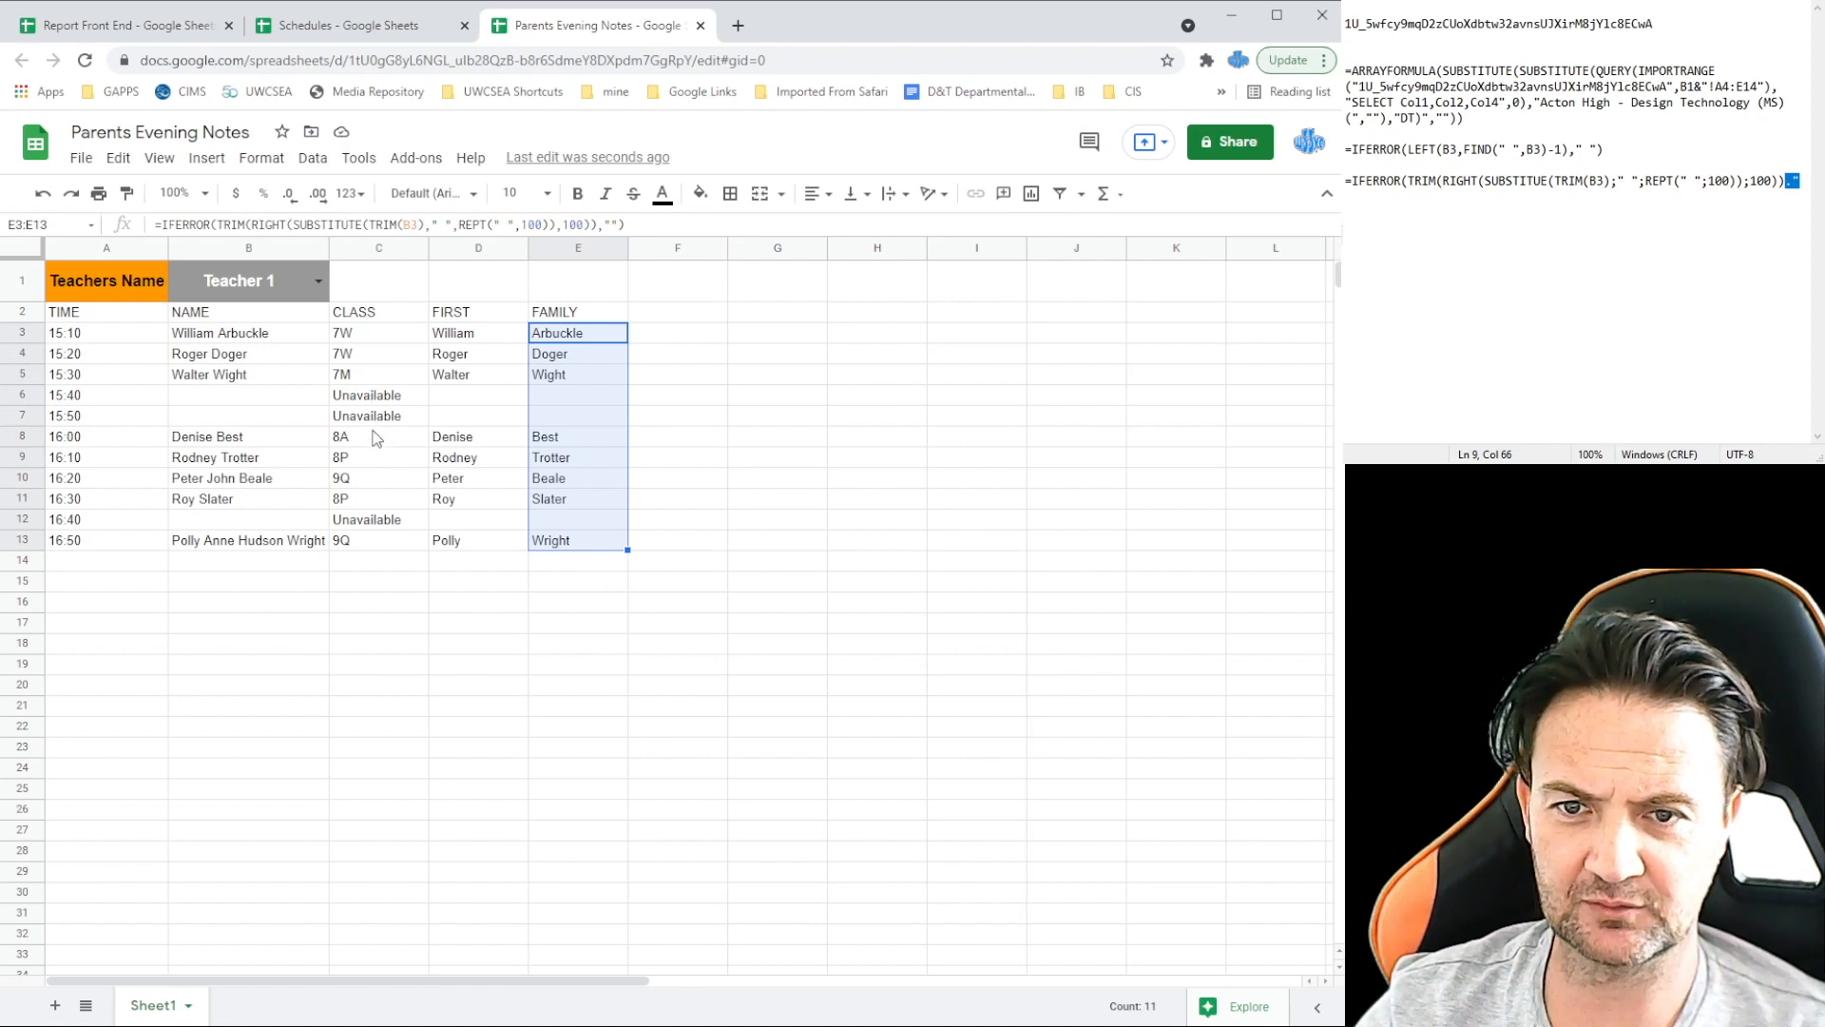
click(379, 618)
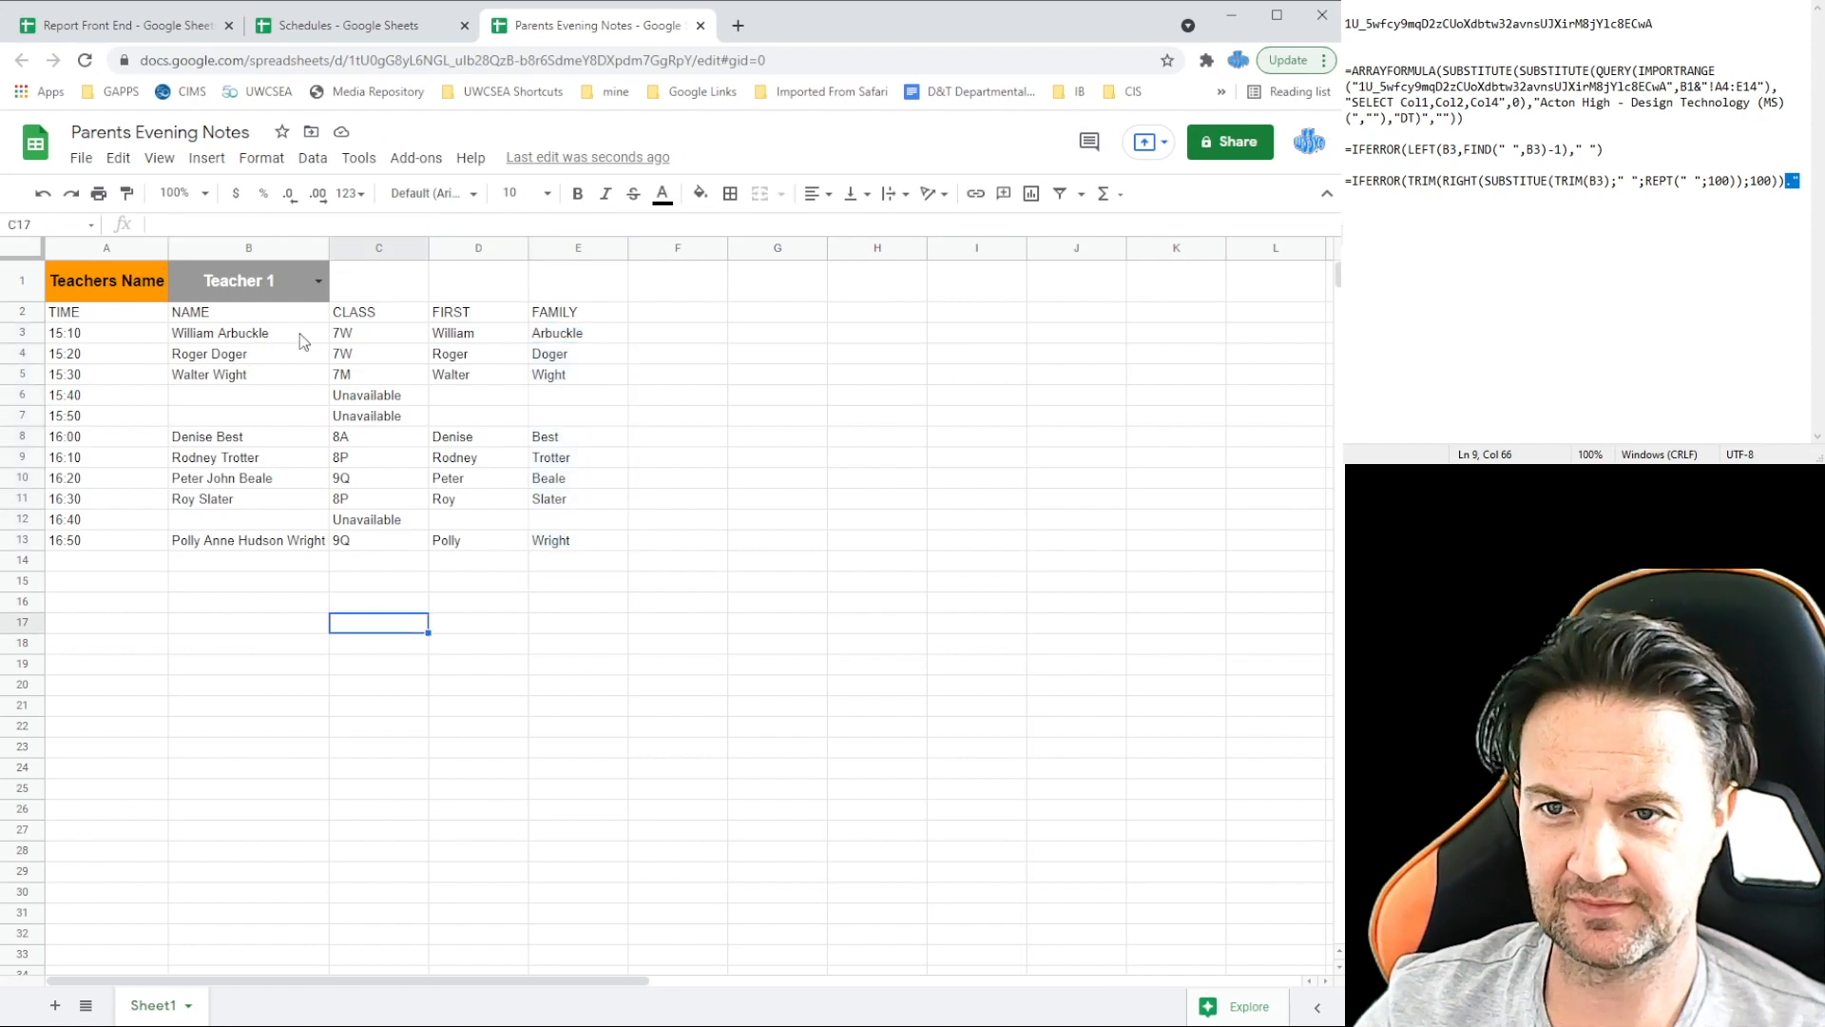
Step: Choose Teacher 2 in the dropdown and compare with the Teacher 2 sheet in Schedules
click(318, 283)
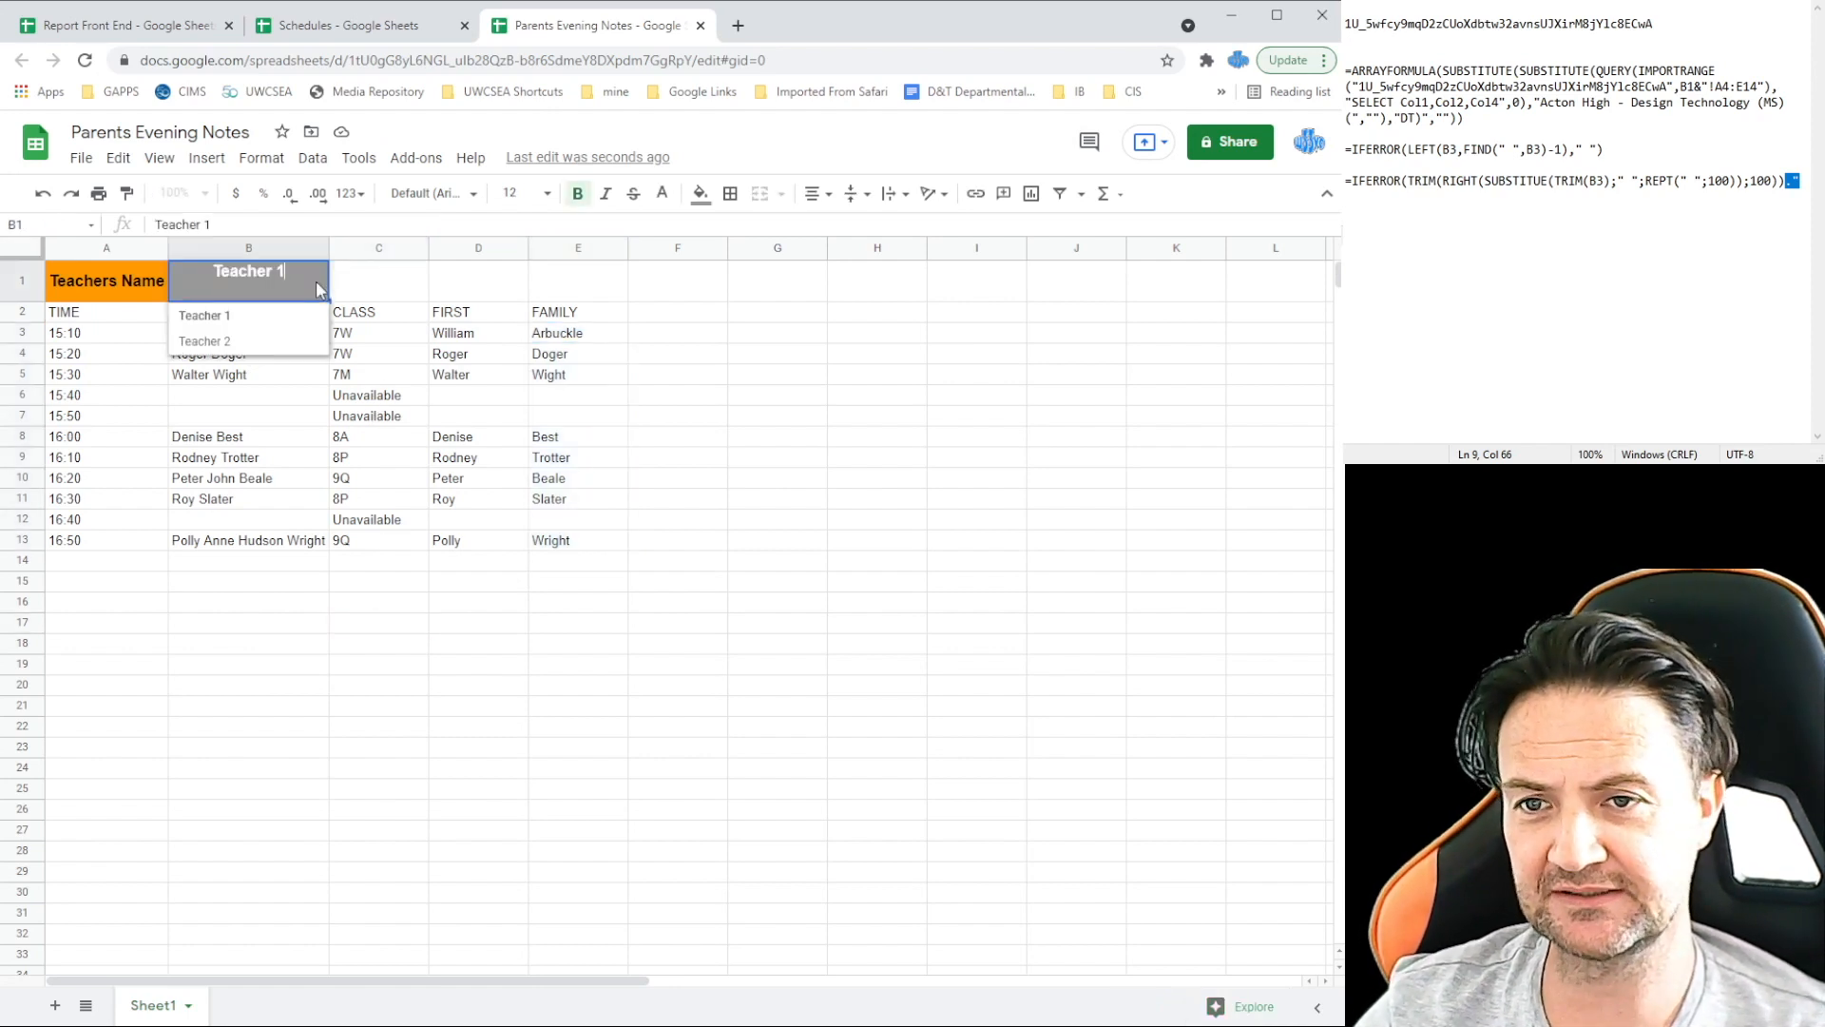
click(271, 335)
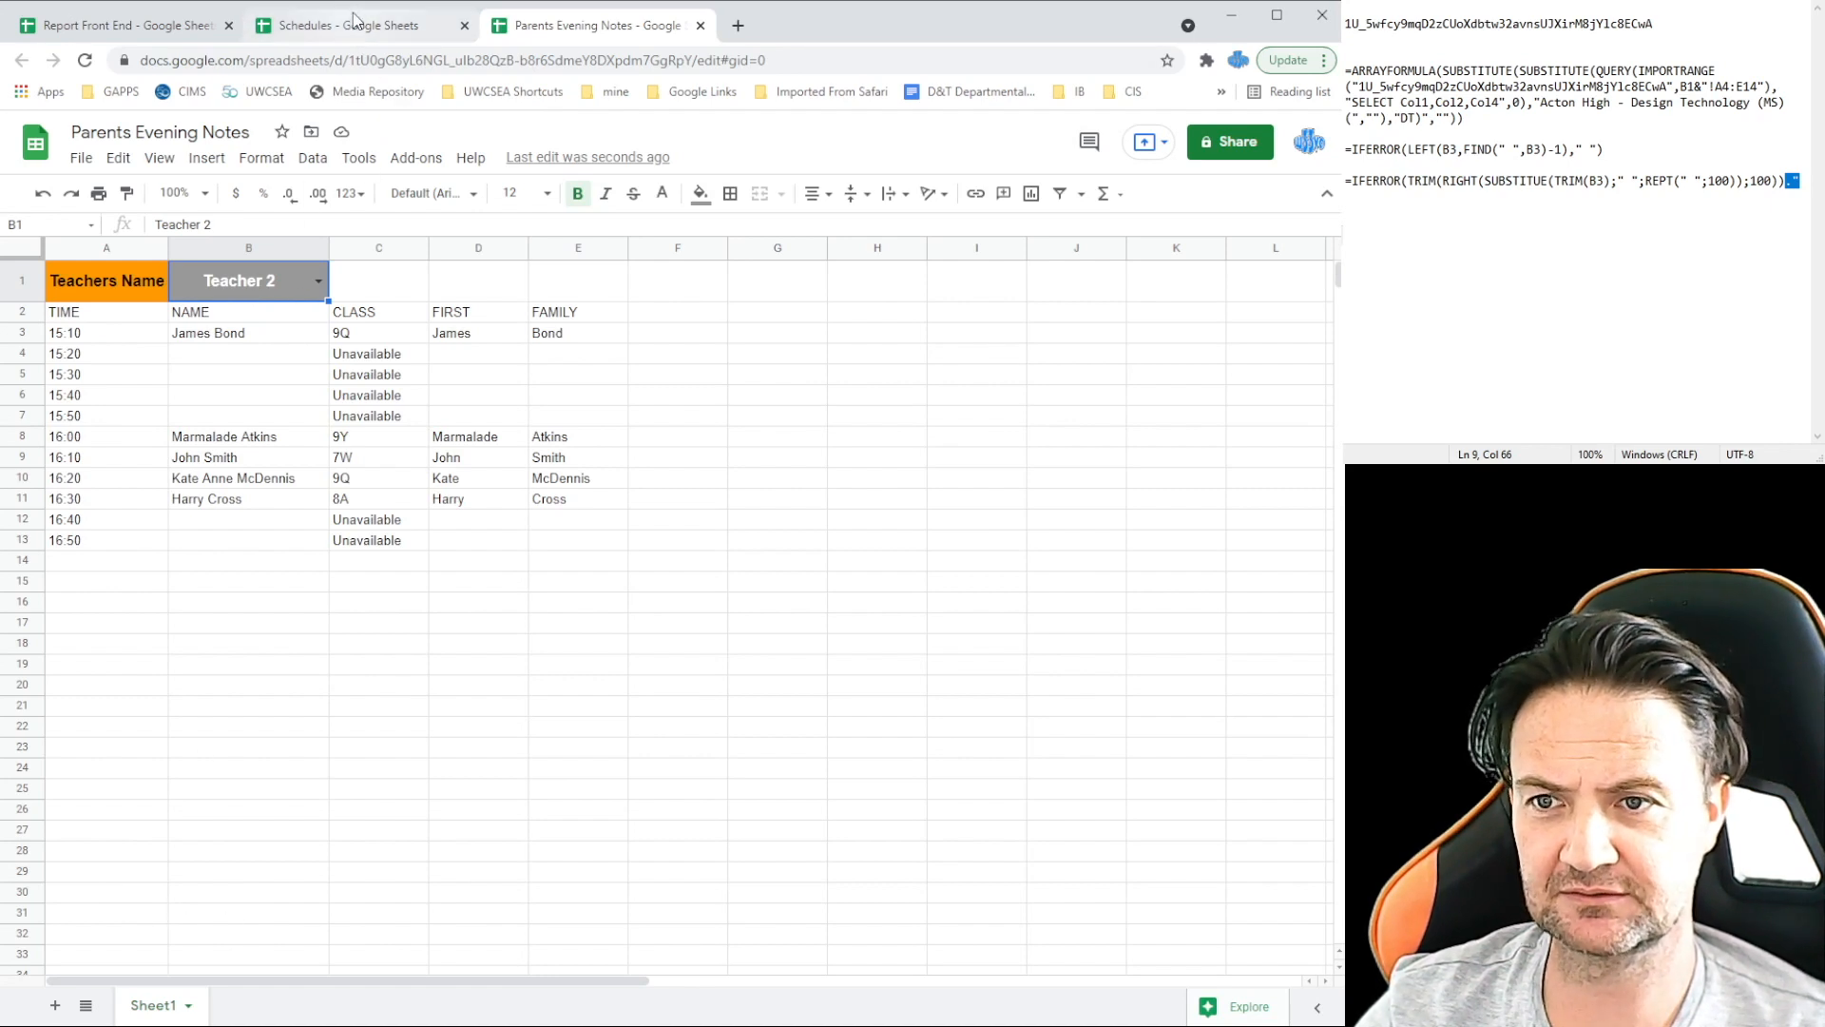
click(353, 19)
click(280, 1005)
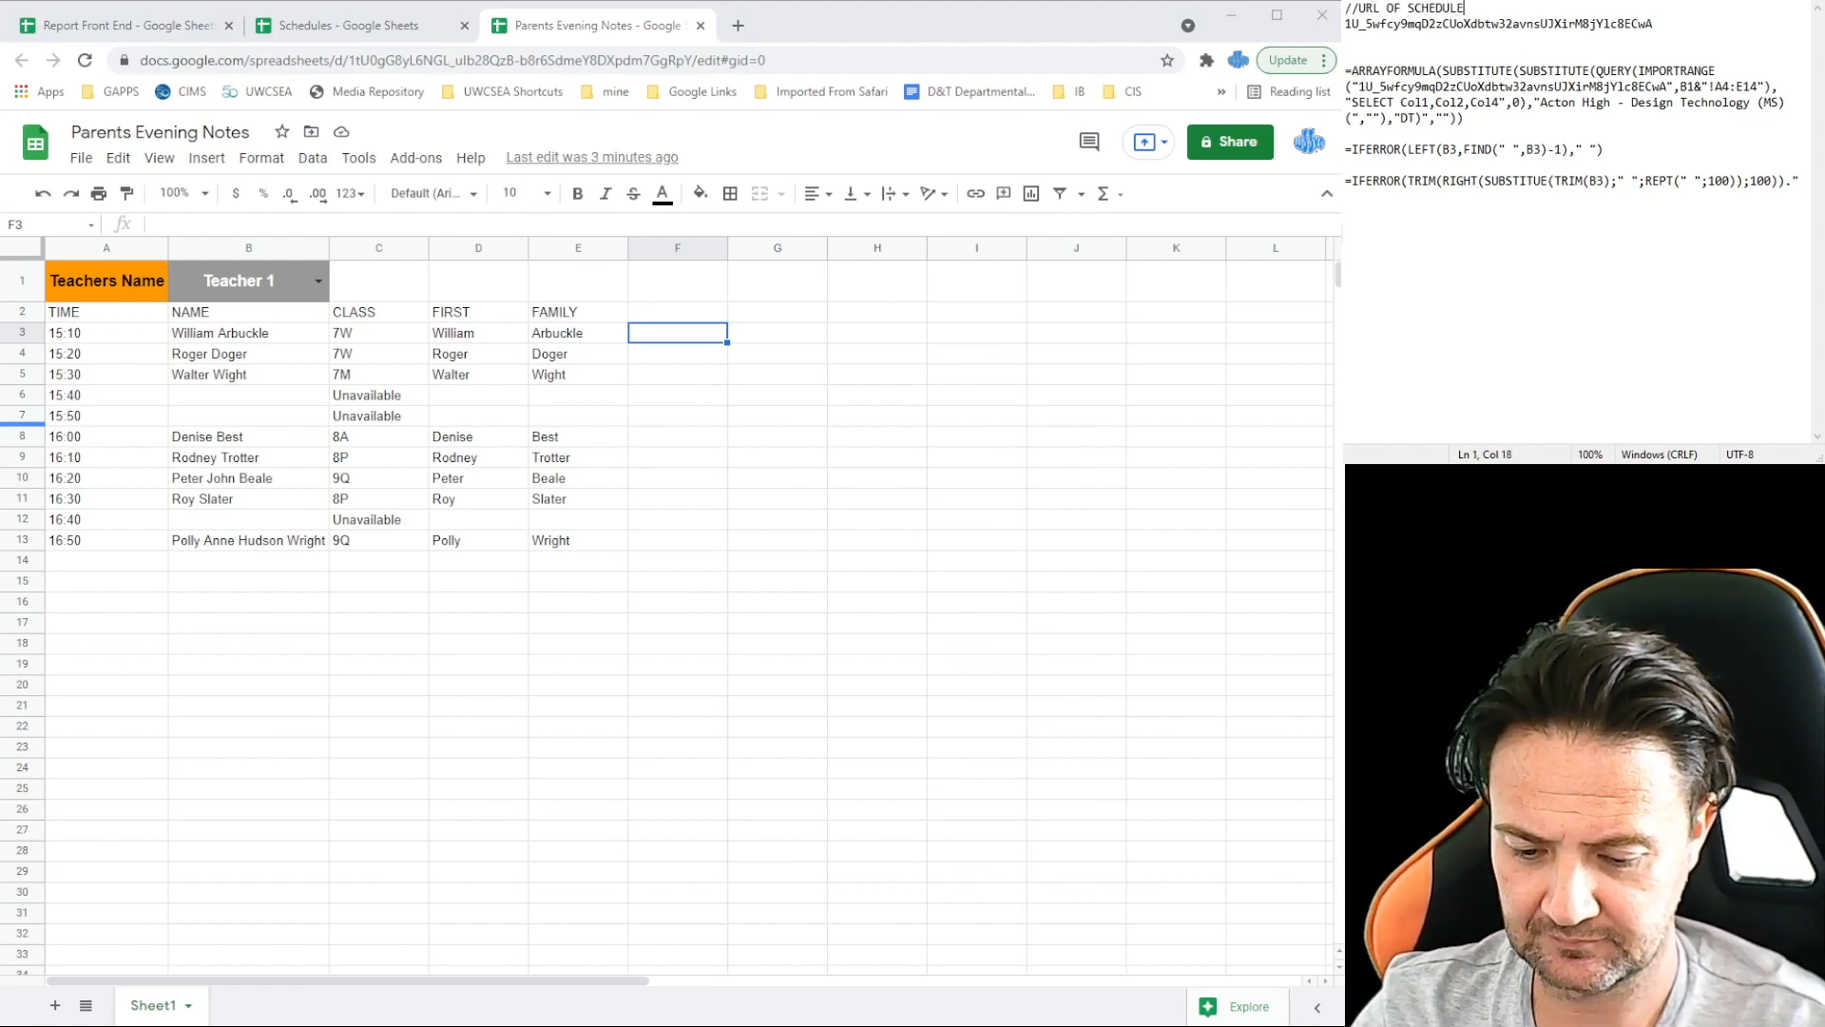
Step: Label the schedule, first-name and family-name formulas with // comments like BRING IN SCHEDULE
text(BRING IN SCHEDULE//)
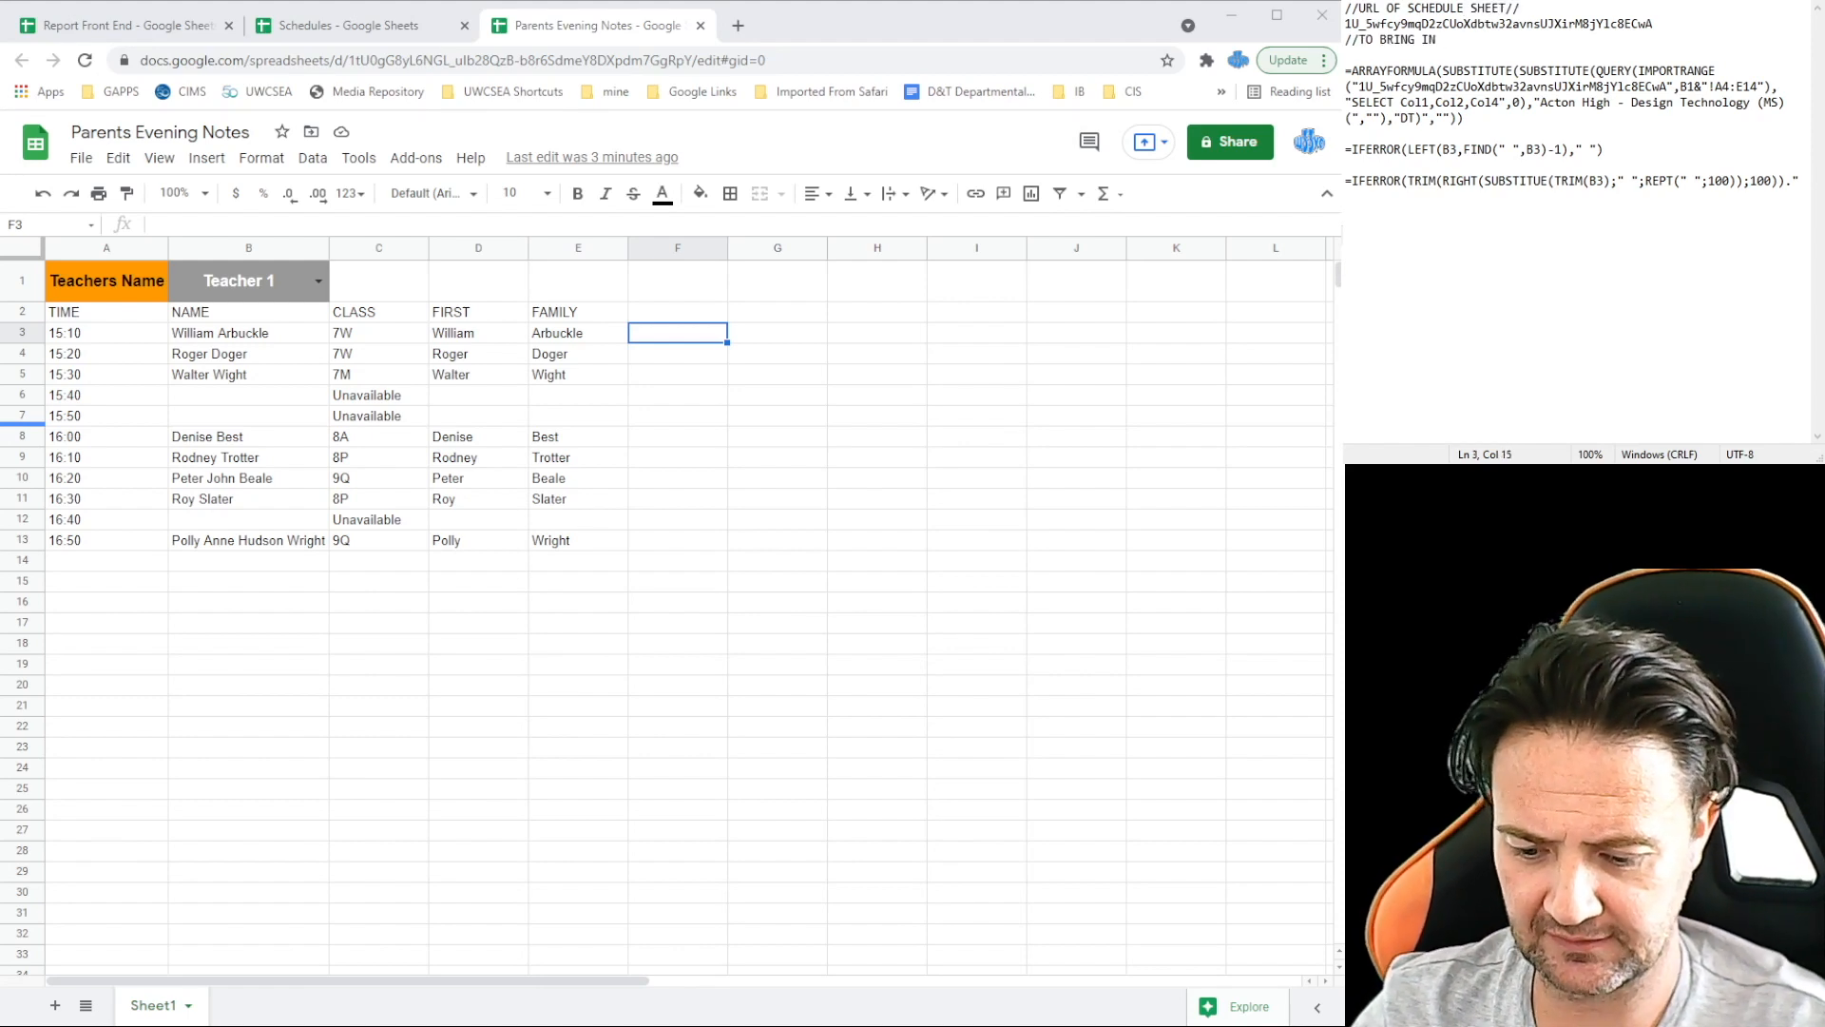
key(Delete)
click(1466, 102)
key(Return)
text(//TAKE THE F)
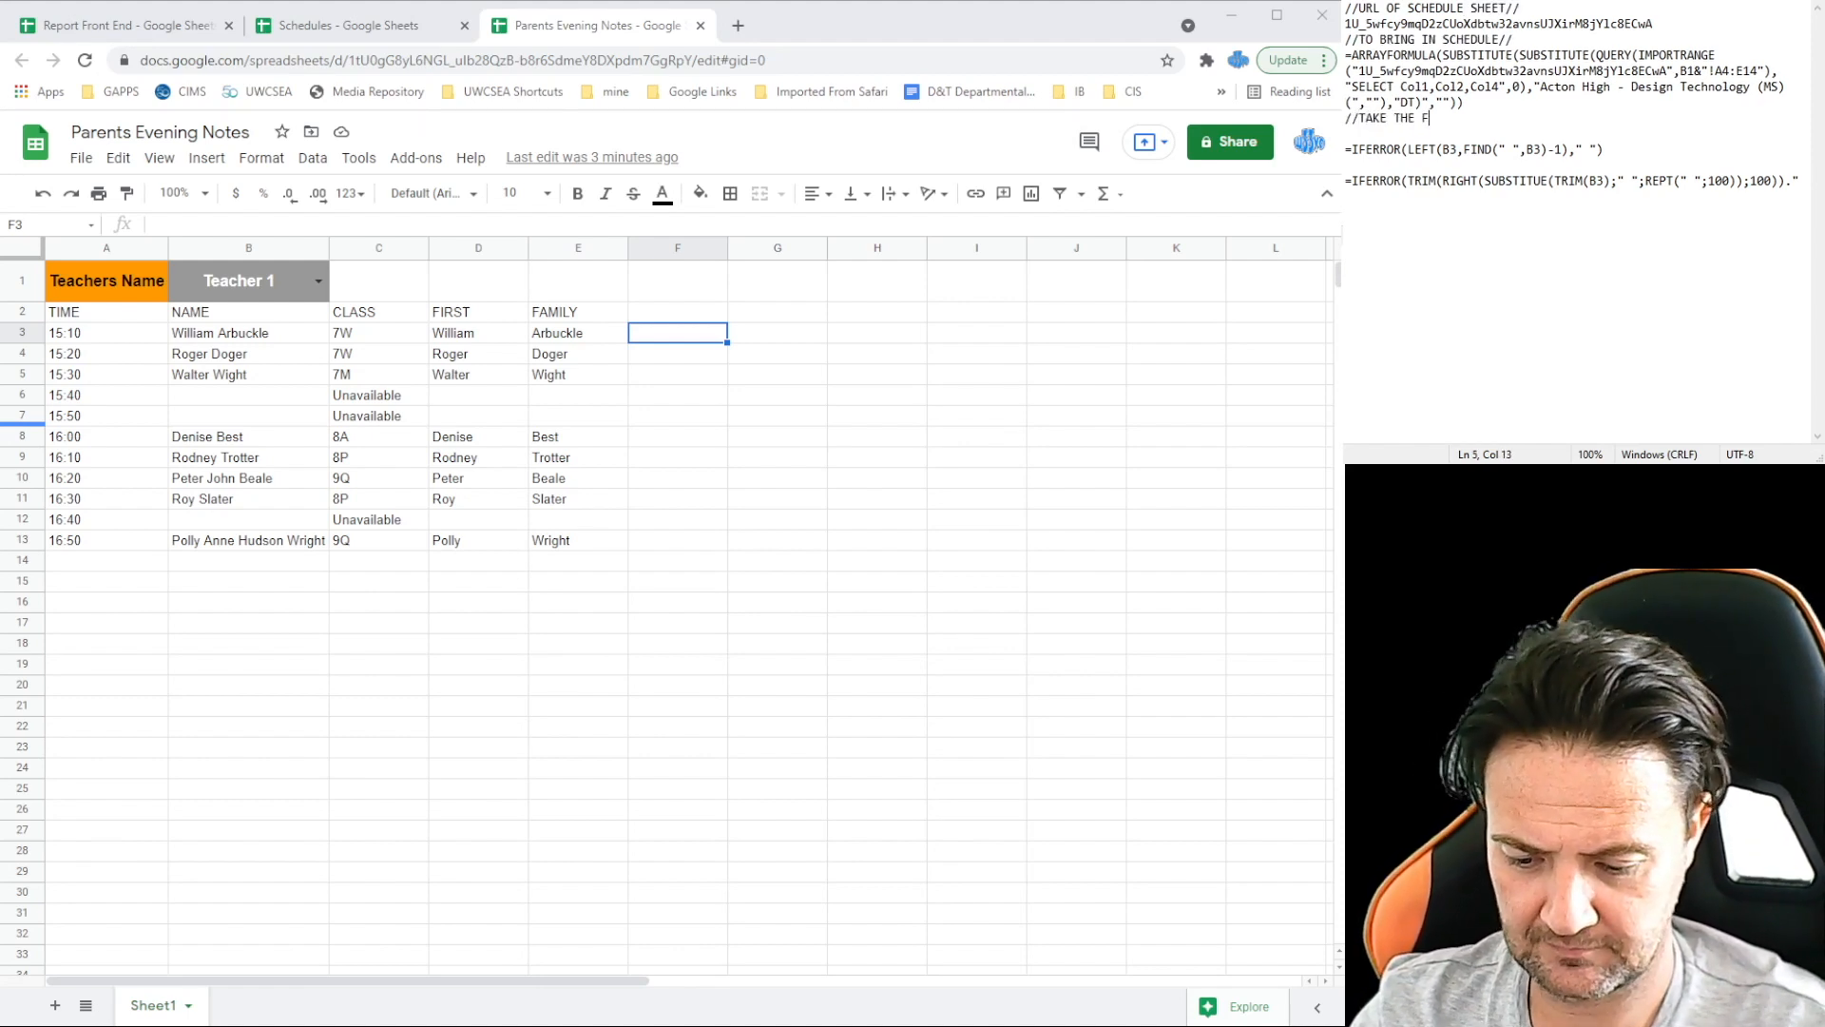
key(Delete)
key(Down)
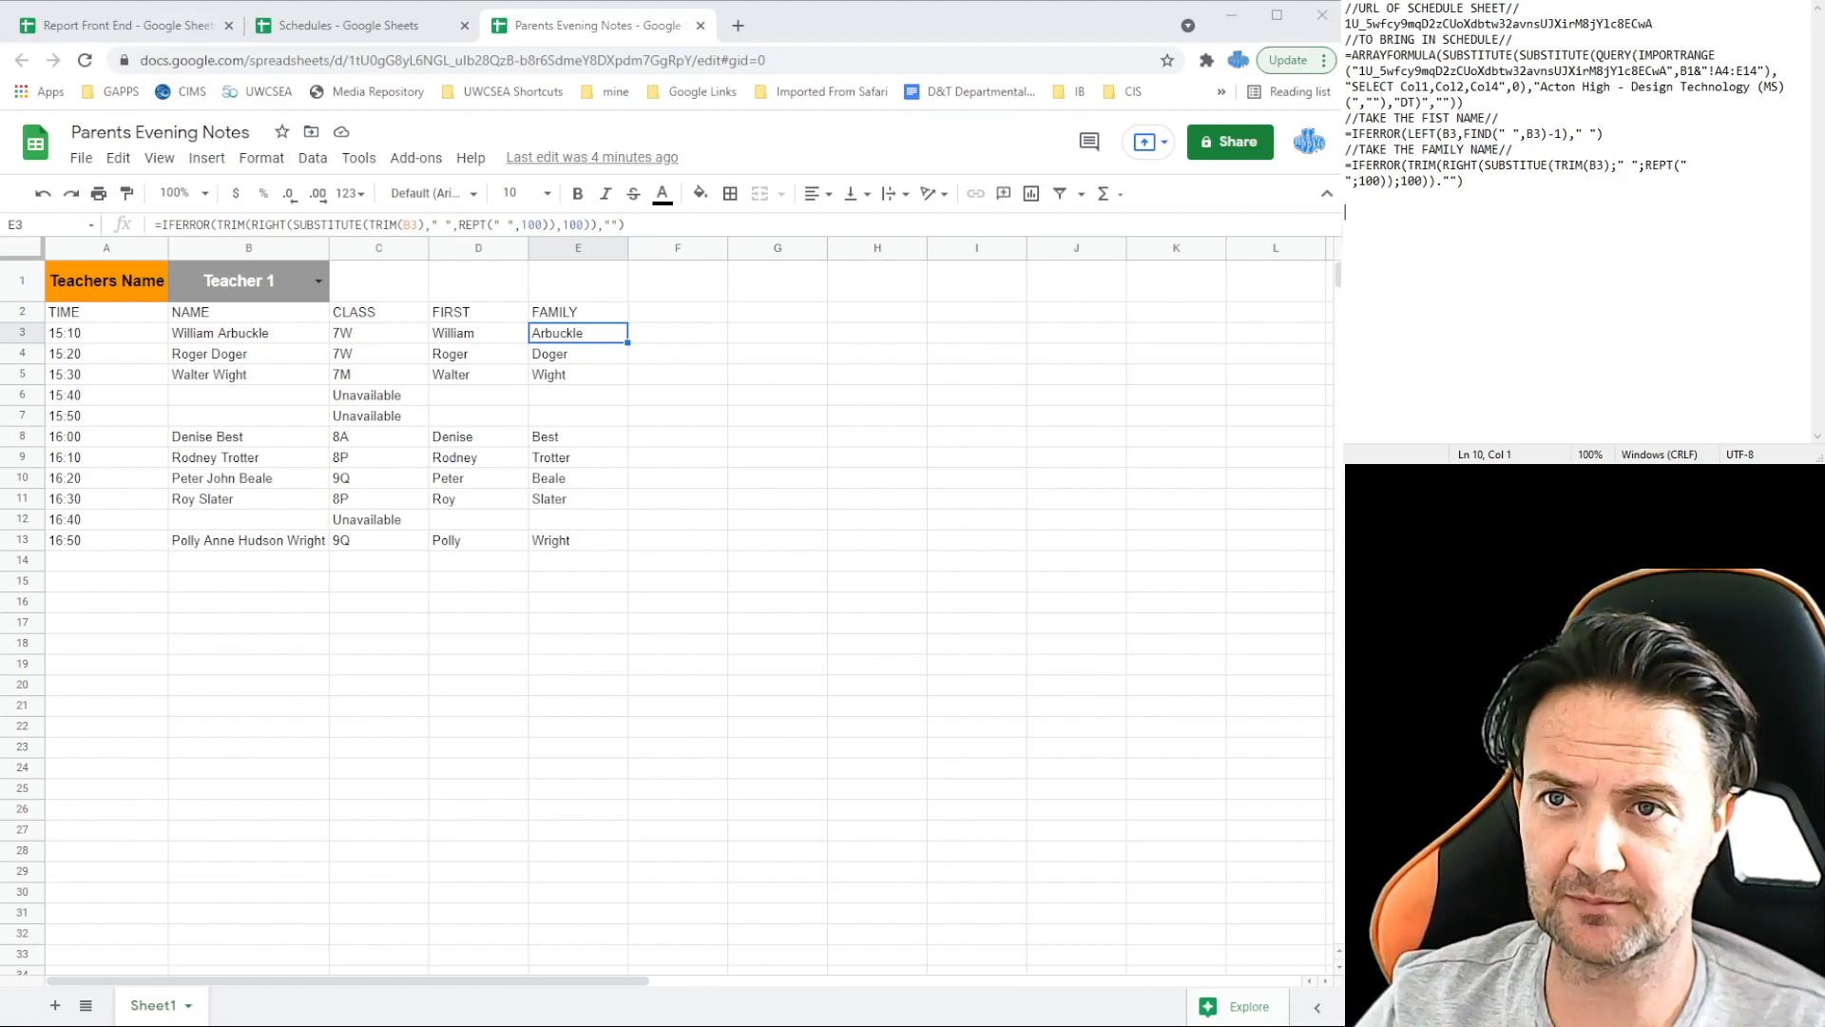
click(153, 26)
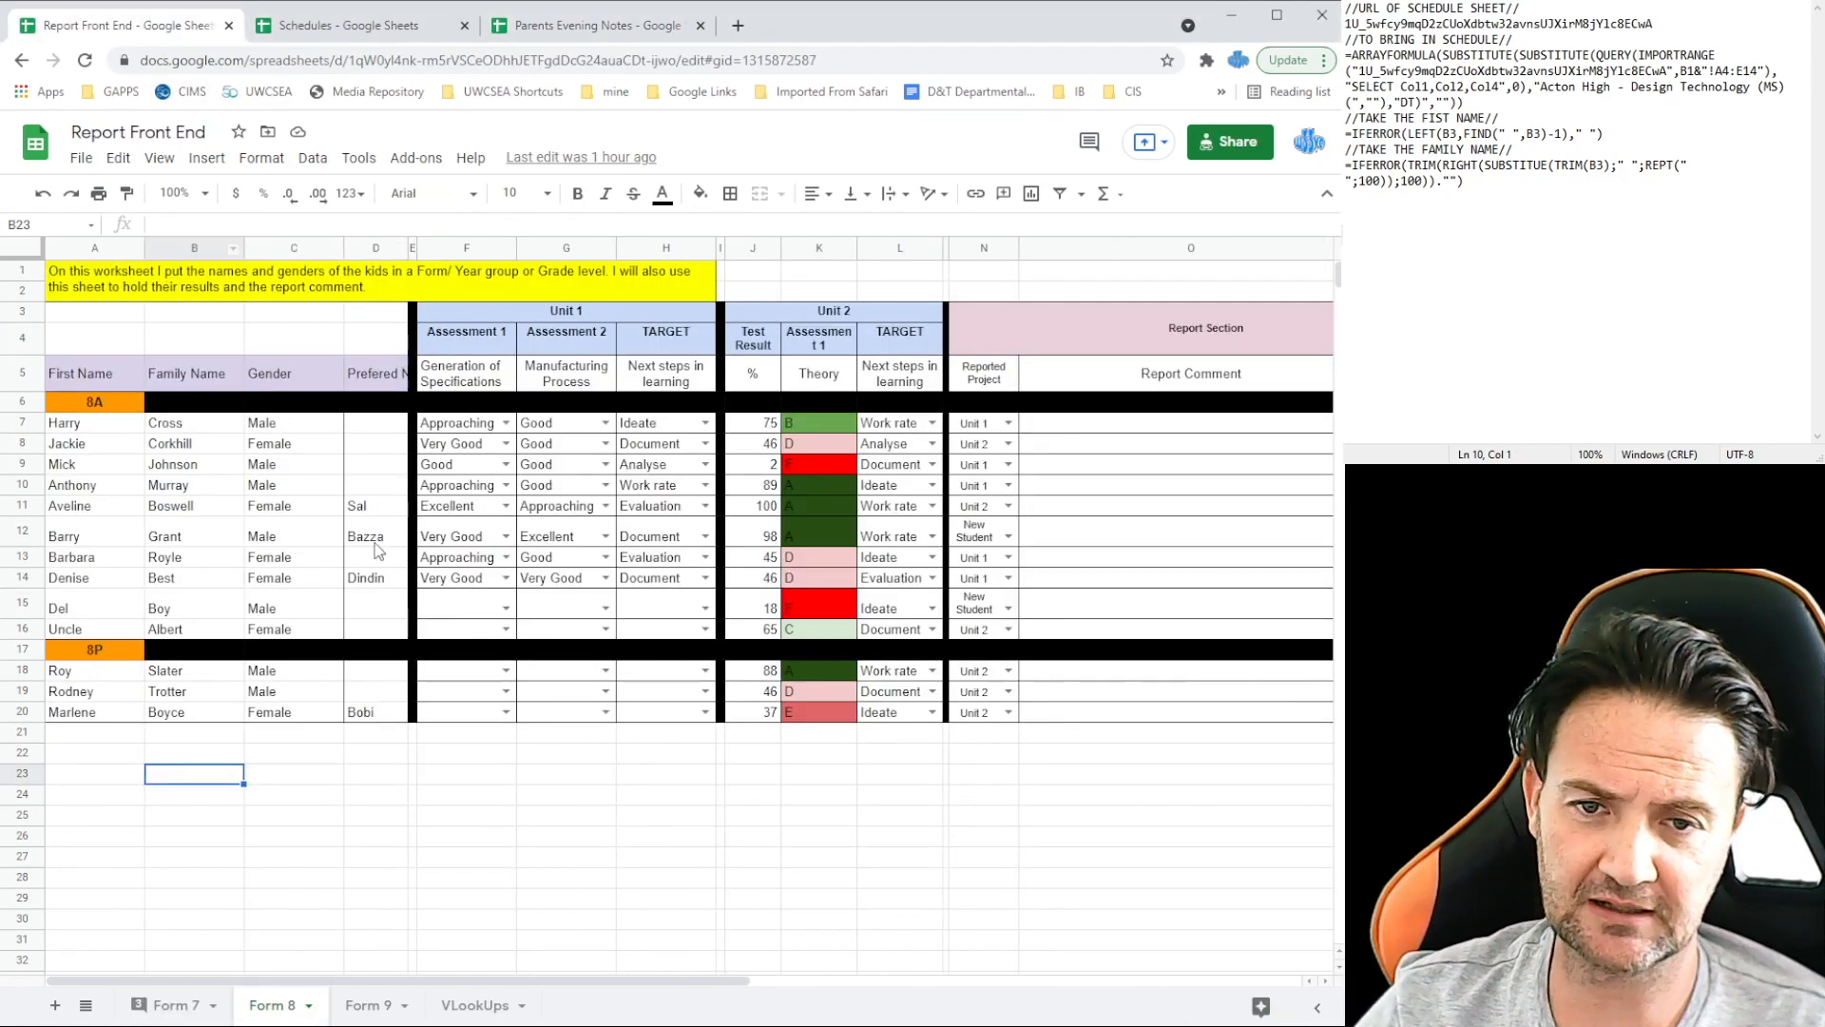
Step: Paste the Report Front End spreadsheet ID into the notes under a //URL OF REPORTS// heading
drag(349, 61, 676, 61)
key(ctrl+c)
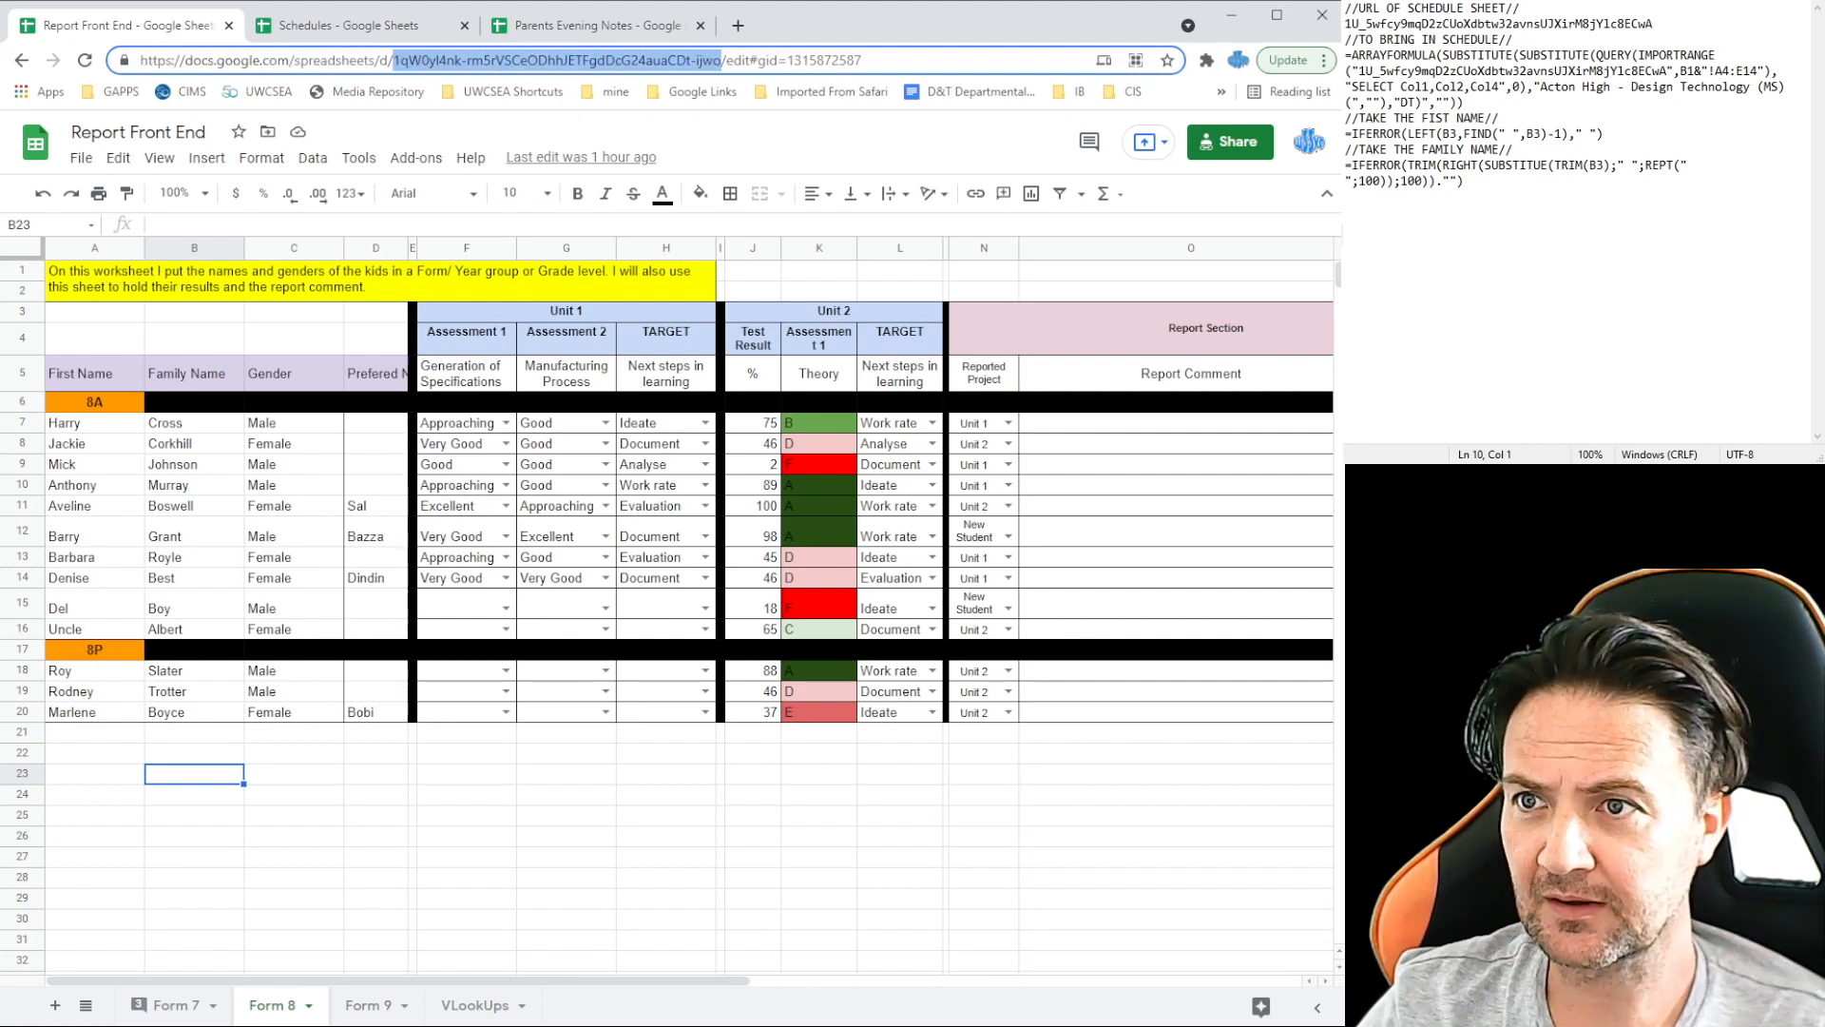
click(1695, 21)
key(Return)
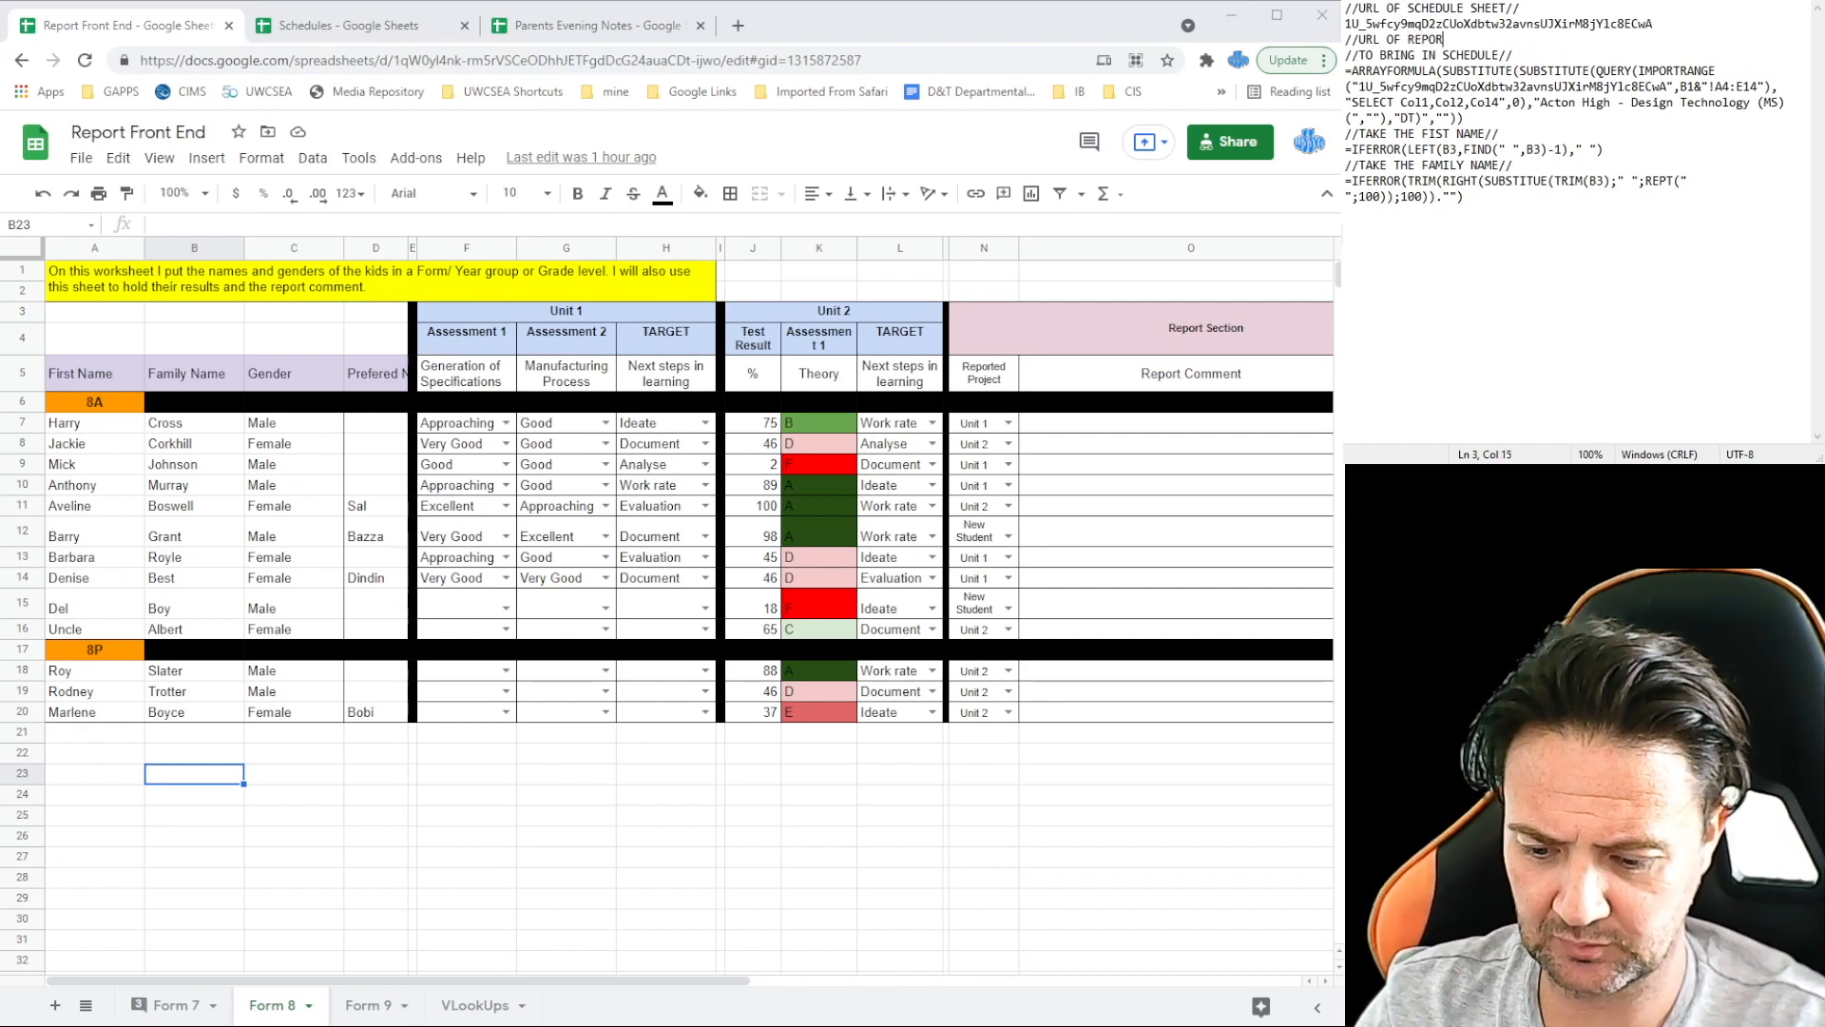
text(//URL OF REPORTS//)
key(Return)
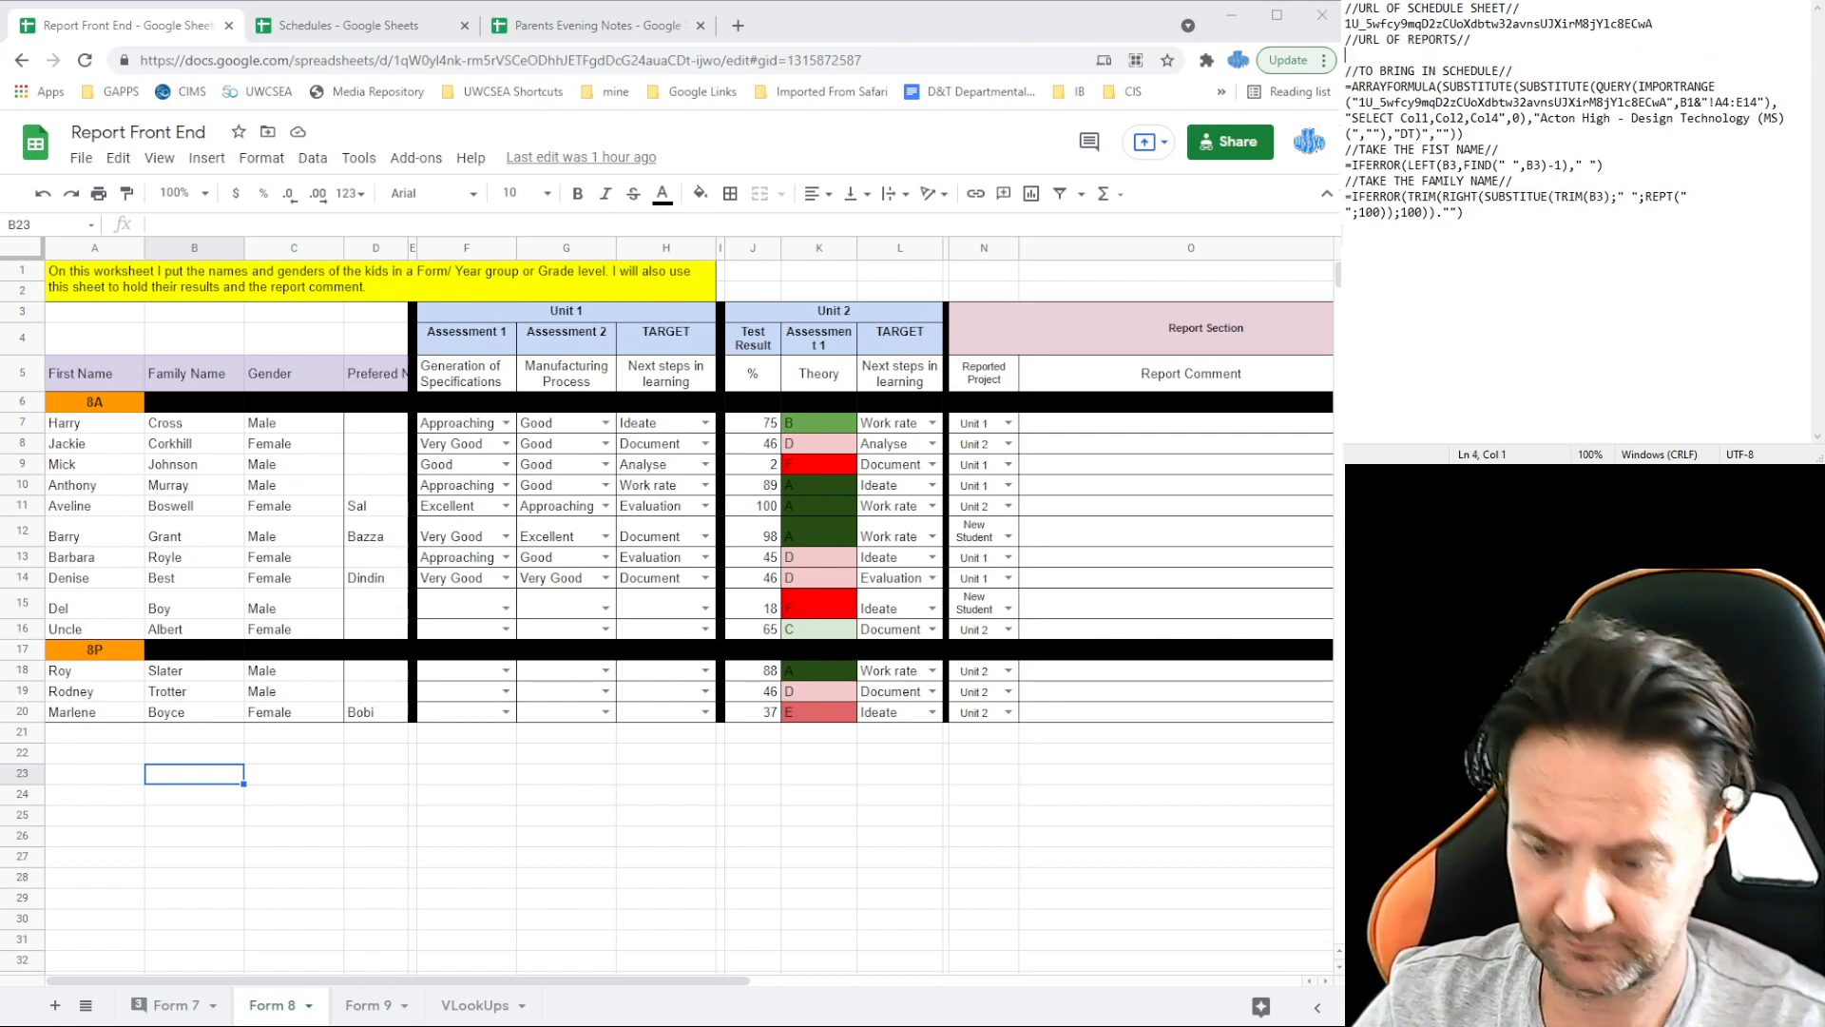
key(ctrl+v)
click(585, 25)
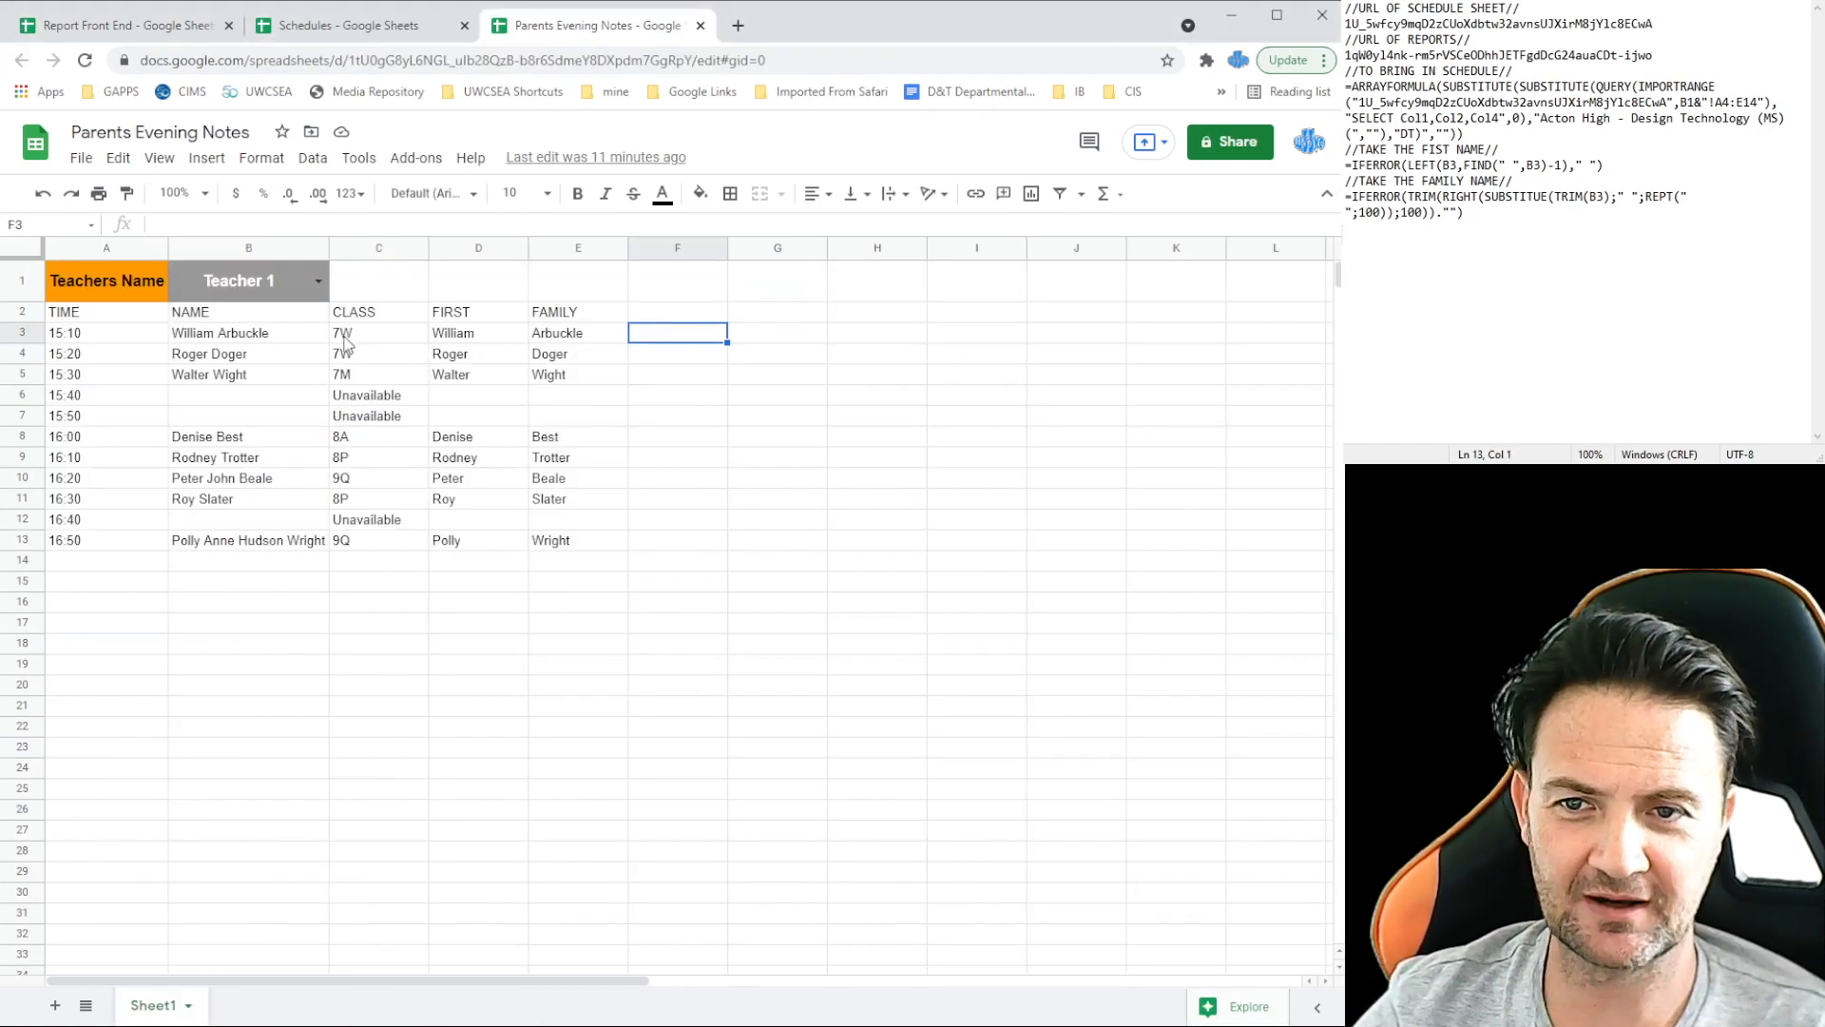
click(1348, 243)
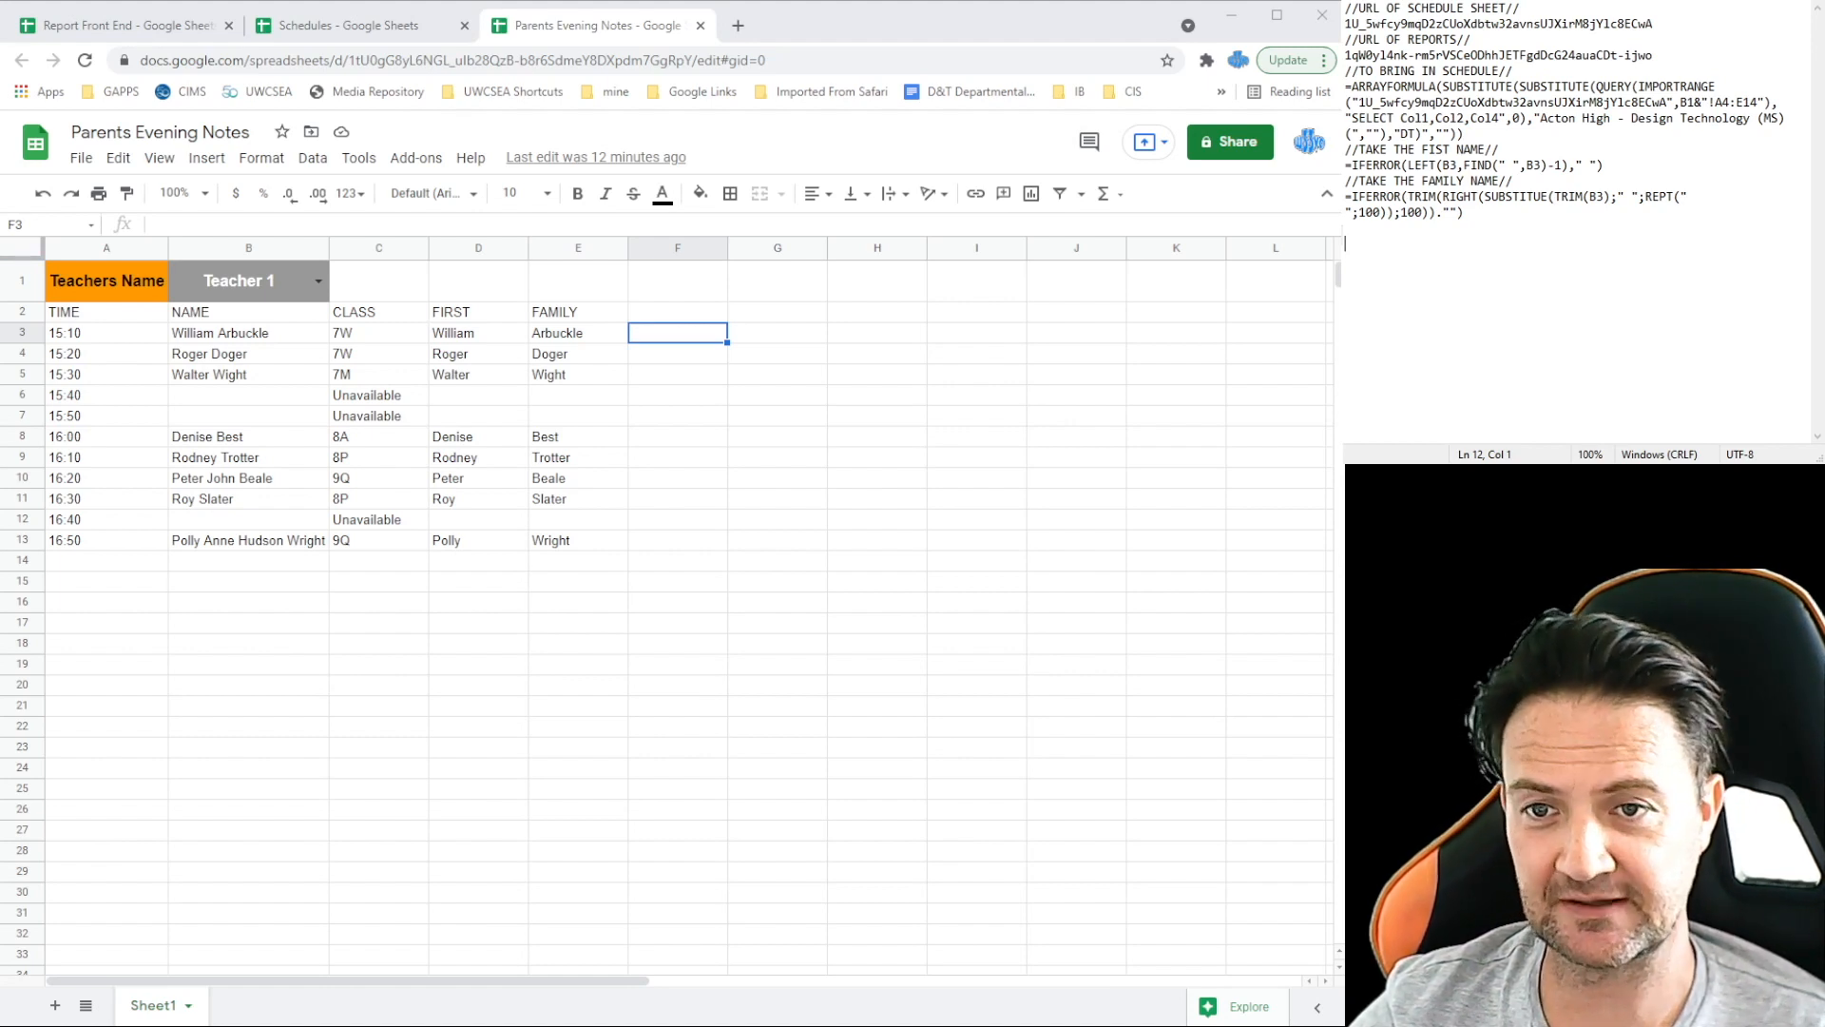
key(Return)
key(Return)
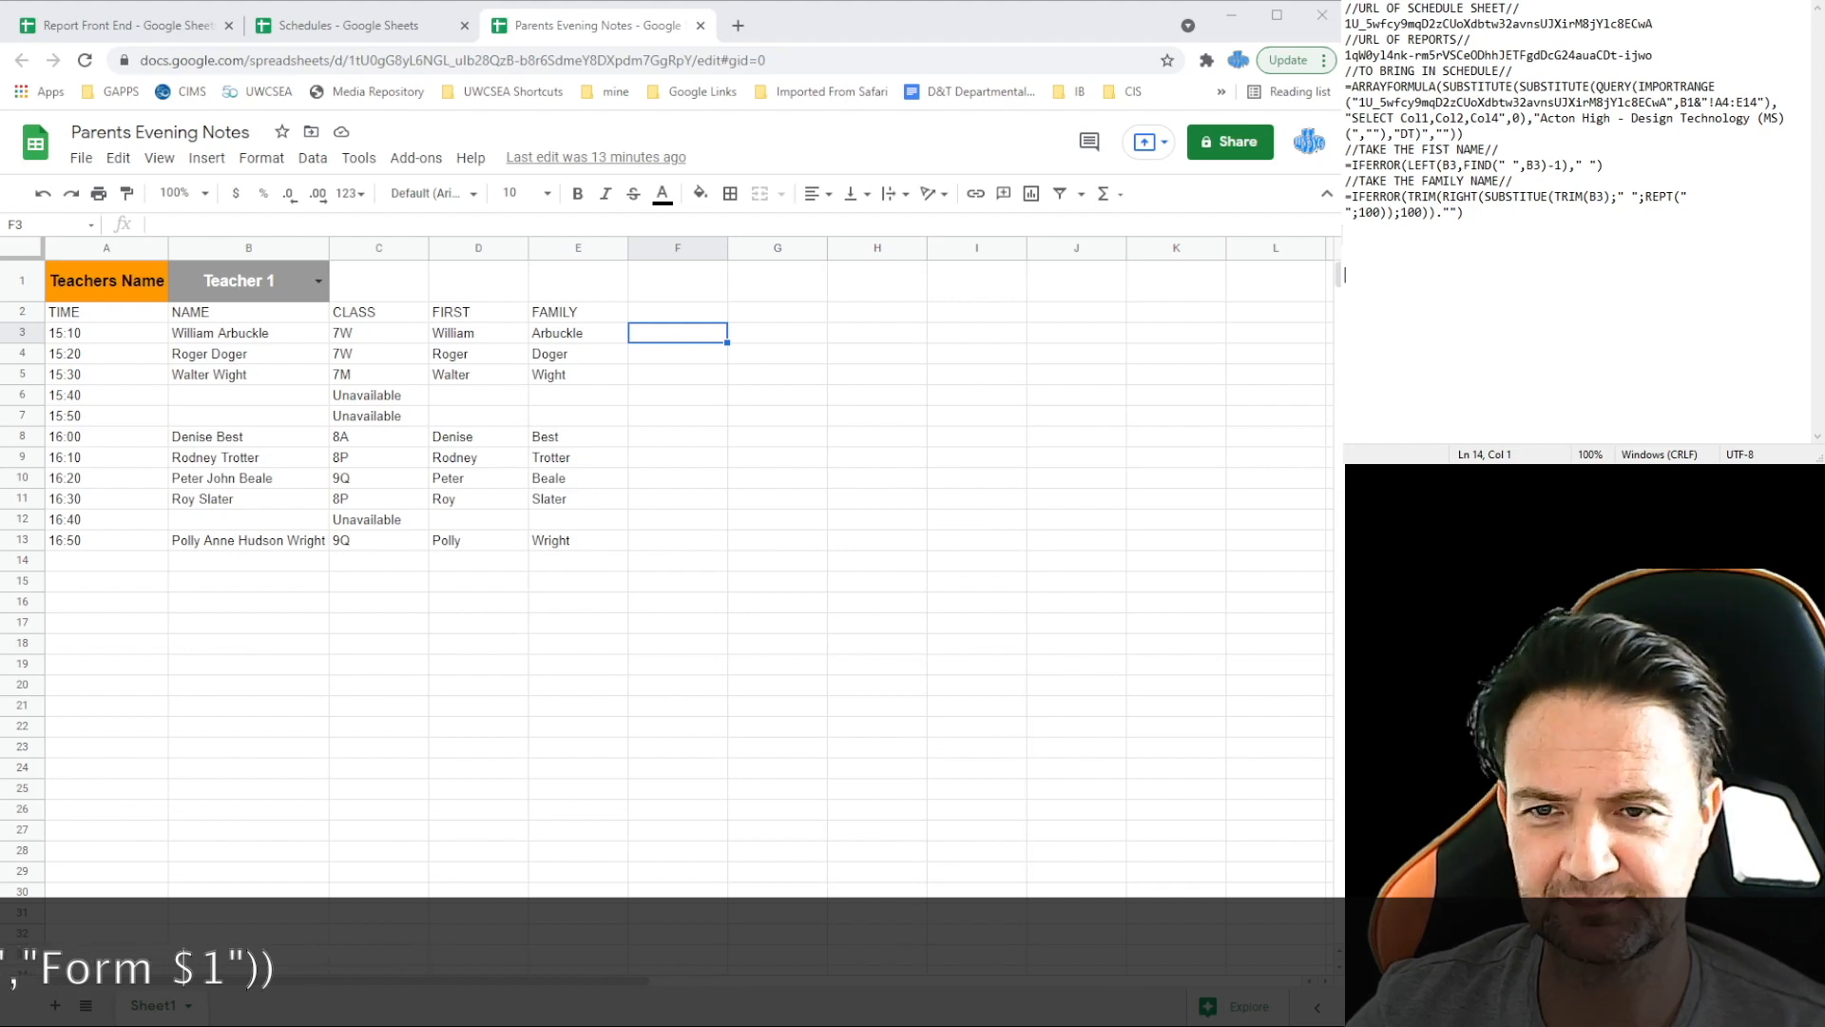
text(=IF)
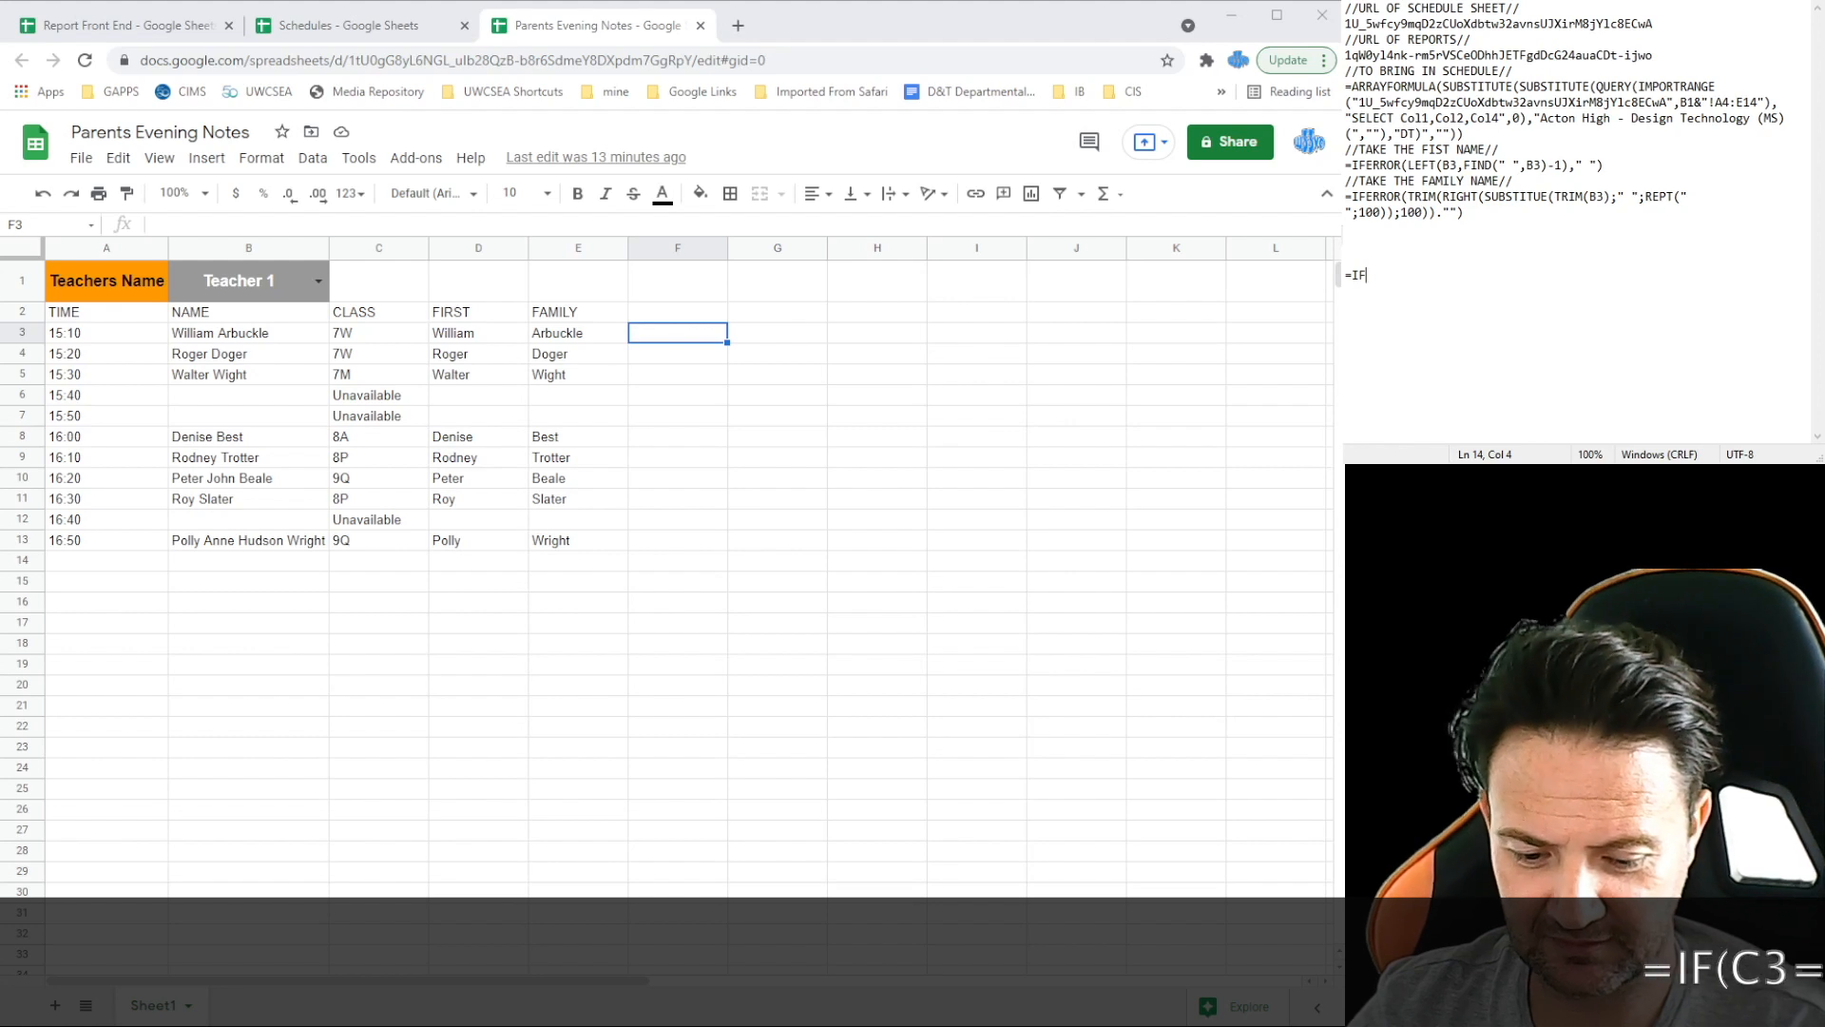
text((C3)
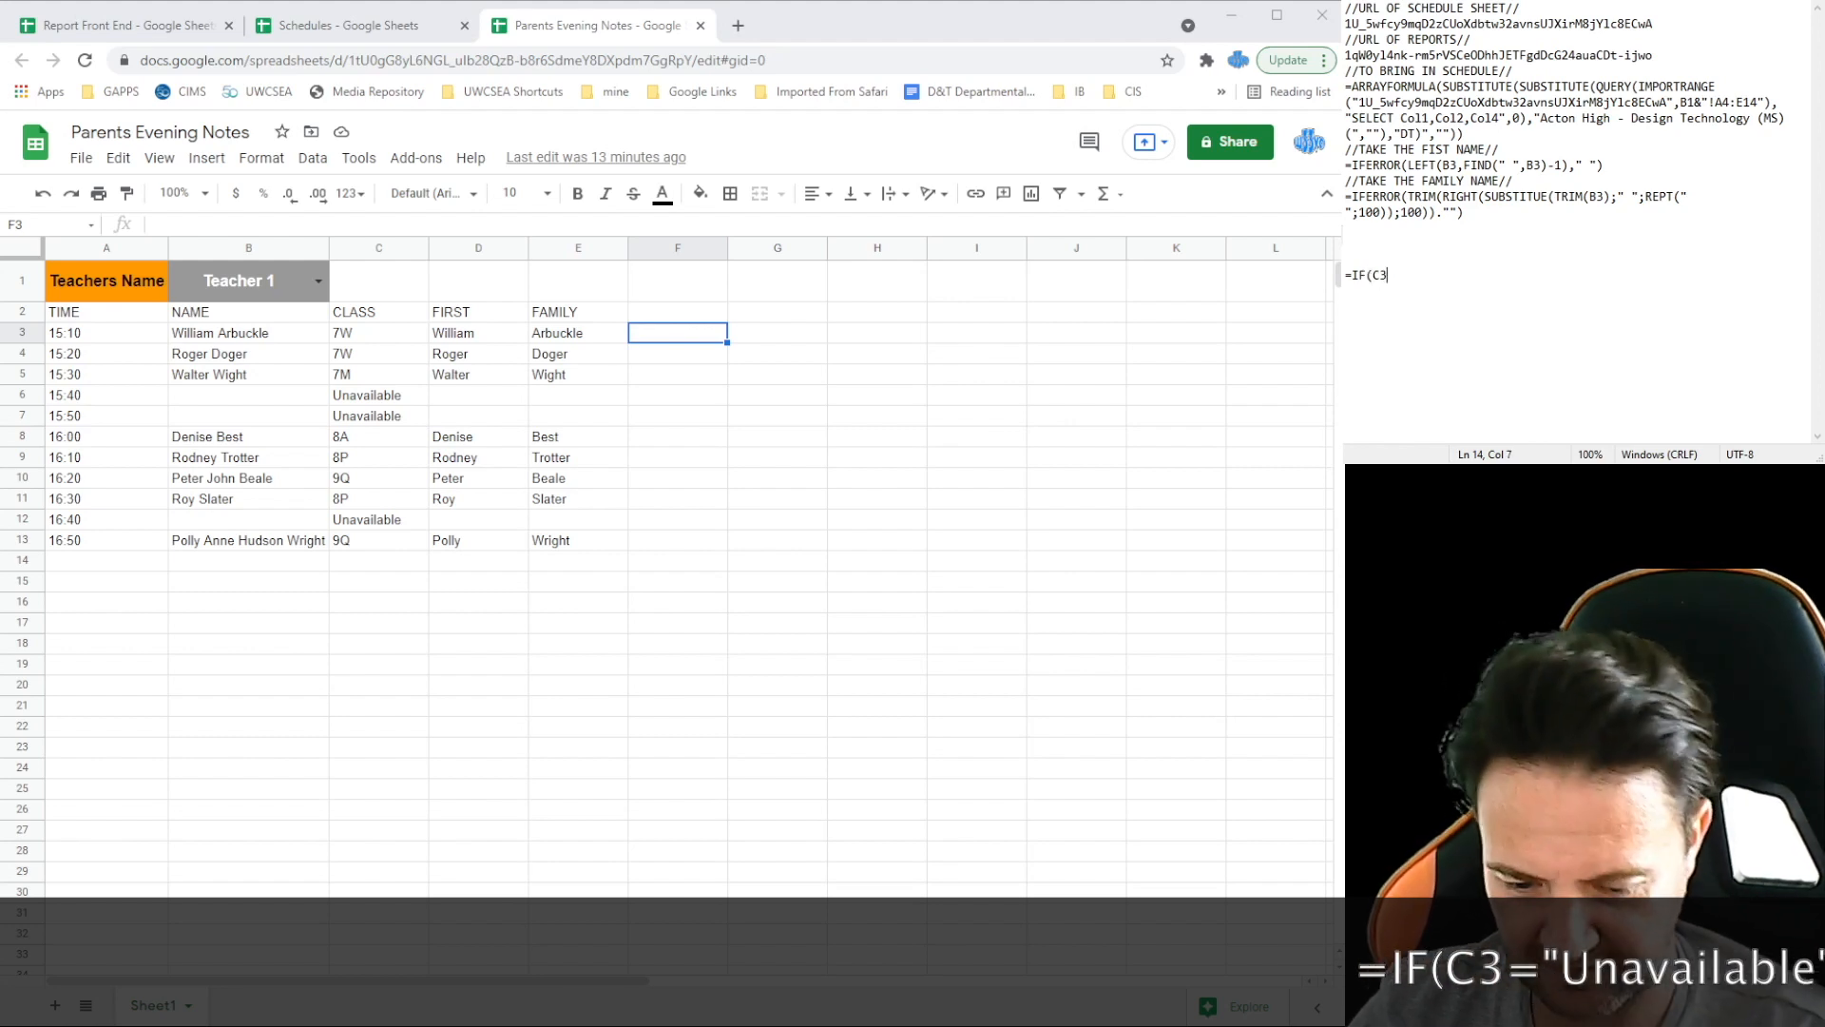
text(=)
text("U)
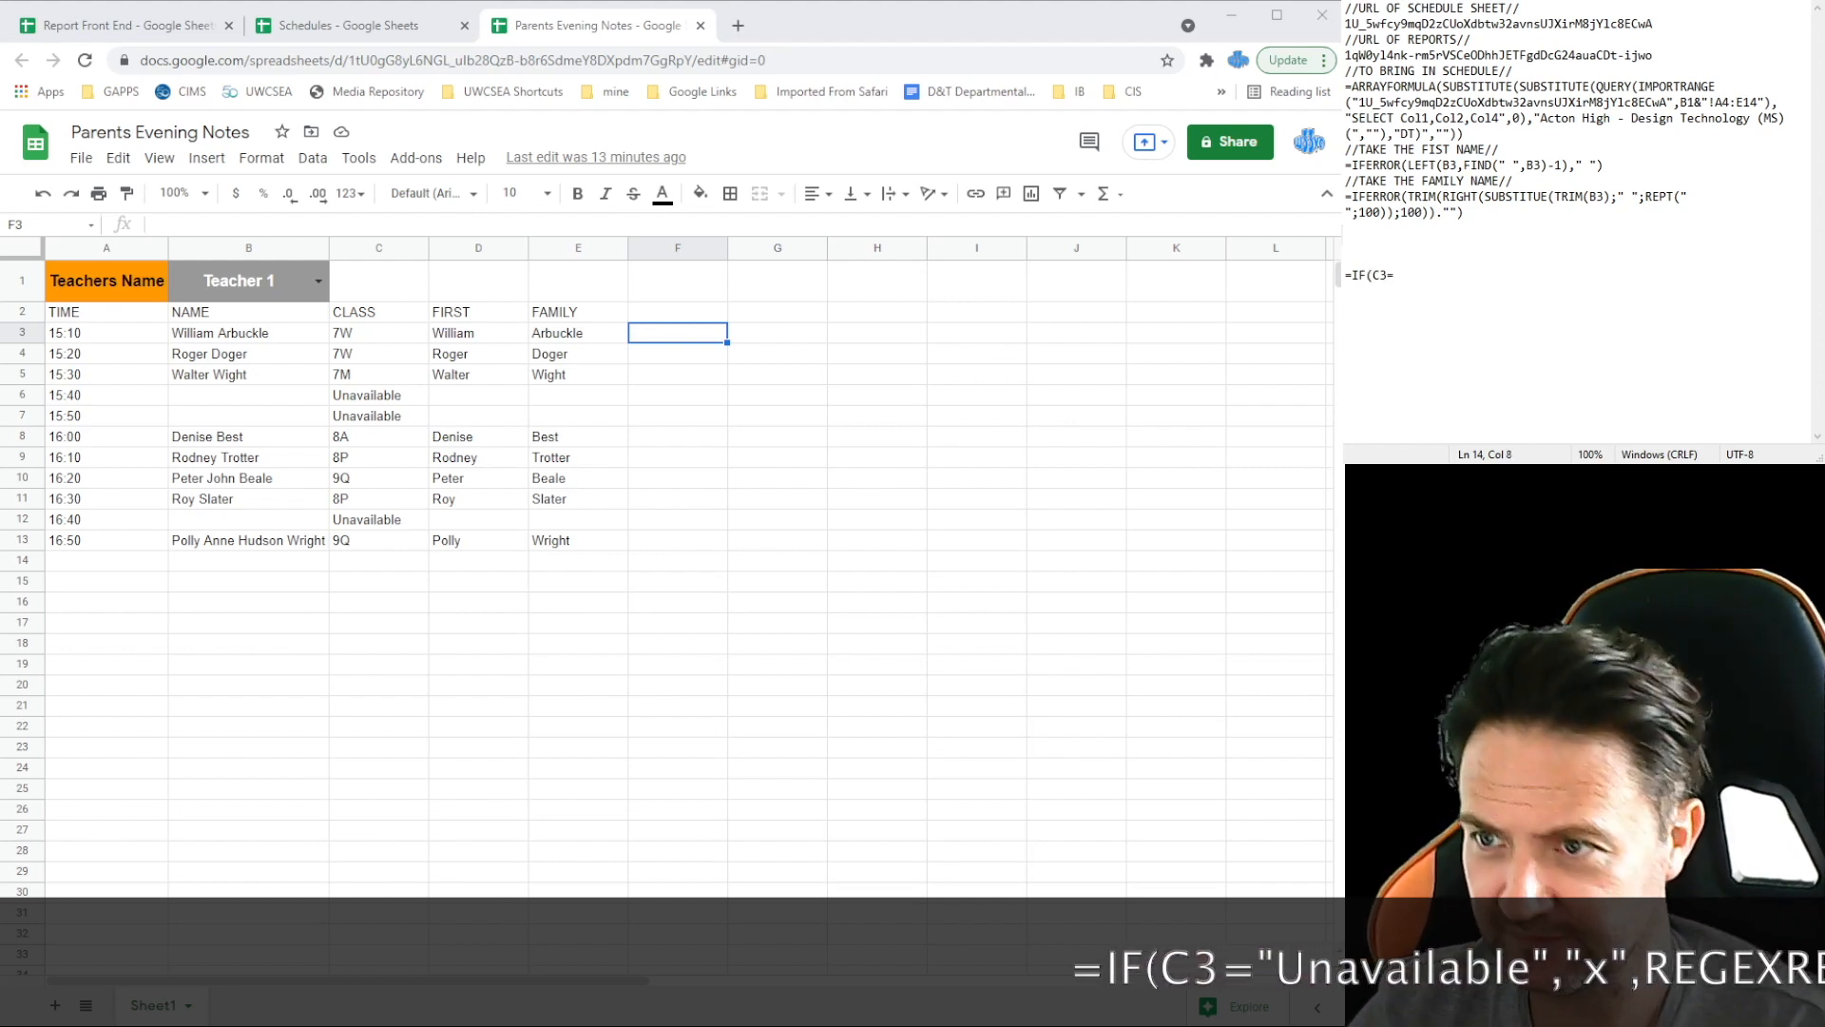
text(navailable)
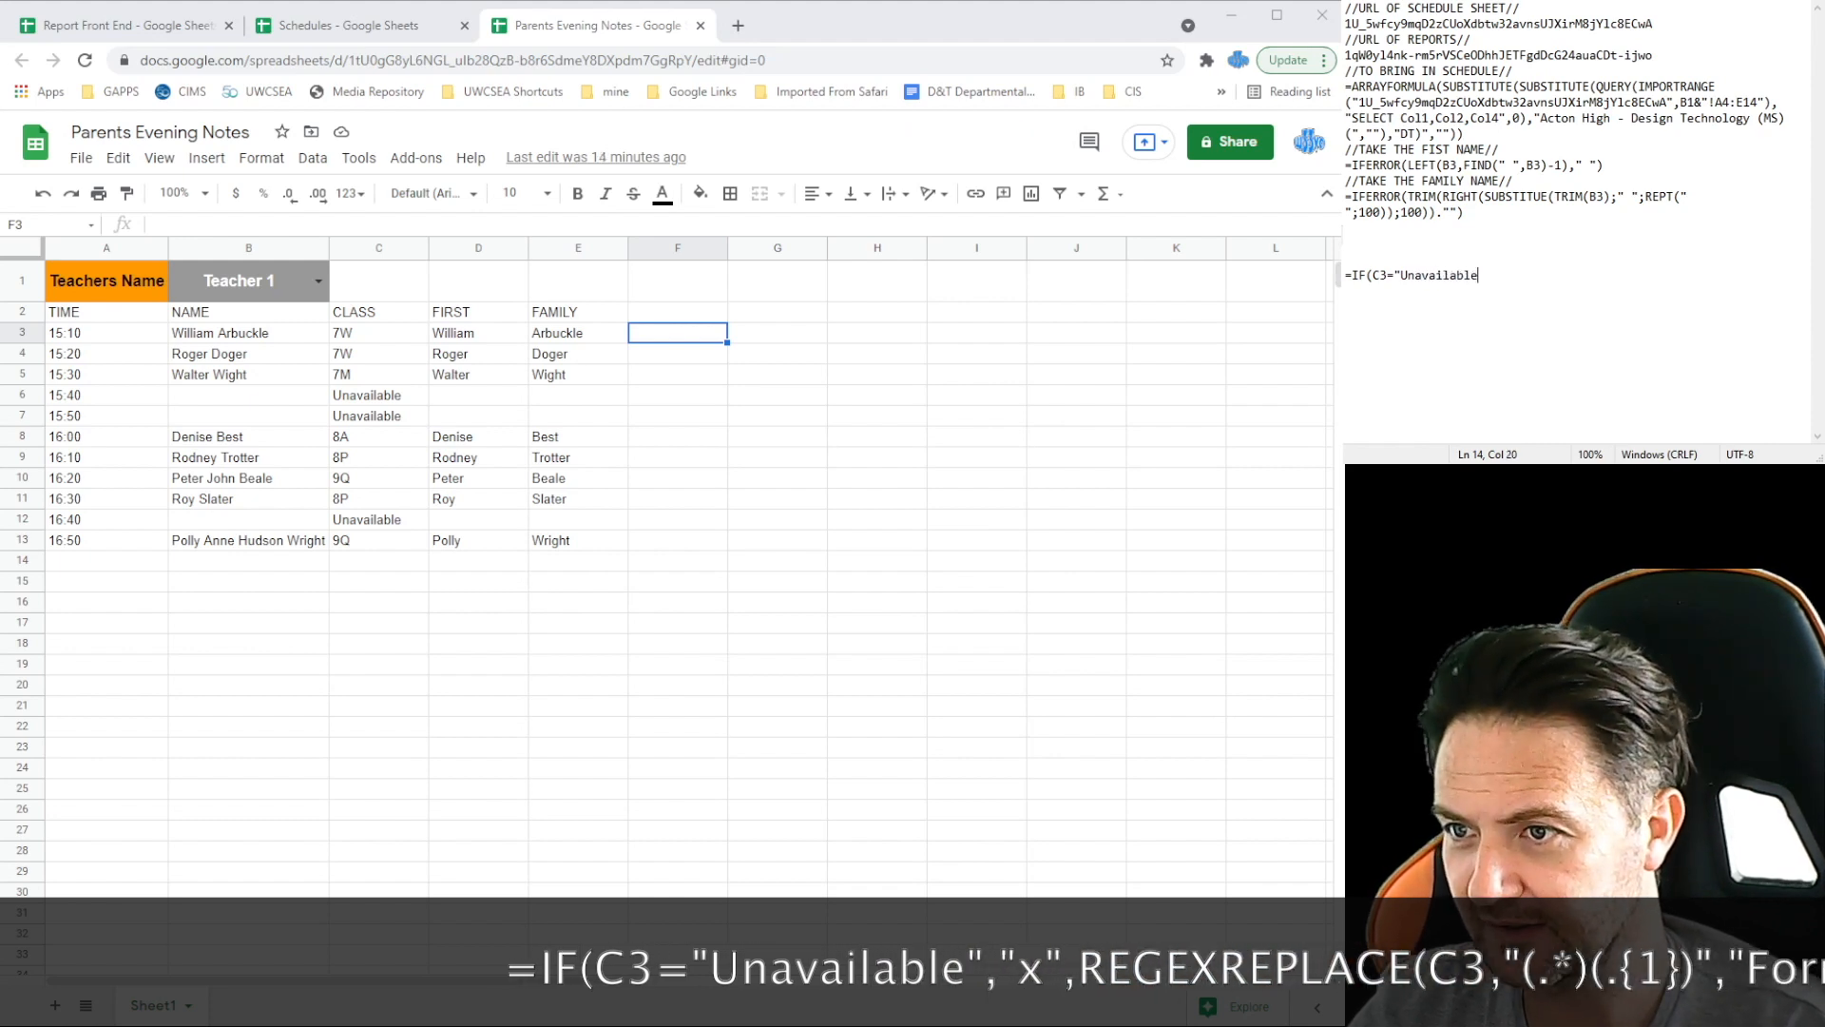
text(",)
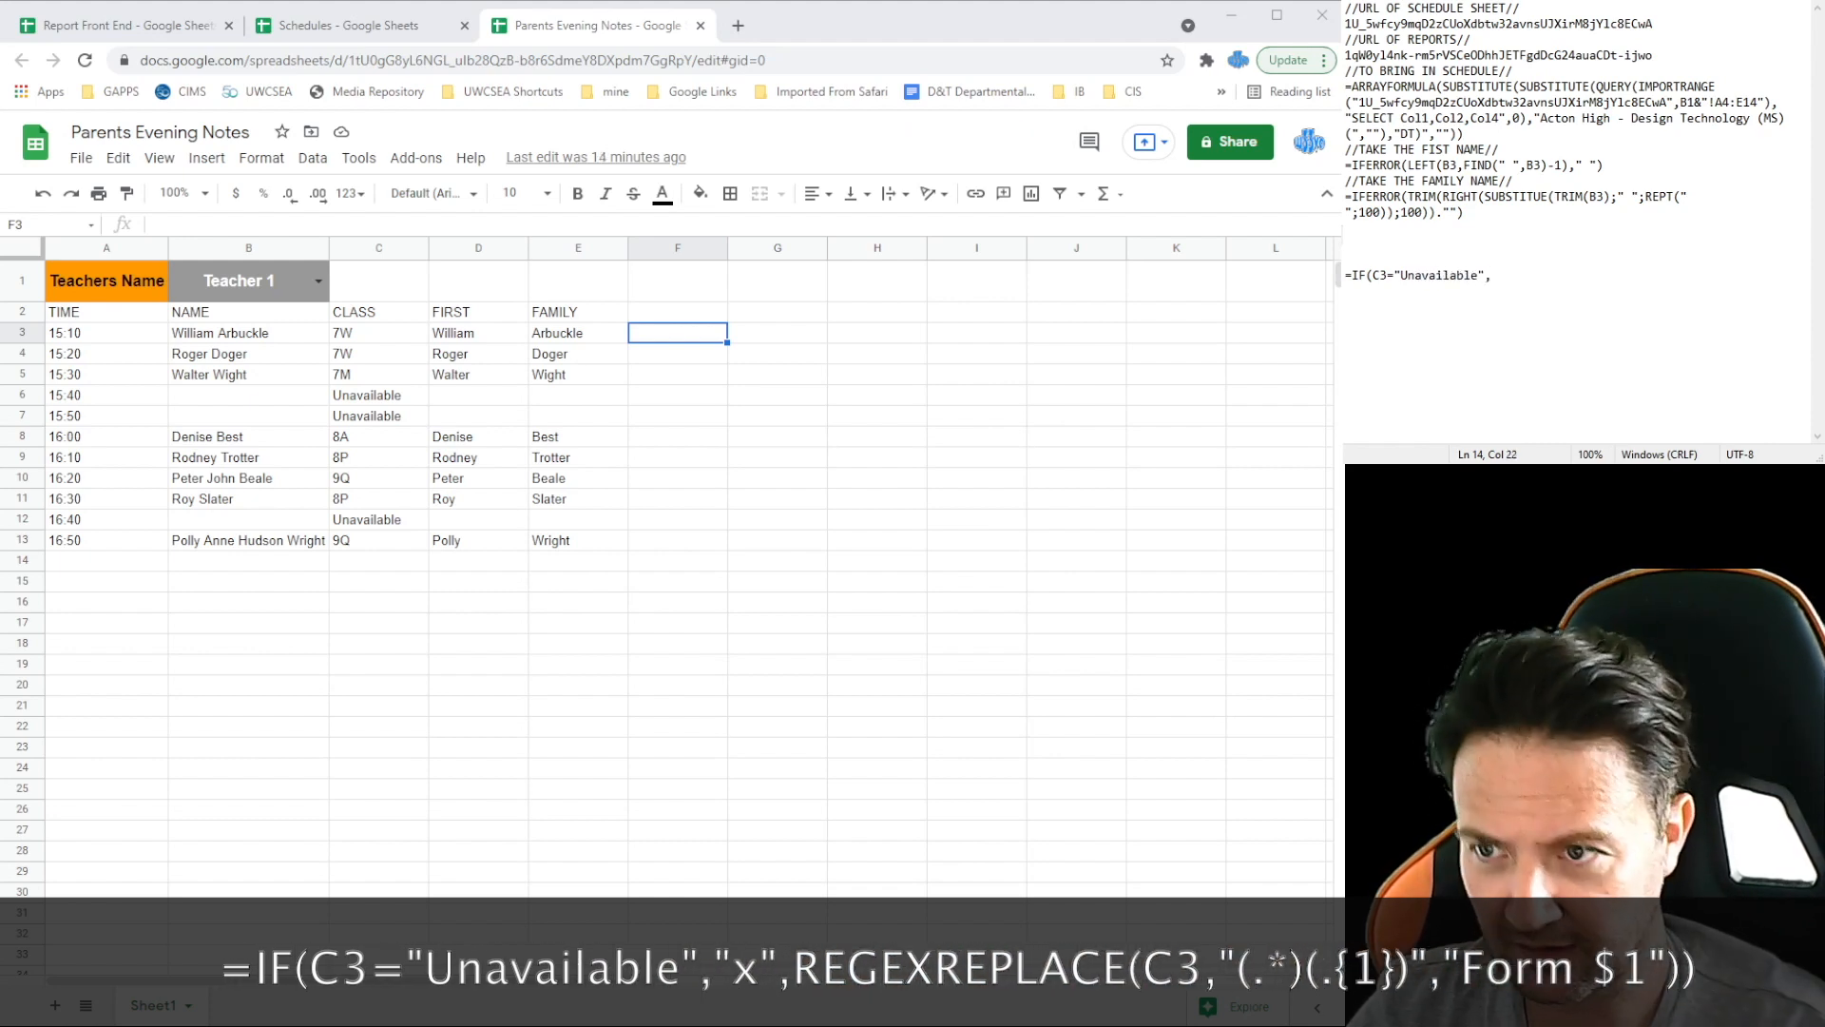
text(")
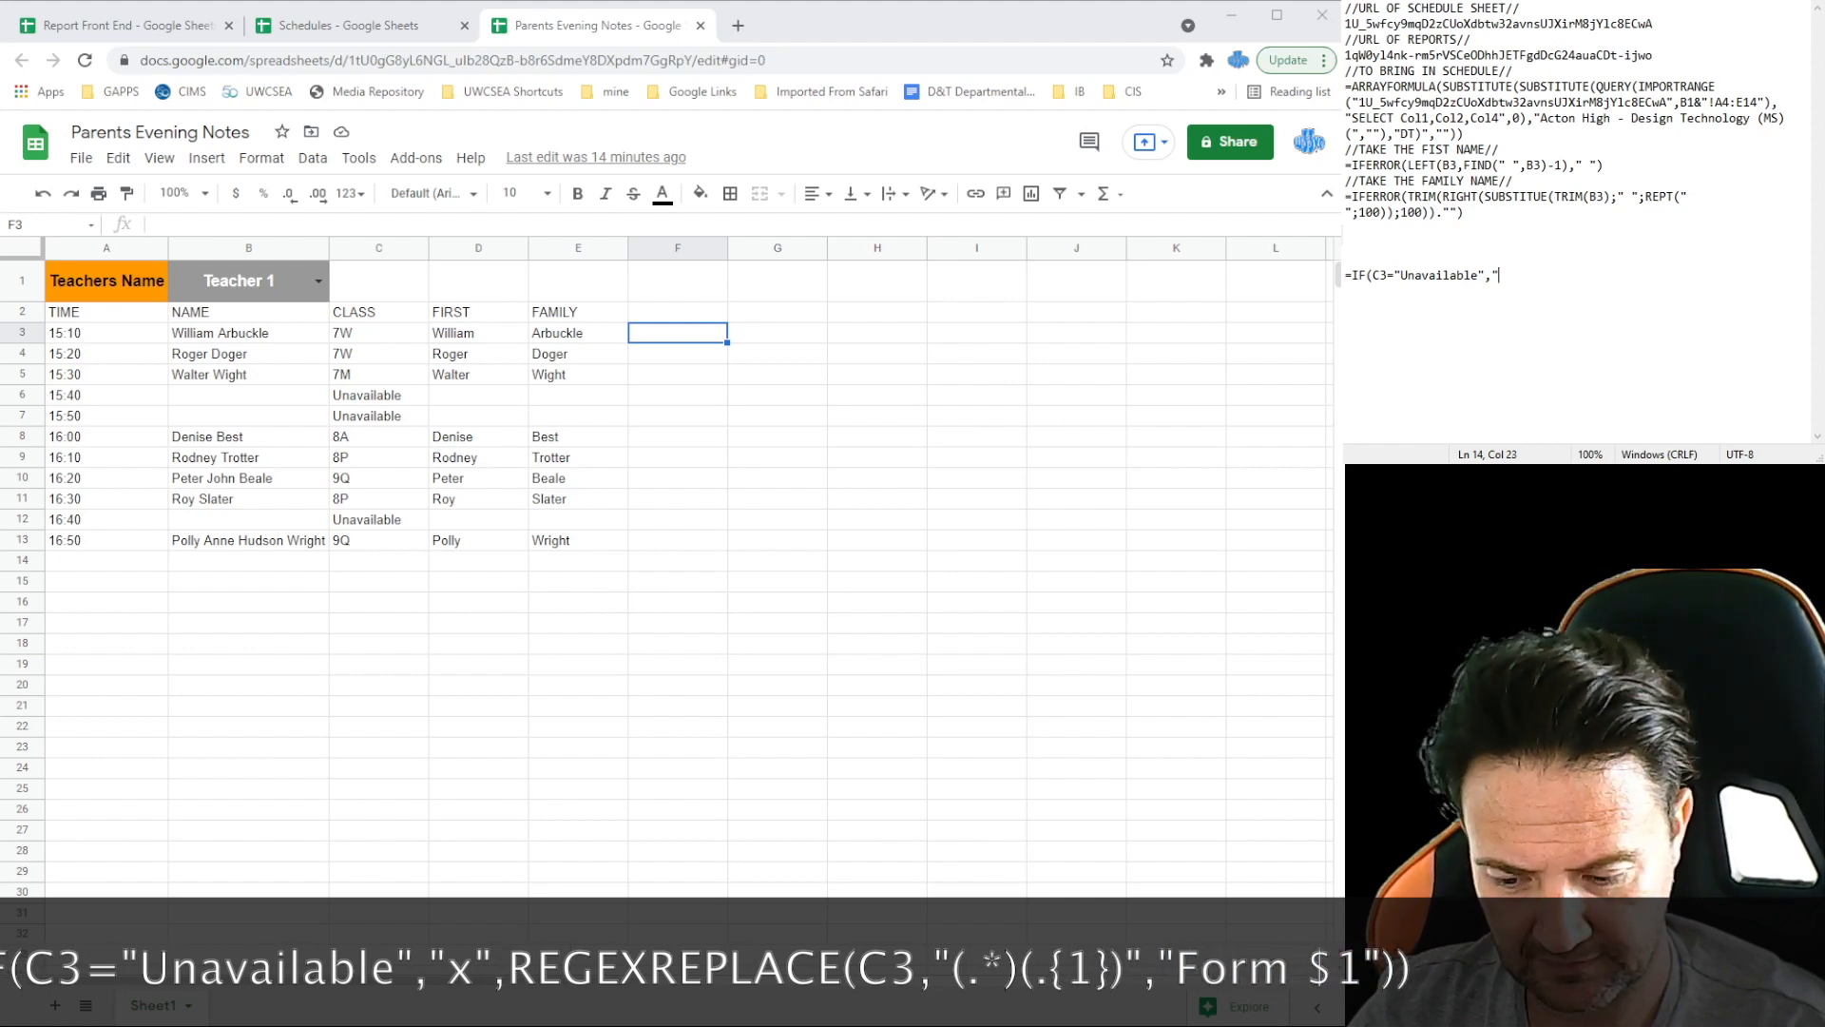
text(x",)
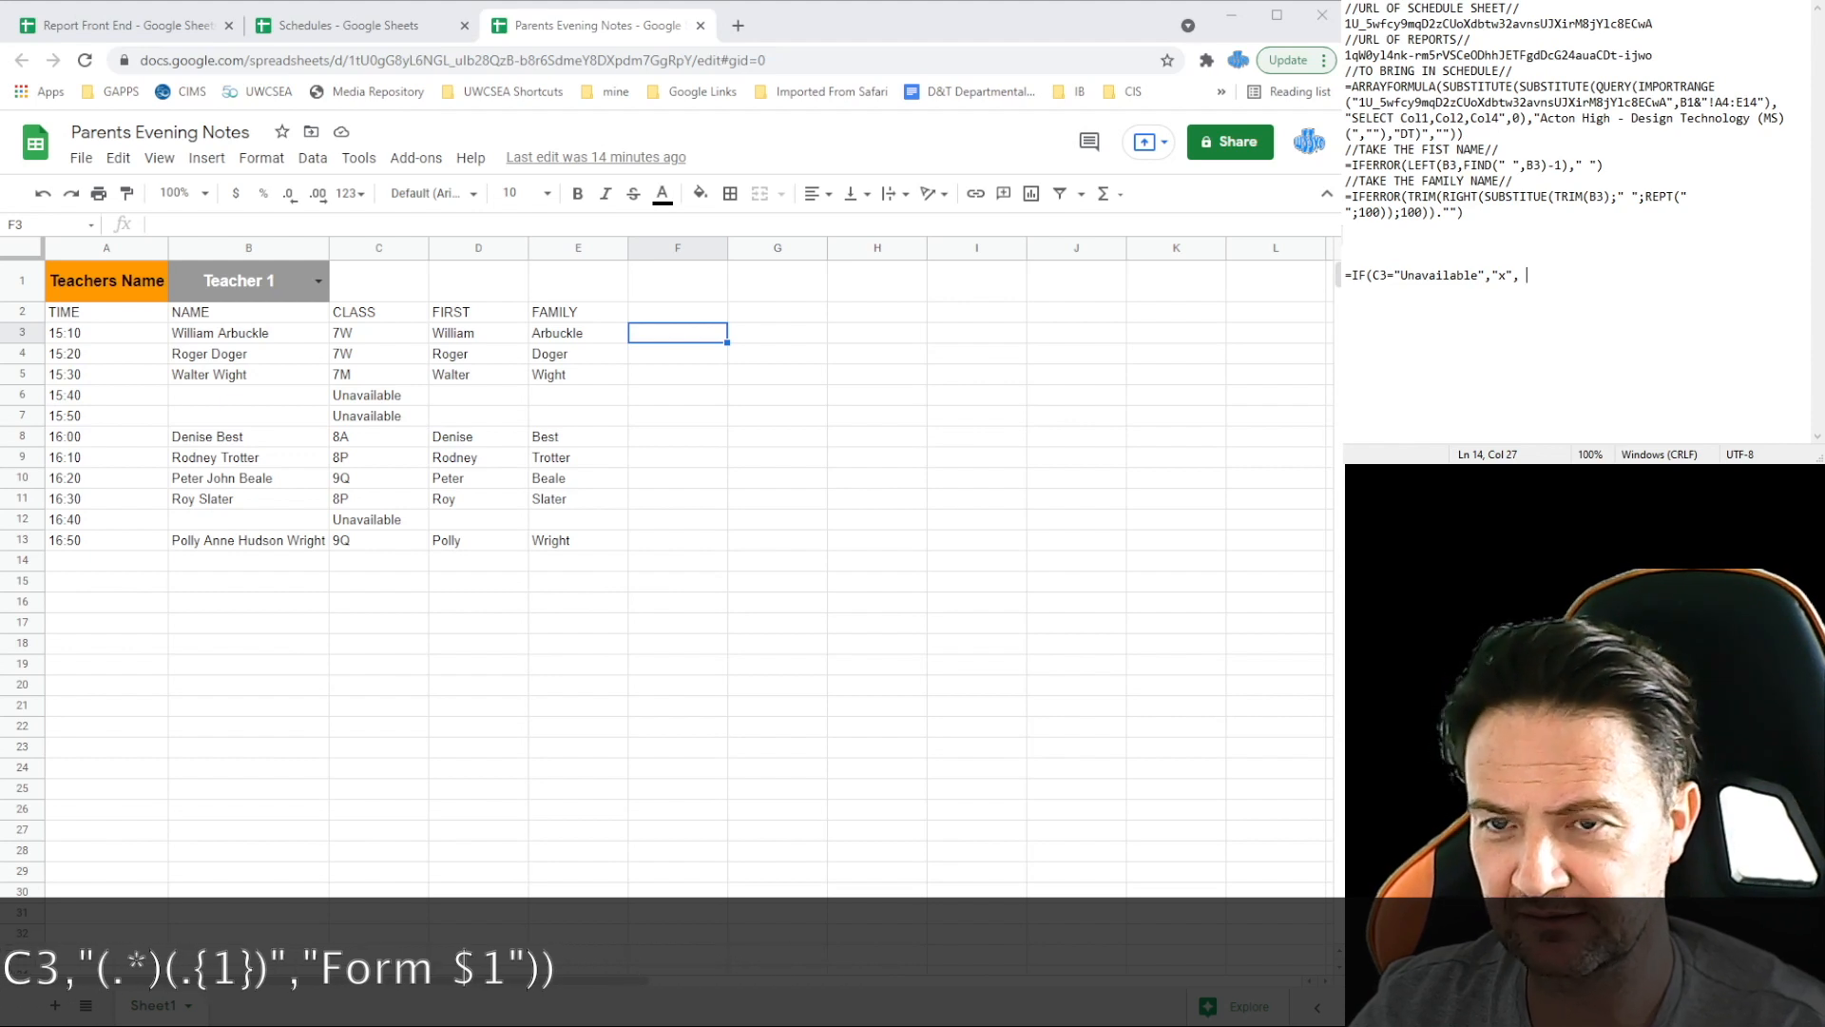
Step: Complete =IF(C3="Unavailable","x",REGEXREPLACE(C3,"(.*)(.{1})","Form $1")) in the notes and select it
key(BackSpace)
text(REGEXREPLACE)
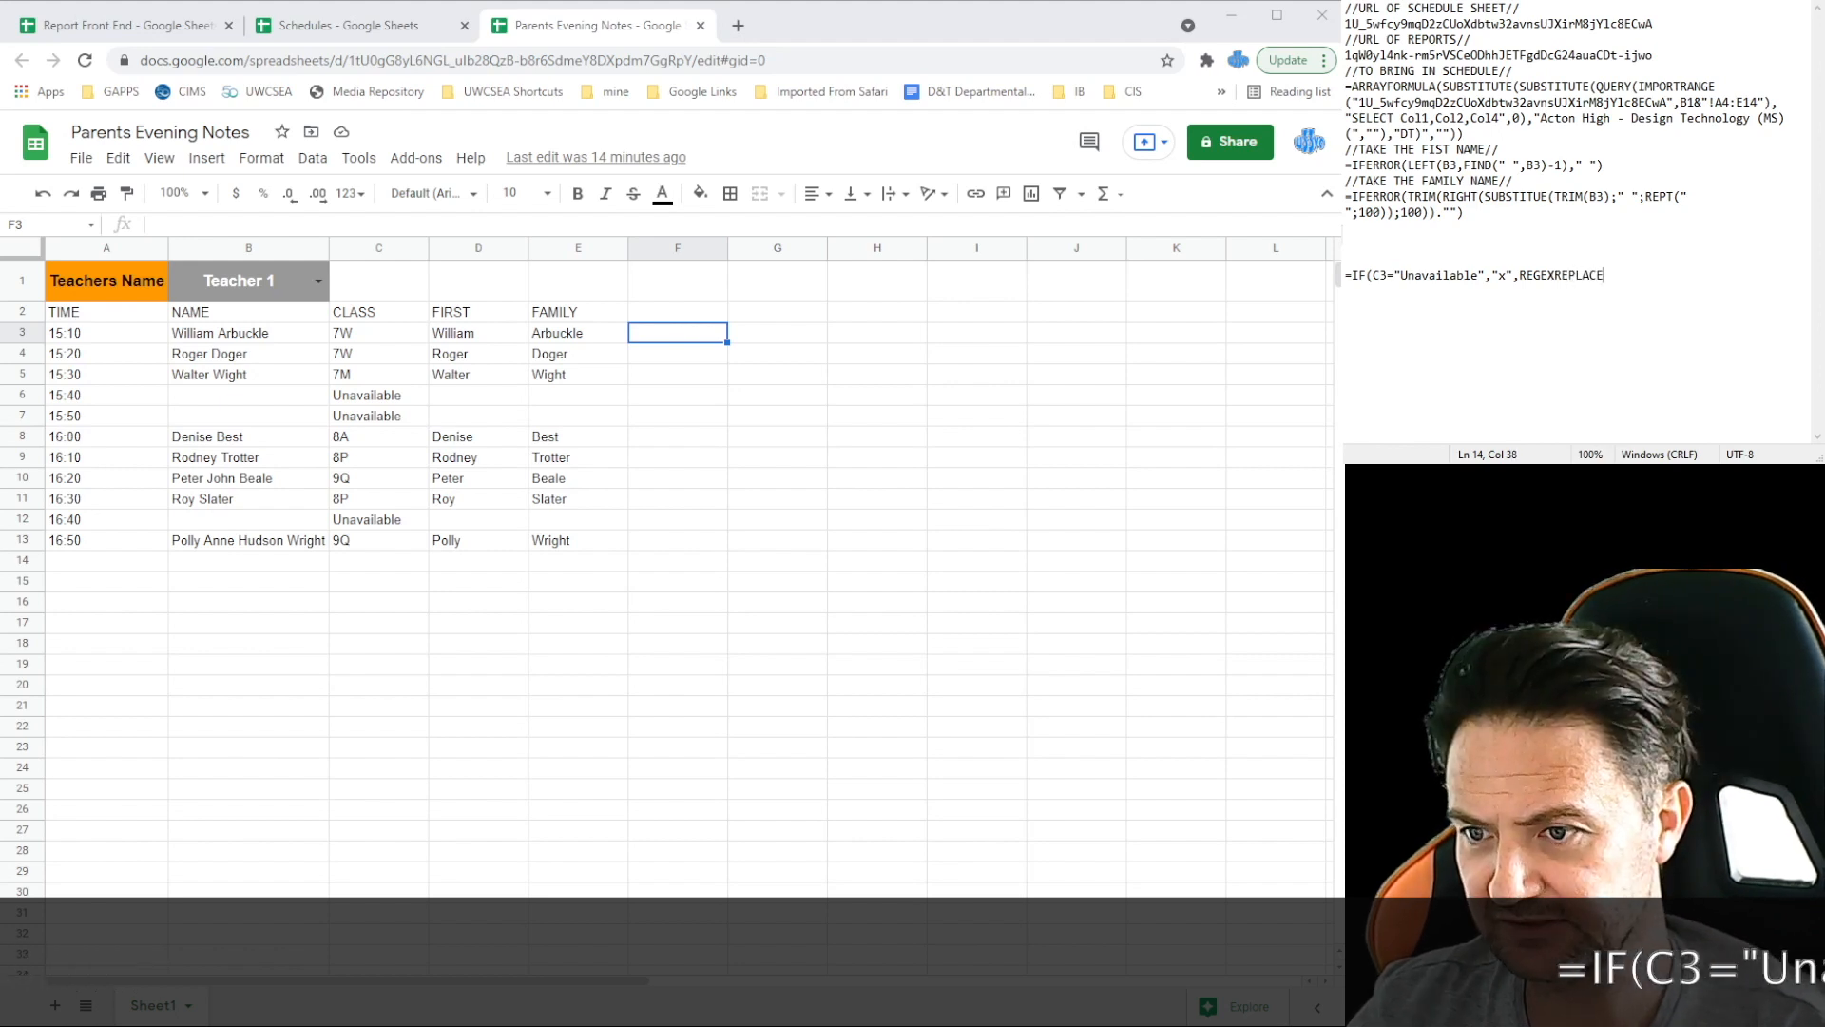
text((C3,"(.*))
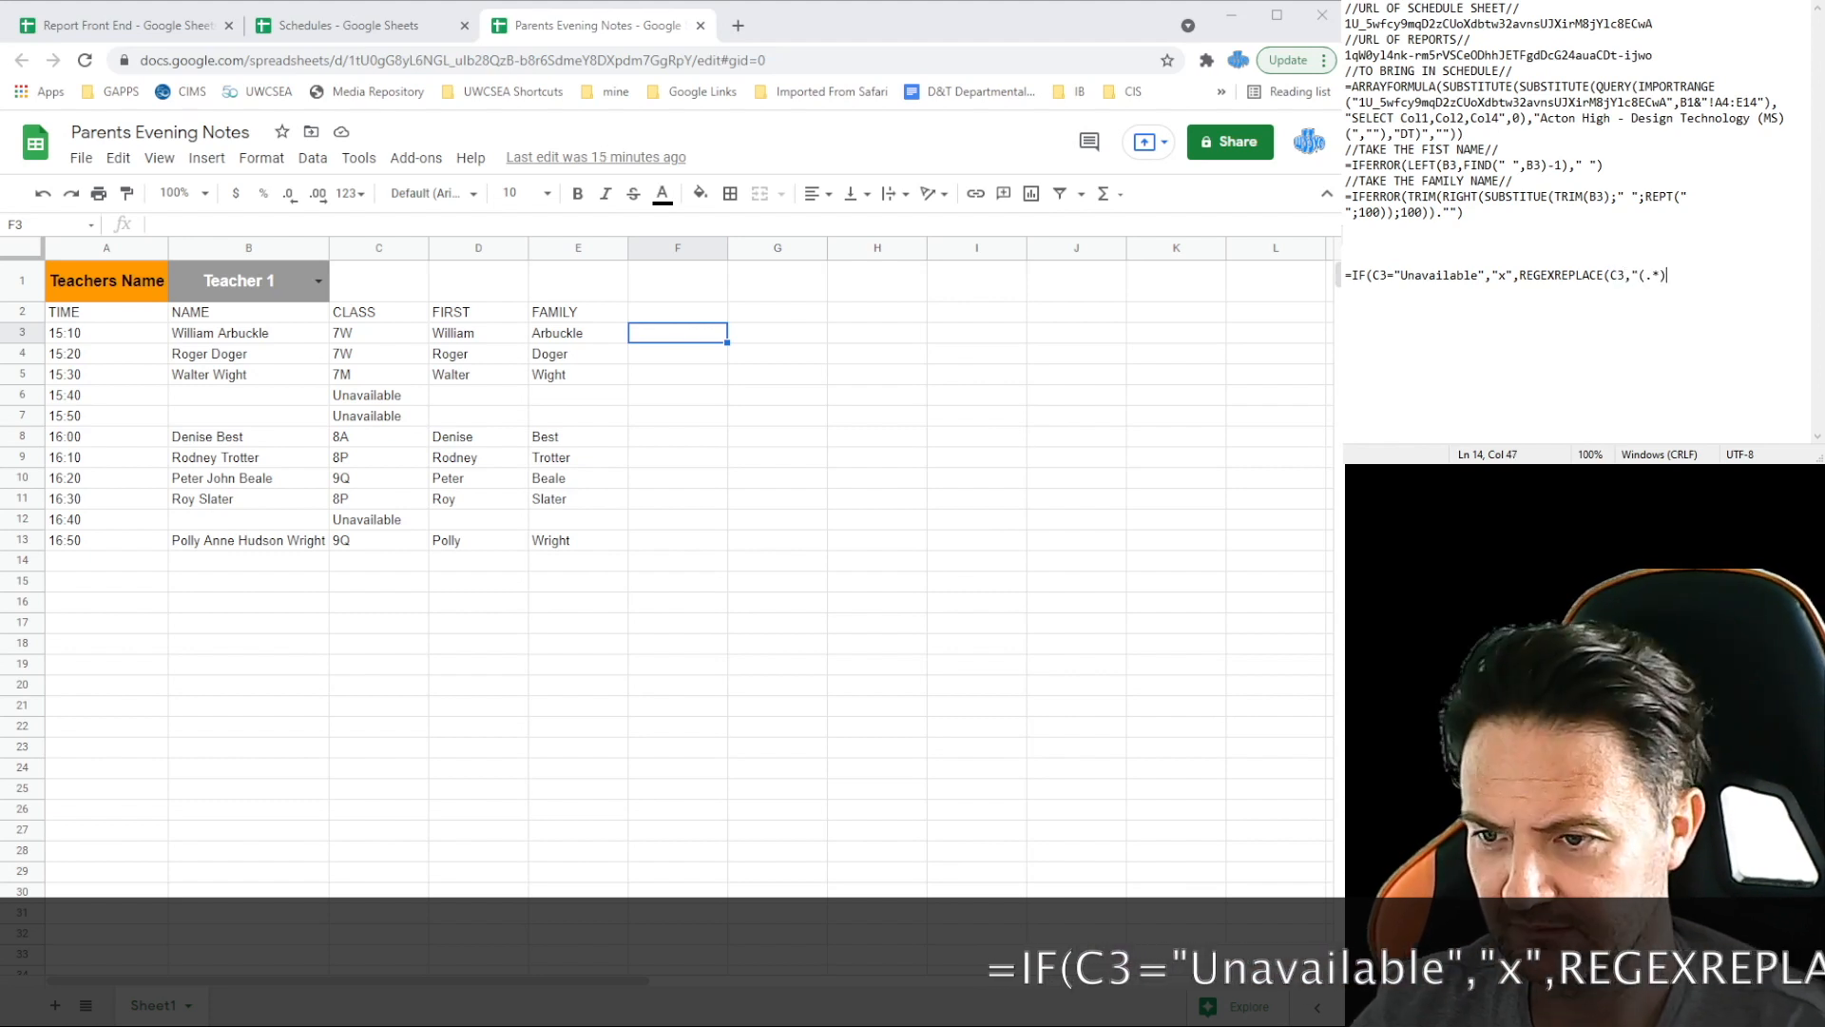
text((.{1})",)
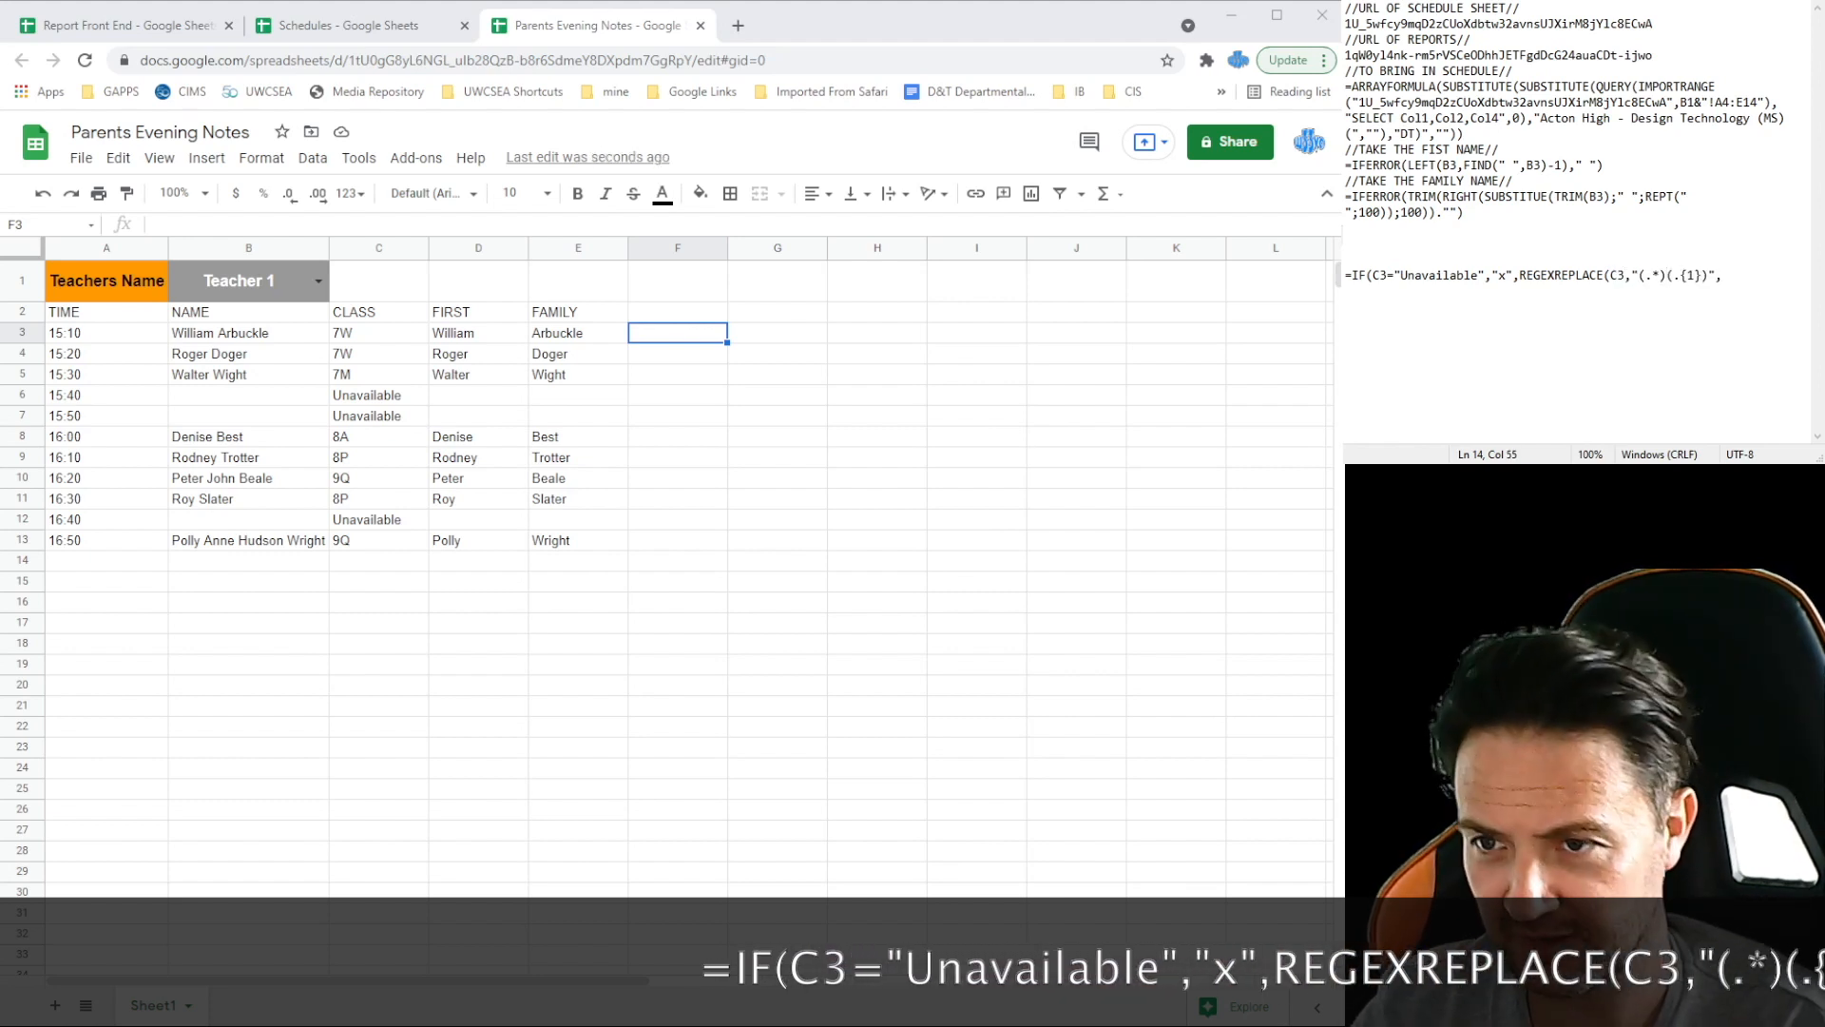
text("F)
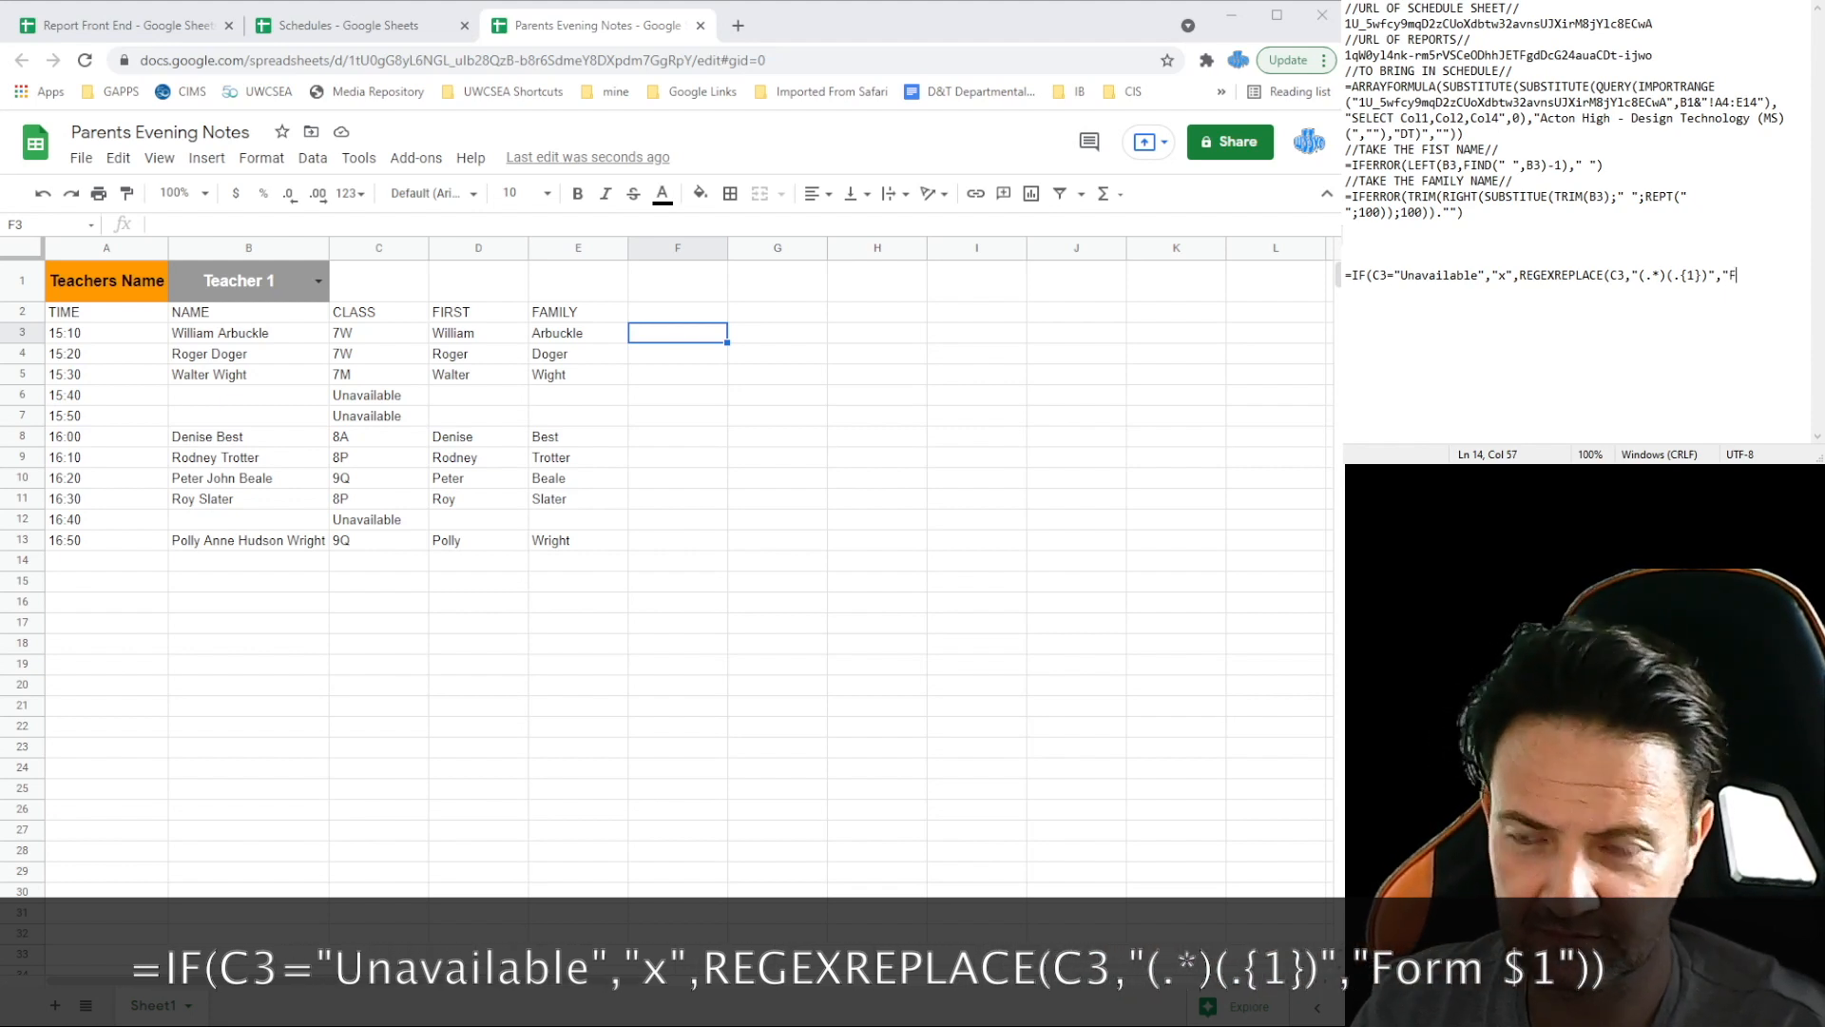
text(orm )
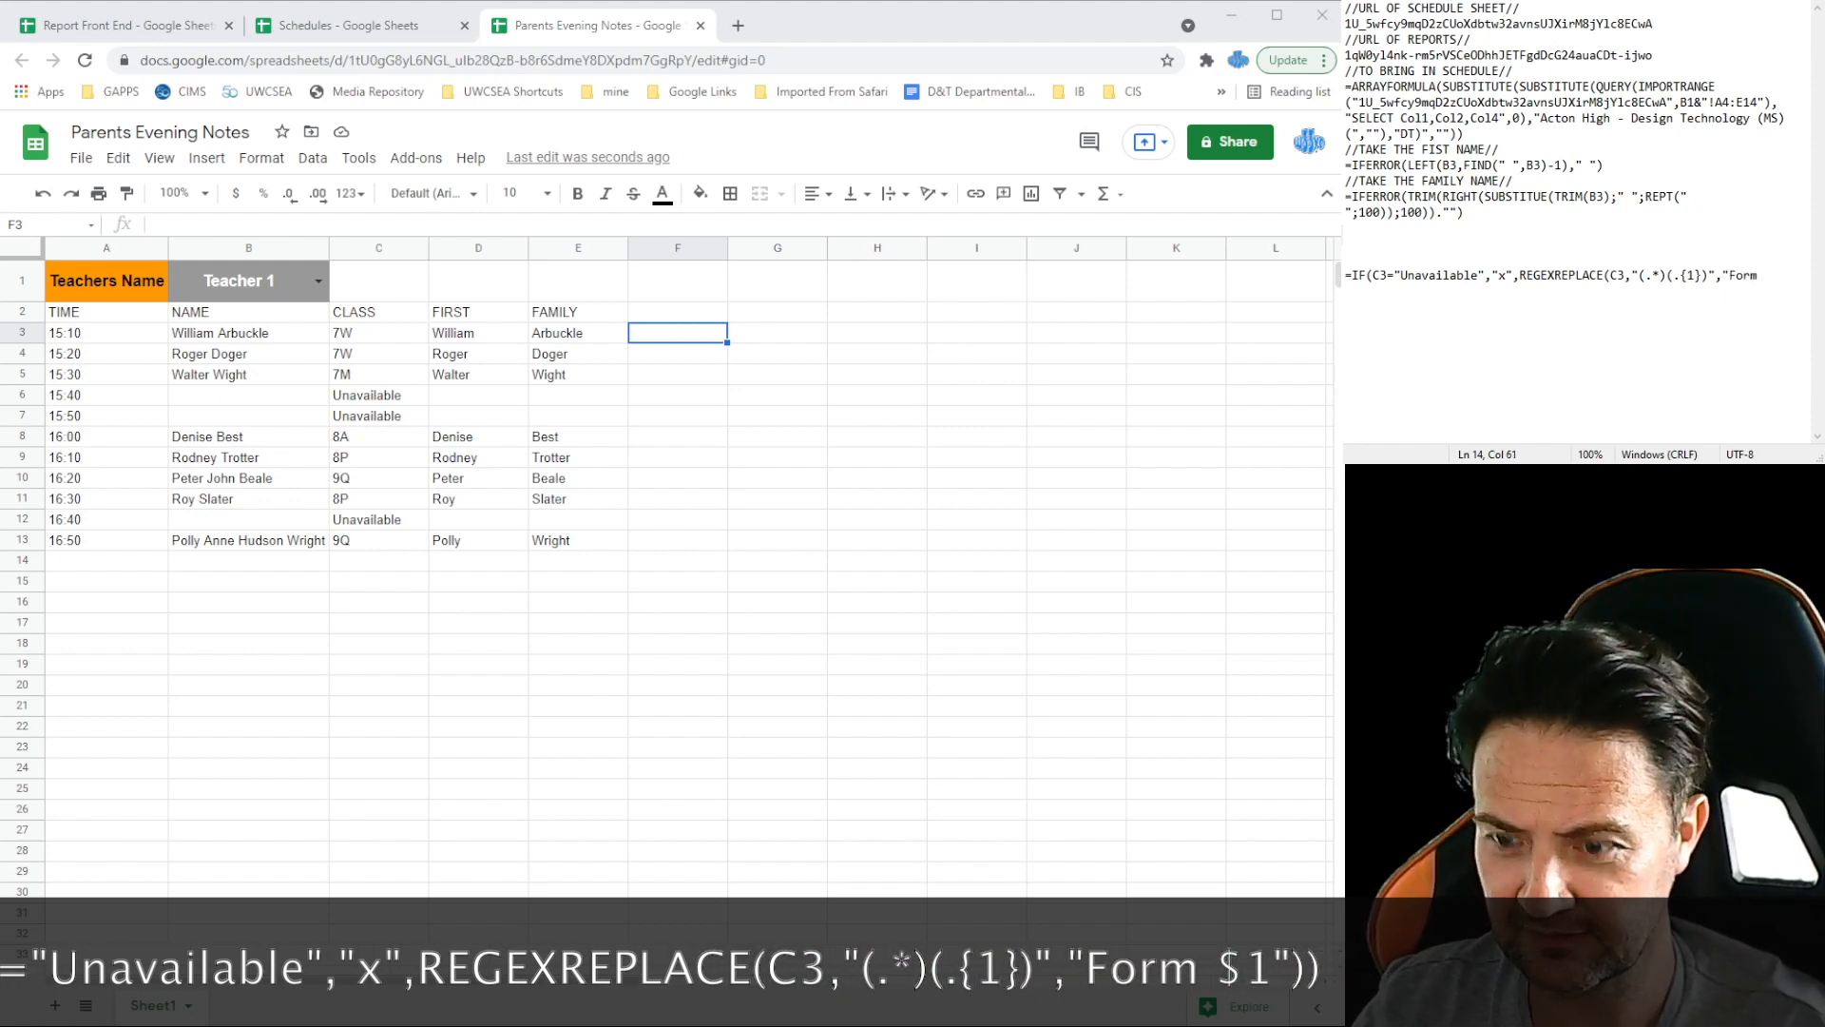
text($)
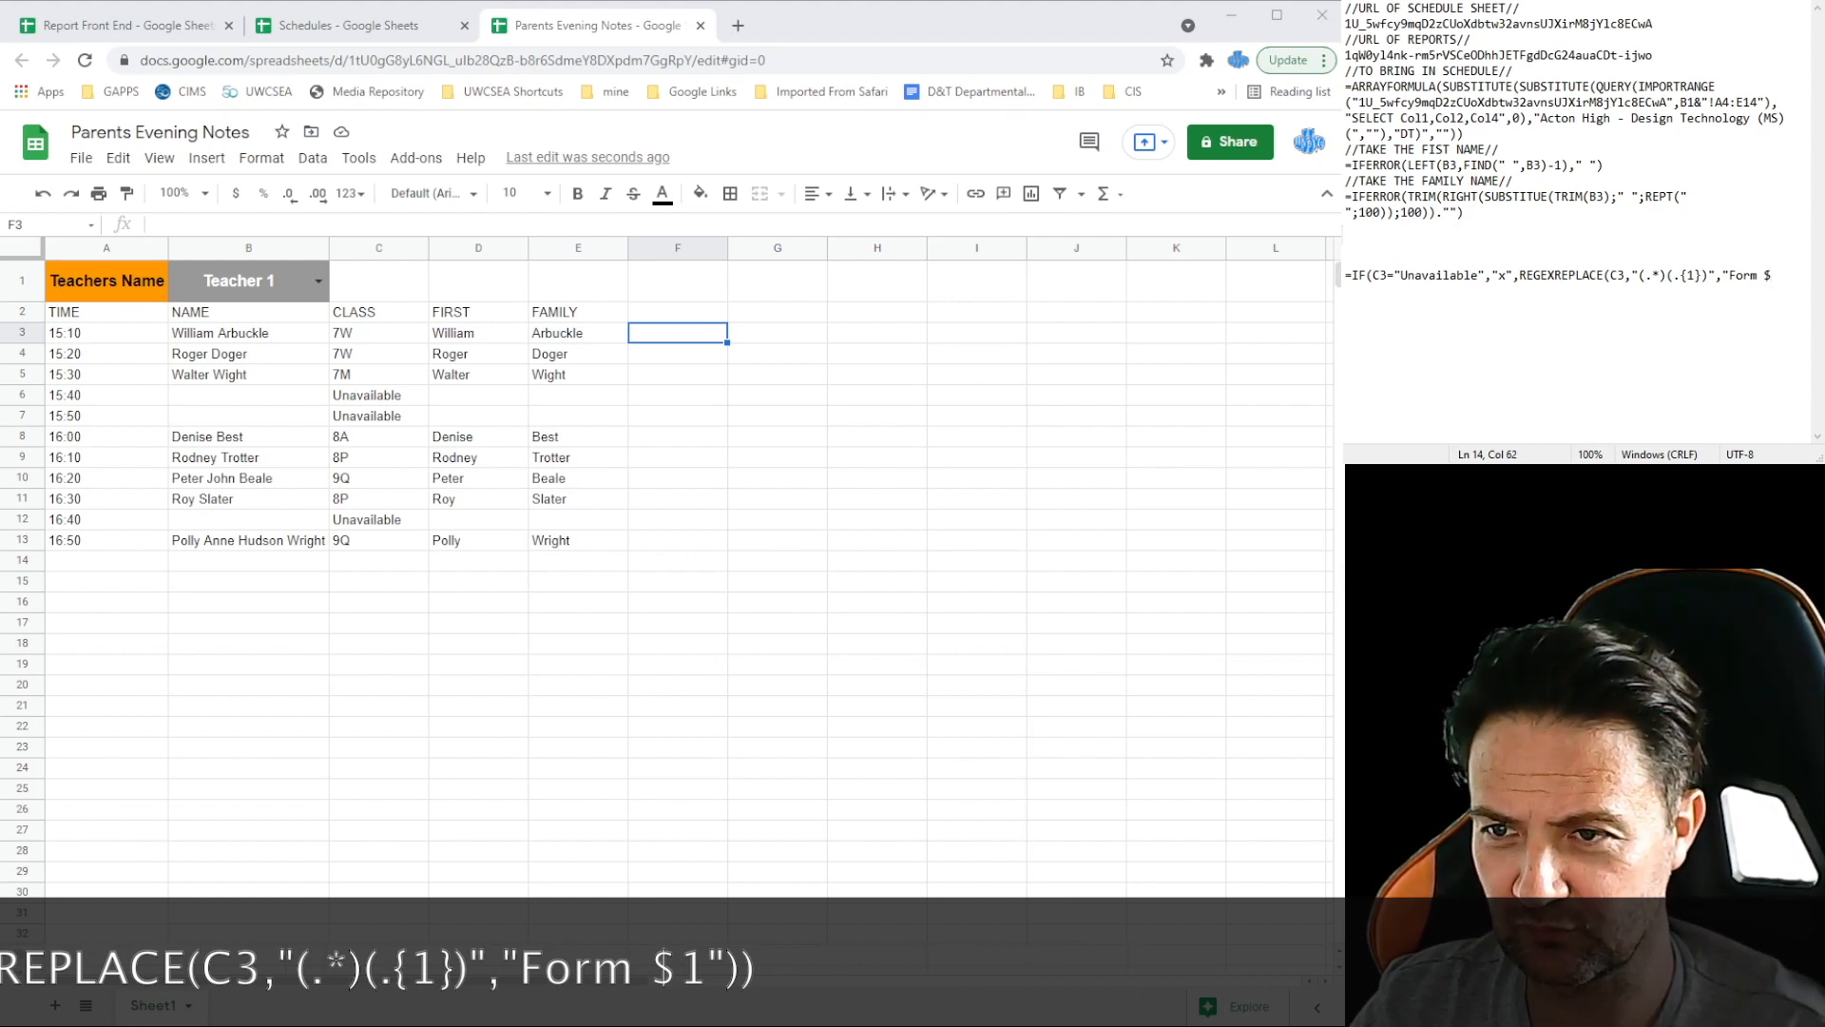
text(1)
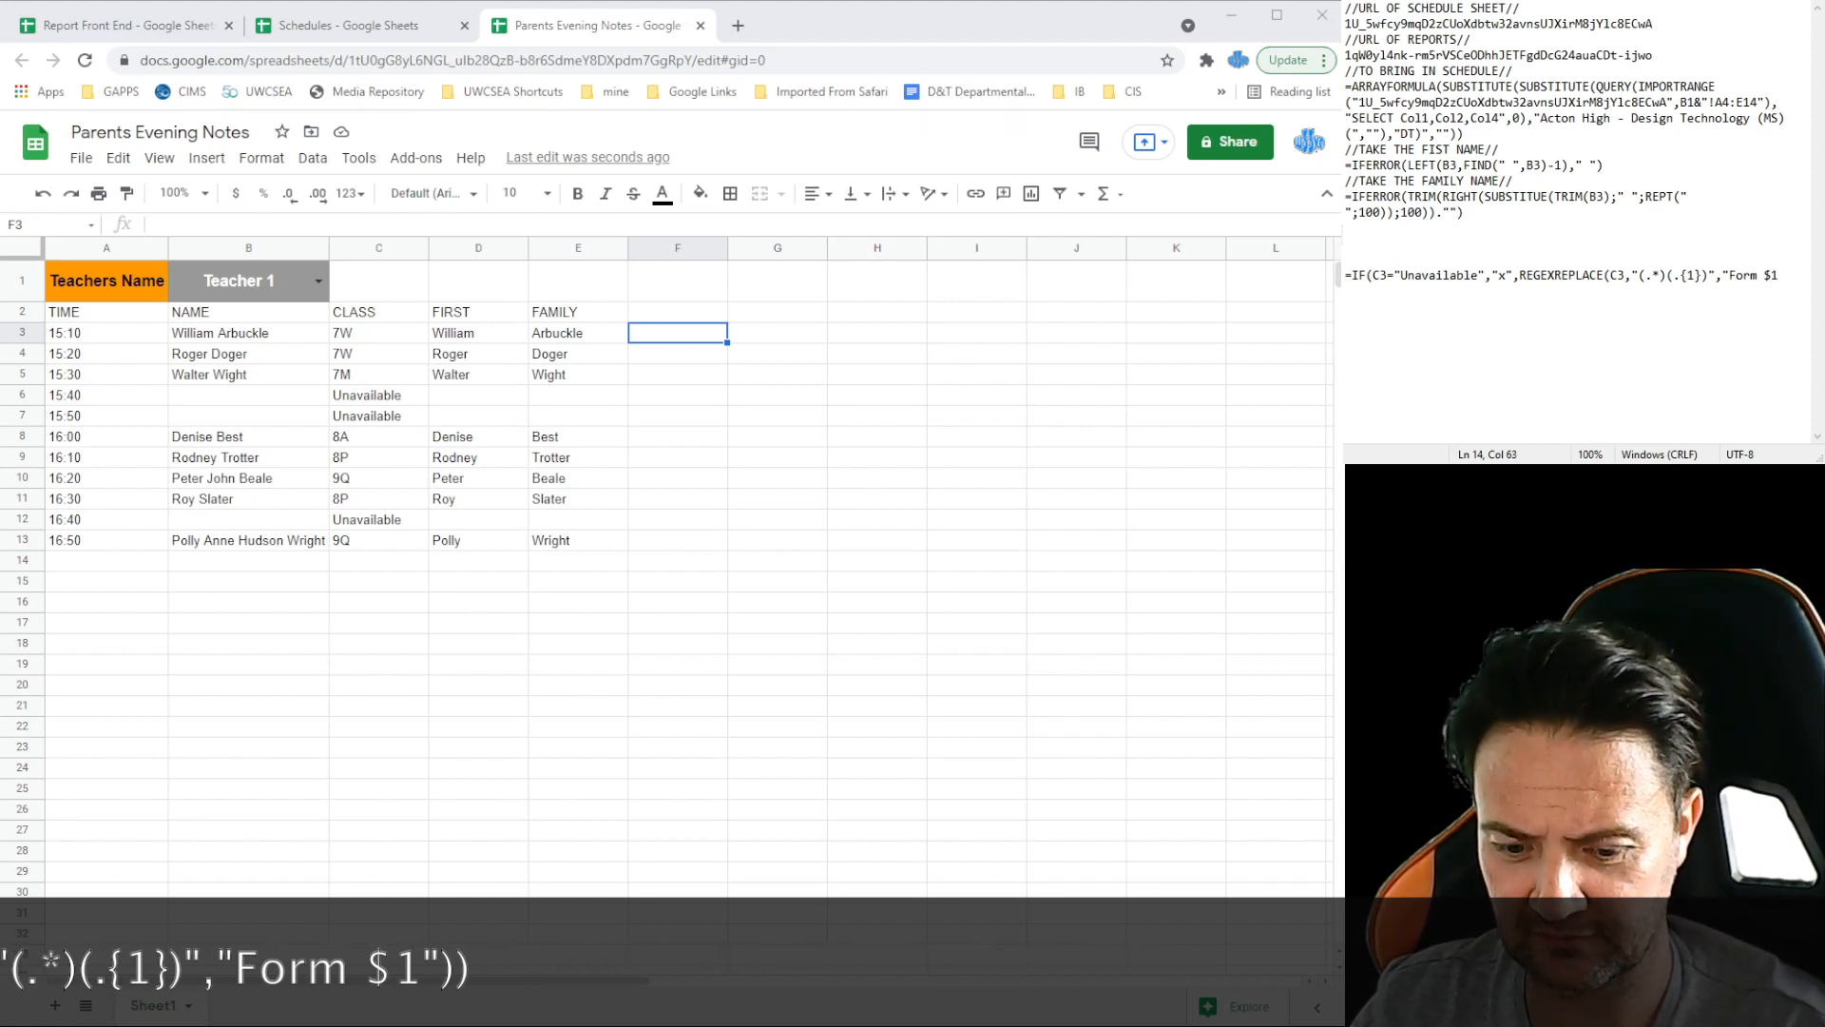
text(")
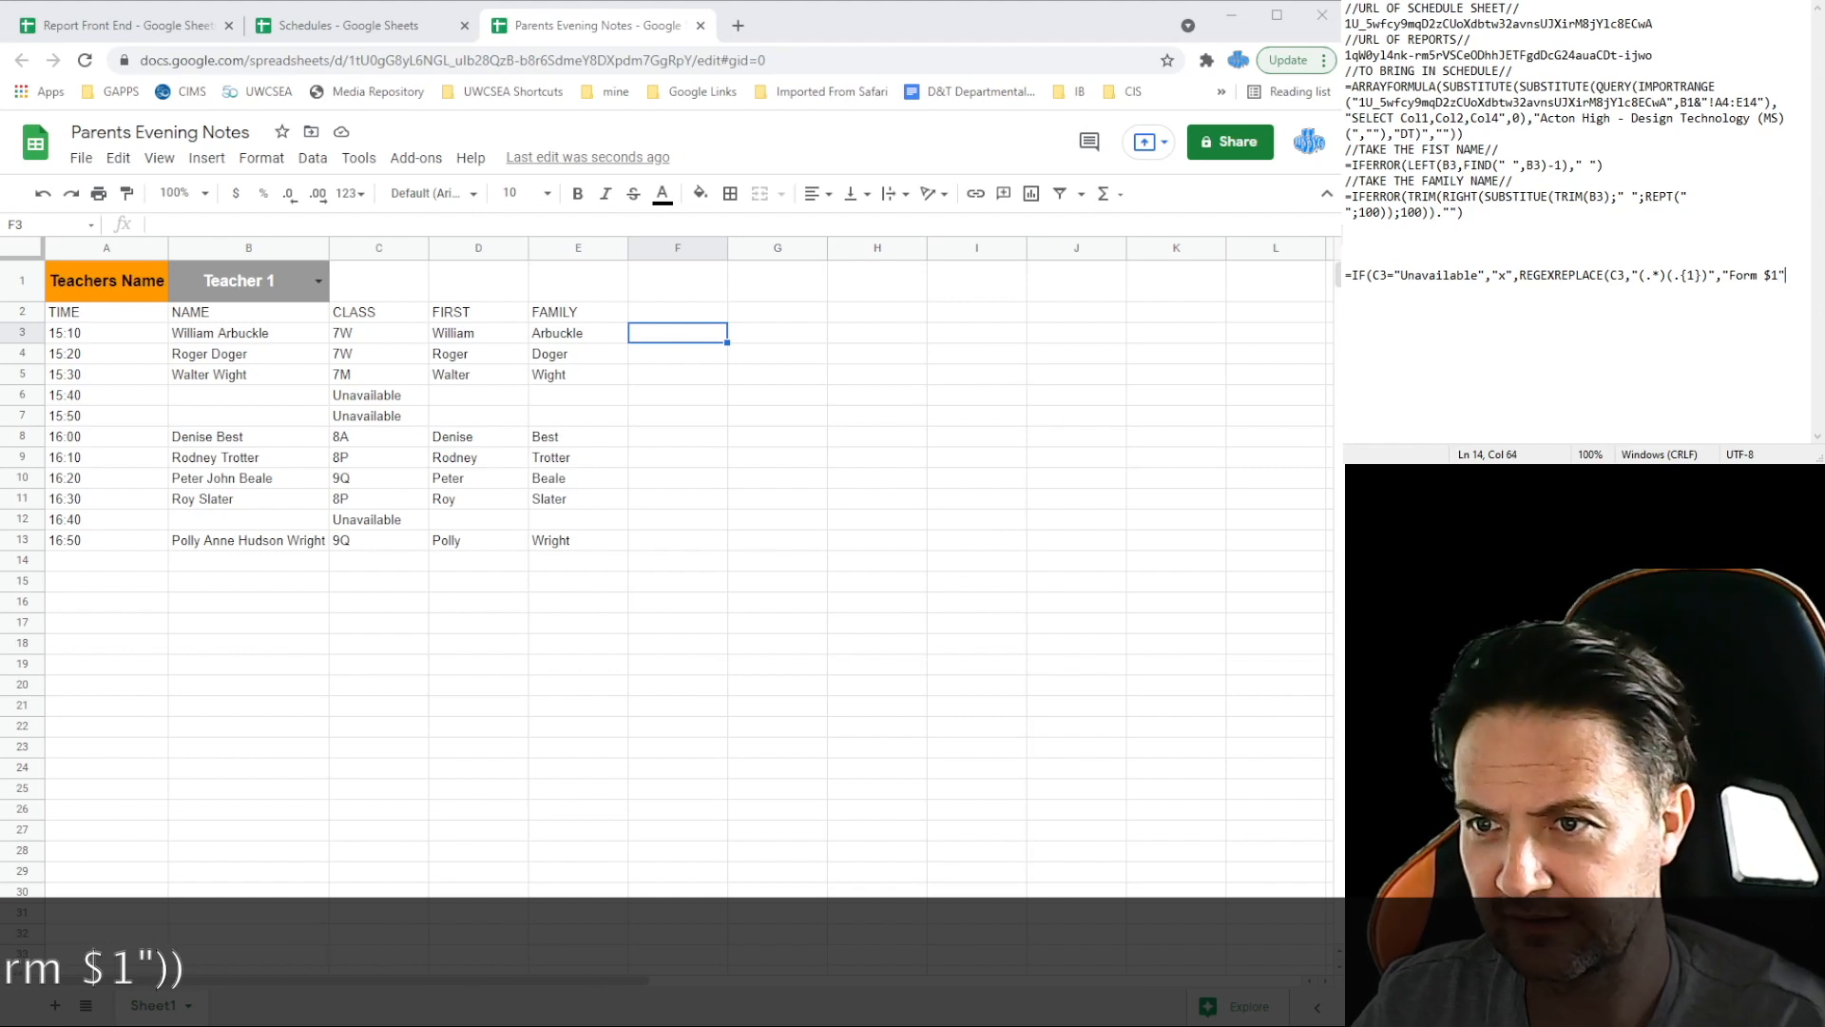
text())
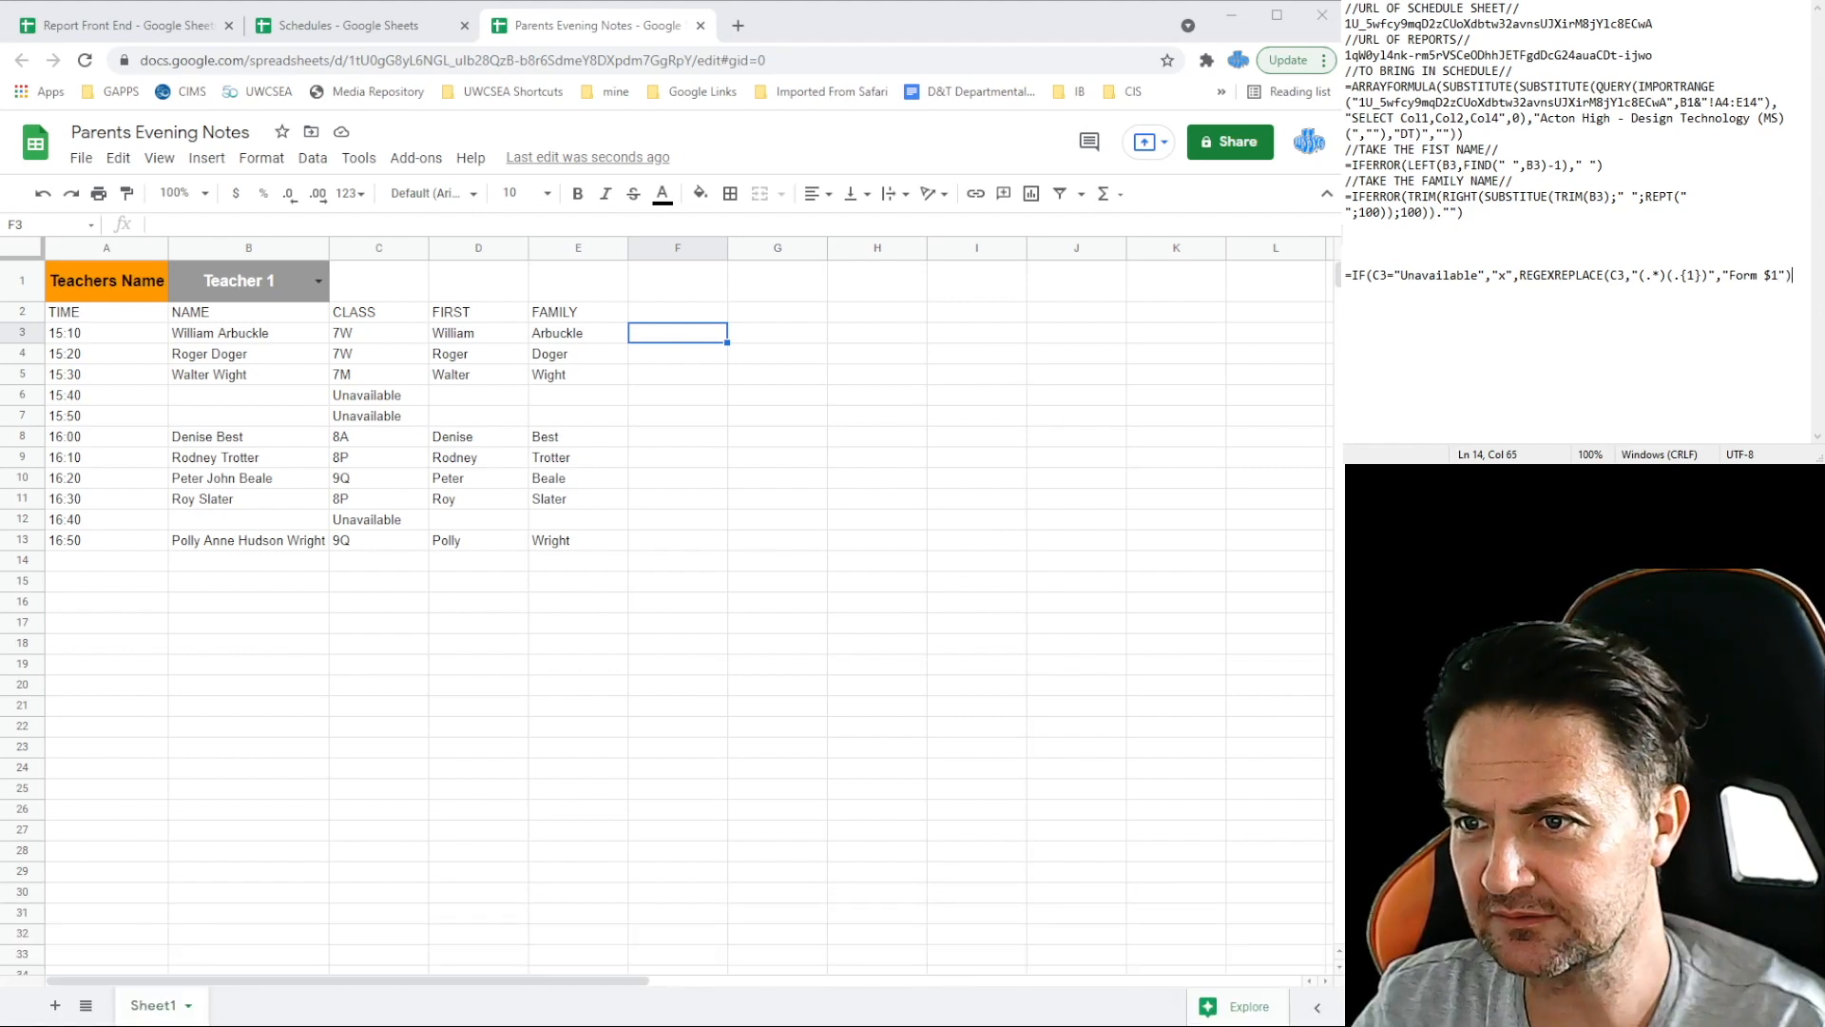
drag(1799, 275, 1345, 256)
key(ctrl+c)
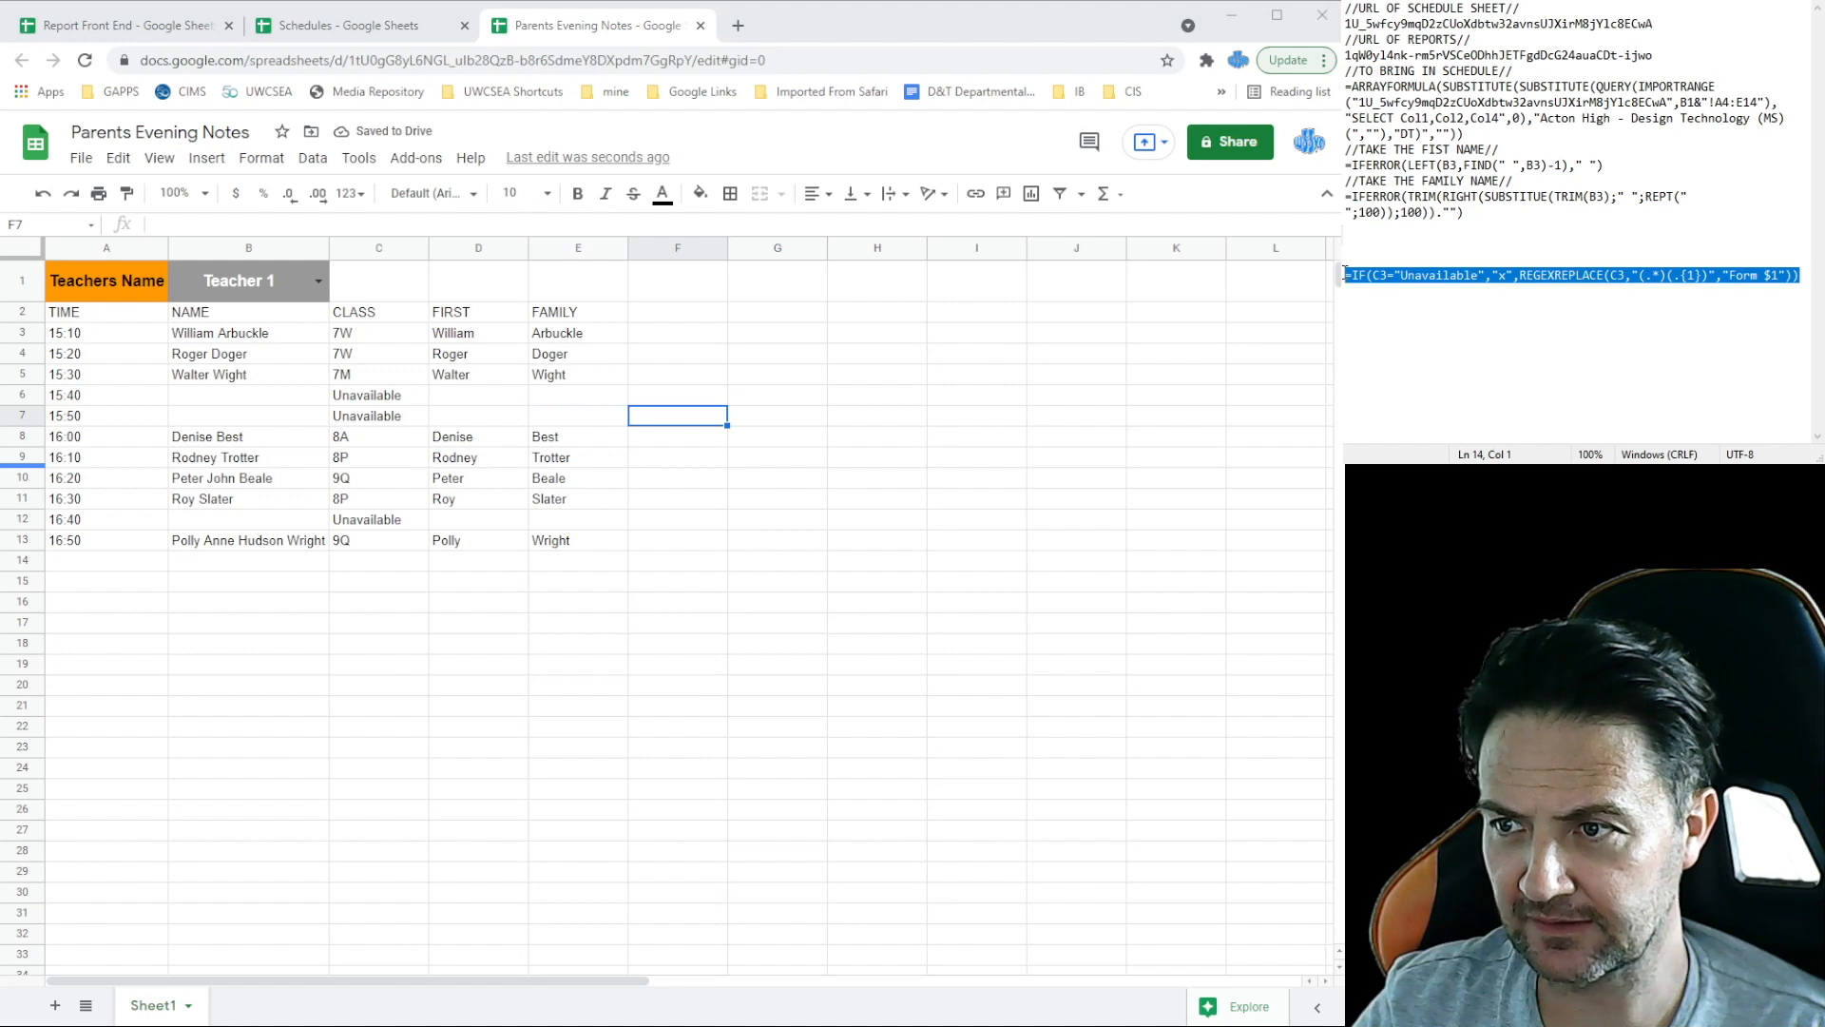
Step: Paste the form-level formula into F3, fill it down to F13, and check the Unavailable rows
click(677, 333)
key(ctrl+v)
click(678, 360)
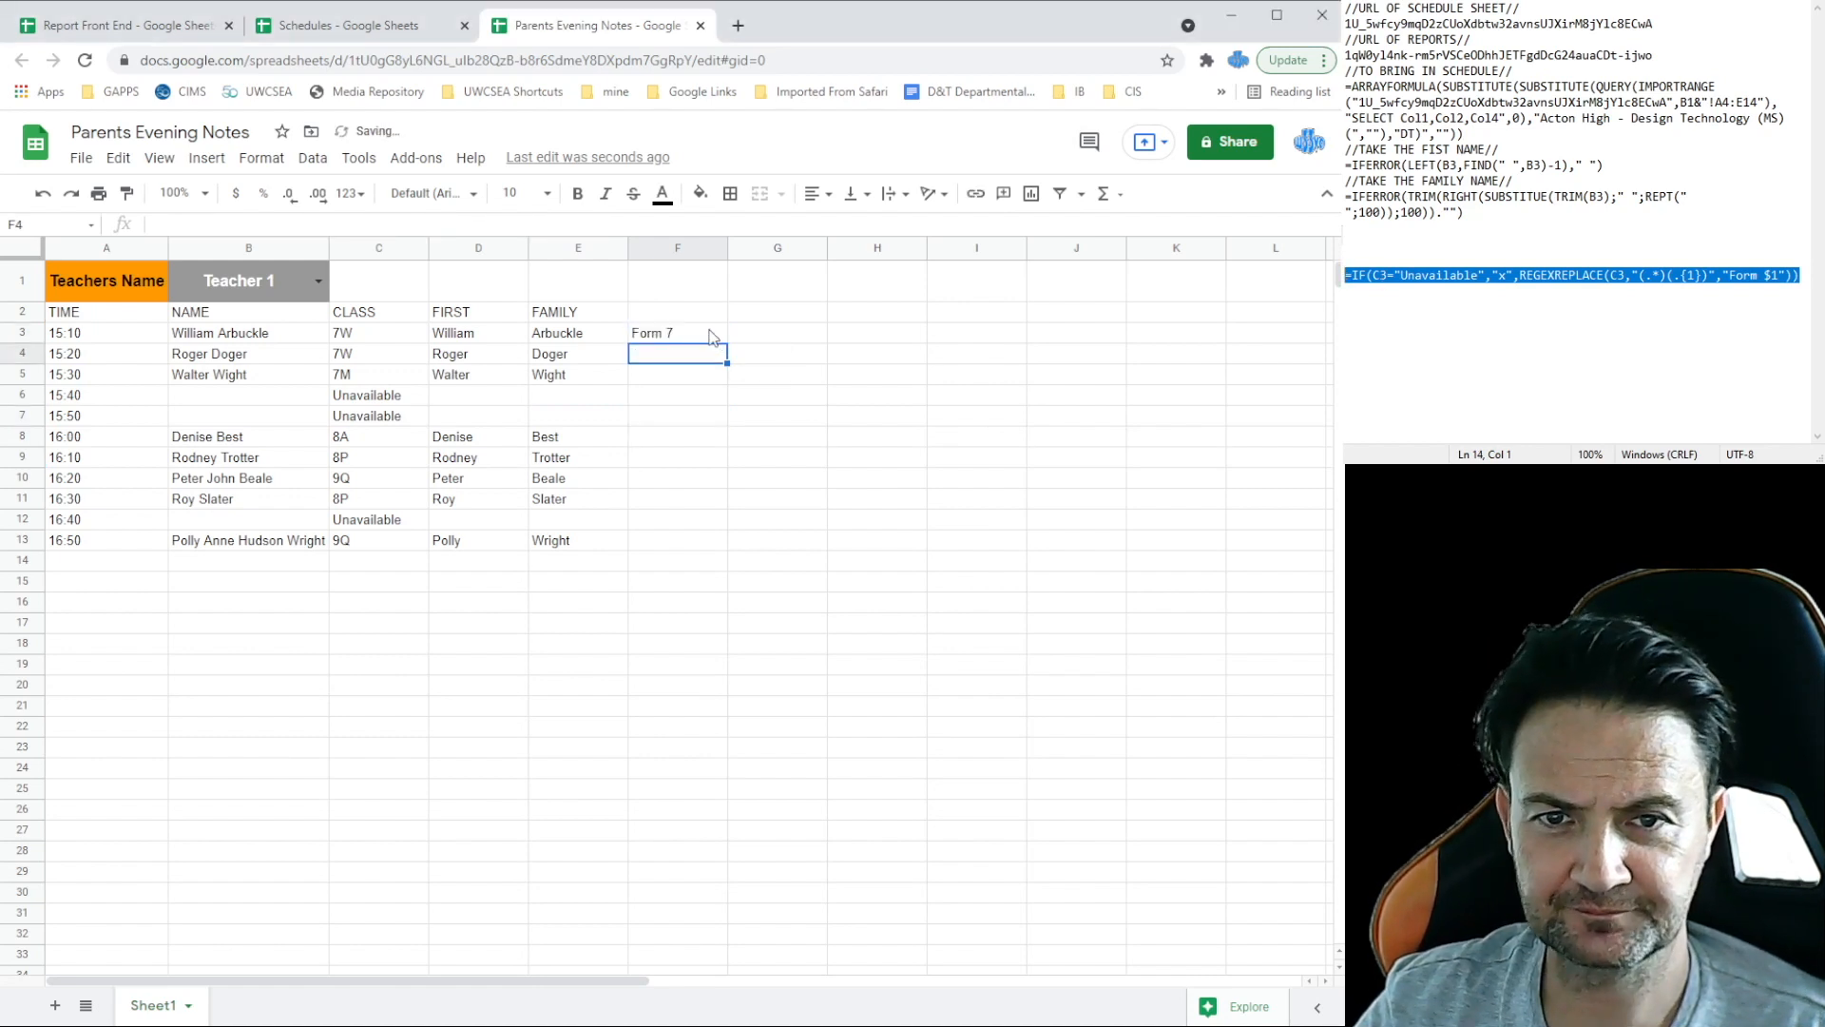
click(711, 336)
drag(720, 408, 709, 547)
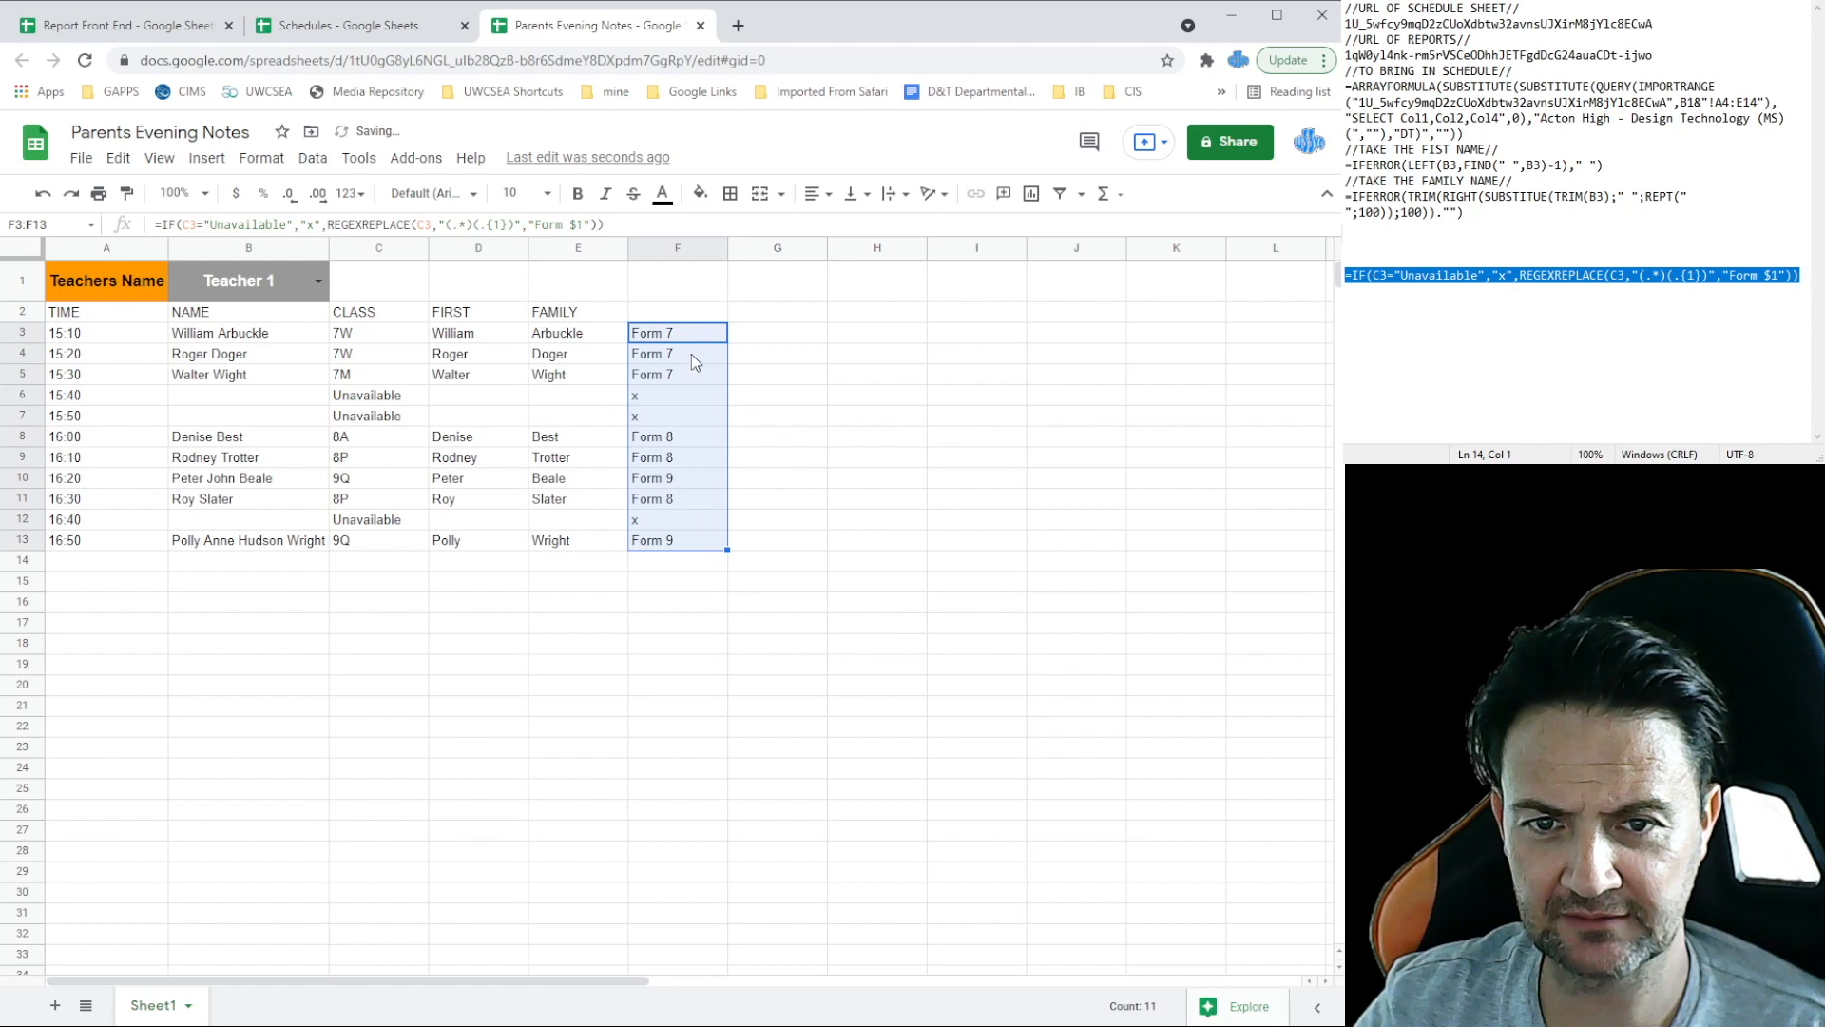
click(642, 395)
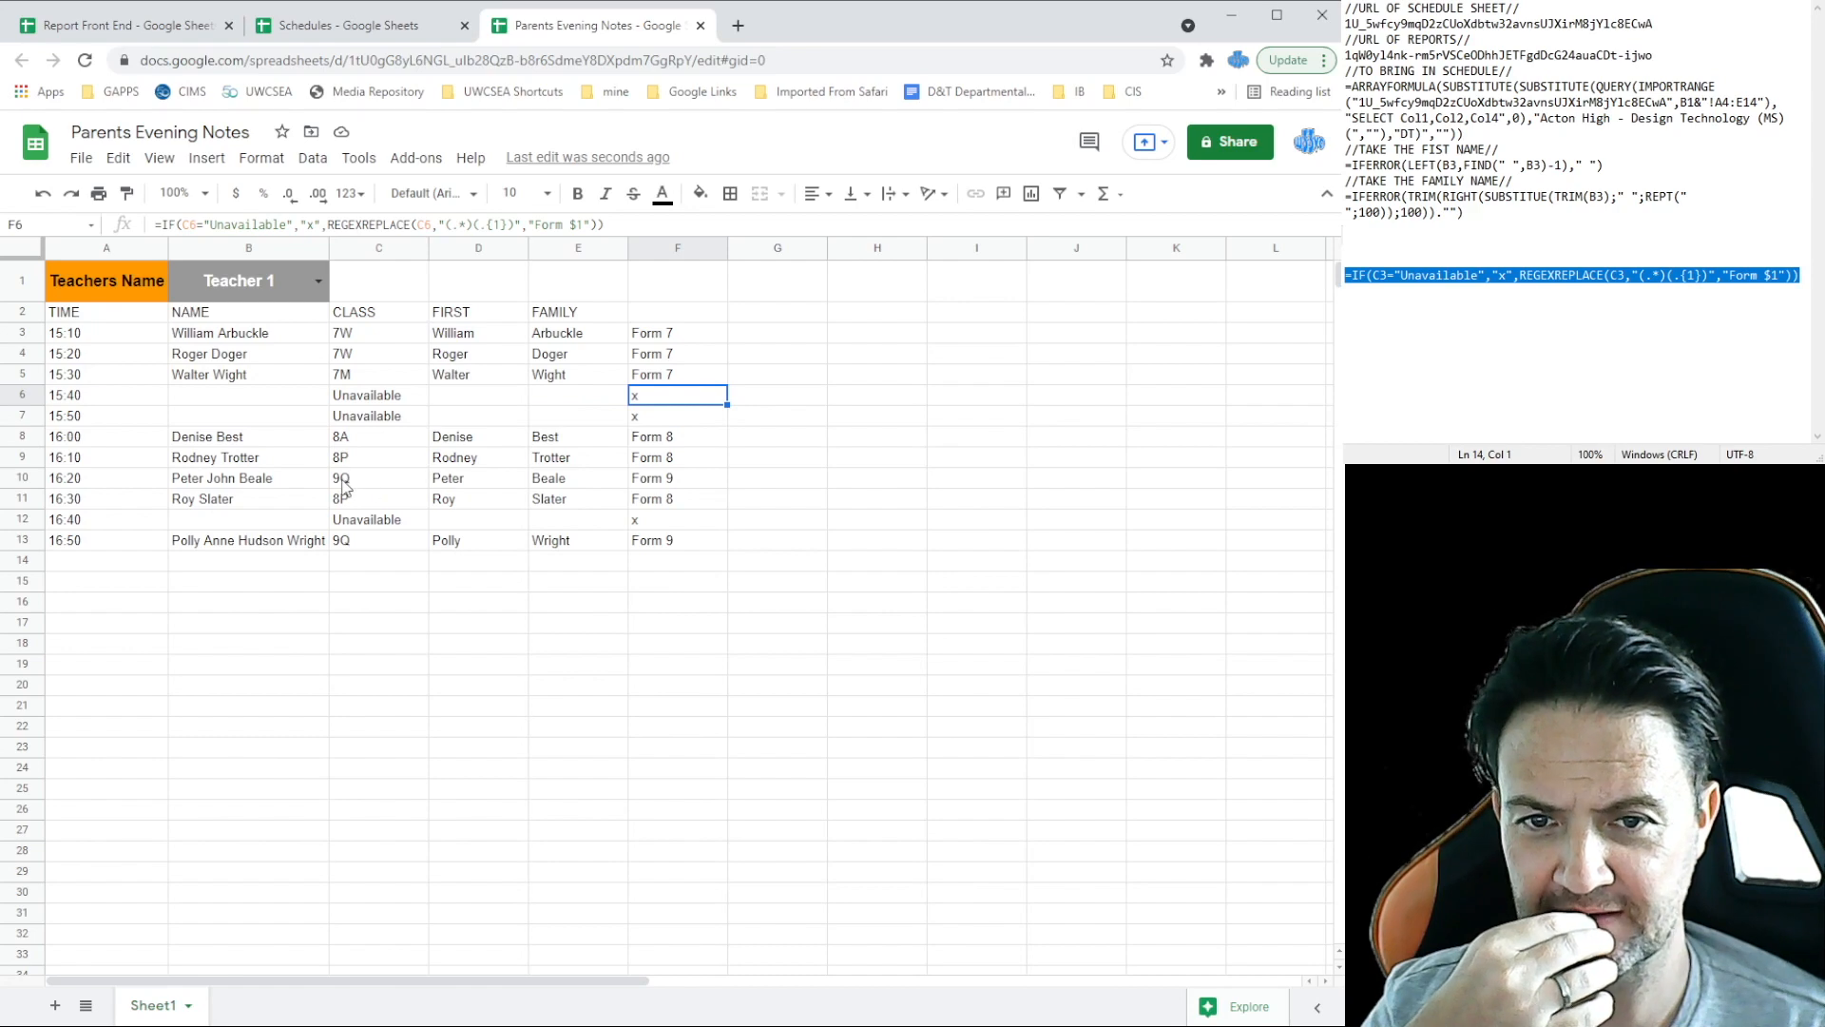
click(681, 341)
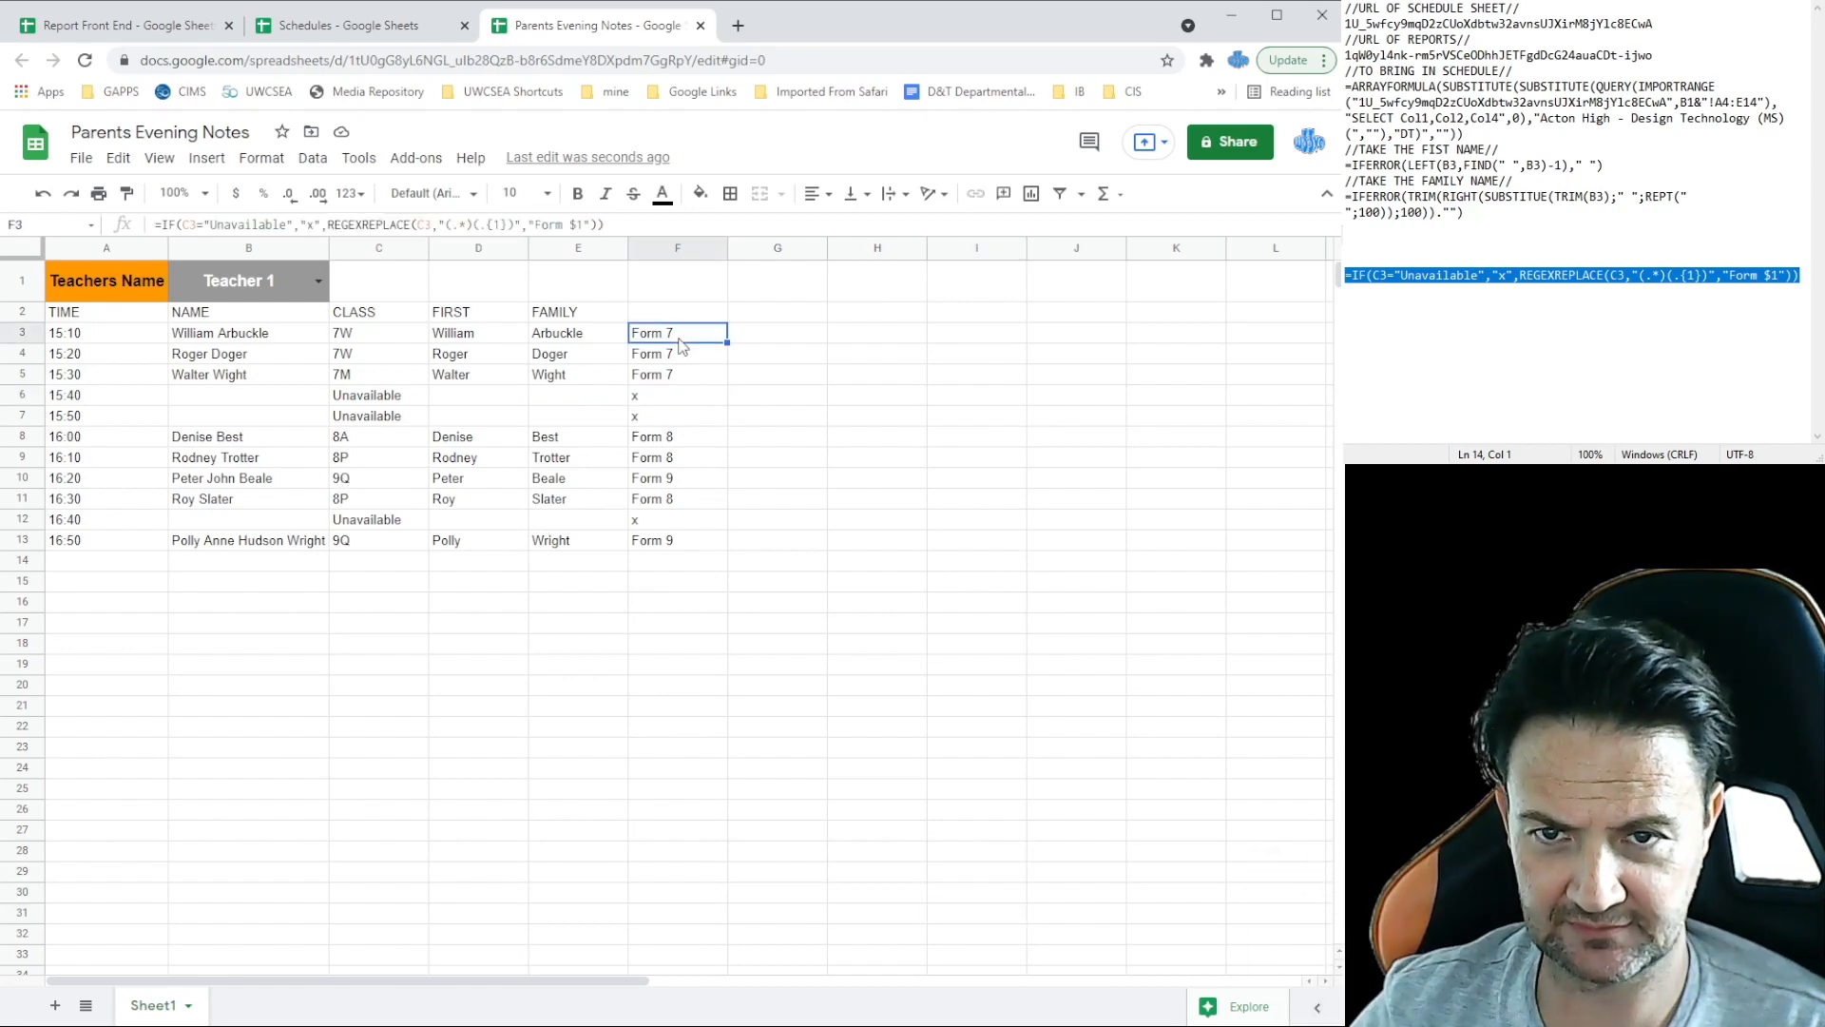
Step: Check Report Front End's Form 7 sheet, then add the //REPLACES THE CLASS NAME WITH THE FORM LEVEL// comment
click(153, 26)
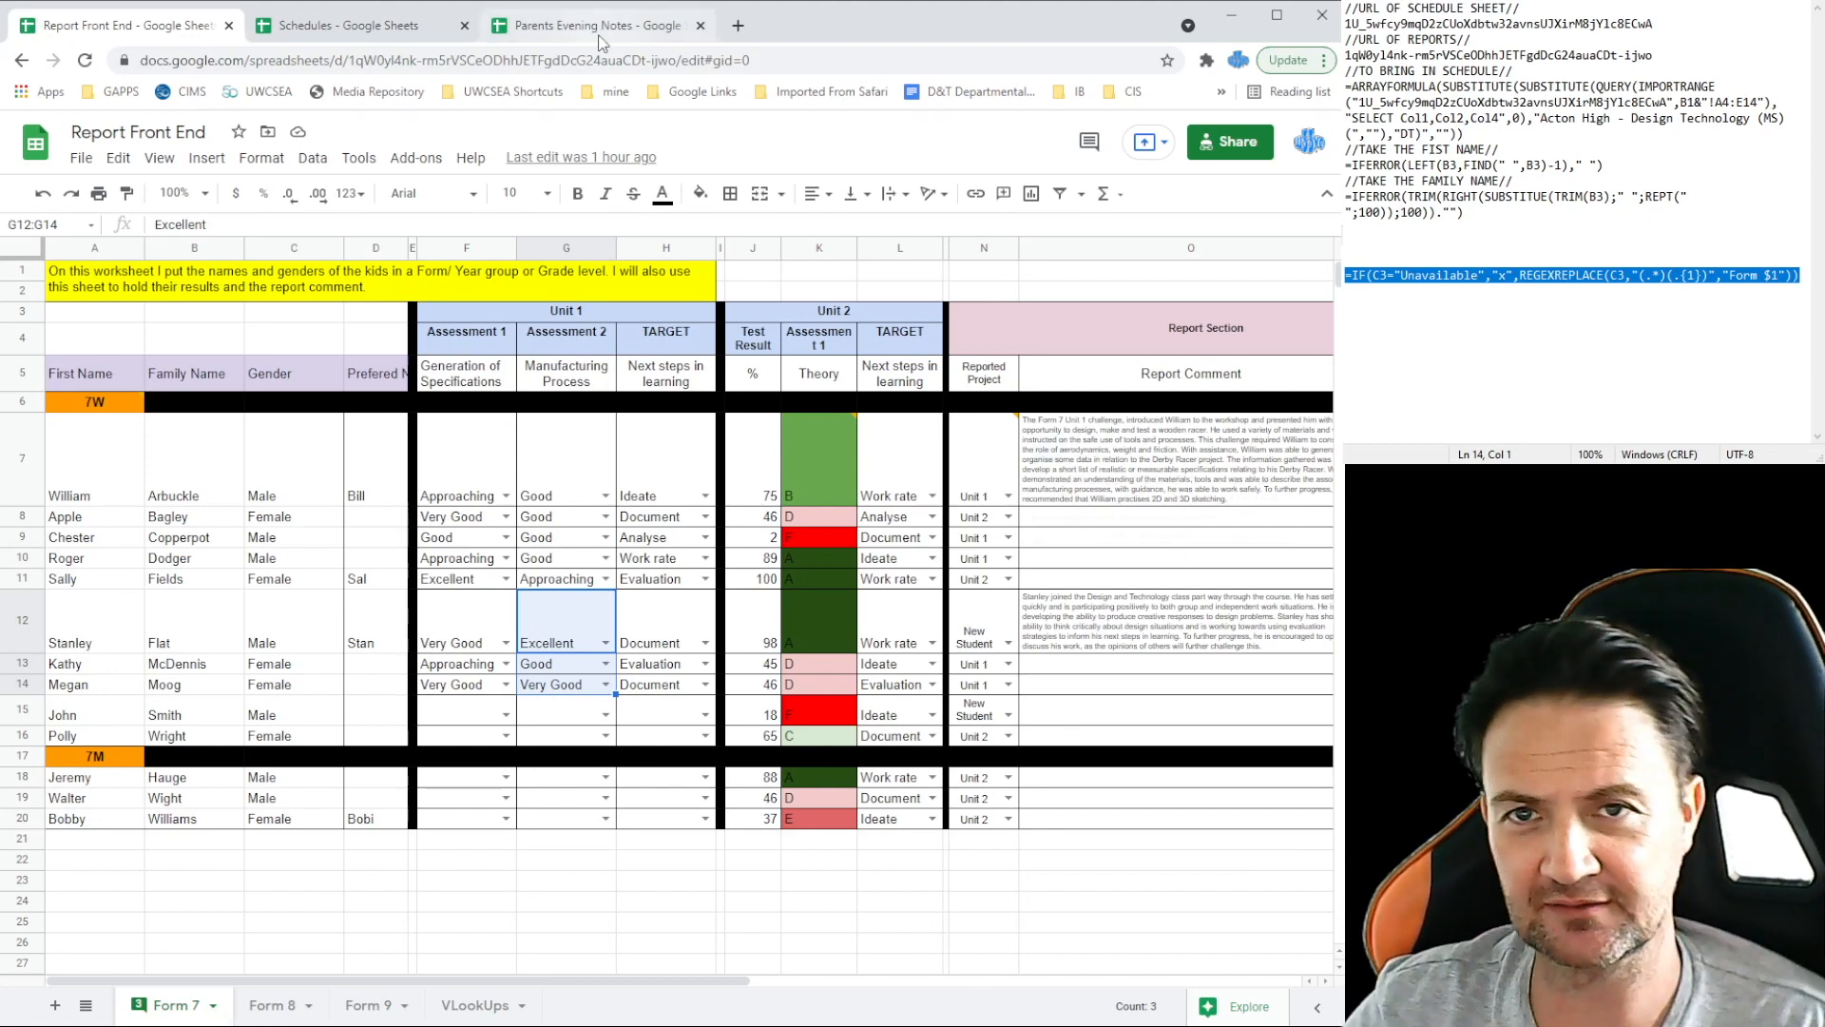
click(600, 24)
text(A)
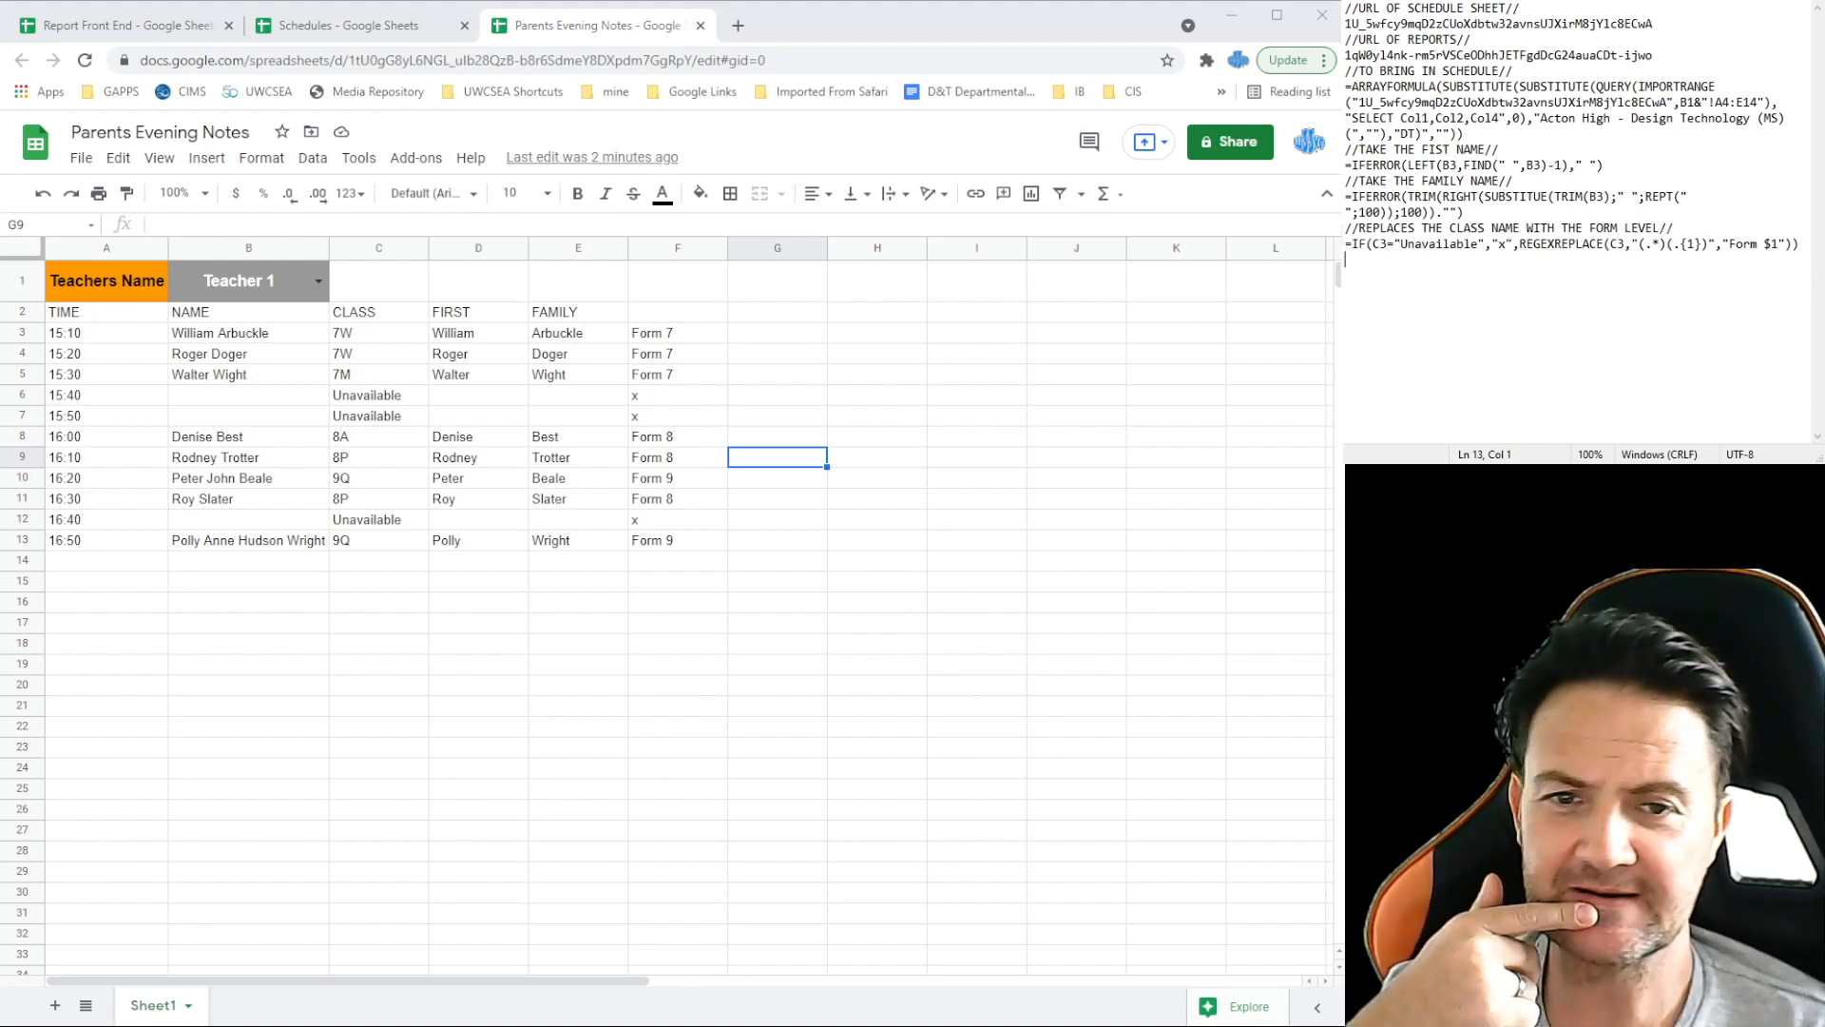
Step: Start an IMPORTRANGE(" line in the notes with the Report Front End spreadsheet ID
click(759, 334)
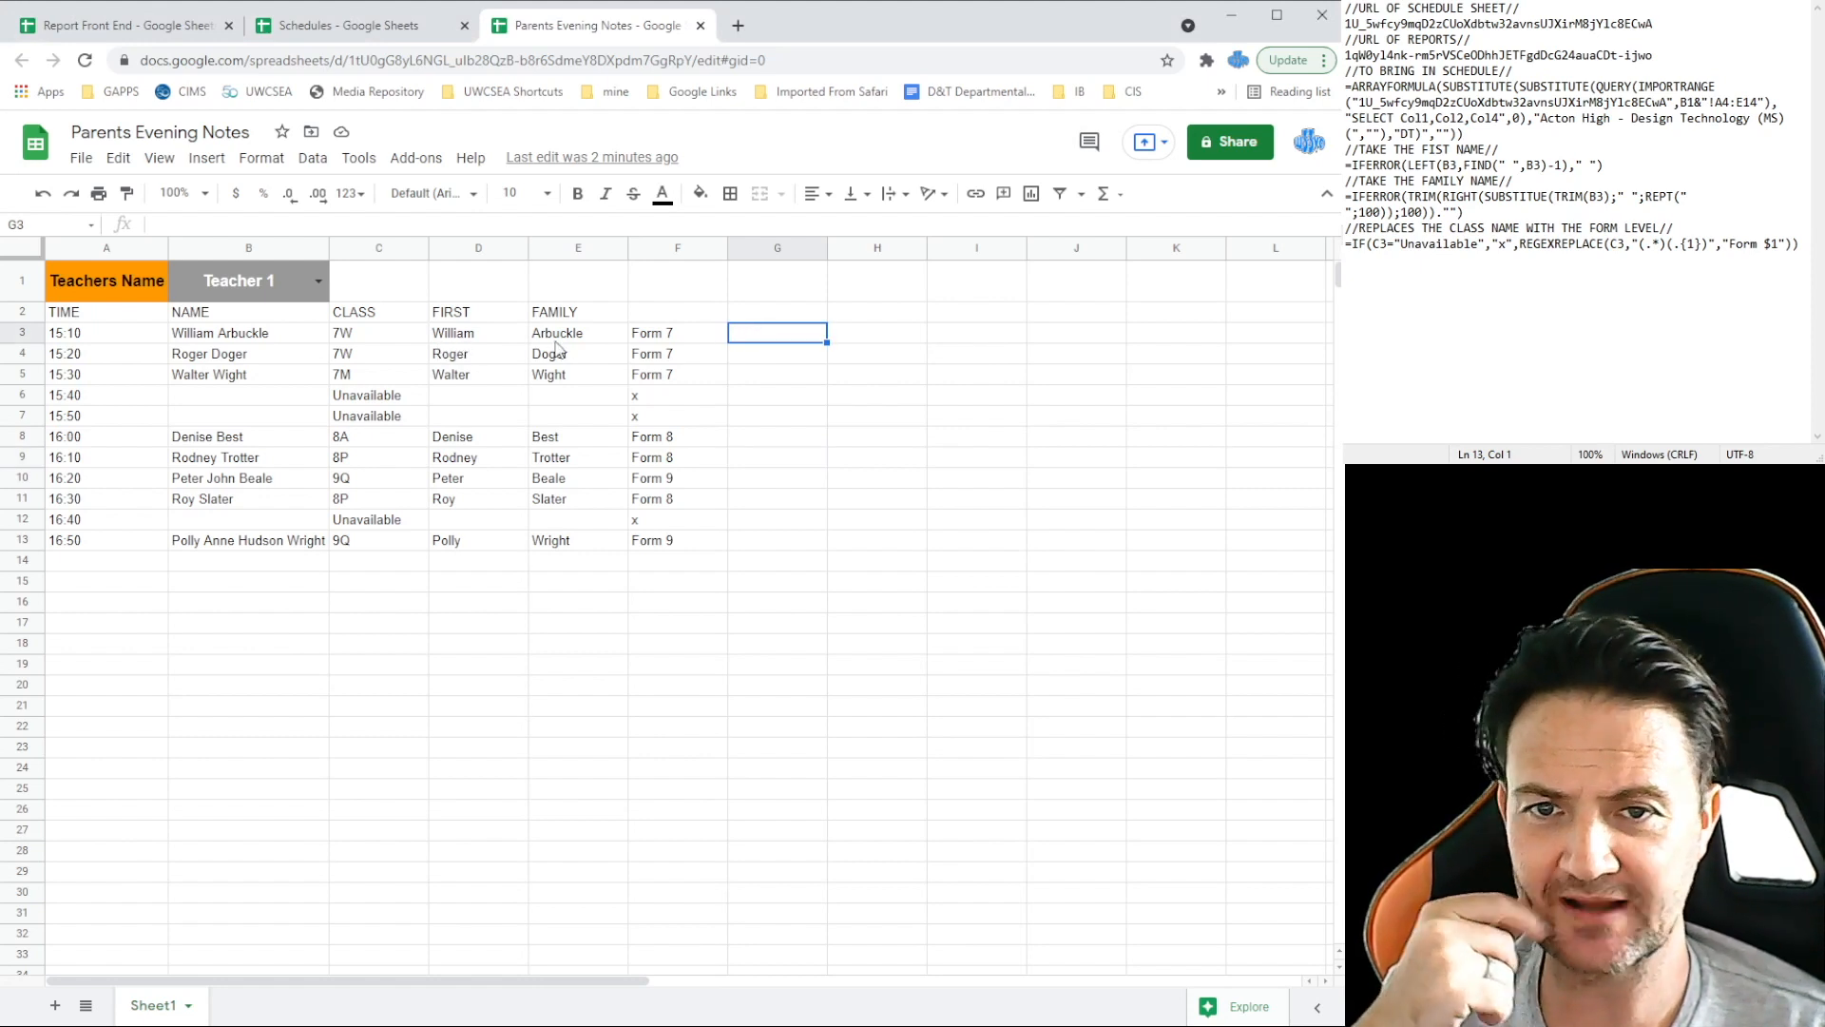
click(150, 23)
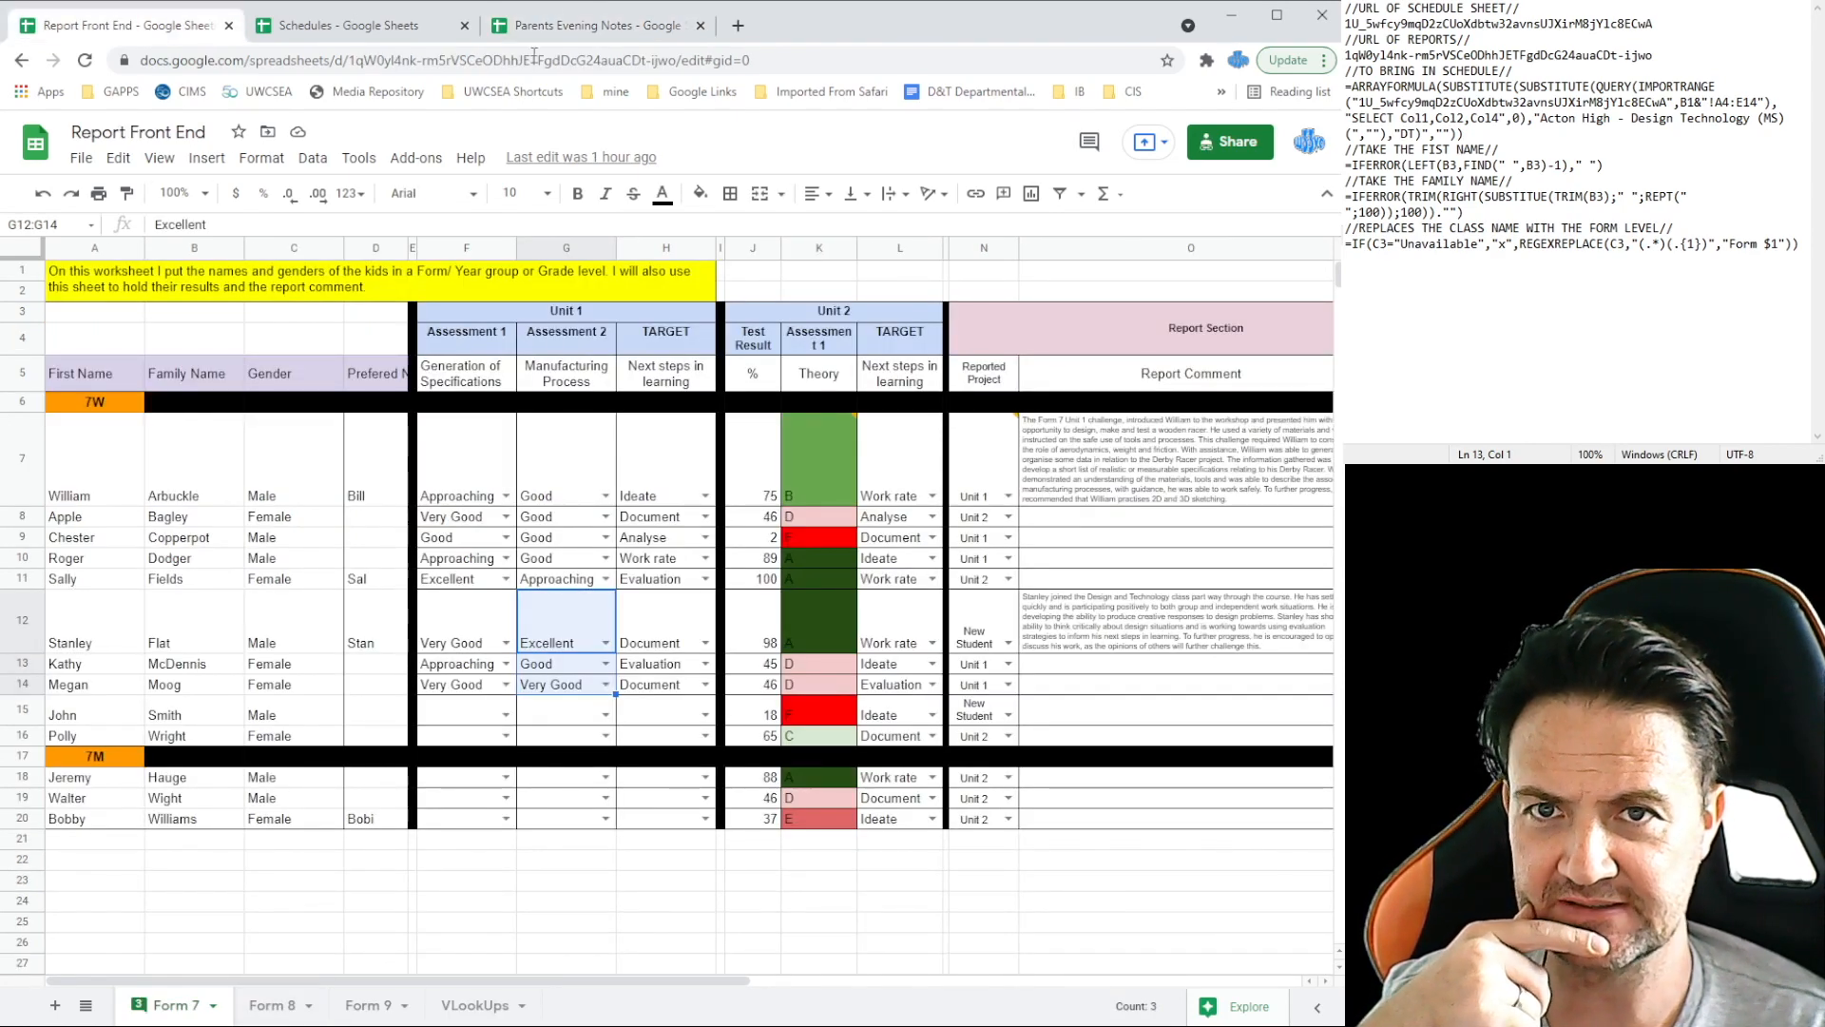
click(566, 26)
click(1518, 307)
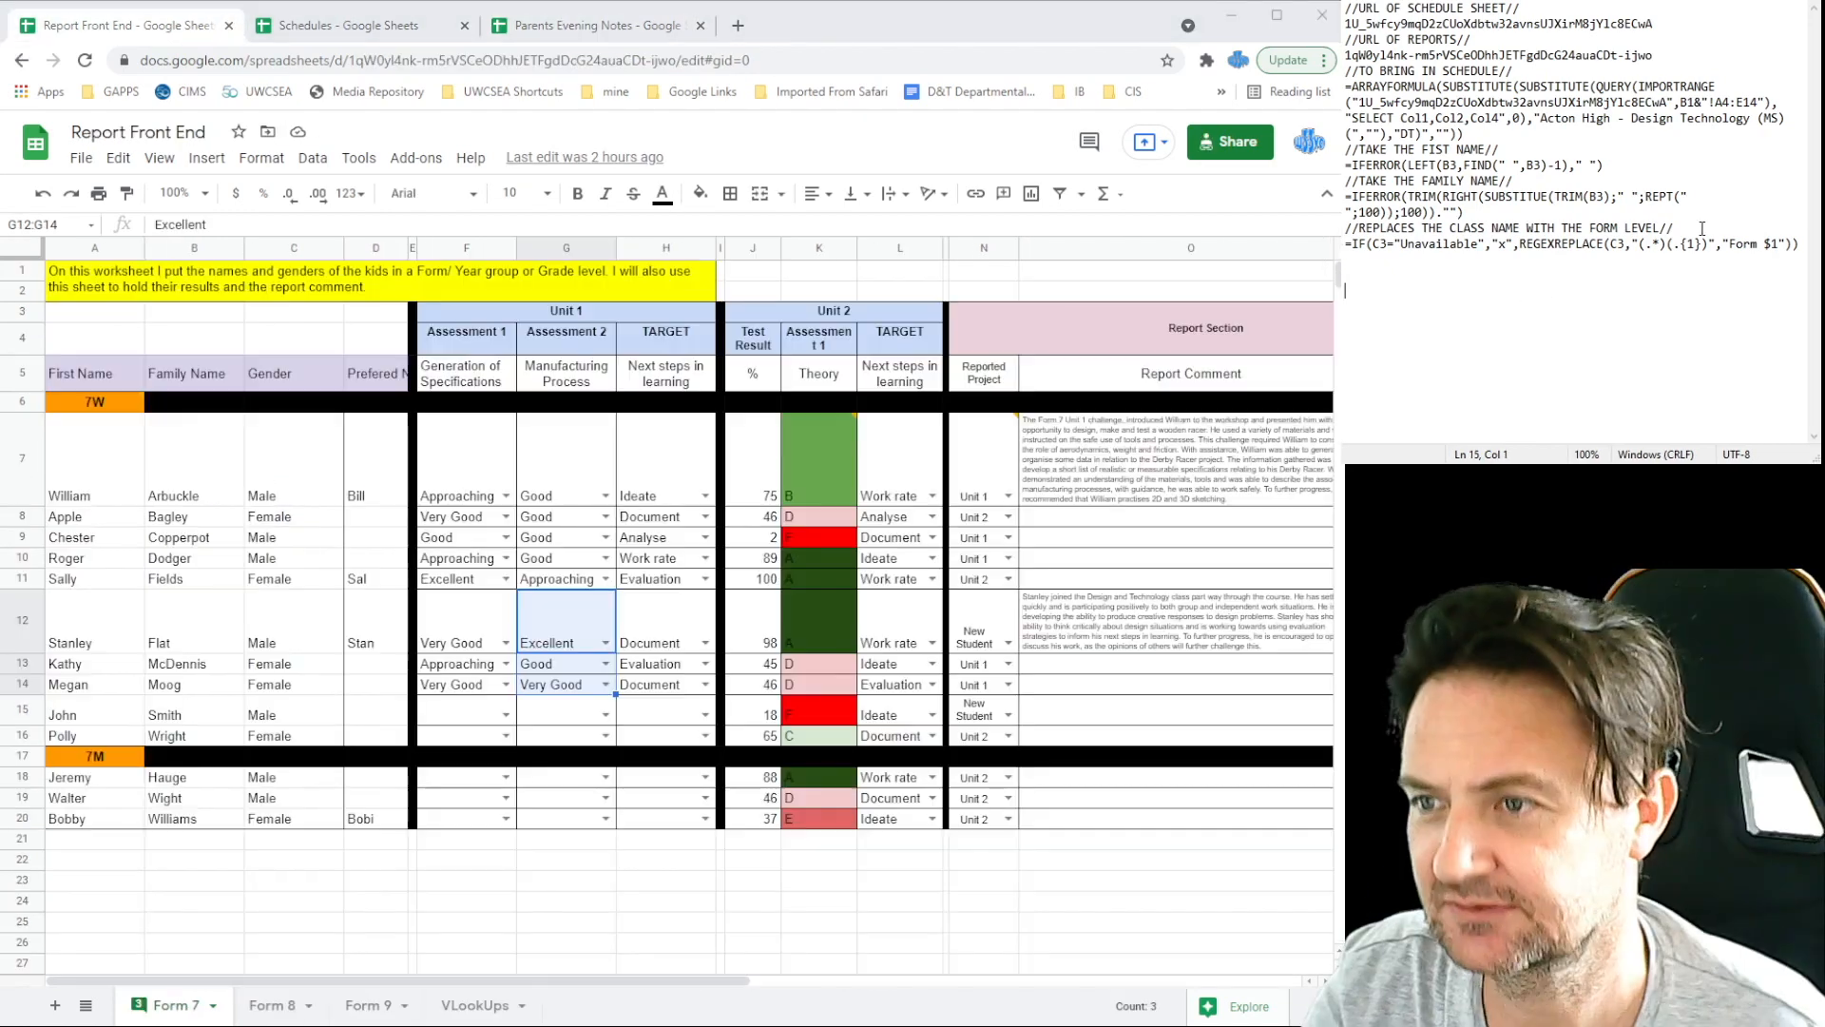
text(I)
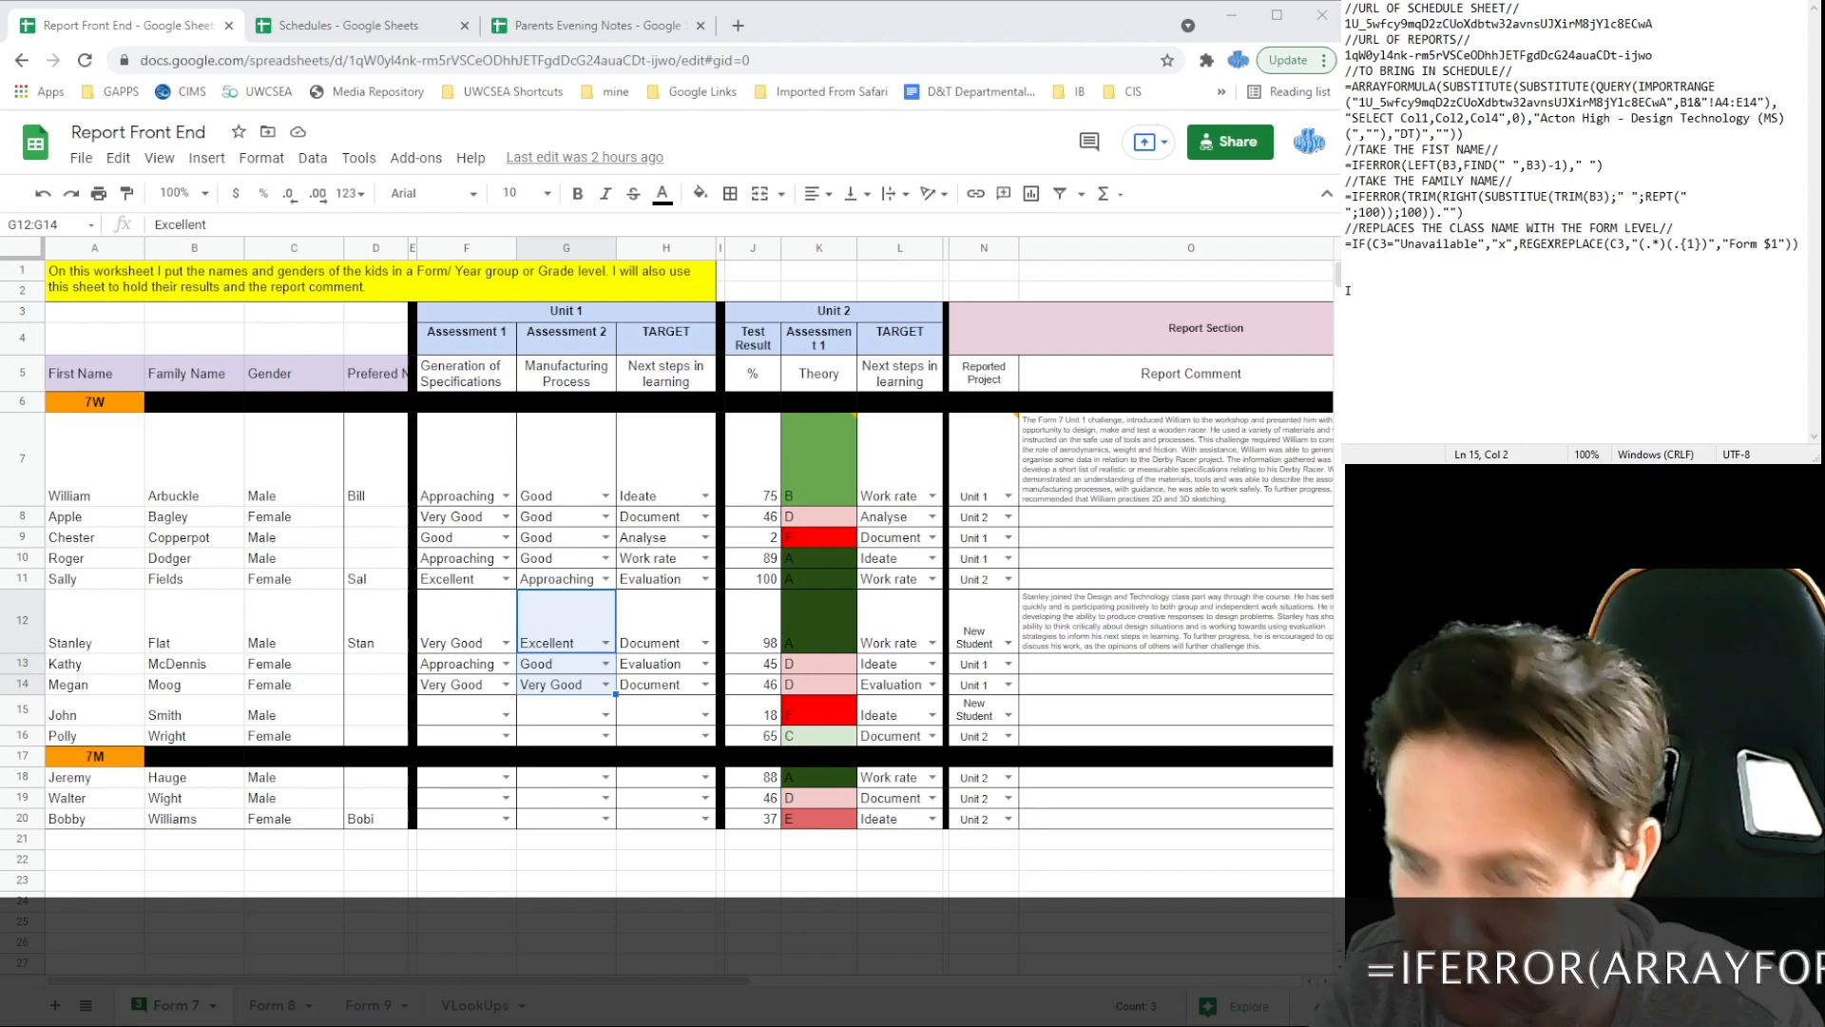
text(MPOR)
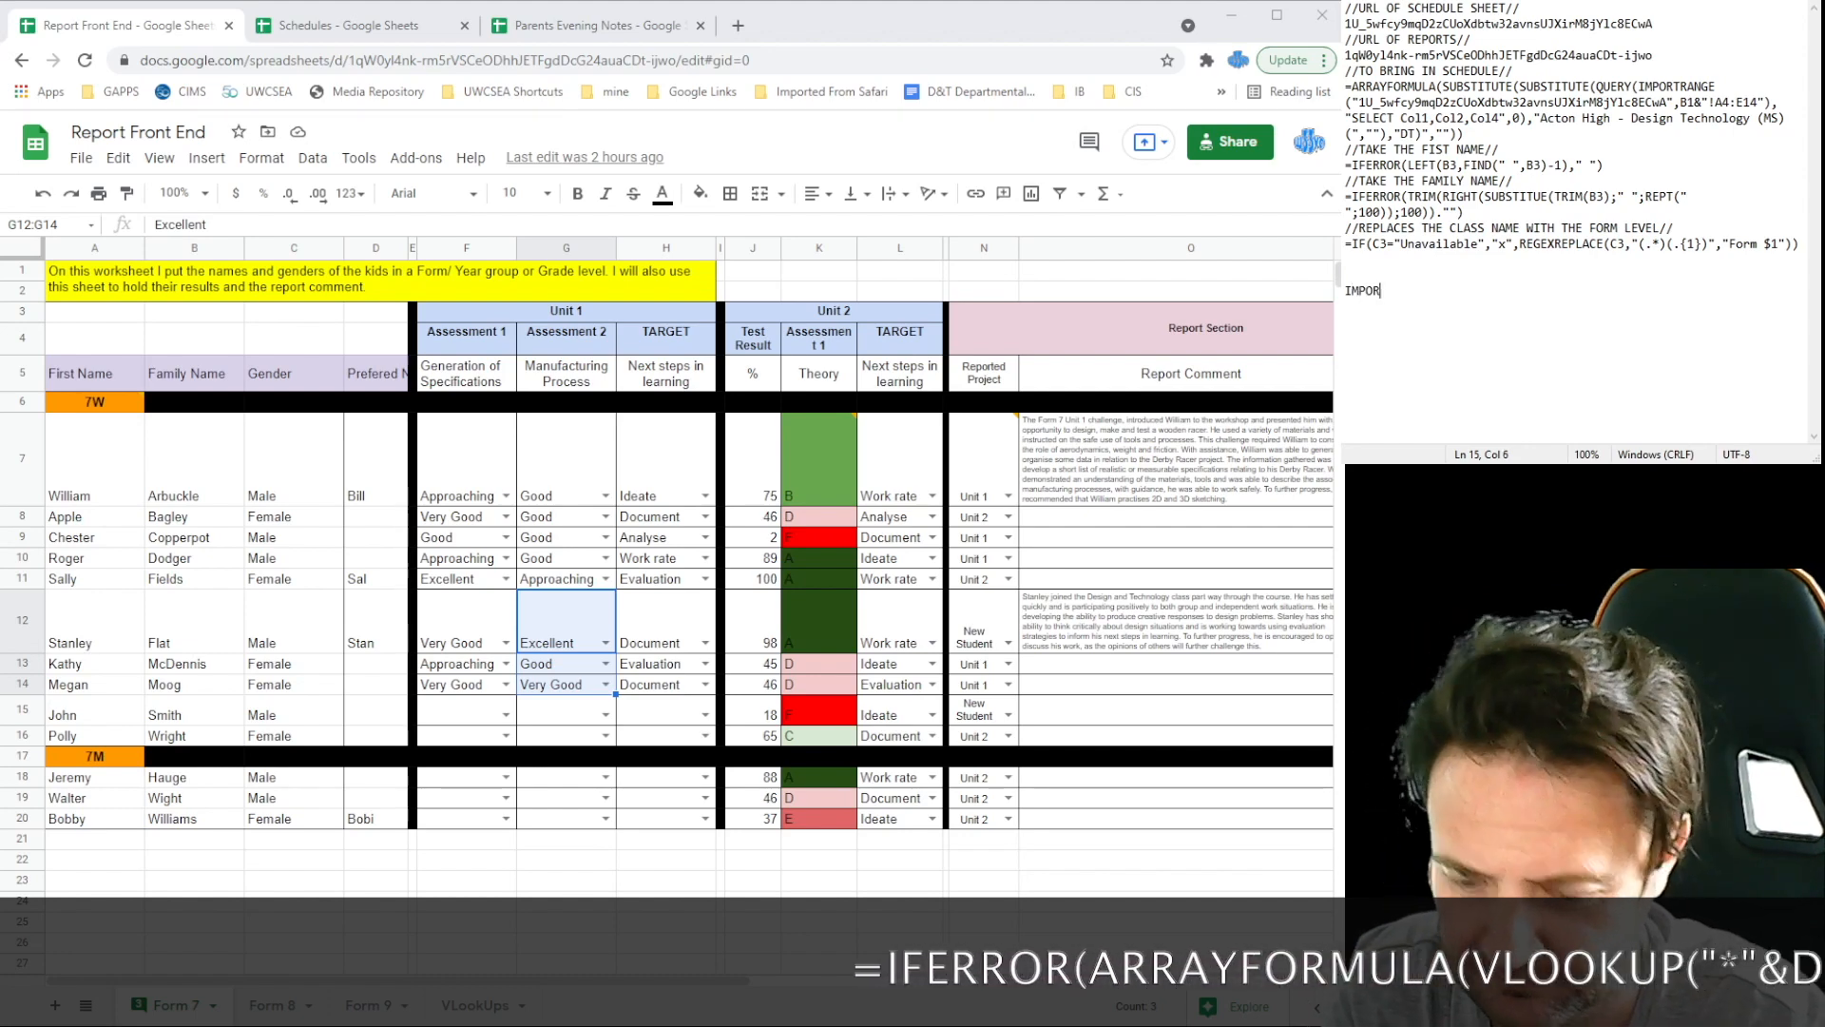
text(TRANGE(")
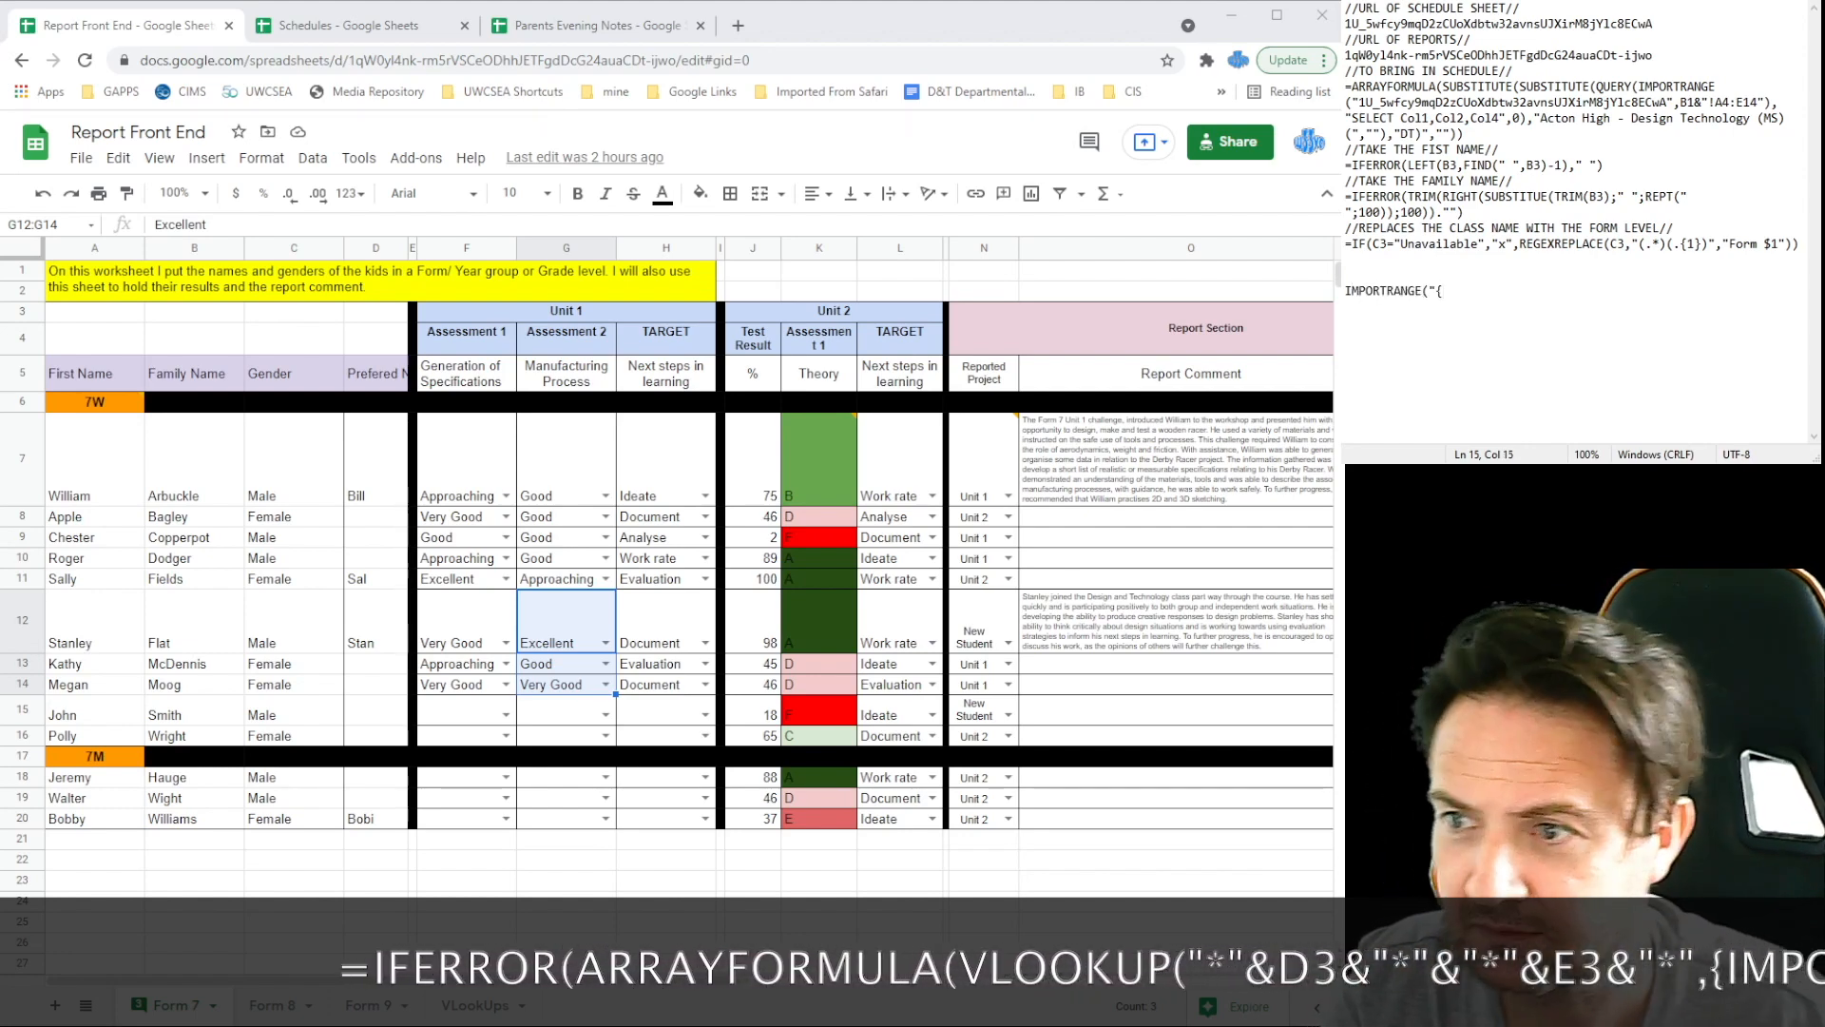
key(ctrl+v)
text(",)
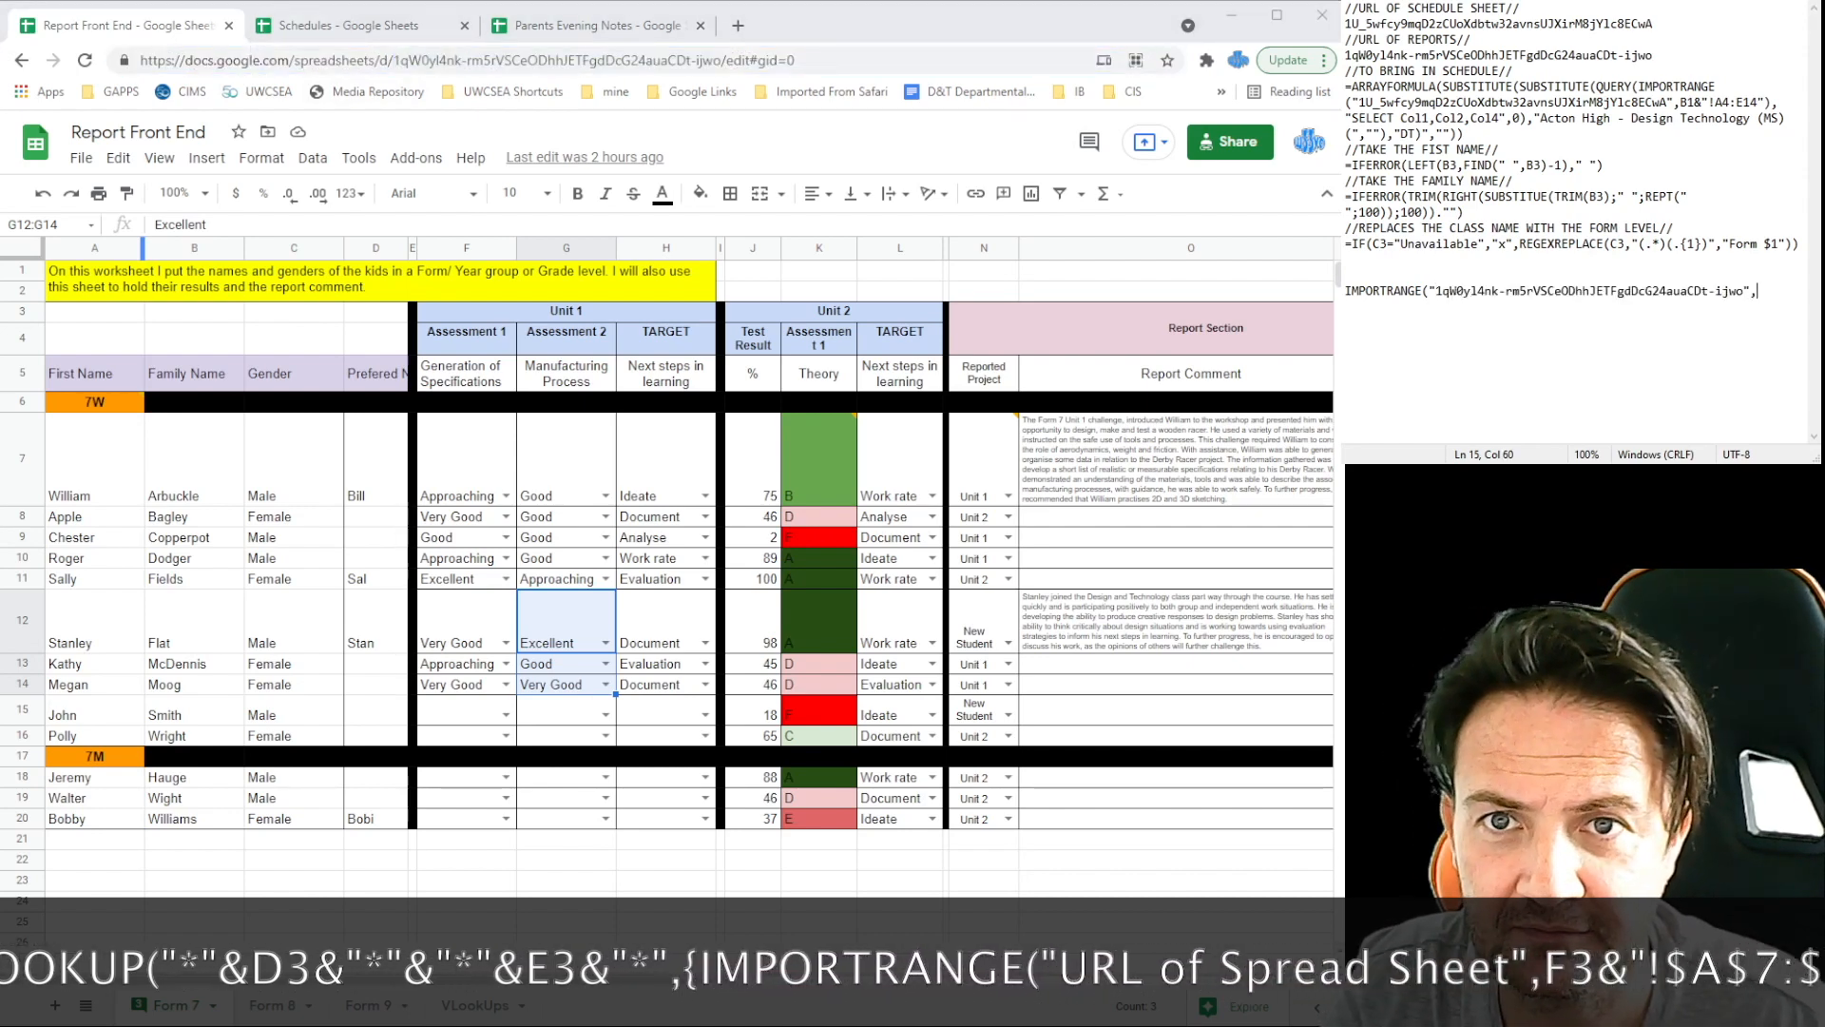
Step: Append F3&"! to the IMPORTRANGE line after checking F3's form name
click(589, 25)
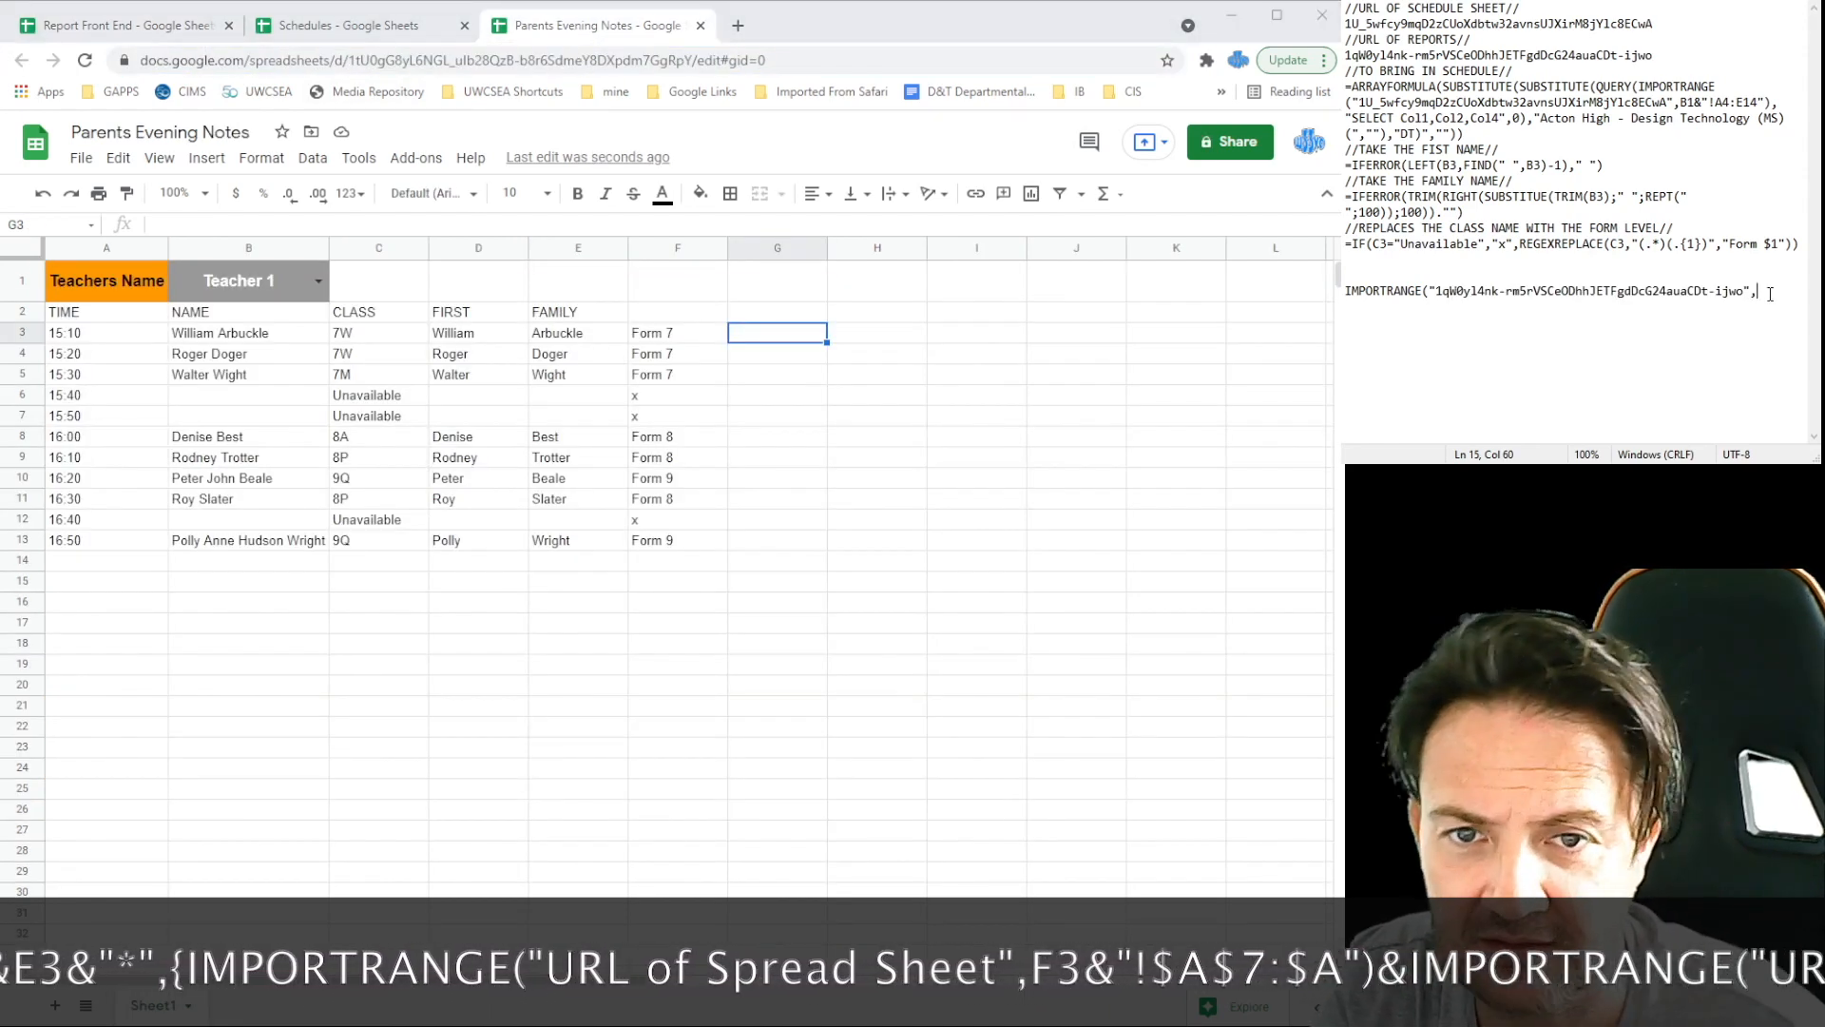
click(692, 336)
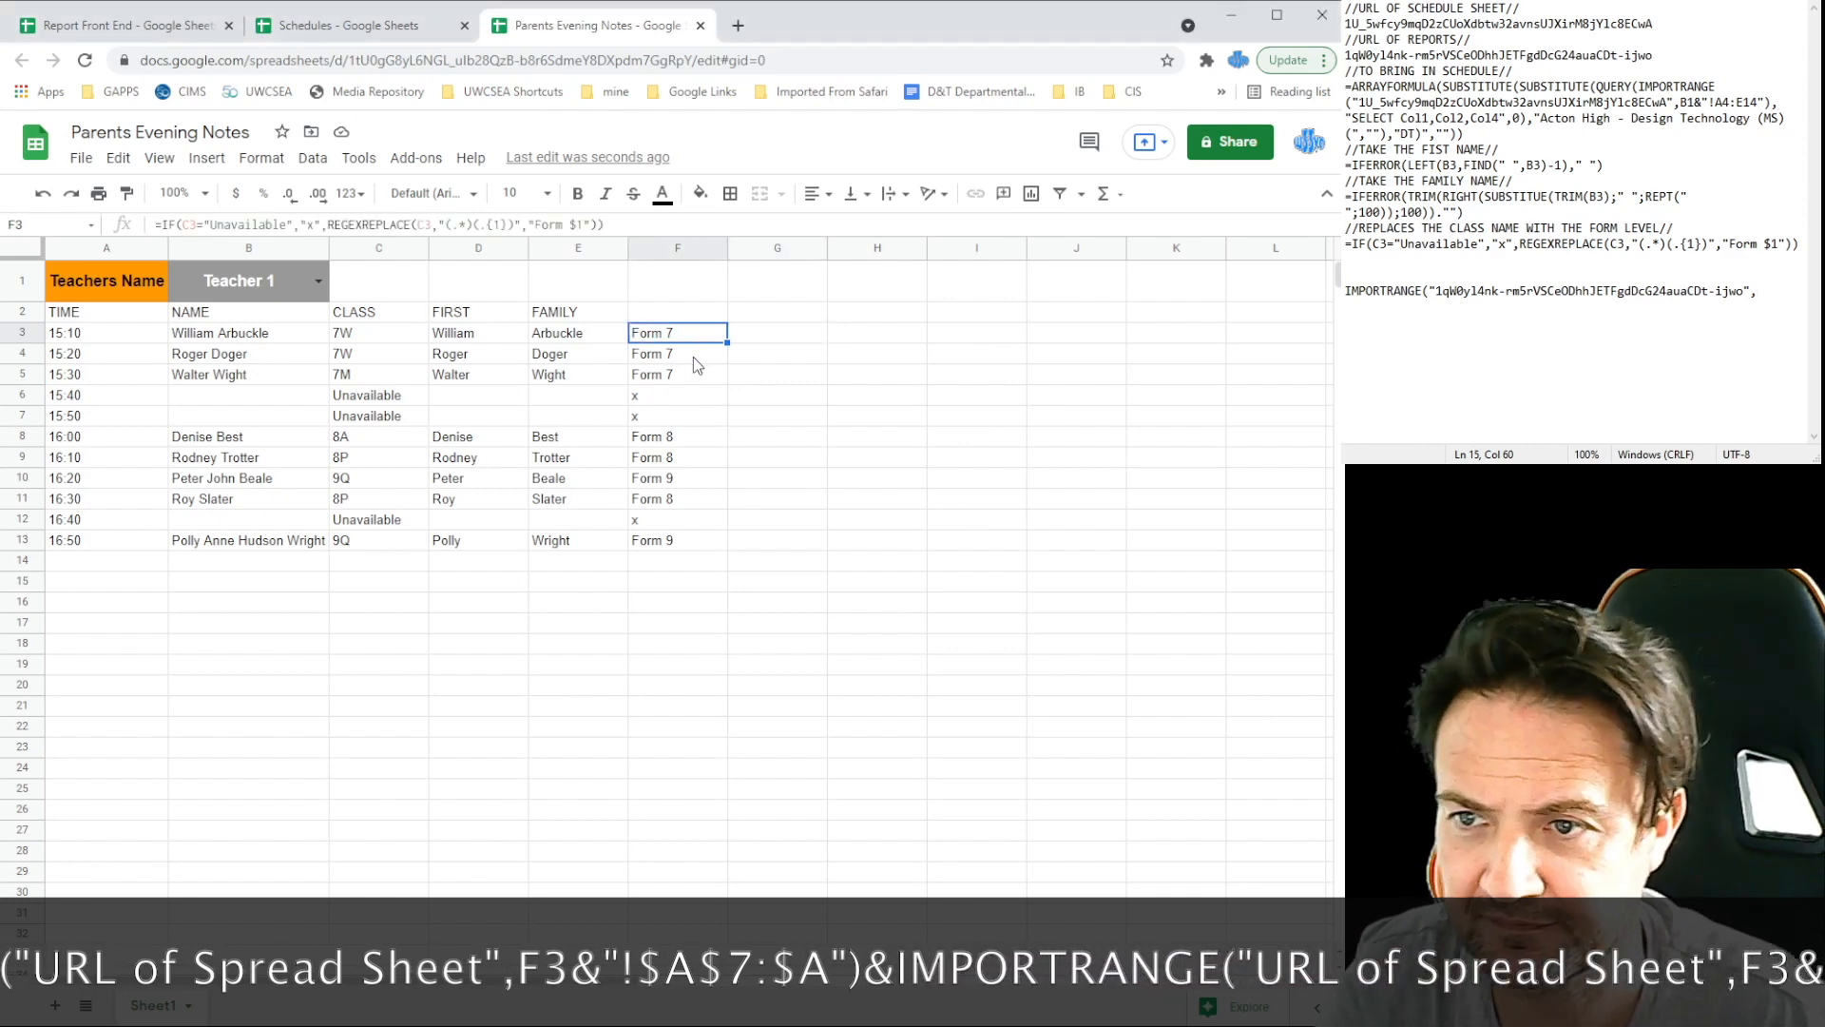
click(1762, 292)
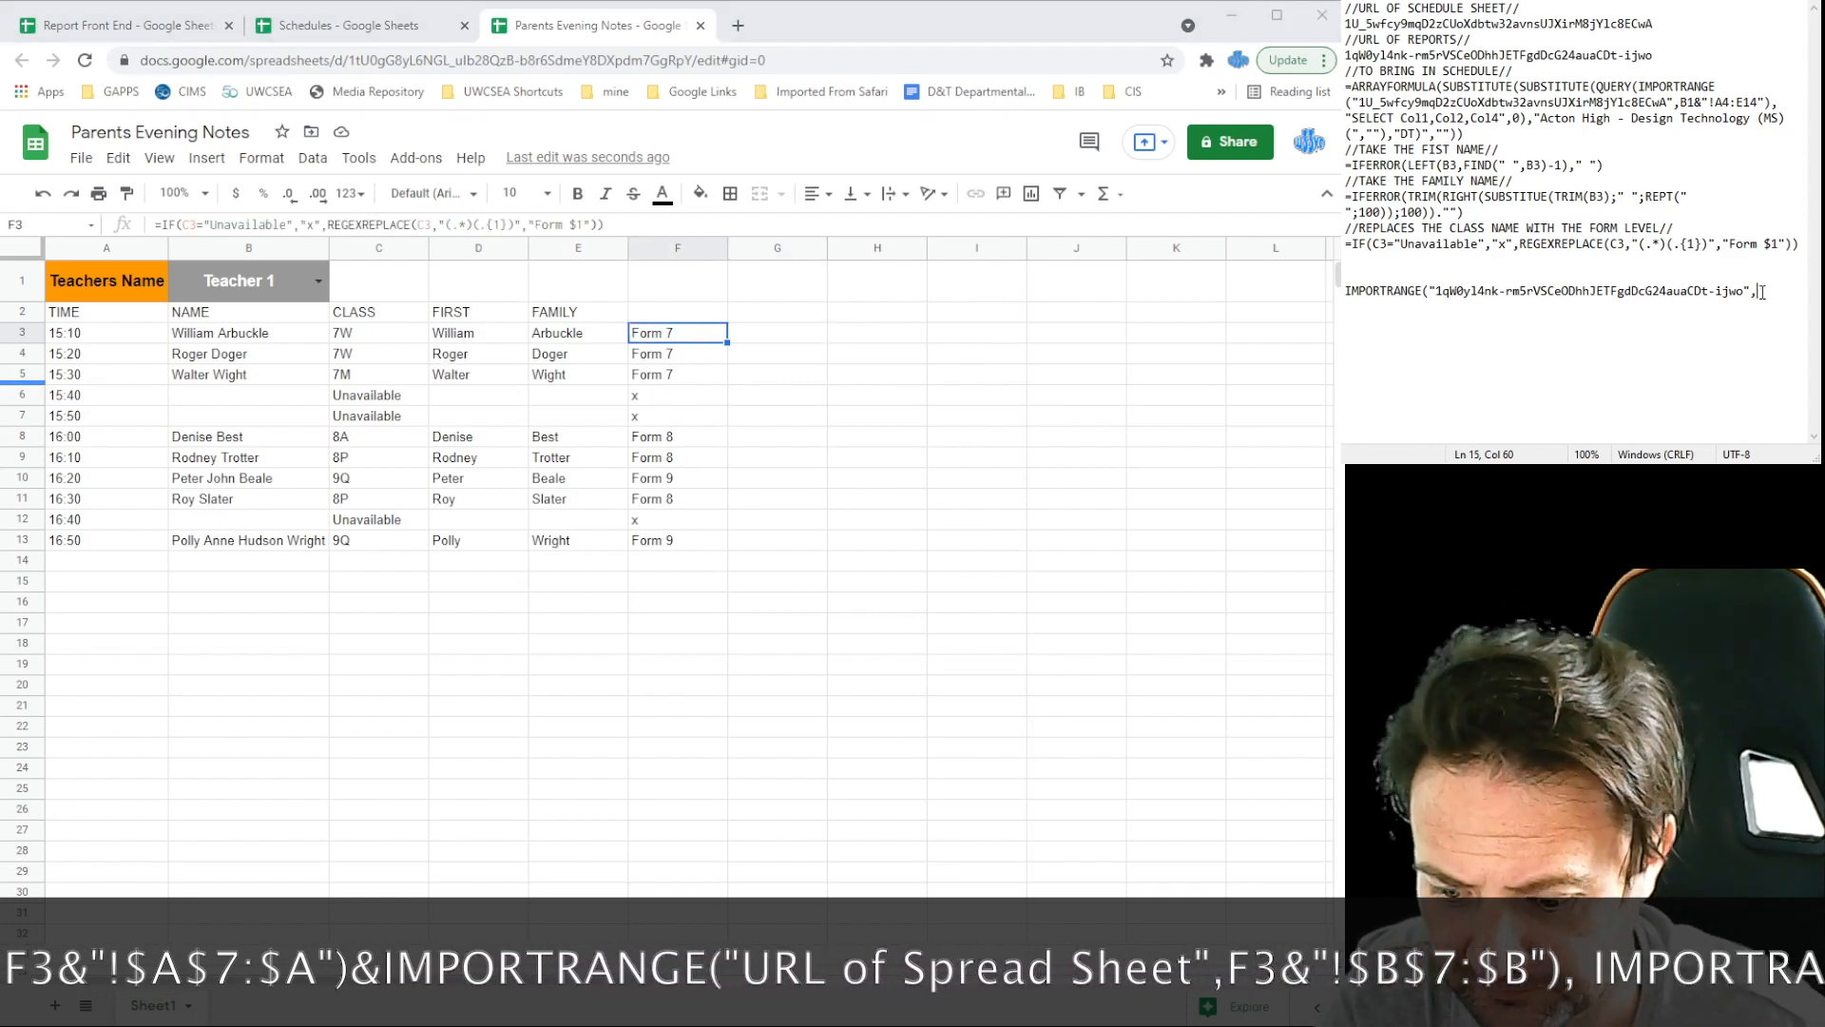
text(F3&)
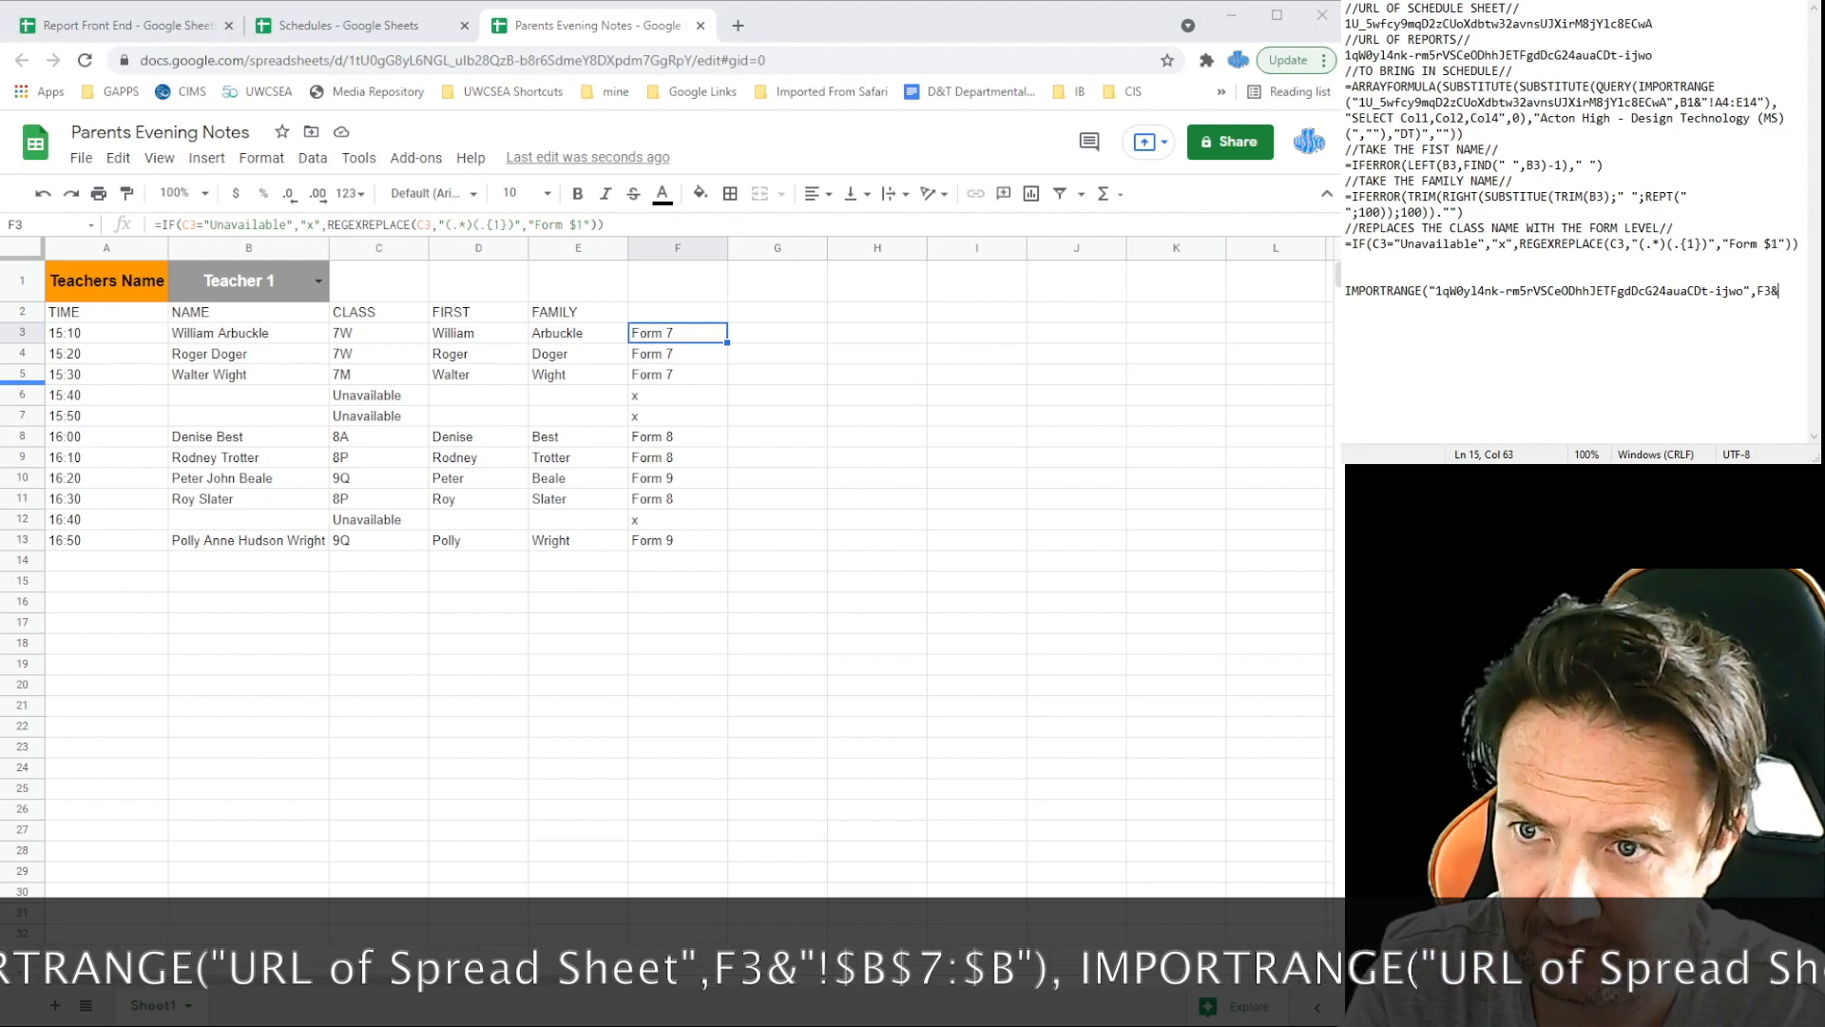
text("!)
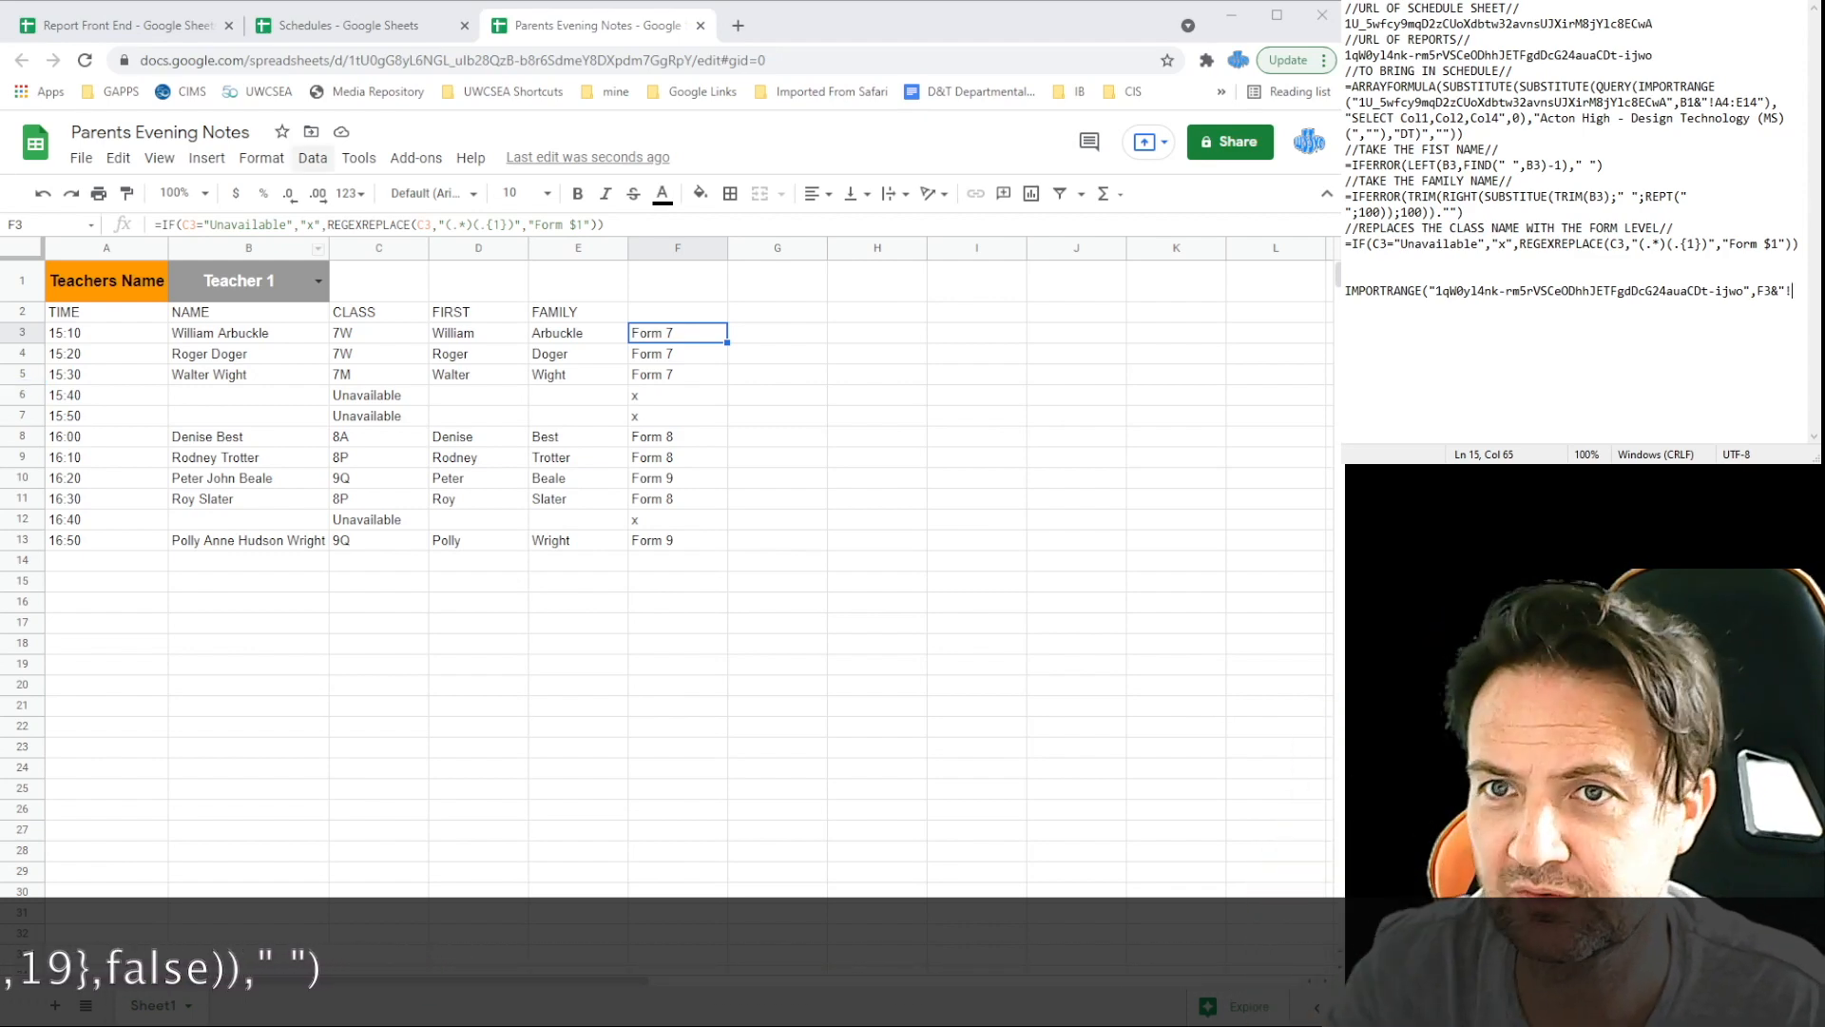
click(123, 24)
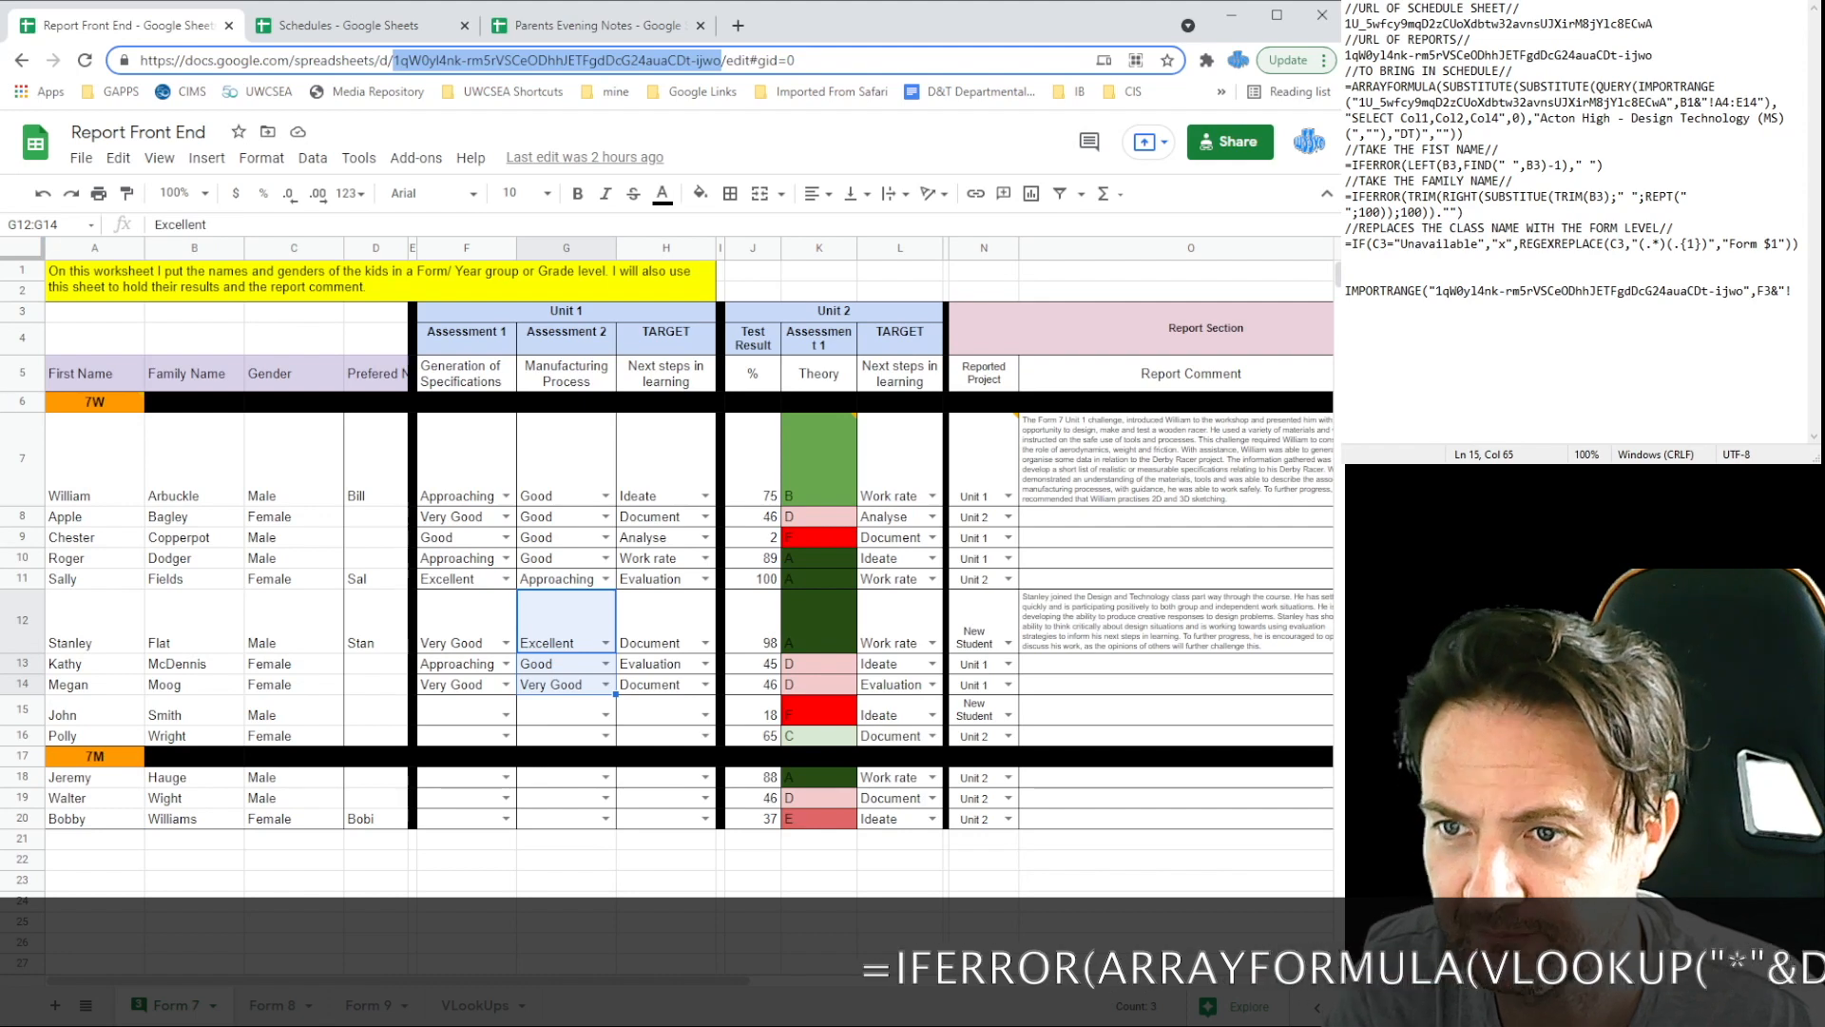
Step: Complete the $A$7:$A IMPORTRANGE and append a joined copy with the range $B$7:$B
key(alt+Tab)
text($a)
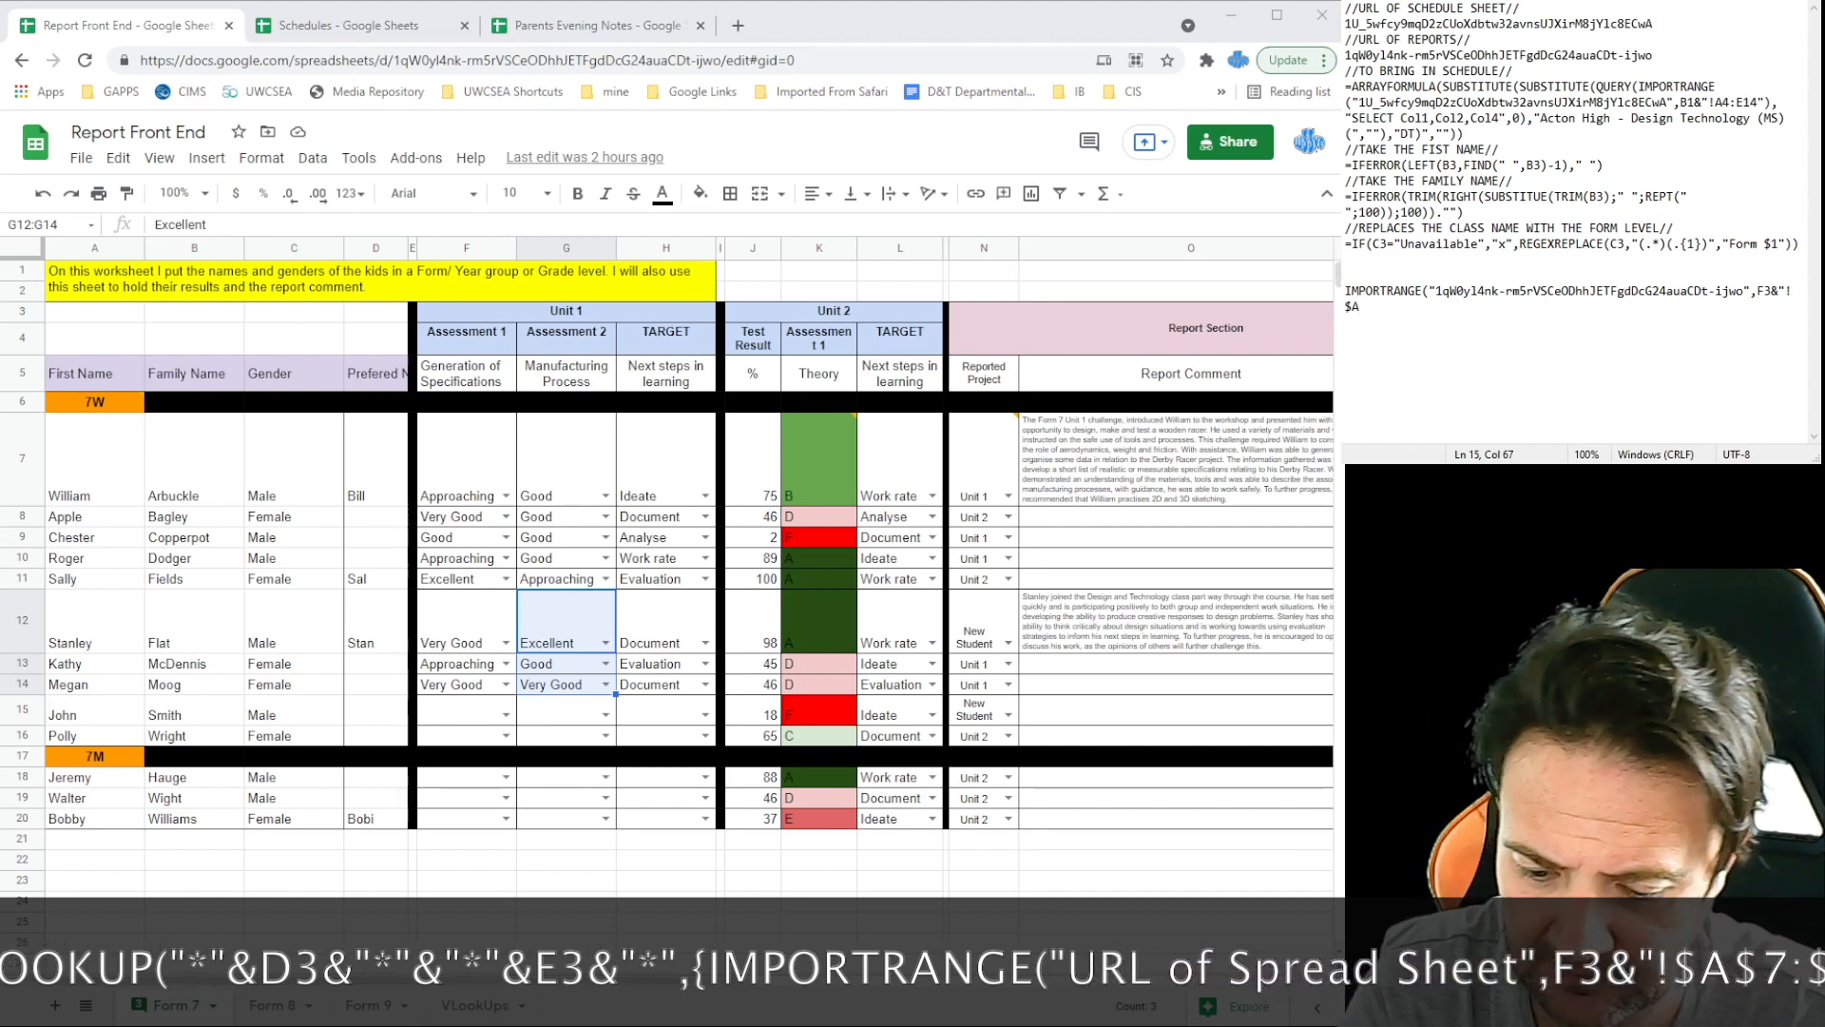
text($7)
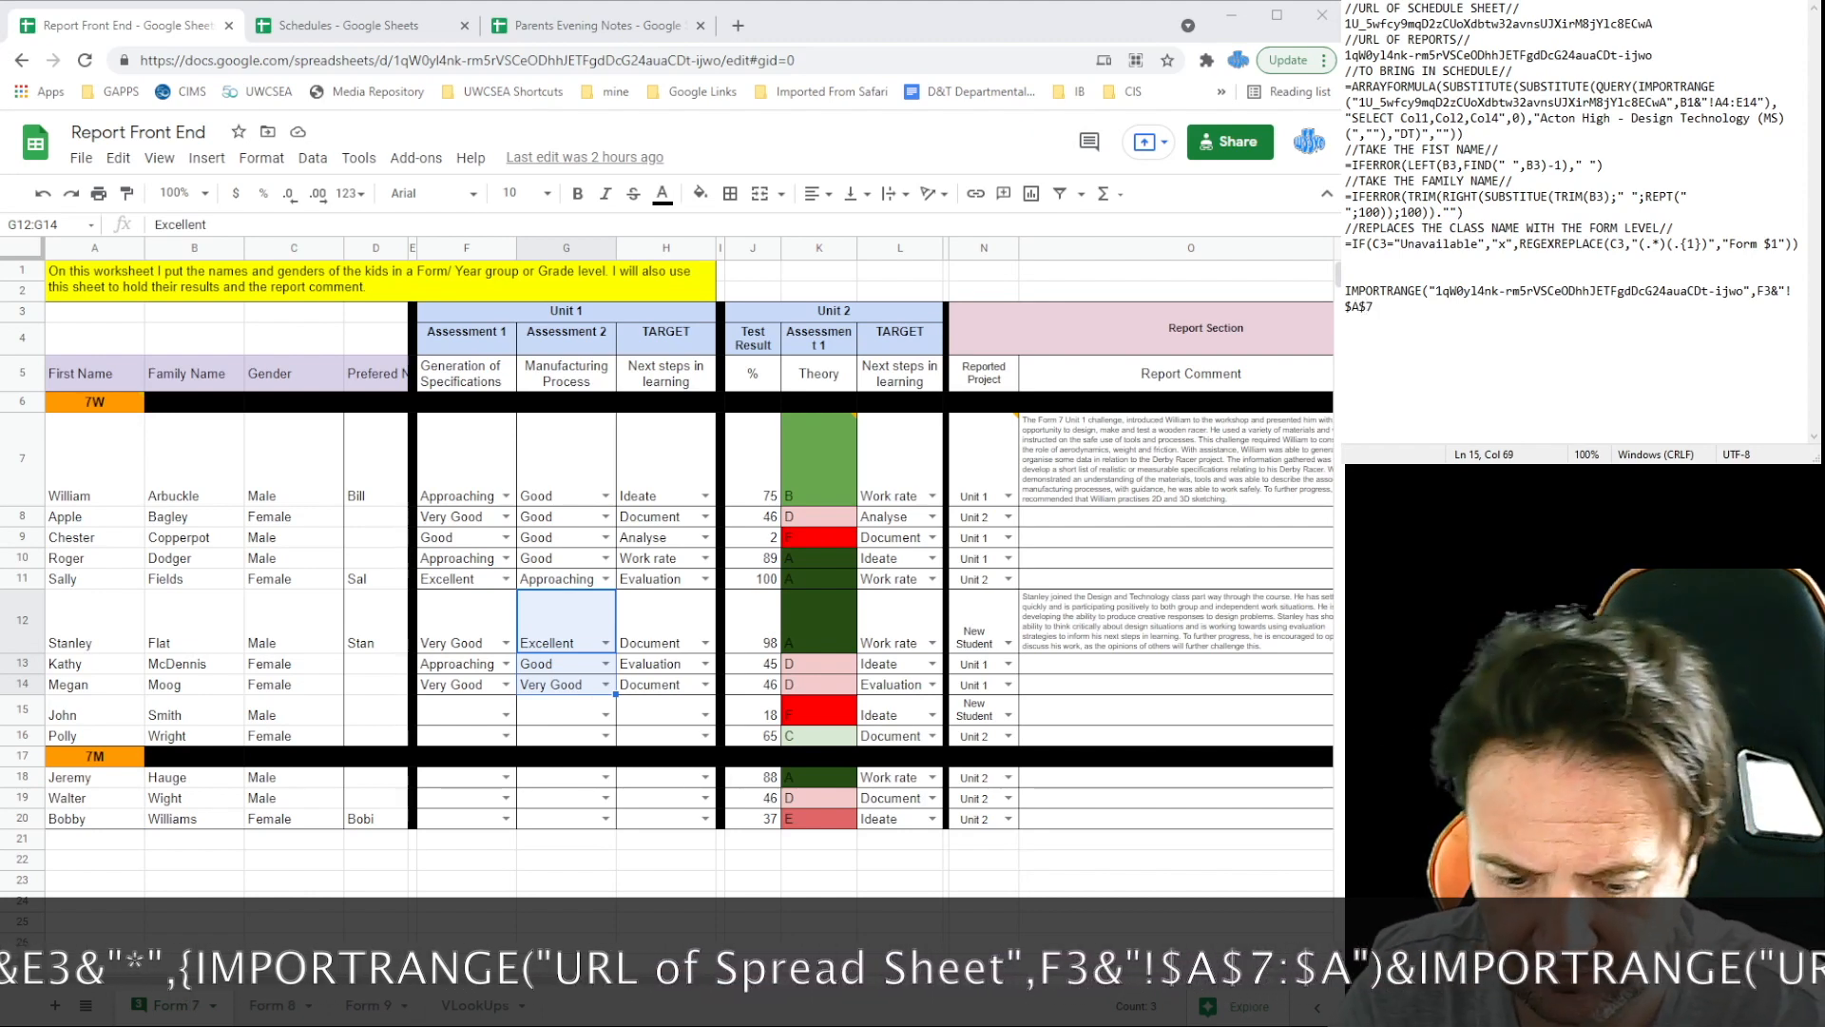
text(:$A")
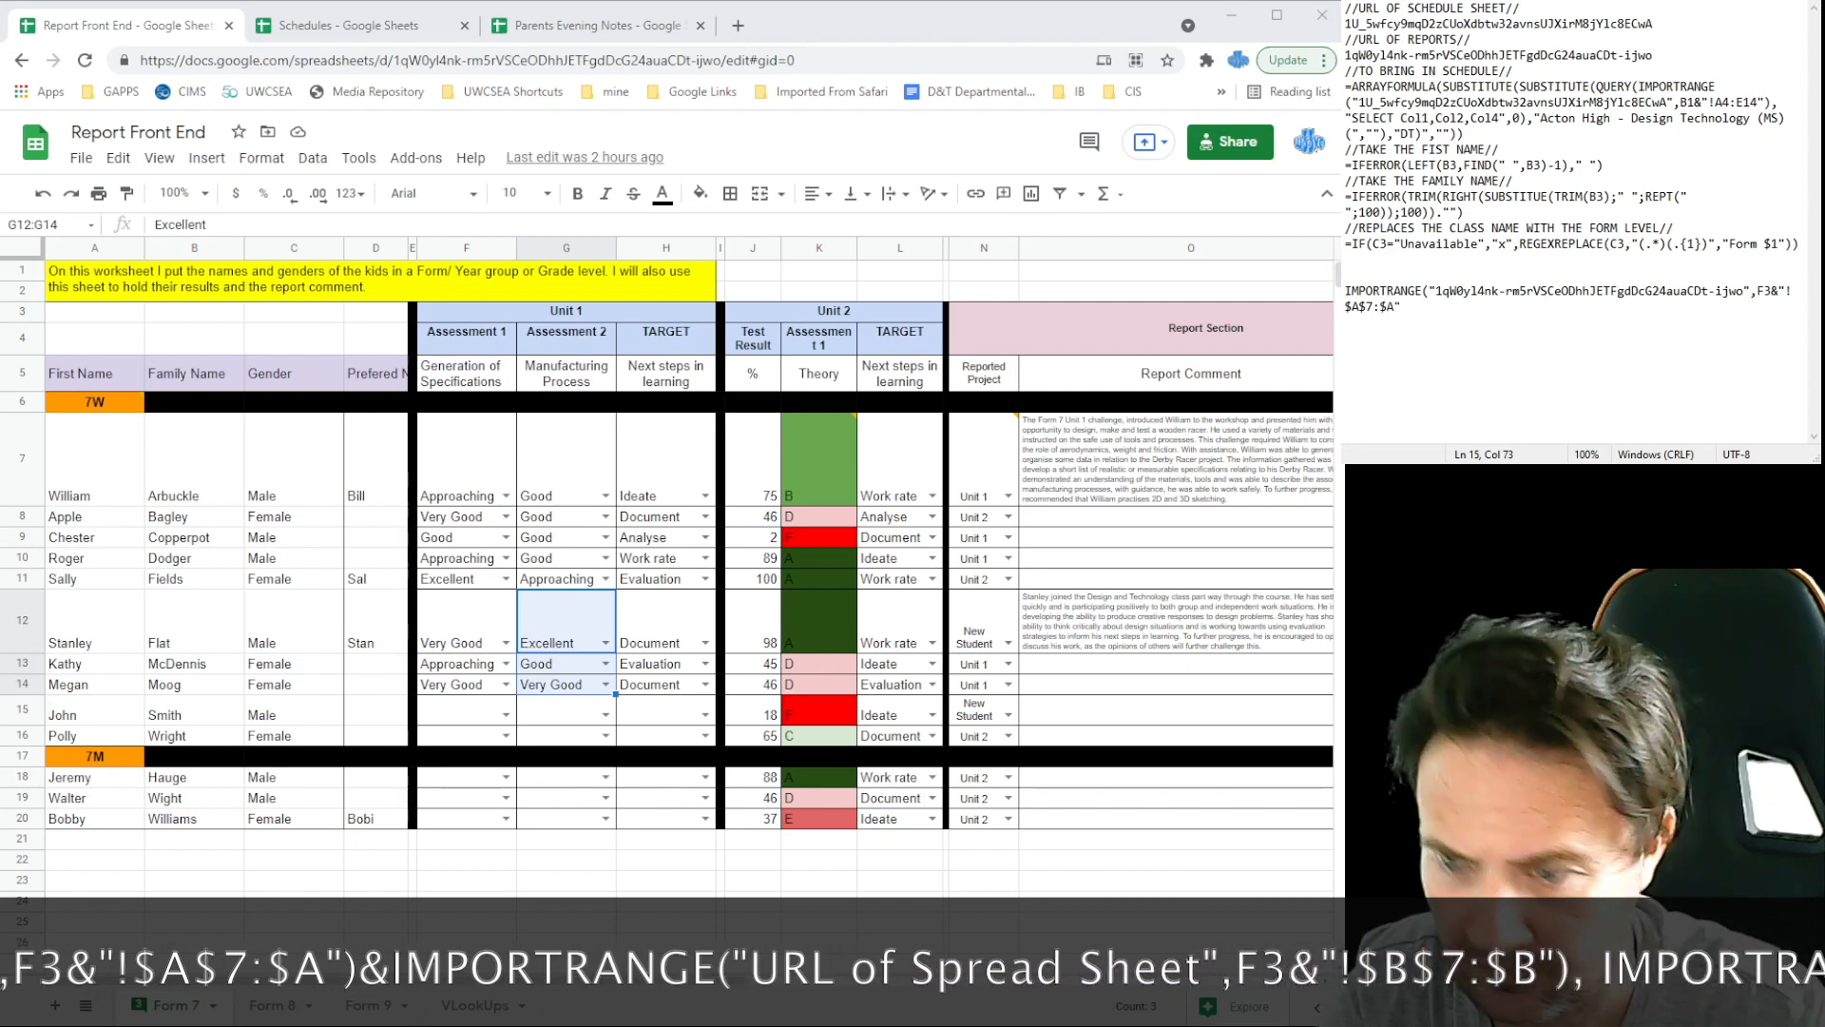
text())
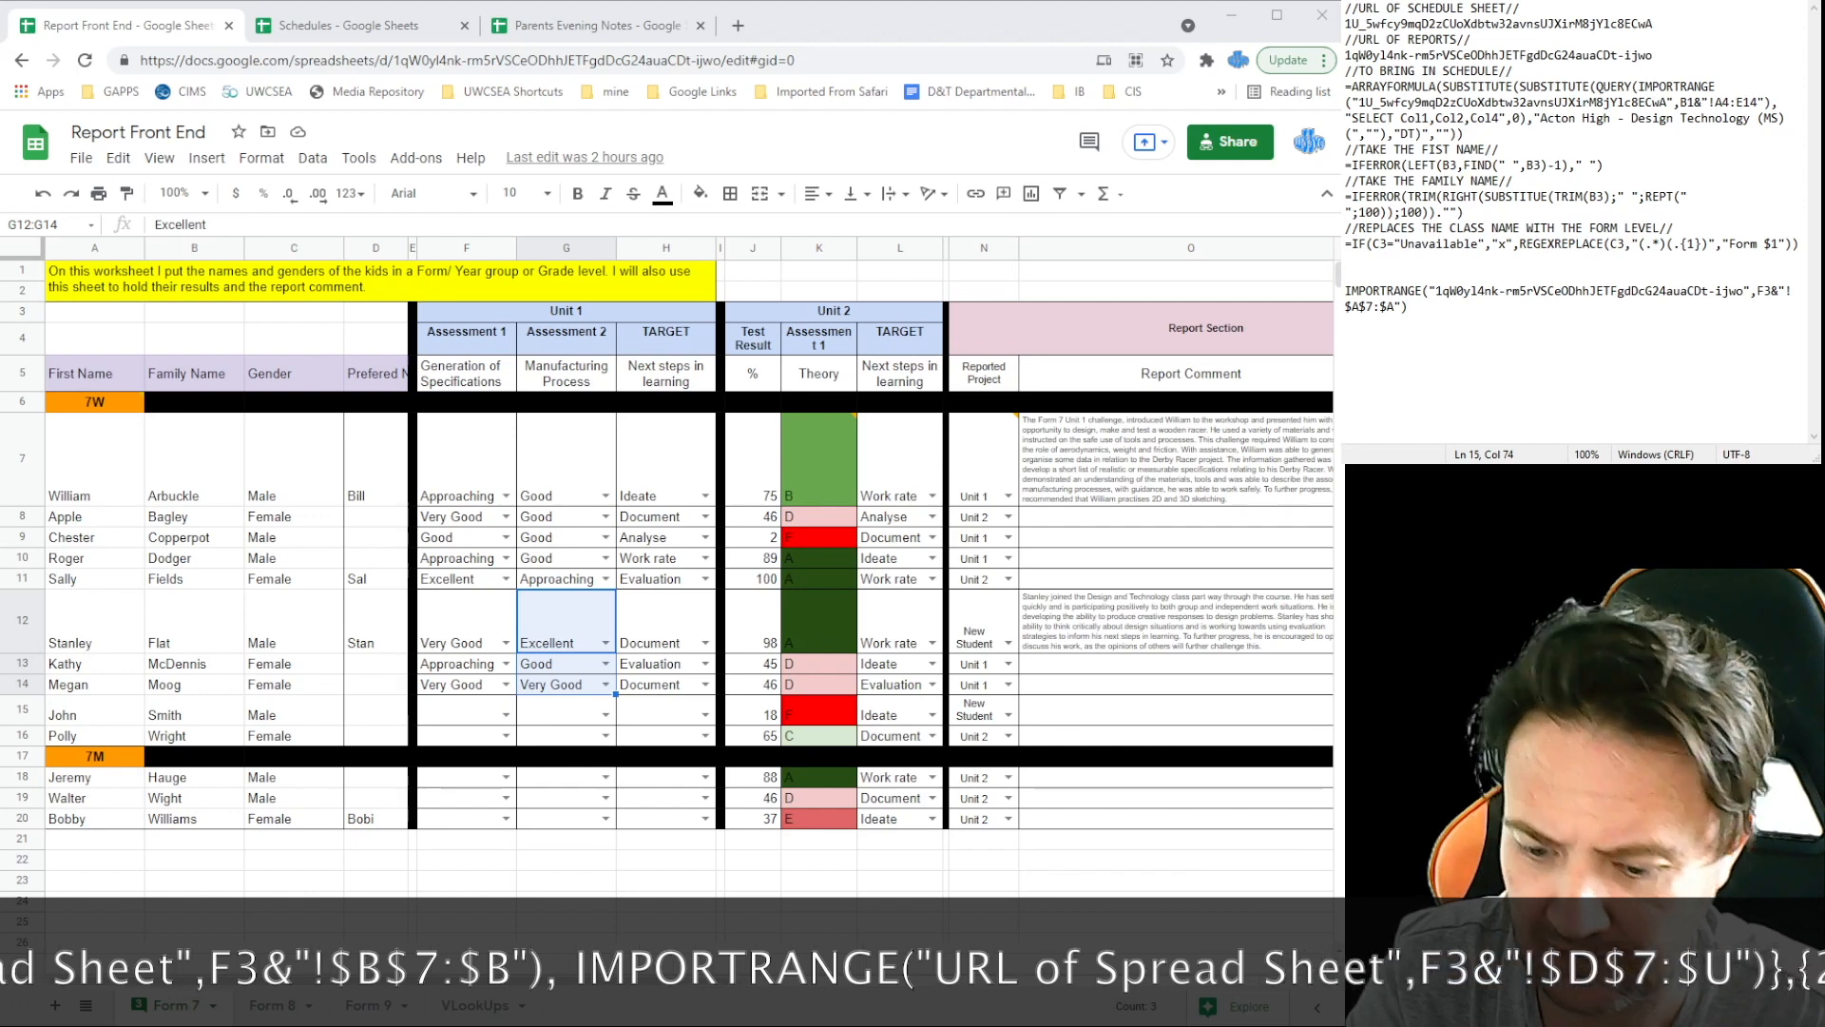
drag(1405, 307, 1348, 293)
key(ctrl+c)
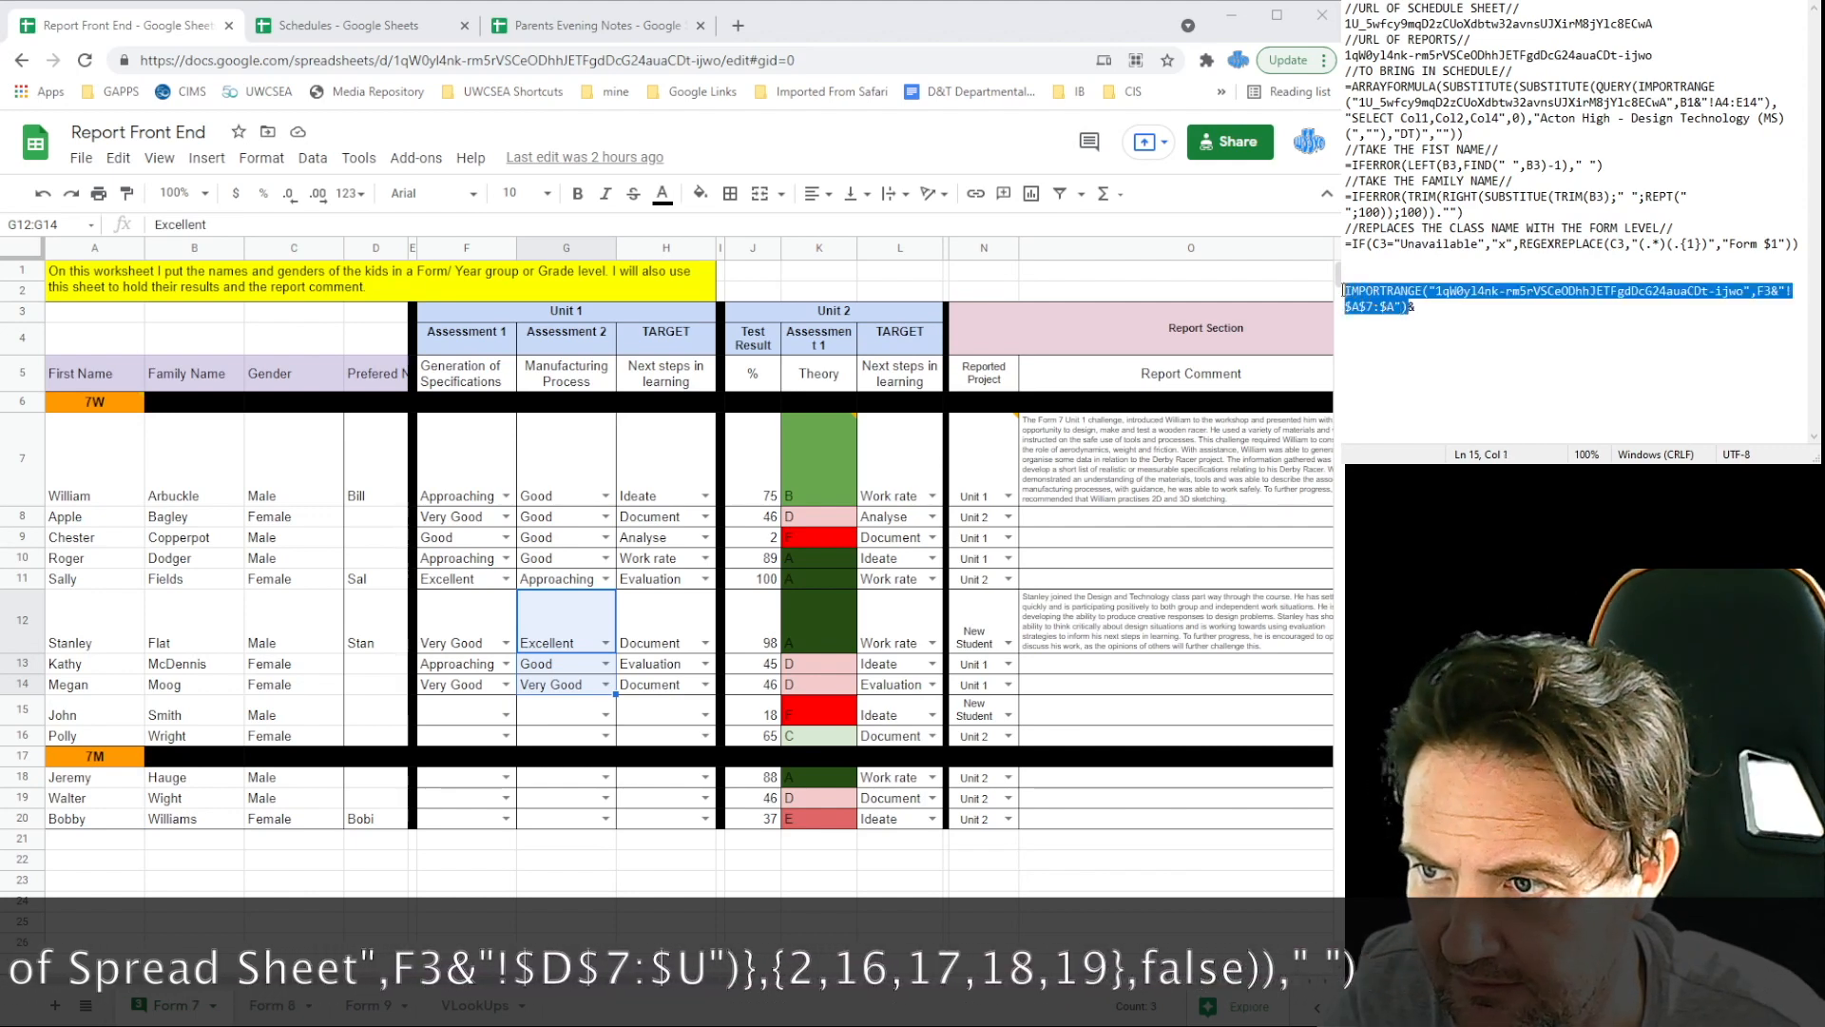
click(1432, 313)
key(ctrl+v)
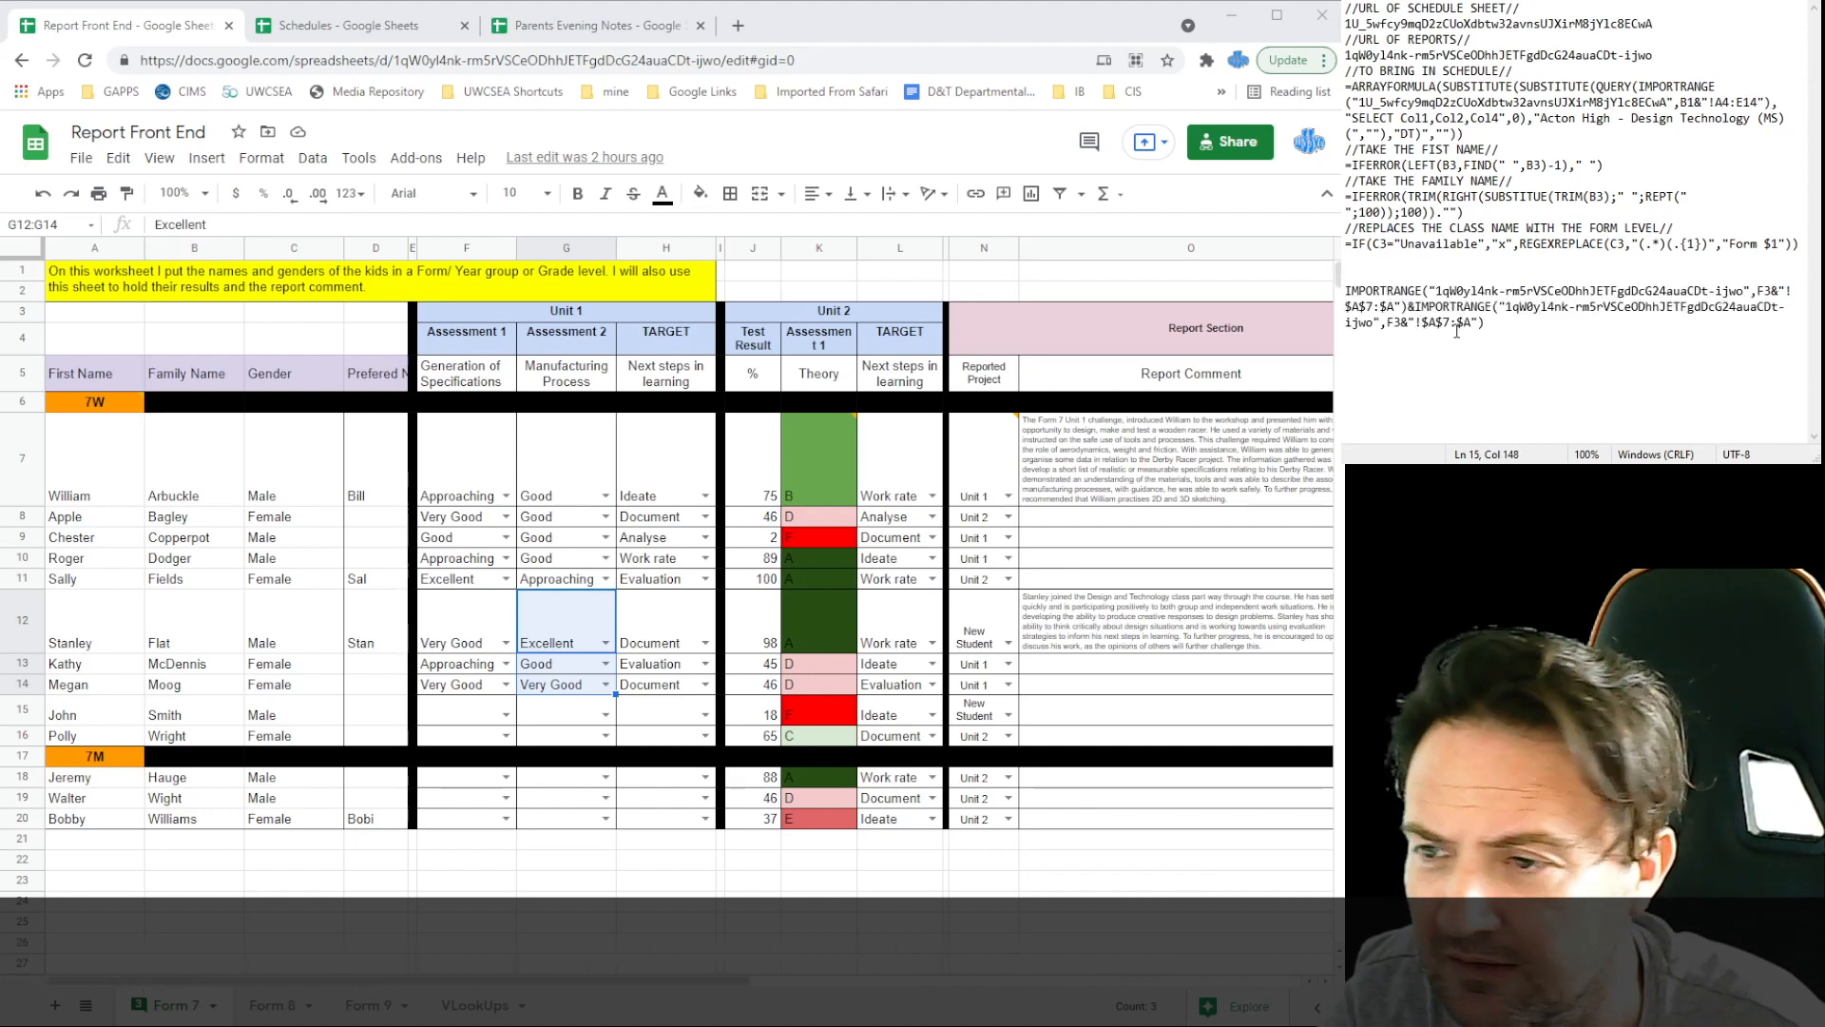
key(BackSpace)
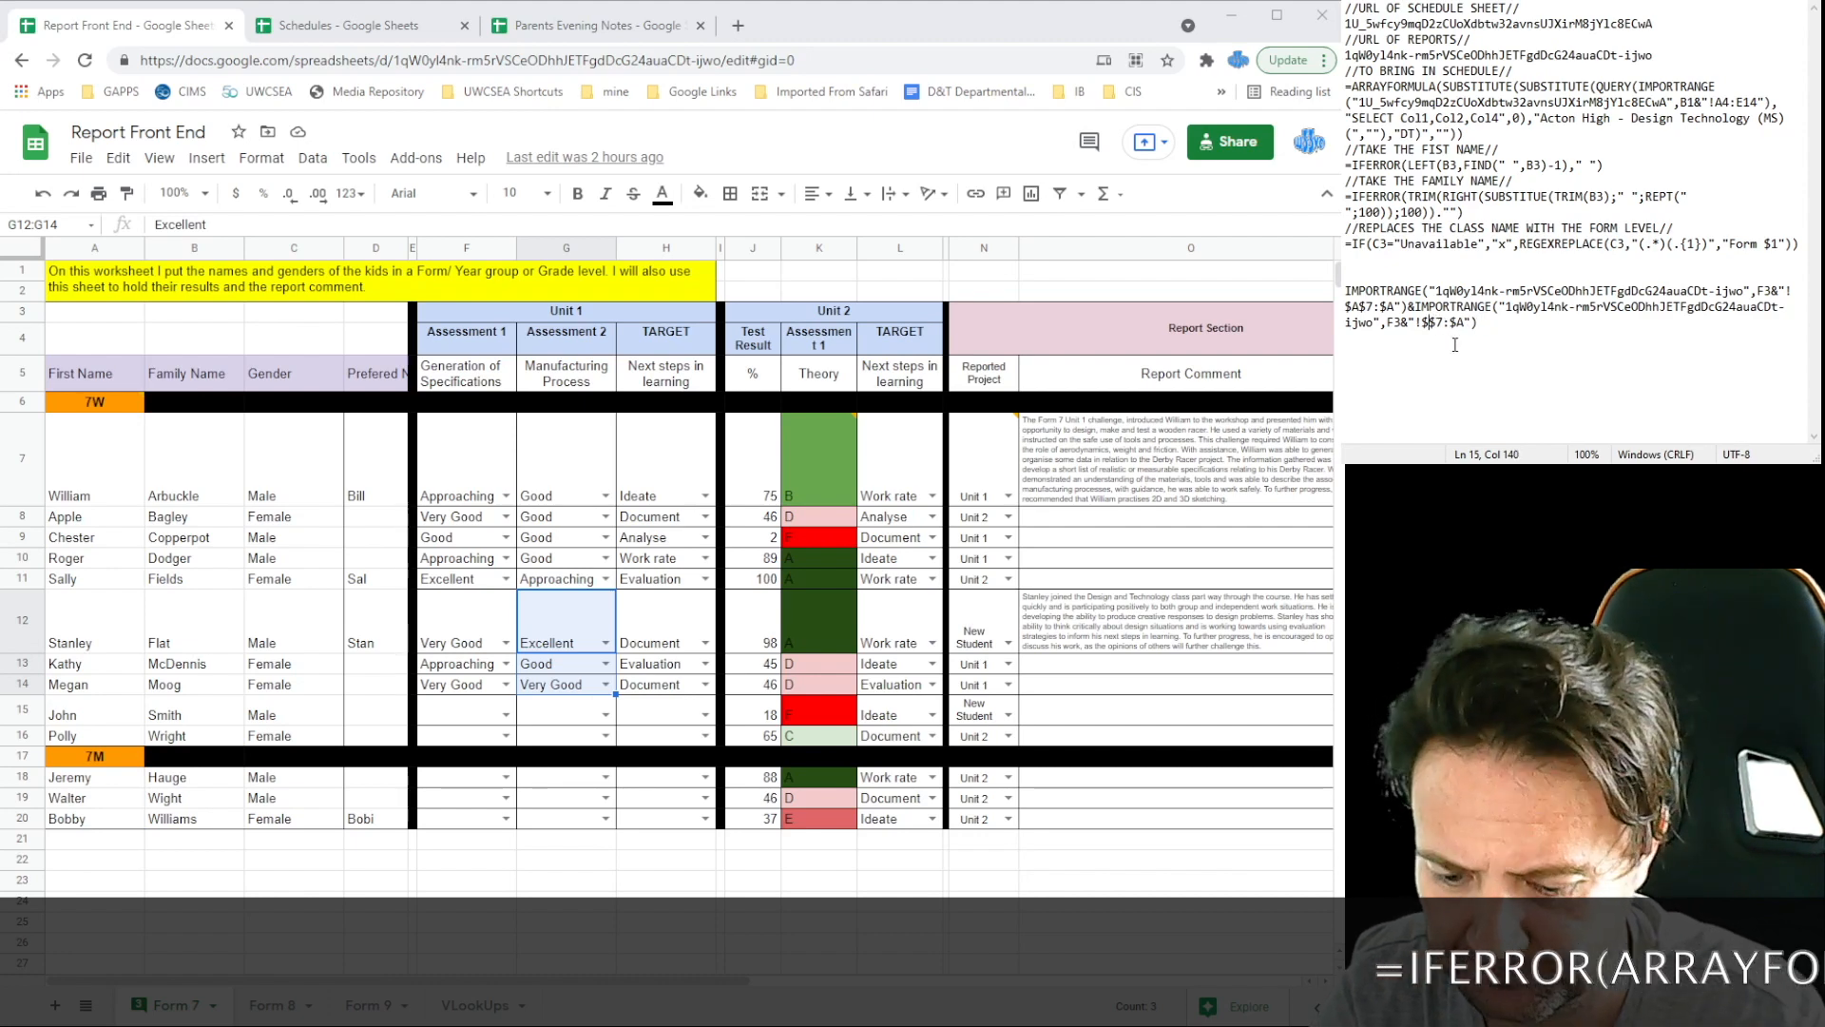
text(B)
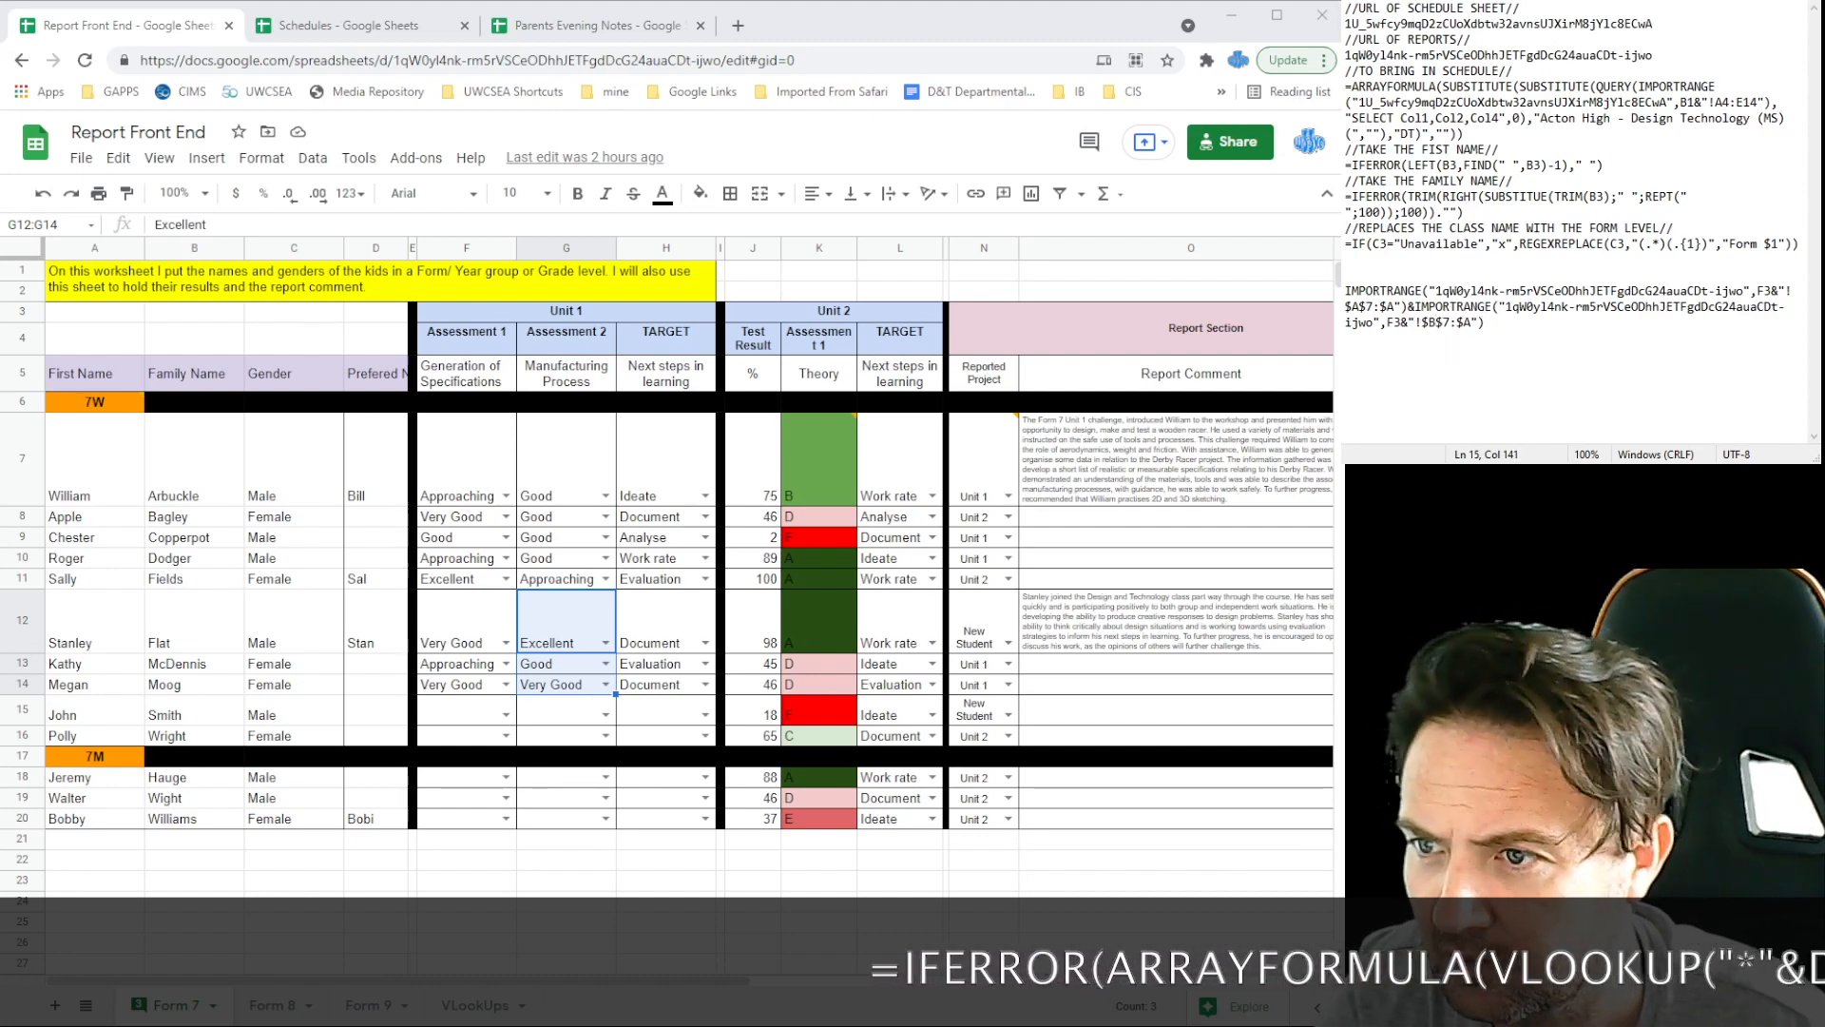
click(1472, 328)
key(BackSpace)
text(B)
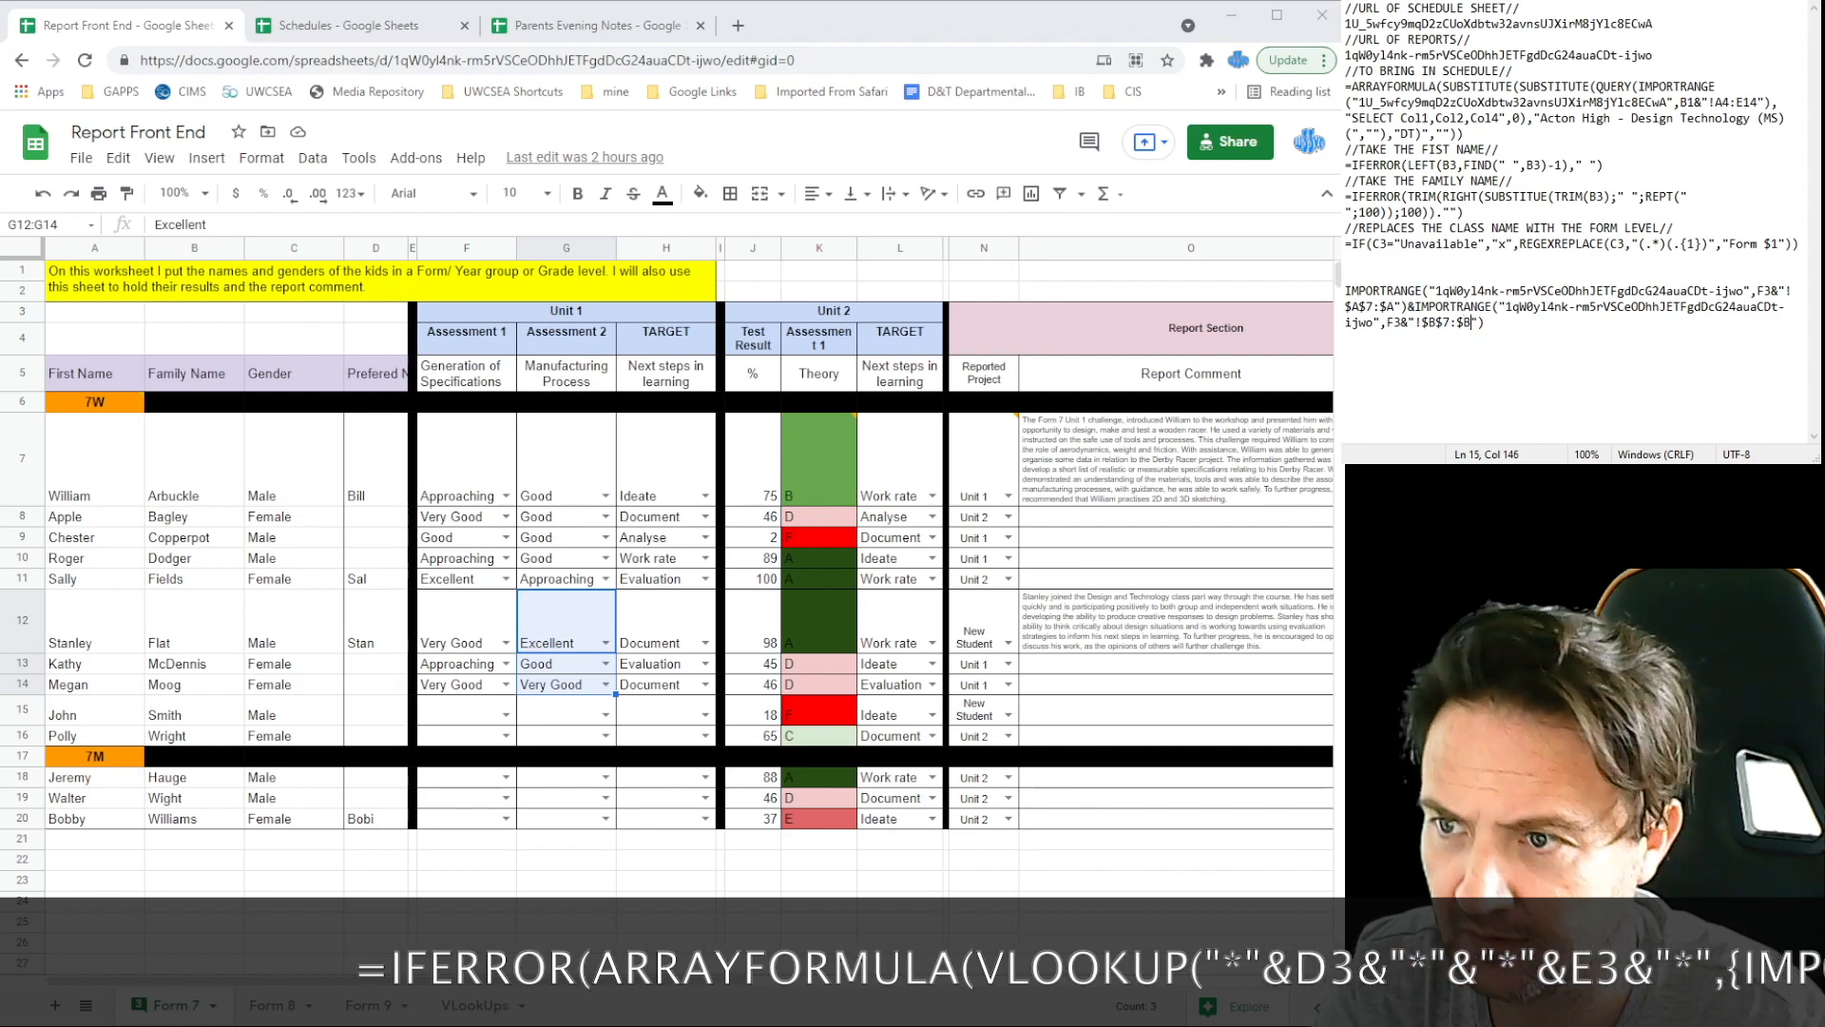
click(1505, 340)
text(,)
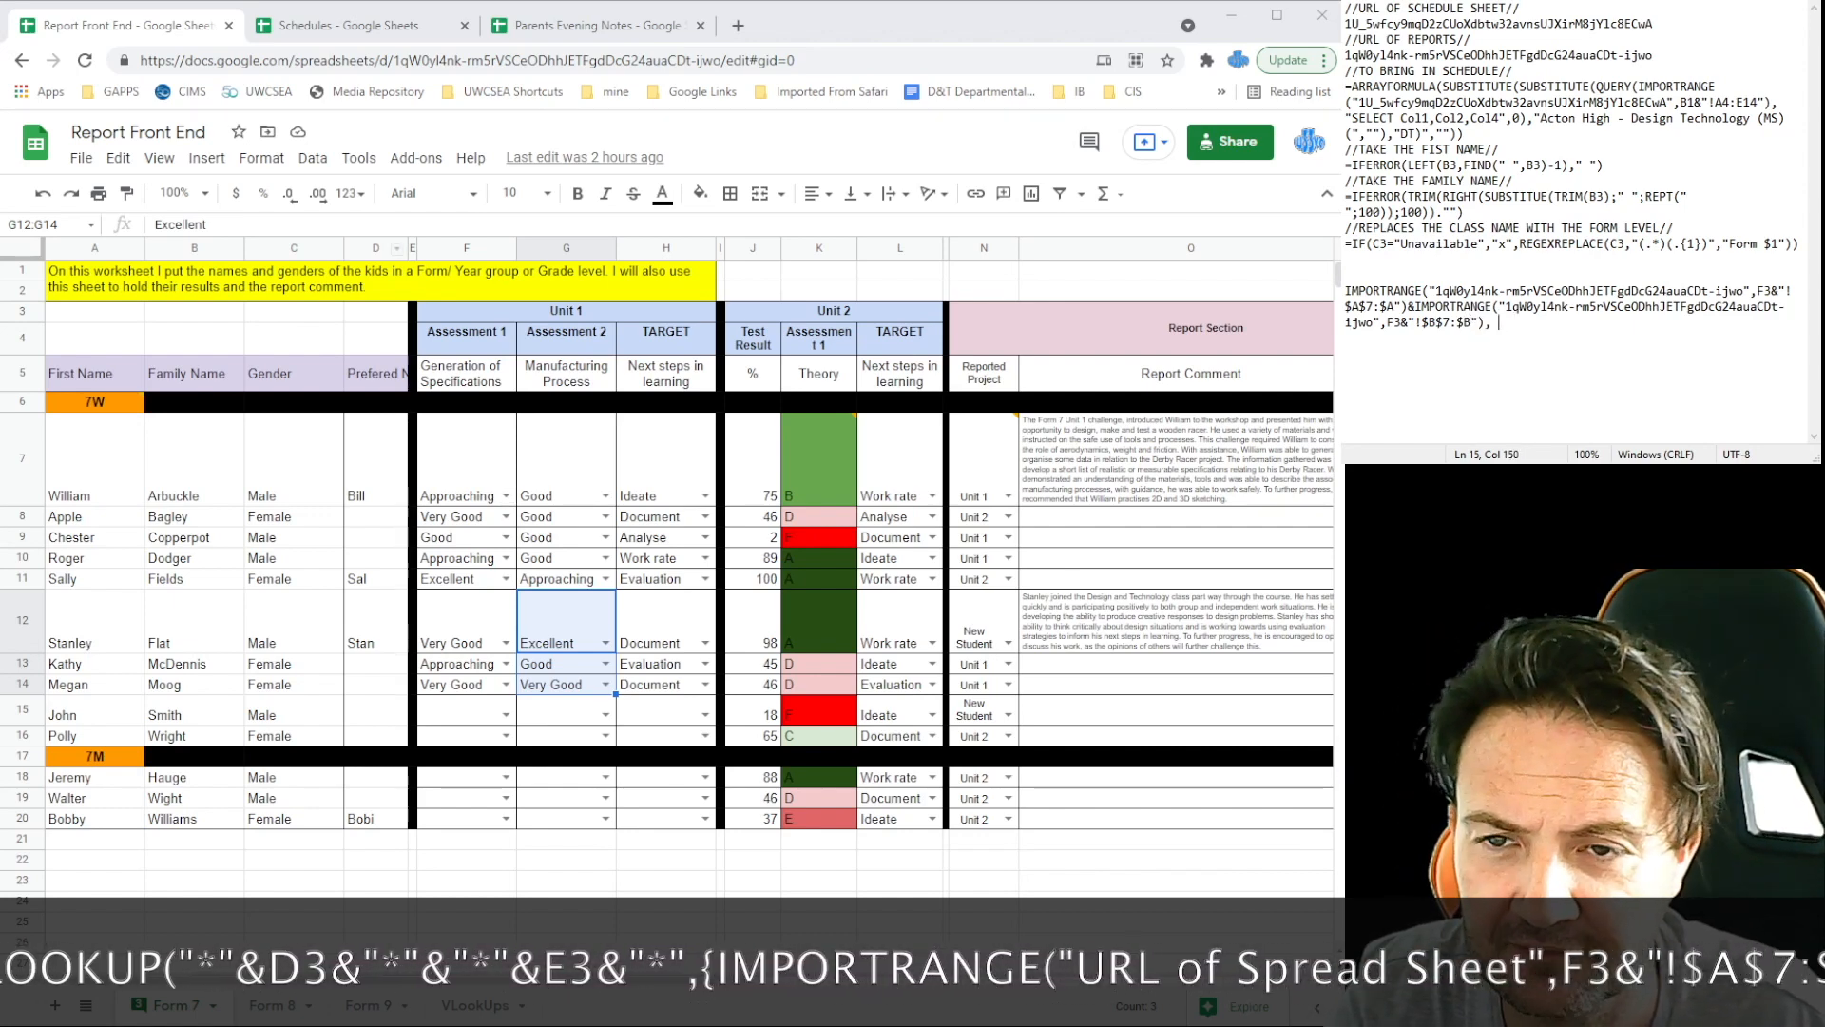
Step: Add a third IMPORTRANGE copy ranging $D$7:$U, then start a VLOOKUP( line below
key(alt+Tab)
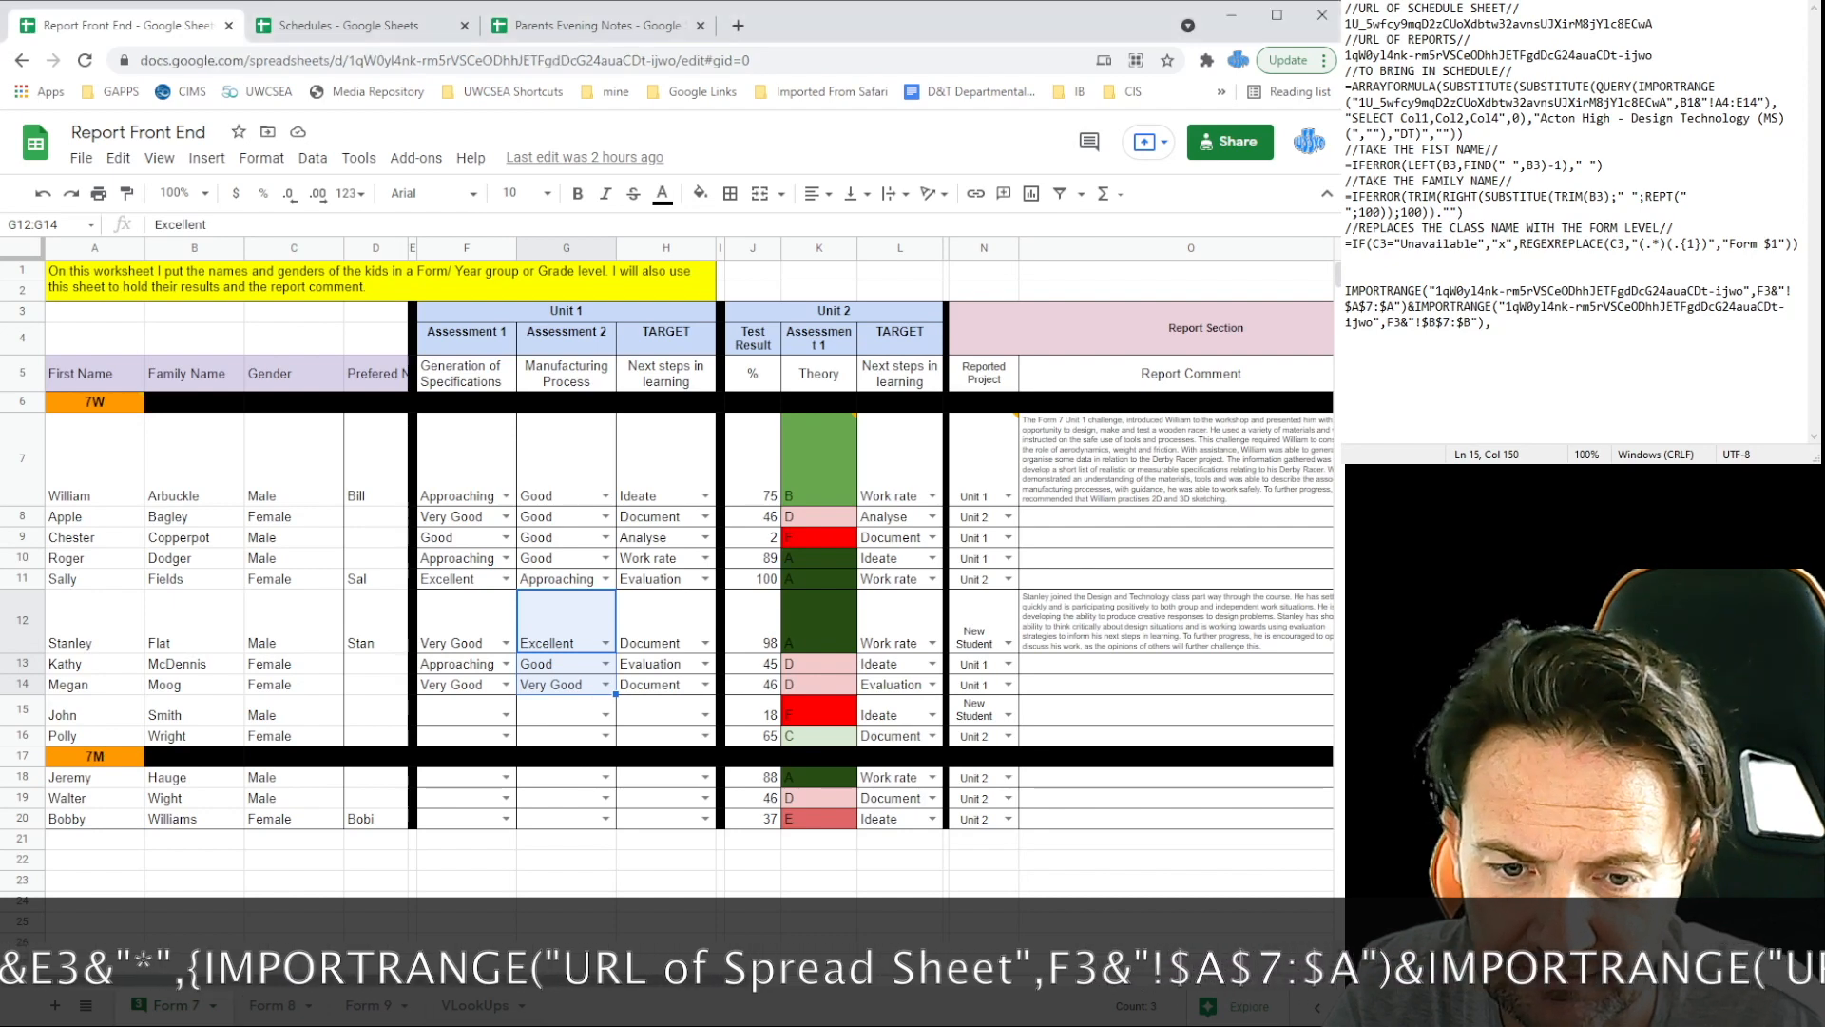
drag(719, 995, 1046, 1010)
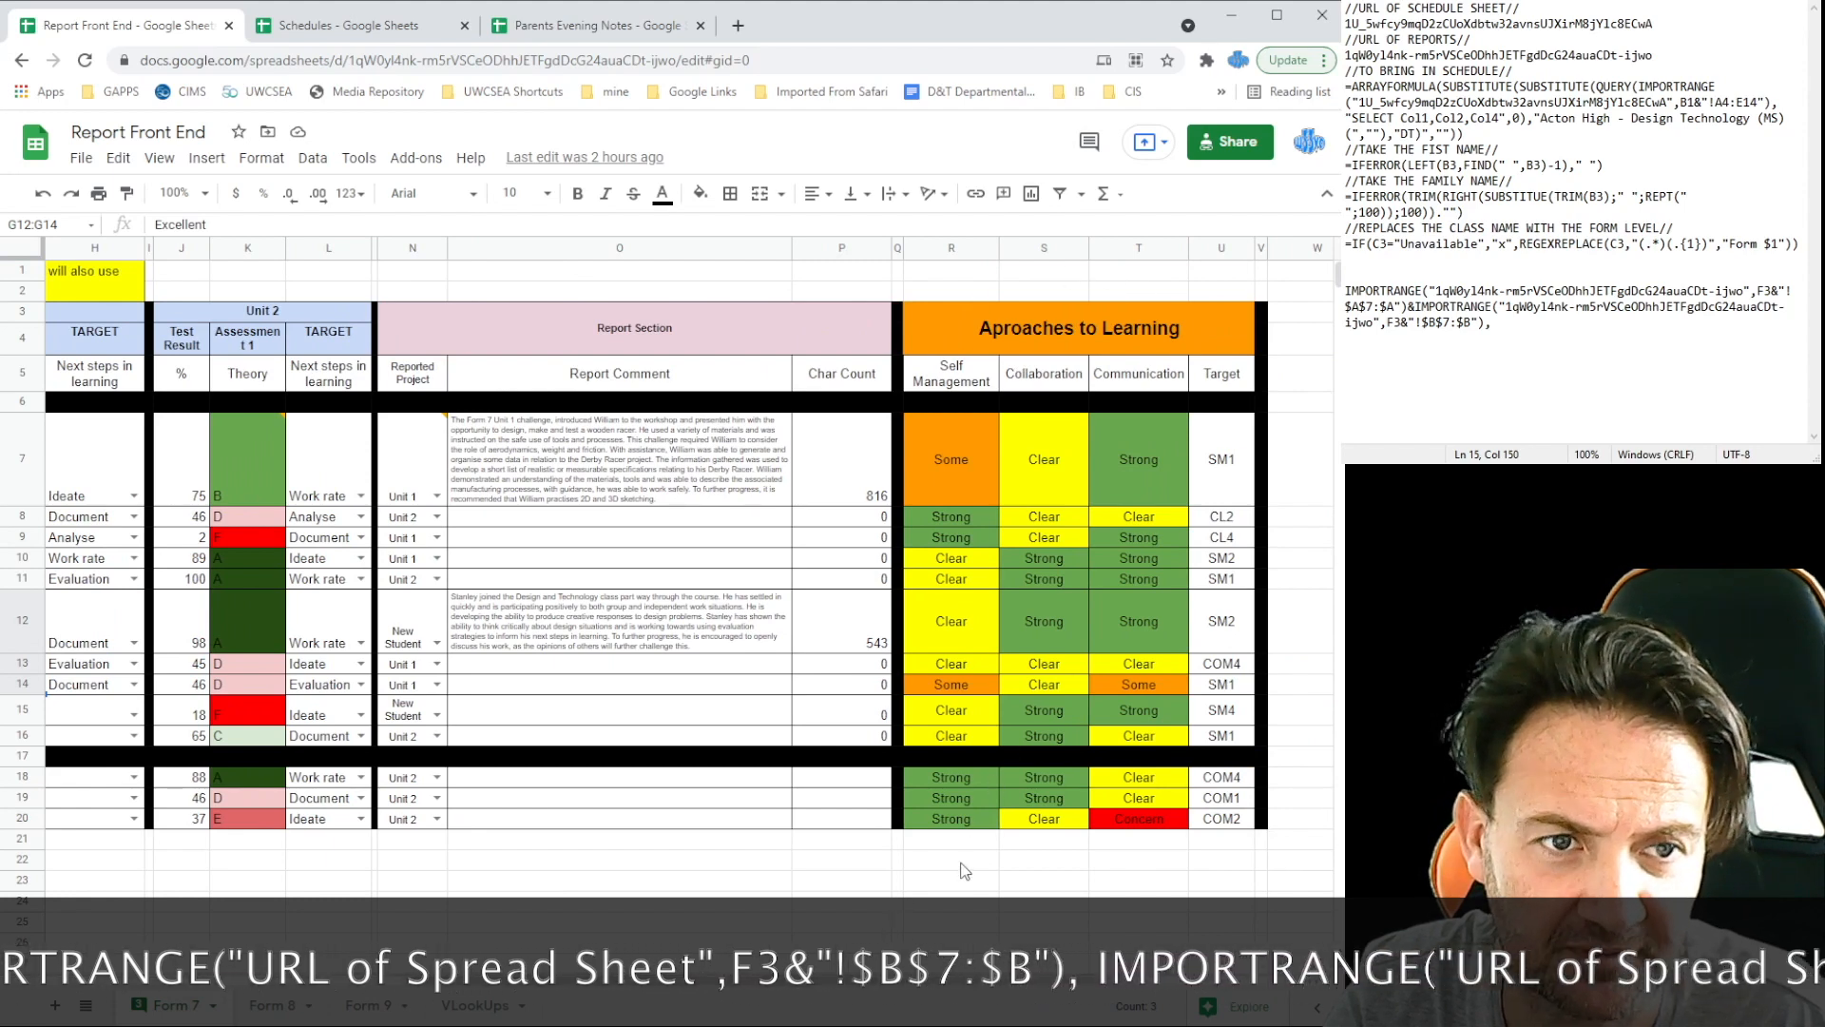
drag(897, 991, 591, 984)
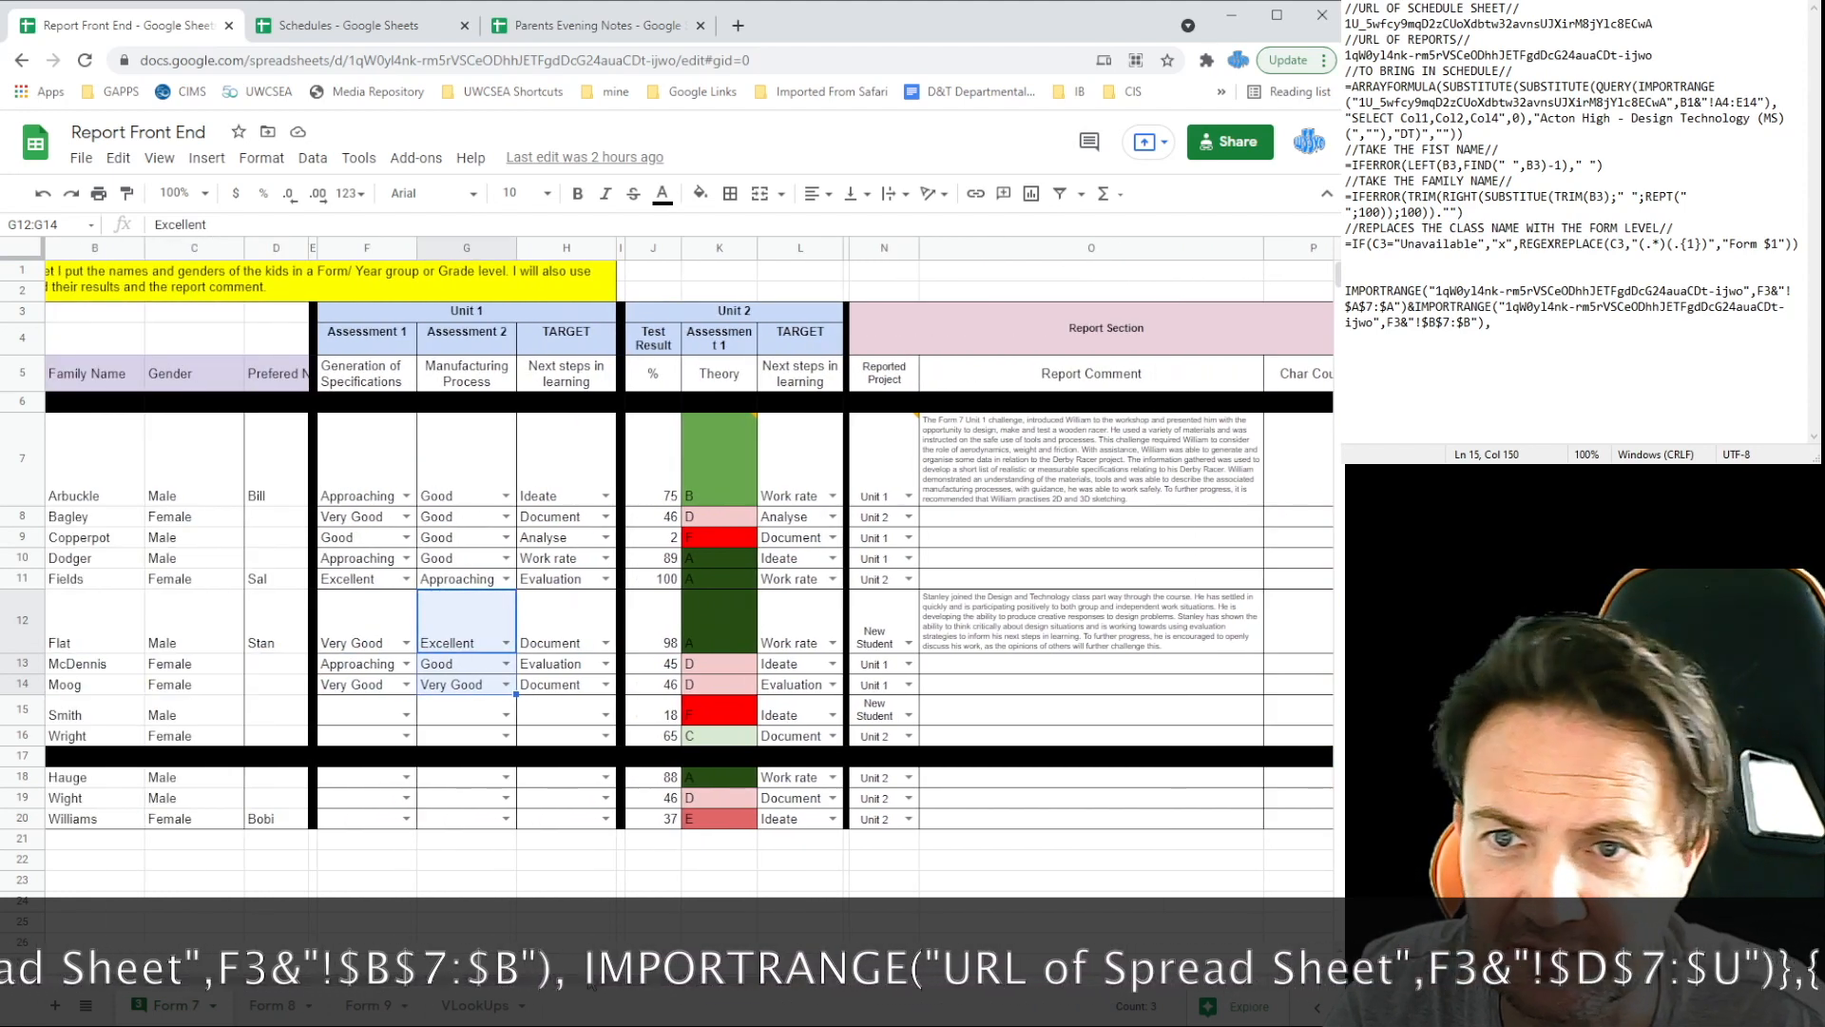
click(1518, 325)
key(ctrl+v)
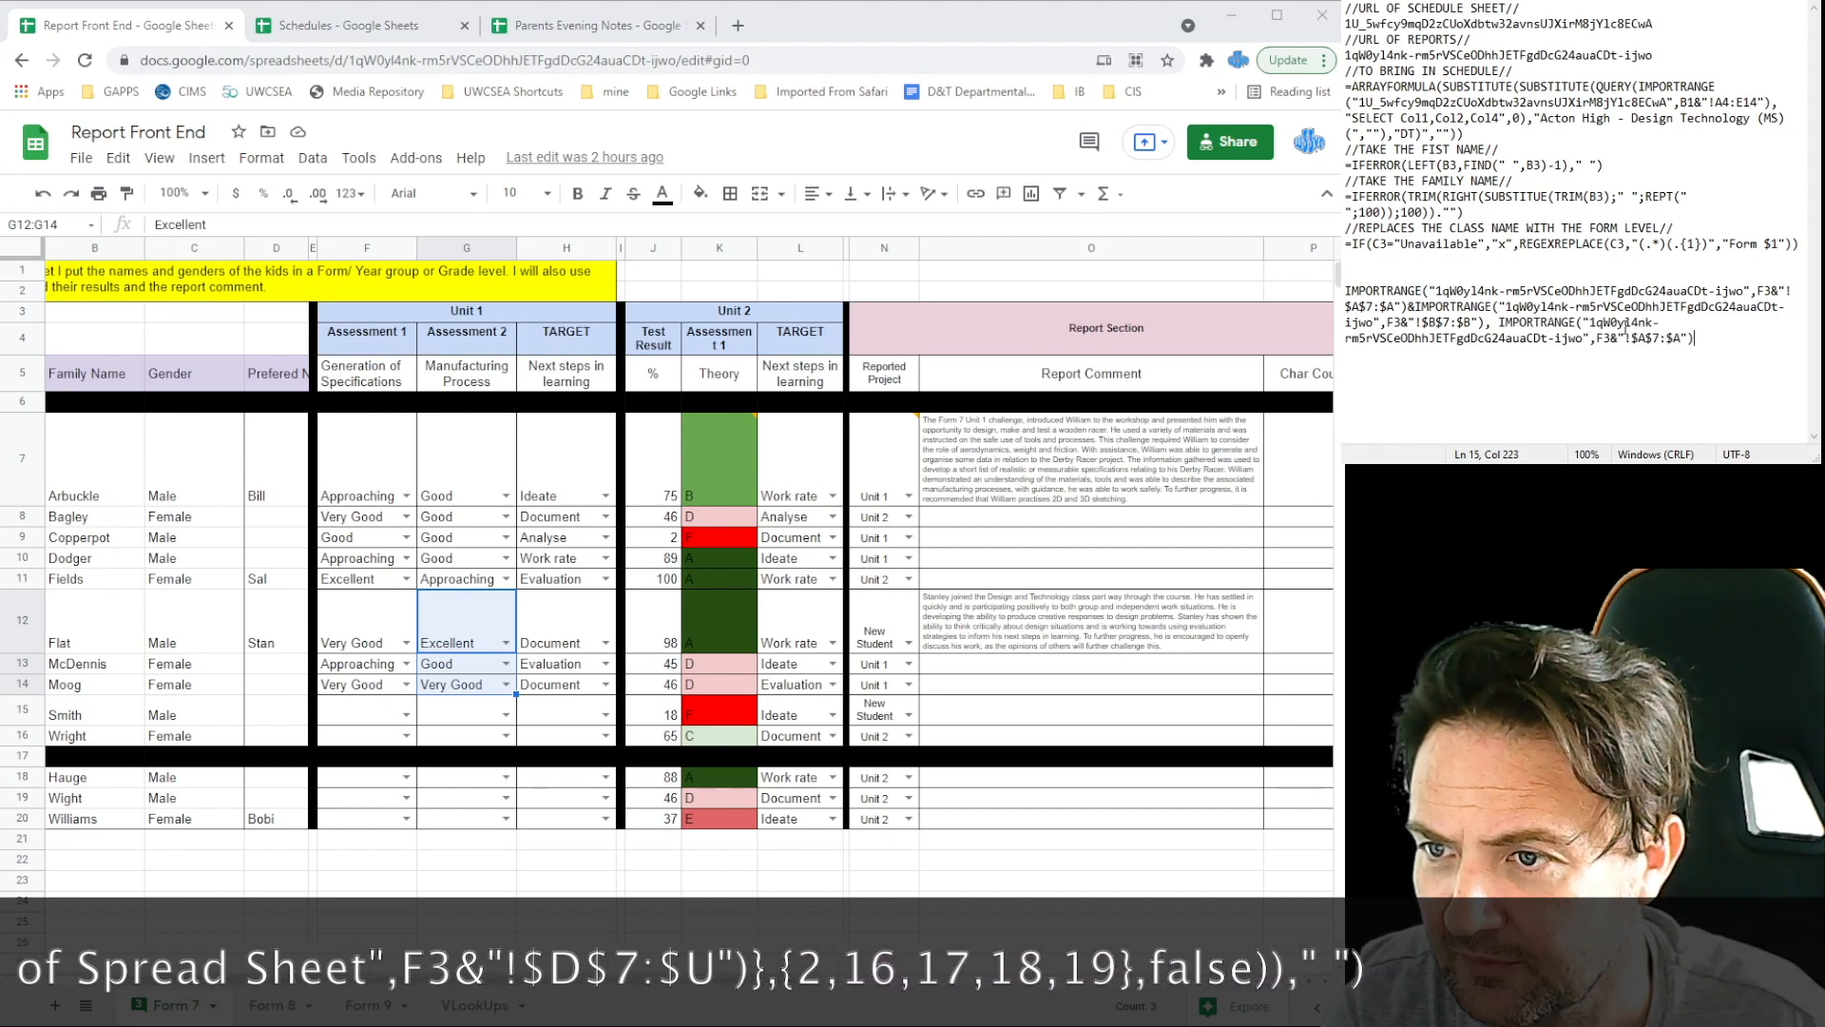
click(1644, 339)
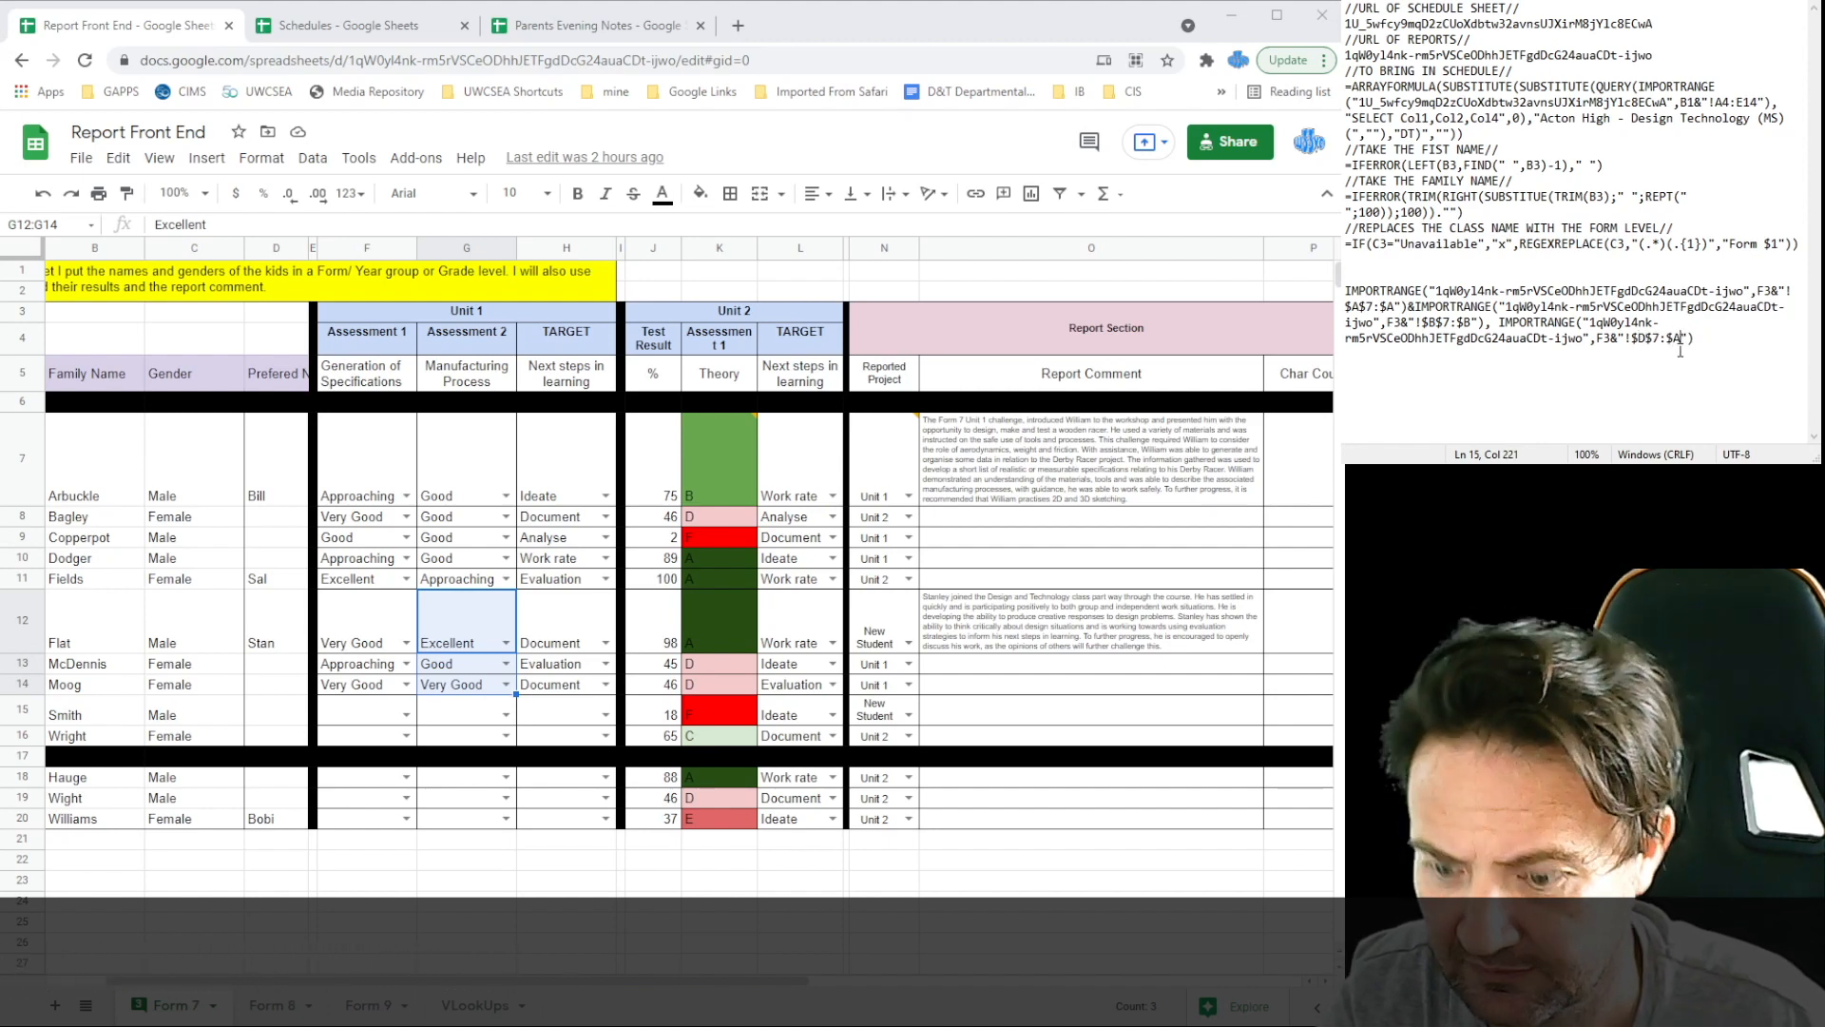
key(BackSpace)
text(U)
click(1453, 368)
text(VLOOKUP)
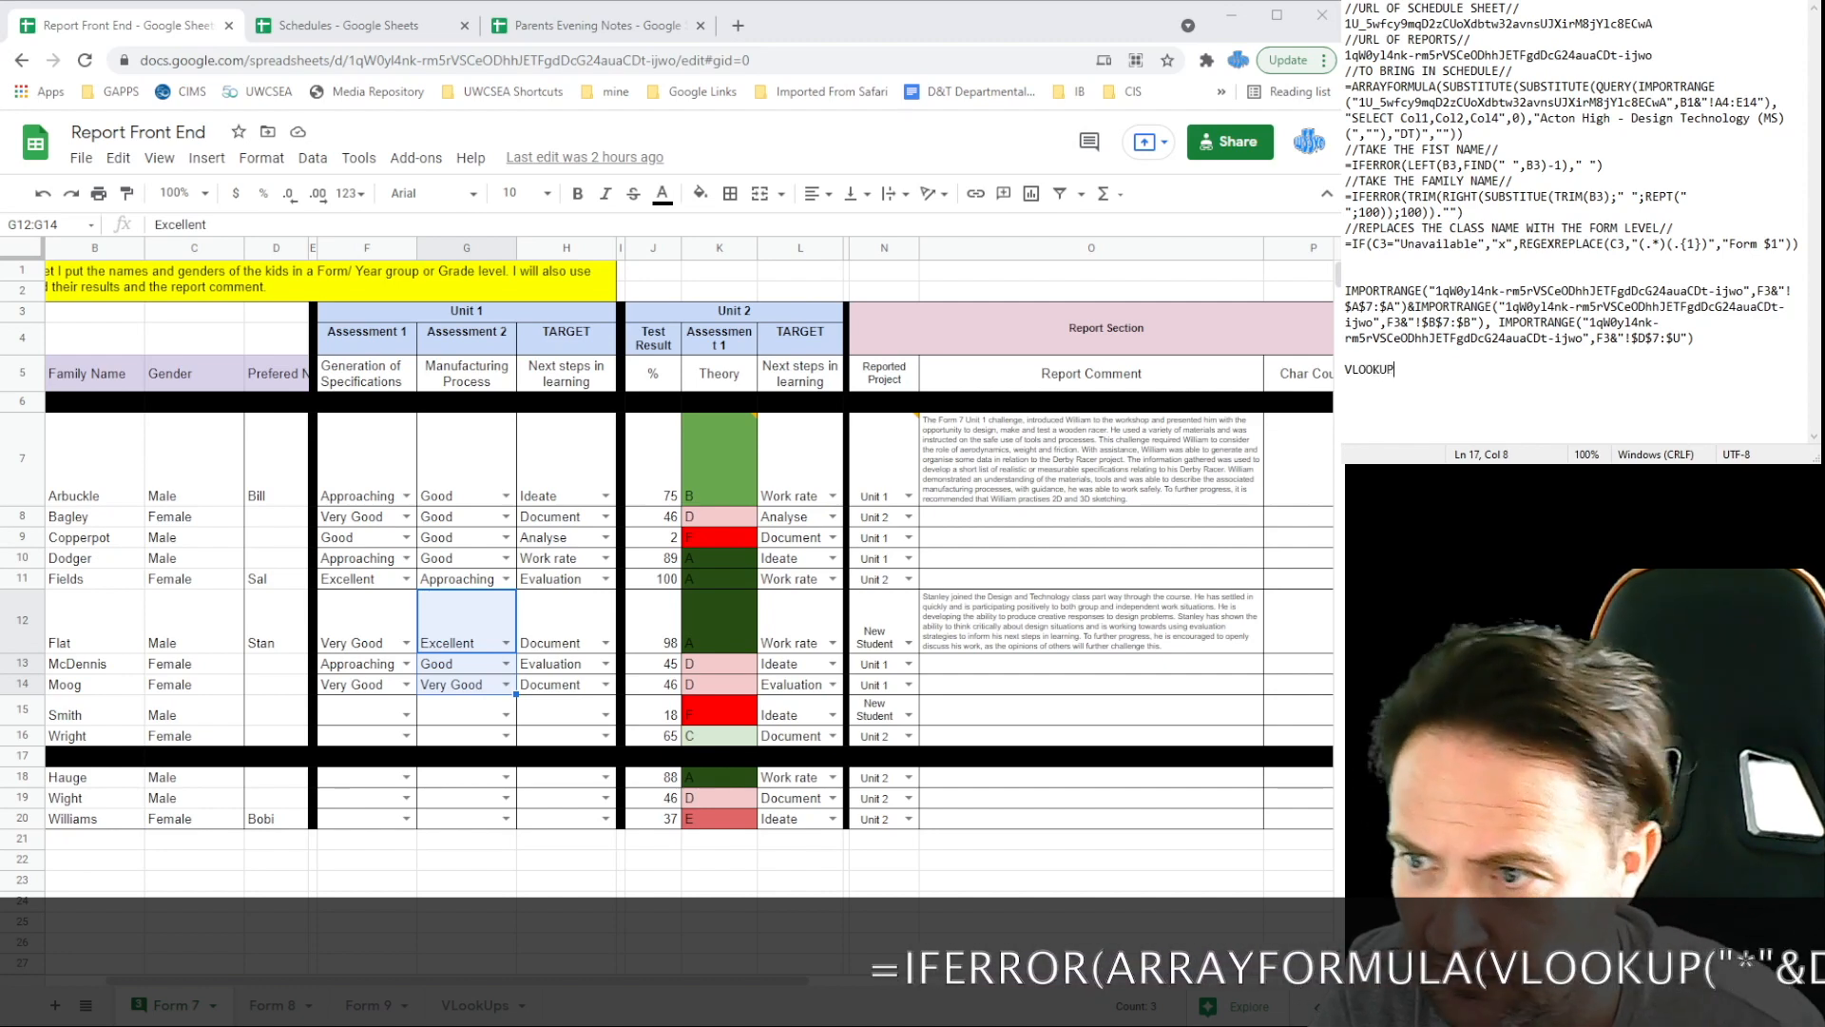
text(()
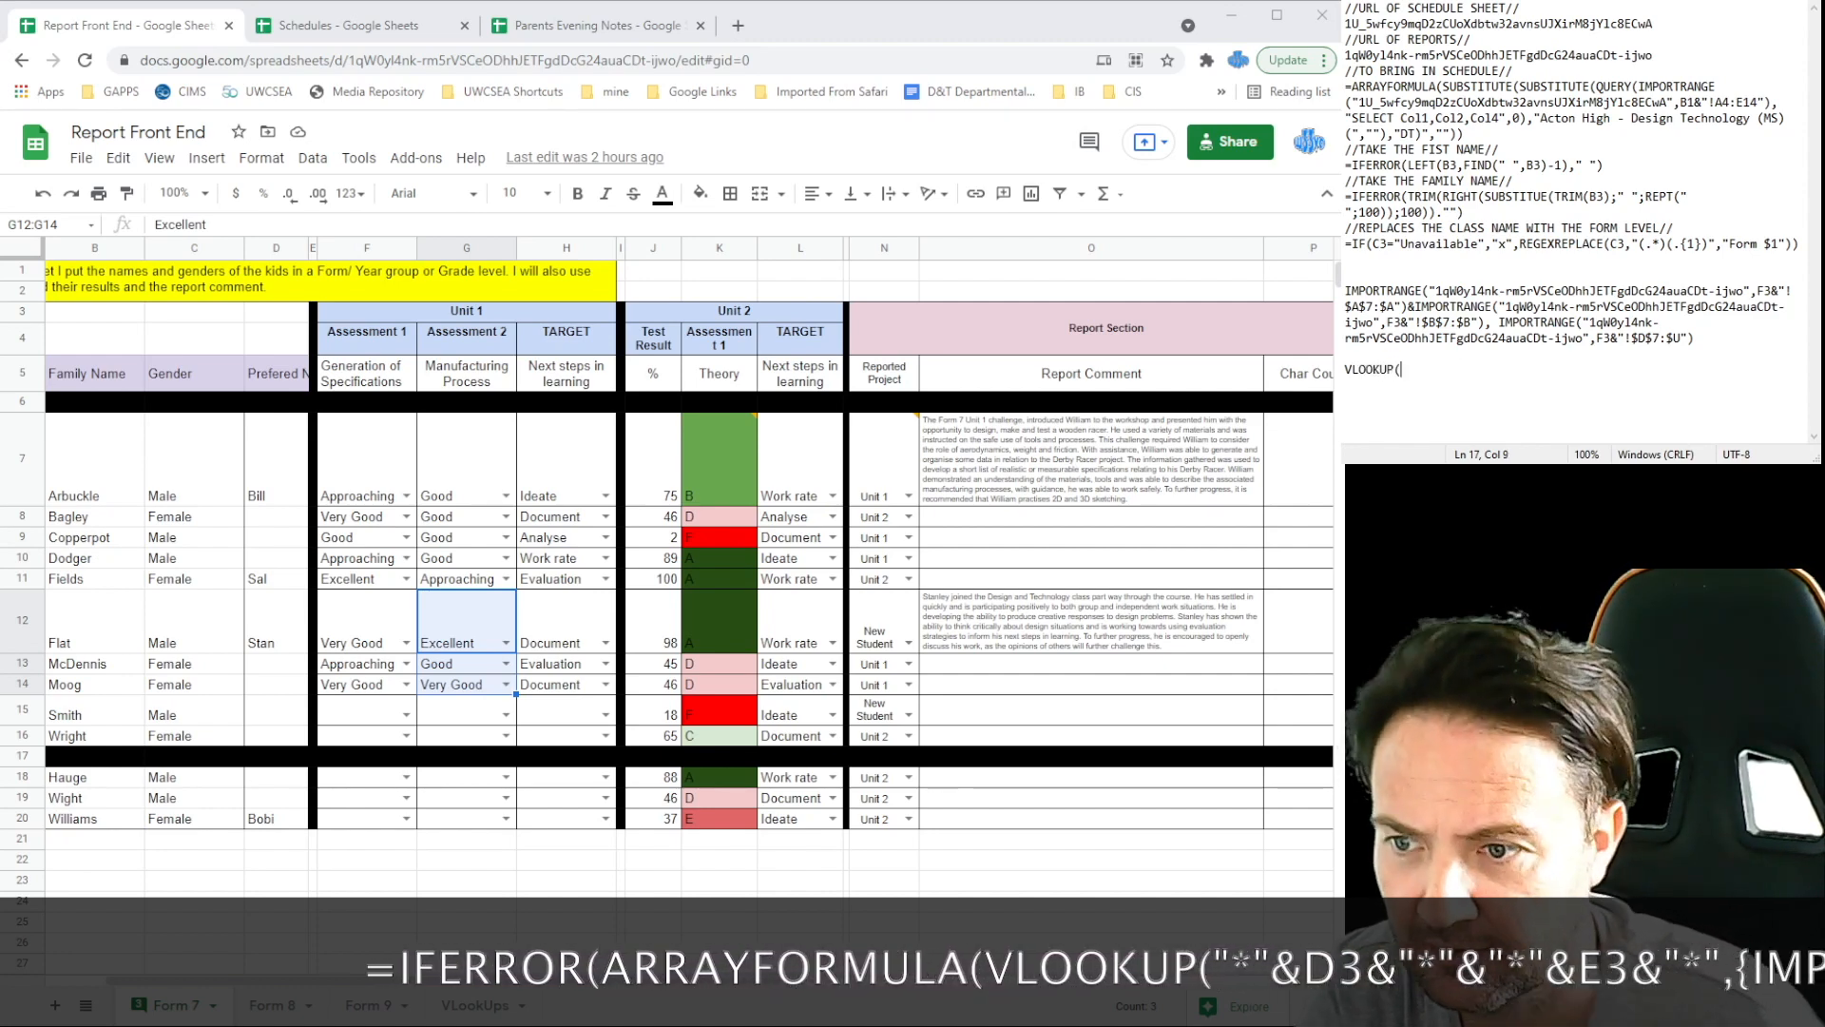
Step: Review the Parents Evening Notes schedule and Report Front End's 9Q/9Y class sheet, then resume the VLOOKUP draft
click(576, 26)
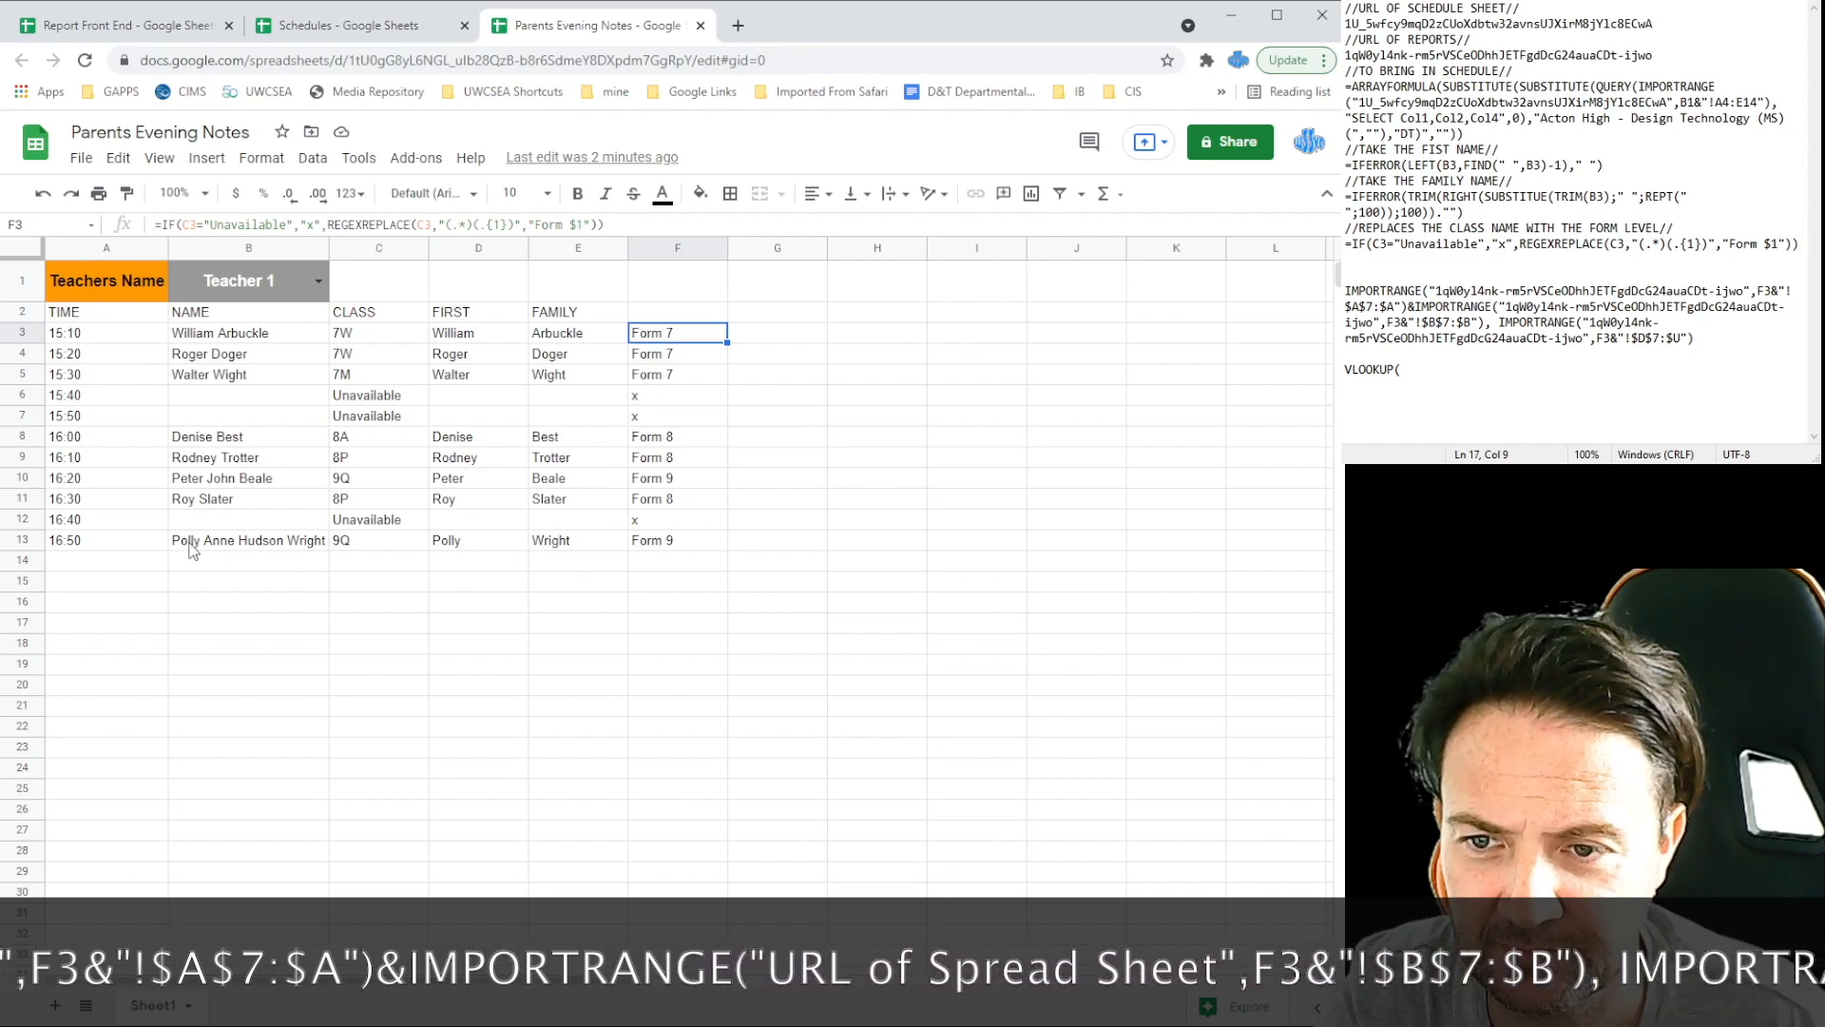
click(125, 22)
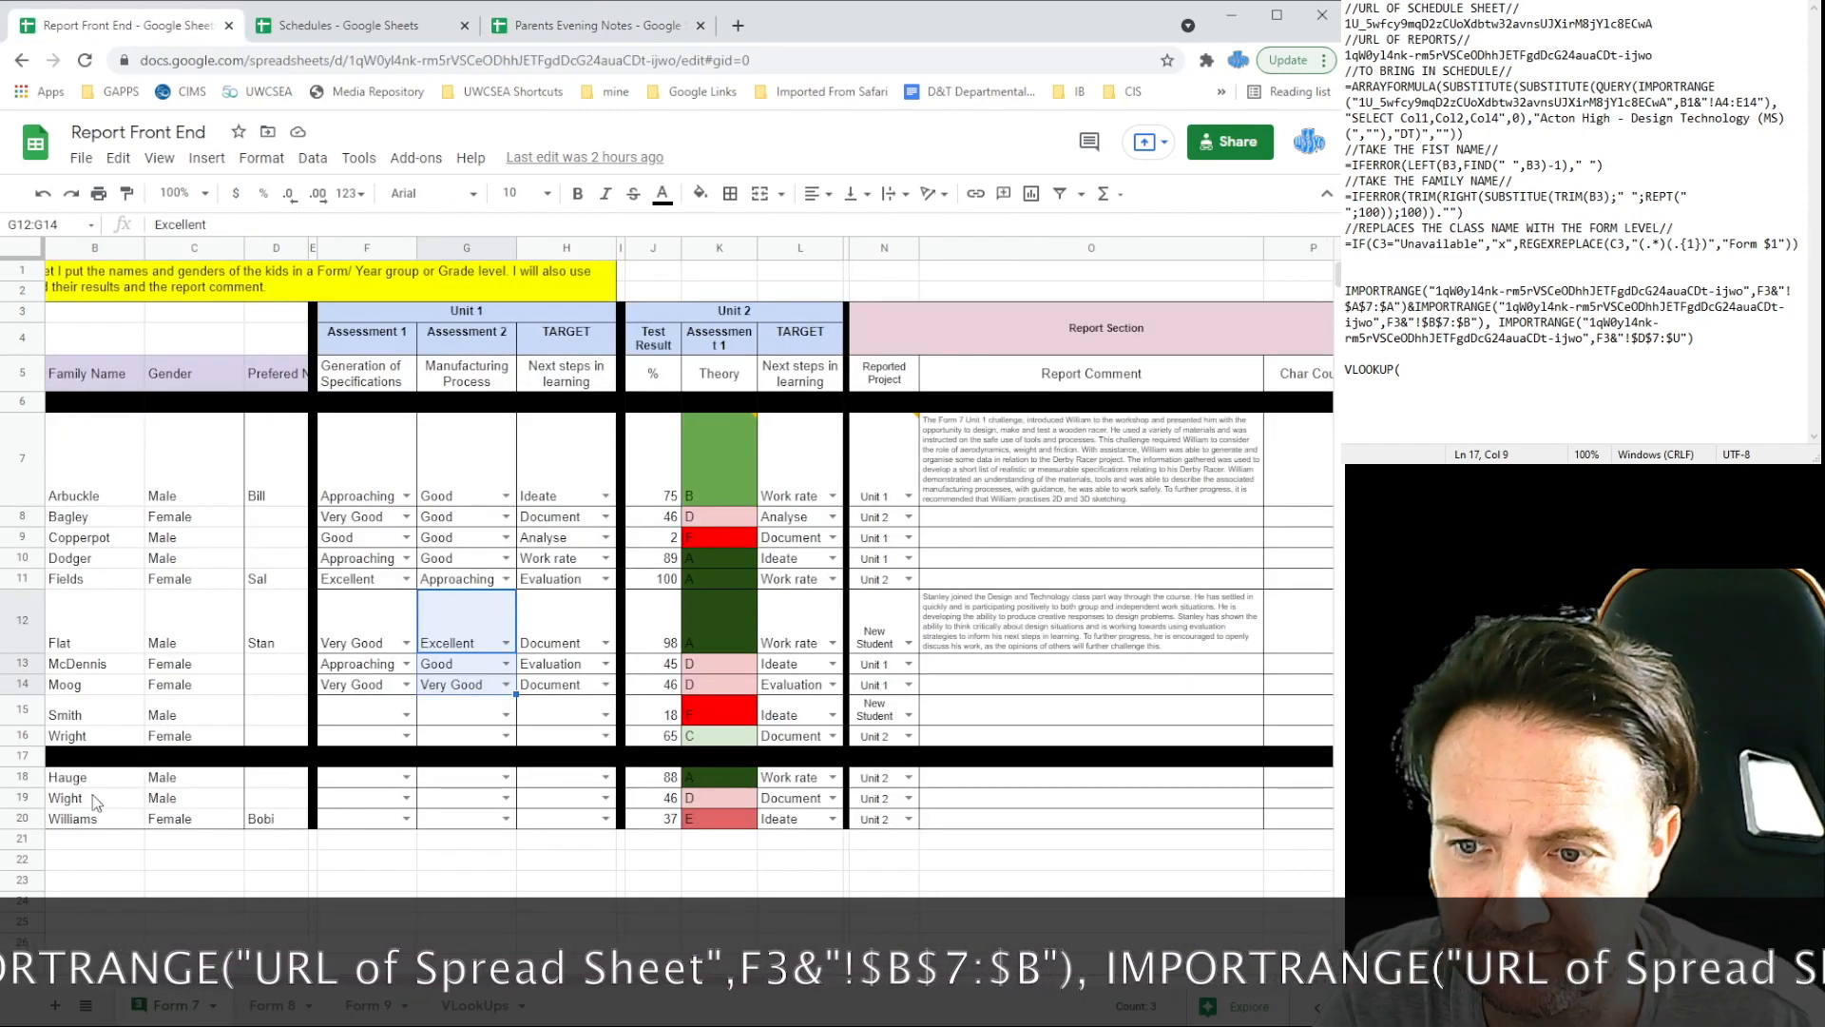
click(362, 1008)
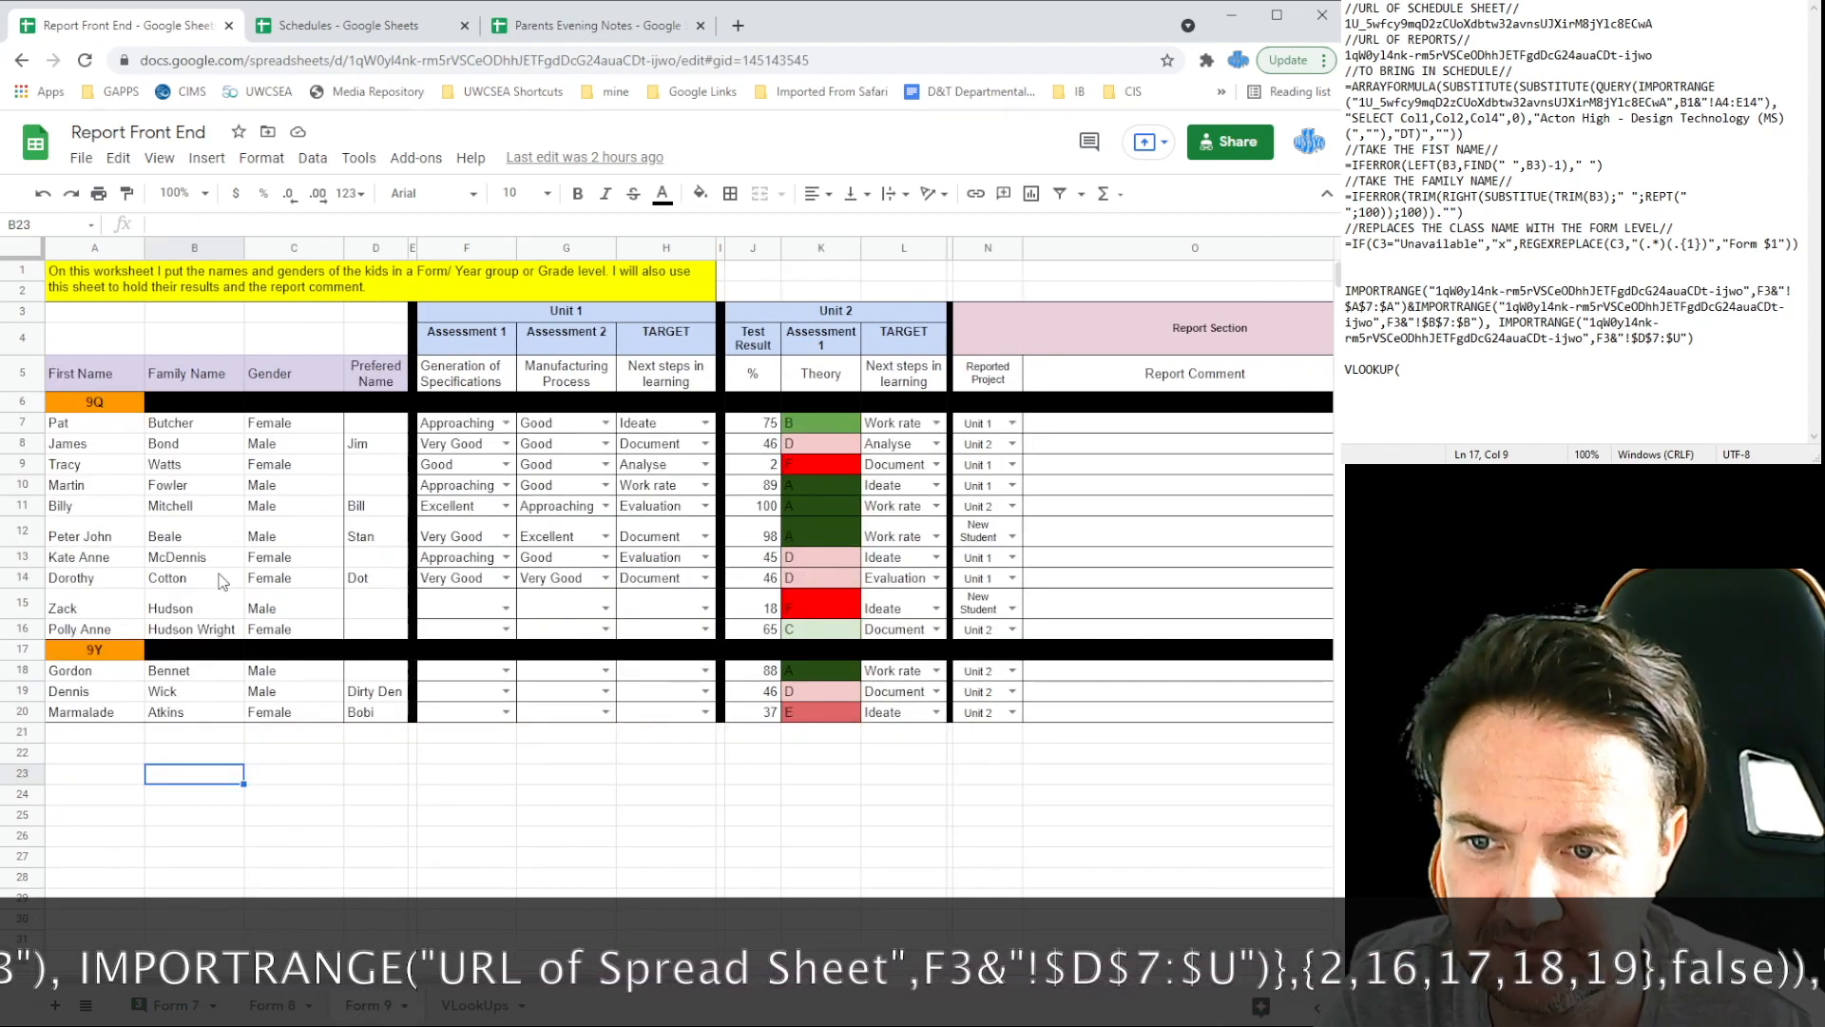
click(573, 28)
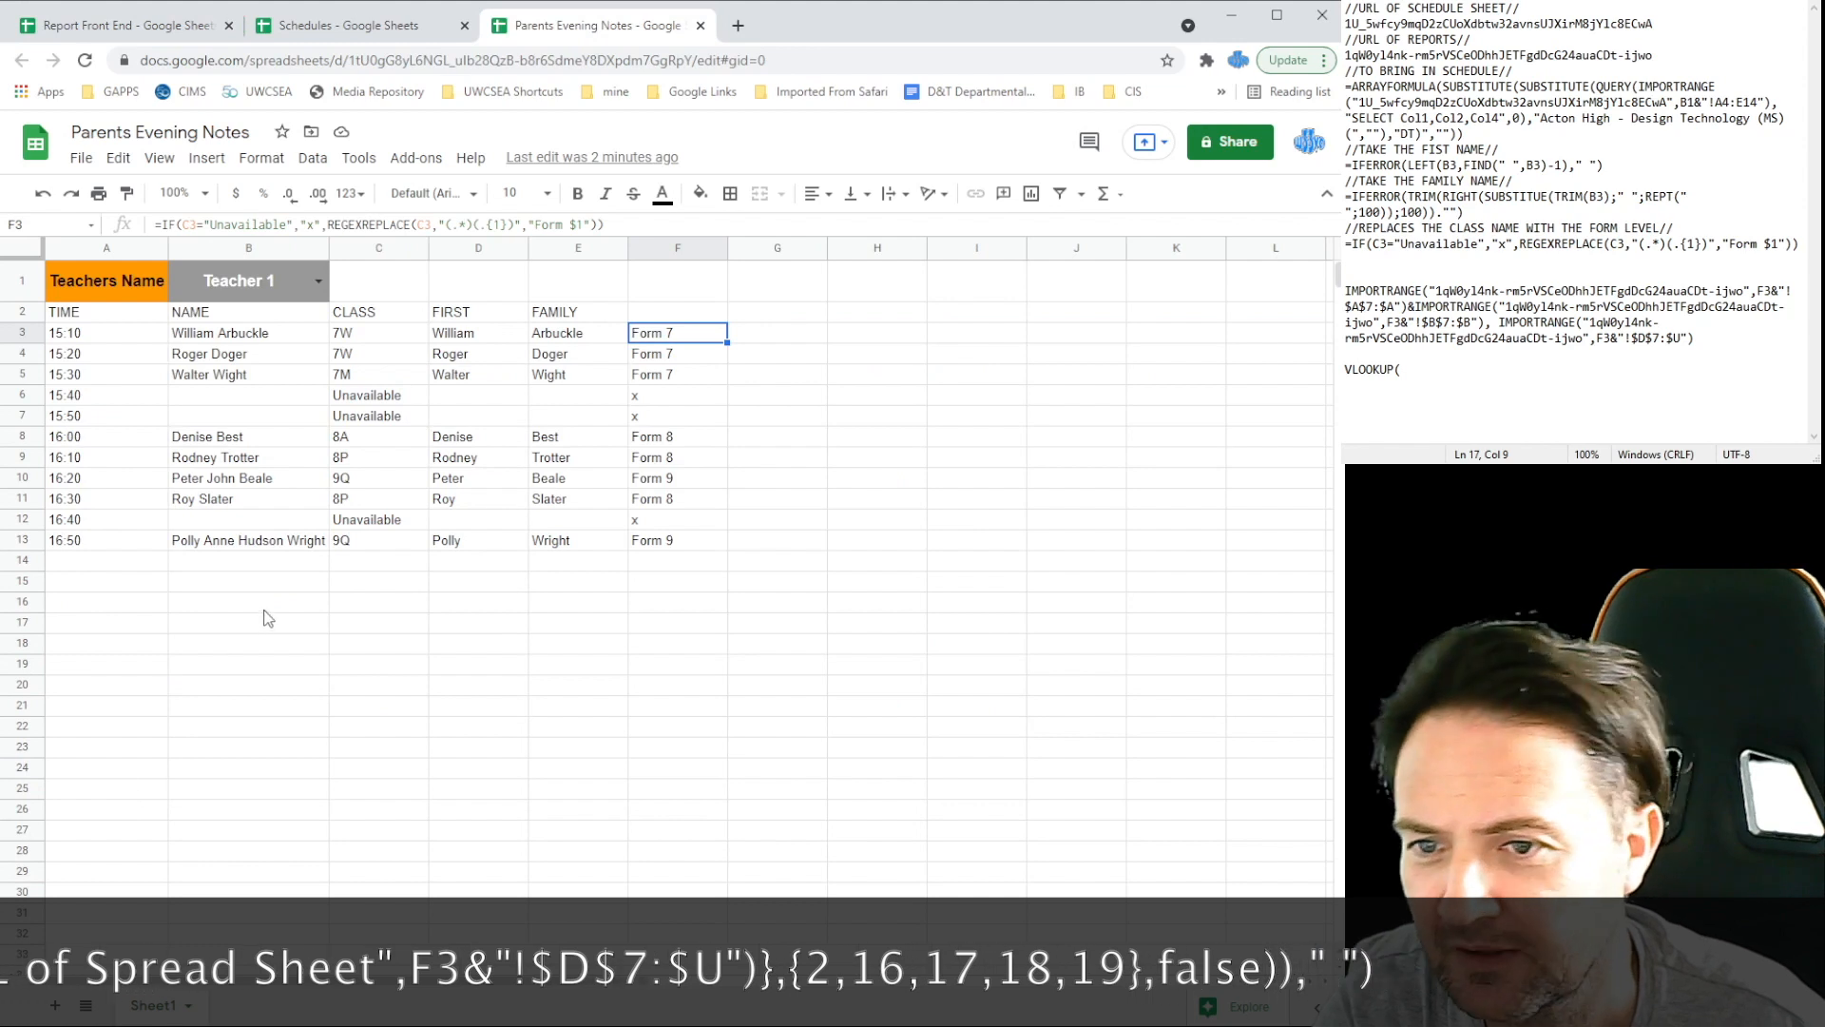
click(1640, 414)
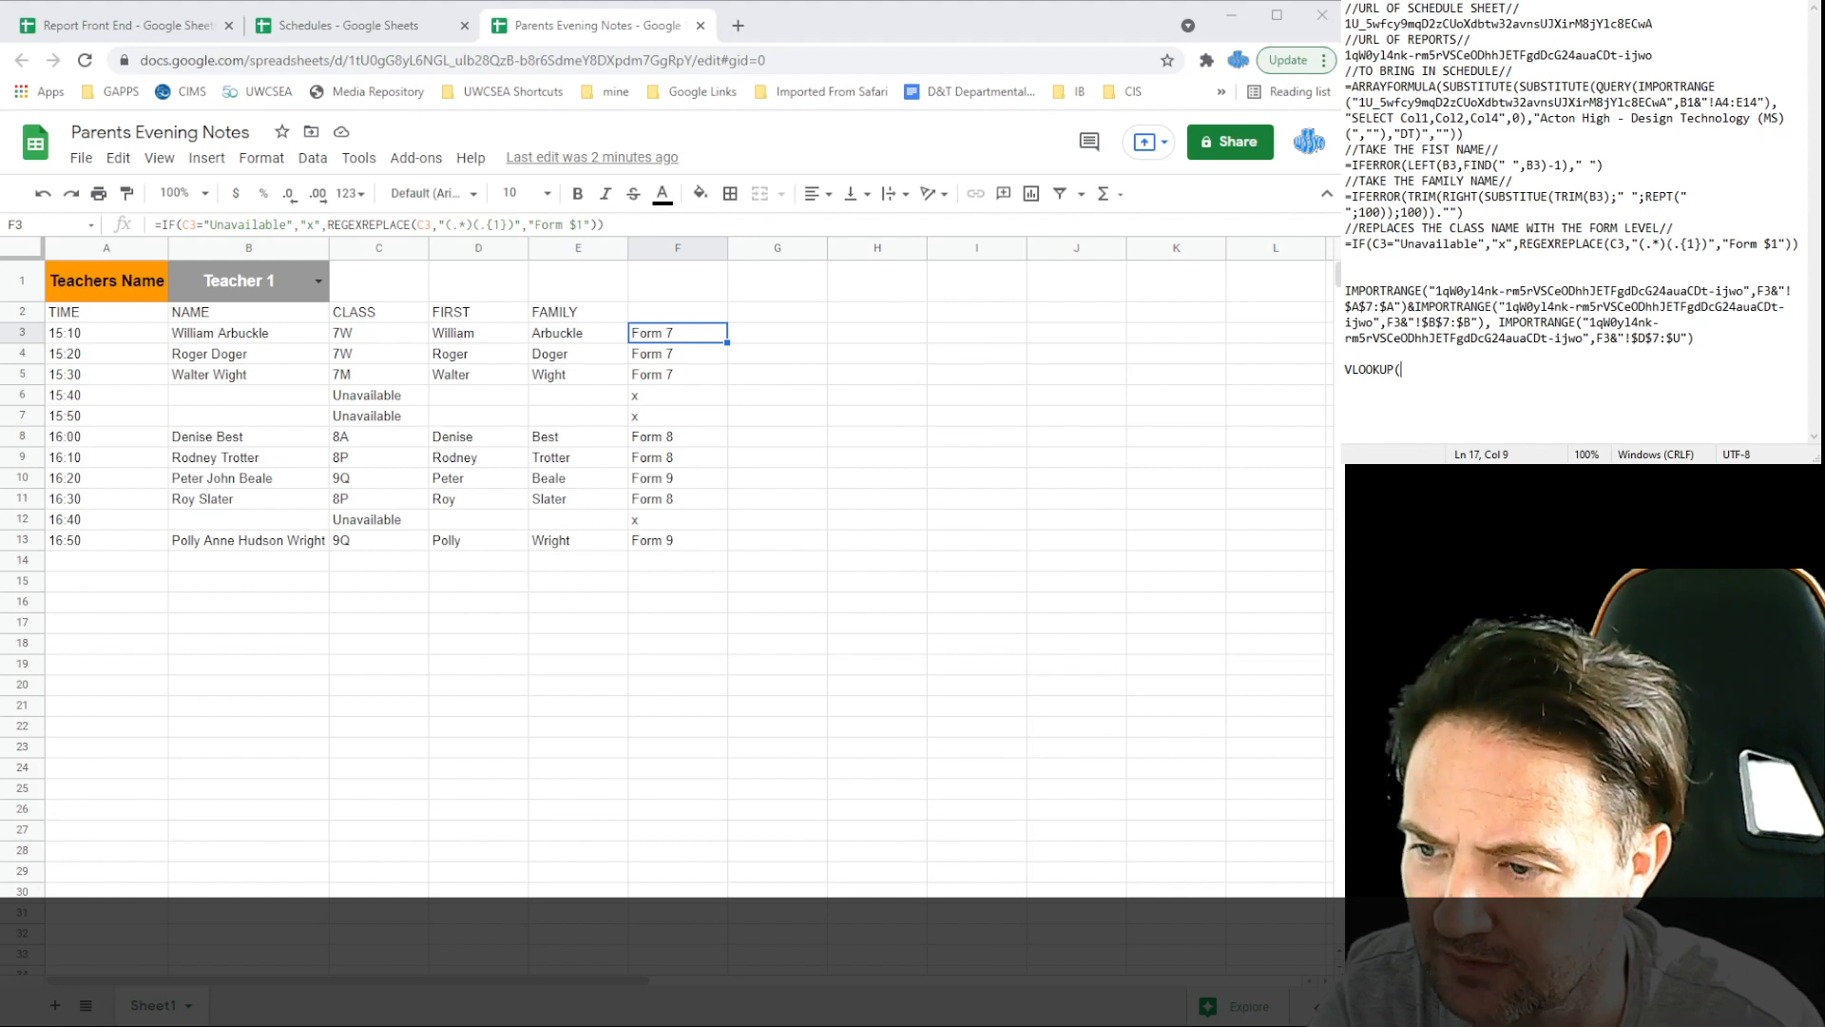
Step: Give the VLOOKUP the search key "*"&D3&"*"&"*"&E3&"*",{ and select the IMPORTRANGE line
text("*")
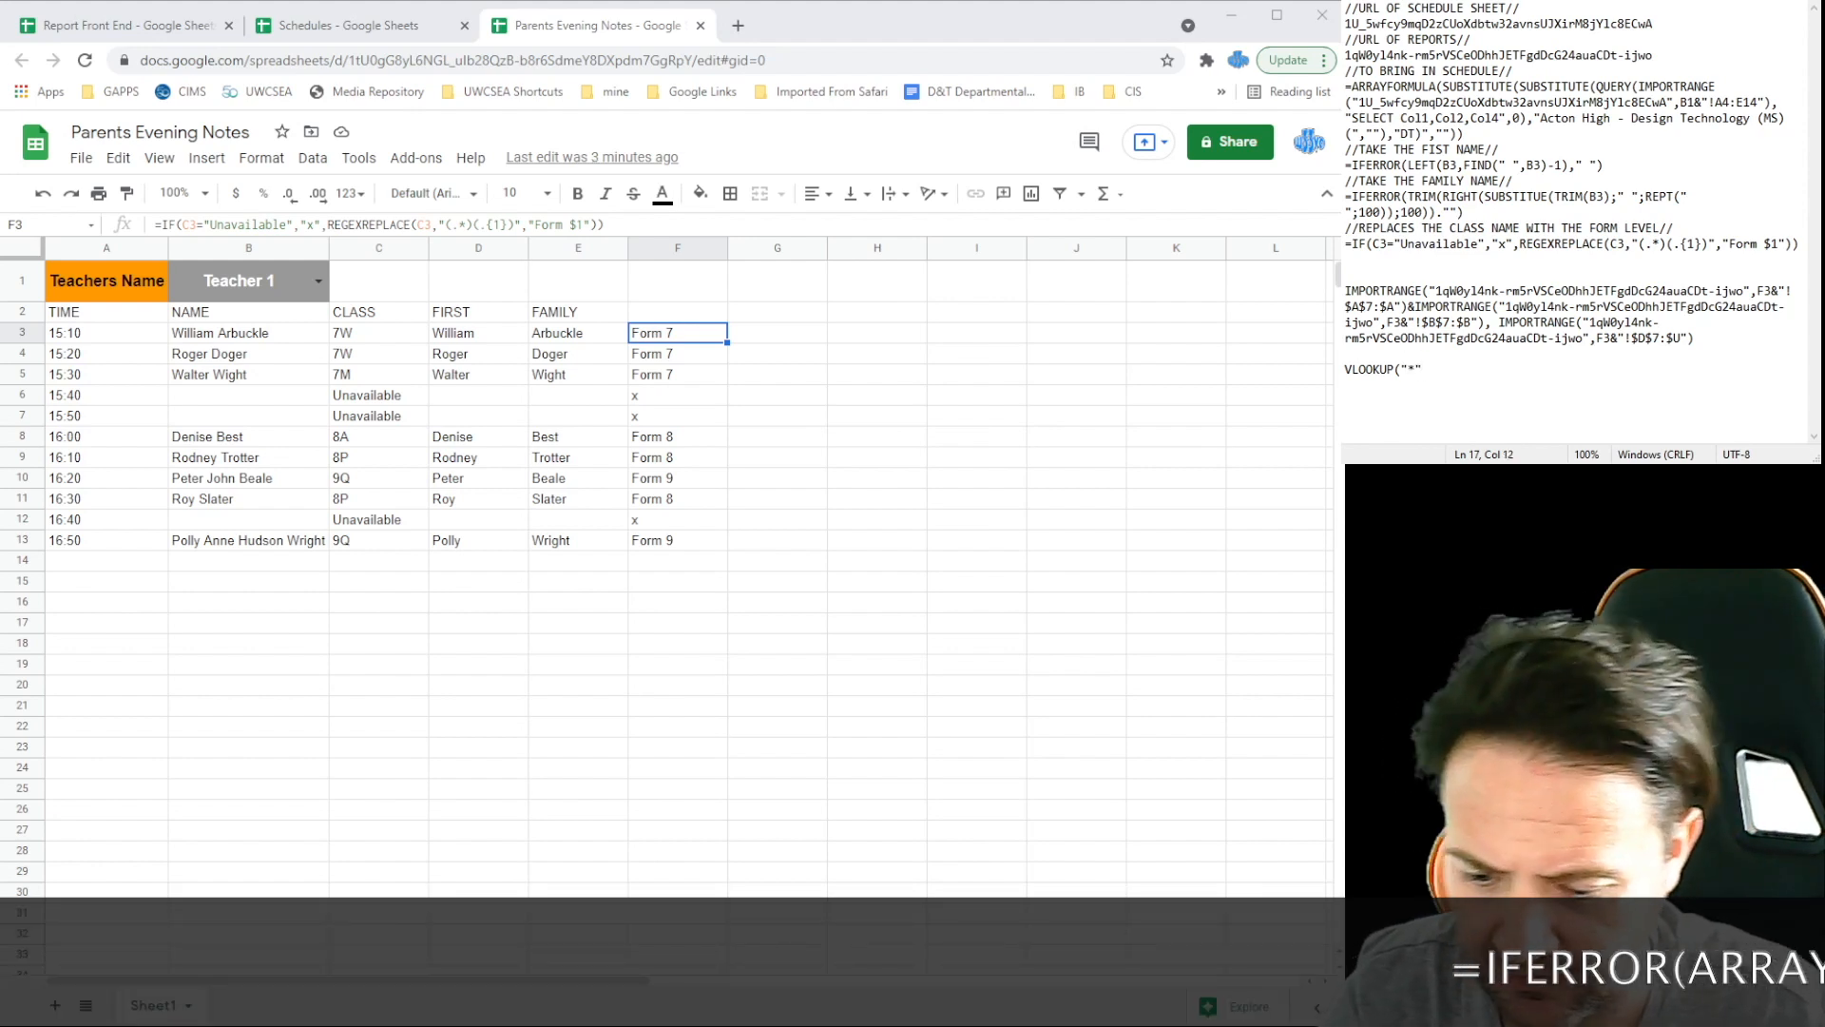
text(&)
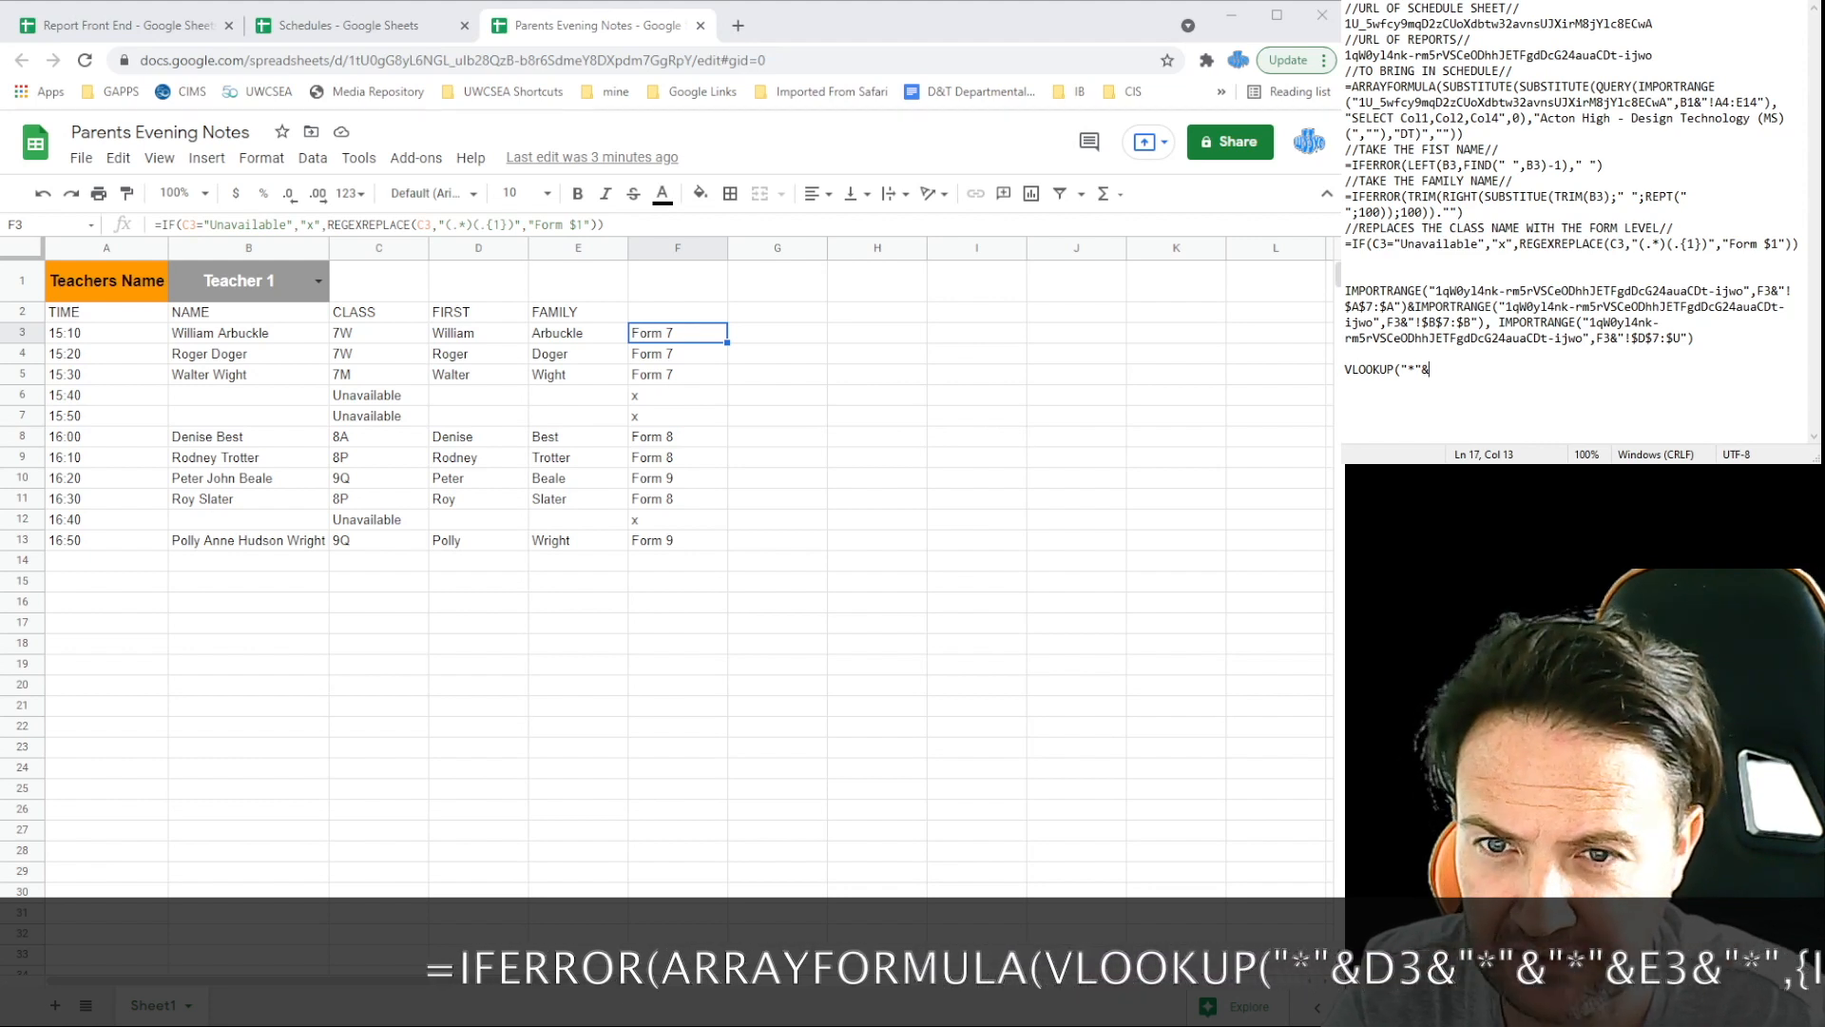
text(D3)
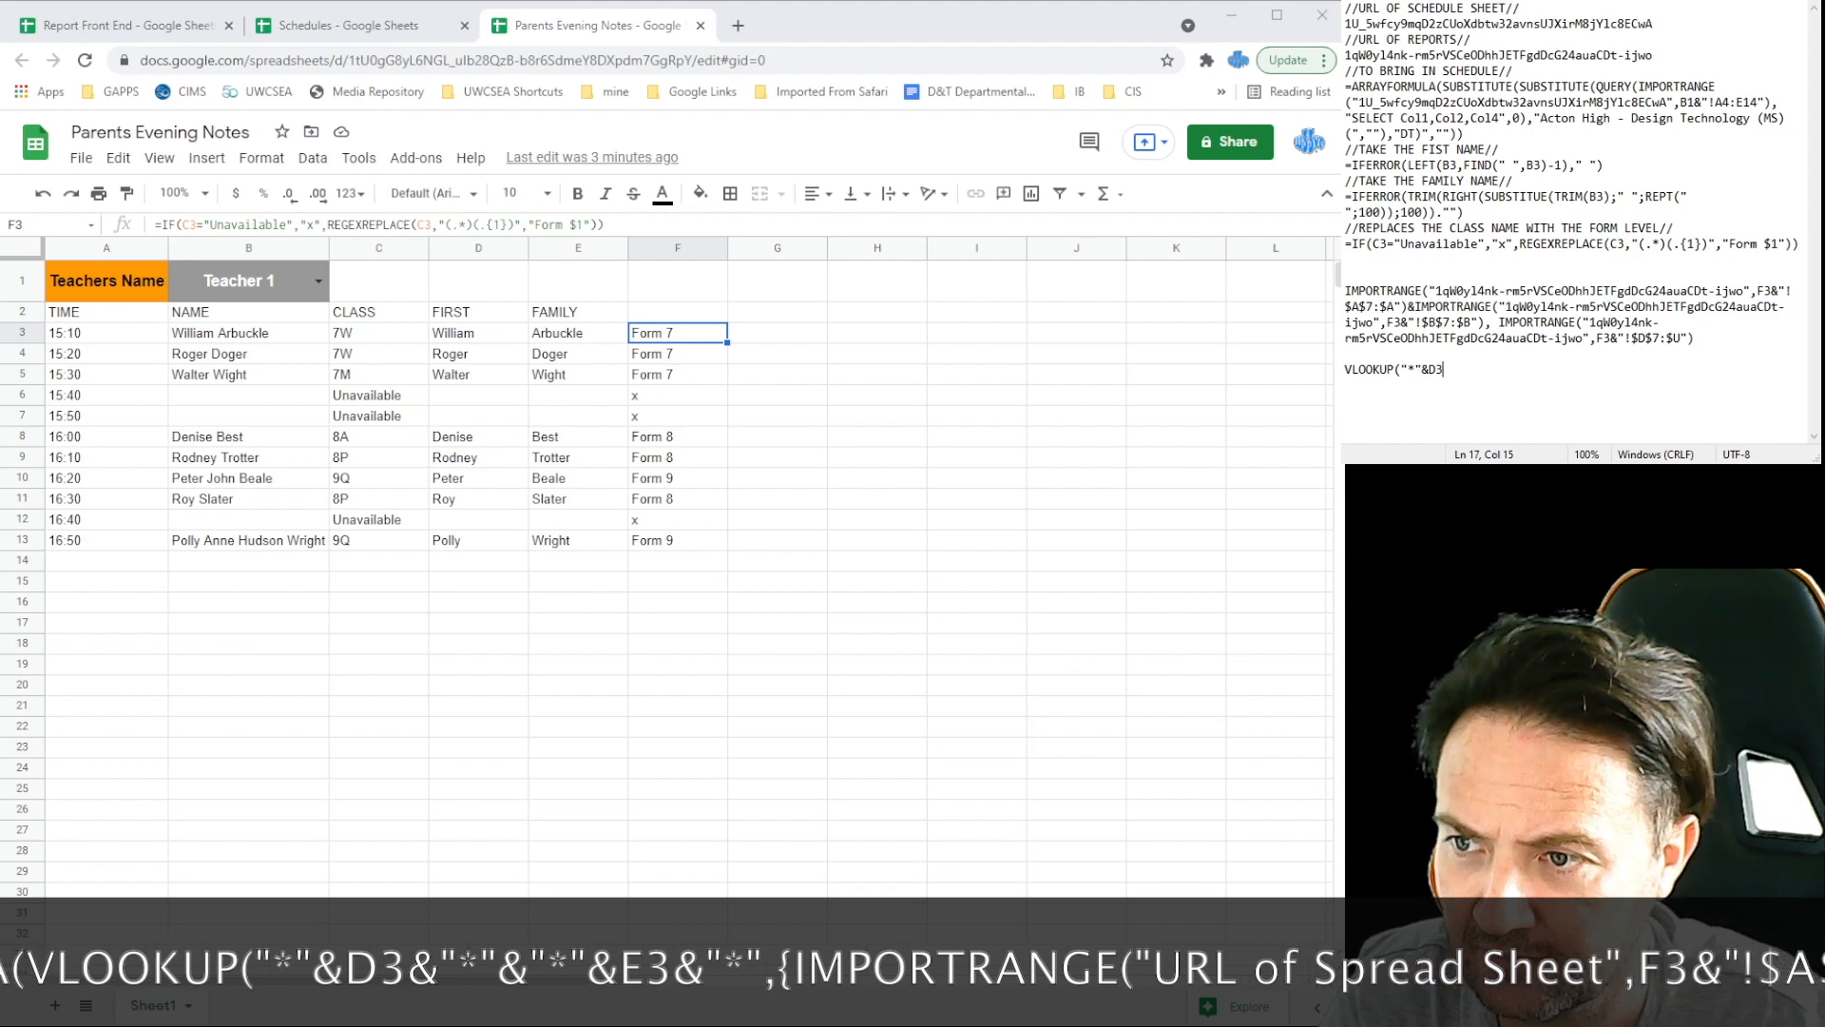
text(&"*")
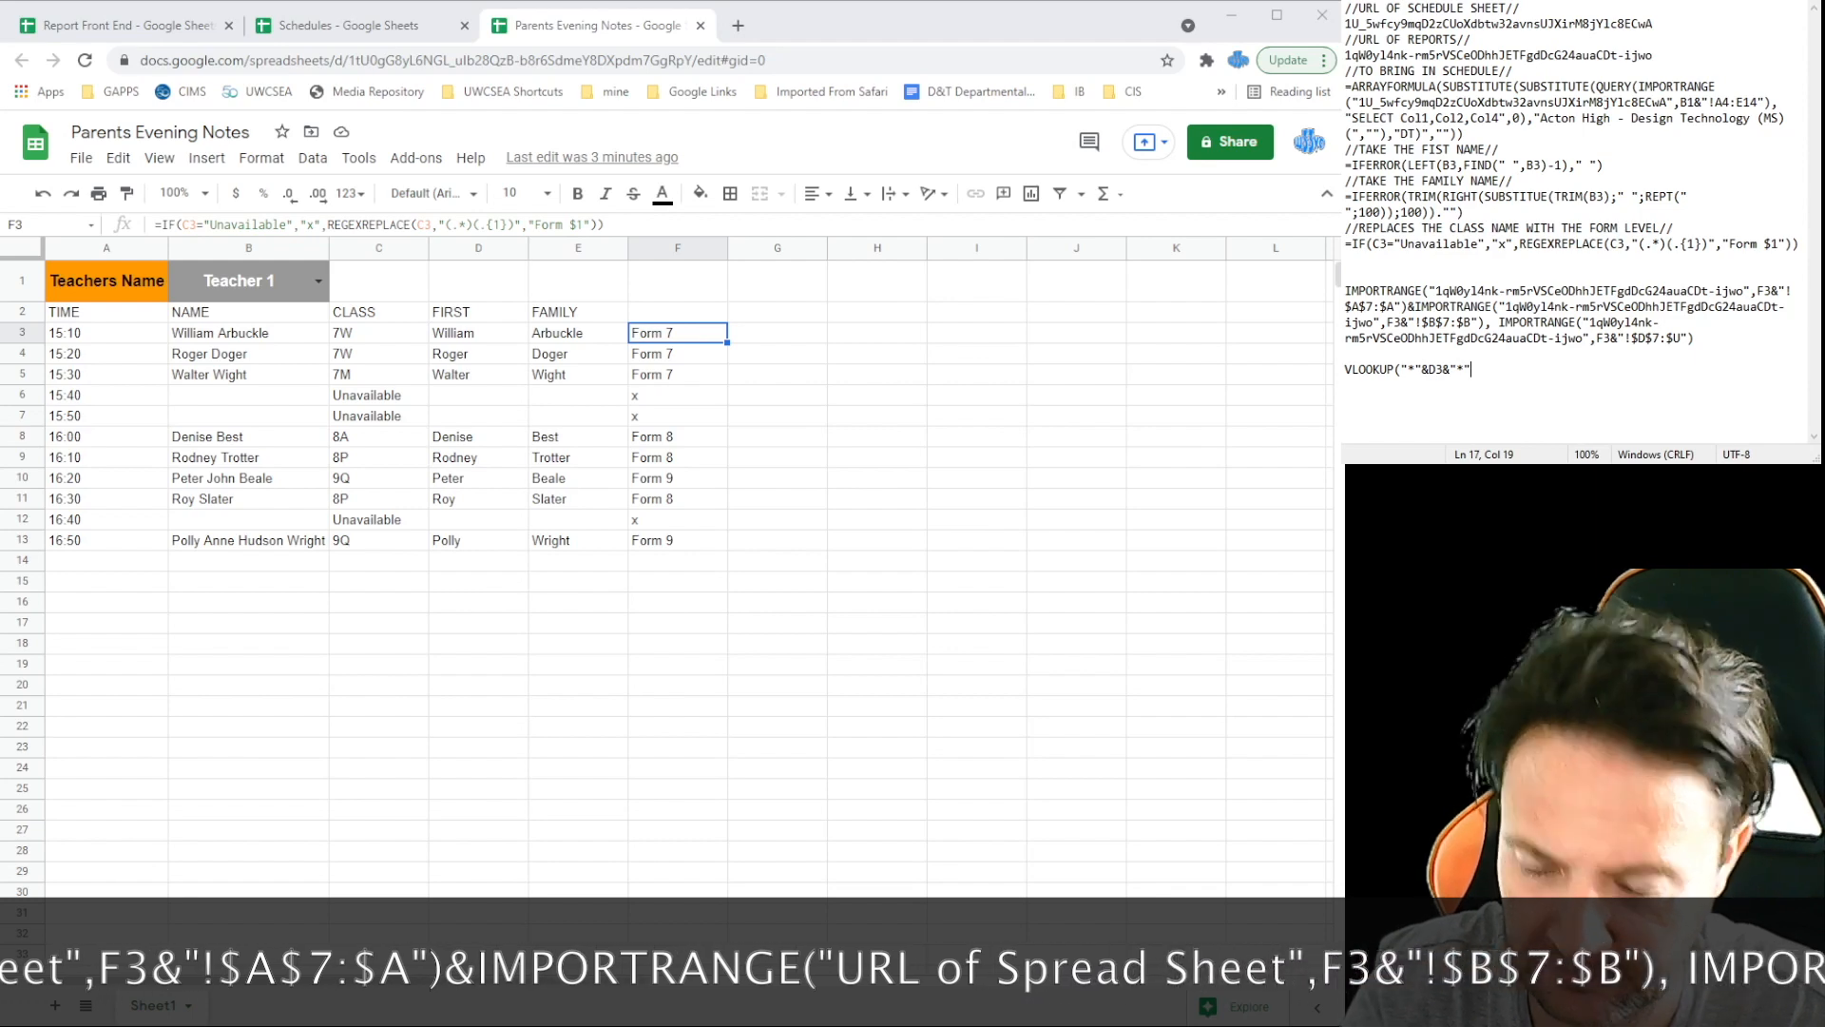
text(&)
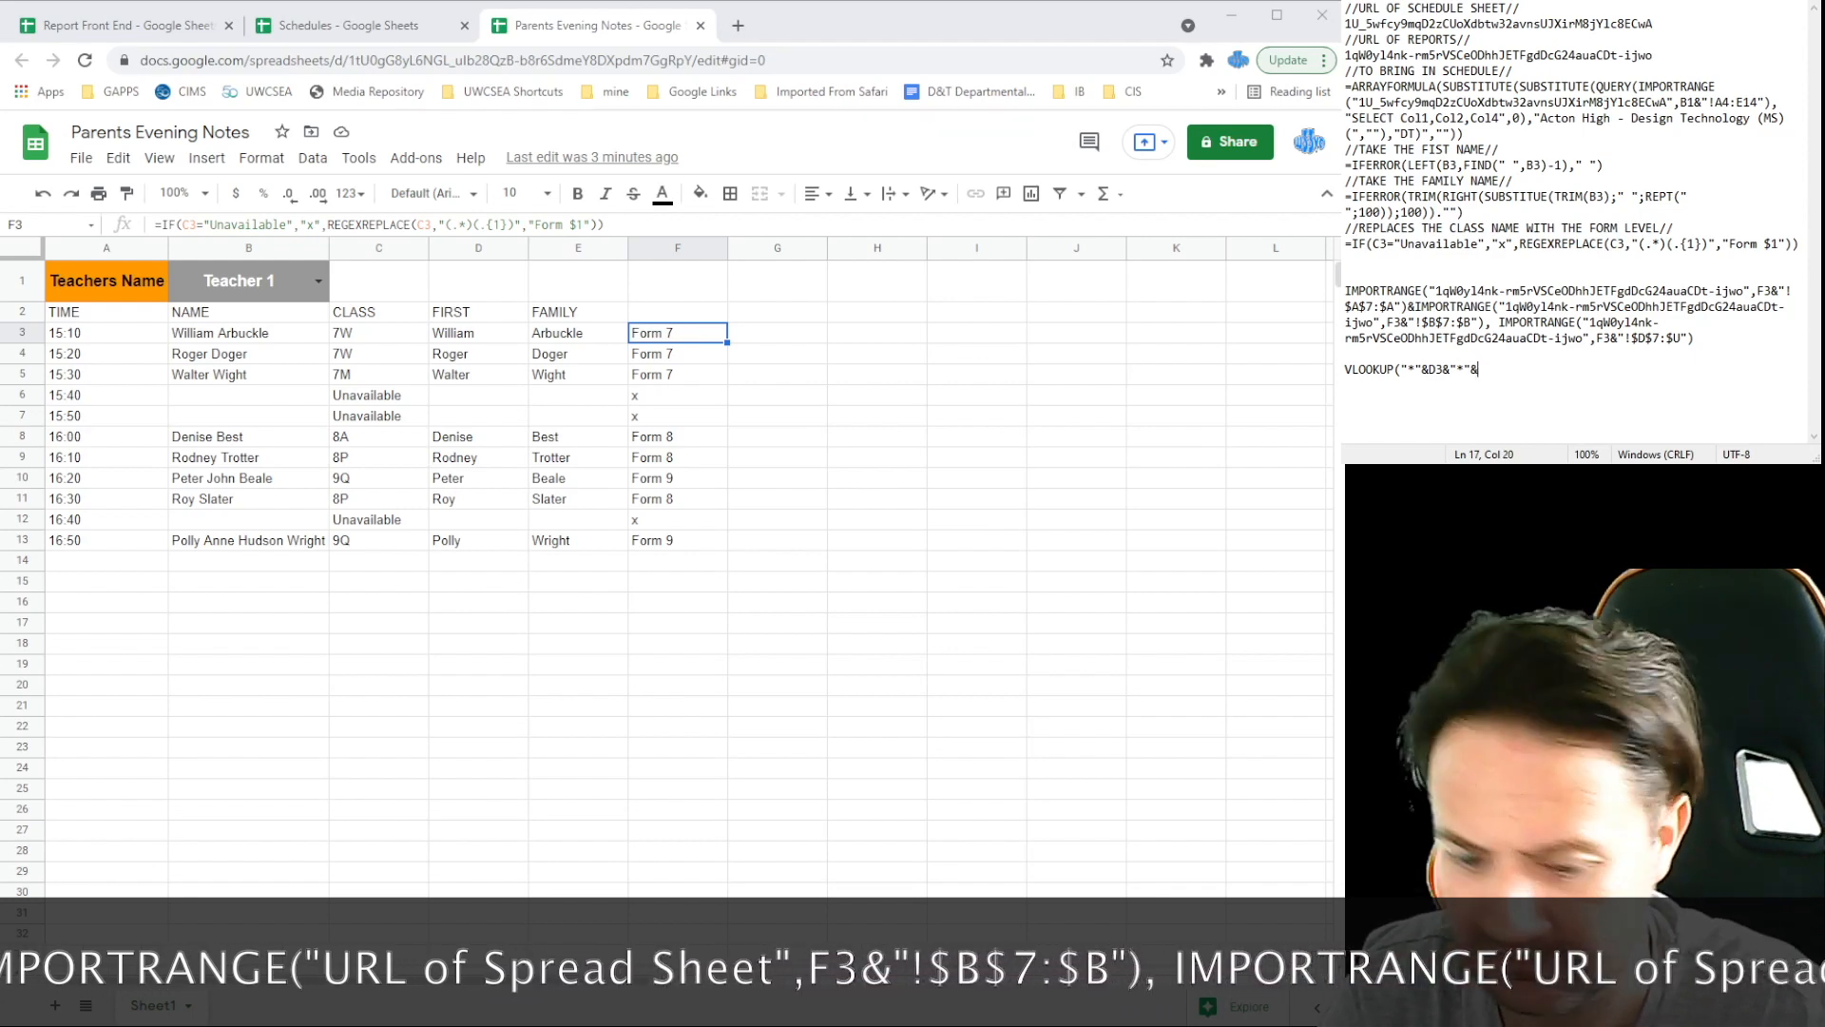
text("*)
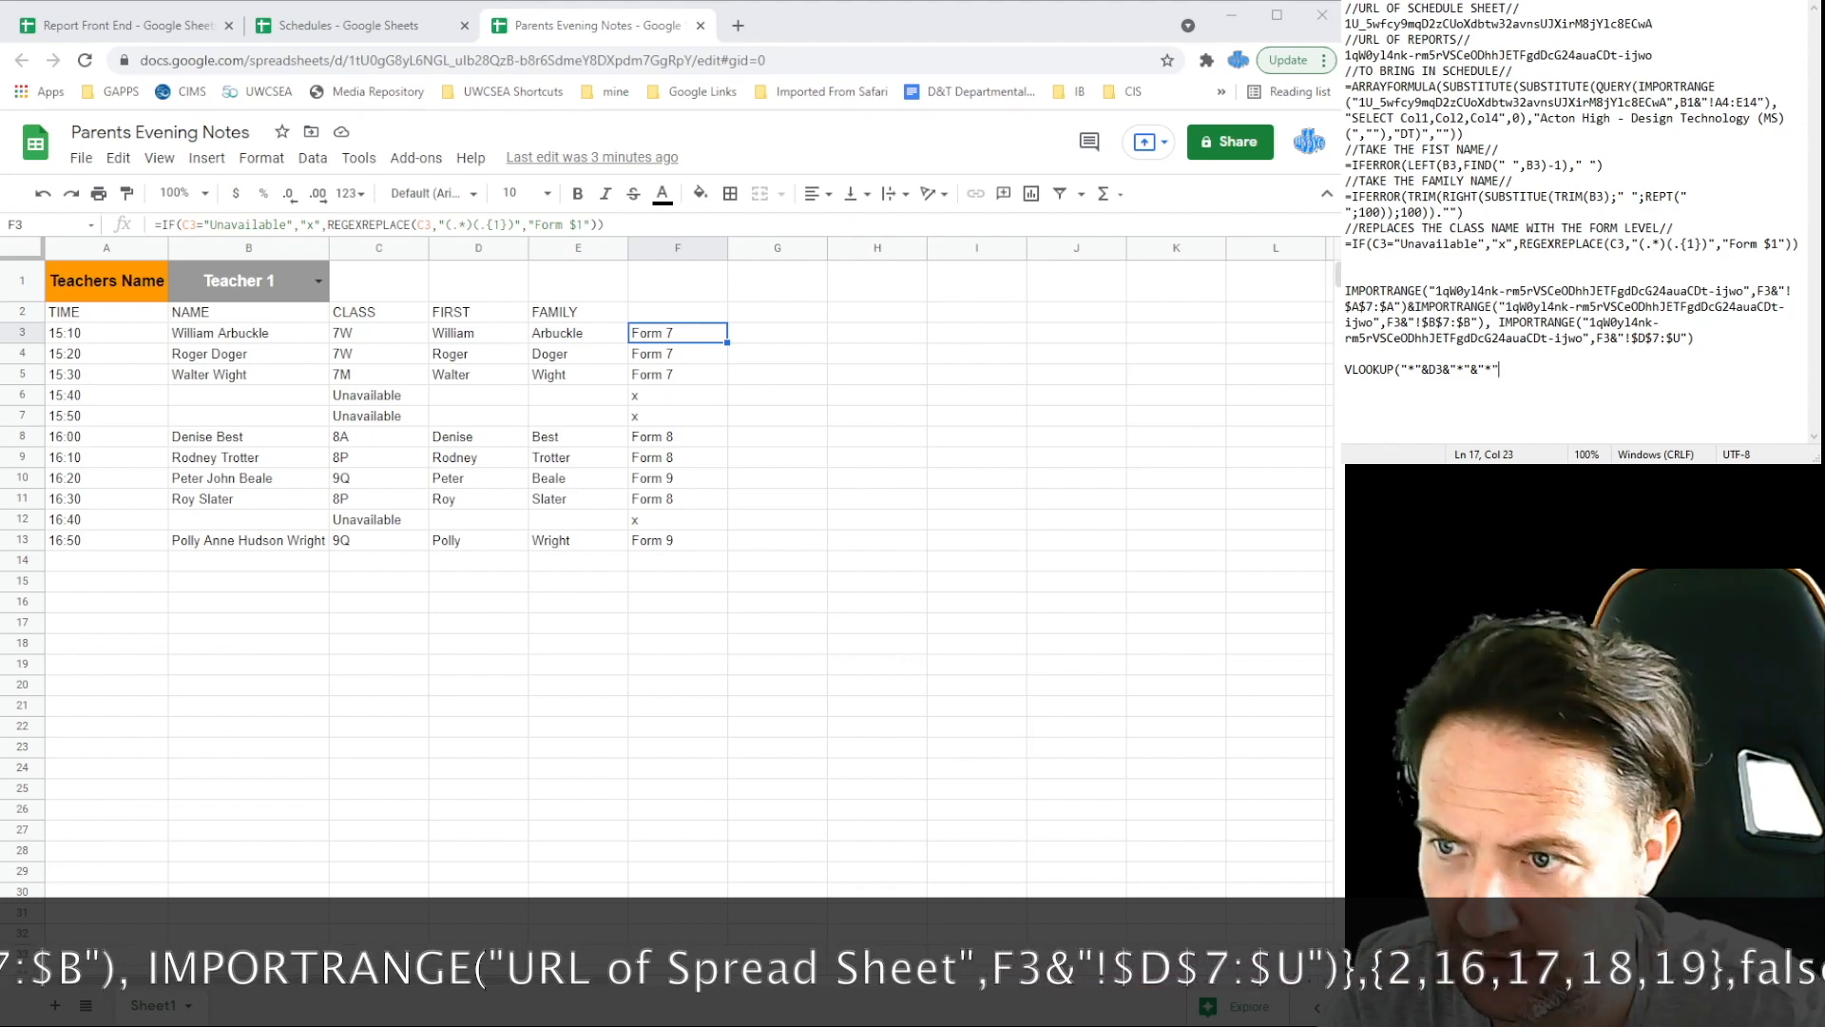
text("&E)
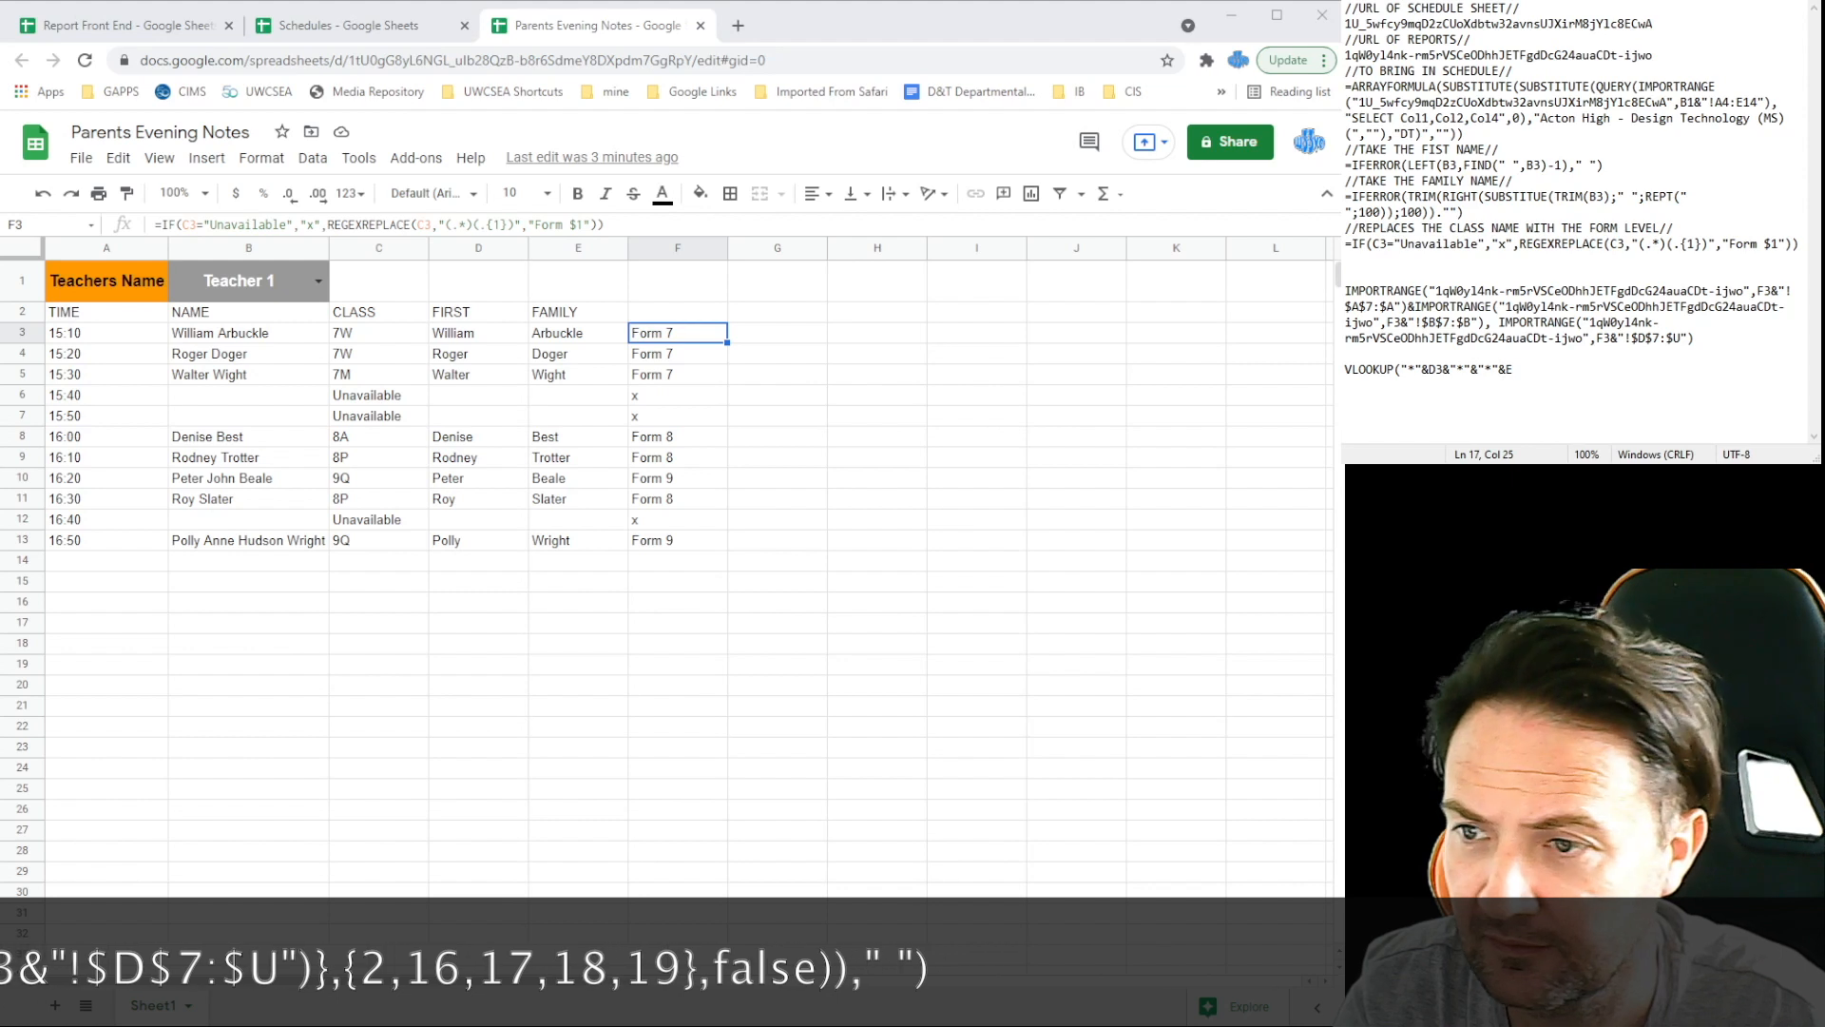
text(3)
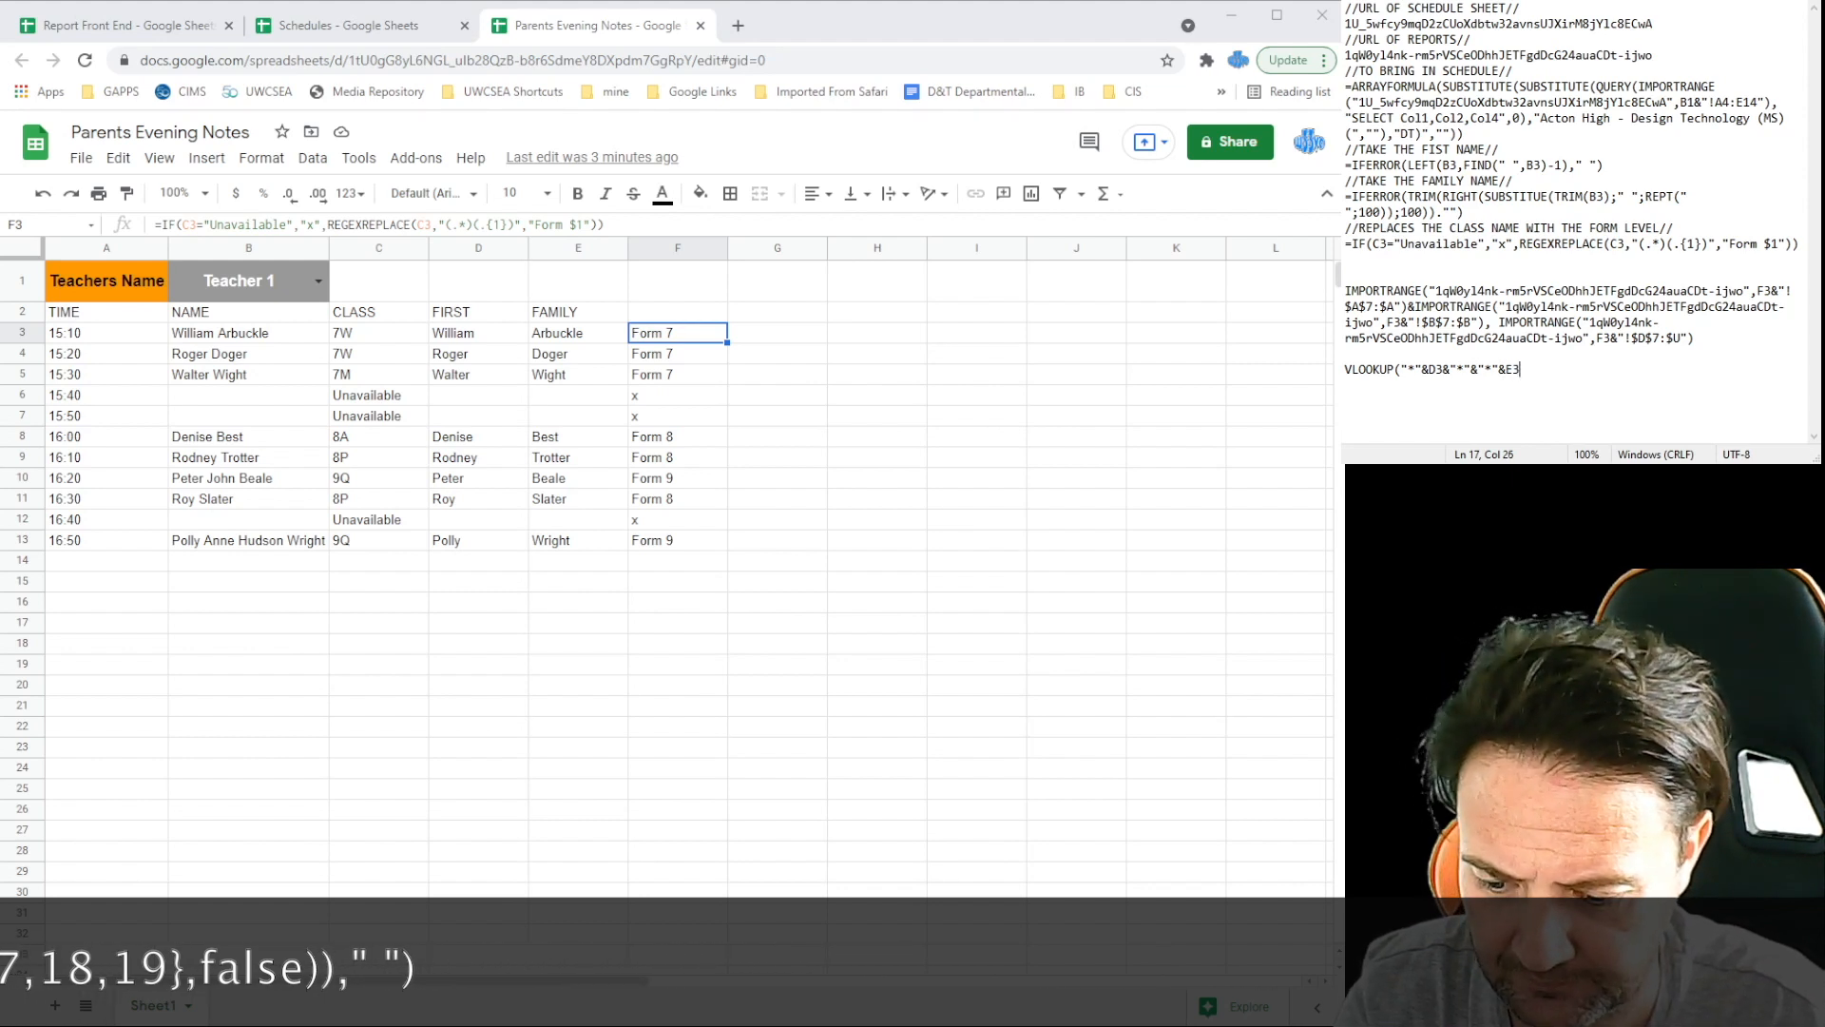
text(&"*",)
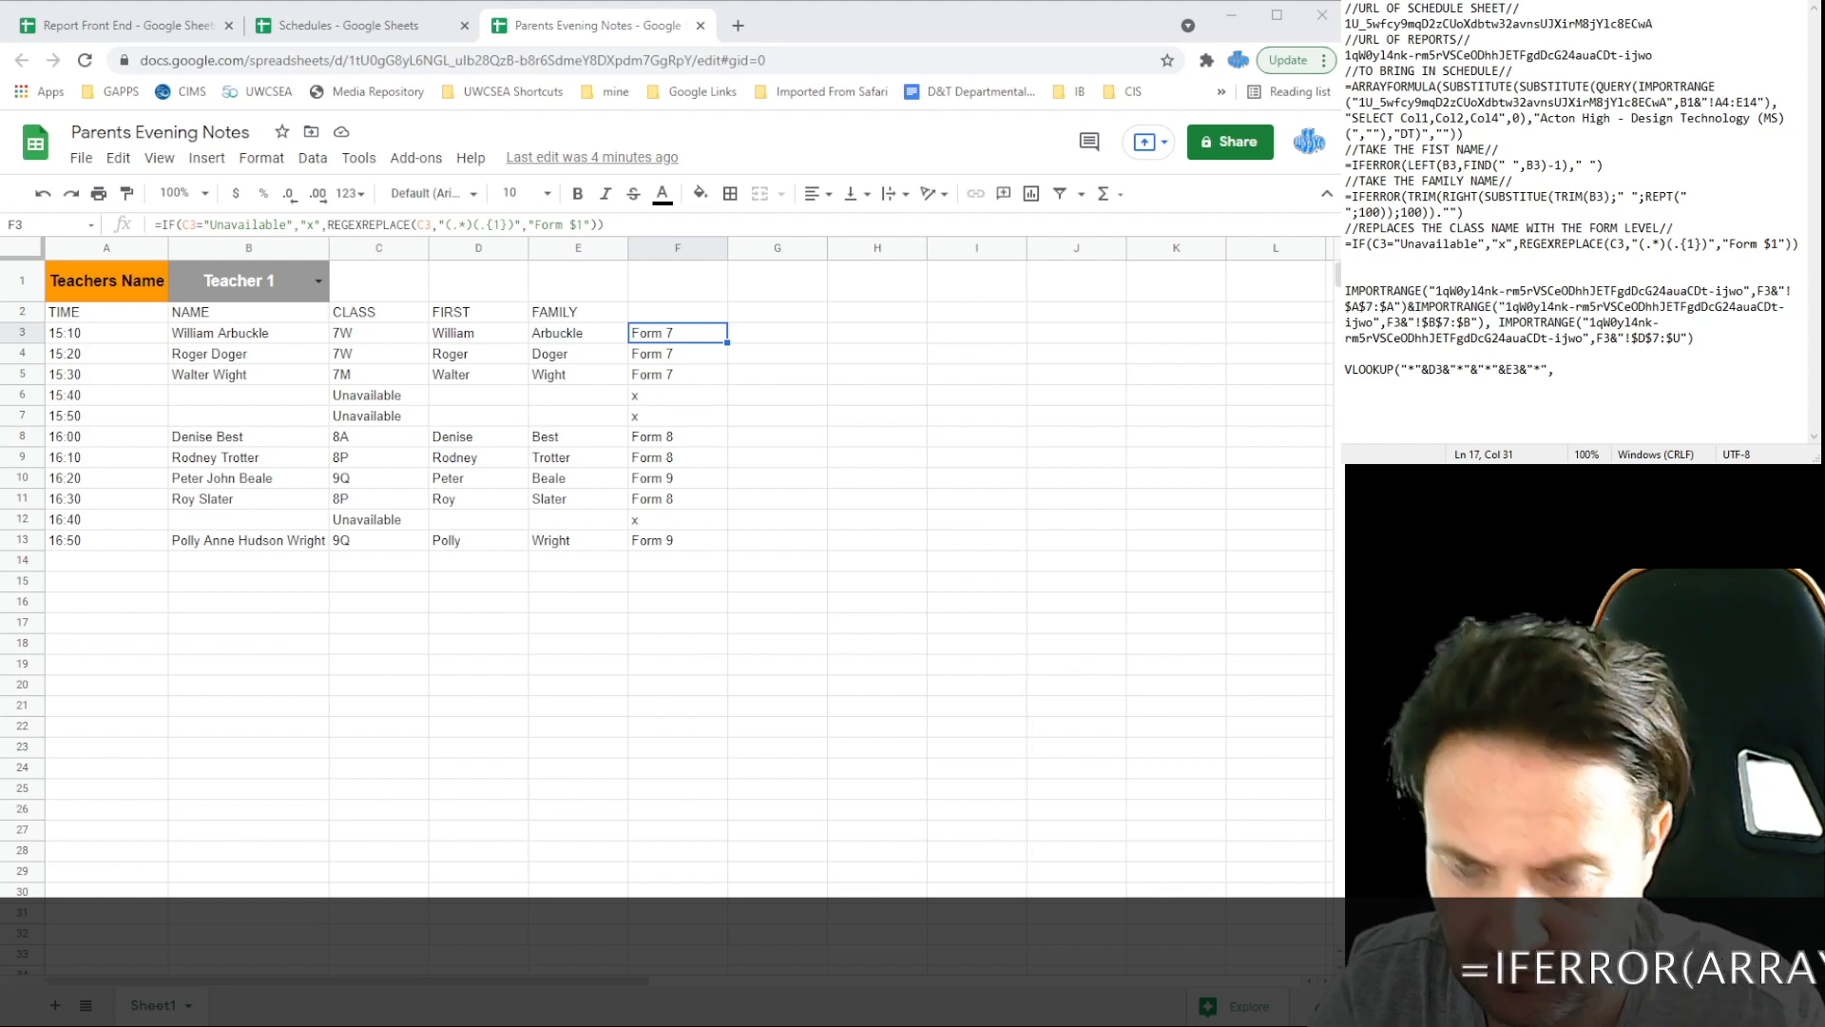
text({)
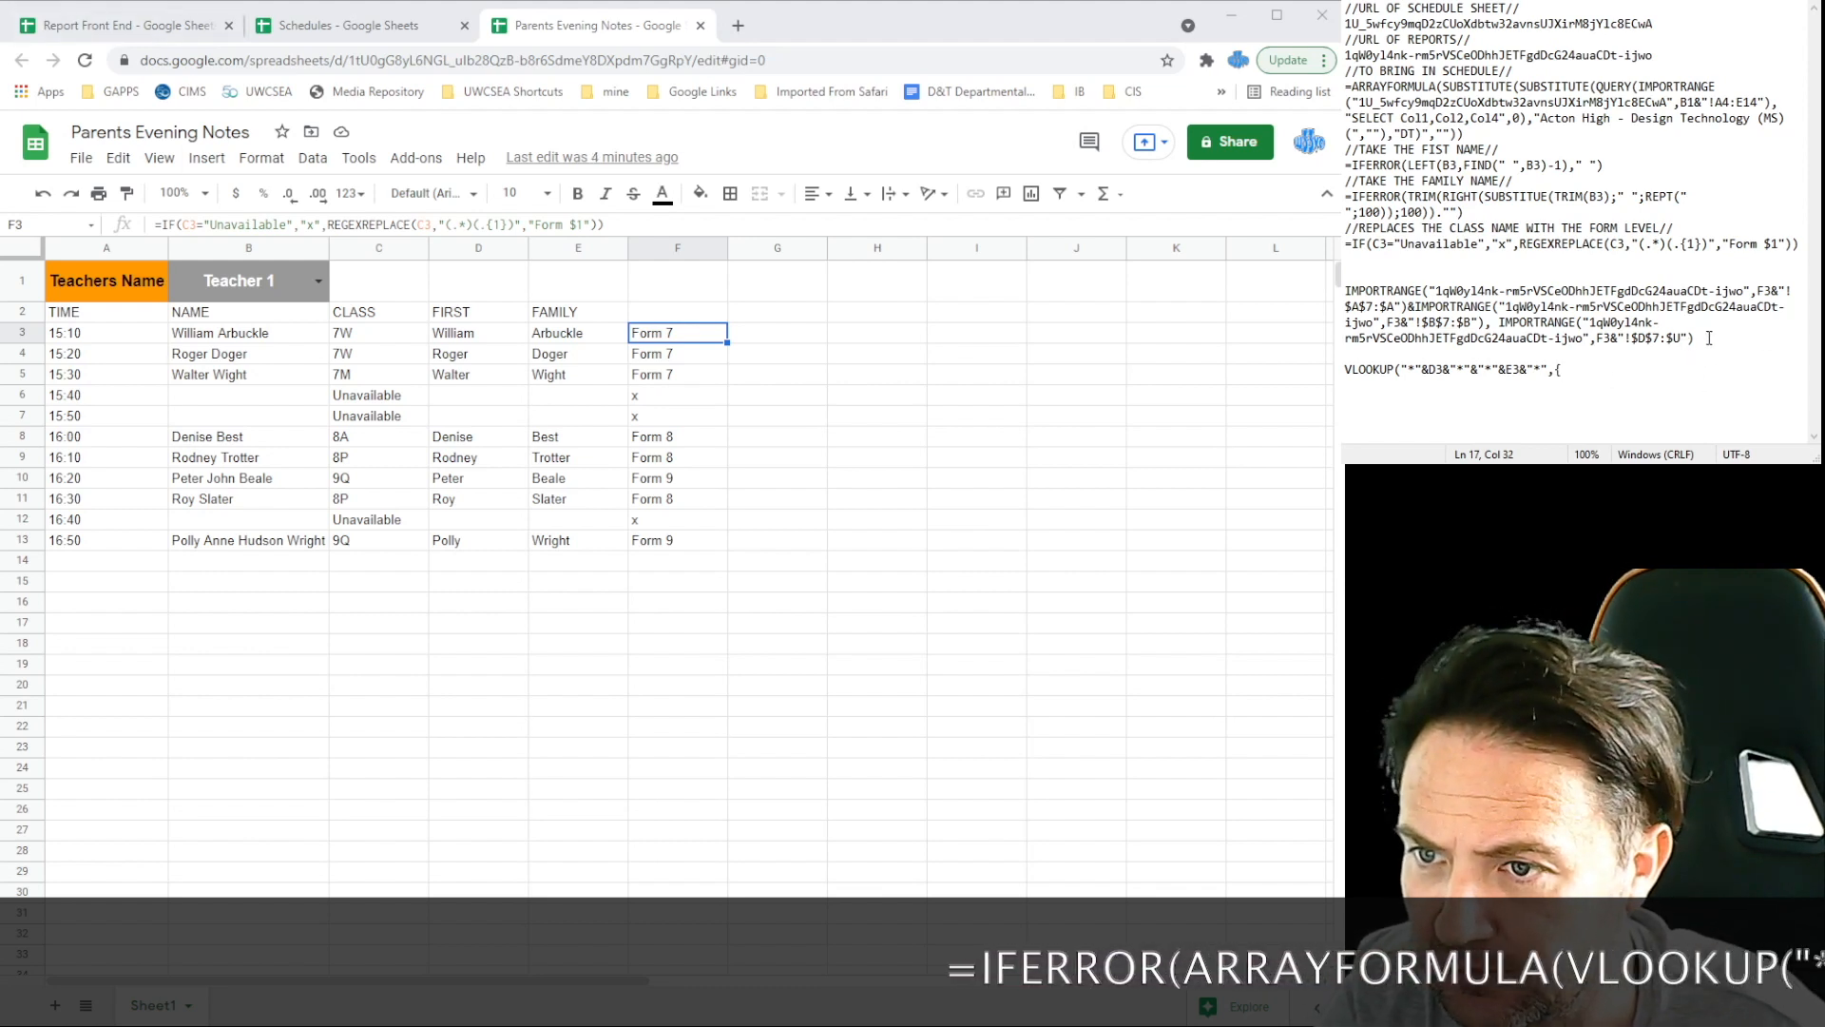
drag(1666, 338, 1346, 289)
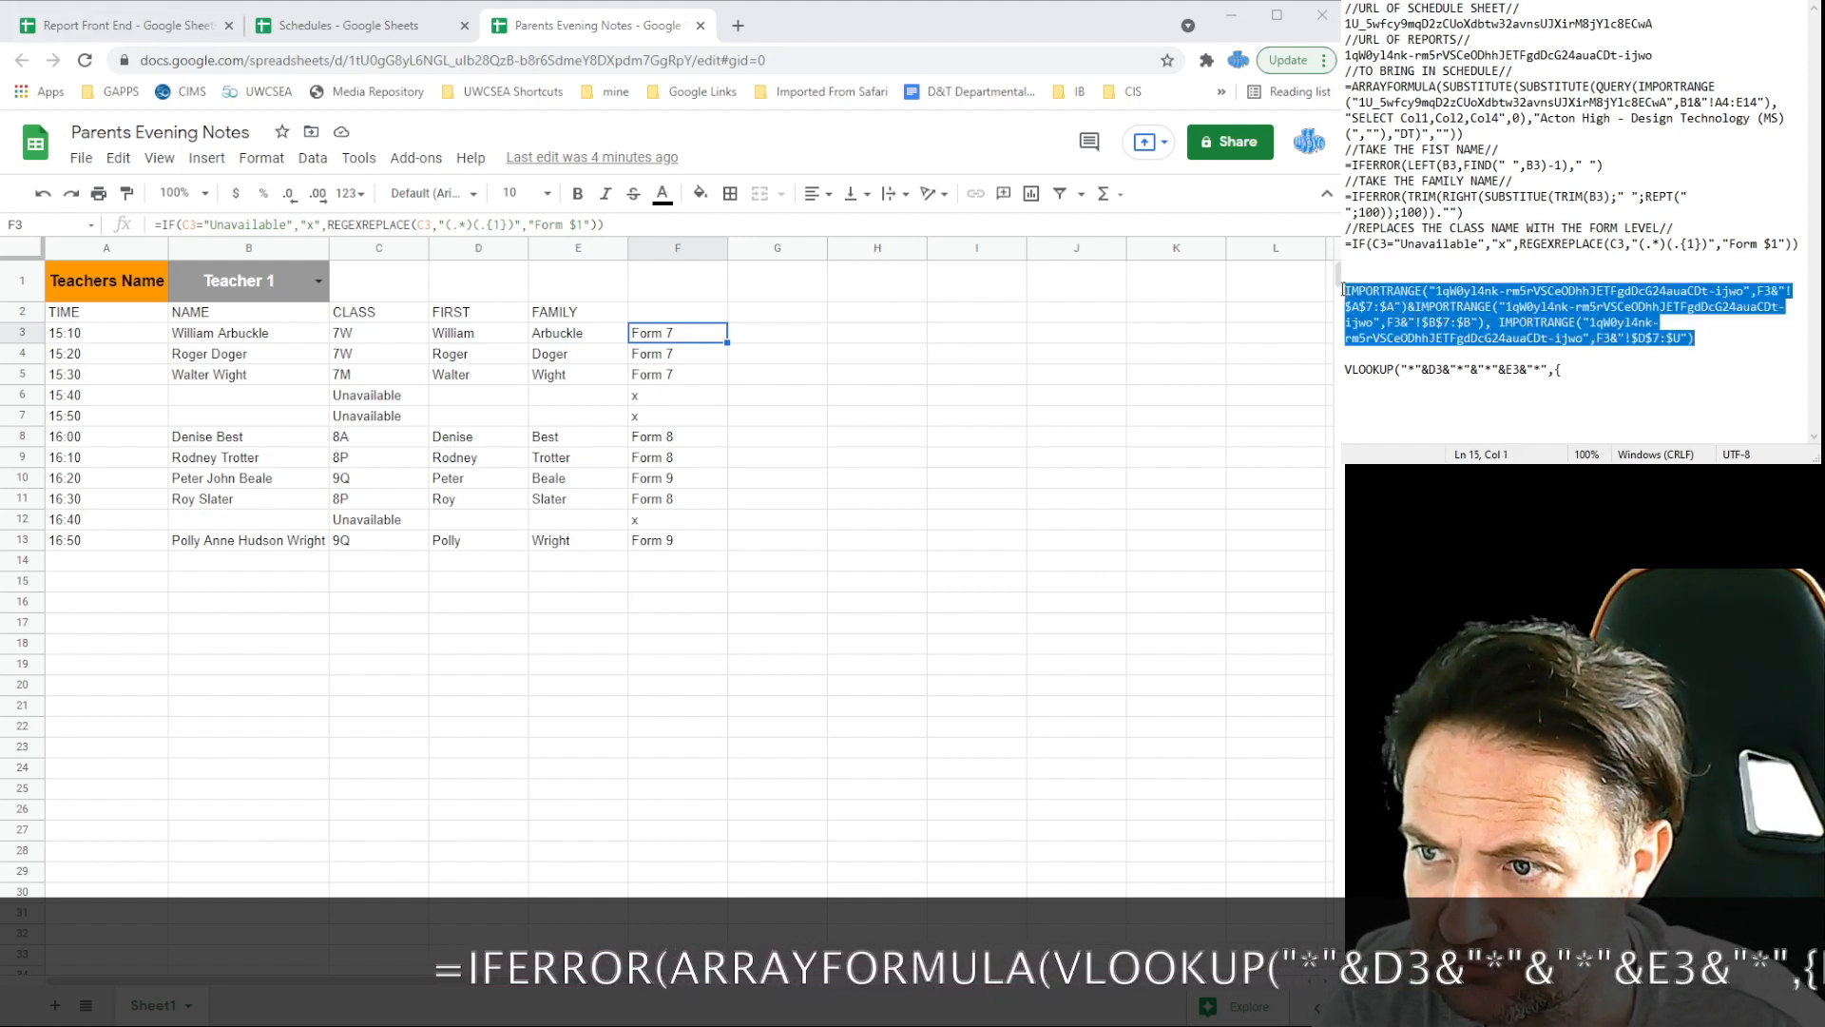
Step: Paste the joined IMPORTRANGE ranges inside the VLOOKUP braces, add },{, and review Report Front End's grade columns
key(ctrl+c)
click(1572, 376)
key(ctrl+v)
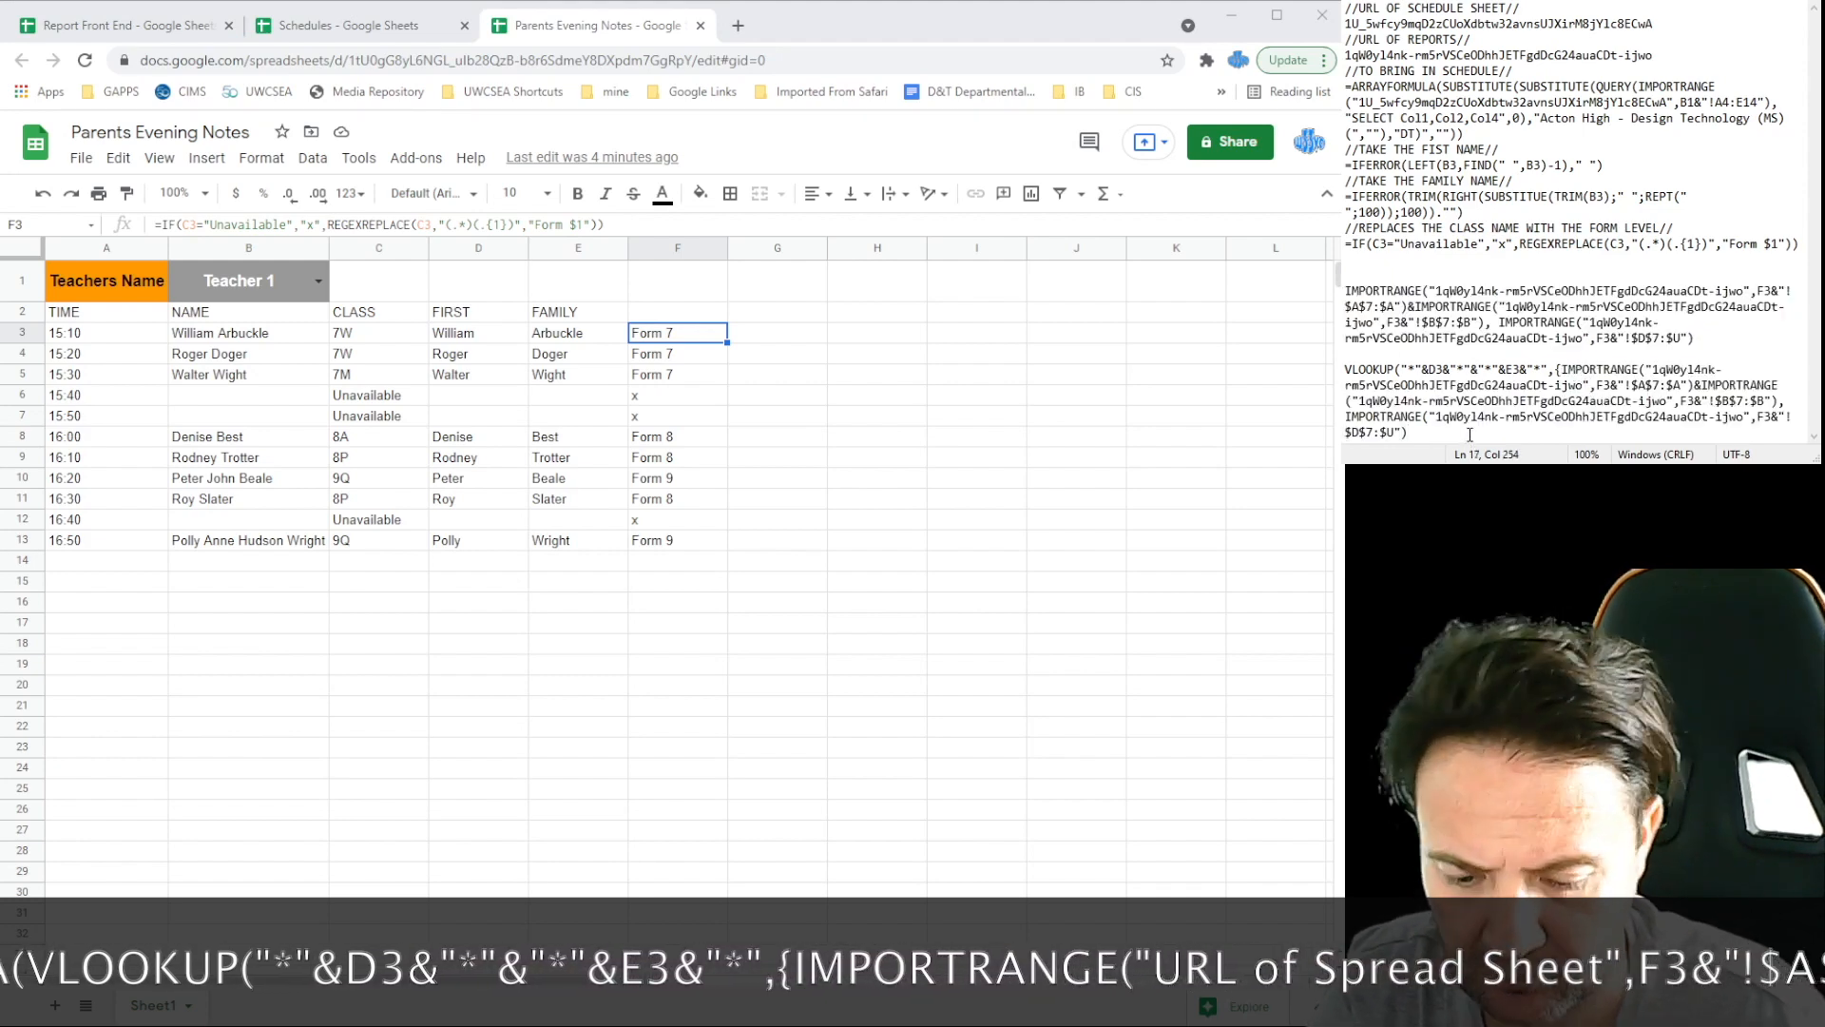
text(})
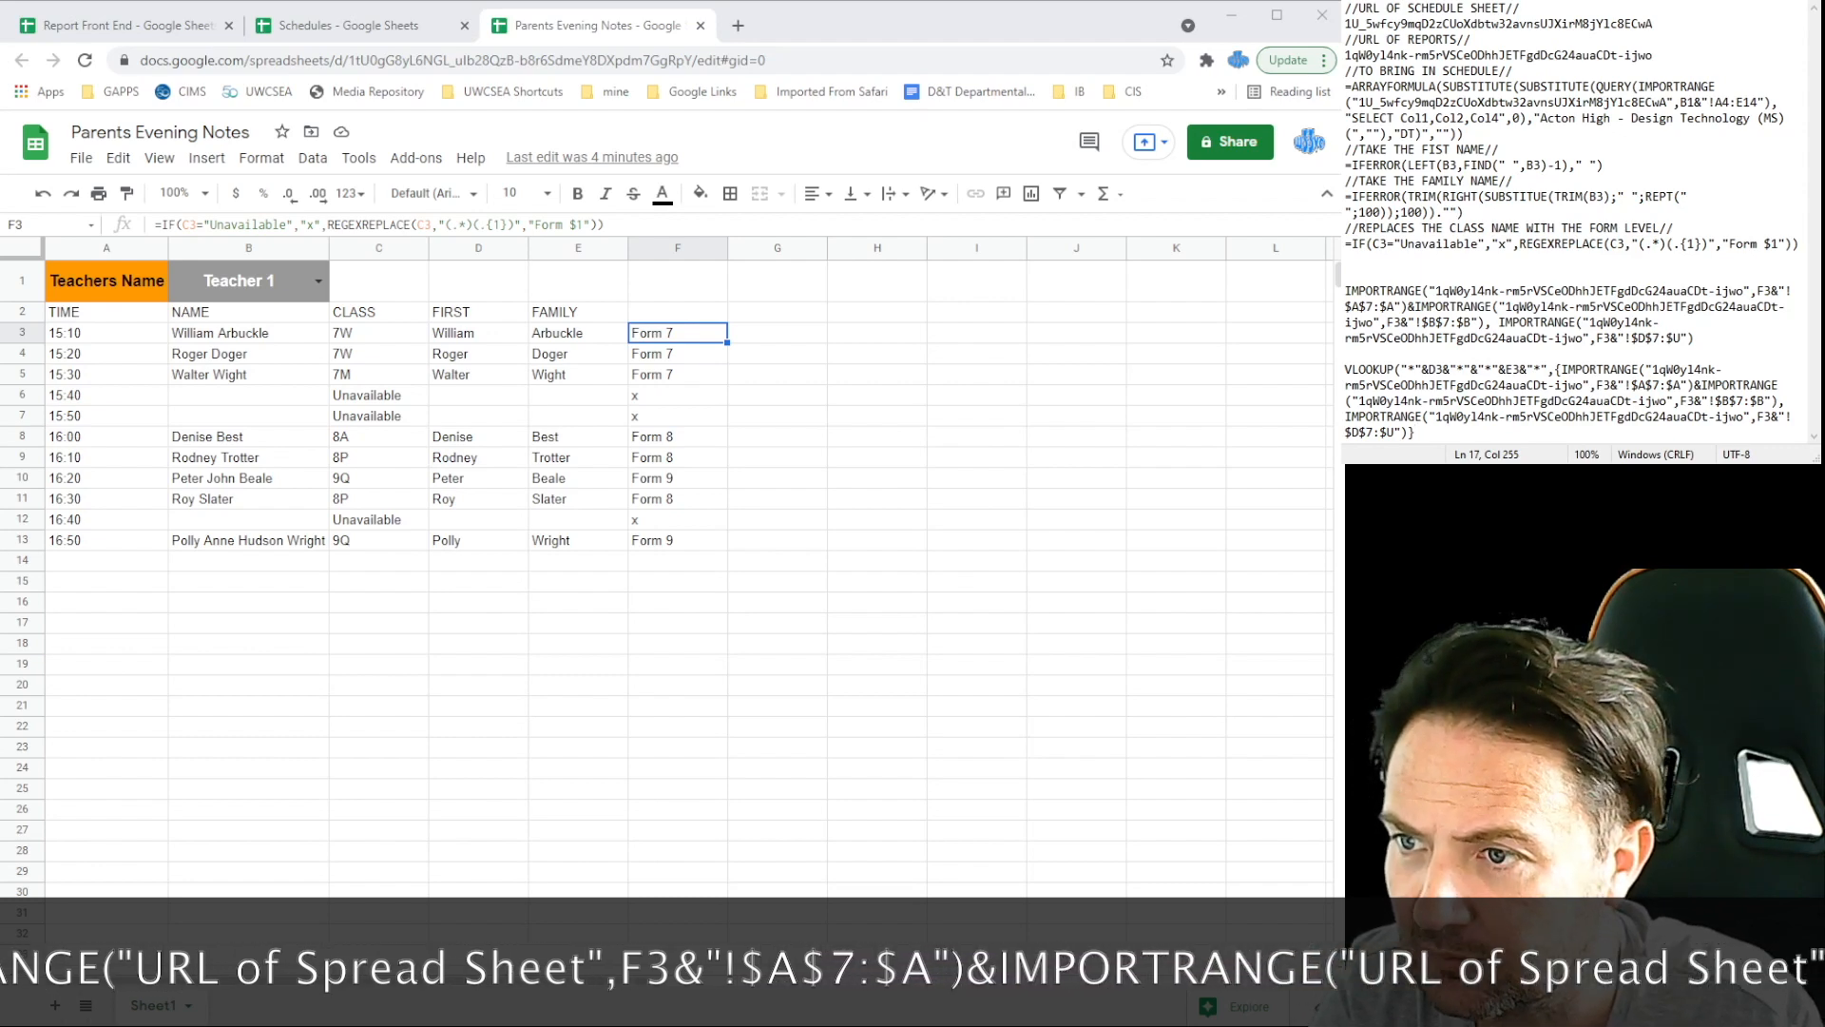
text(,)
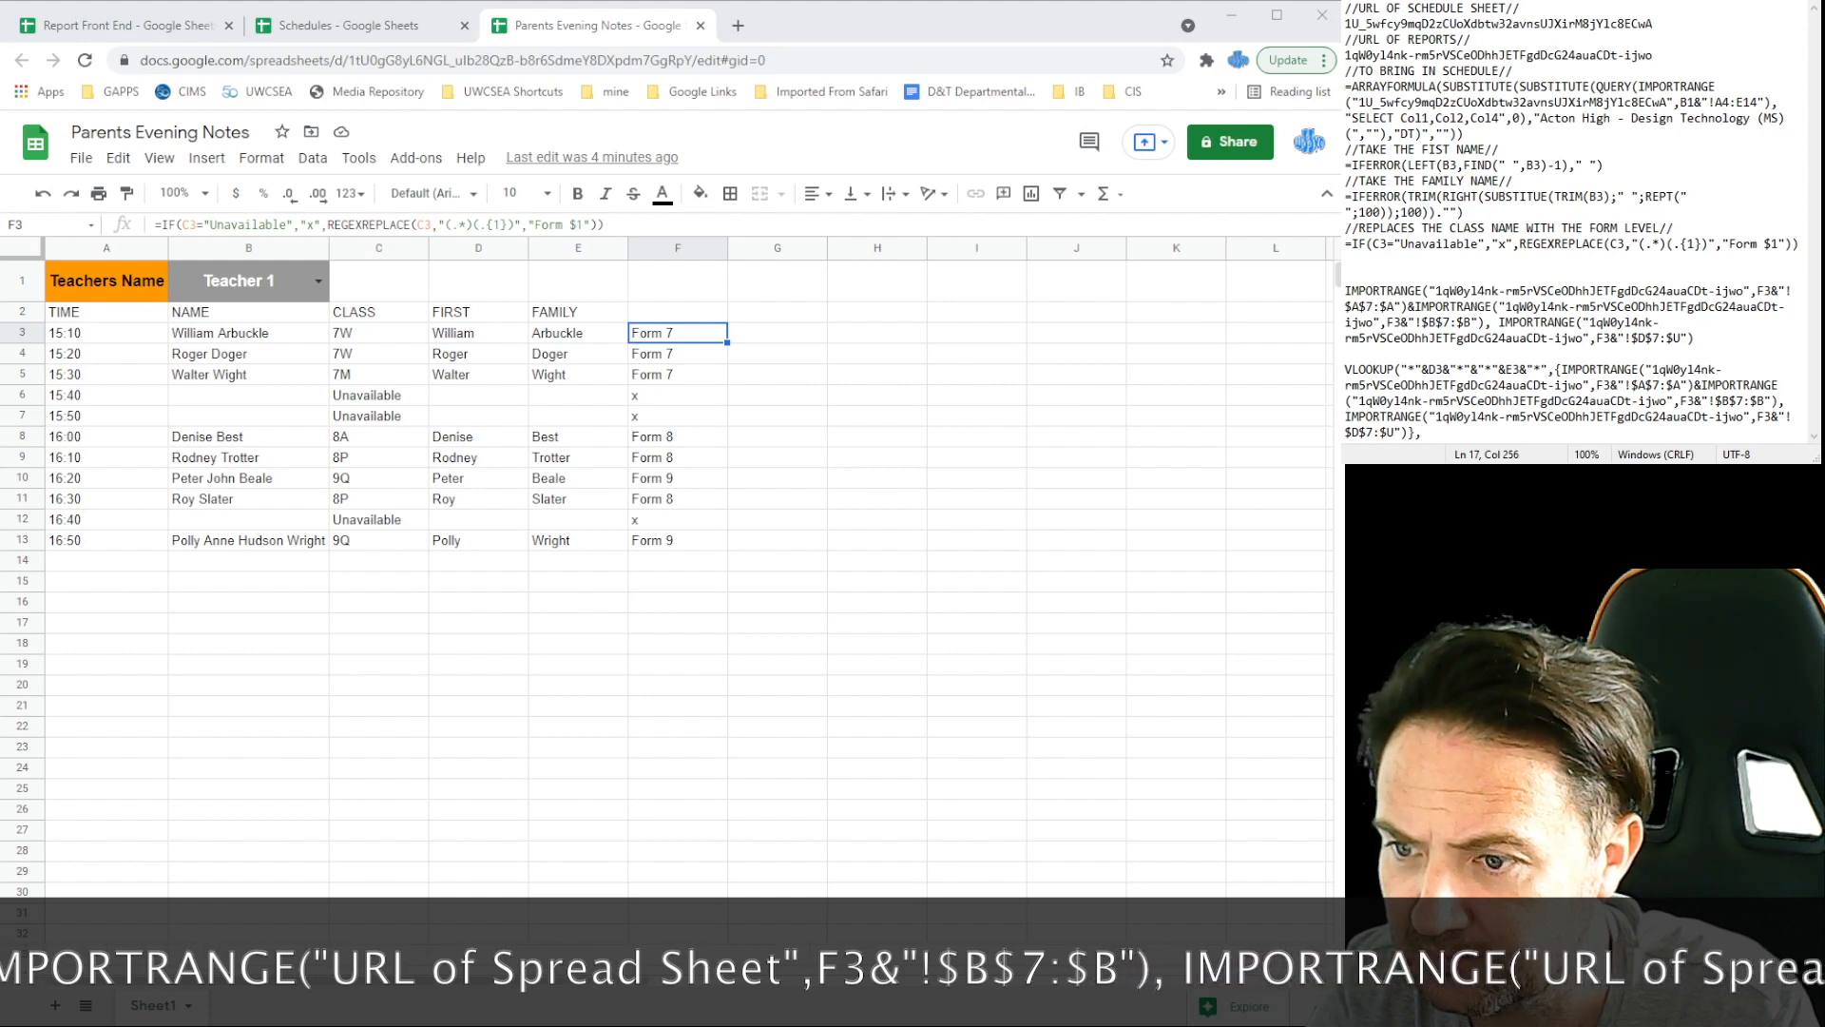
text({)
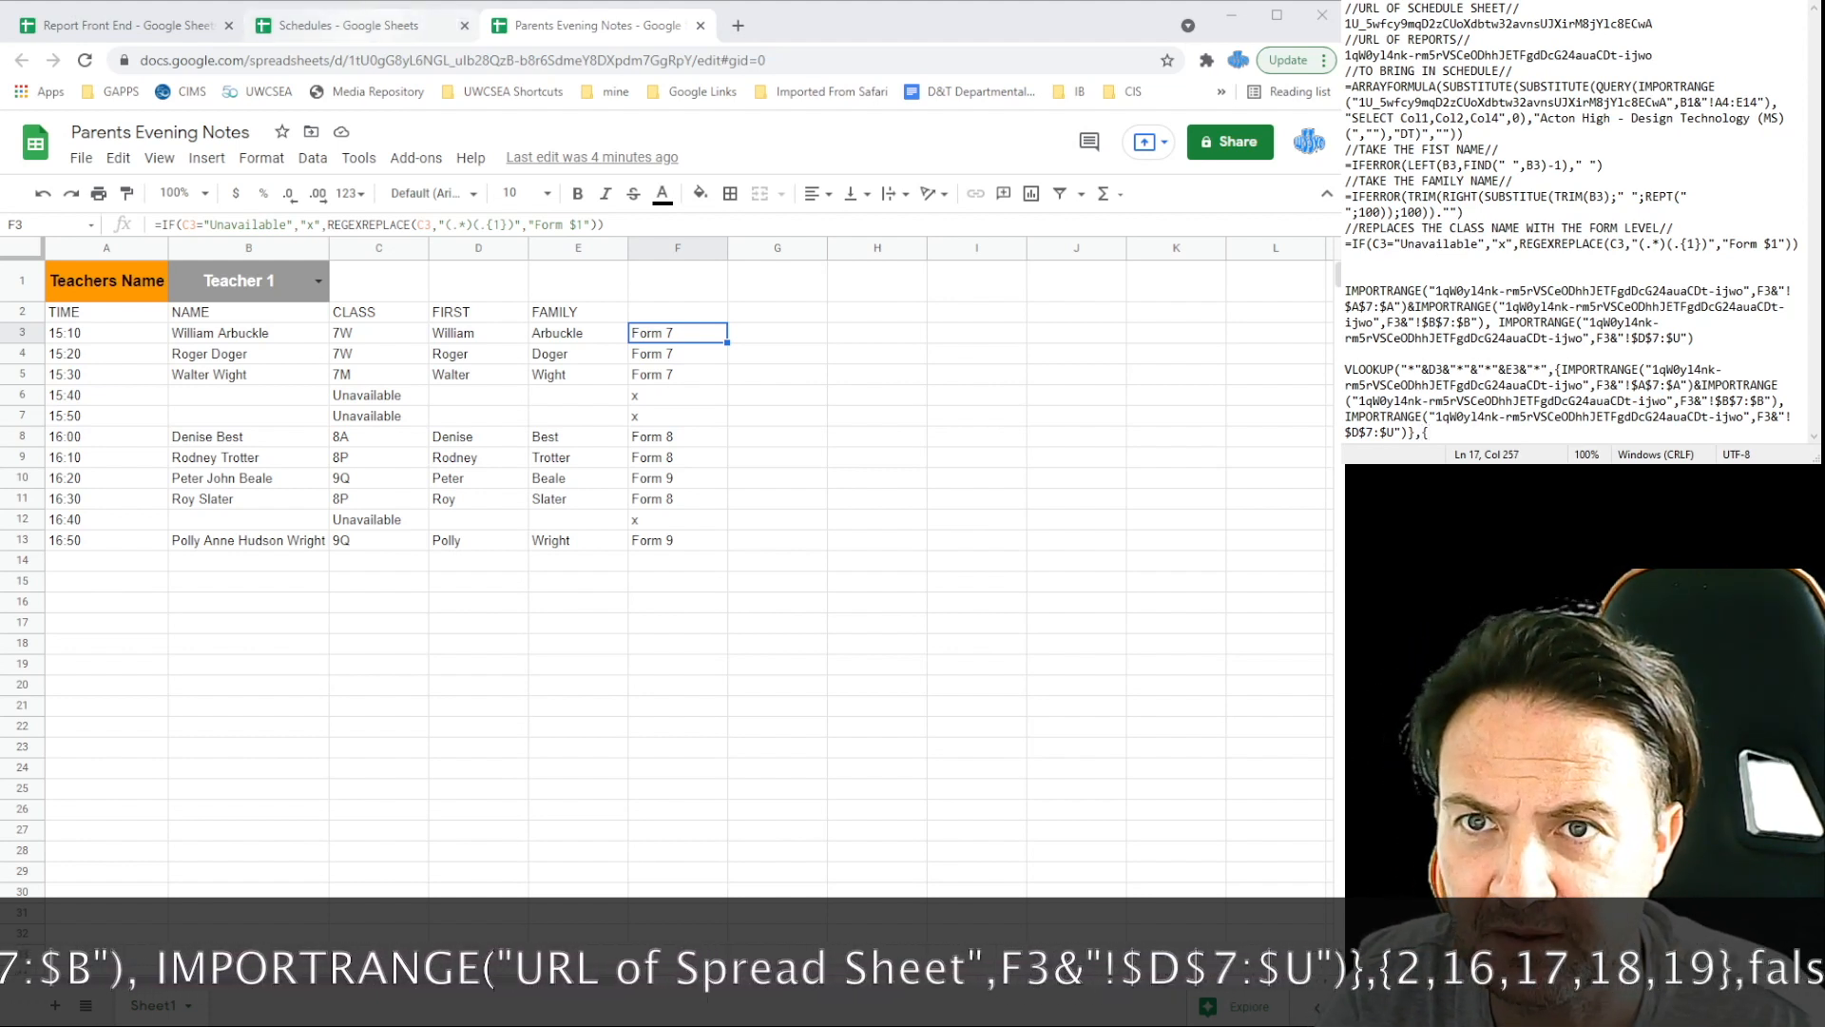
click(129, 25)
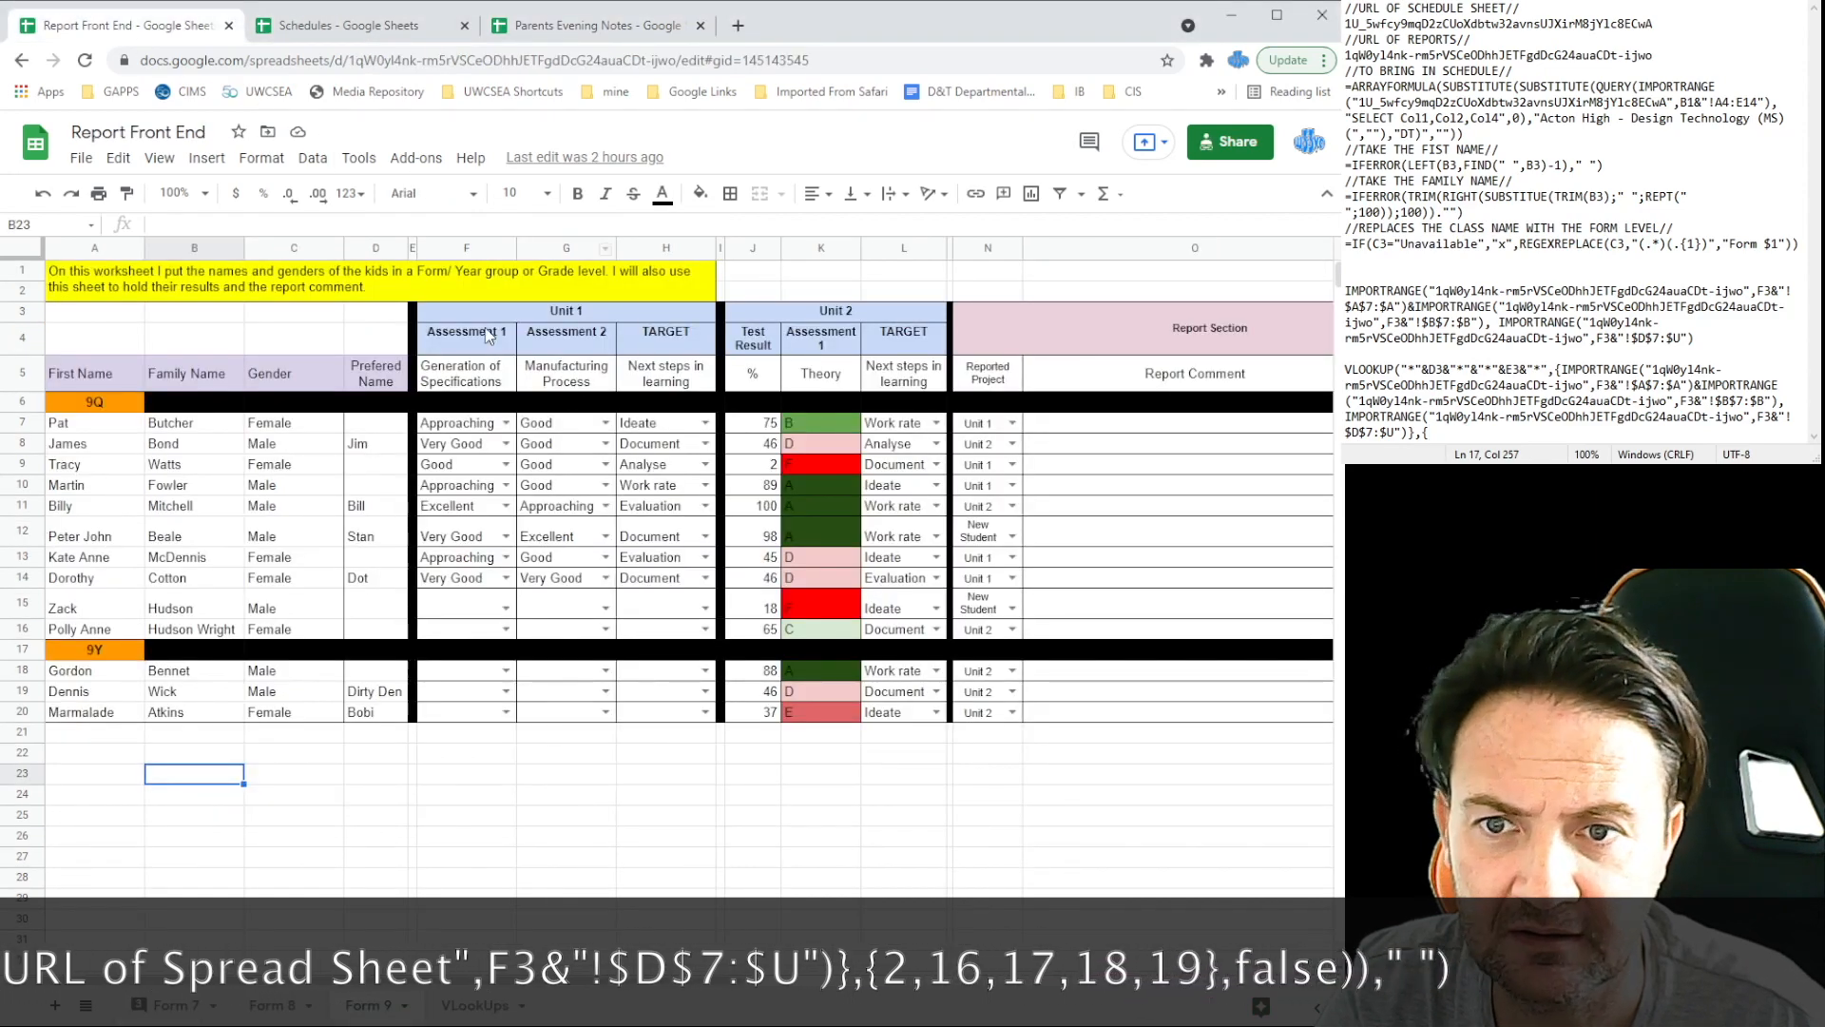
drag(409, 982, 848, 975)
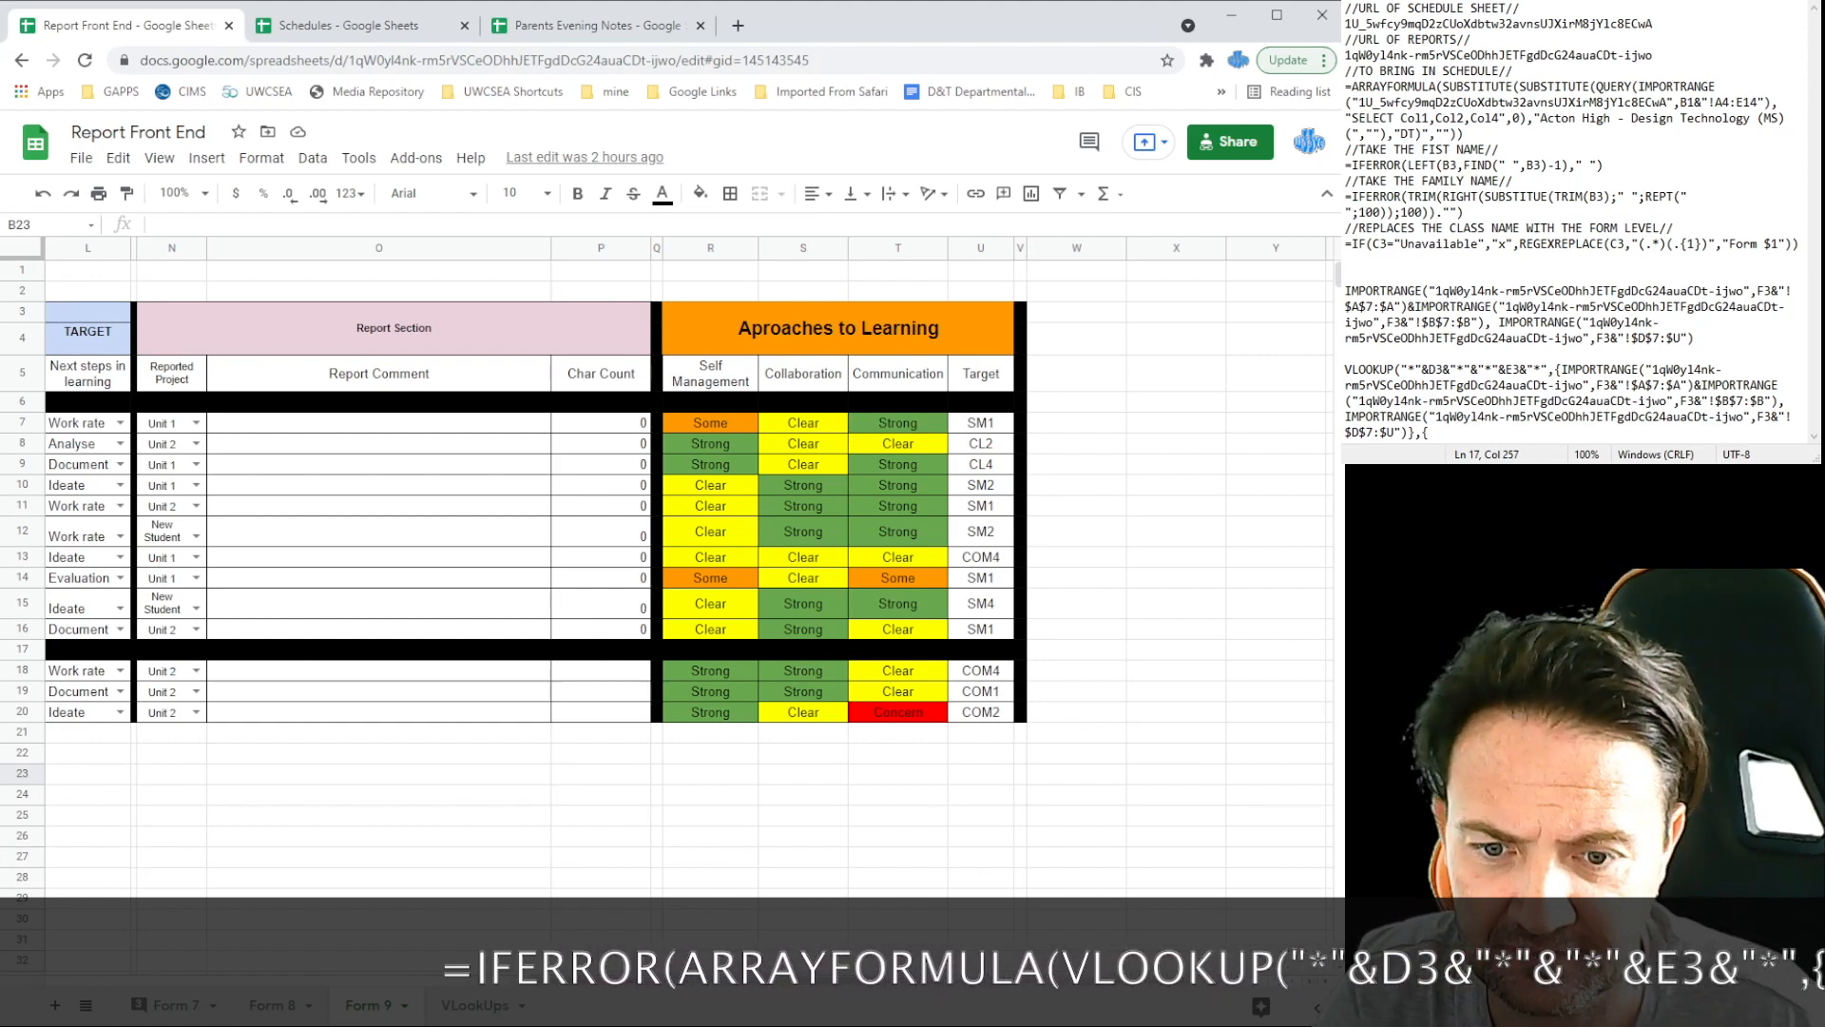
Step: Finish the VLOOKUP with column list 1,15,16,17,18 and false for exact match
scroll(689, 489, left, 9)
click(1457, 435)
text(1,15,16,)
scroll(690, 490, right, 6)
text(17,18},false)
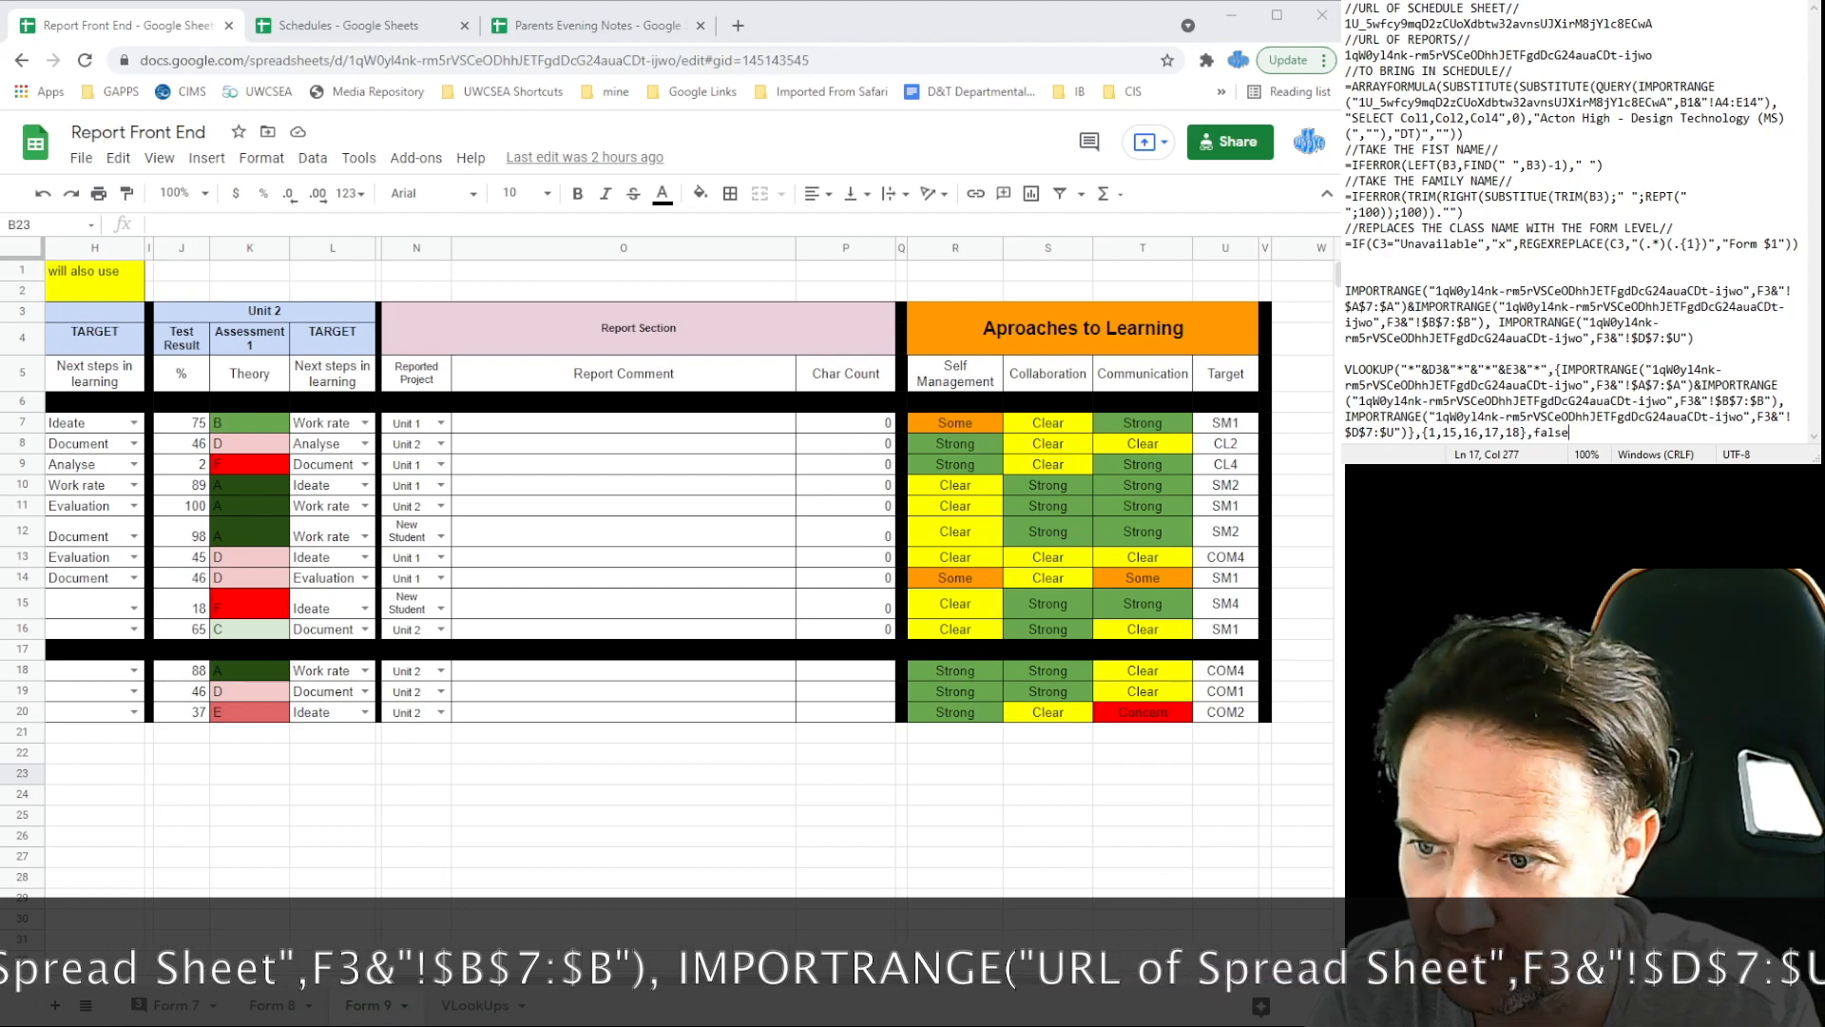
text())
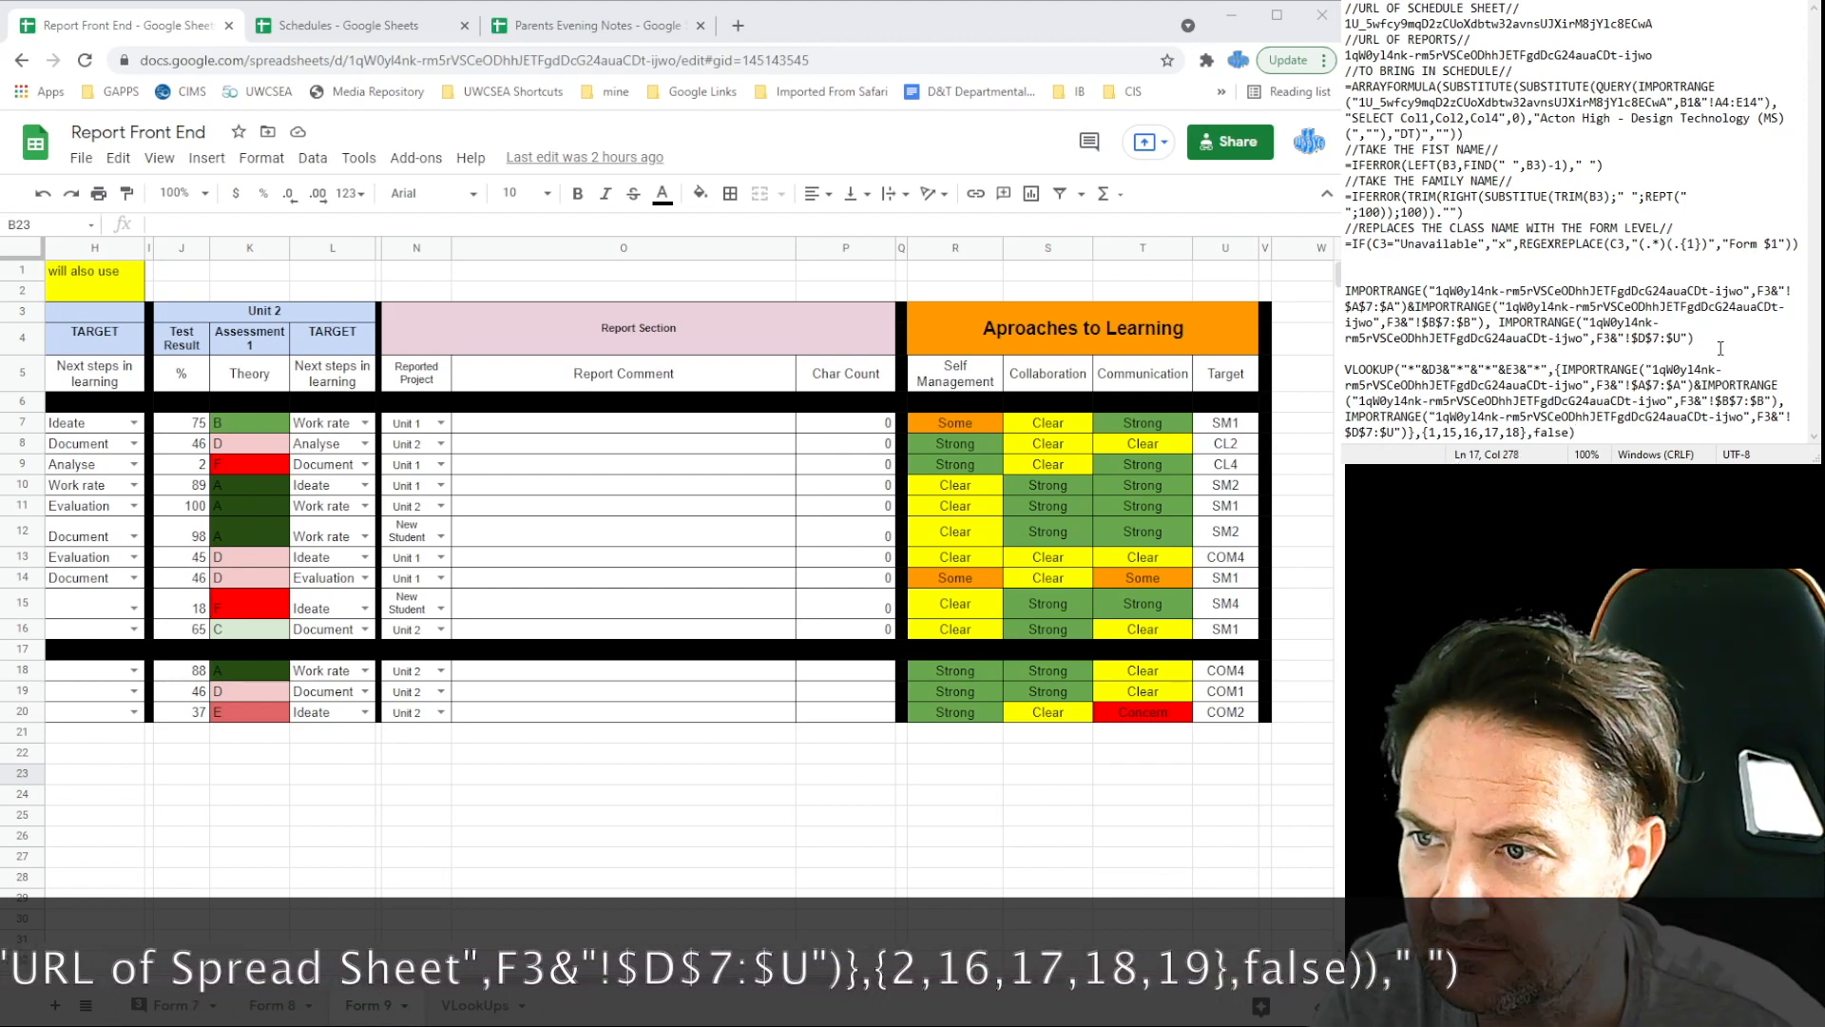
Step: Delete the standalone IMPORTRANGE line and begin an =IFERROR wrapper
drag(1720, 343, 1346, 289)
key(BackSpace)
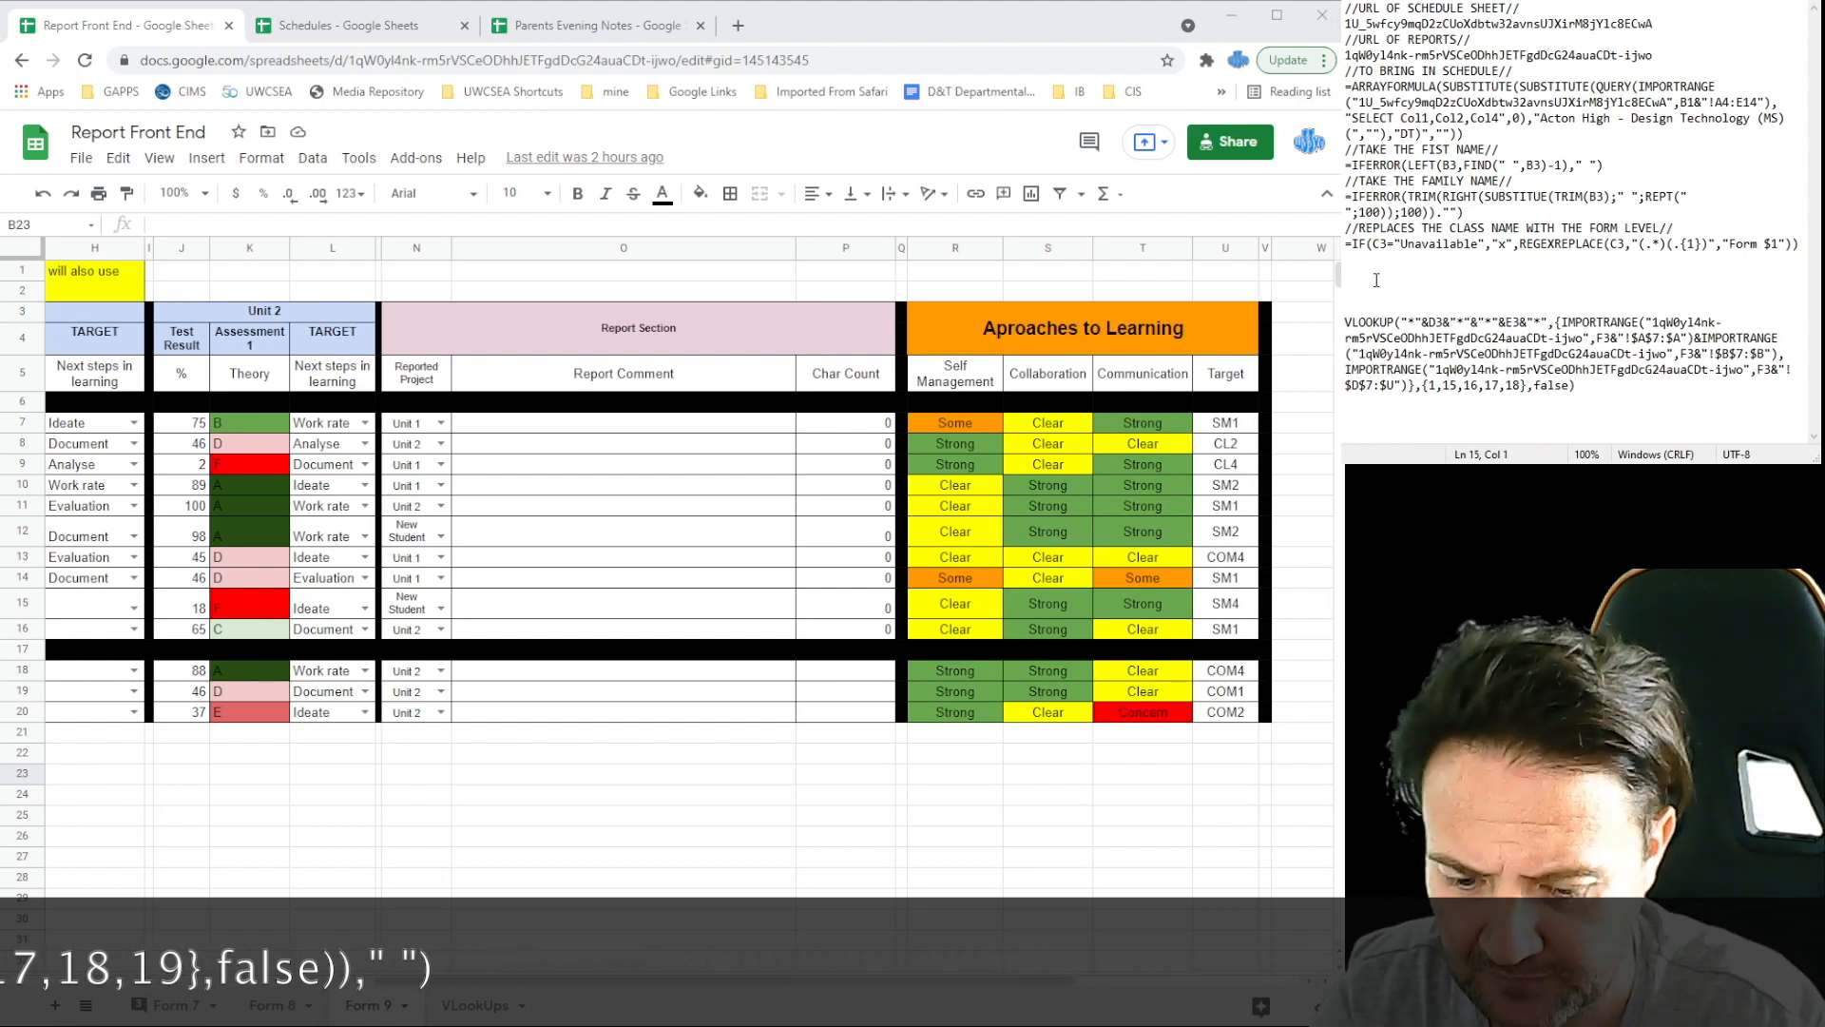
text(=IFERROR(ARRAYFORM)
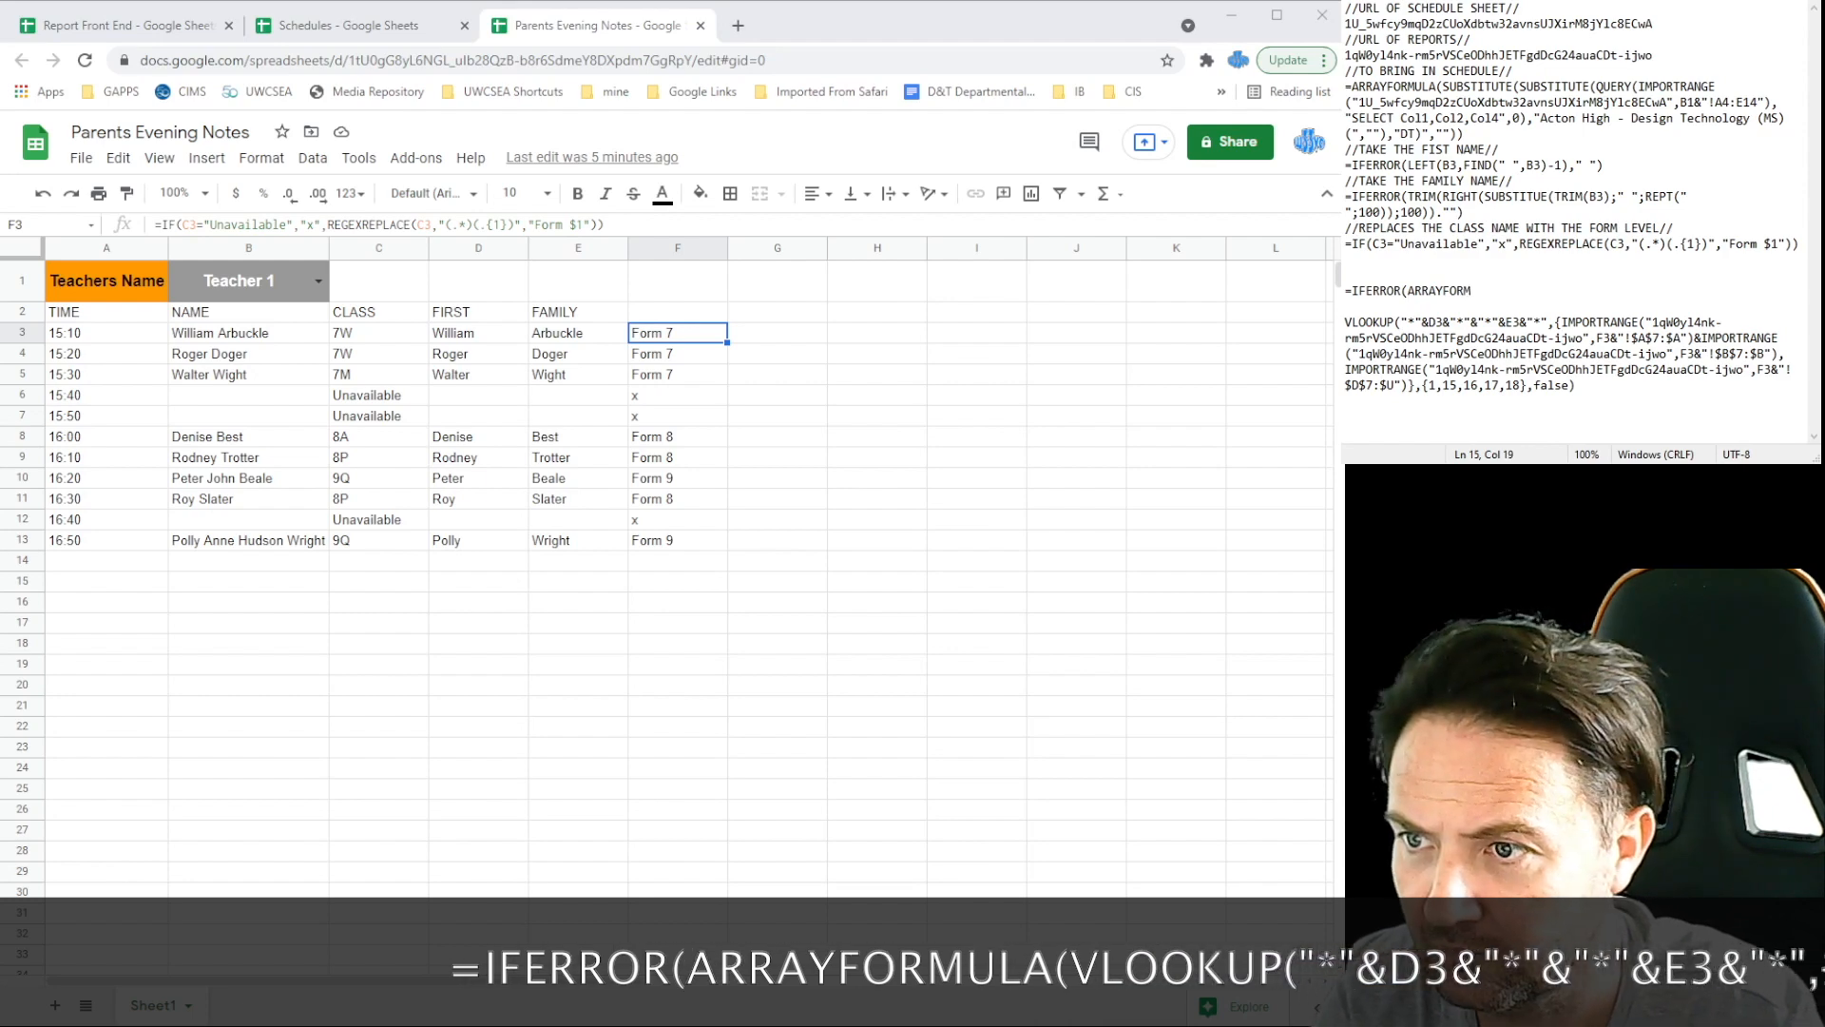
Step: Wrap the VLOOKUP in IFERROR(ARRAYFORMULA( and paste the finished formula into G3
text(()
drag(1575, 386, 1346, 322)
key(ctrl+x)
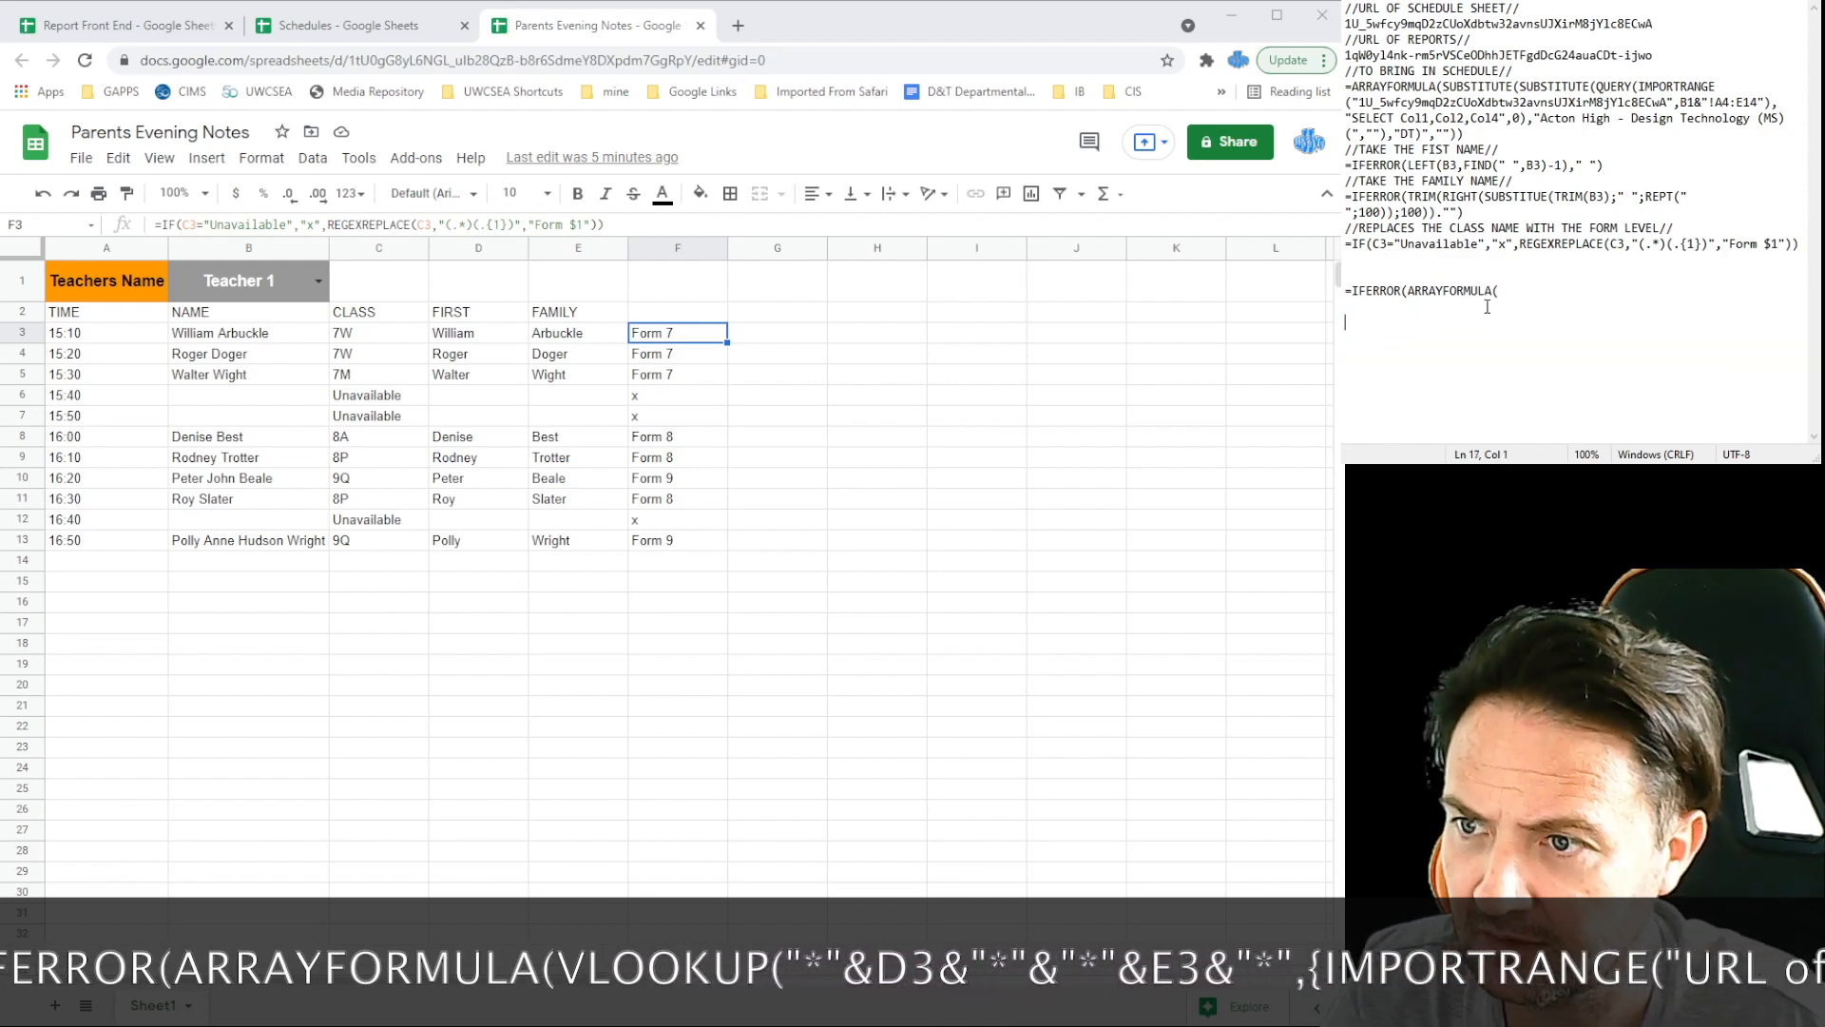
key(ctrl+v)
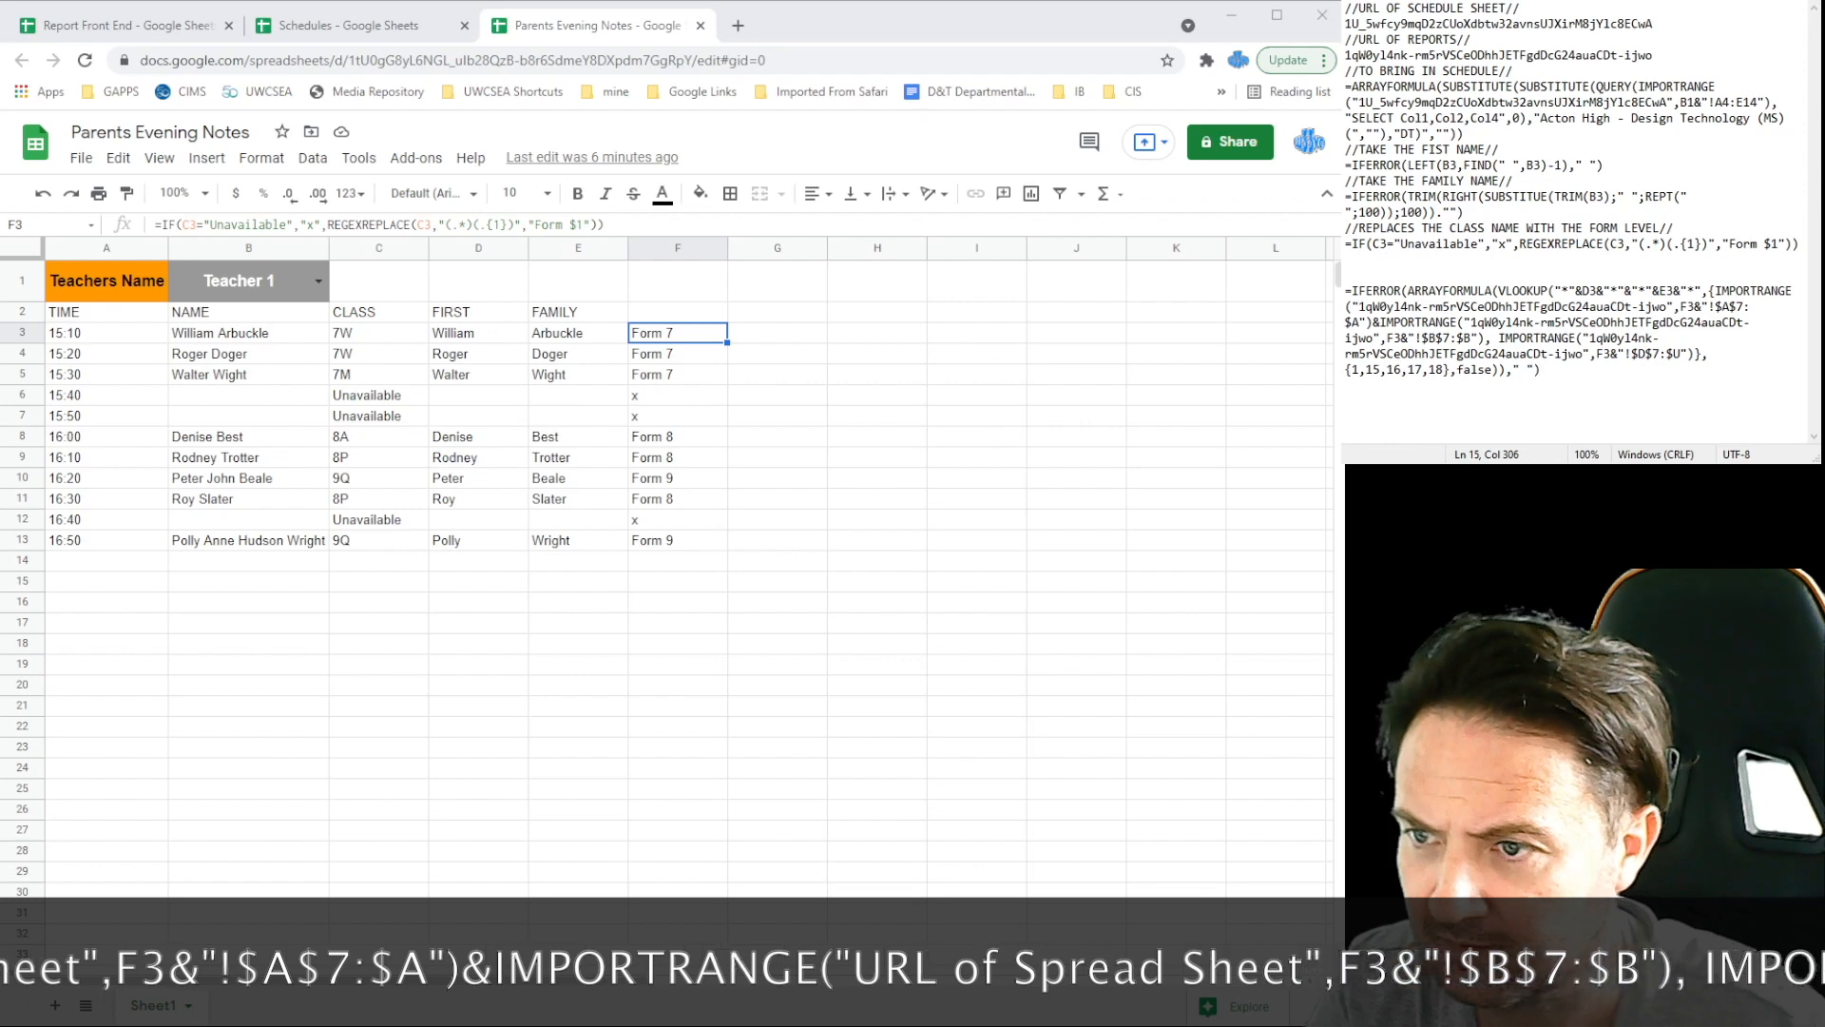
drag(1550, 383, 1345, 290)
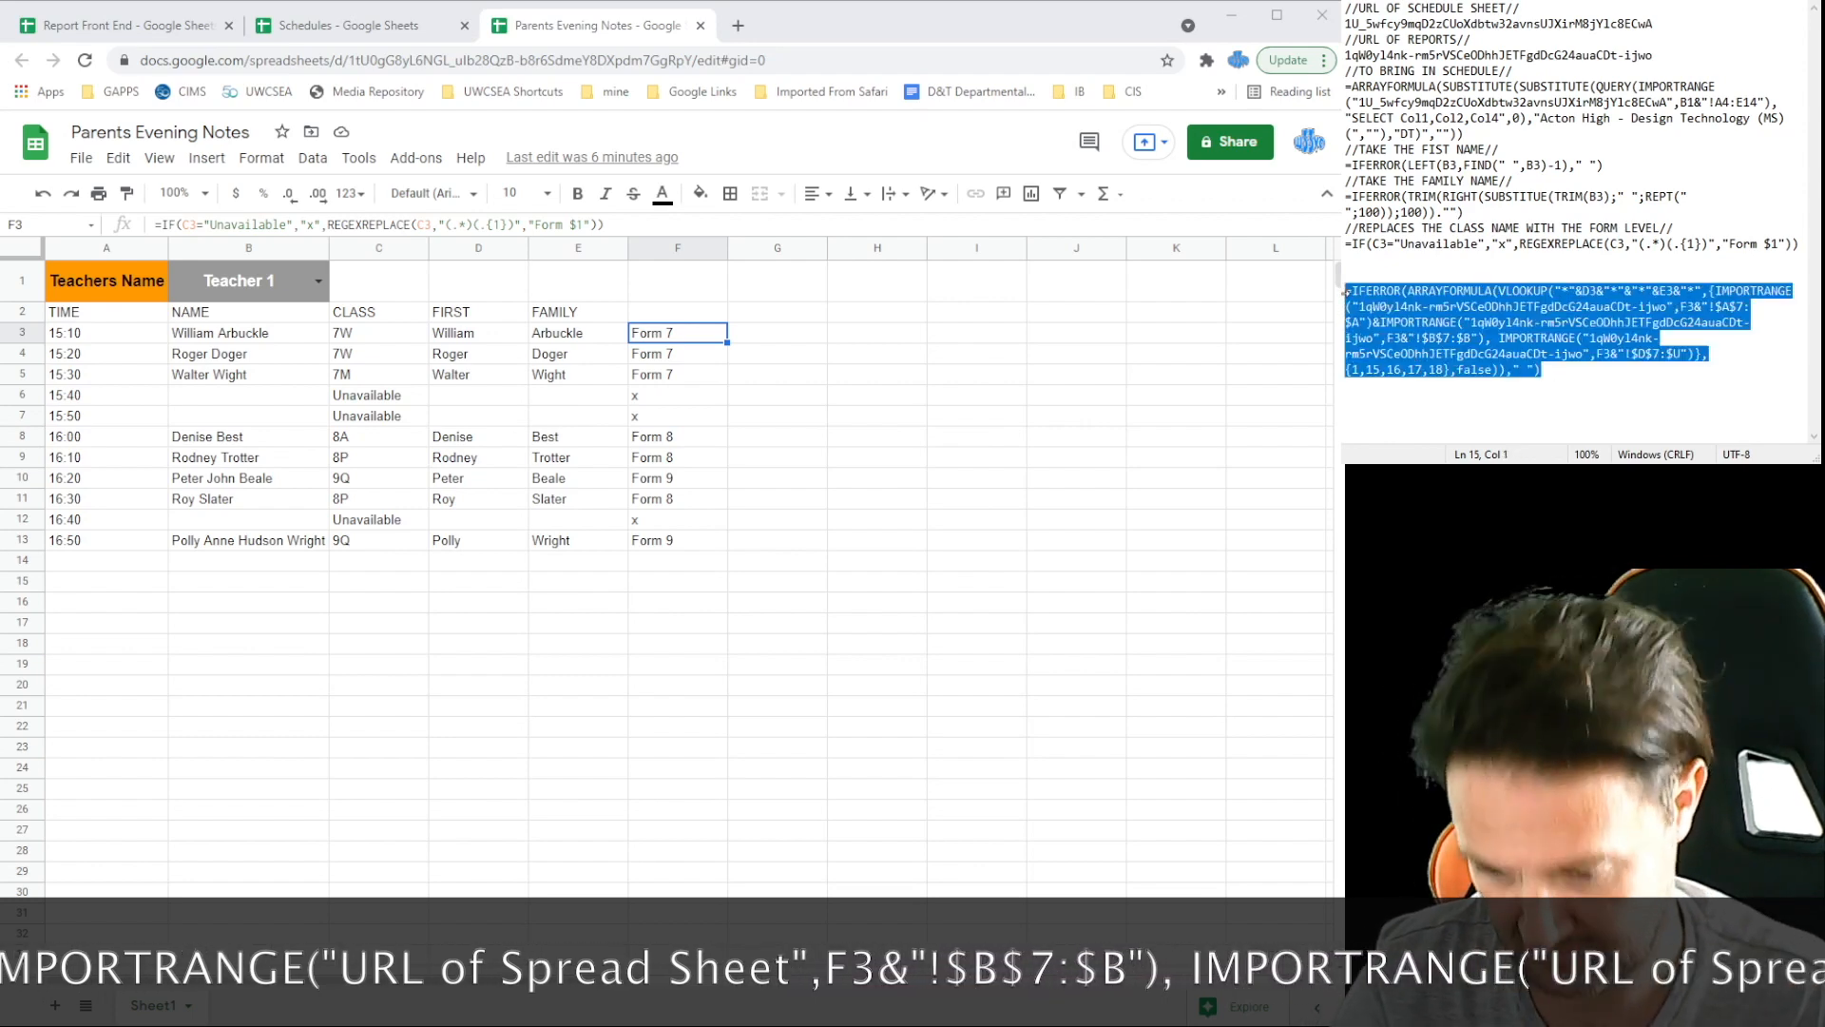
key(ctrl+c)
click(777, 337)
key(ctrl+v)
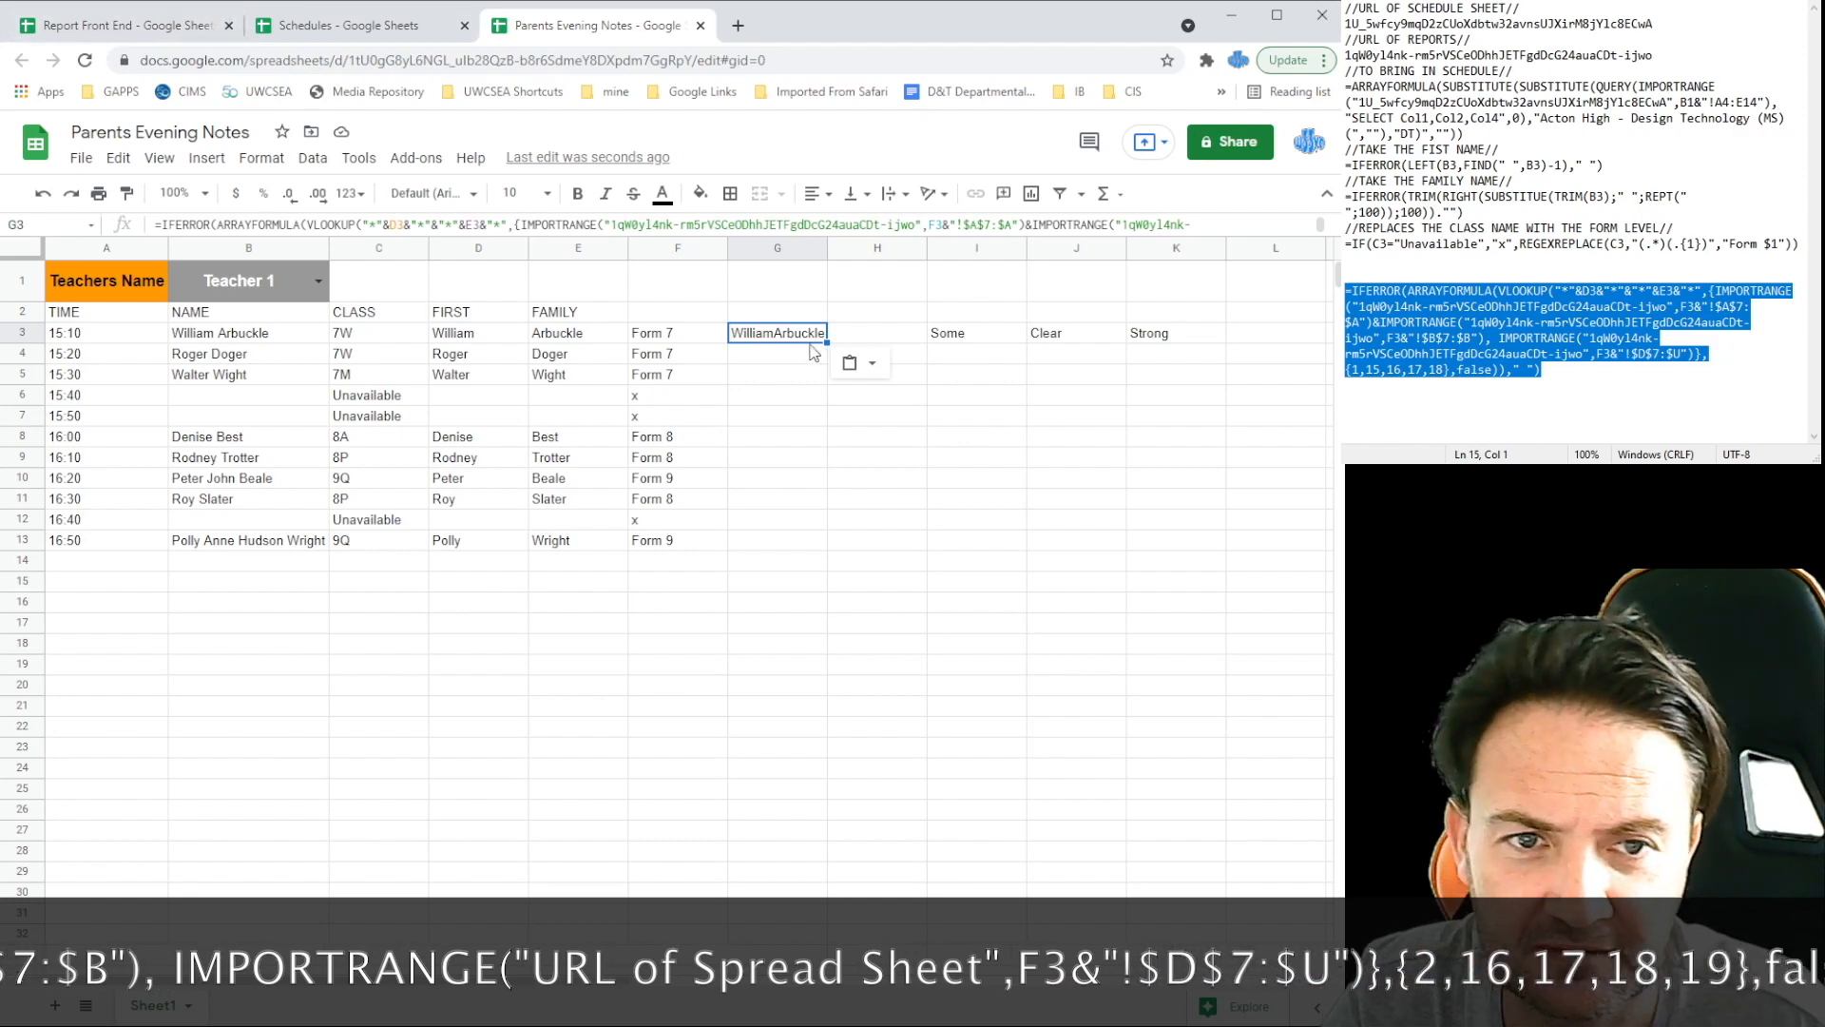
Step: Change G3's column list from {1,15,16,17,18} to {2,16,17,18,19}
key(ctrl+Tab)
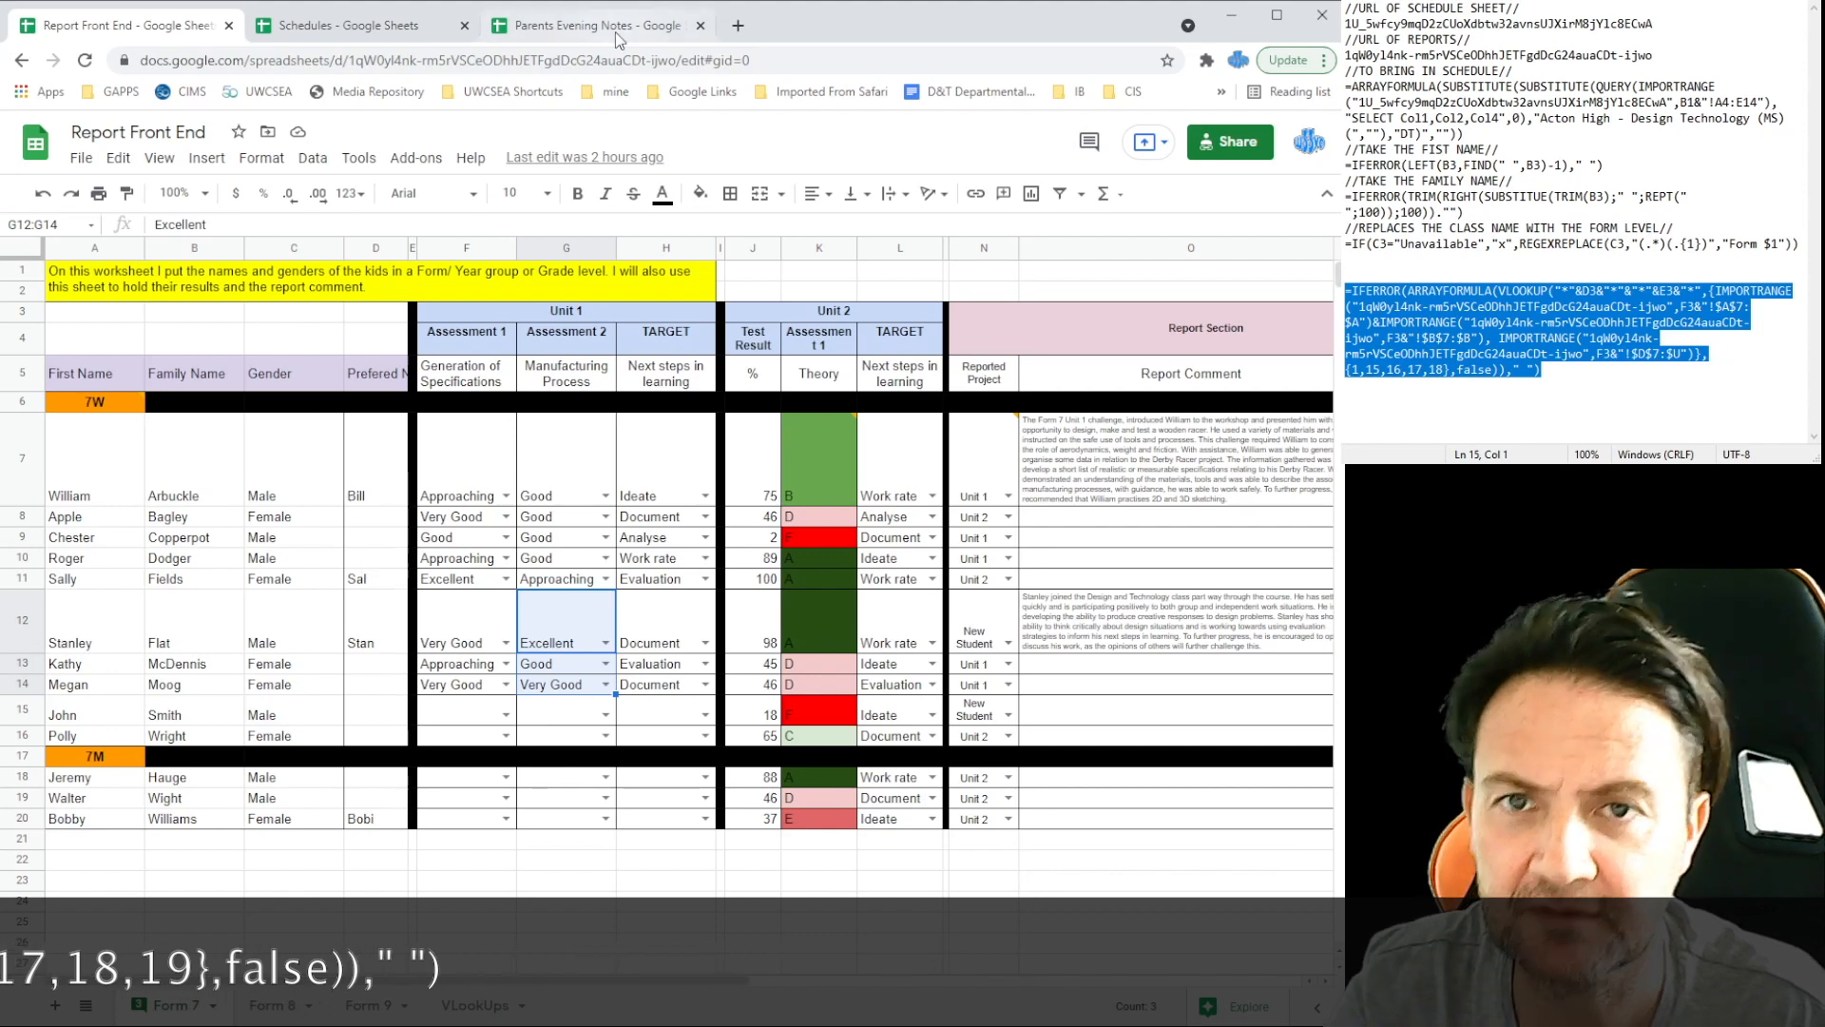
click(586, 29)
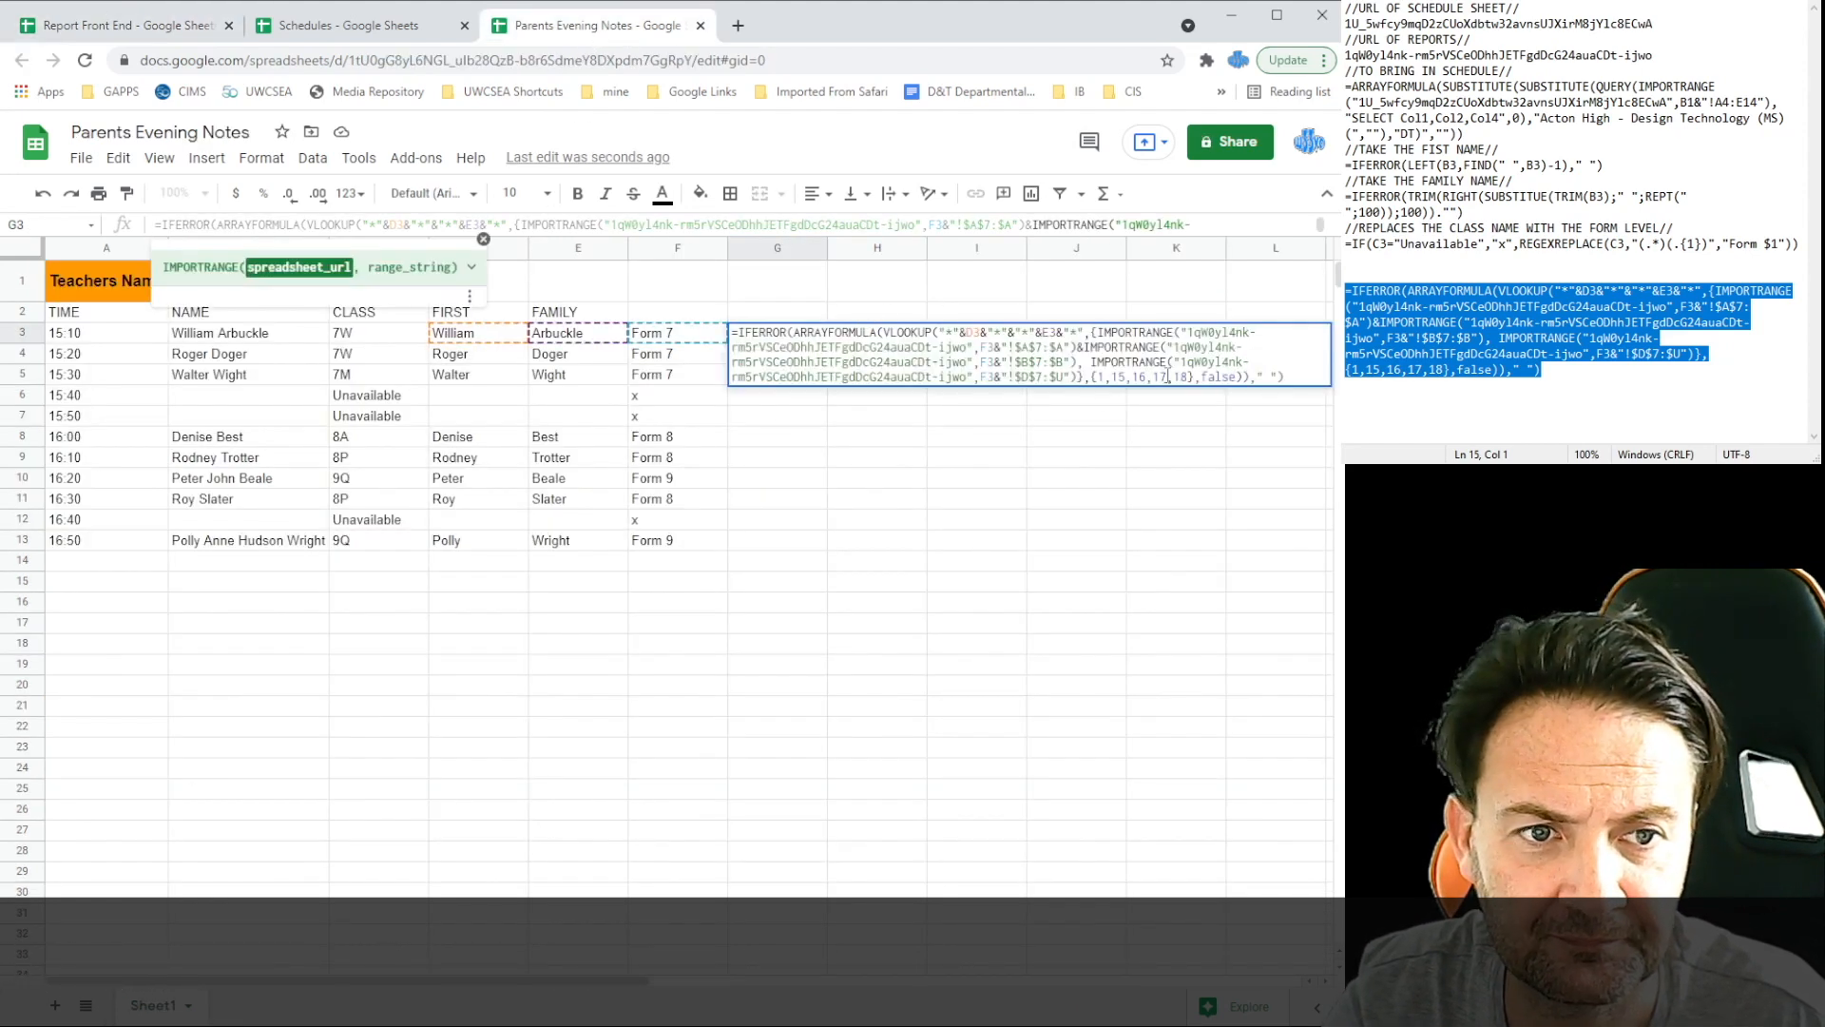
click(1108, 377)
key(BackSpace)
text(2)
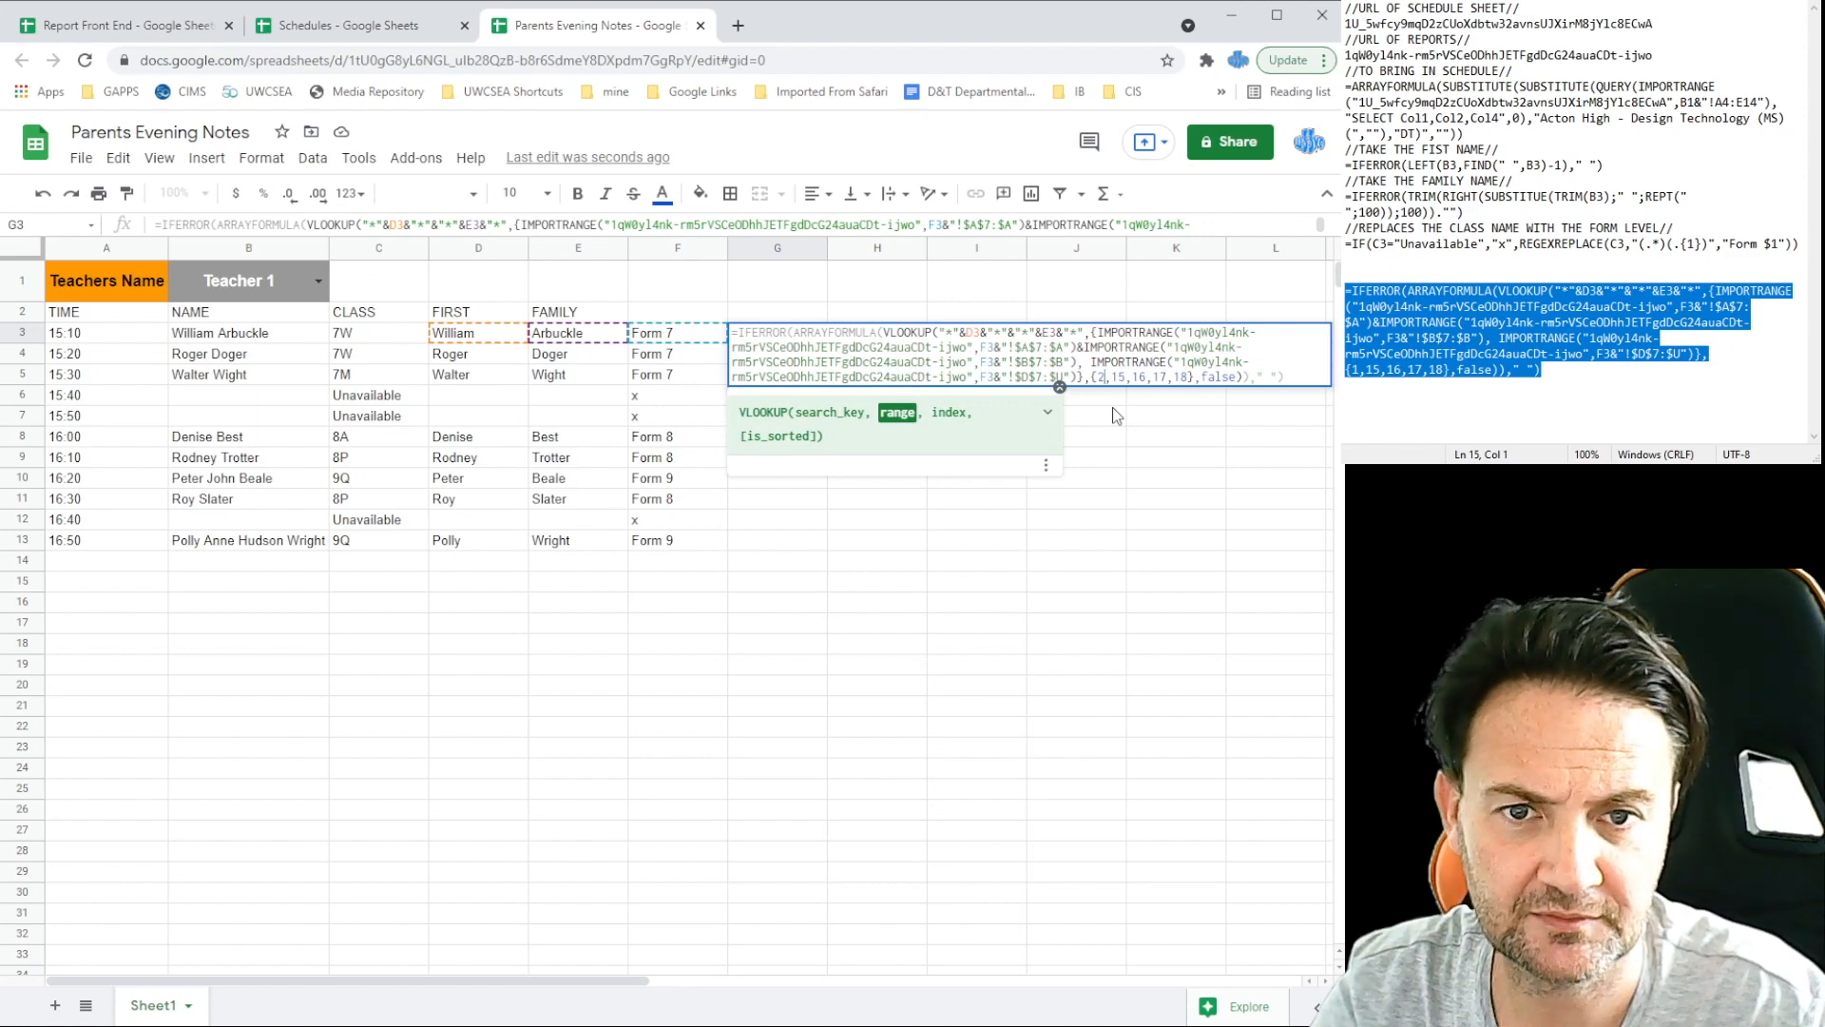
key(Return)
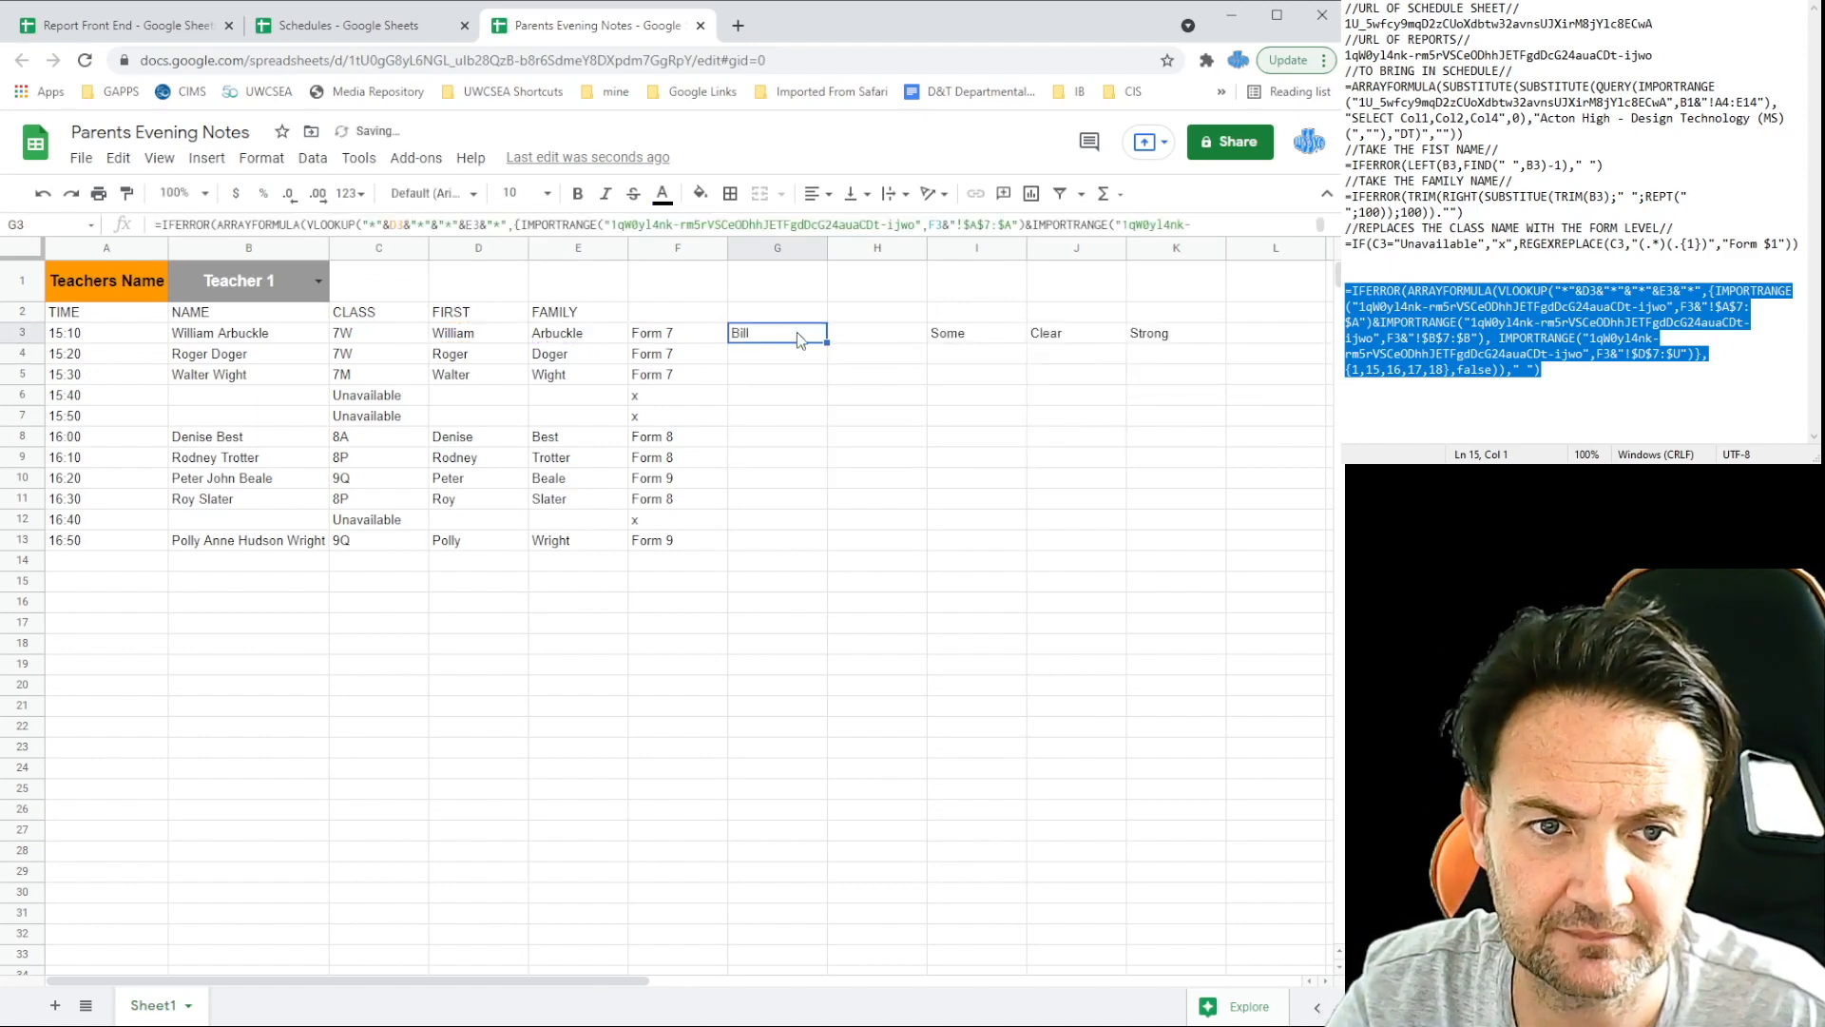
double_click(797, 333)
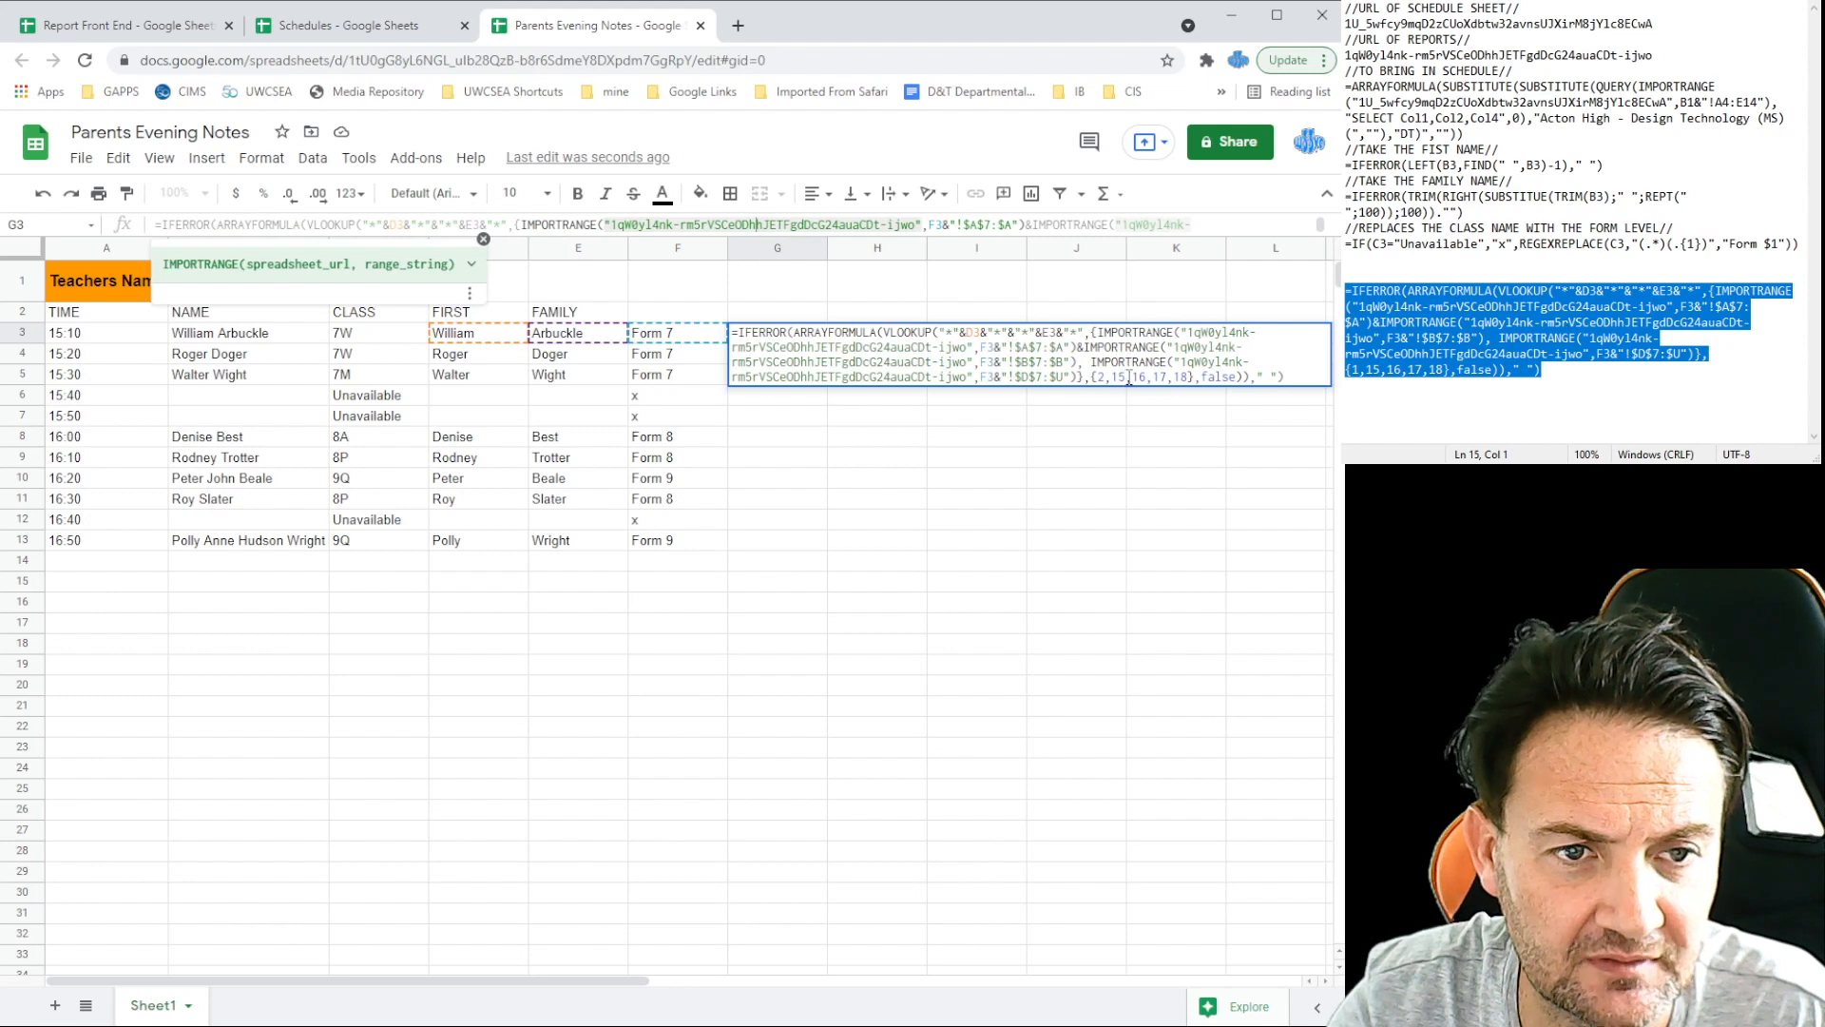
click(1129, 378)
key(BackSpace)
key(BackSpace)
key(BackSpace)
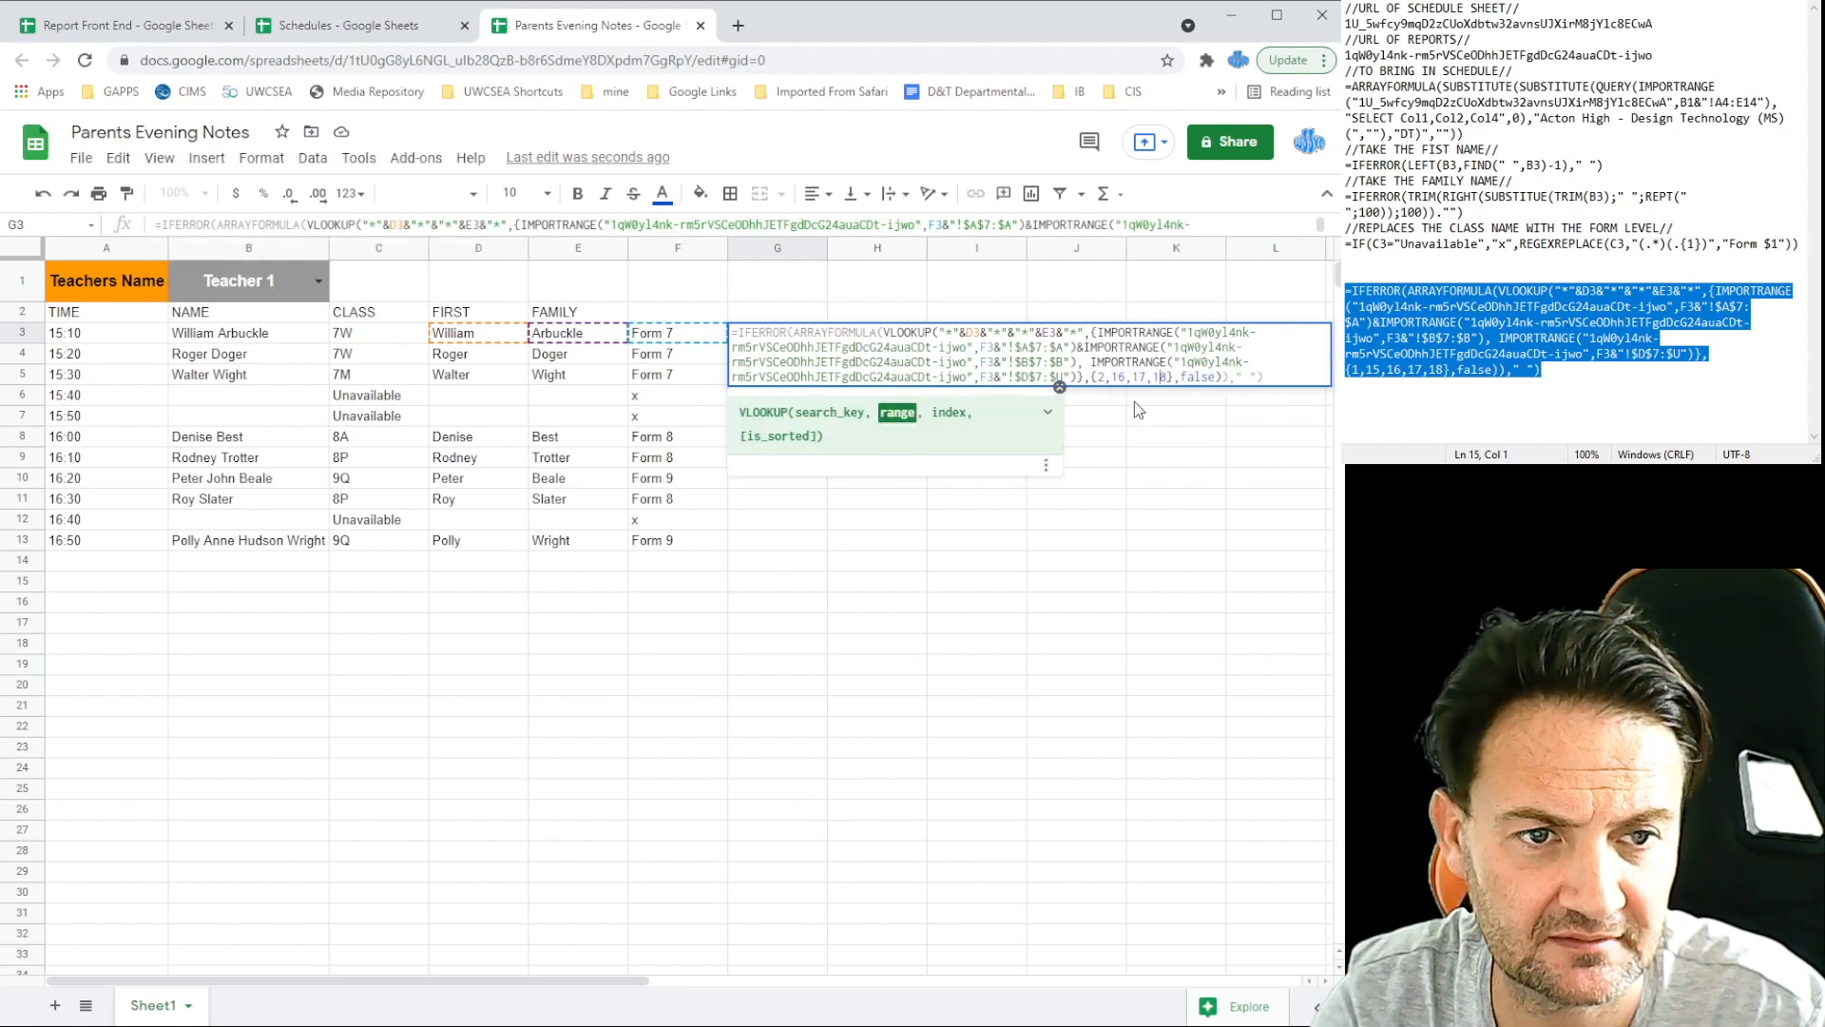
text(,19)
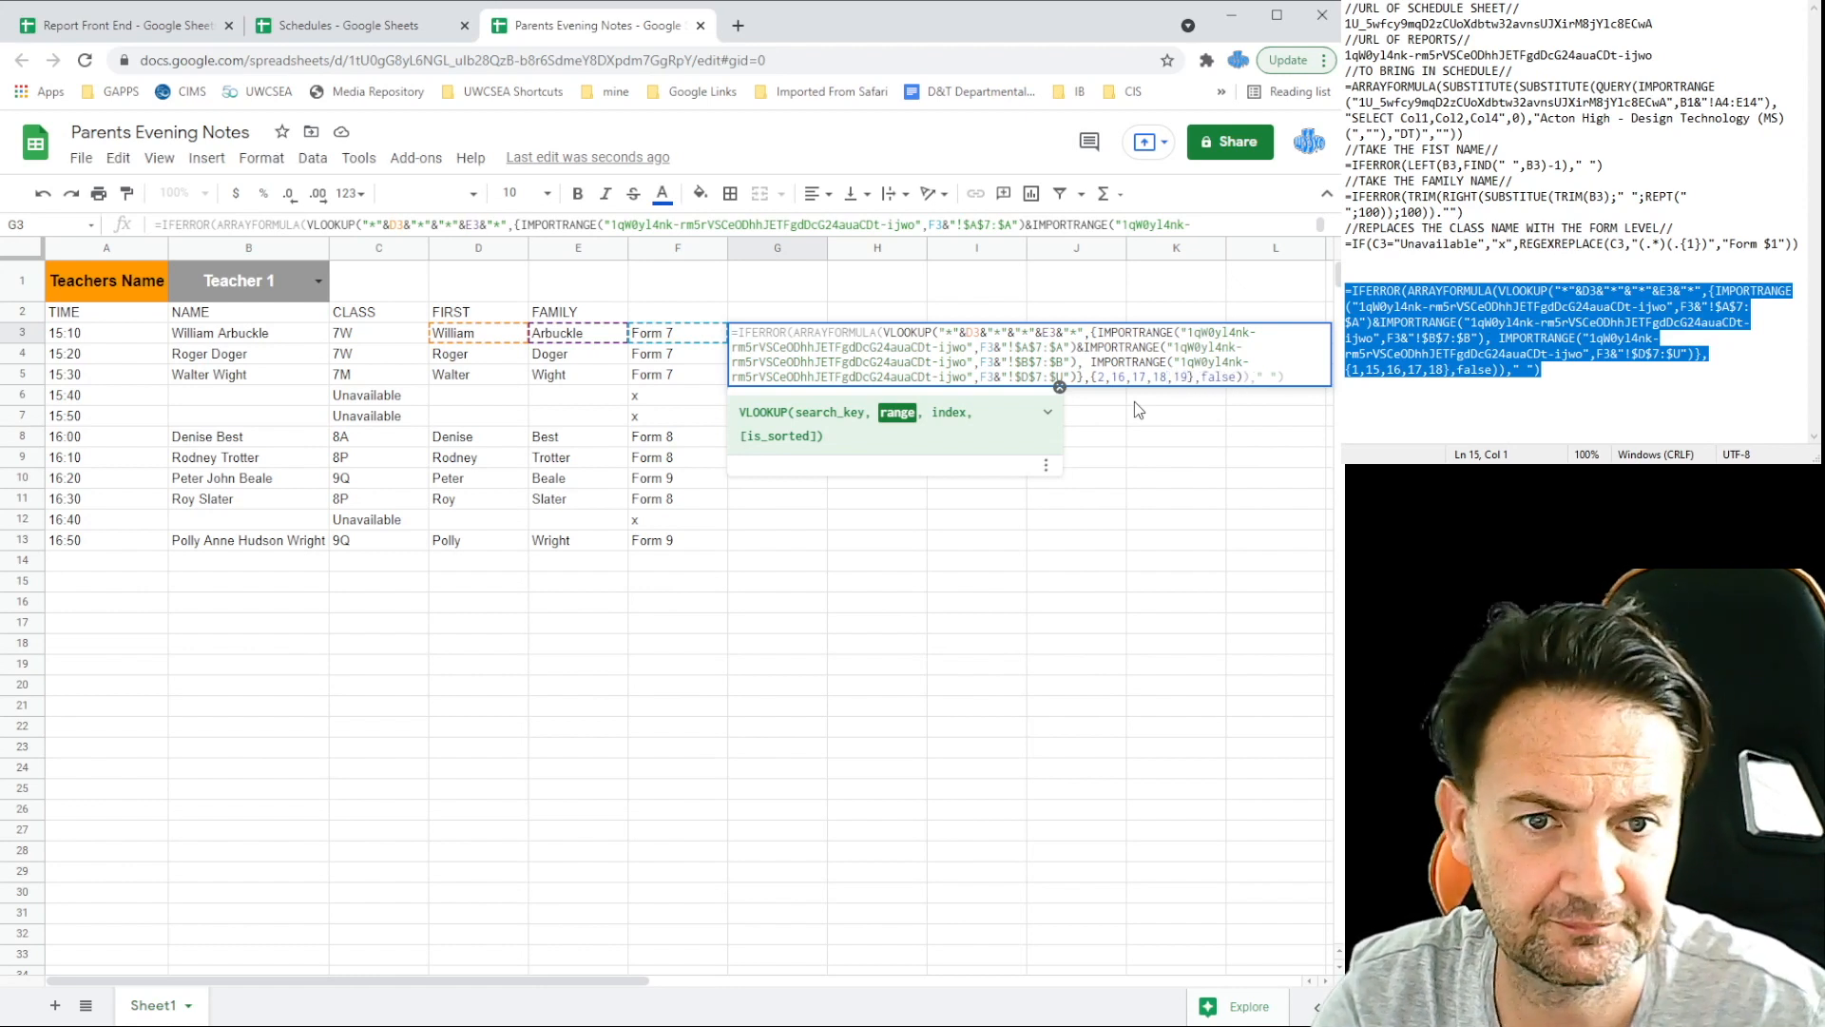
key(Return)
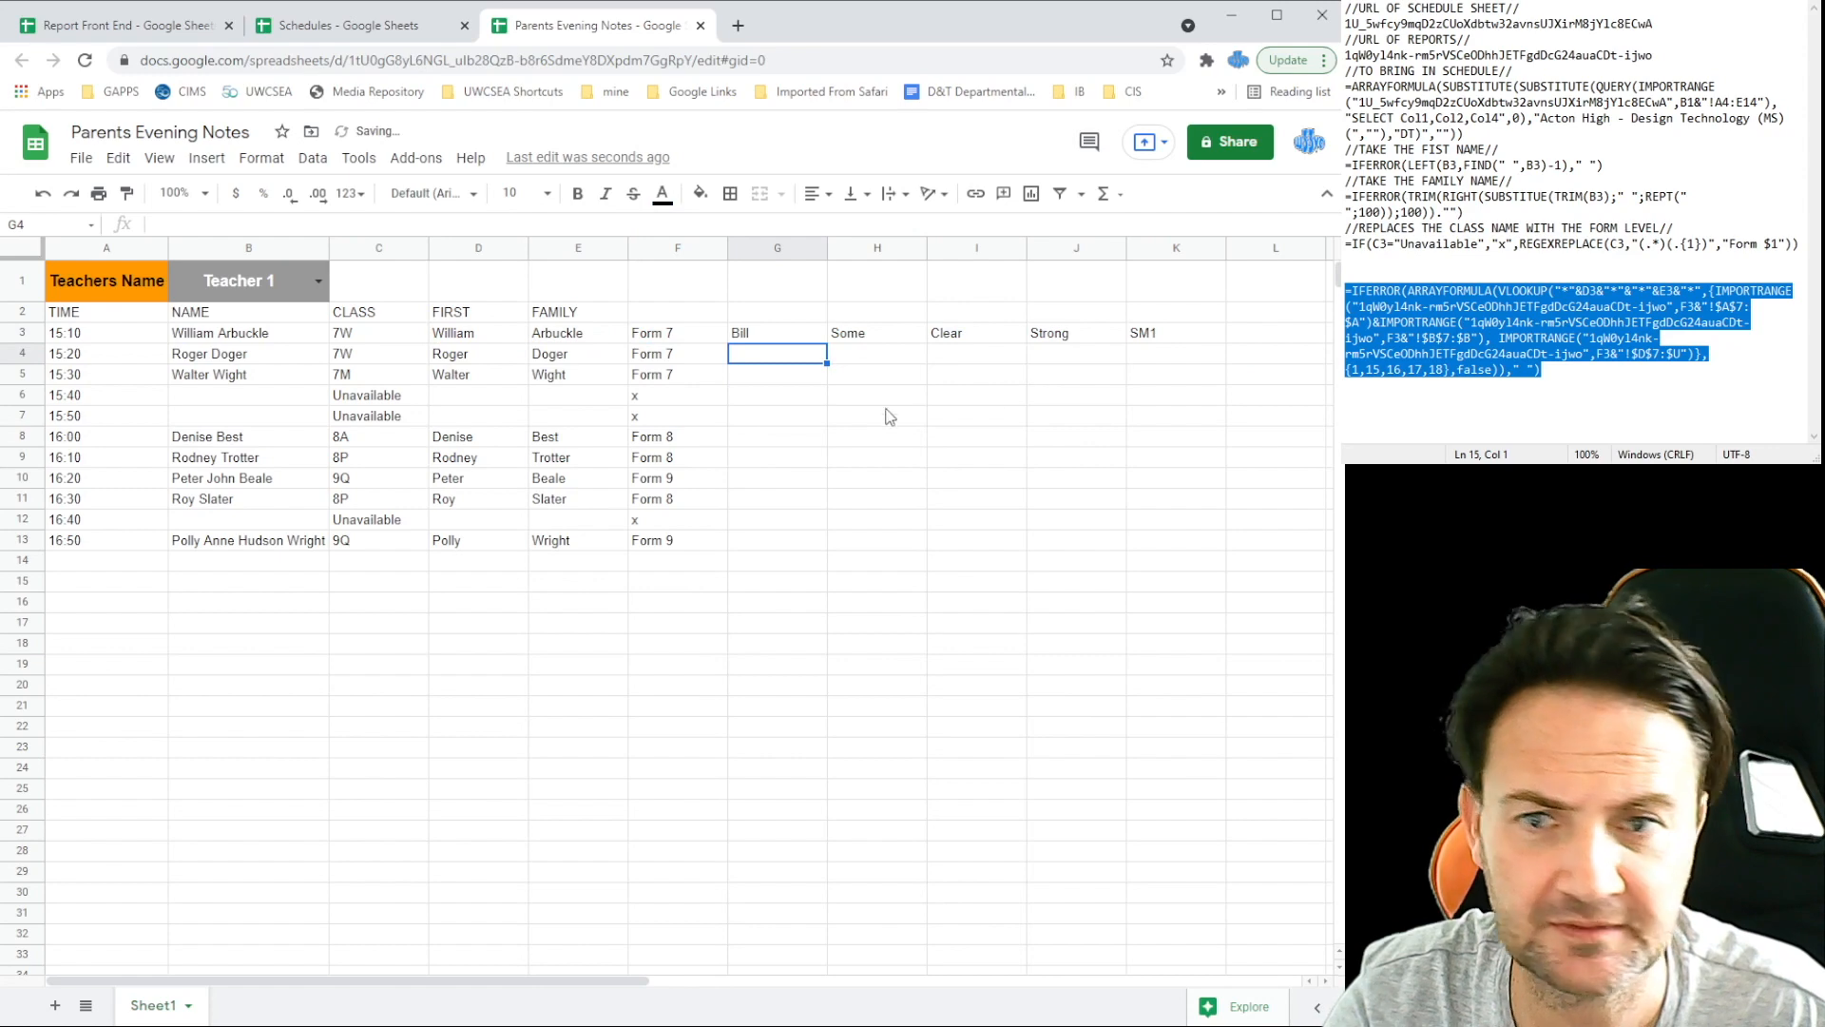
Step: Check the Report Front End columns, then fill G3's lookup formula down to G13
click(162, 29)
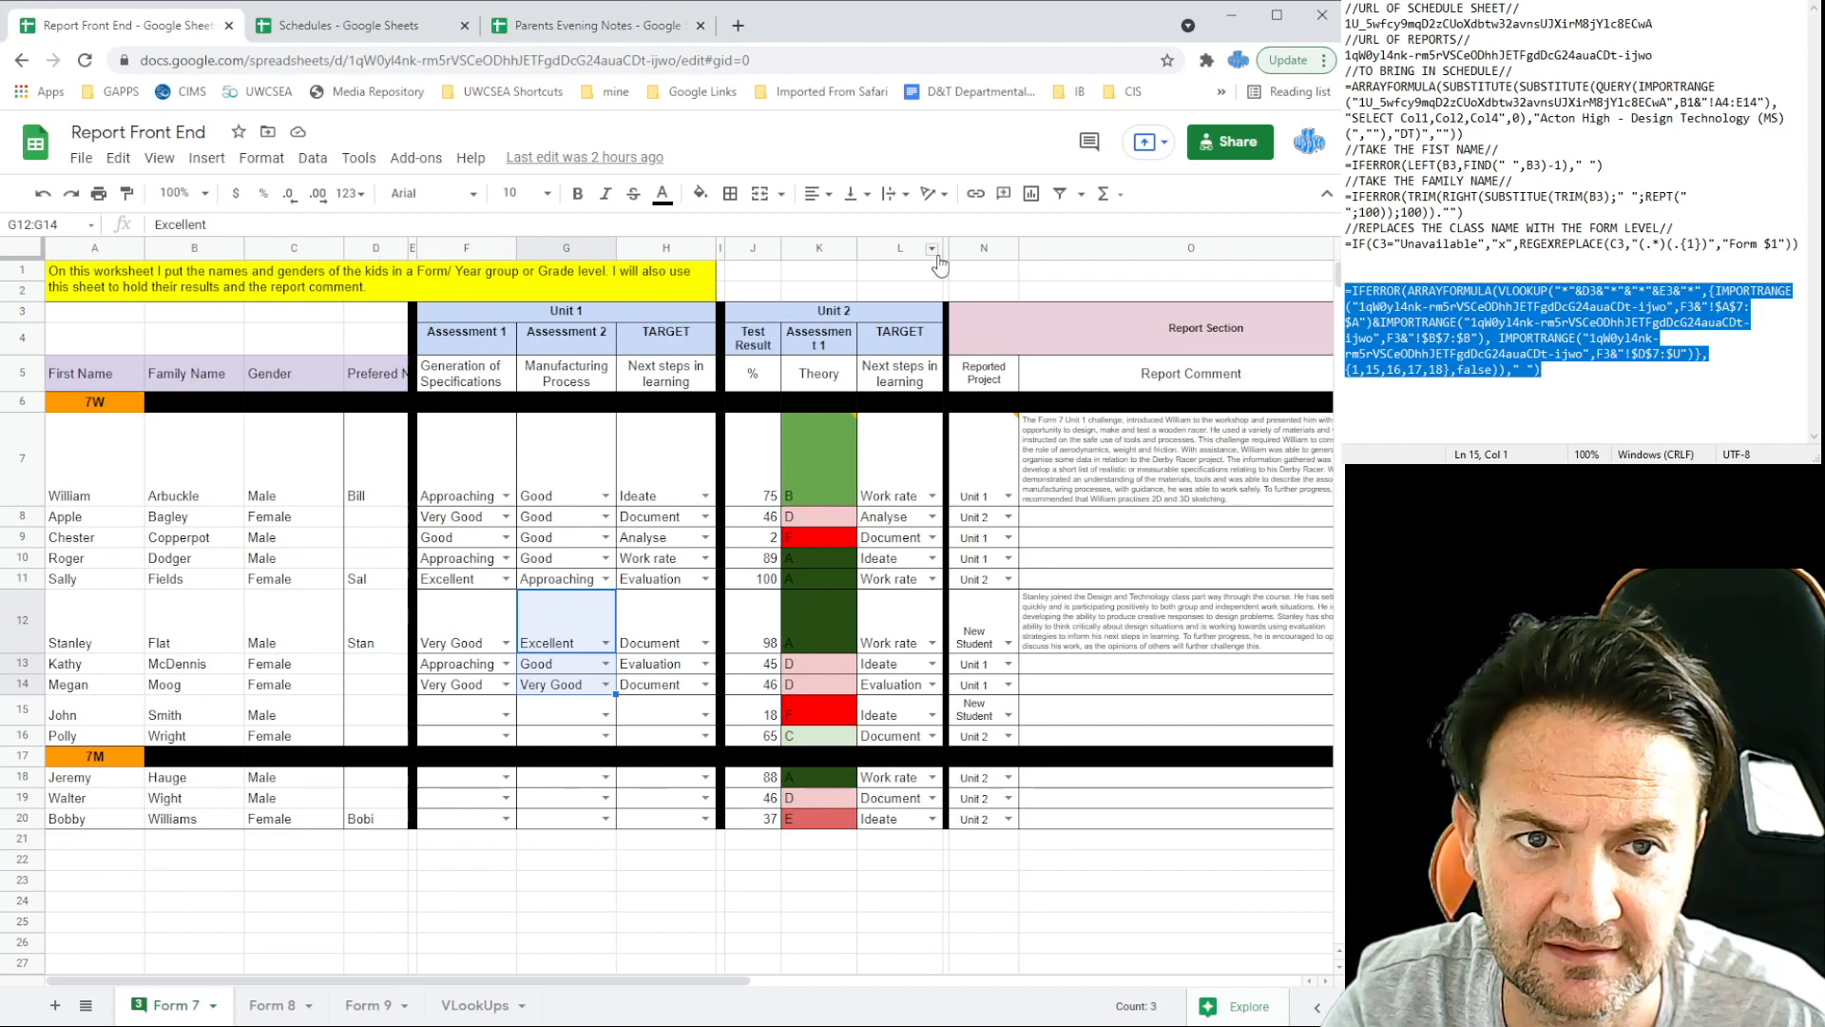
drag(714, 984, 1071, 985)
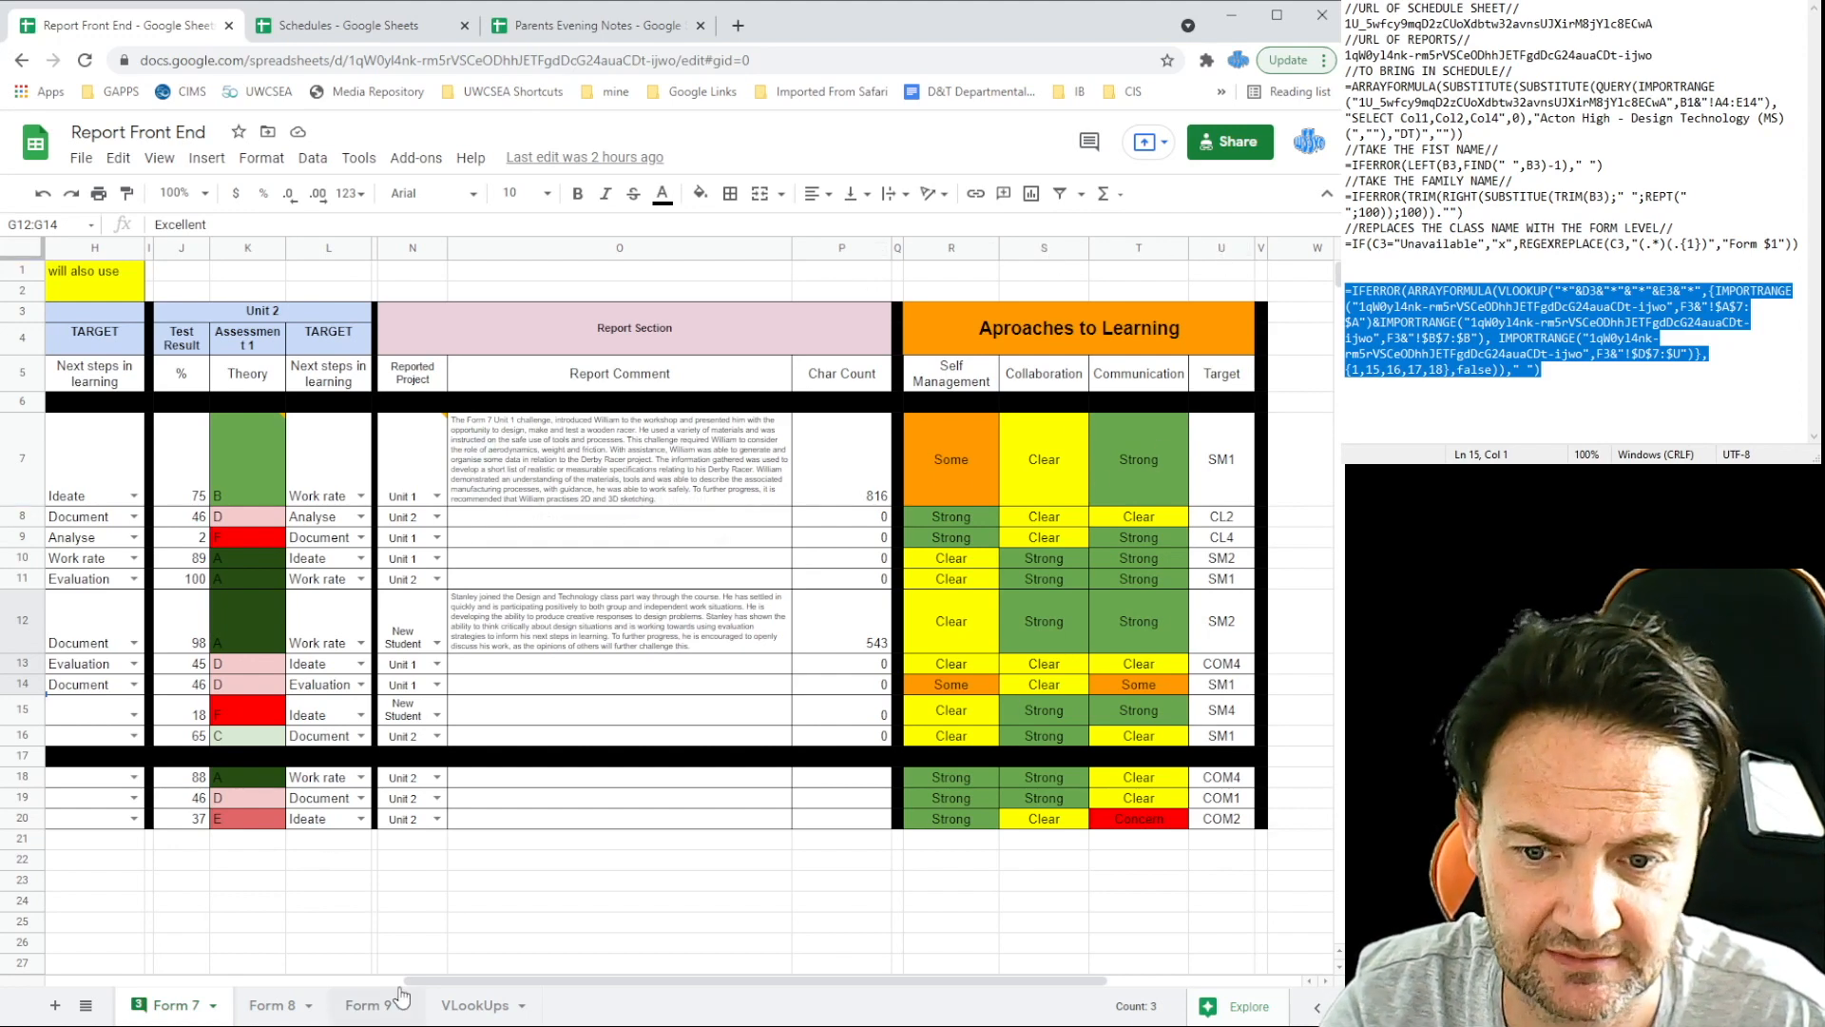
drag(465, 990, 107, 990)
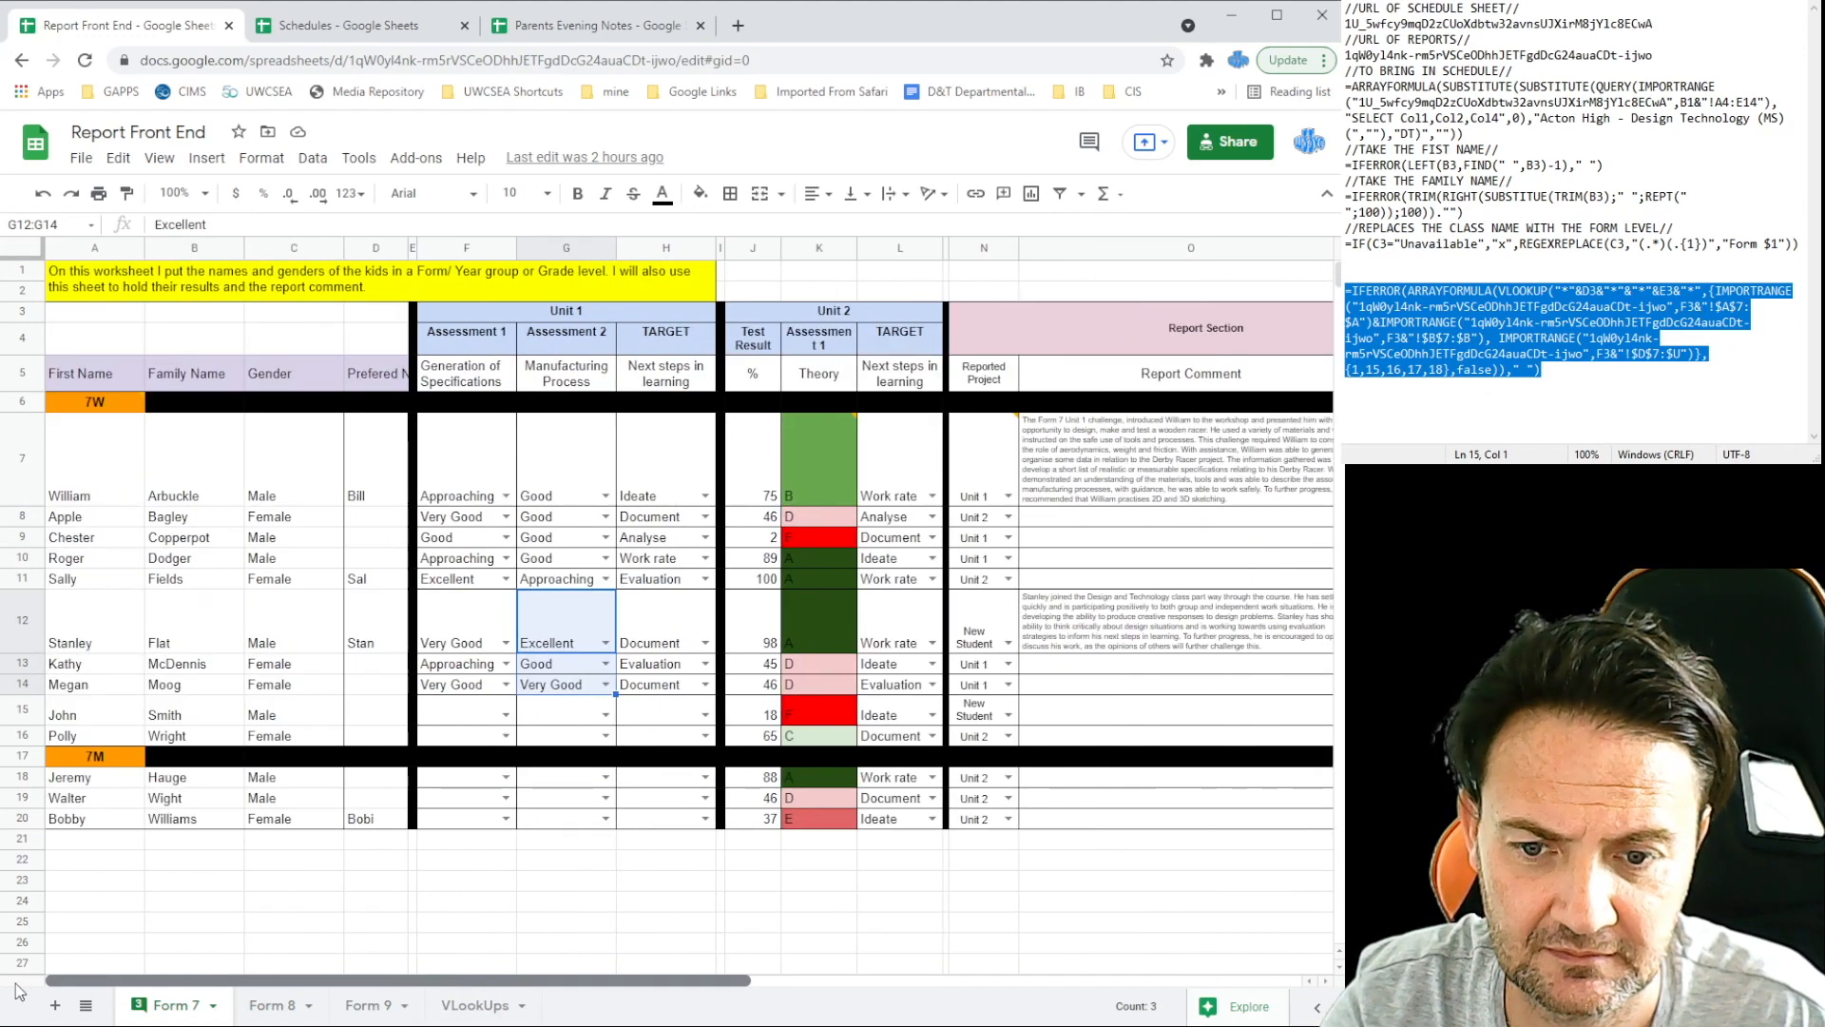
click(585, 25)
click(773, 332)
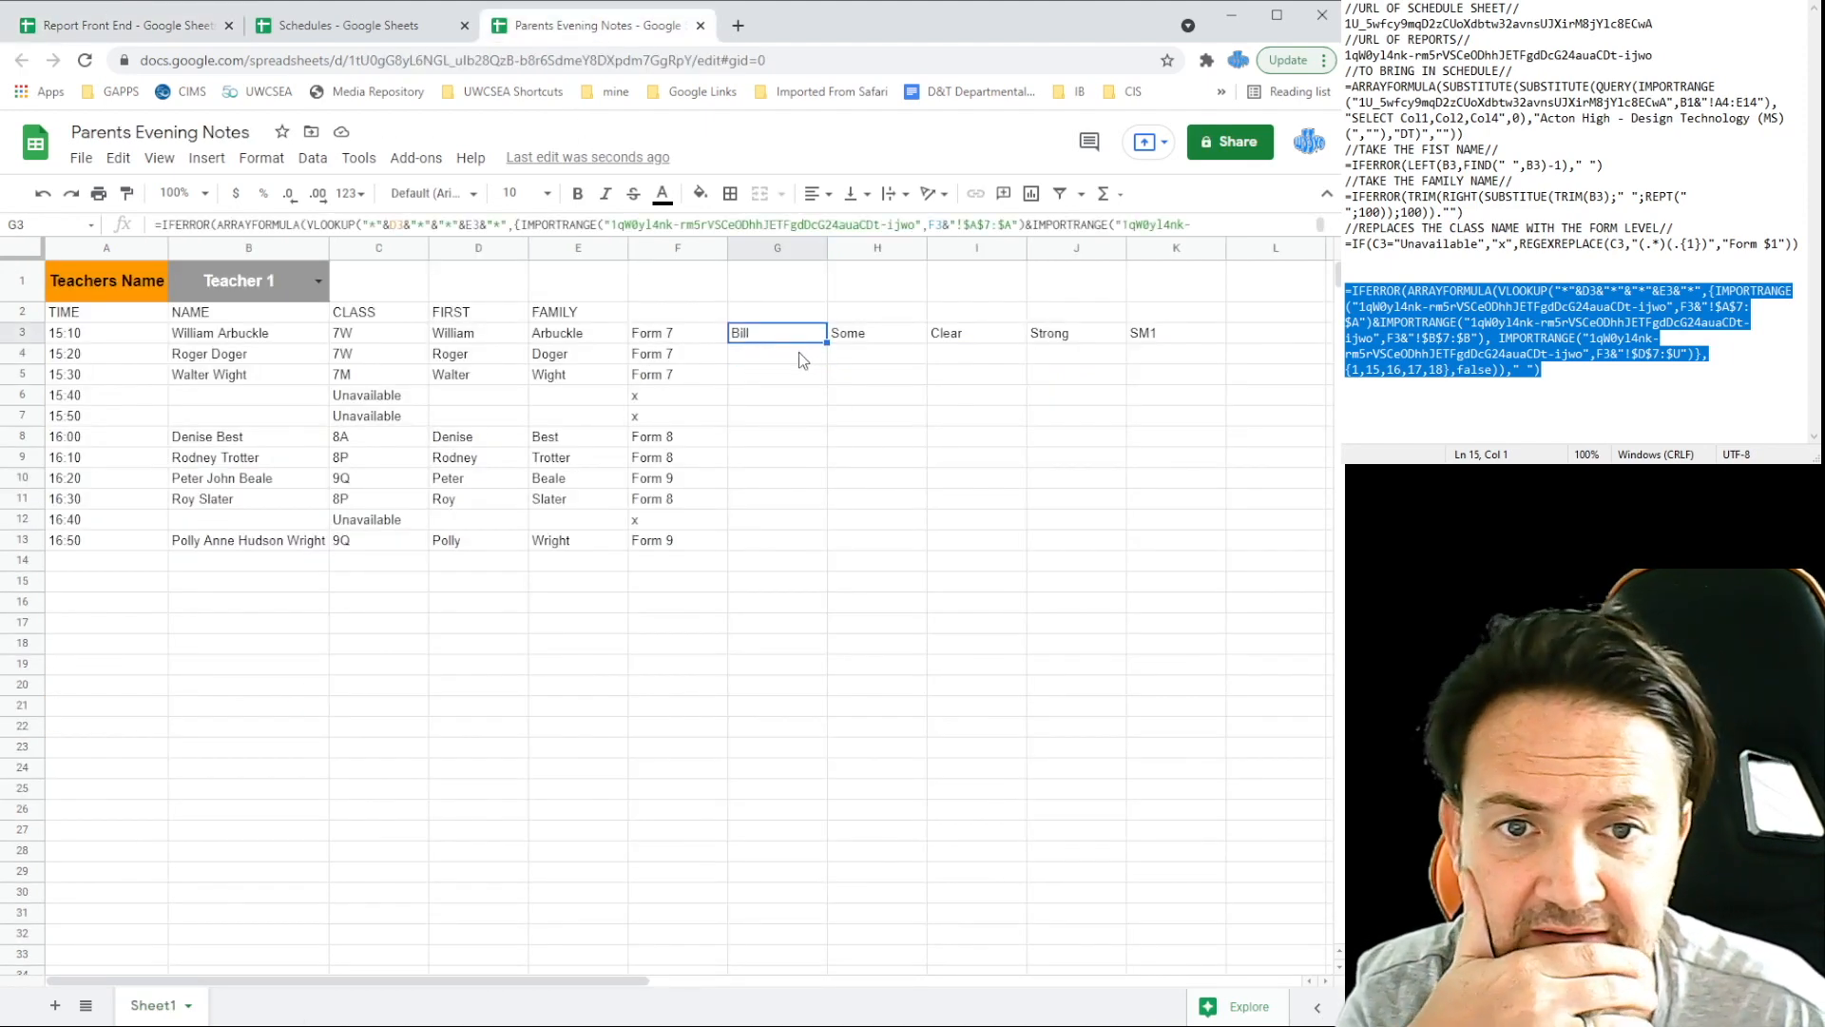
drag(827, 341, 834, 550)
click(751, 356)
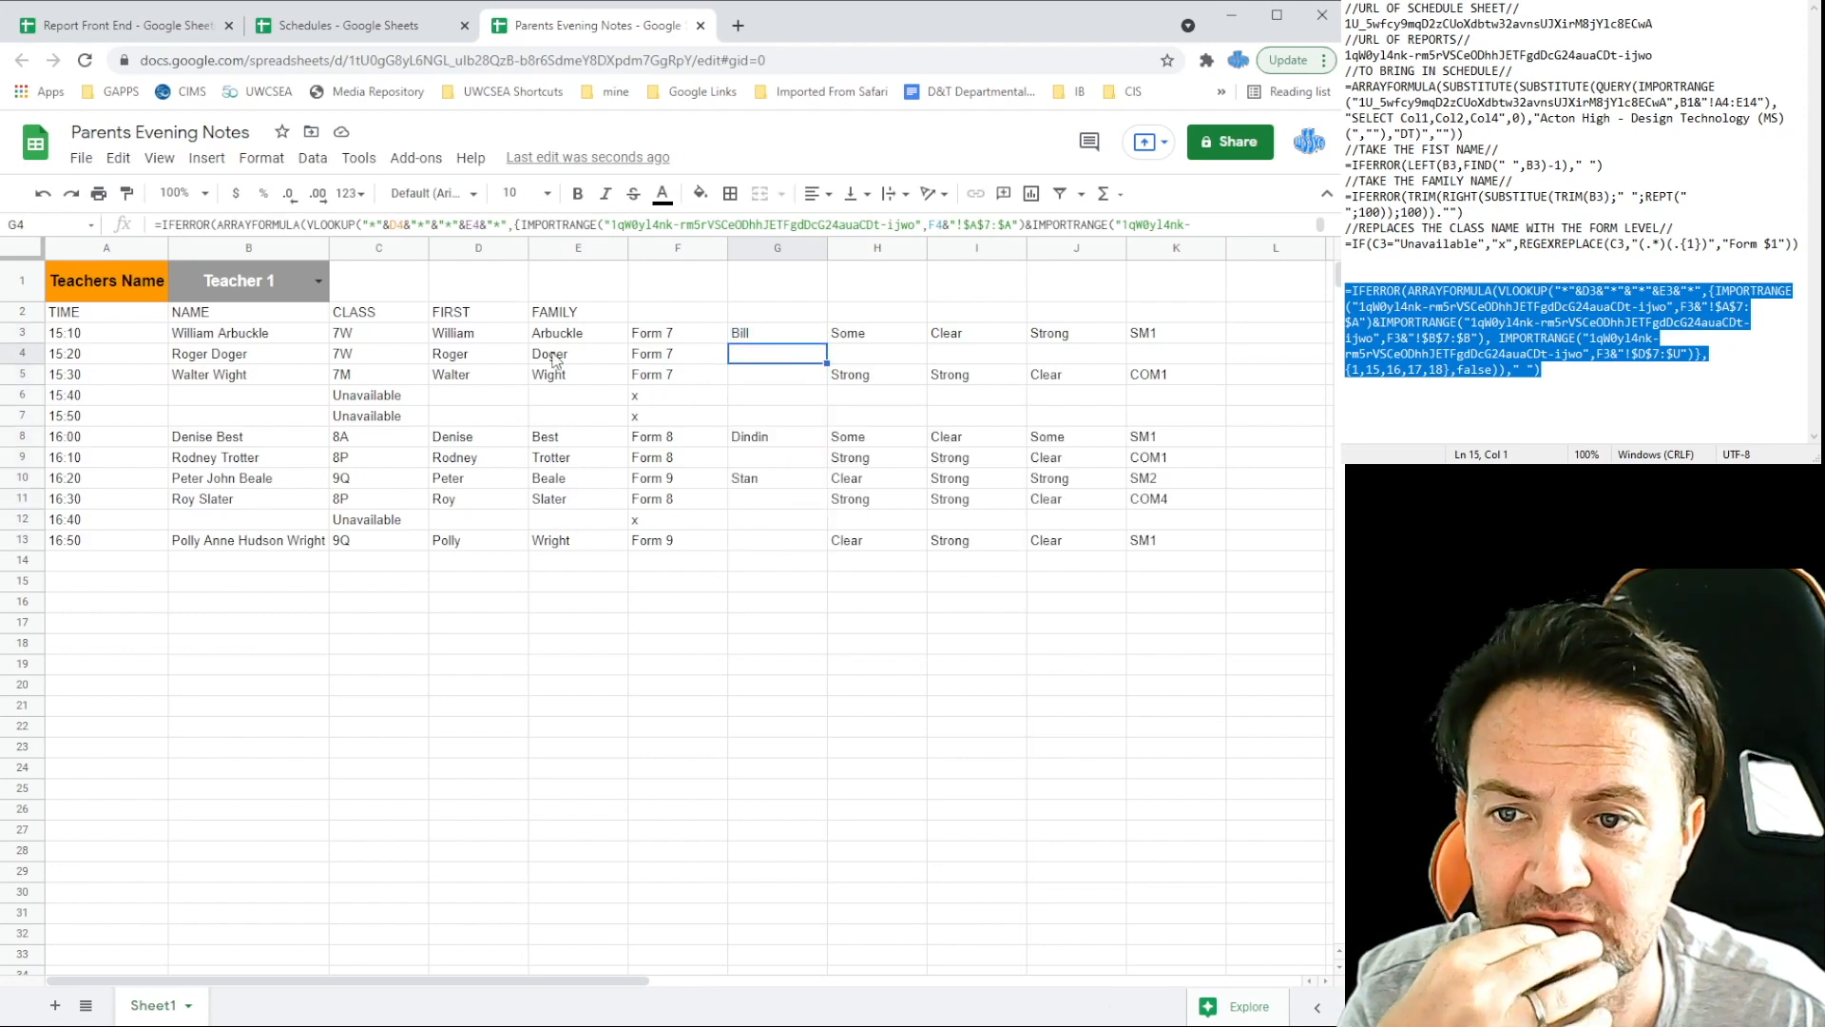
Step: Recheck Report Front End and inspect the name Roger Doger in B4
click(174, 32)
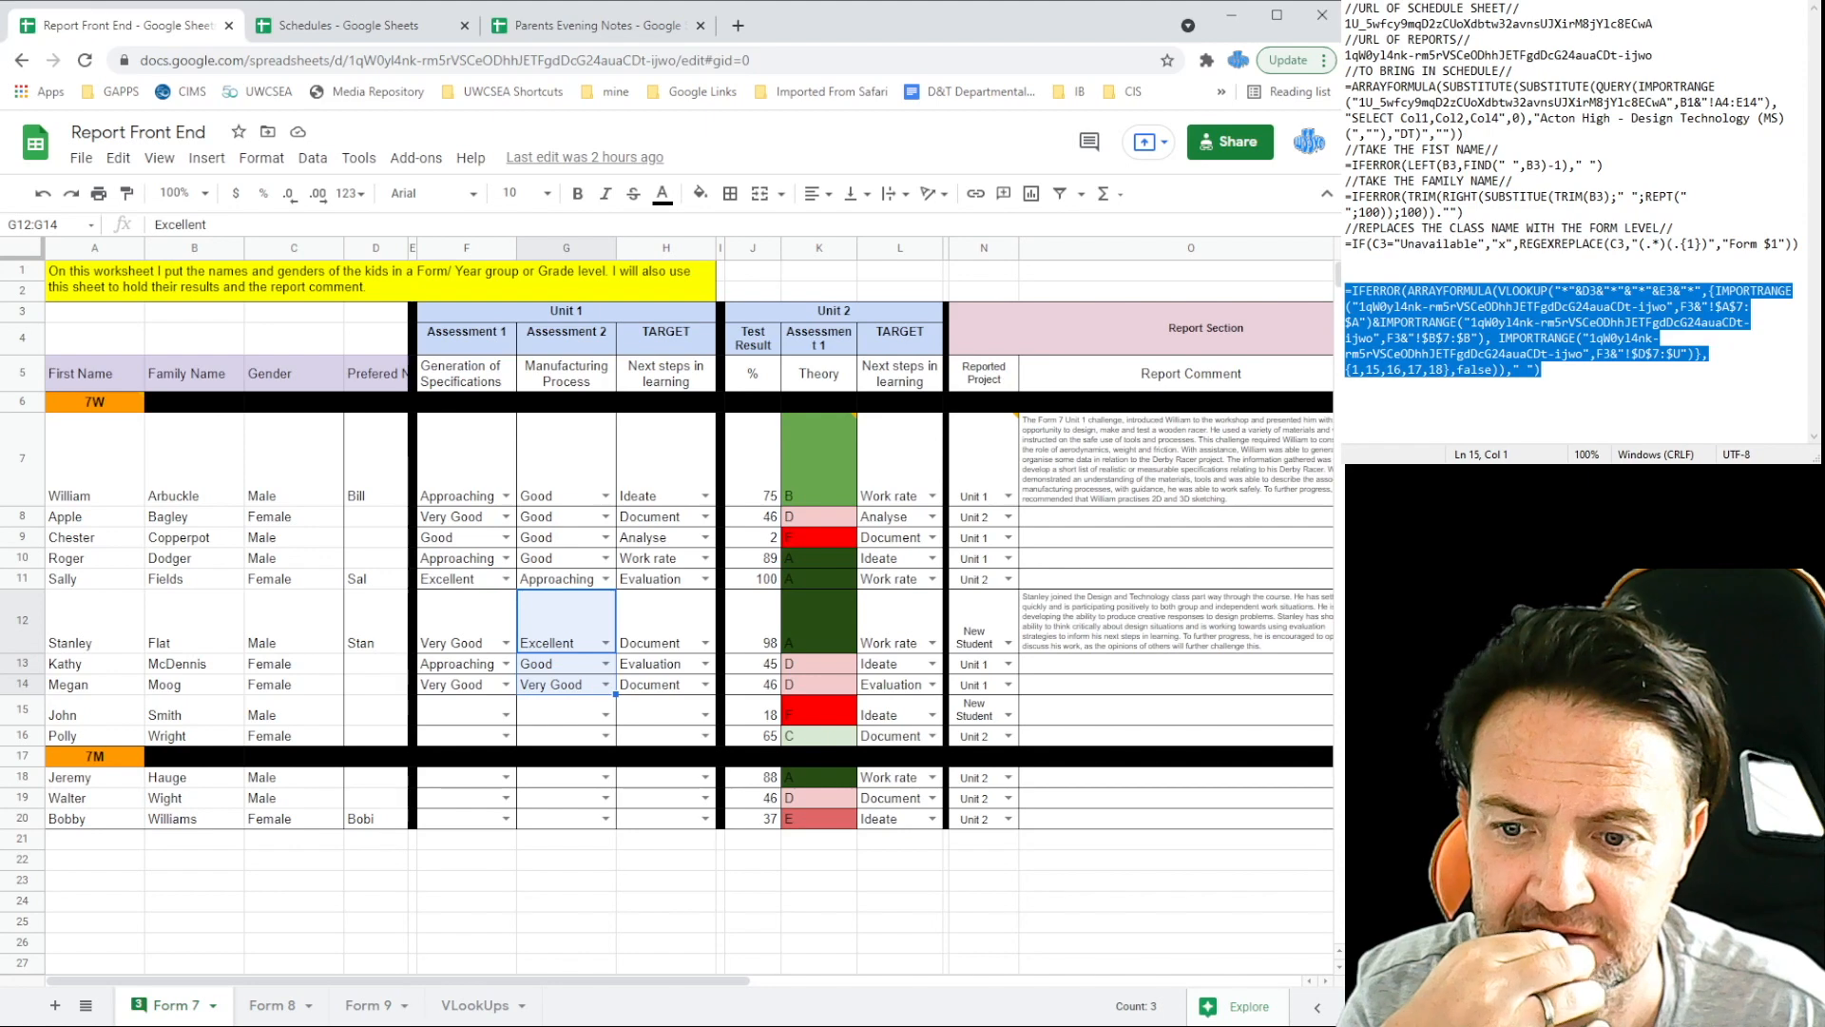
click(589, 30)
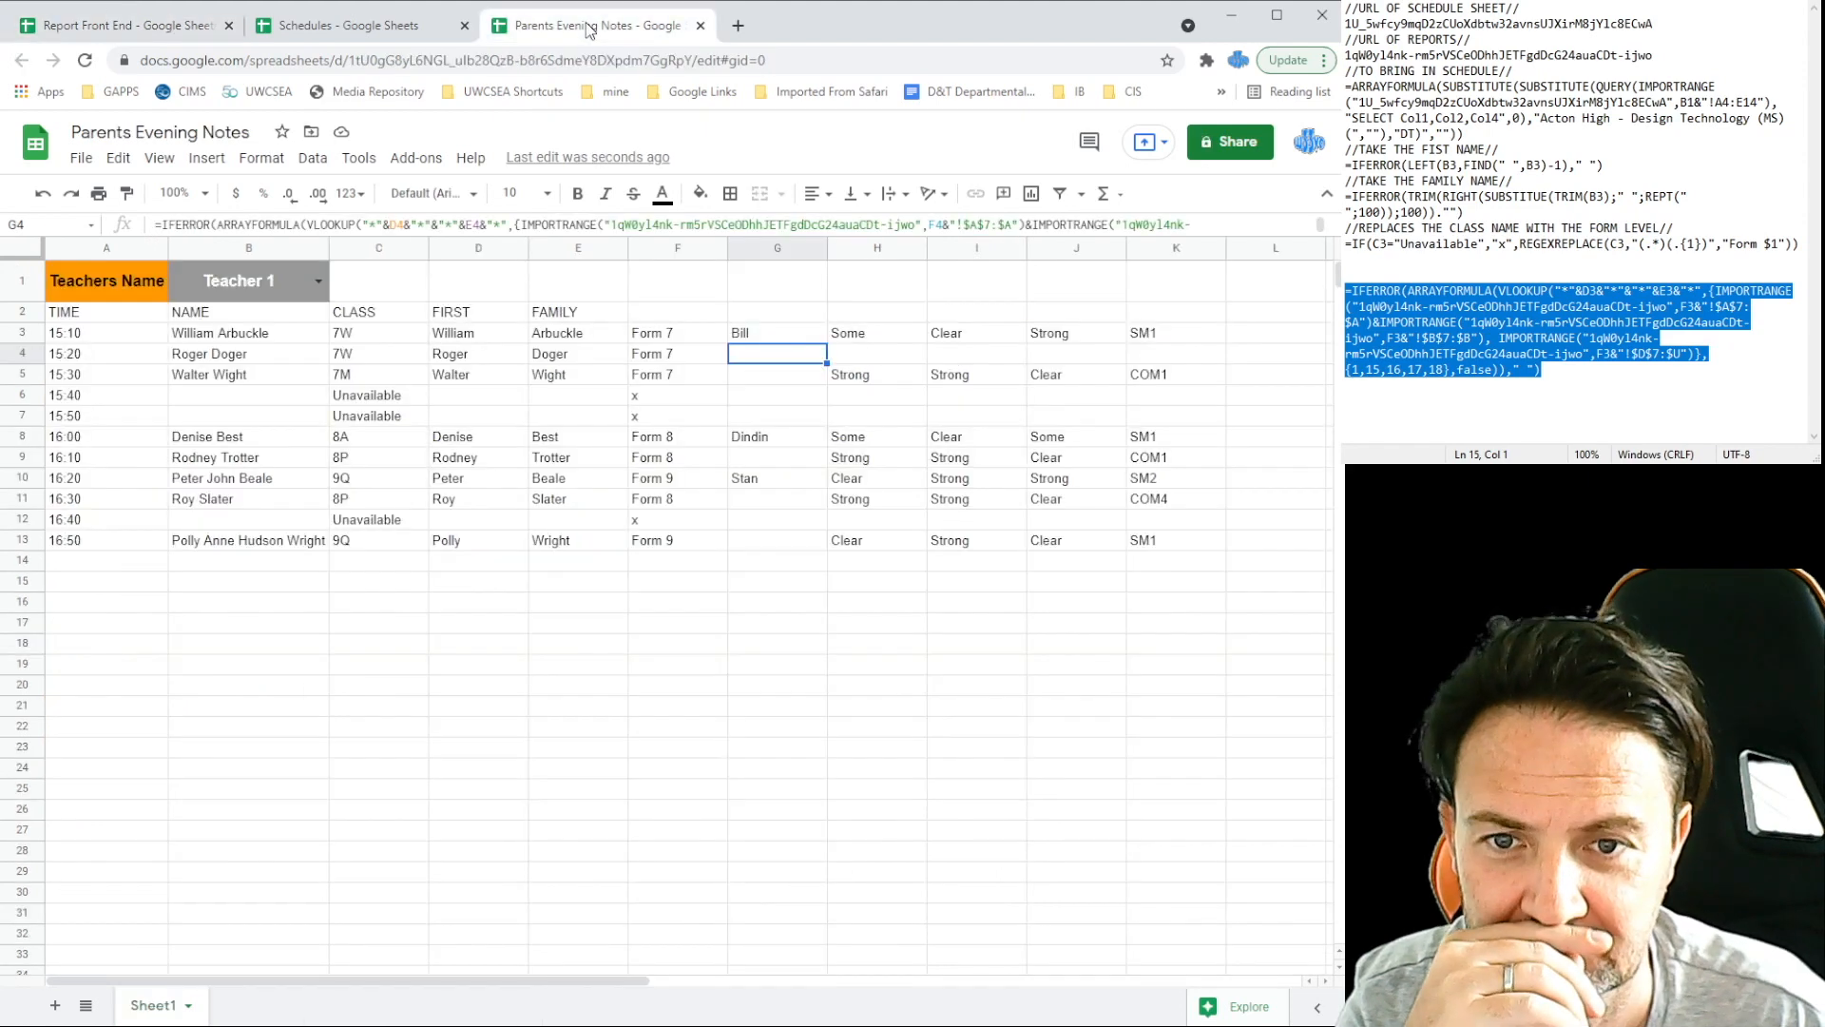
click(228, 358)
Step: Fix the spelling of B5 in Schedules to Roger Dodger
triple_click(229, 363)
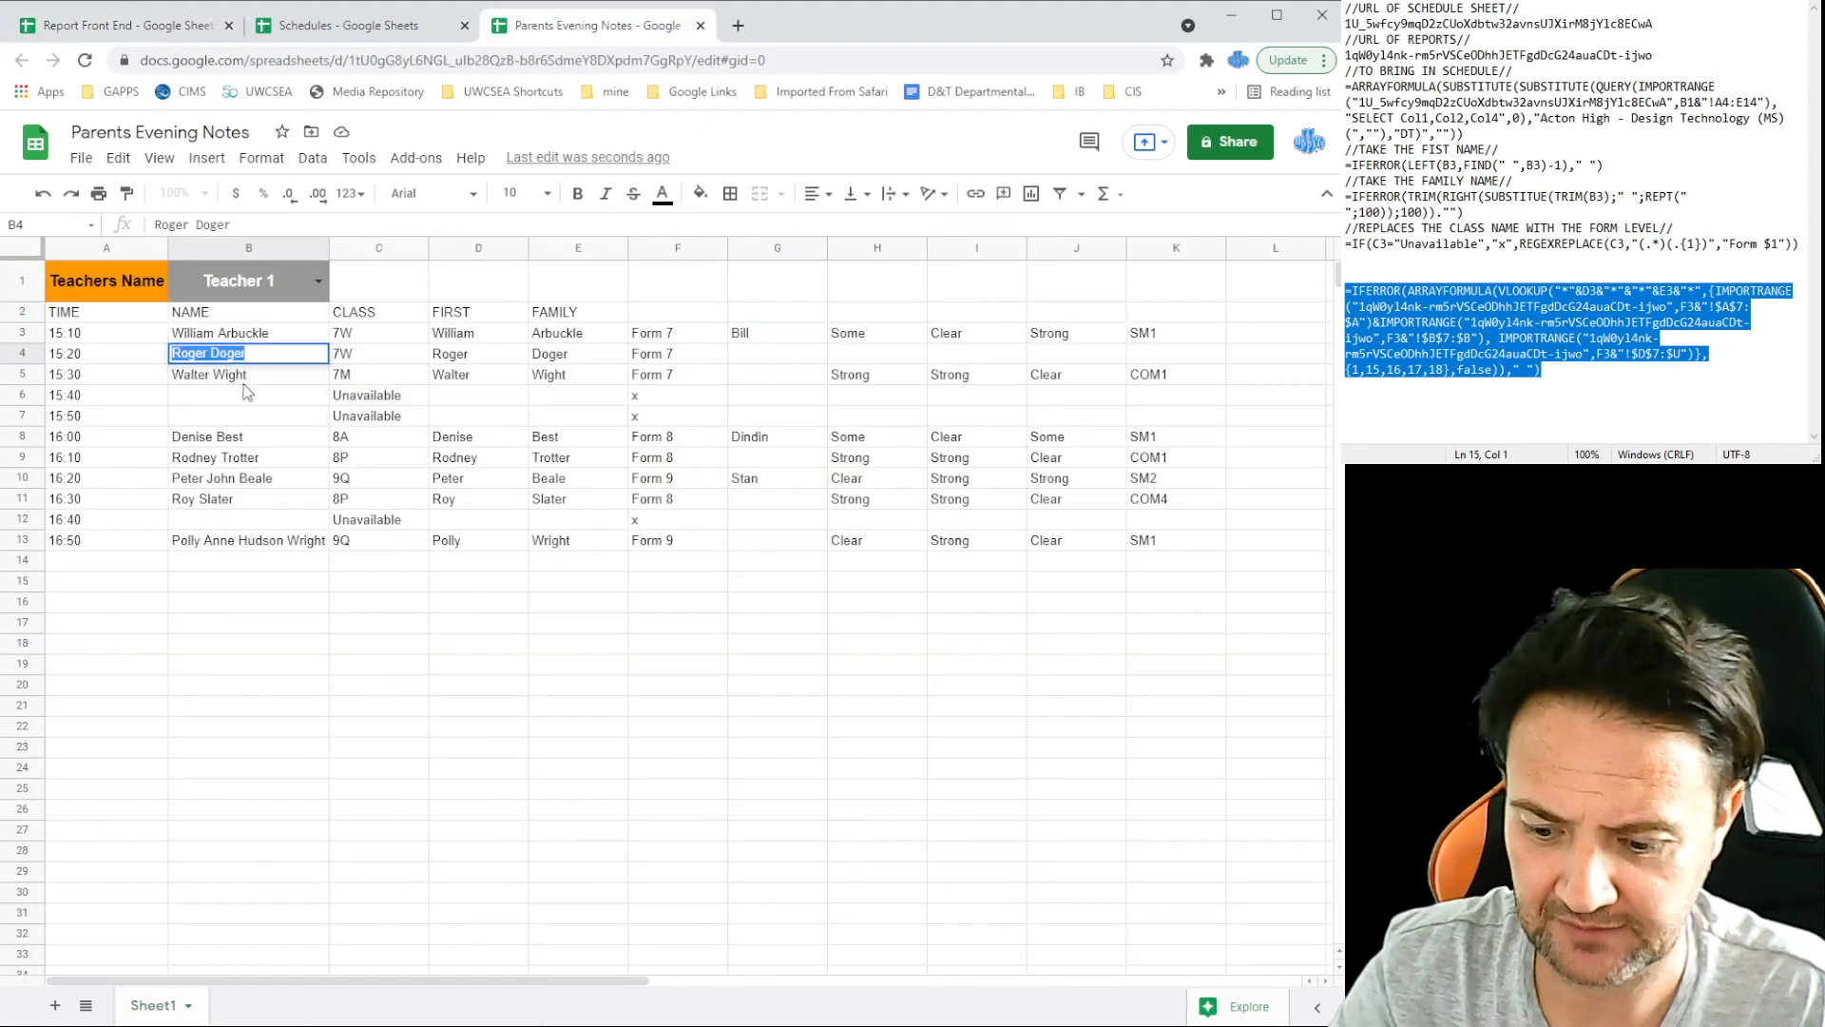
click(380, 28)
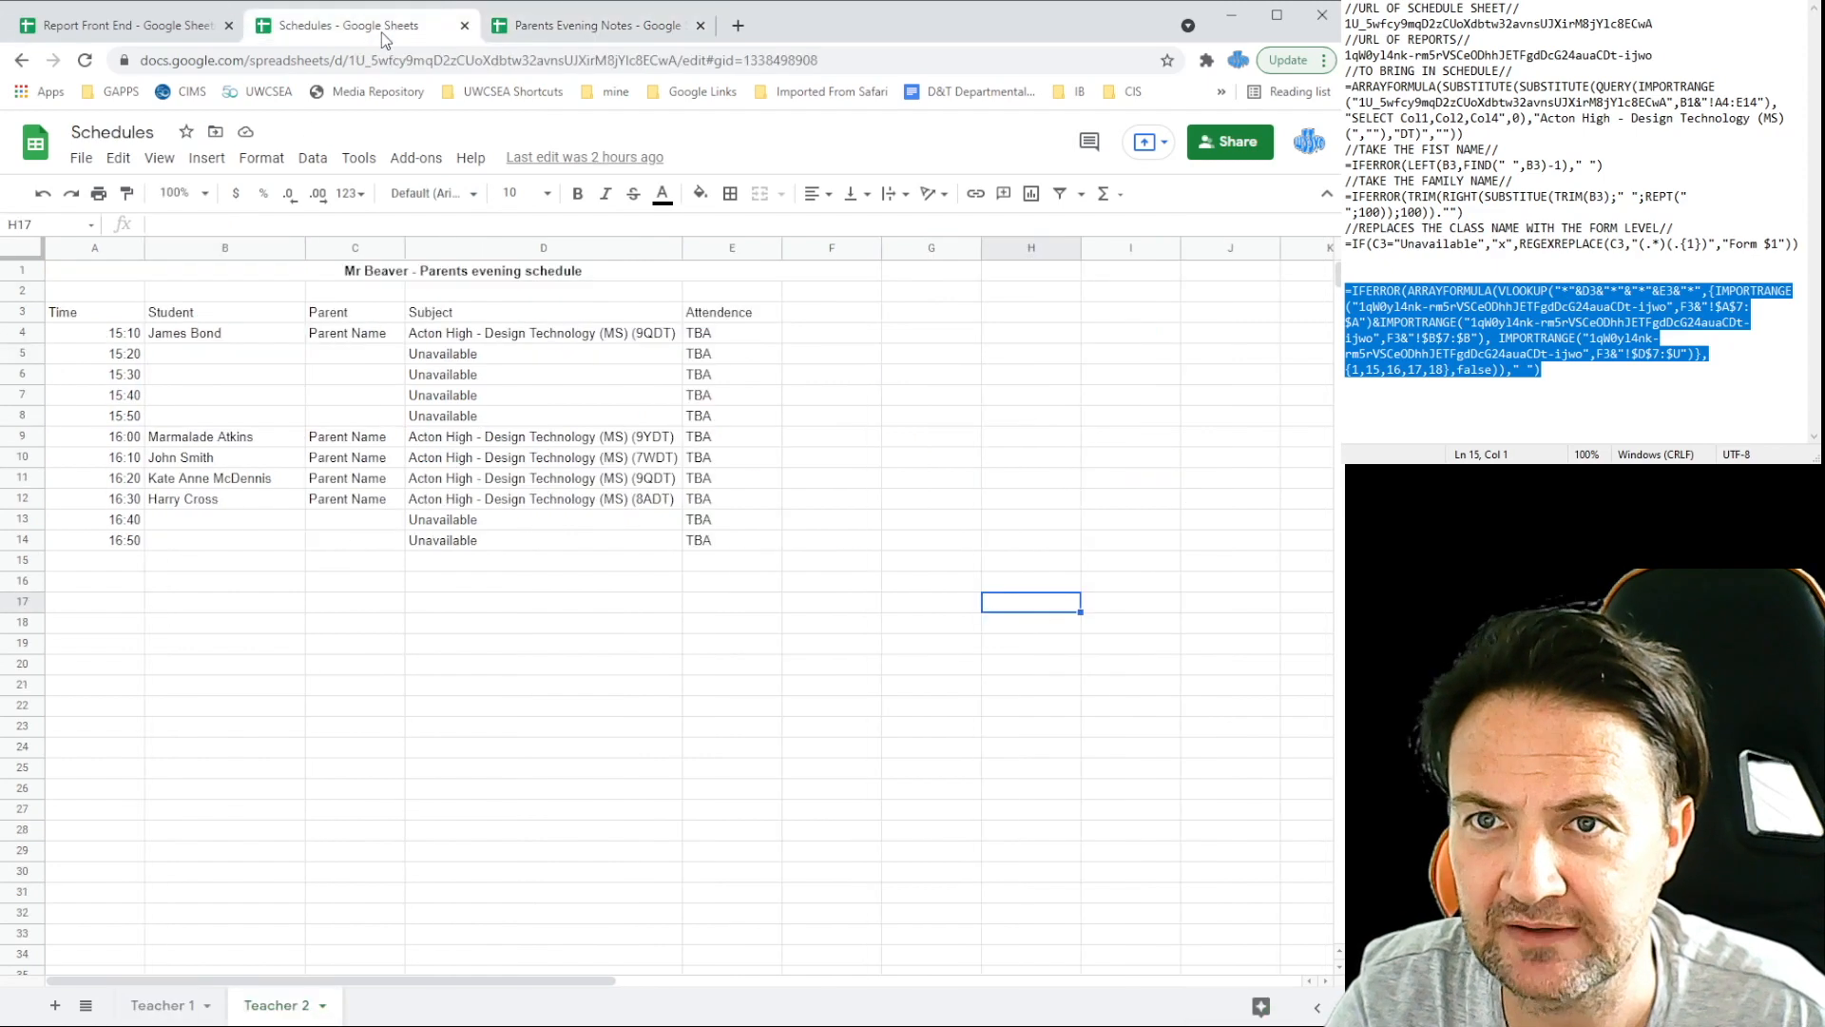
triple_click(228, 354)
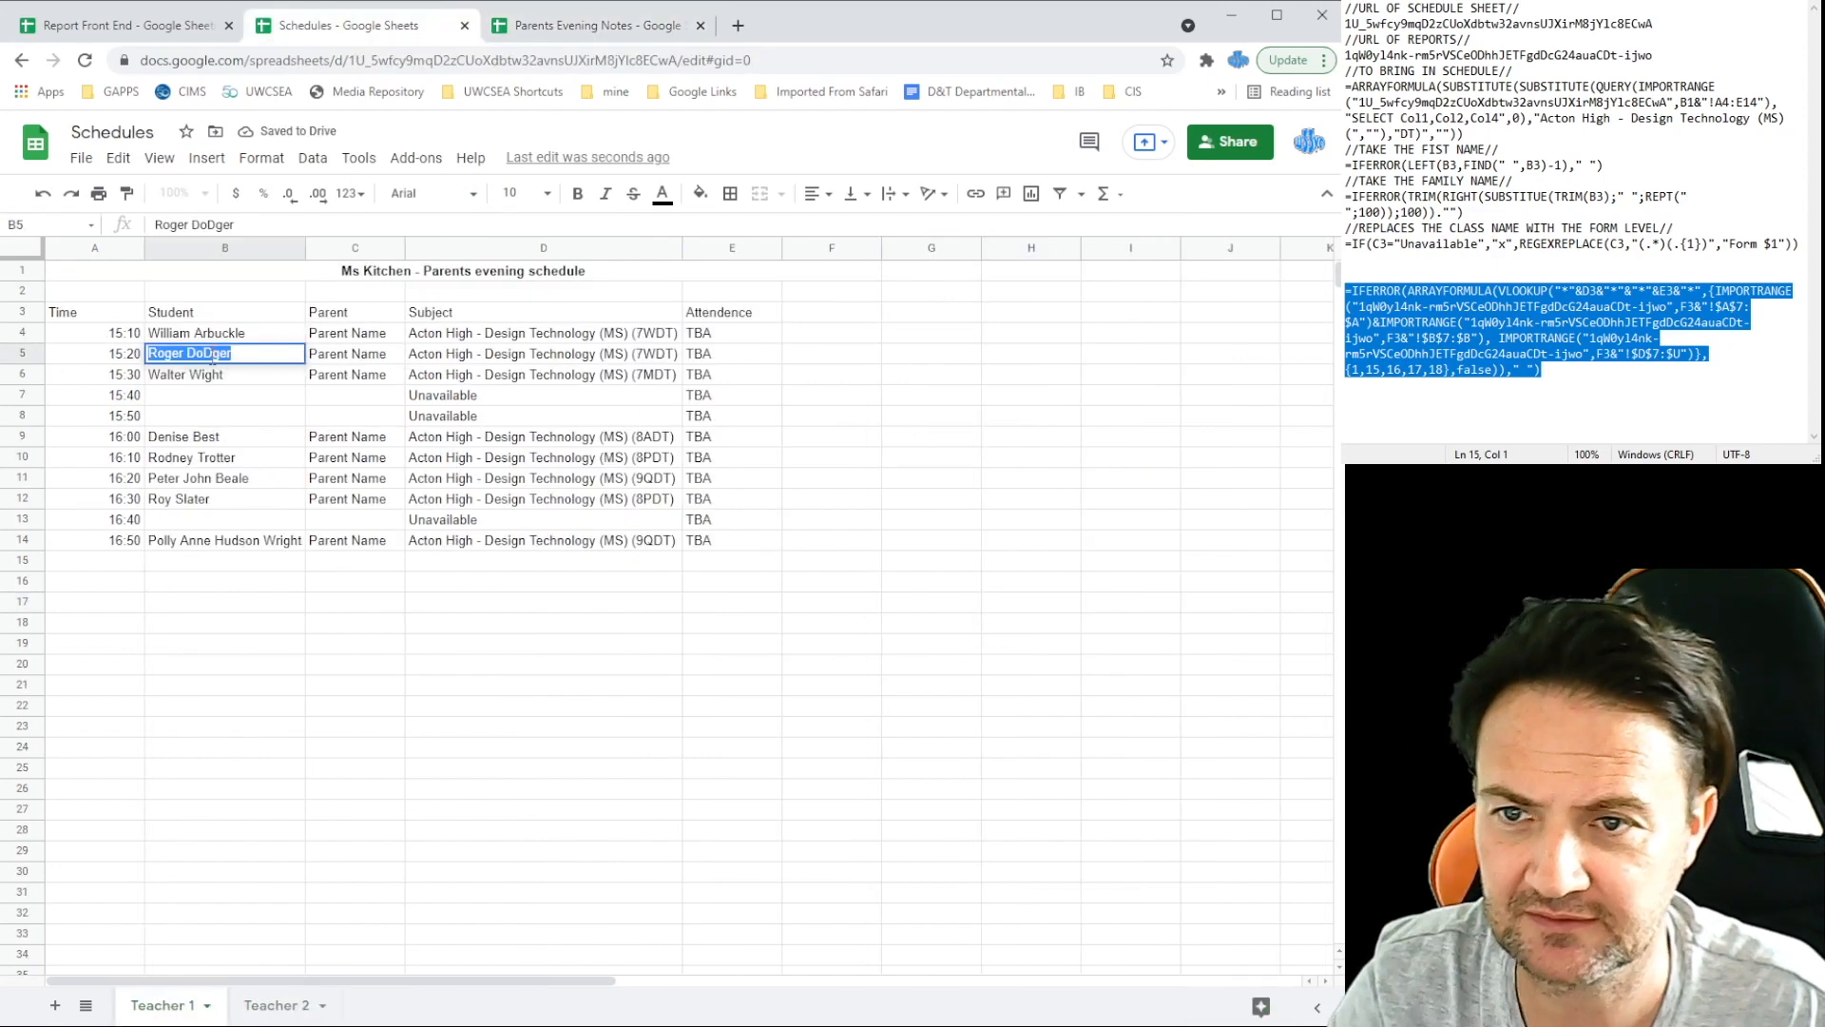
click(211, 361)
key(BackSpace)
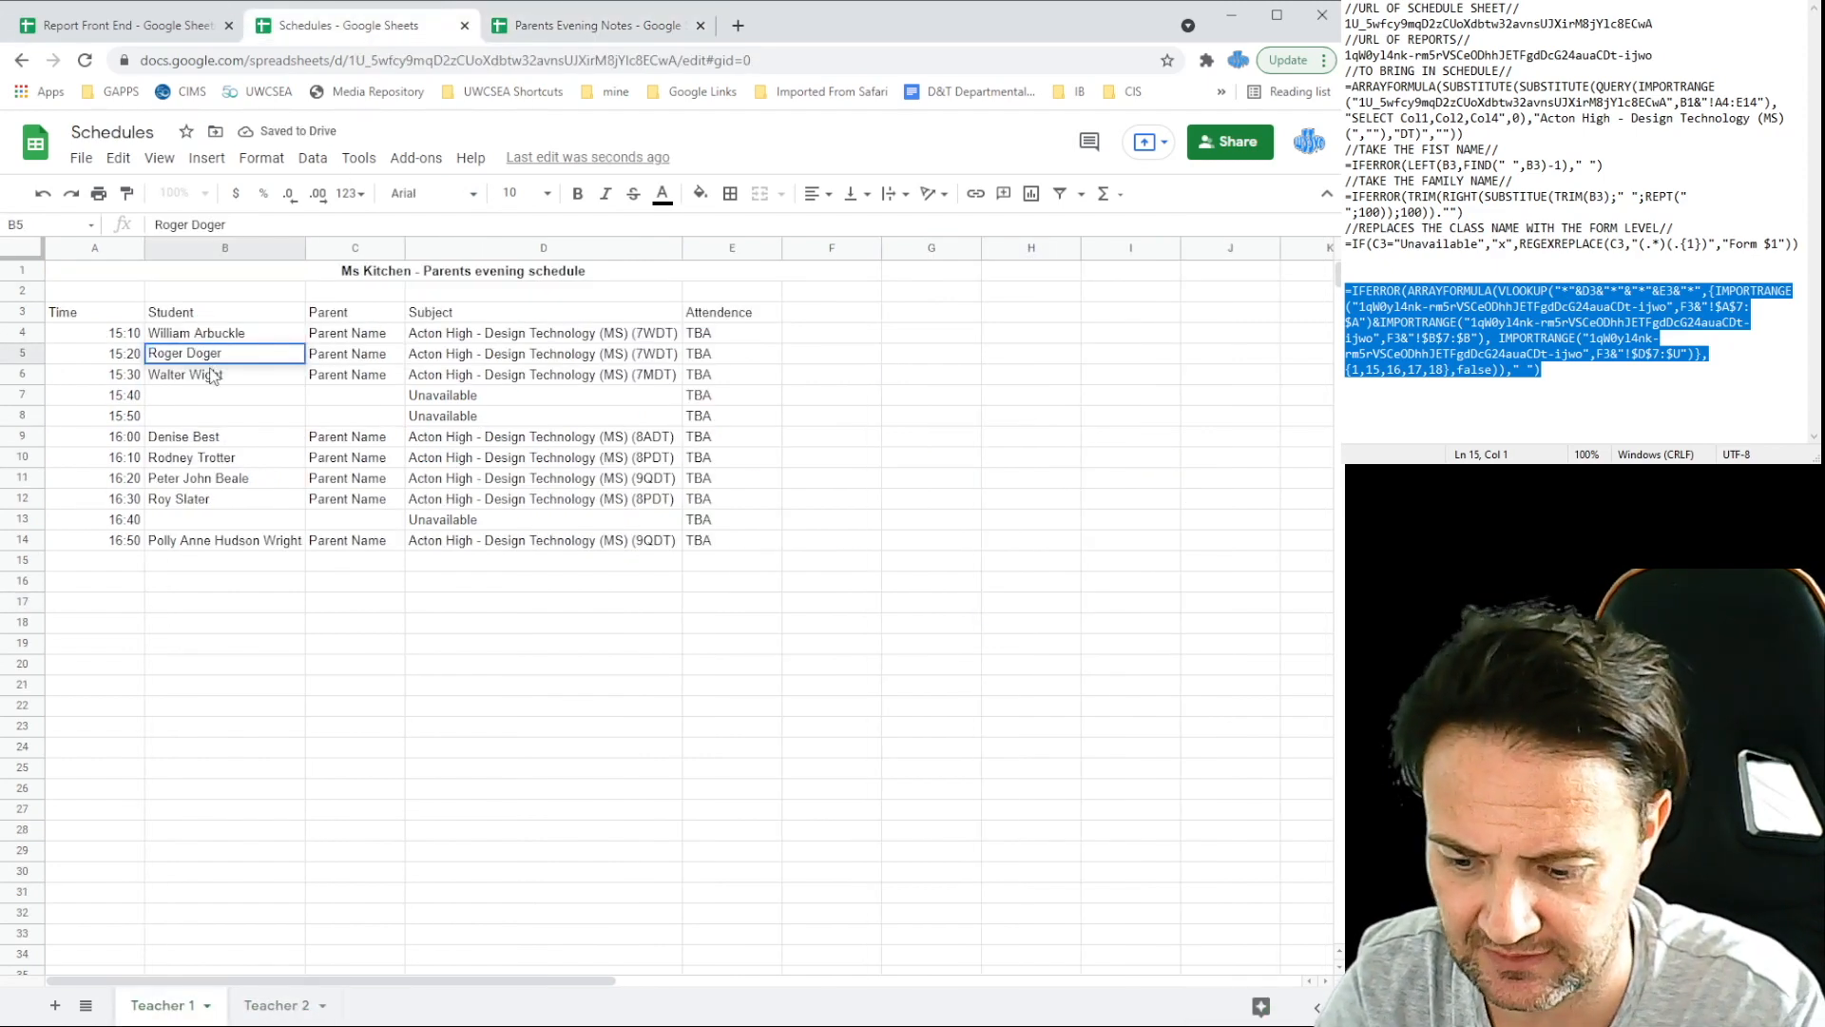
text(d)
click(199, 677)
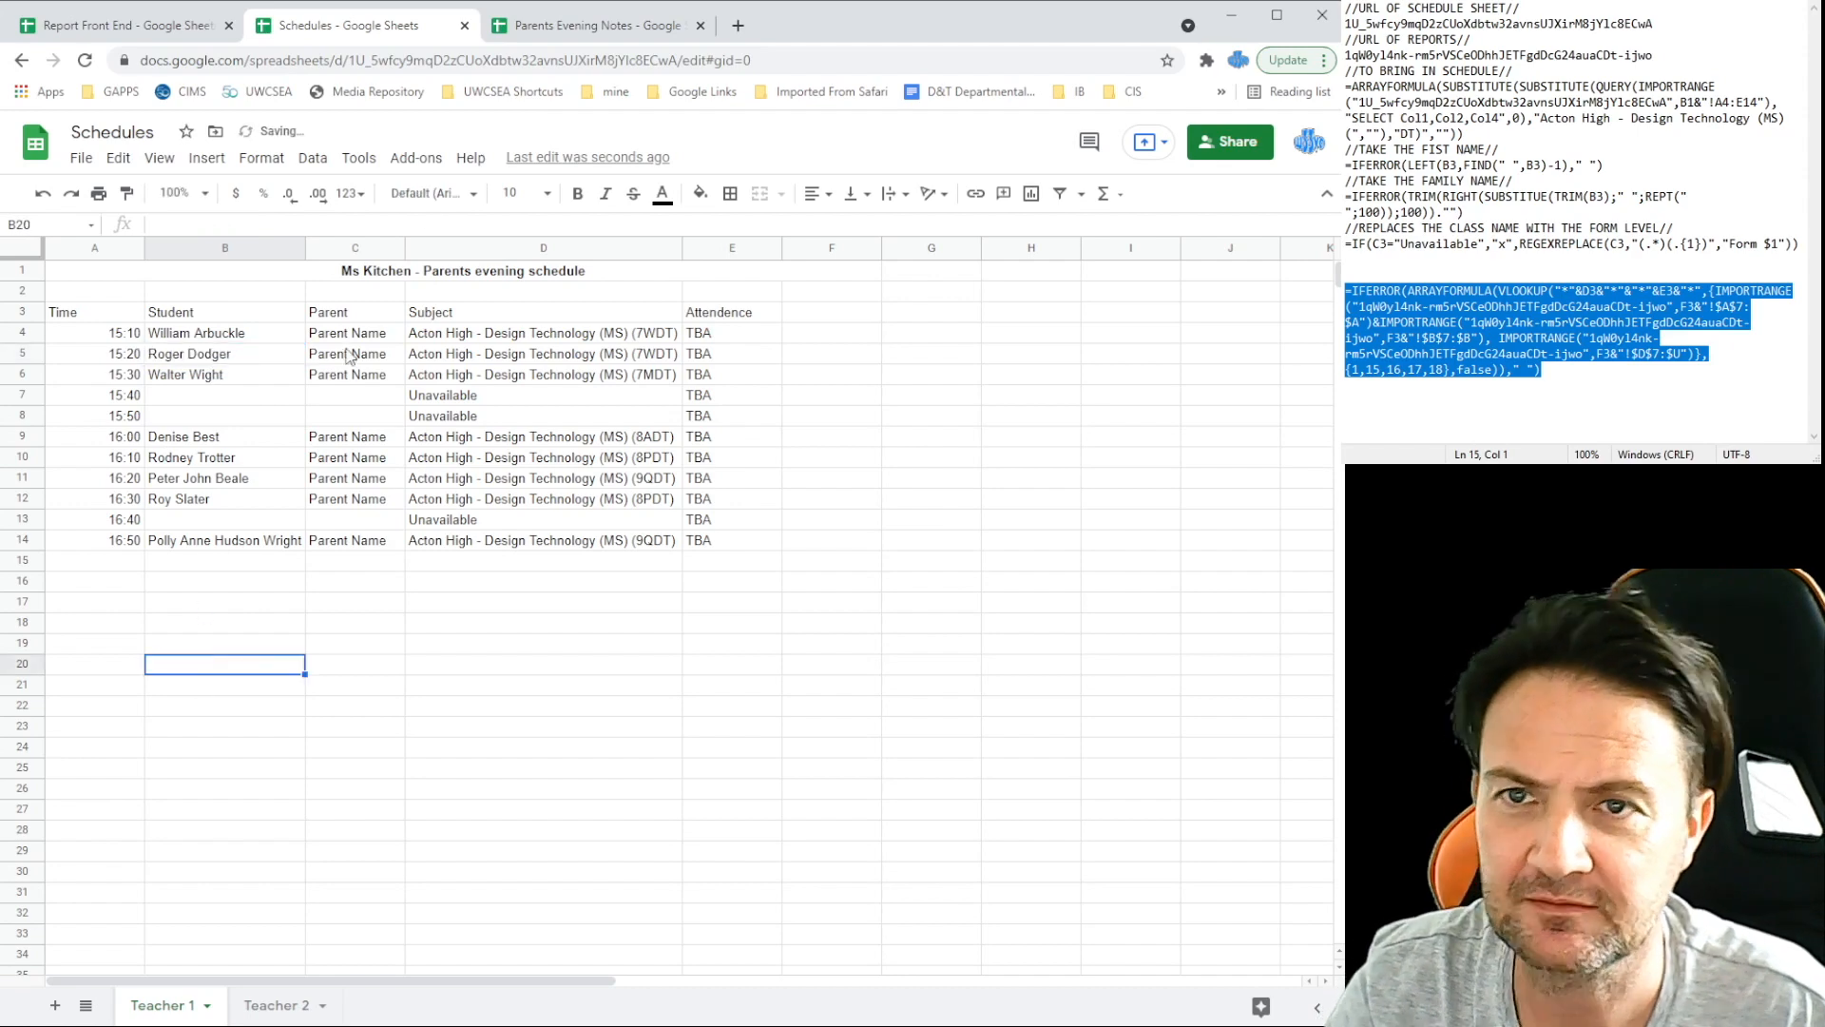
Step: Return to Parents Evening Notes to confirm row 4 and open the B1 teacher list
click(599, 29)
click(321, 627)
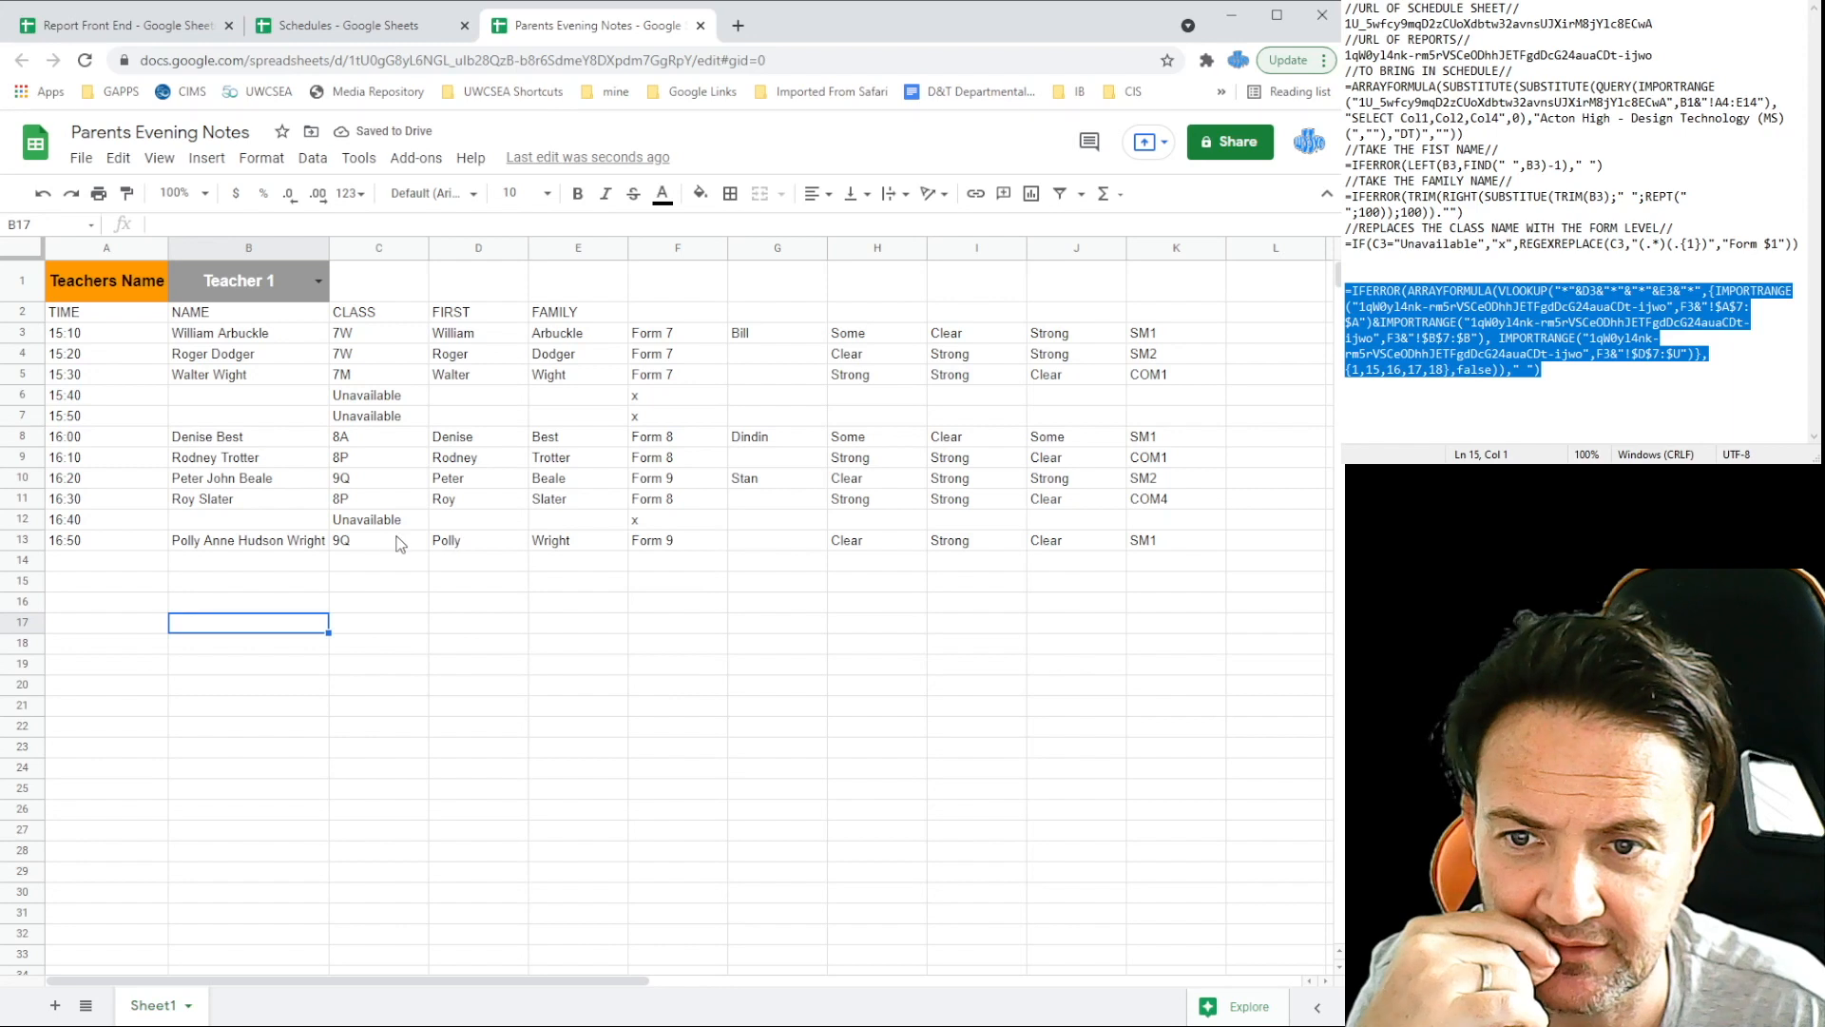
click(315, 280)
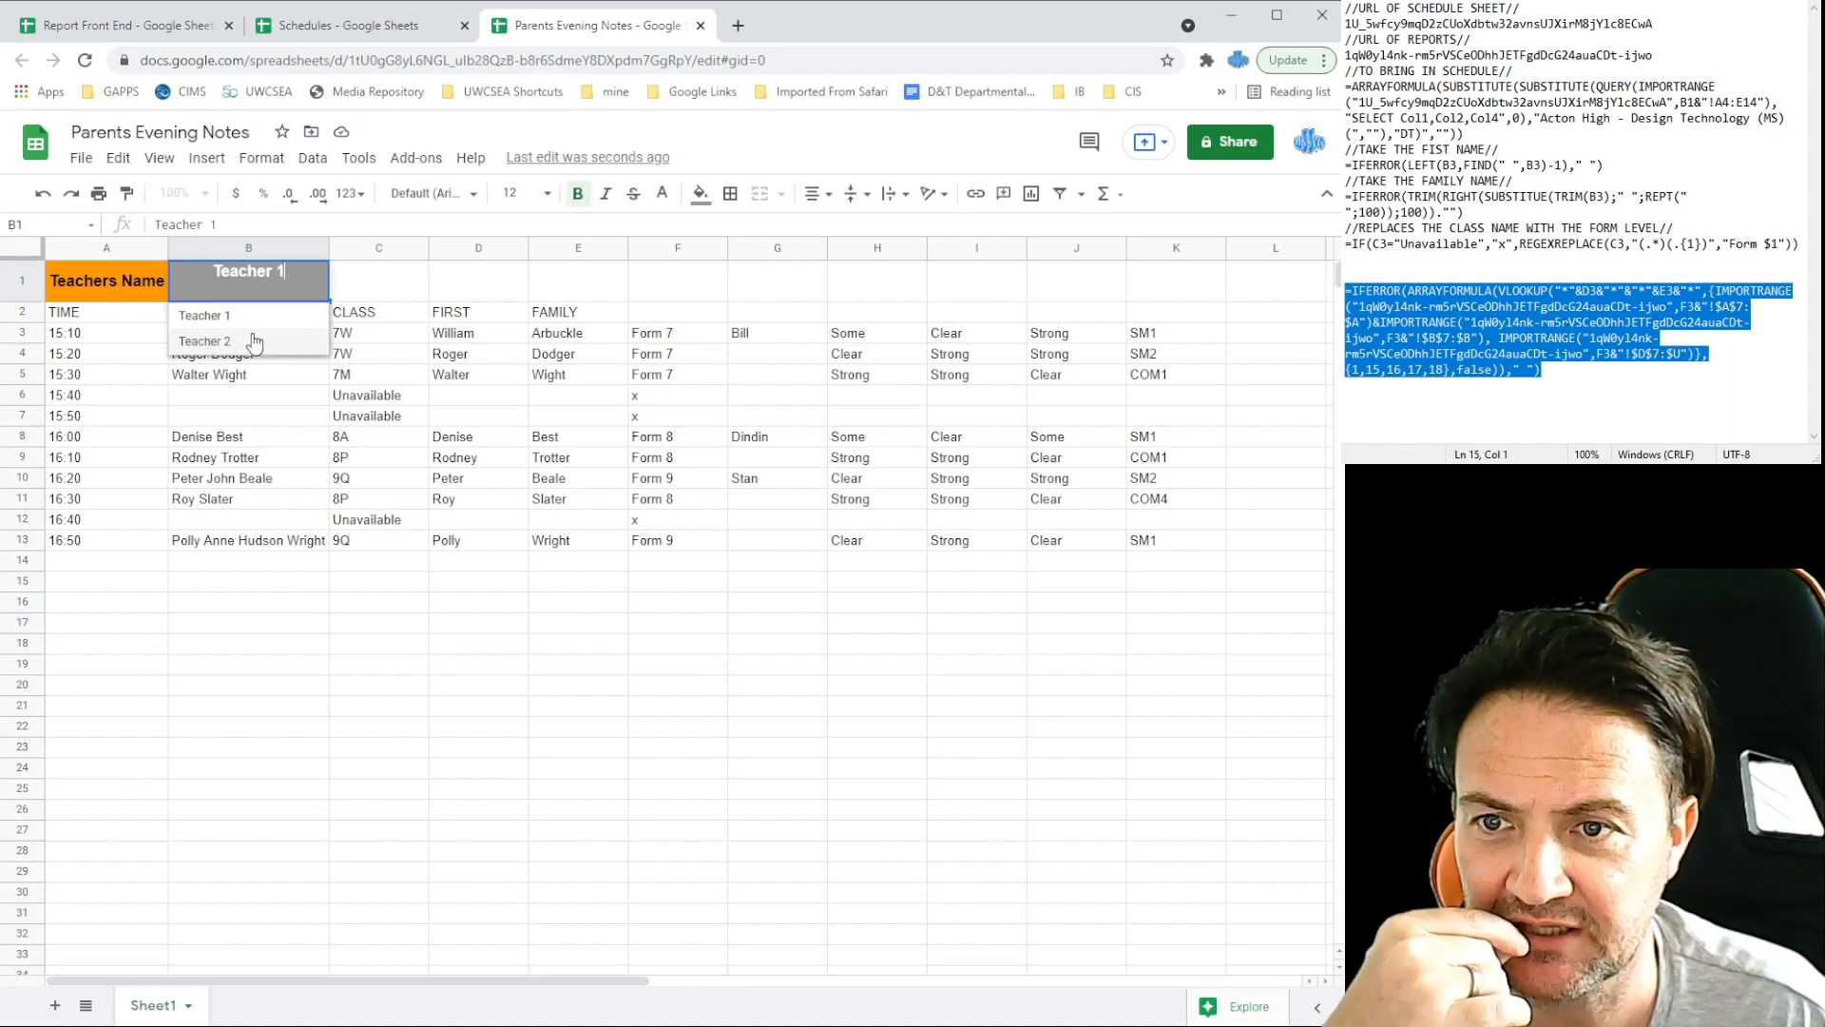
Step: Choose Teacher 2 in B1 and compare the results against Report Front End's Form 9 sheet
click(253, 340)
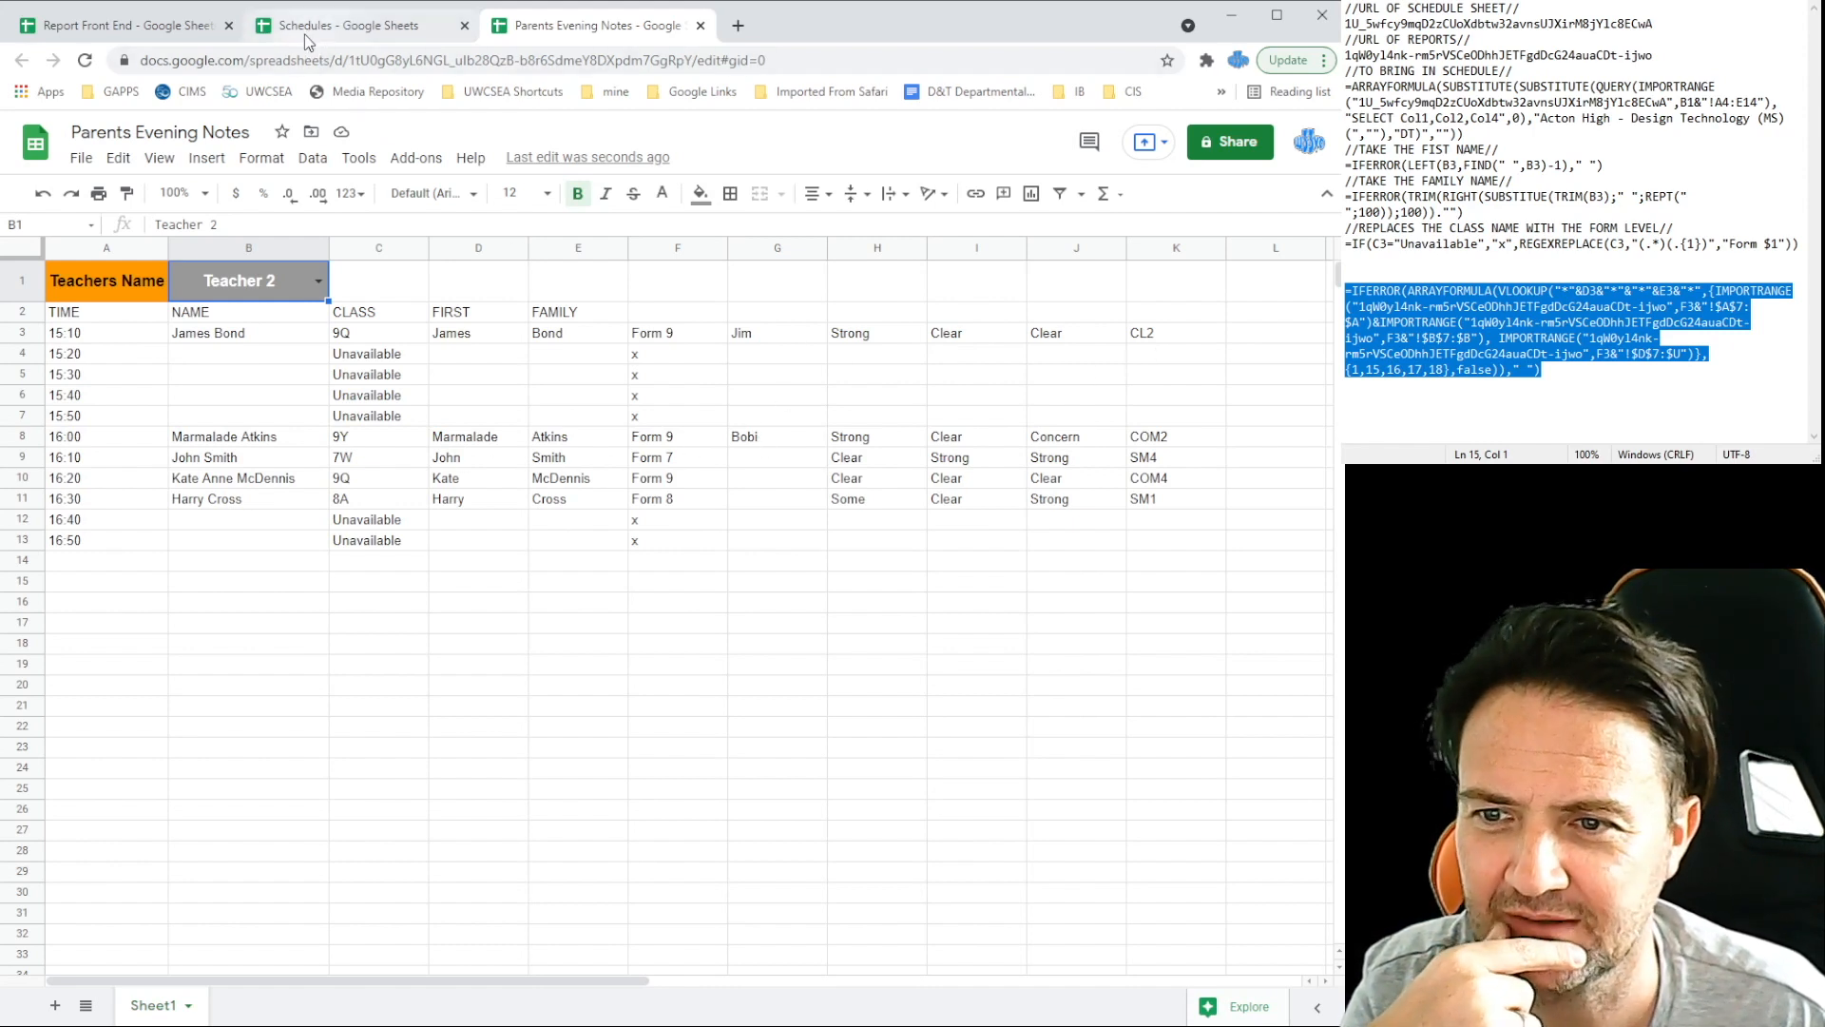
click(128, 25)
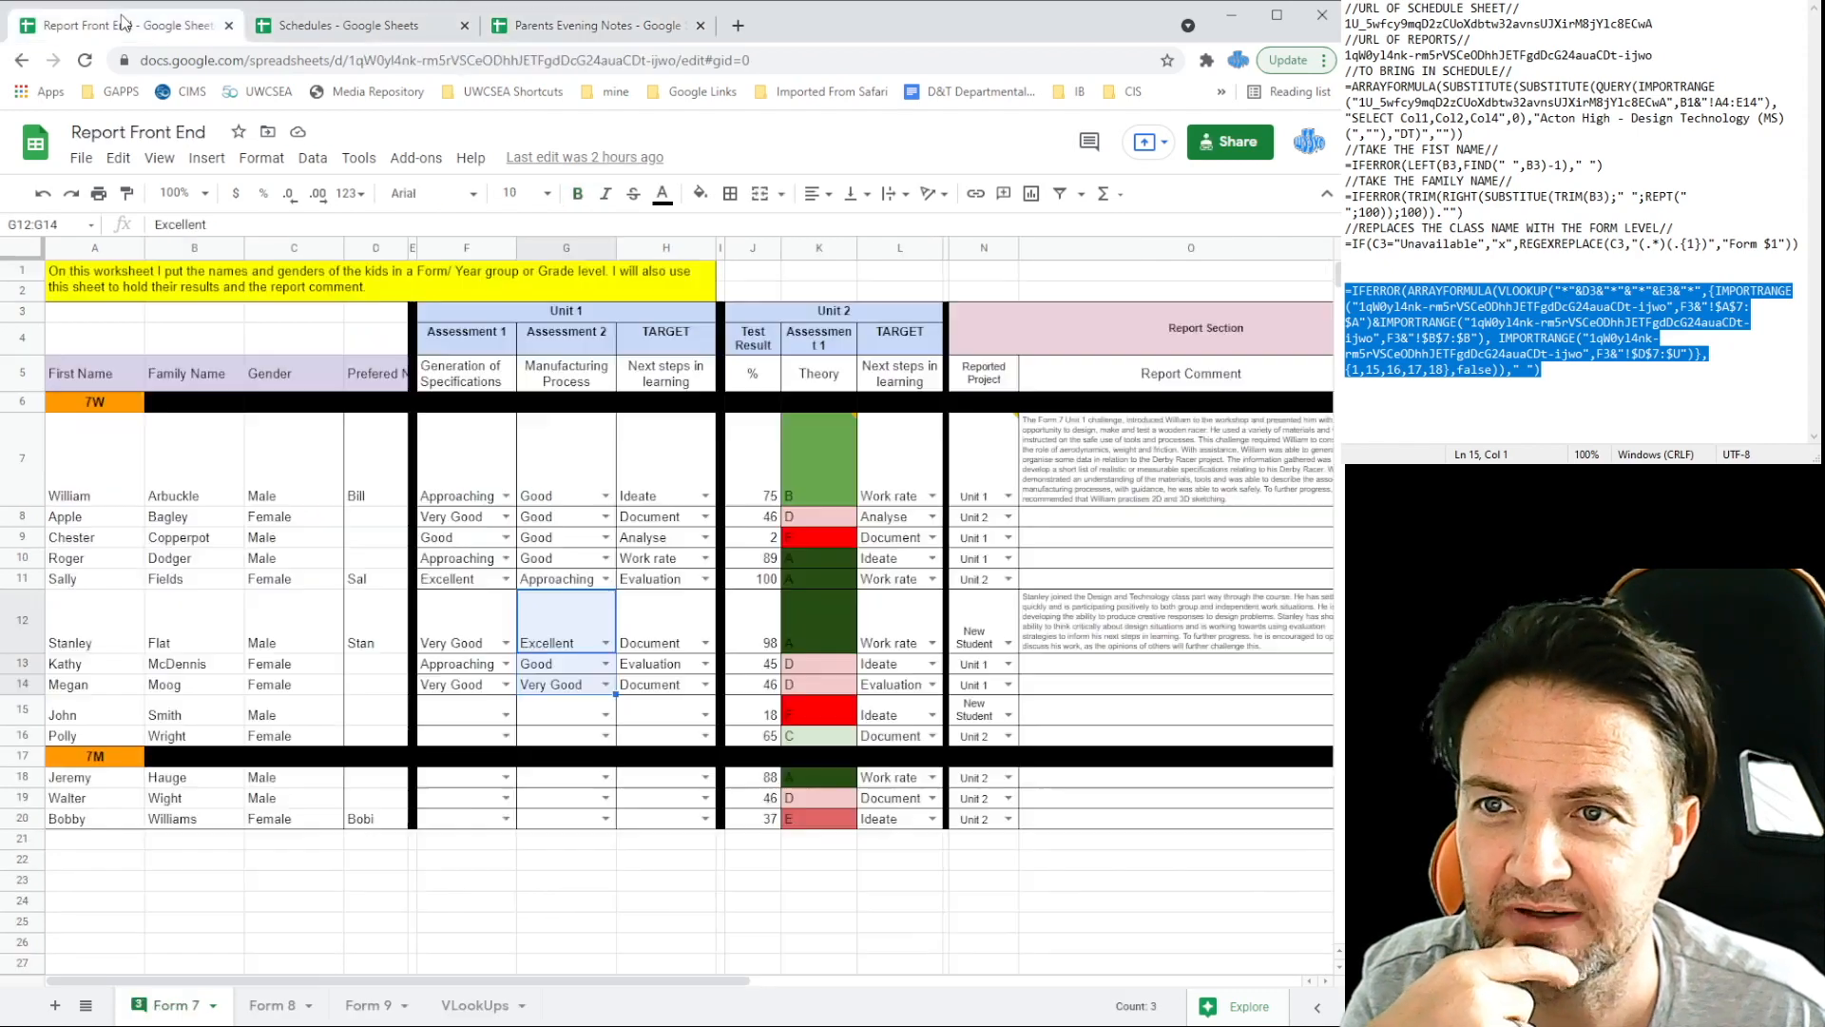
click(379, 1014)
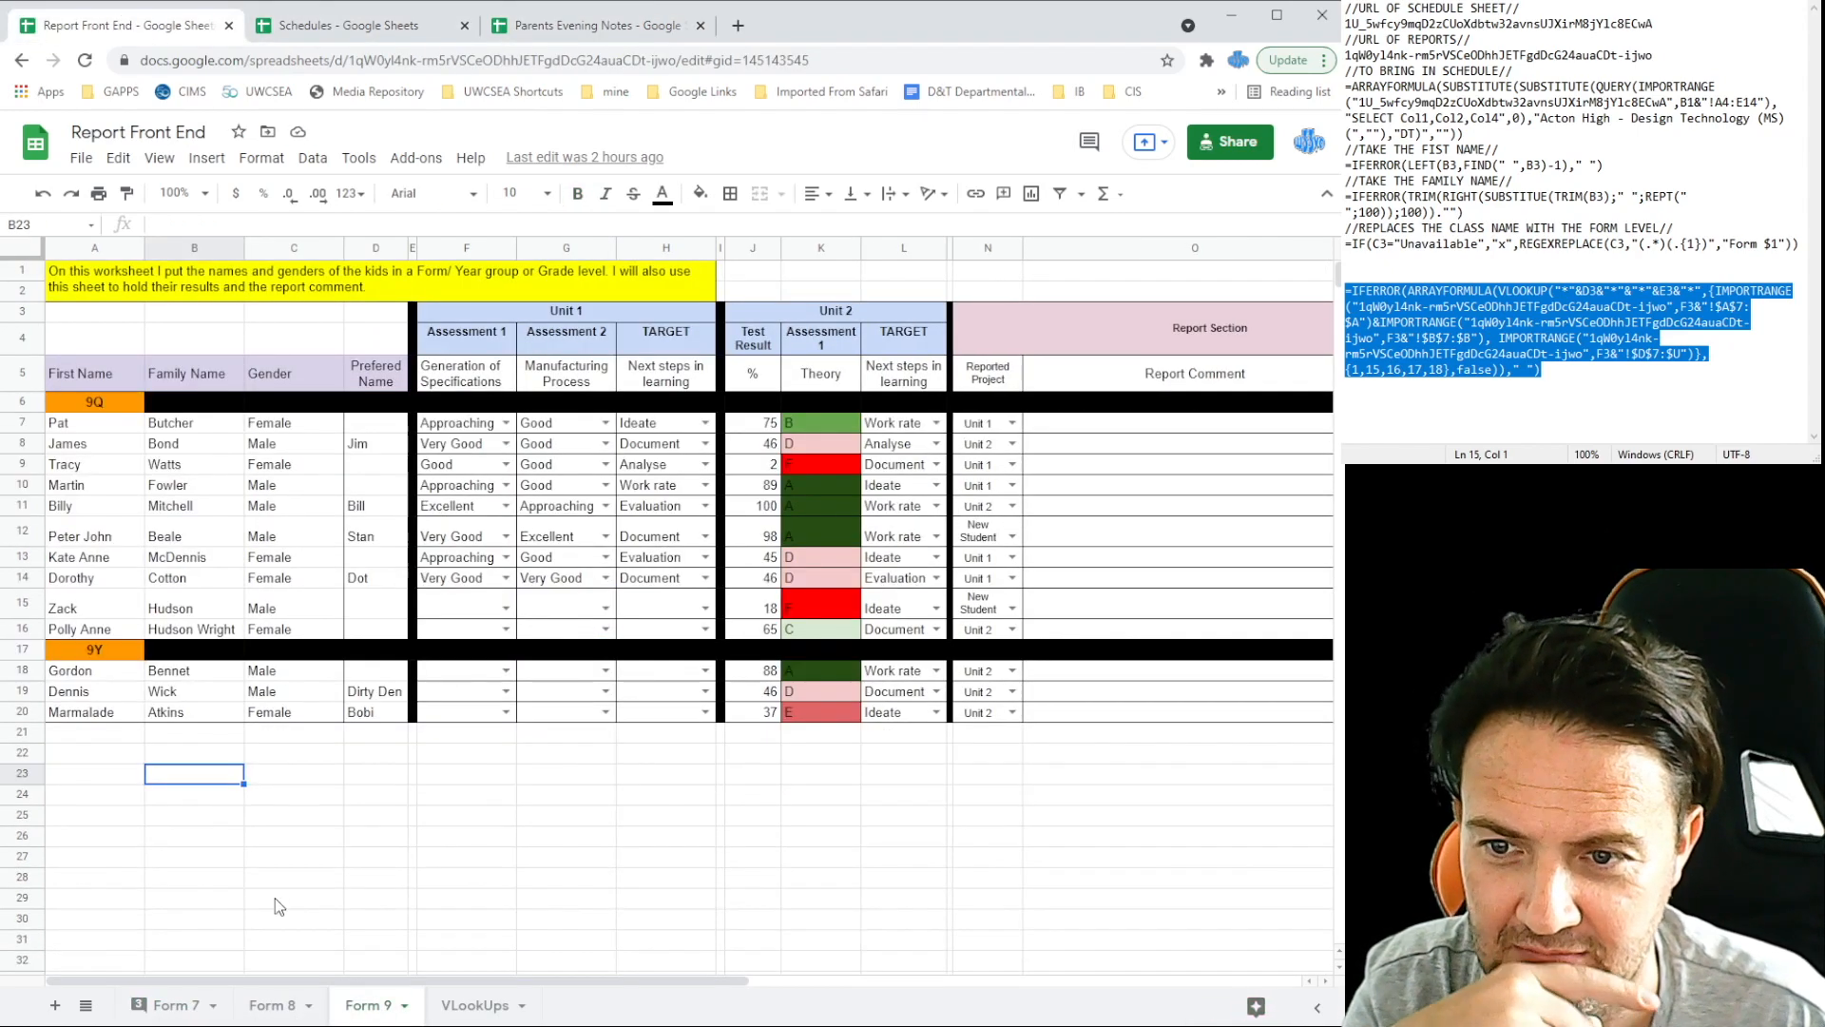
click(582, 26)
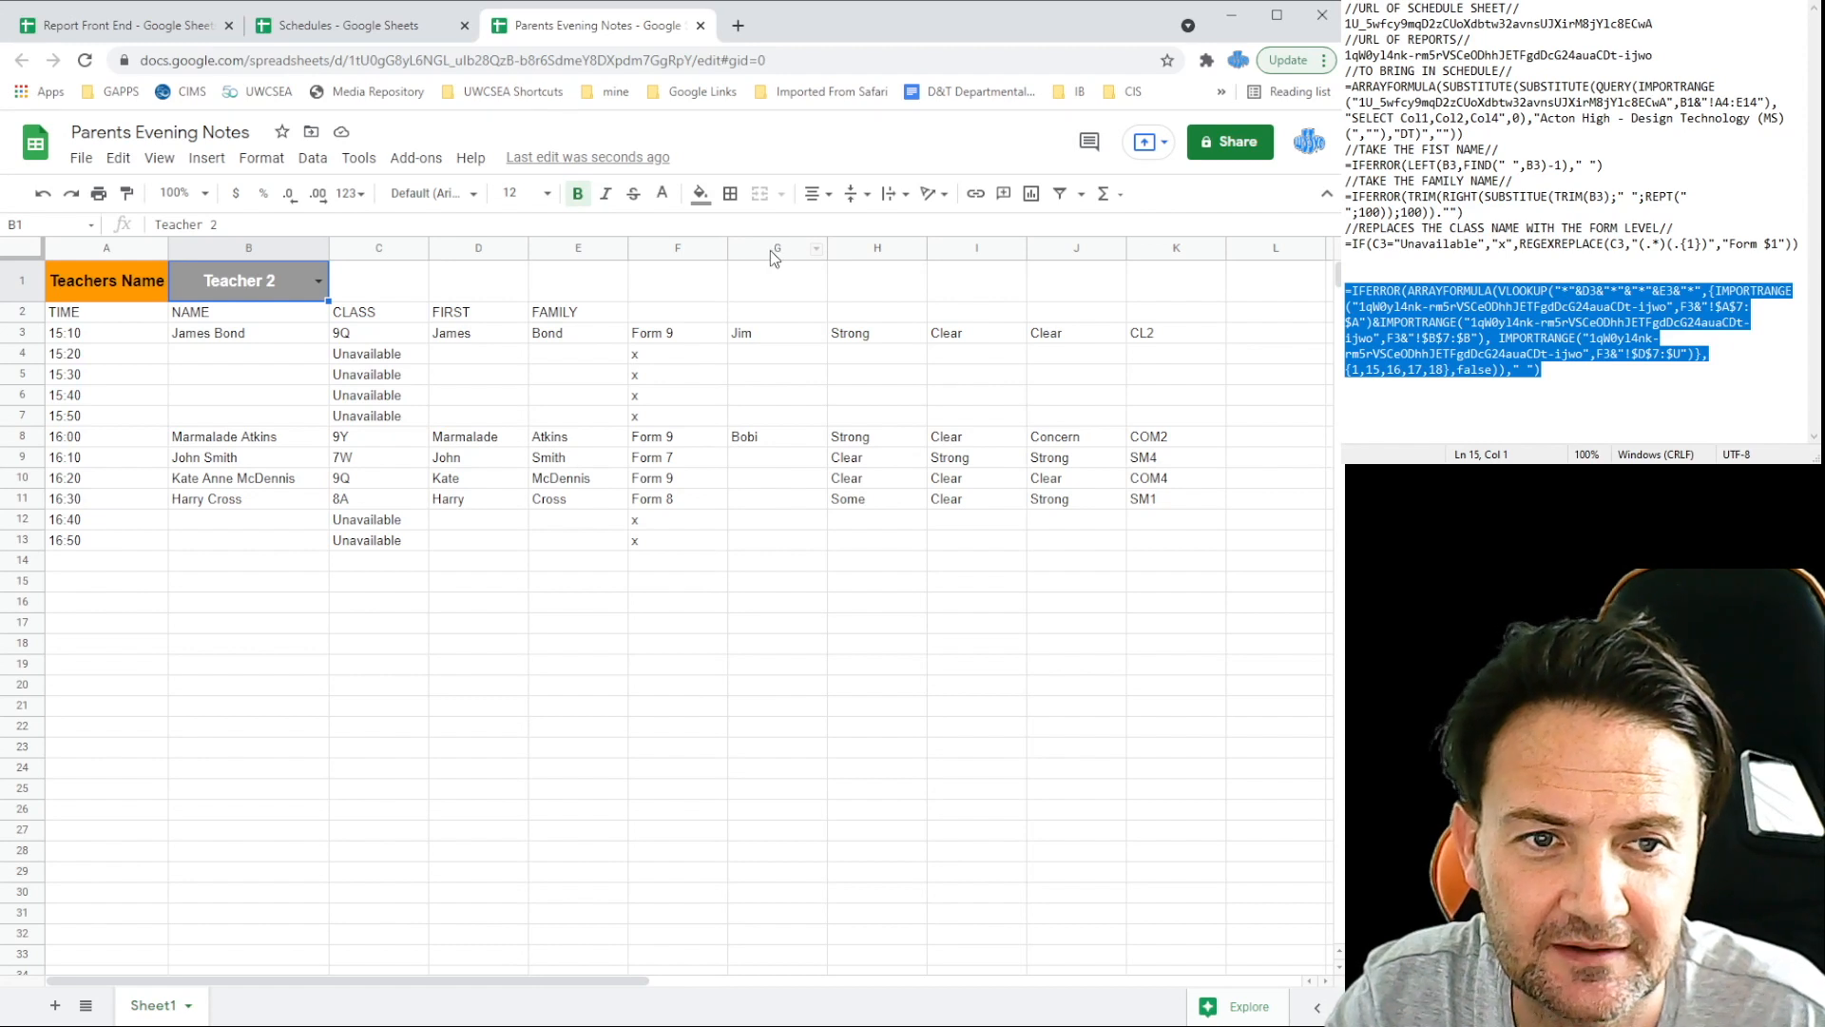
click(660, 247)
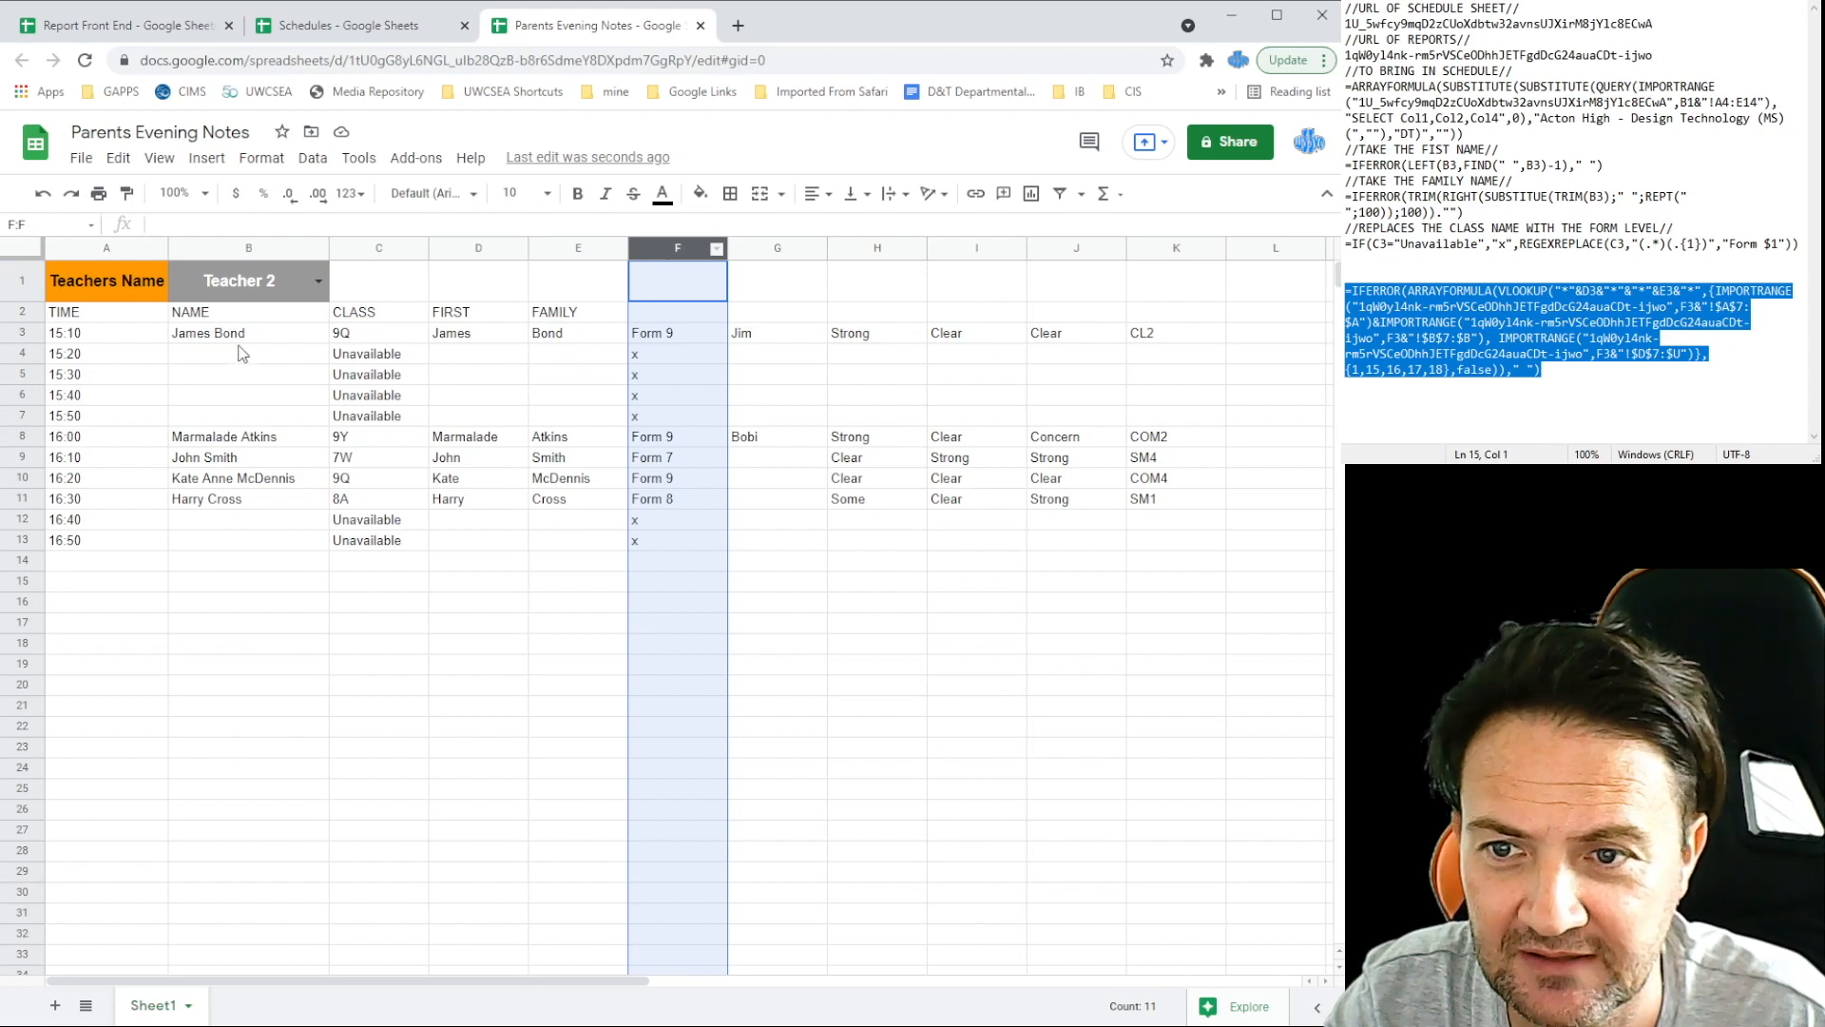
Step: Hide columns D to F in Parents Evening Notes
click(456, 249)
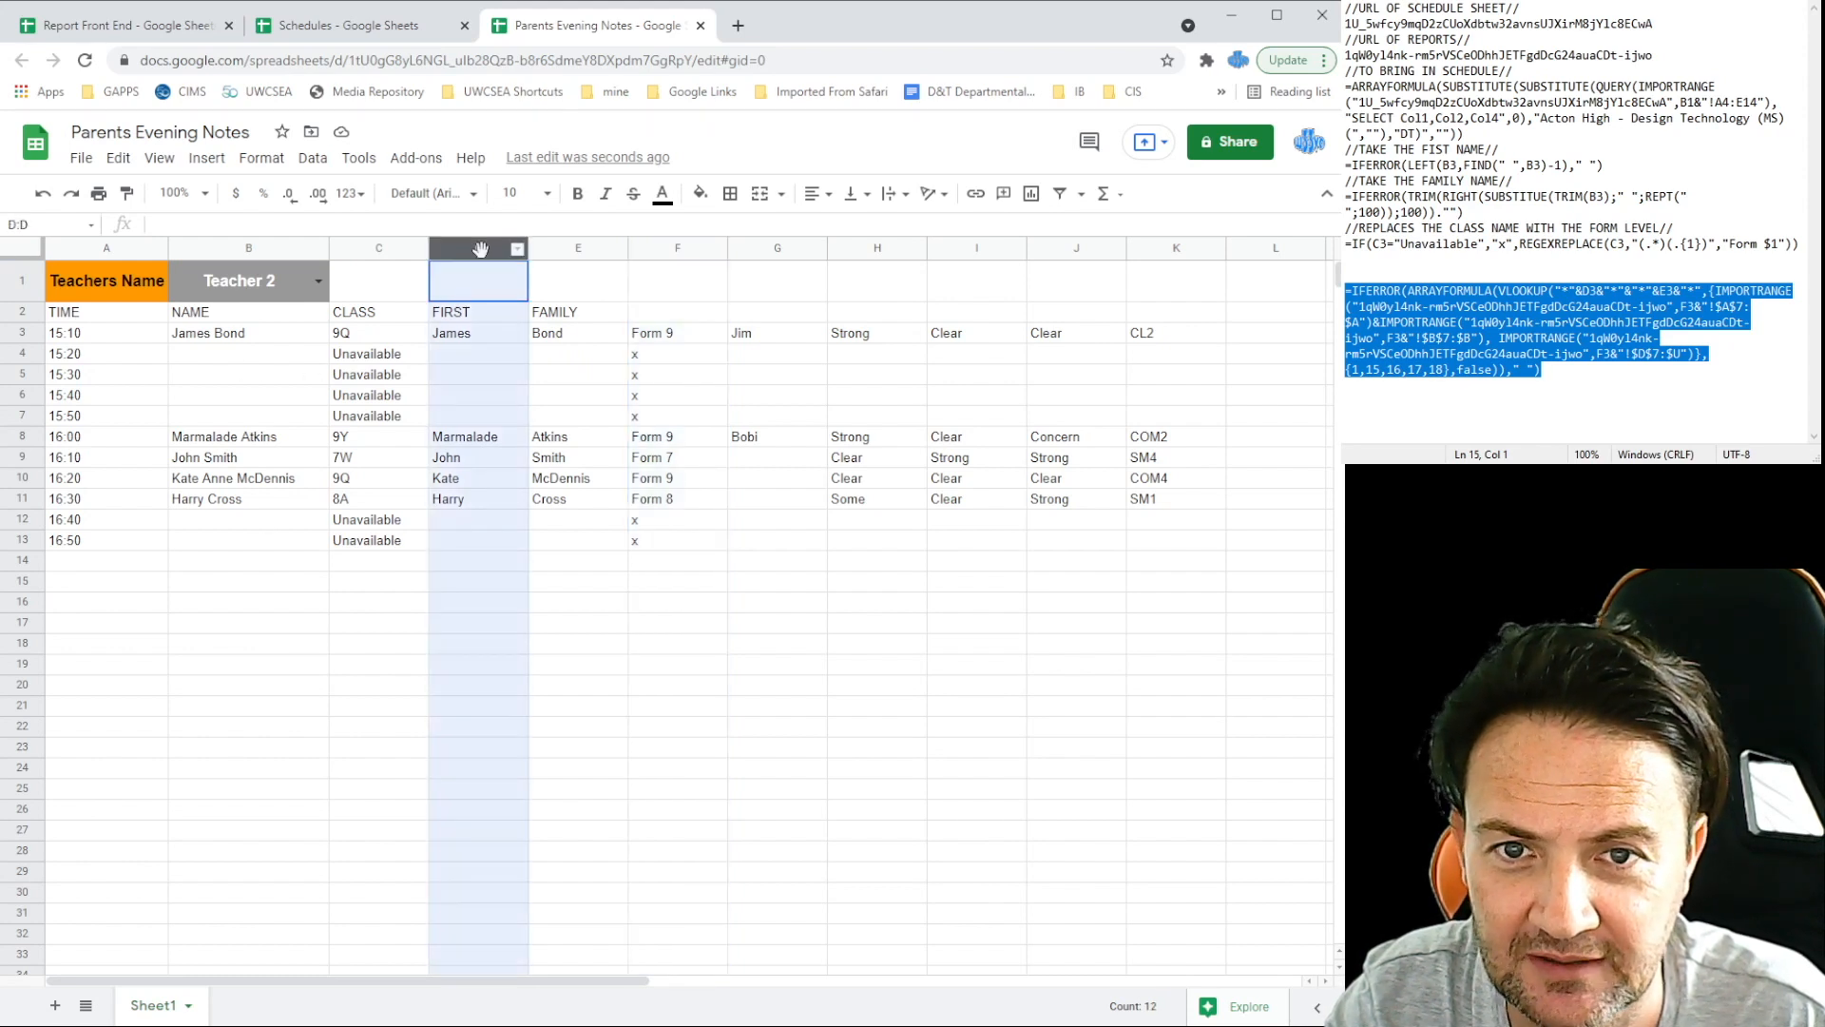
key(shift+Right)
key(shift+Right)
right_click(483, 250)
click(562, 458)
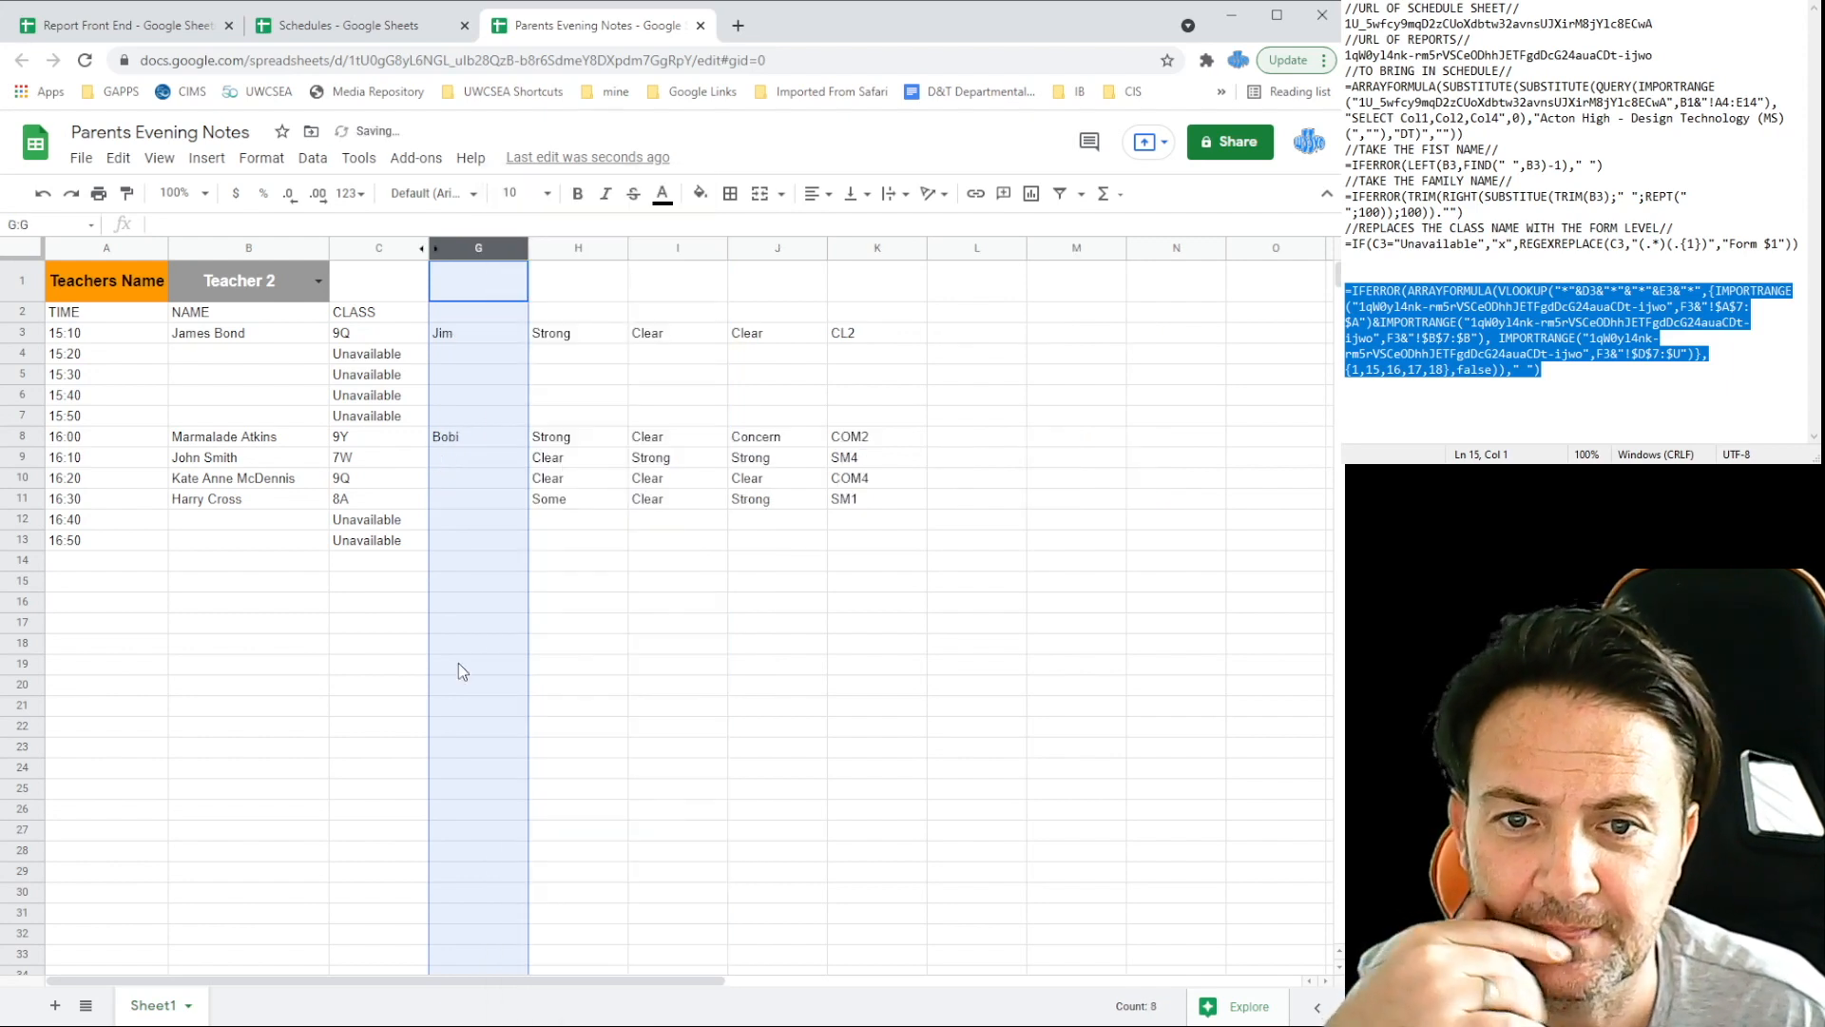
click(269, 730)
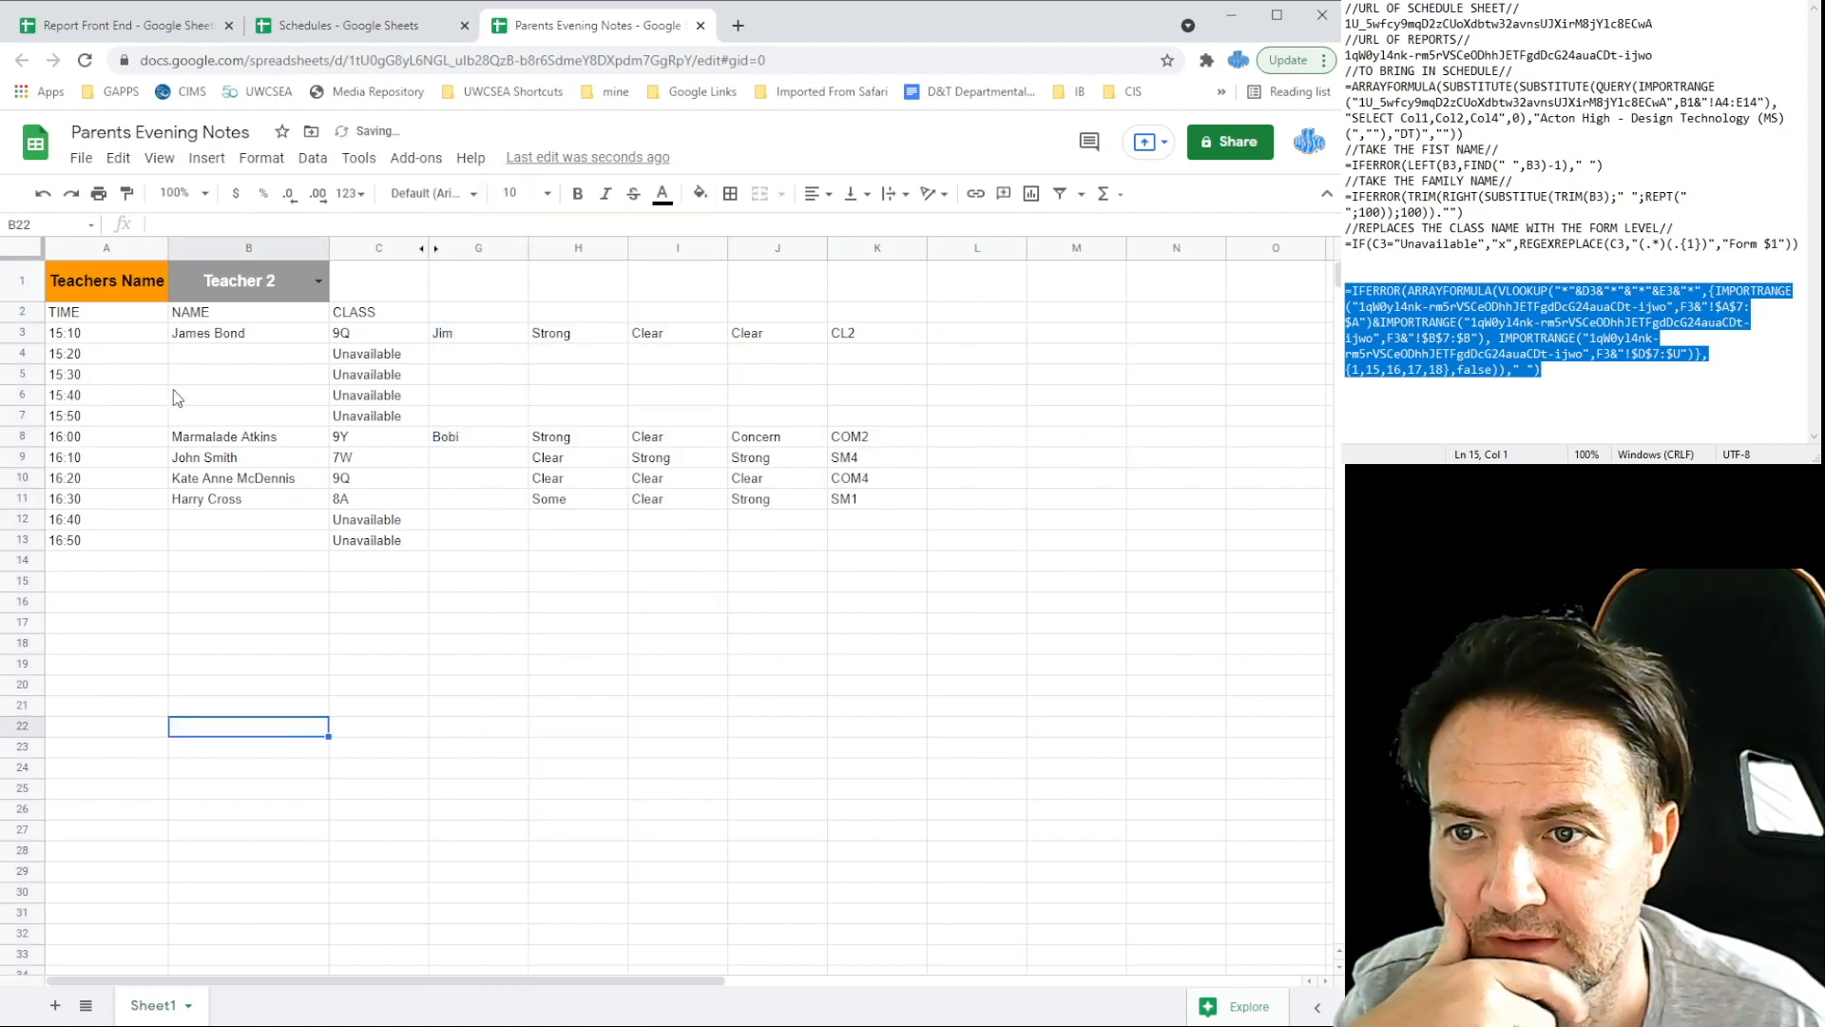
Step: Set B1 back to Teacher 1, then view the Schedules and Report Front End spreadsheets
click(318, 280)
click(226, 321)
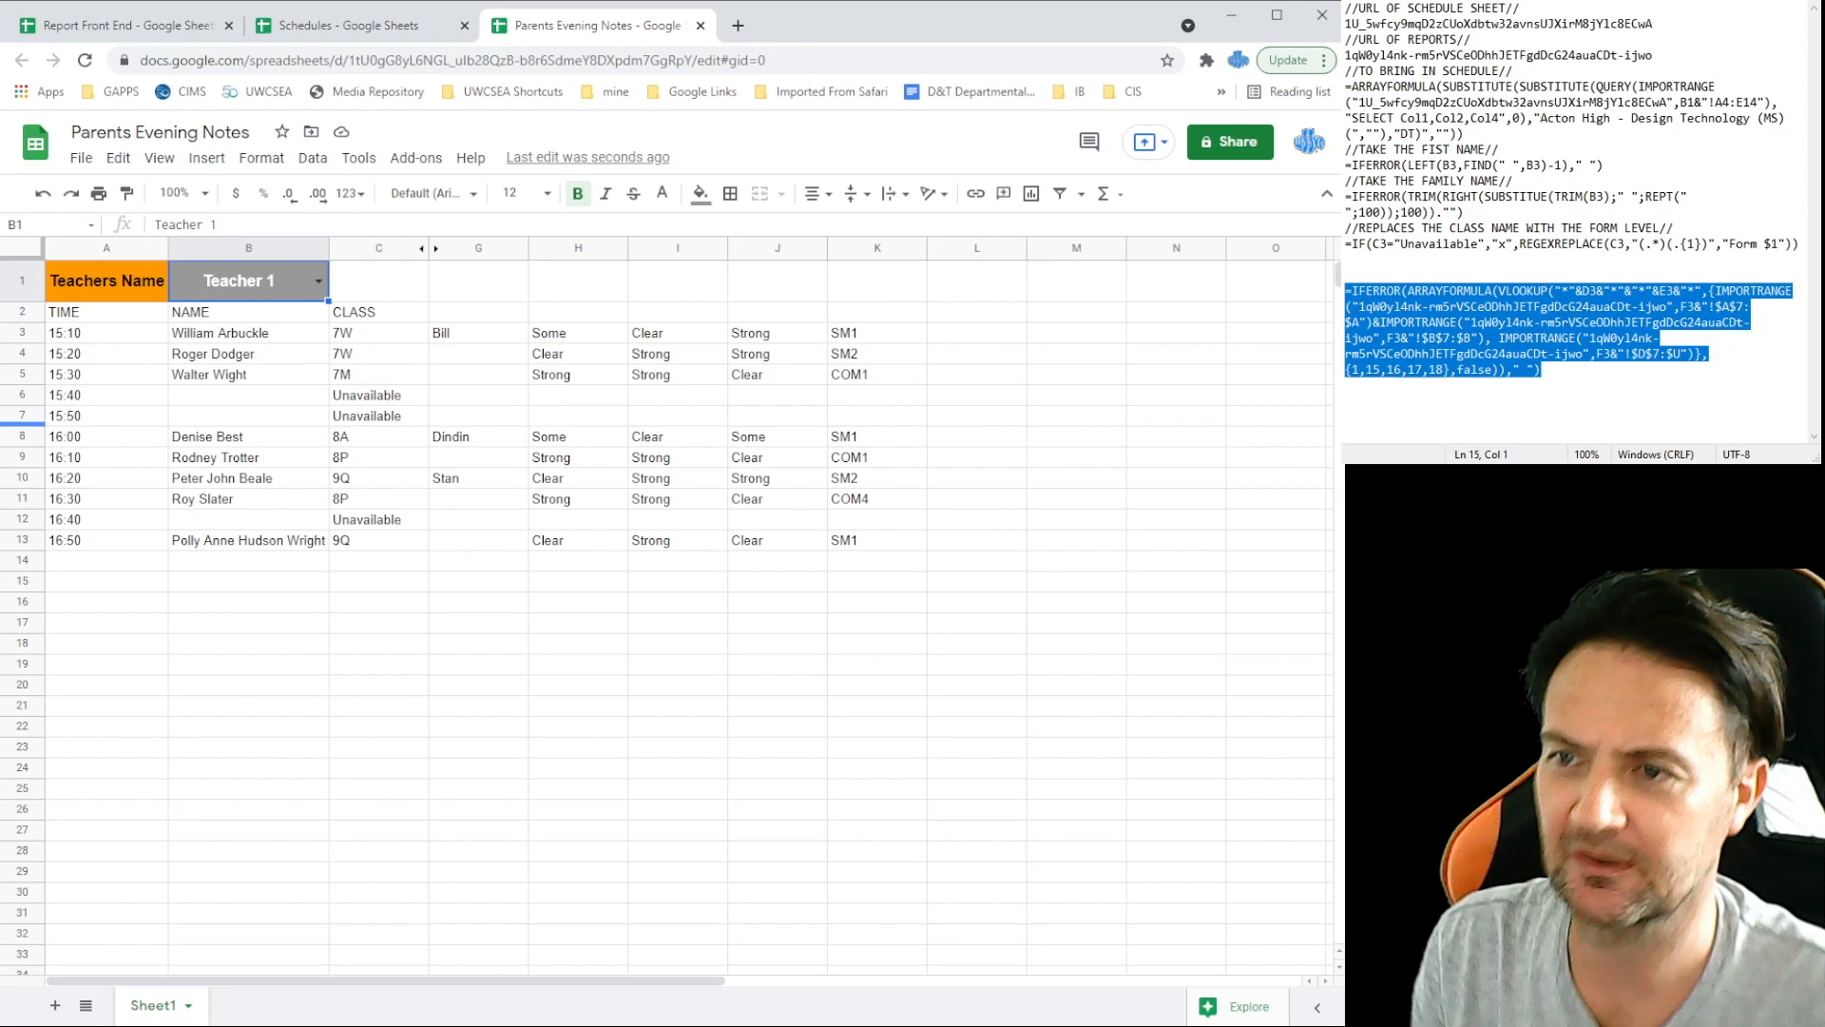
click(1421, 273)
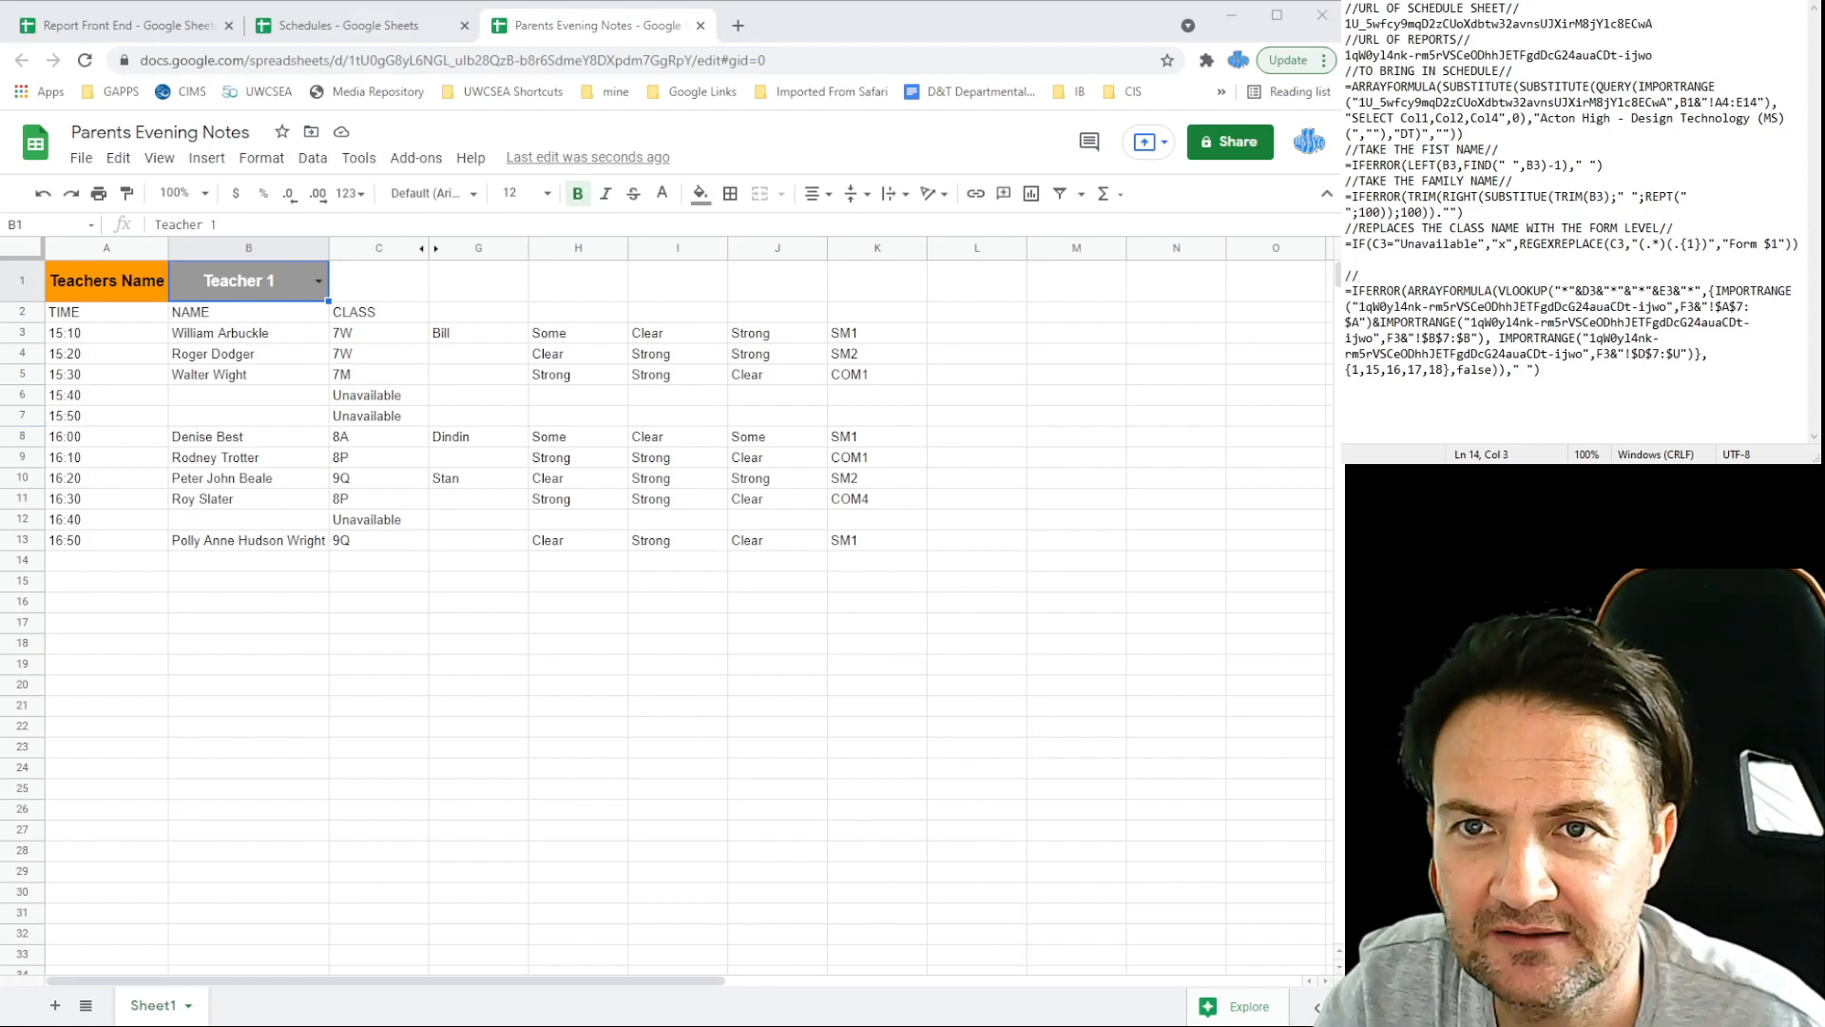
click(347, 26)
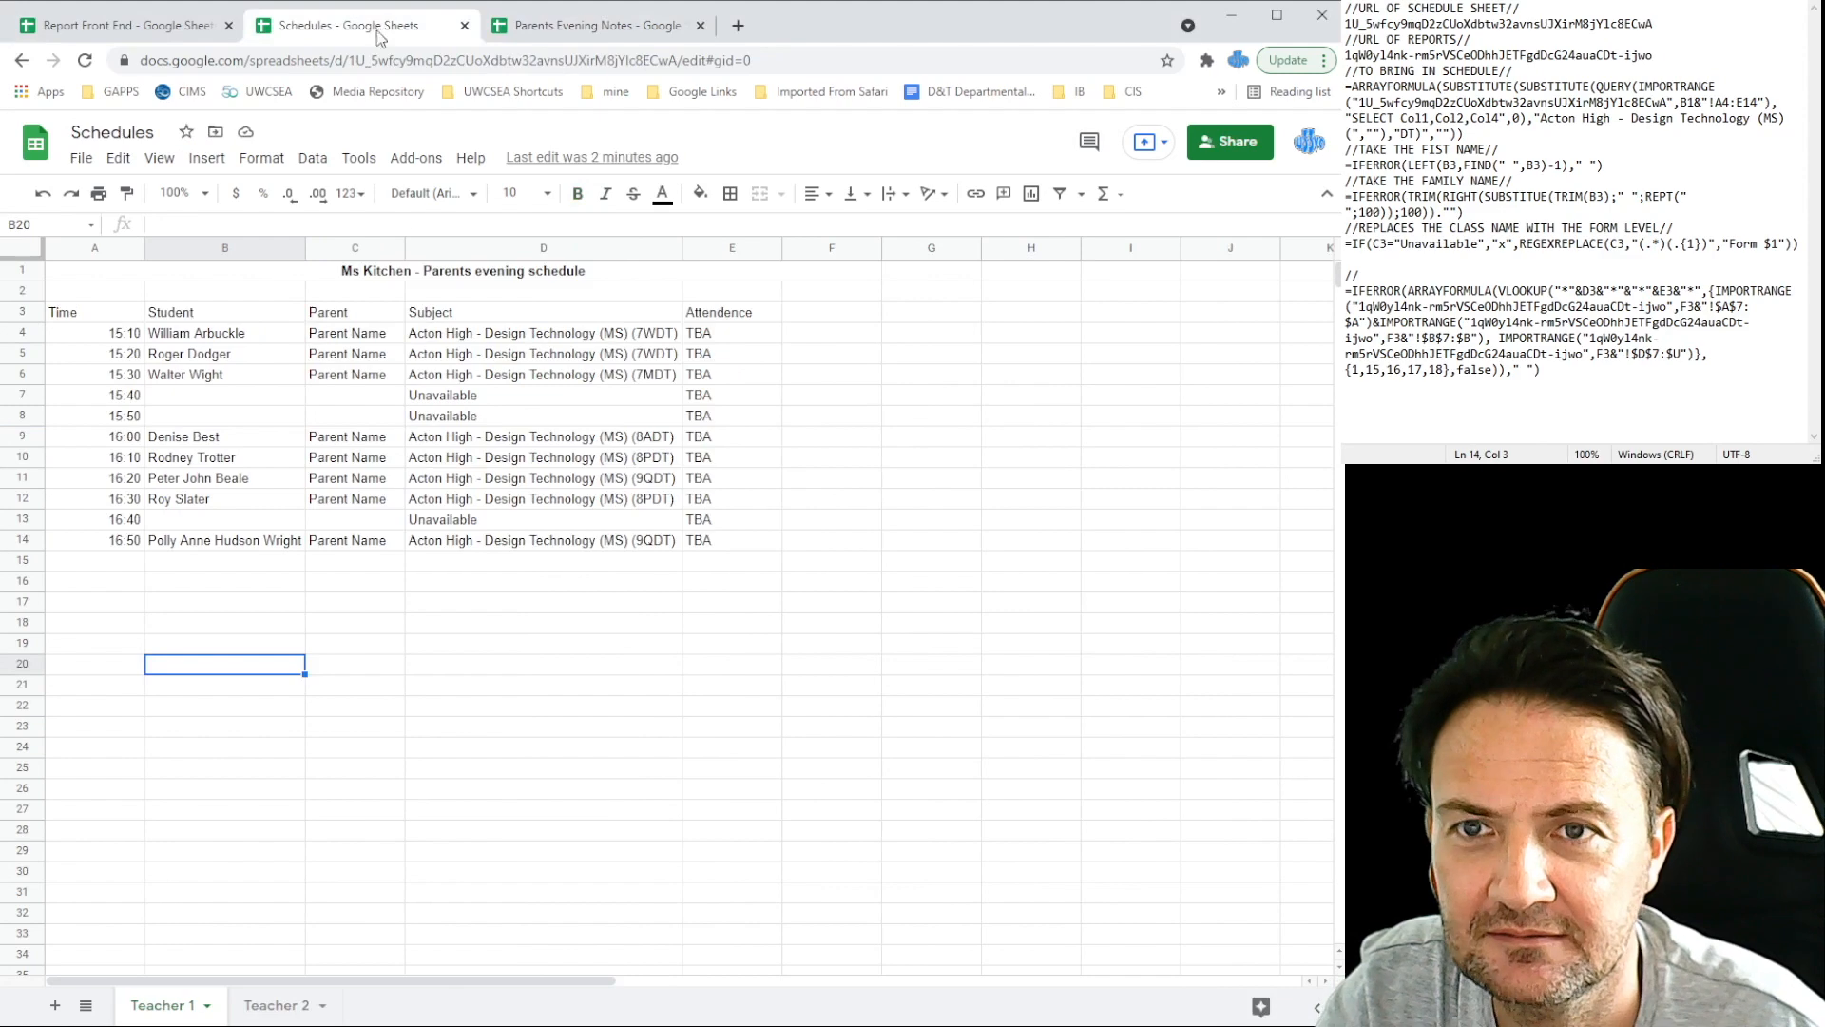
click(607, 26)
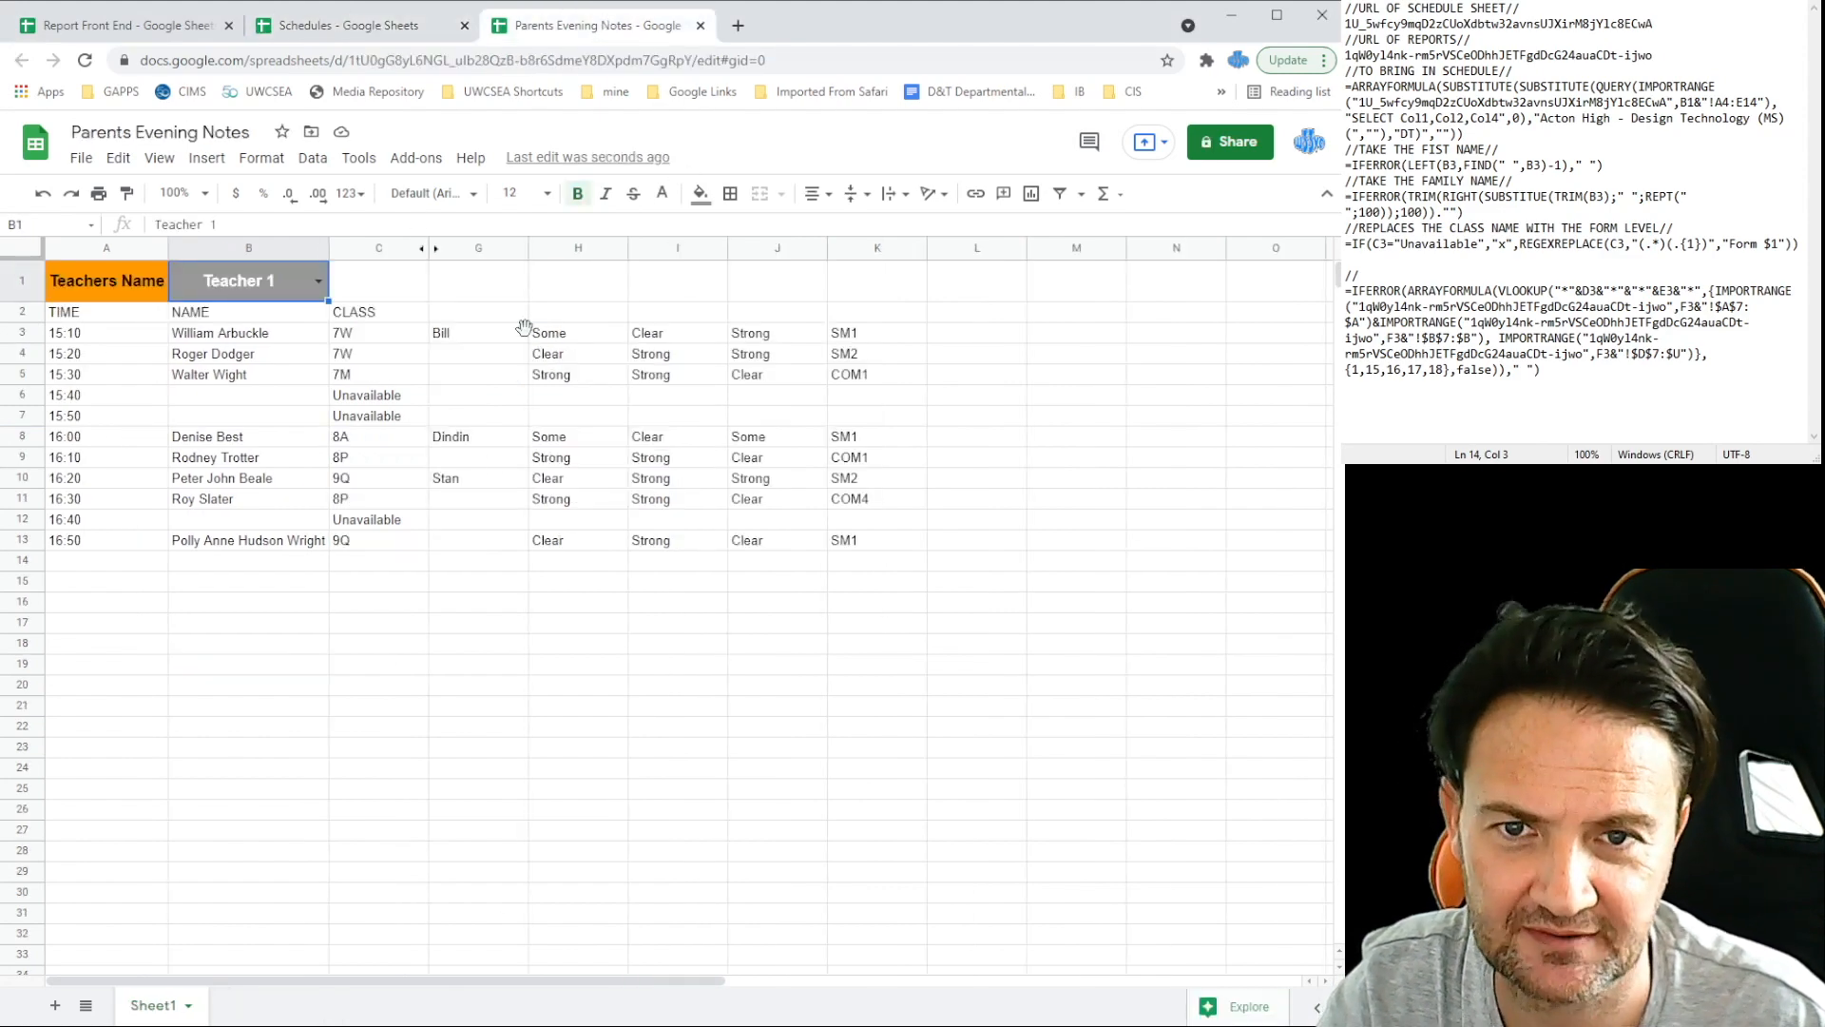
click(347, 25)
click(143, 26)
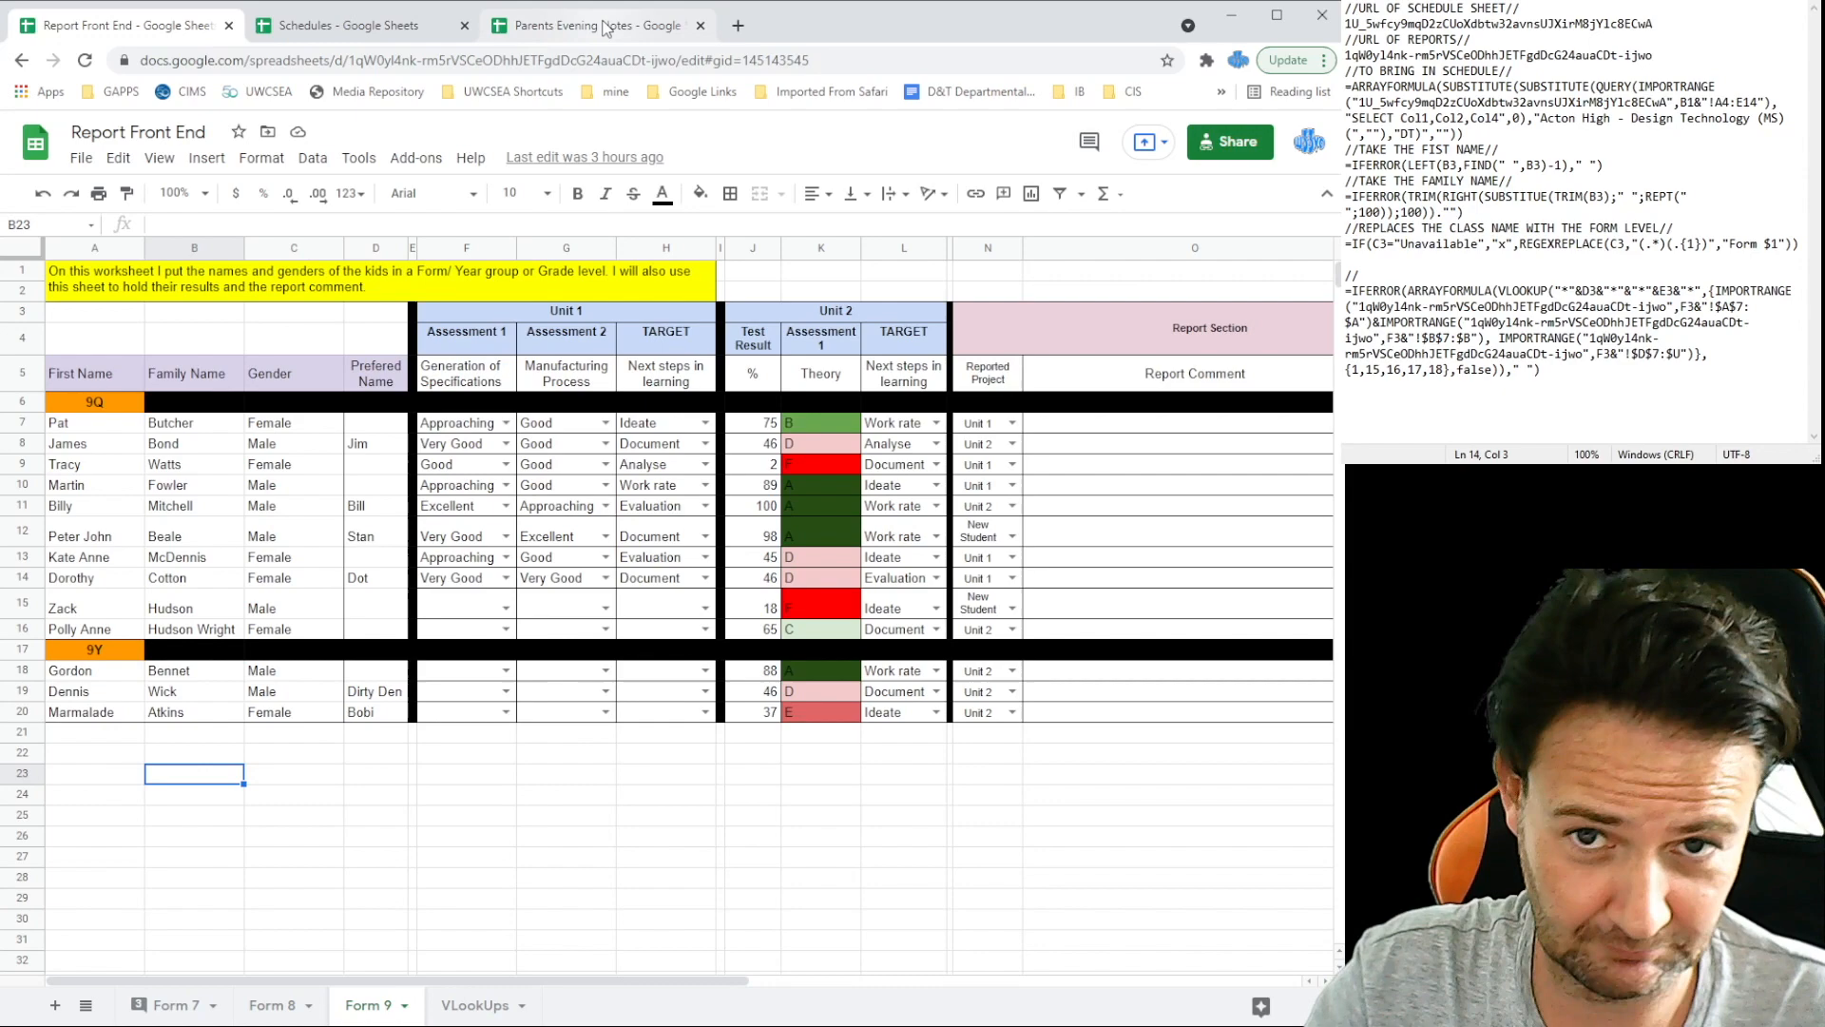